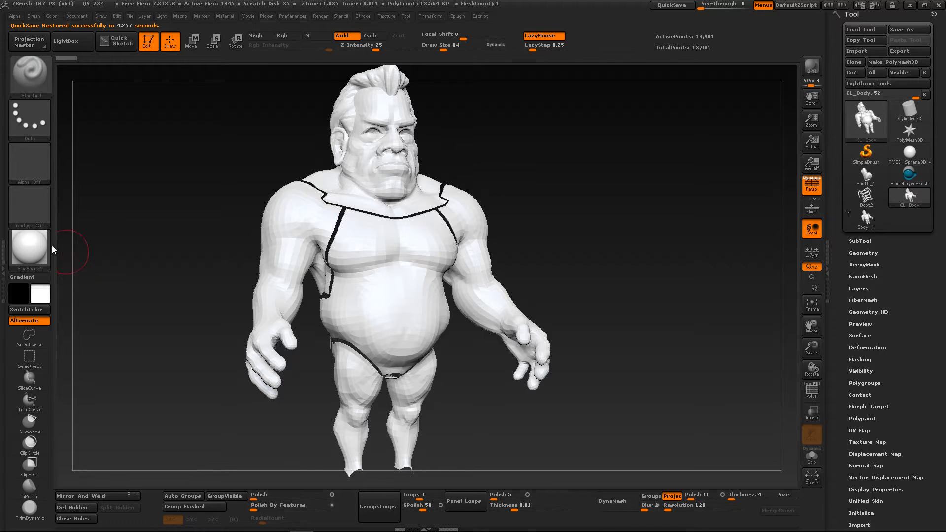
Apply the MatCap Gray material to the low-resolution body model
click(29, 246)
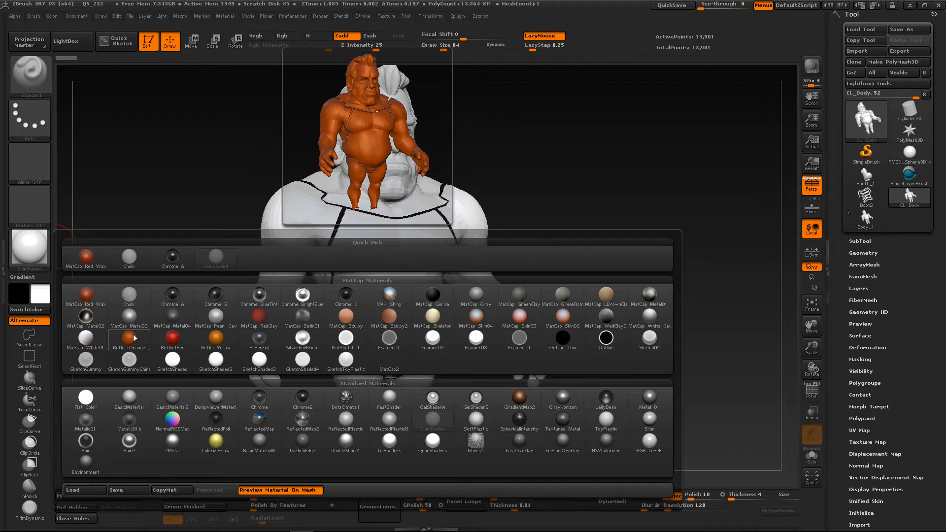
click(481, 292)
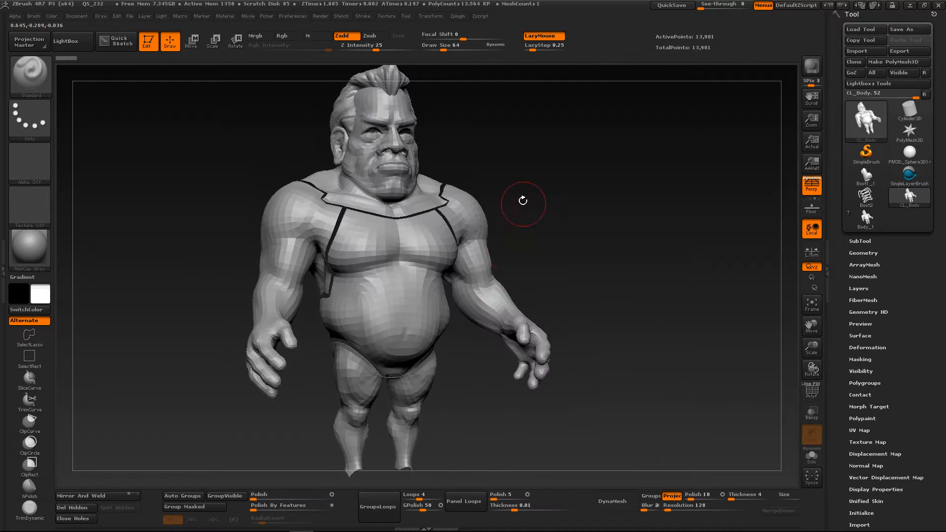
drag(521, 200, 545, 201)
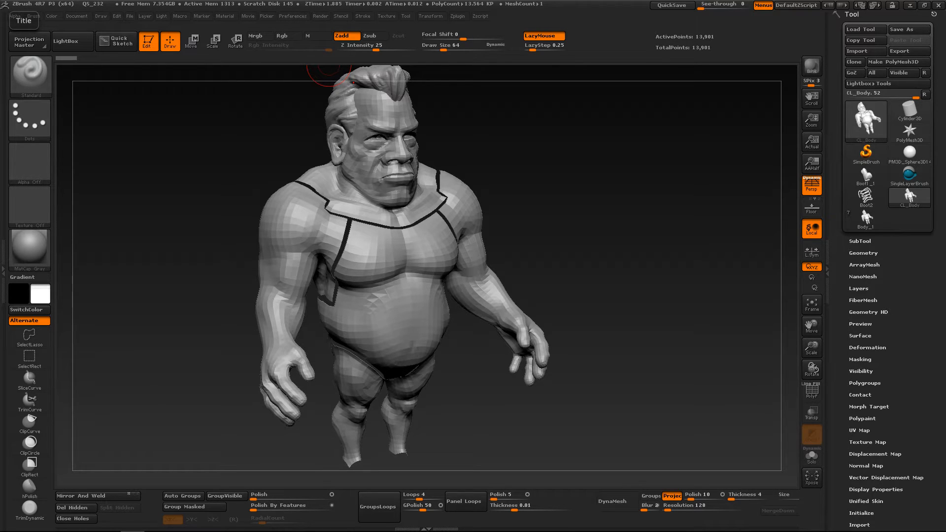
drag(221, 207, 222, 192)
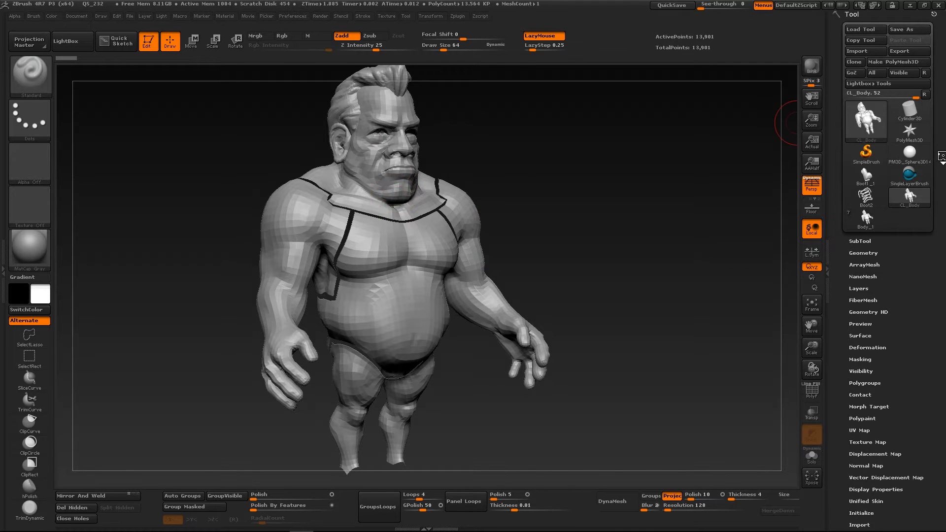
drag(941, 157, 940, 165)
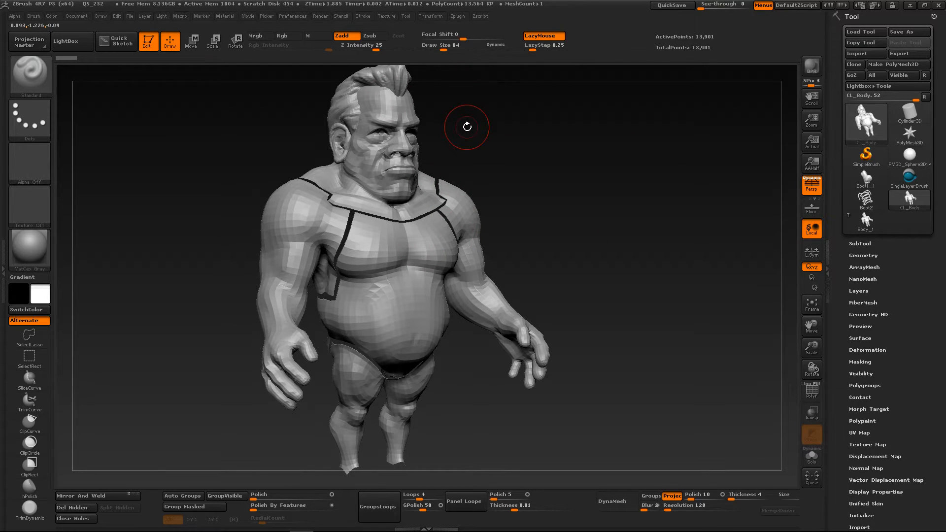
Open the QS_231.ZPR quick save without saving changes to the current project
key(comma)
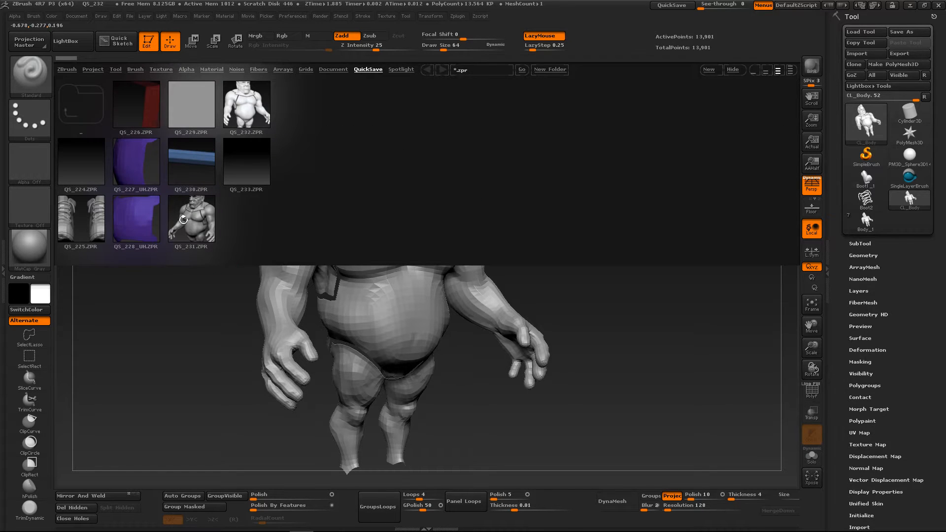
double_click(184, 219)
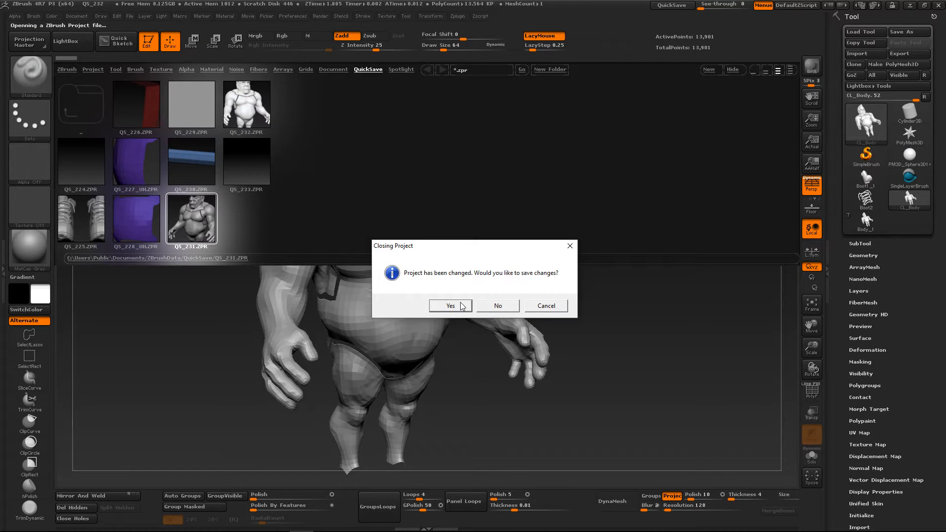
click(484, 306)
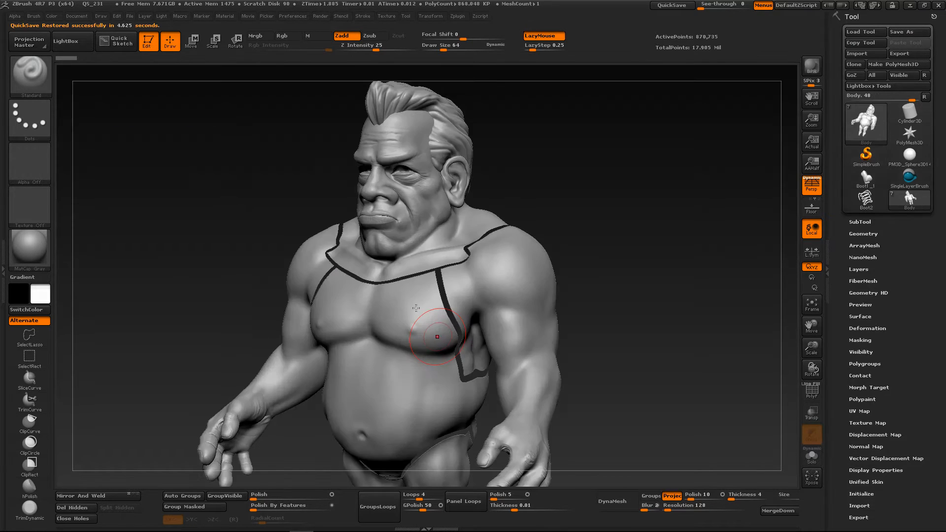
Examine the Body subtool's polygon information, its geometry subdivision settings and its UV map settings
click(860, 222)
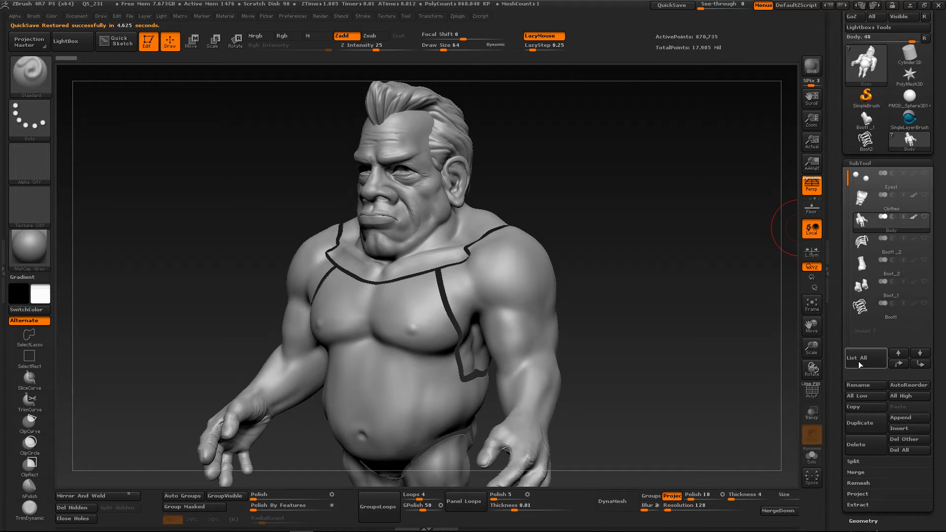
mouse_move(870, 223)
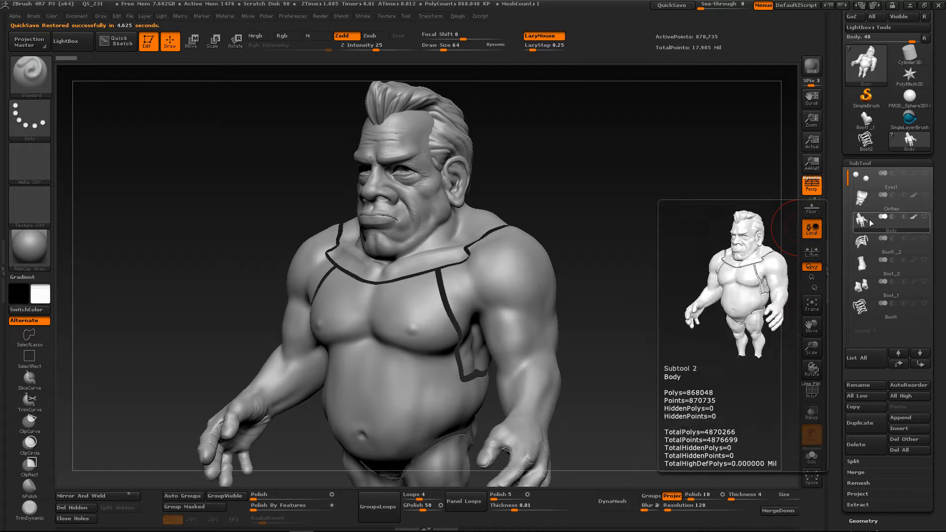
drag(942, 397, 938, 310)
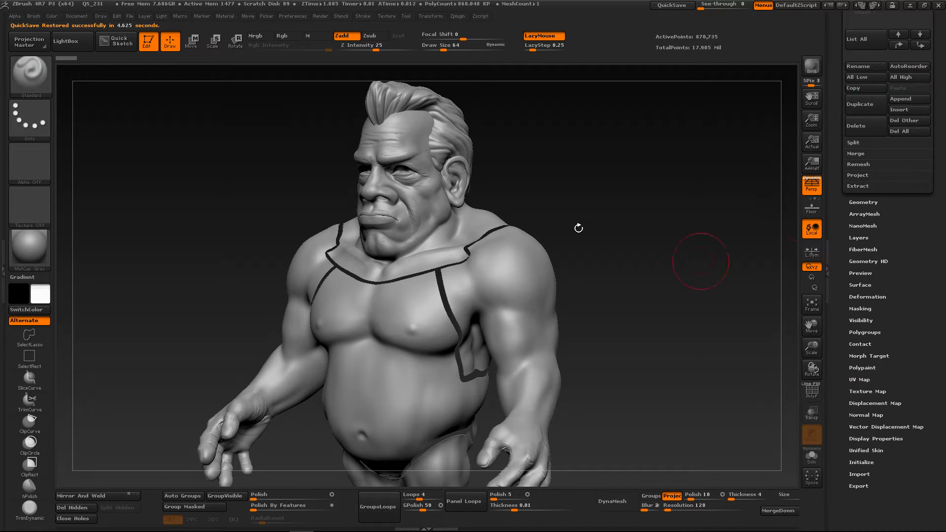
click(861, 201)
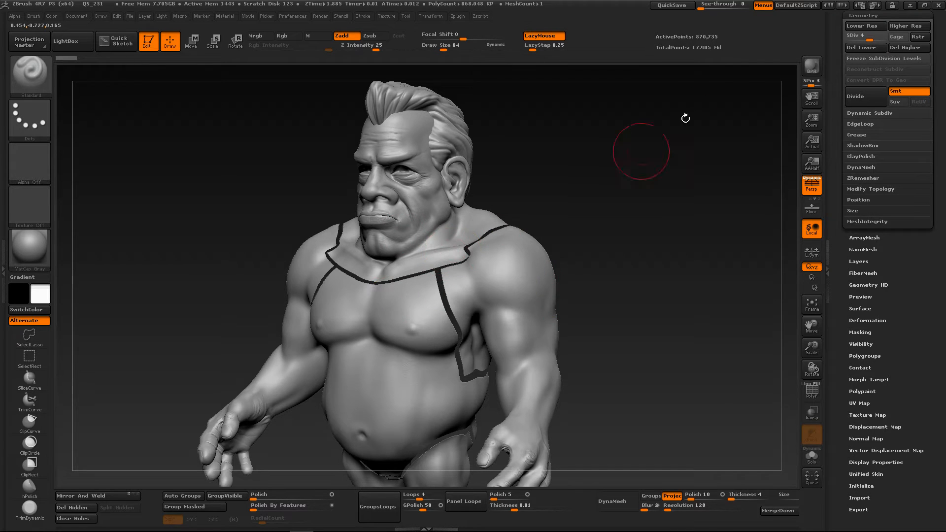
click(865, 403)
scroll(907, 215, up, 5)
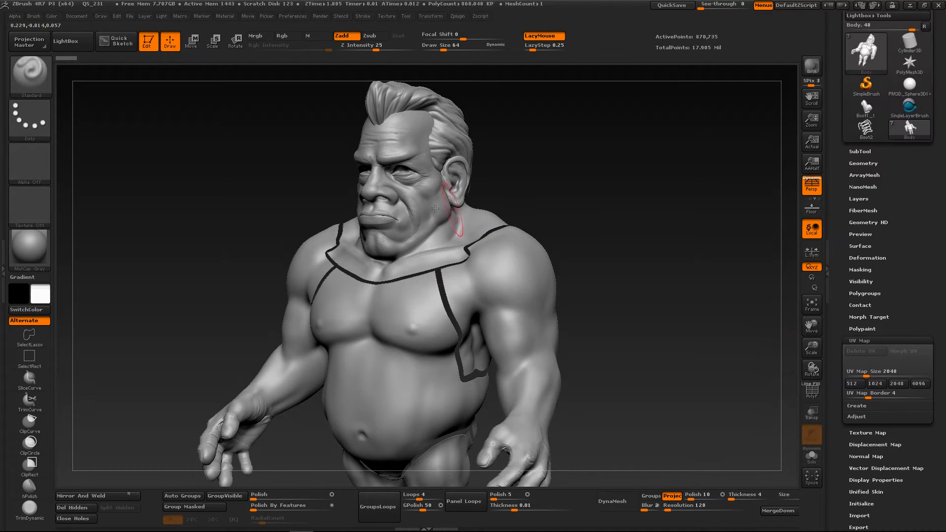
scroll(923, 184, up, 2)
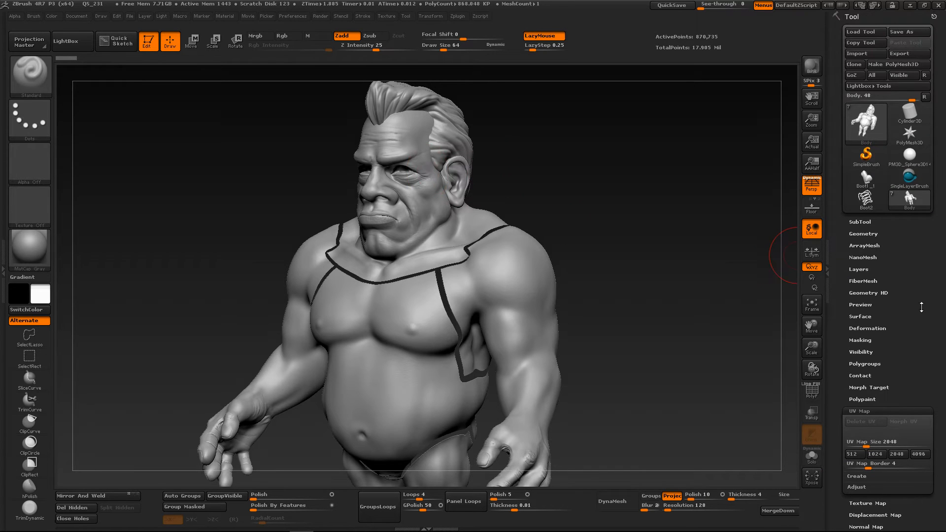
click(849, 19)
click(849, 19)
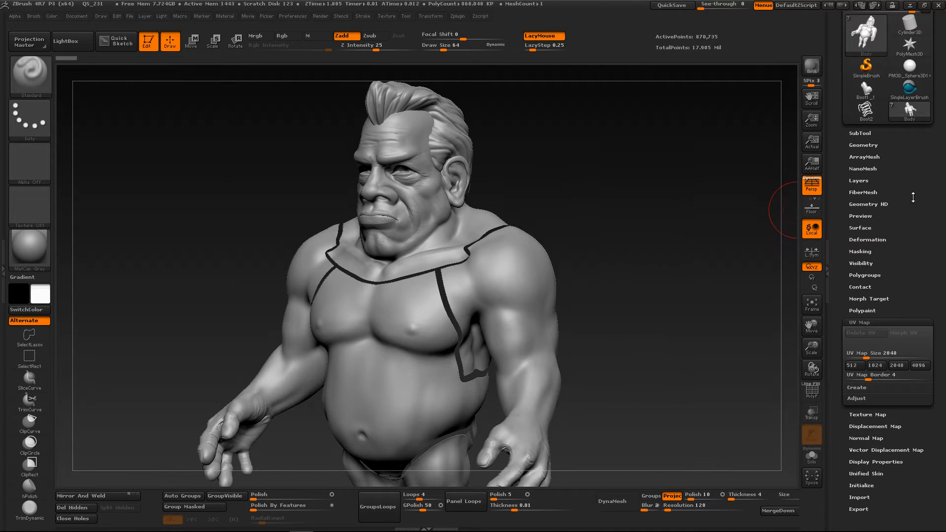
Dock the Zplugin palette in the tray above the Tool palette
click(479, 16)
click(457, 16)
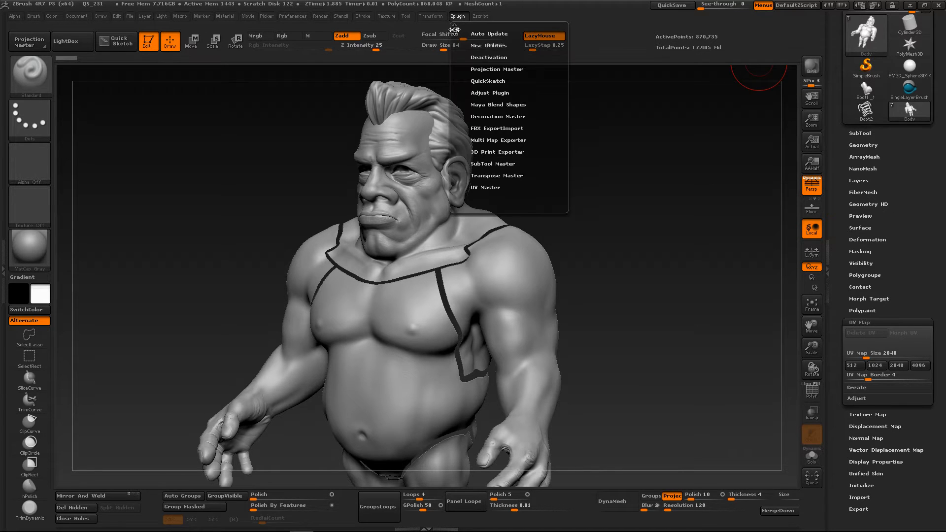
drag(455, 30, 840, 66)
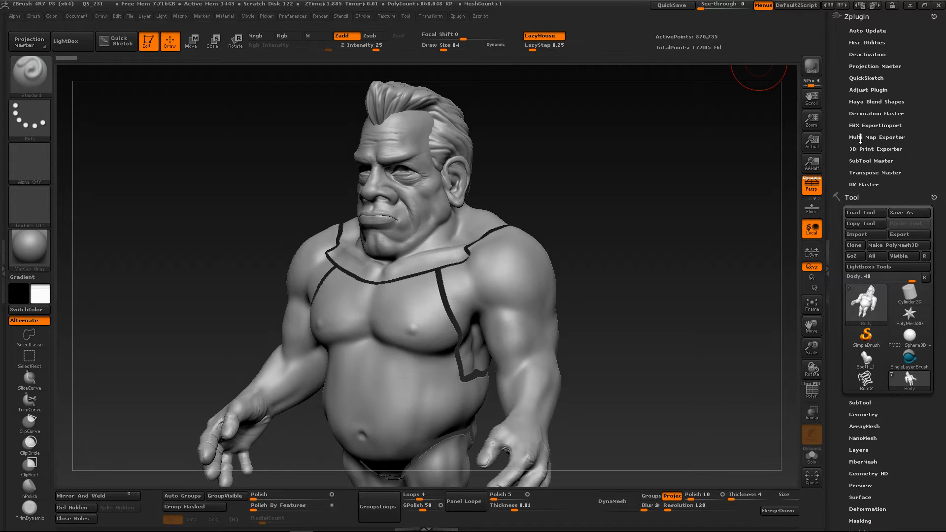
Examine the high-resolution body's head and shoulders, the subtool list, the geometry settings and the FBX ExportImport options
drag(555, 264, 592, 263)
ctrl+right_drag(441, 199, 662, 280)
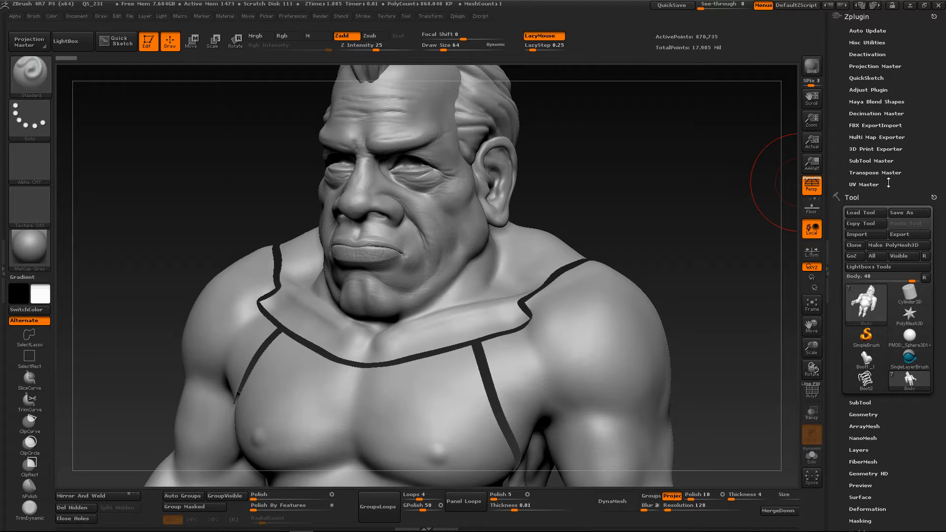
click(860, 403)
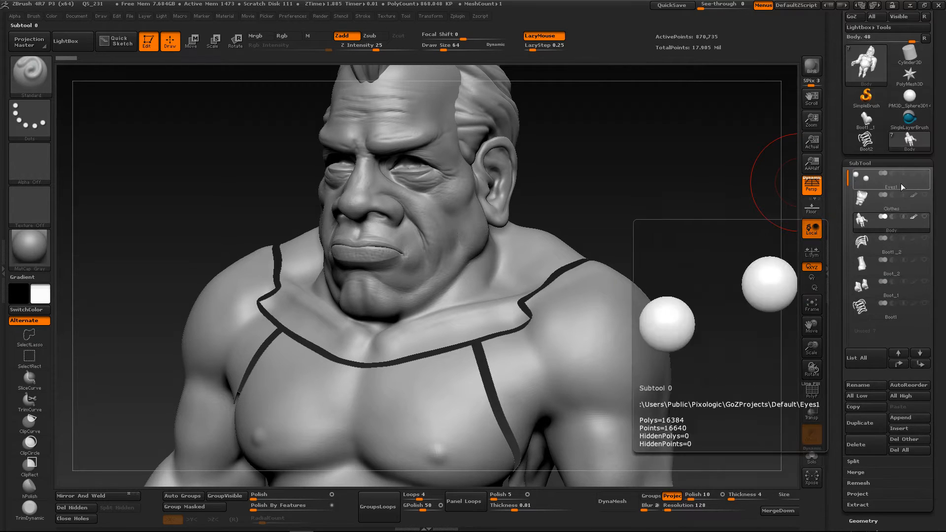
drag(943, 99, 944, 338)
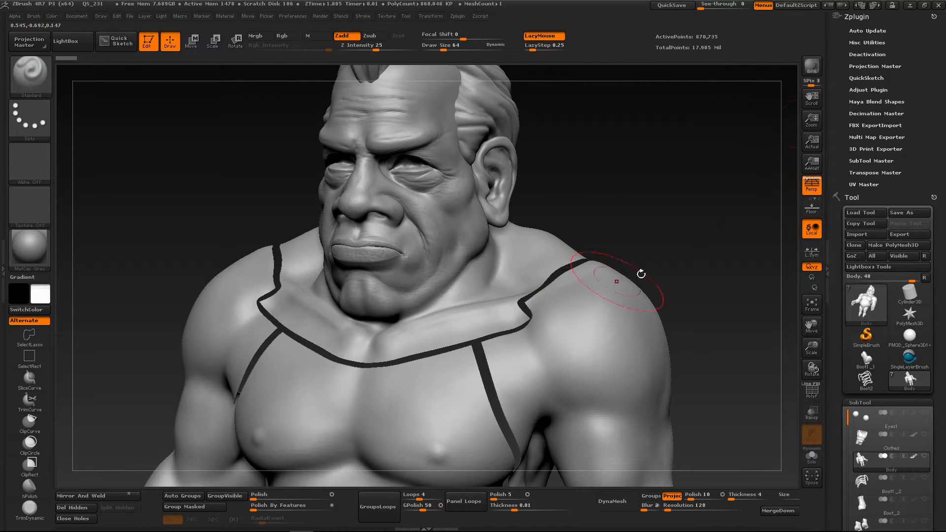
drag(936, 351, 934, 228)
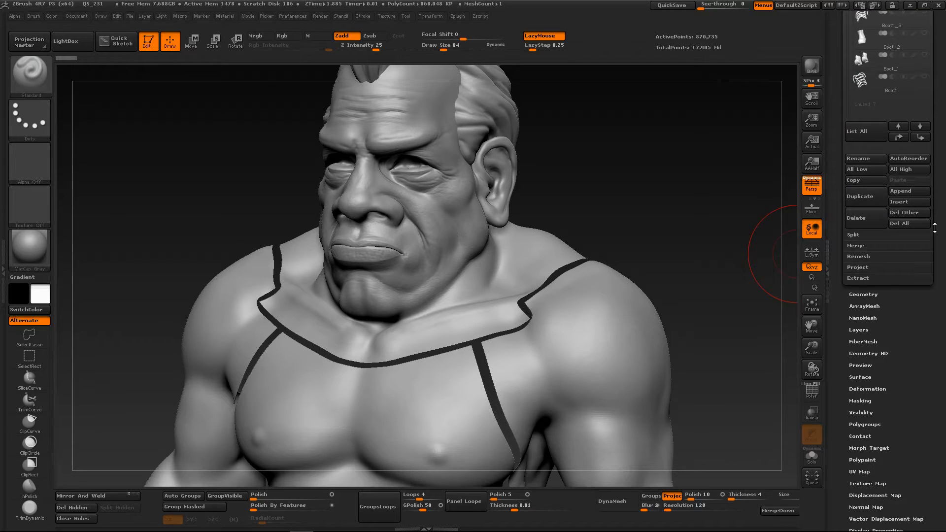
click(858, 293)
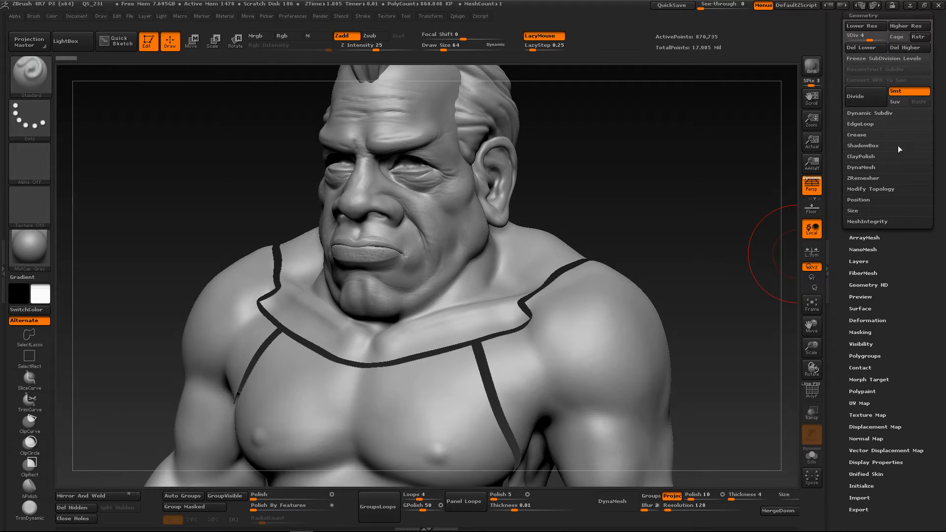
drag(935, 49, 940, 197)
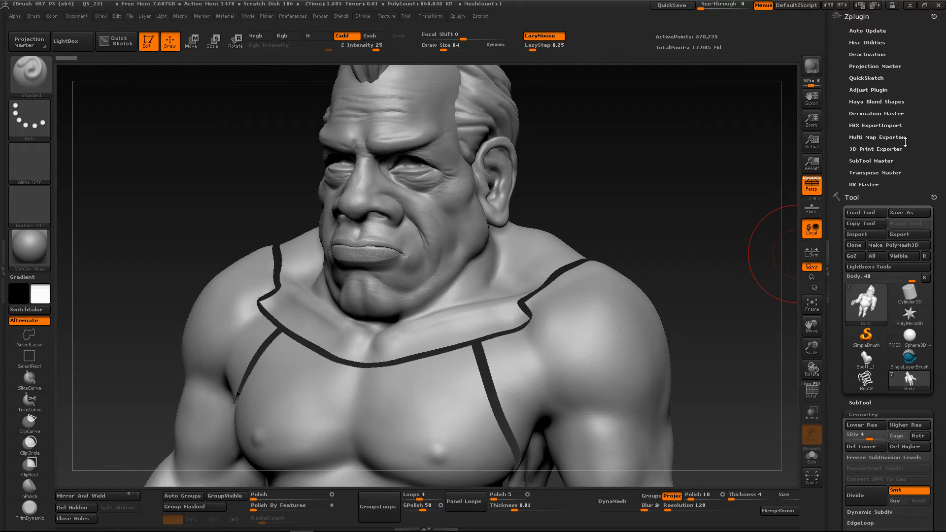
click(876, 126)
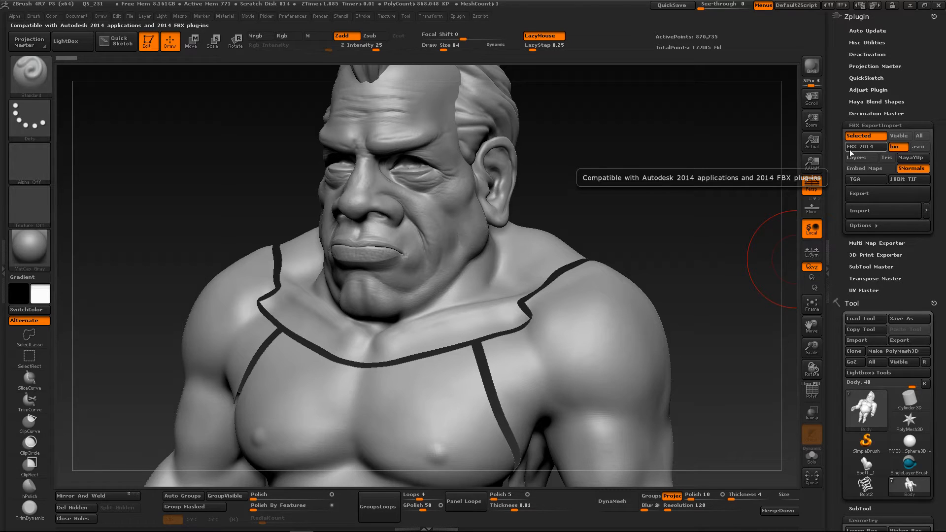
click(892, 125)
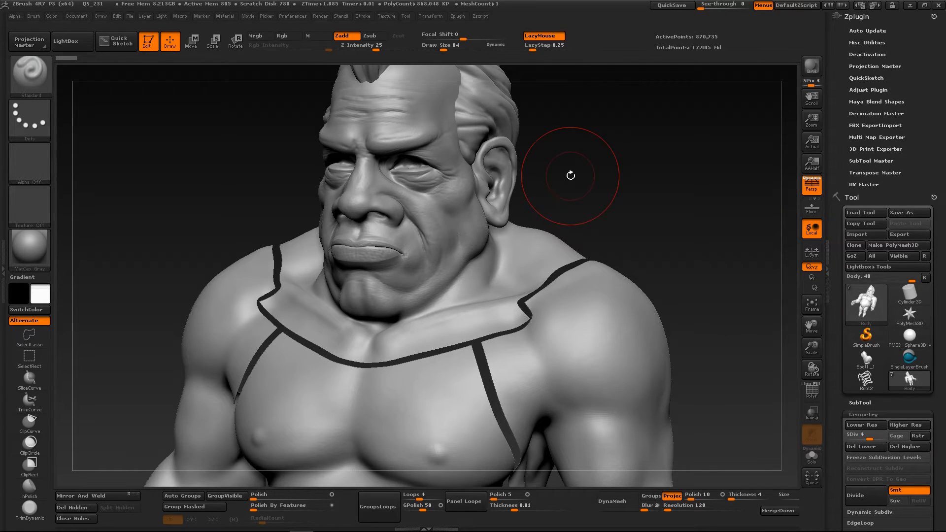
Reopen the QS_232.ZPR quick save without saving changes, and apply the MatCap Gray material to the body
key(comma)
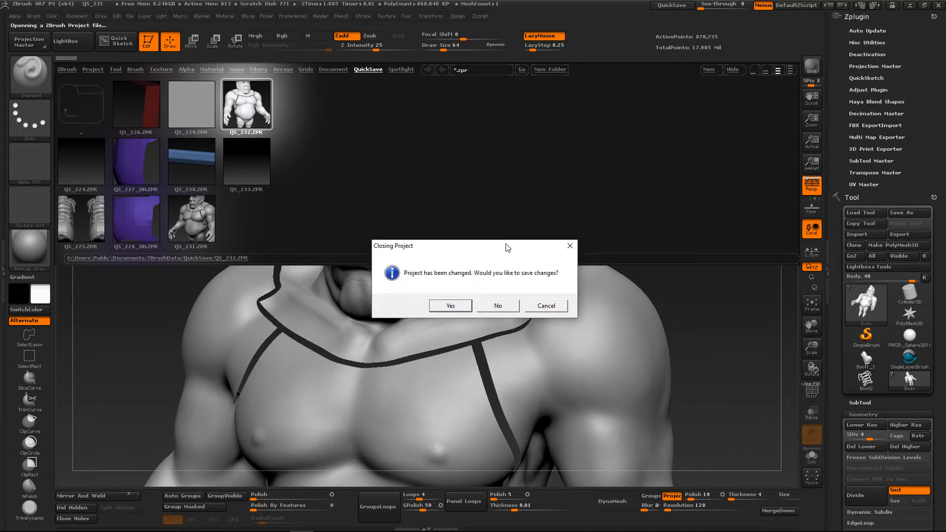
click(498, 306)
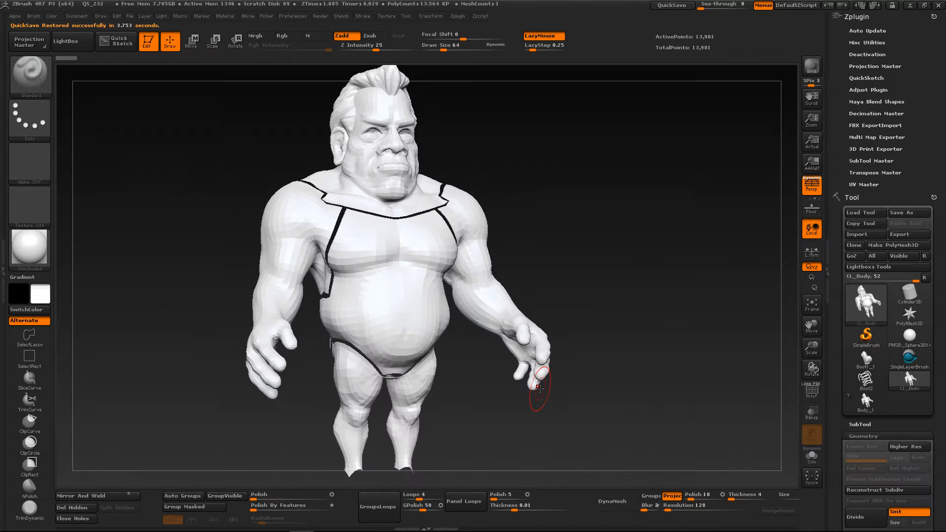
drag(517, 220, 487, 230)
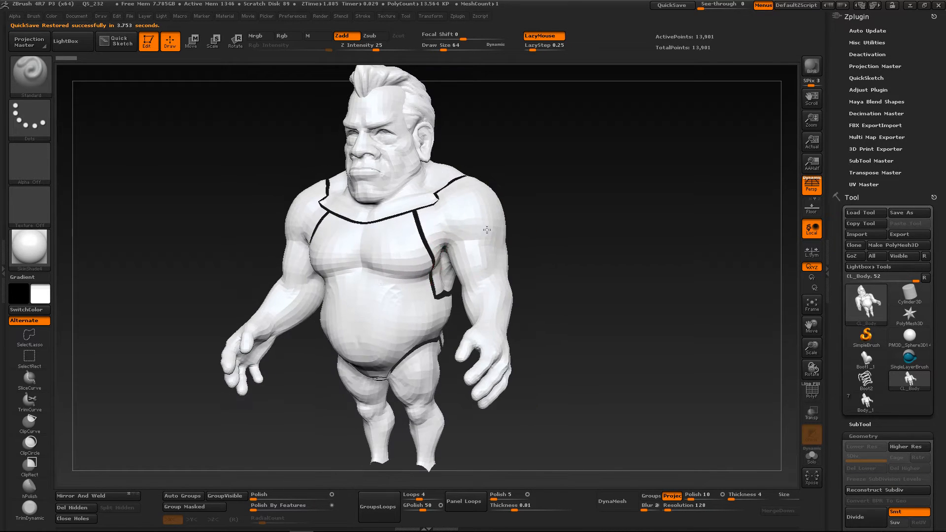
click(42, 246)
click(450, 286)
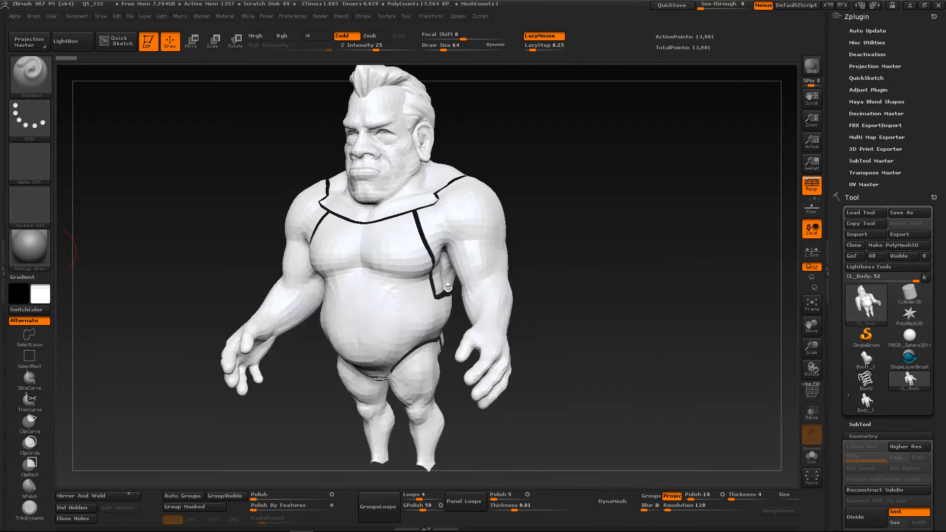
drag(587, 190, 798, 364)
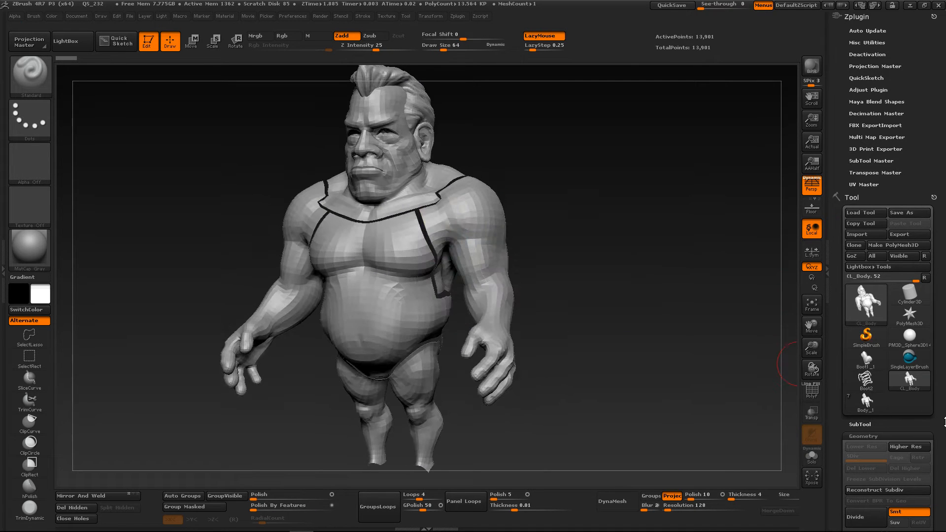
Morph the CL_Body mesh into its flat UV layout to inspect the UV islands, and return it to 3D form
drag(939, 417, 919, 295)
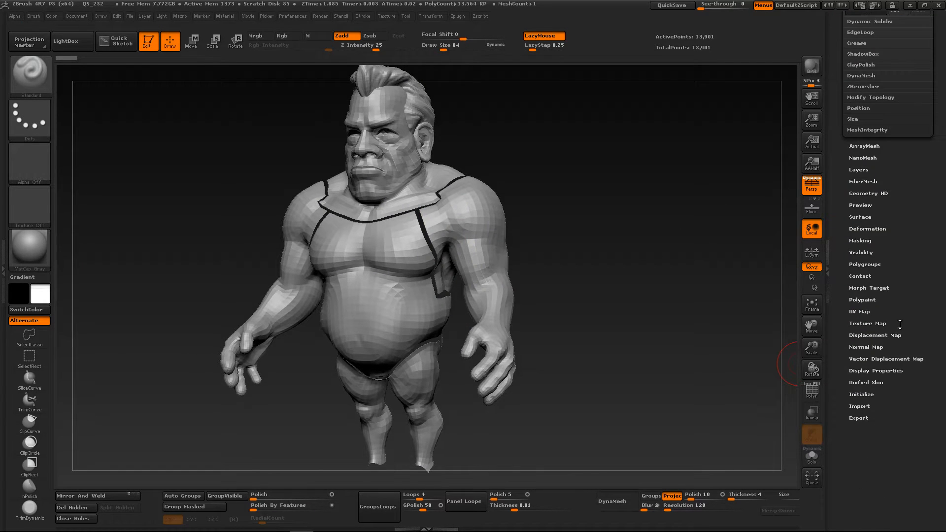
click(855, 311)
click(900, 118)
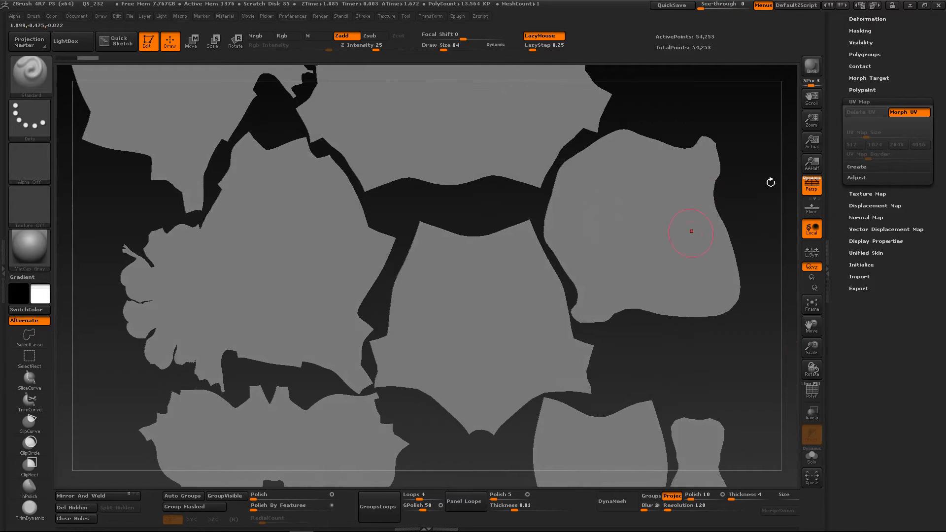
click(896, 114)
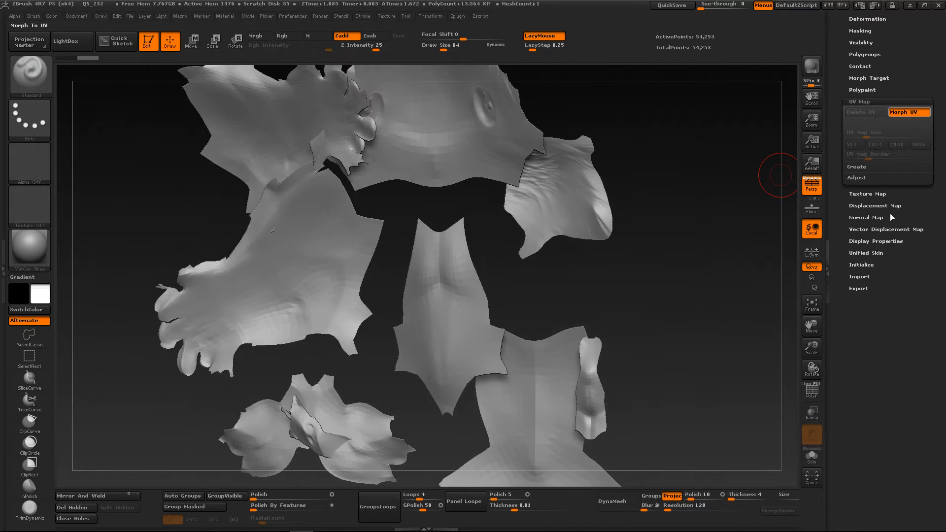
drag(914, 56, 919, 195)
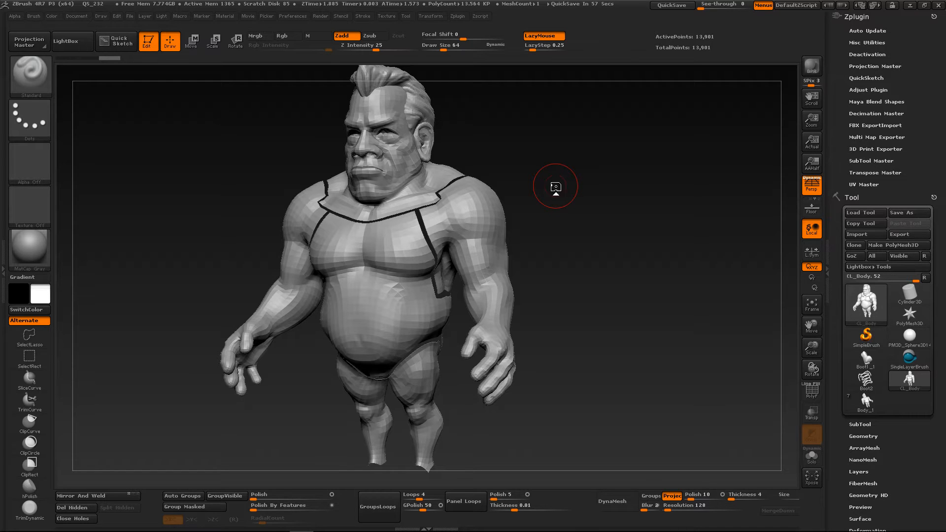
Turn on the polyframe display and view the wireframe and polygroups on the body's torso
alt+drag(516, 195, 473, 264)
key(shift+f)
ctrl+right_drag(473, 264, 431, 242)
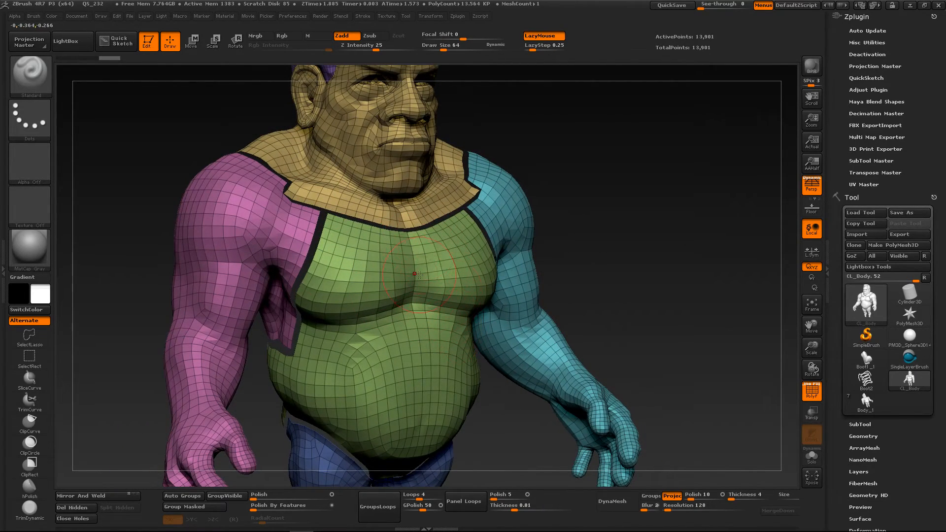
Examine the polygroups on the low-resolution body's head, shoulders and arms, and check the FBX ExportImport options
mouse_move(341, 246)
ctrl+right_down()
mouse_move(328, 290)
mouse_move(314, 268)
ctrl+right_up()
mouse_move(314, 268)
alt+right_down()
mouse_move(350, 317)
mouse_move(342, 292)
mouse_move(385, 246)
mouse_move(415, 319)
mouse_move(381, 279)
alt+right_up()
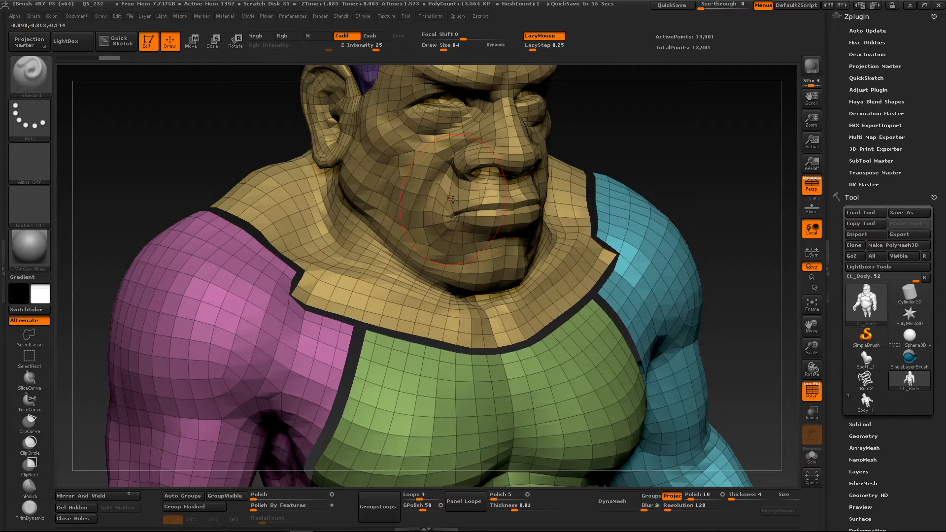
mouse_move(547, 318)
ctrl+right_down()
mouse_move(294, 483)
mouse_move(219, 433)
ctrl+right_up()
mouse_move(382, 336)
alt+right_down()
mouse_move(368, 271)
mouse_move(325, 281)
mouse_move(418, 296)
mouse_move(387, 331)
mouse_move(407, 330)
mouse_move(387, 310)
alt+right_up()
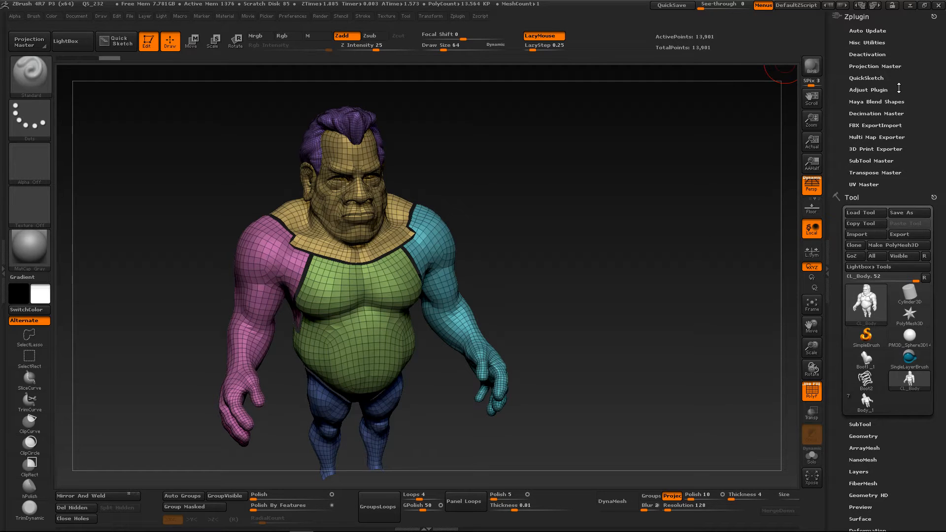
click(882, 125)
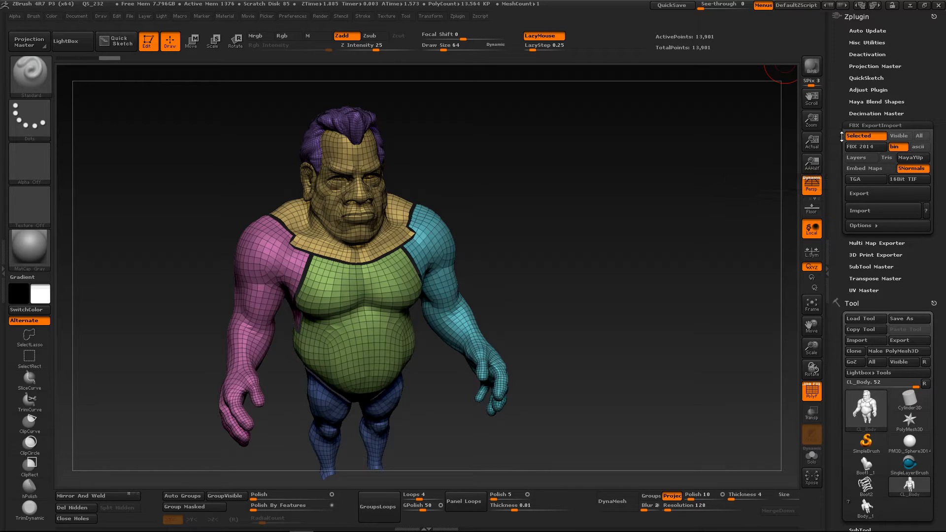
click(867, 228)
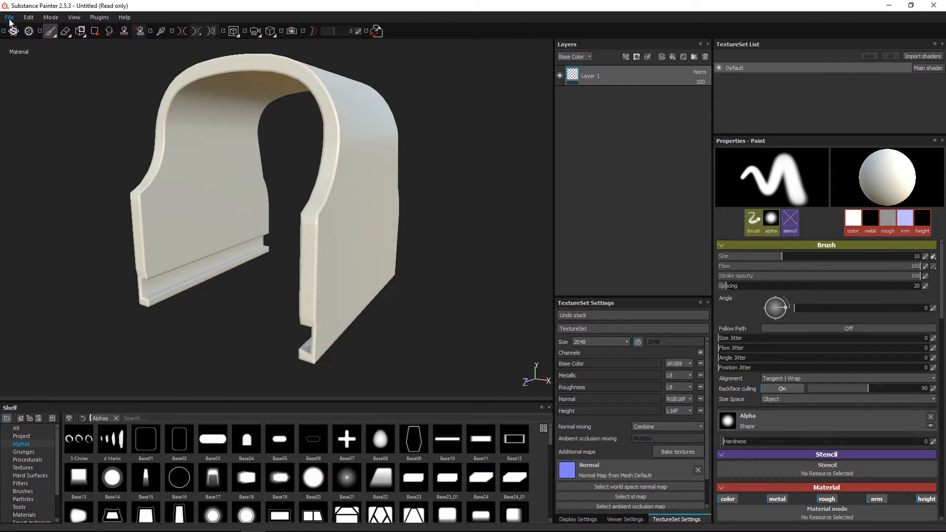
Switch to Substance Painter 2.5.3 and create a new project from the body_low mesh with DirectX normals and 2048 resolution
click(10, 17)
click(13, 28)
click(464, 288)
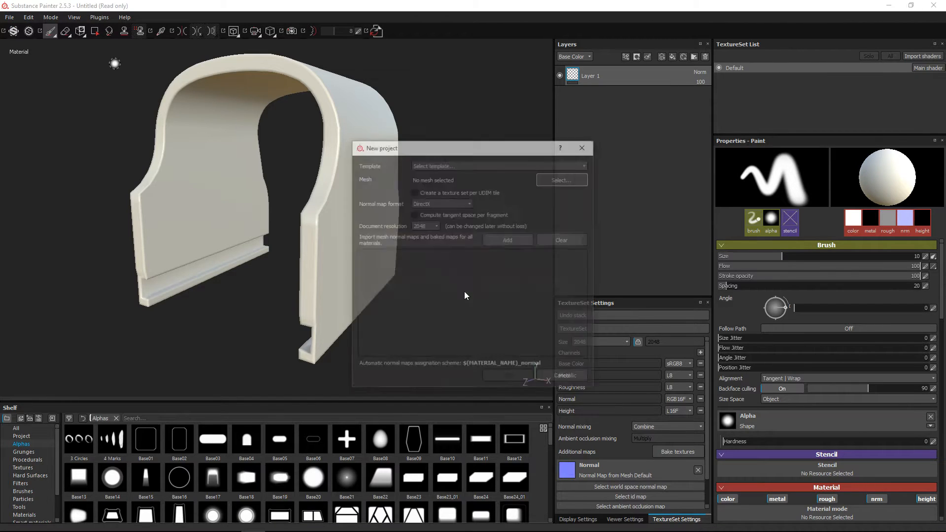
click(557, 179)
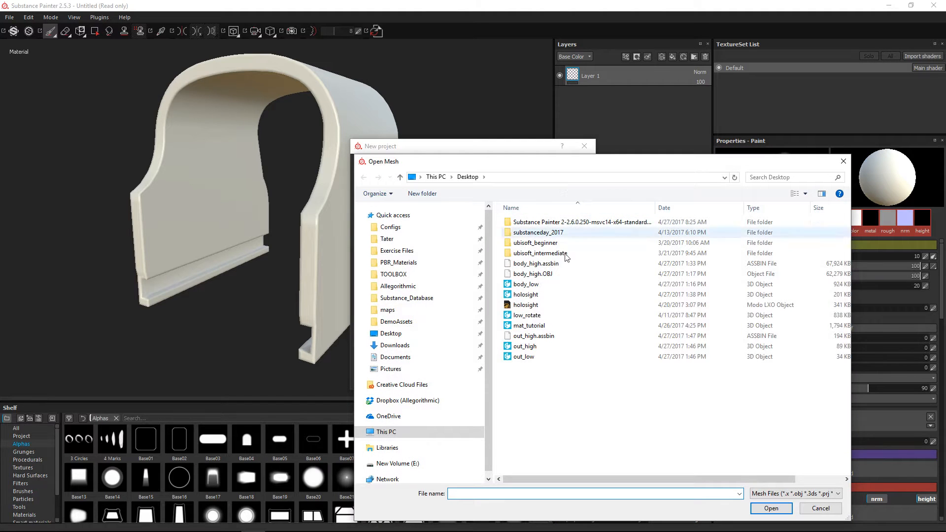
click(525, 284)
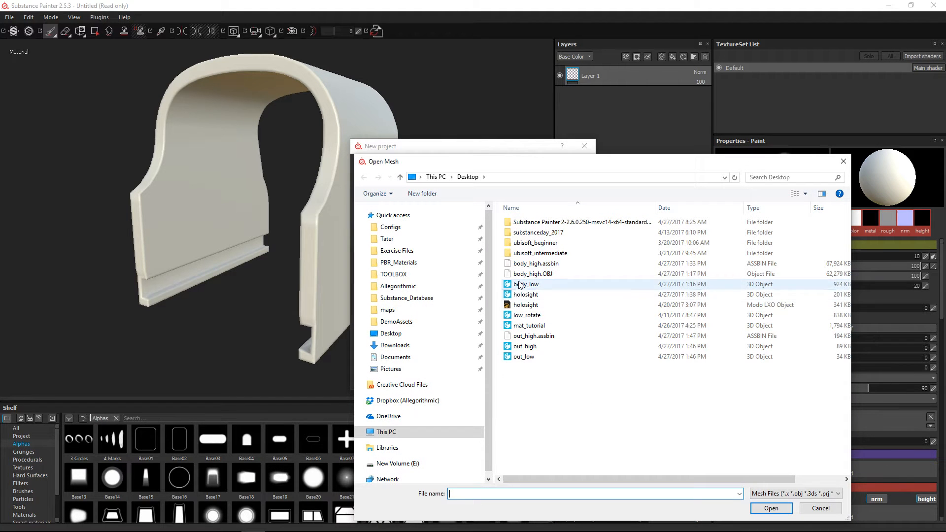
click(771, 508)
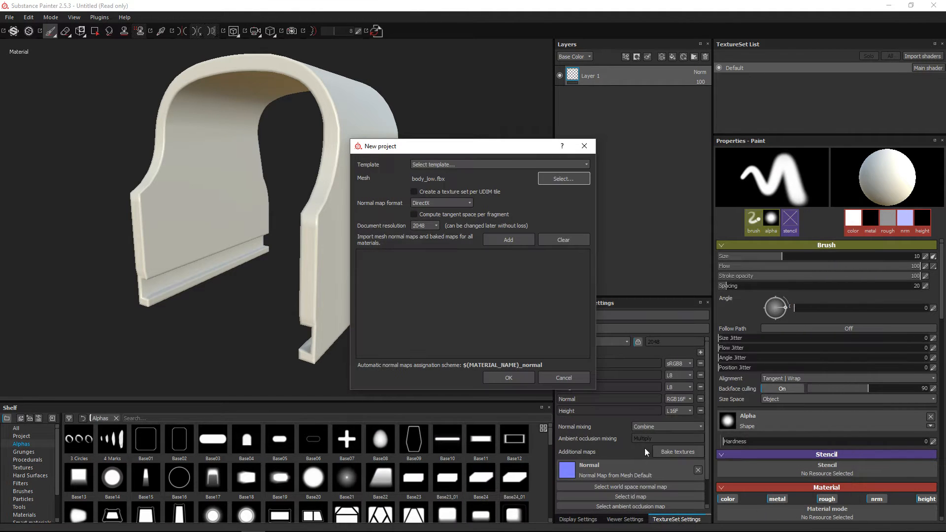
click(518, 379)
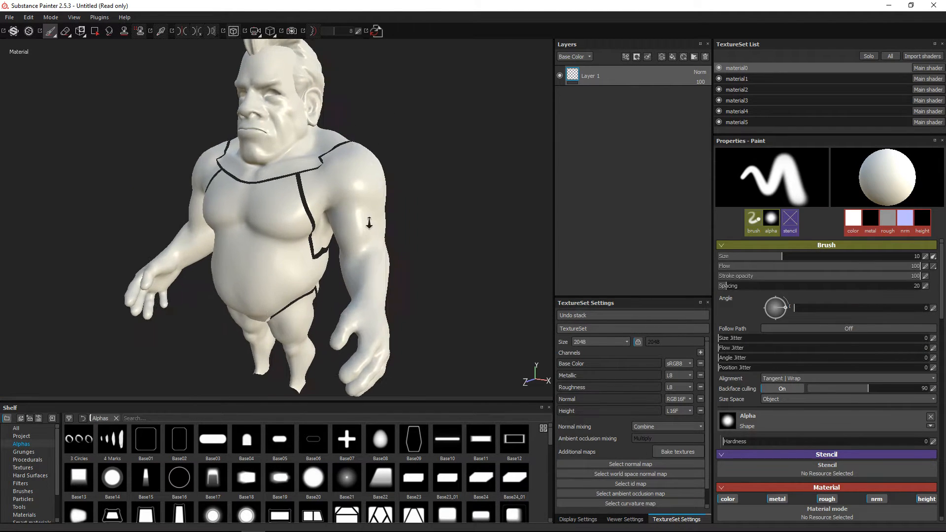
Look over the imported body and enlarge the TextureSet List to view its material entries
alt+right_drag(369, 223, 387, 251)
alt+drag(386, 252, 400, 251)
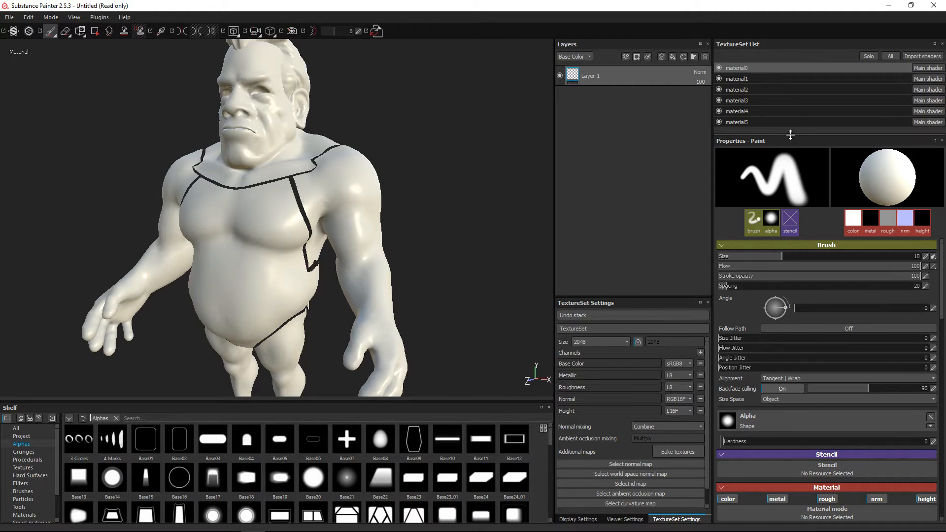
drag(790, 134, 790, 180)
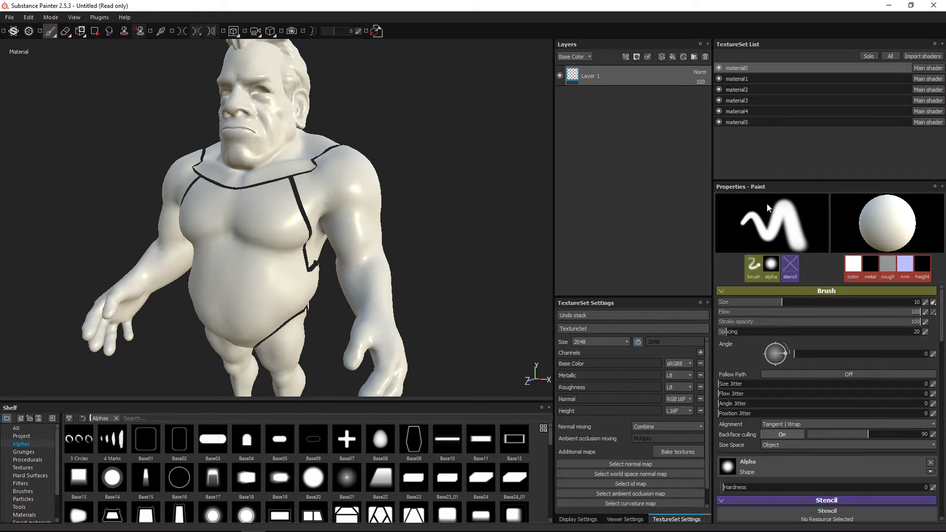
drag(752, 181, 873, 150)
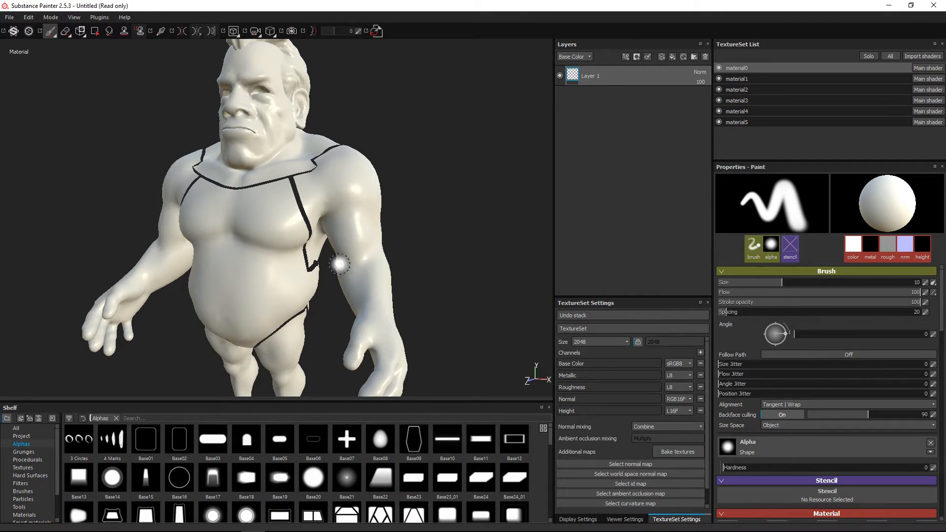
Inspect the body's head and shoulders and pick the head's texture set directly on the model
alt+drag(404, 189, 424, 199)
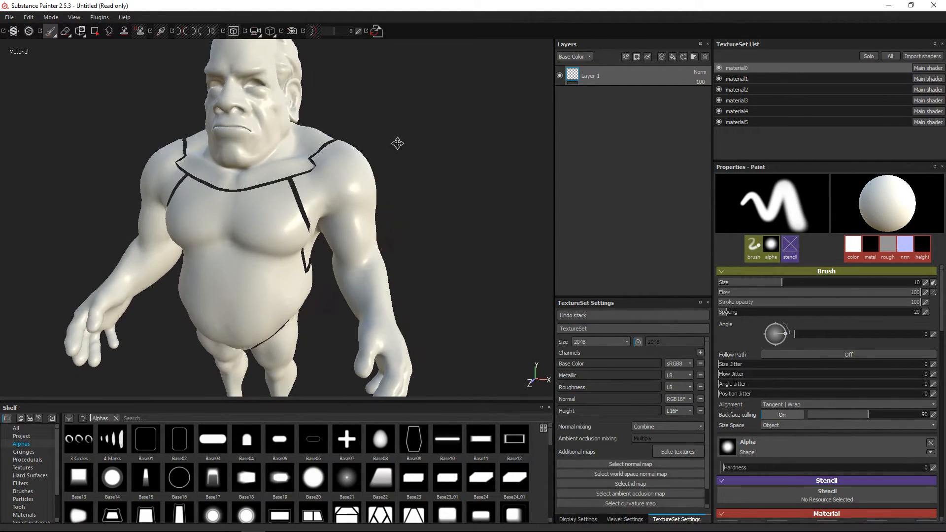
alt+middle_drag(397, 143, 441, 175)
alt+drag(441, 175, 411, 188)
alt+right_drag(411, 189, 432, 93)
mouse_move(436, 89)
alt+middle_down()
mouse_move(426, 184)
mouse_move(447, 121)
alt+middle_up()
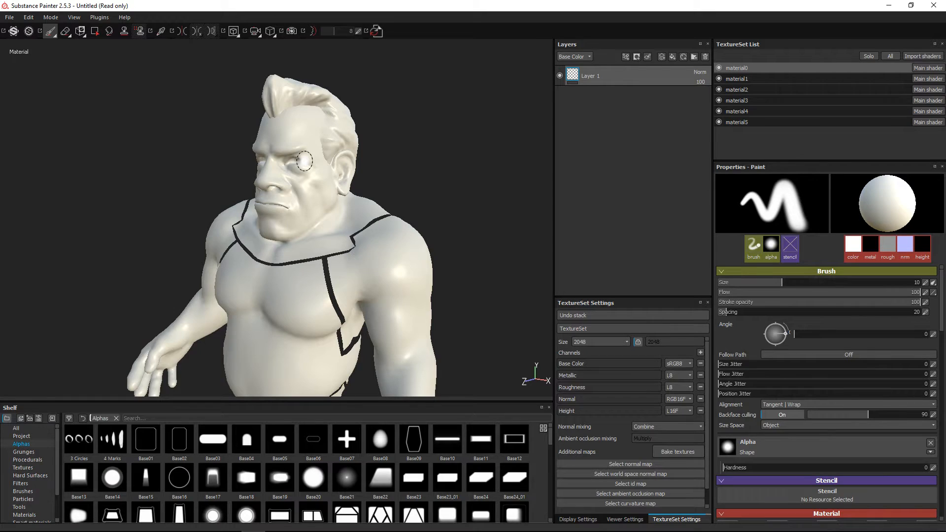
ctrl+alt+right_click(286, 134)
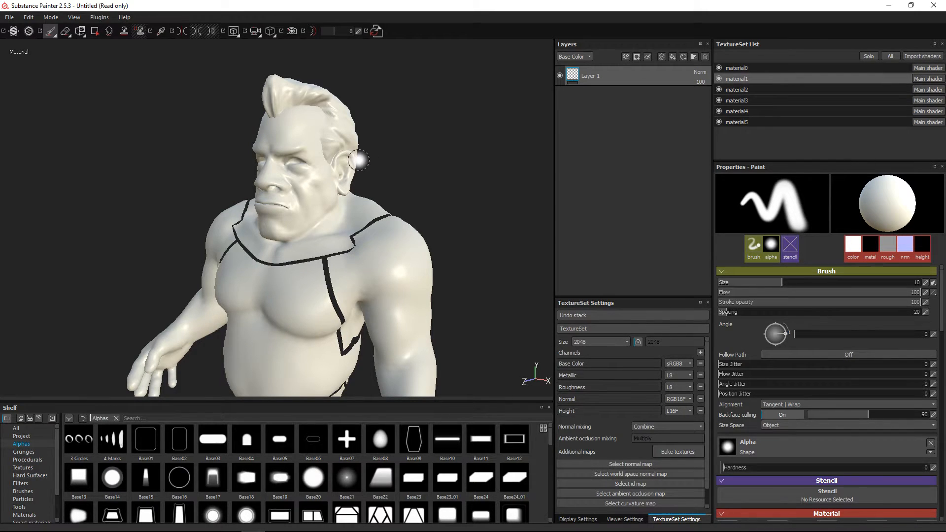
Close Substance Painter 2.5.3, discarding the changes to the untitled project
alt+middle_drag(334, 195, 337, 177)
alt+drag(337, 177, 341, 190)
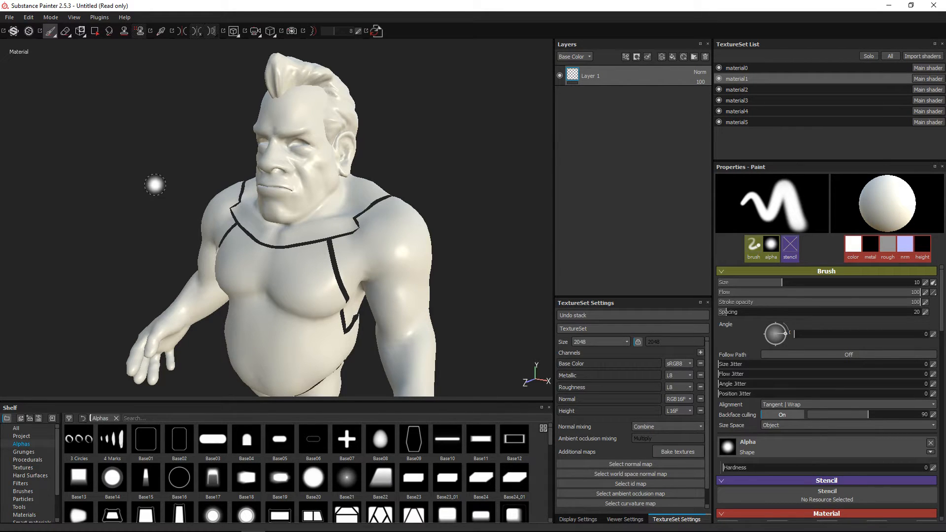
click(933, 6)
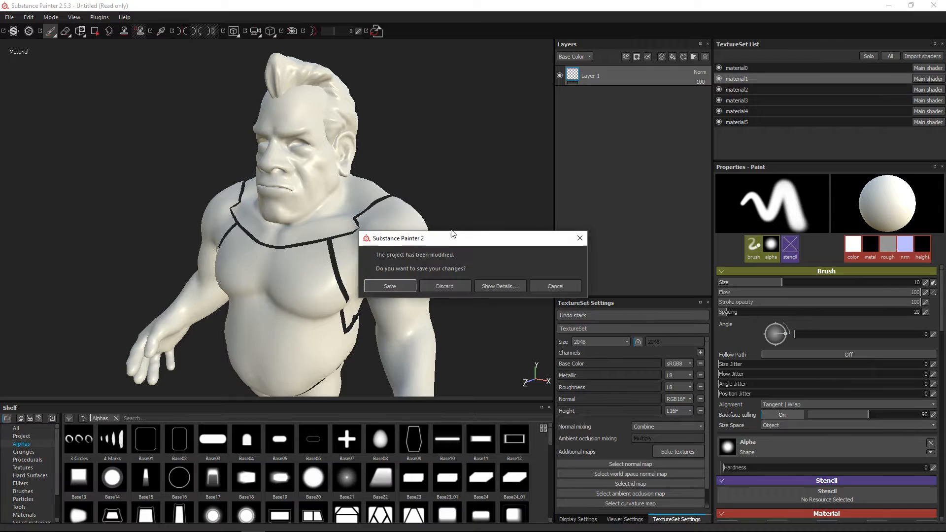
click(452, 284)
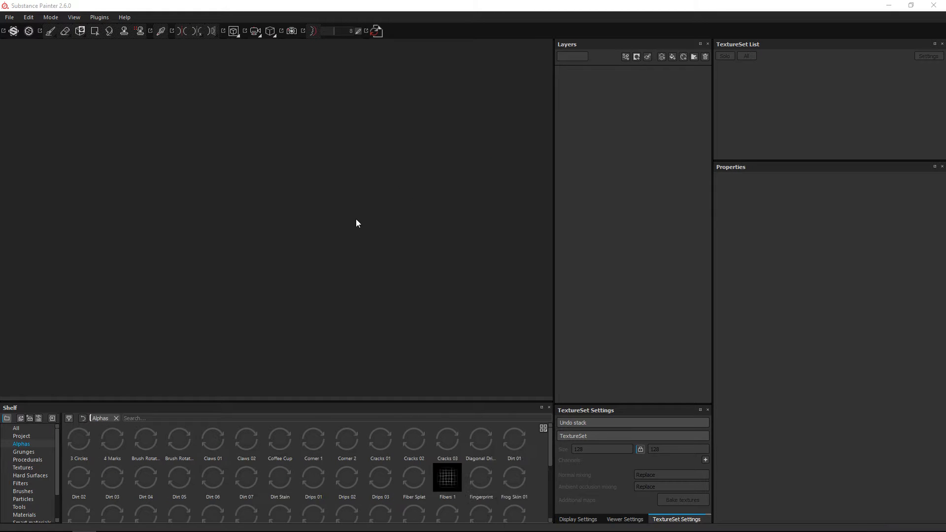
In Substance Painter 2.6.0, create a new project from body_low.fbx with DirectX normals and 2048 resolution
click(941, 6)
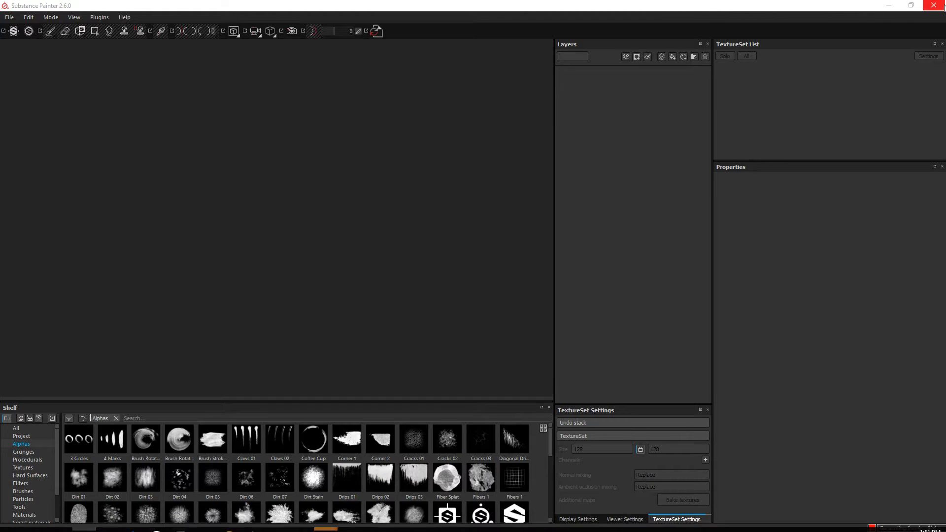
click(10, 18)
click(16, 28)
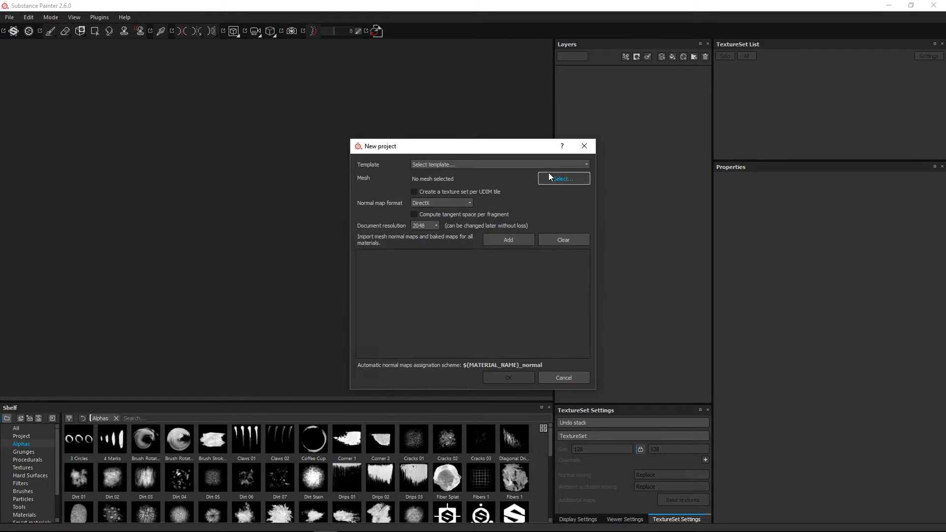
click(551, 177)
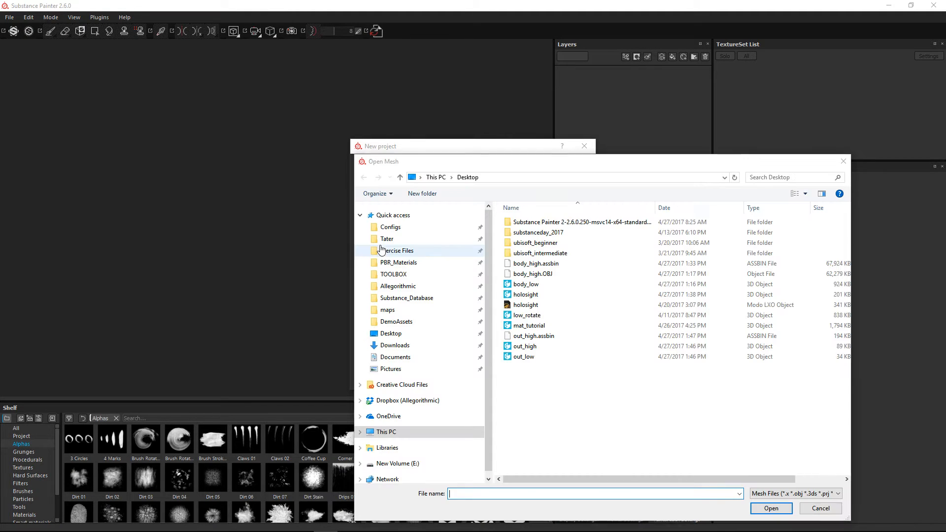
drag(507, 163, 262, 80)
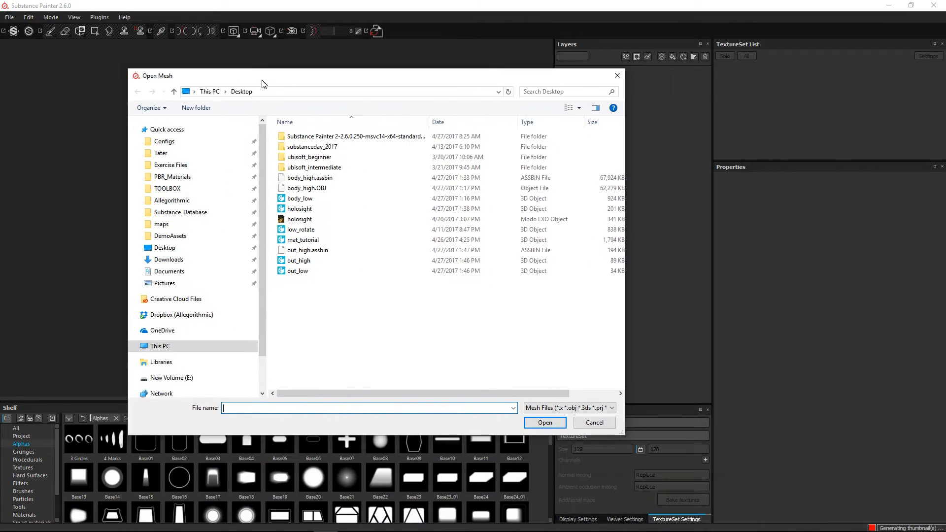
double_click(299, 198)
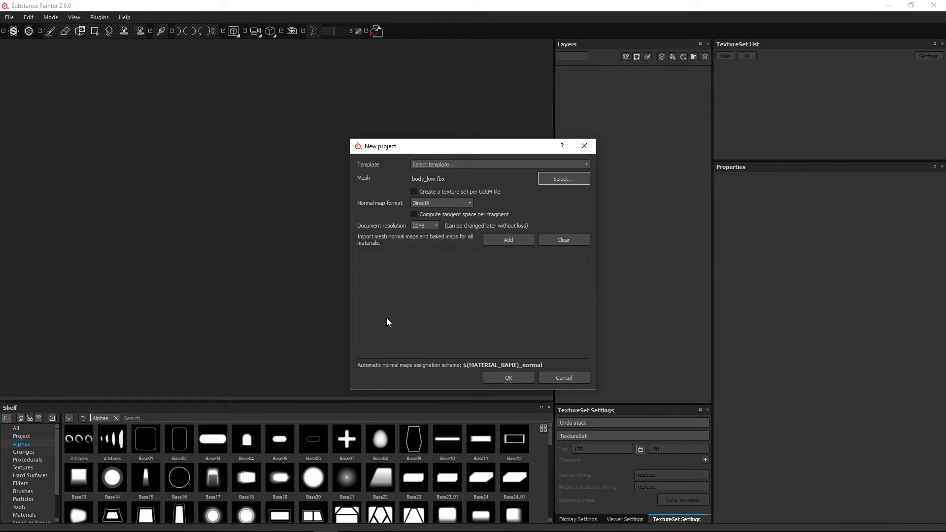
click(509, 377)
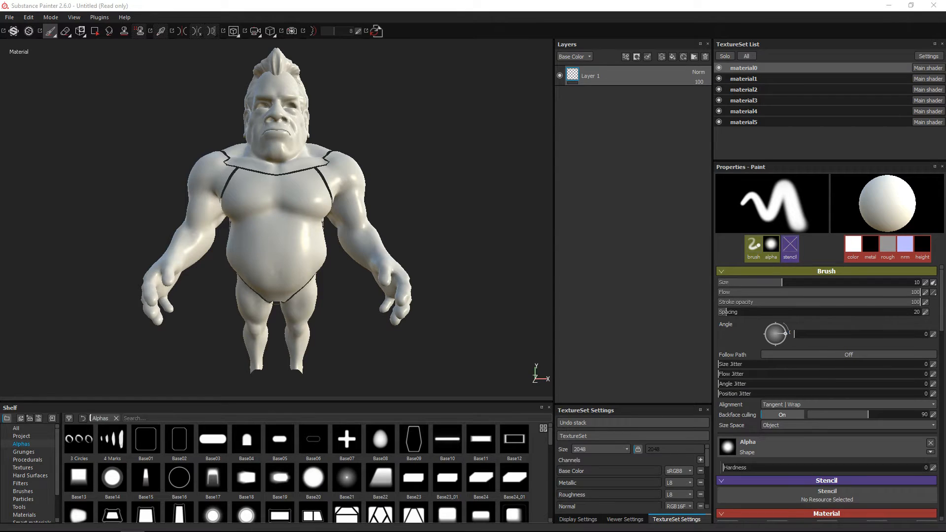
Pick the head's texture set on the model and rename it as Head
alt+drag(375, 151, 312, 190)
alt+right_drag(288, 91, 302, 160)
alt+drag(302, 161, 299, 170)
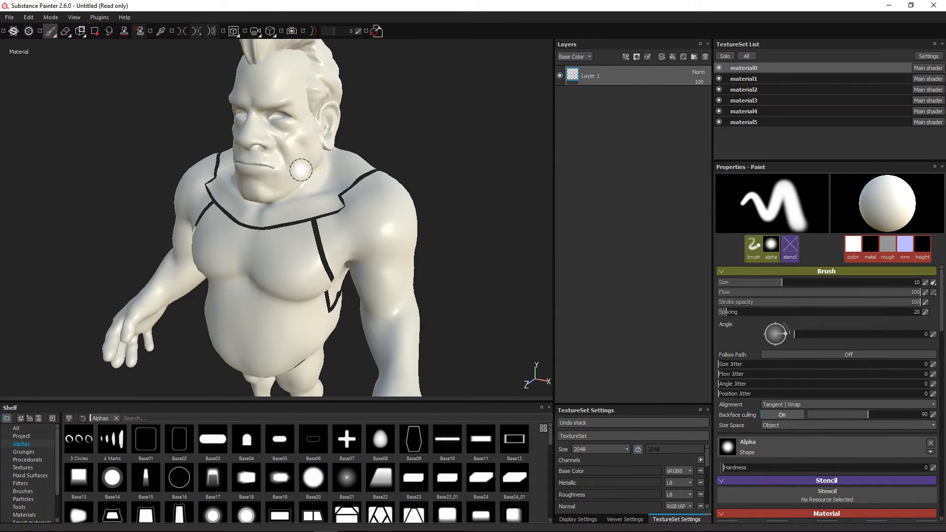
ctrl+alt+right_click(301, 140)
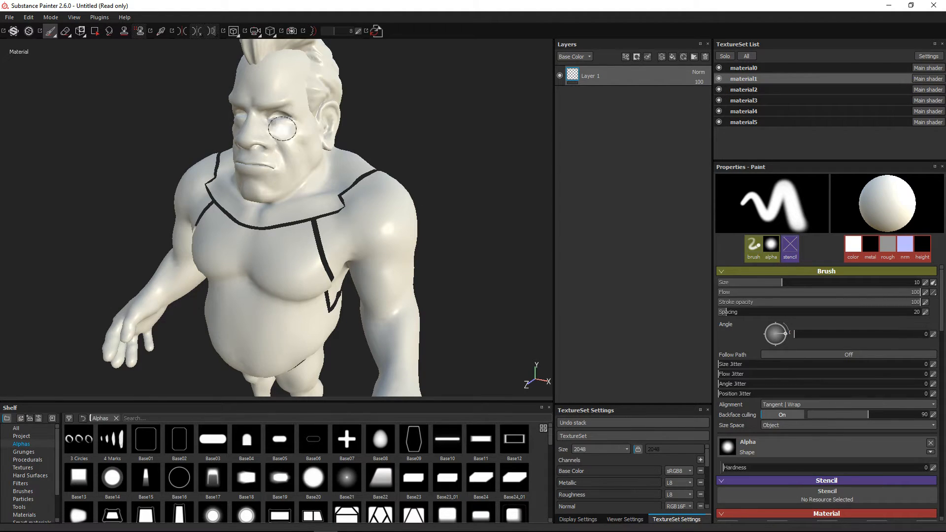
double_click(743, 79)
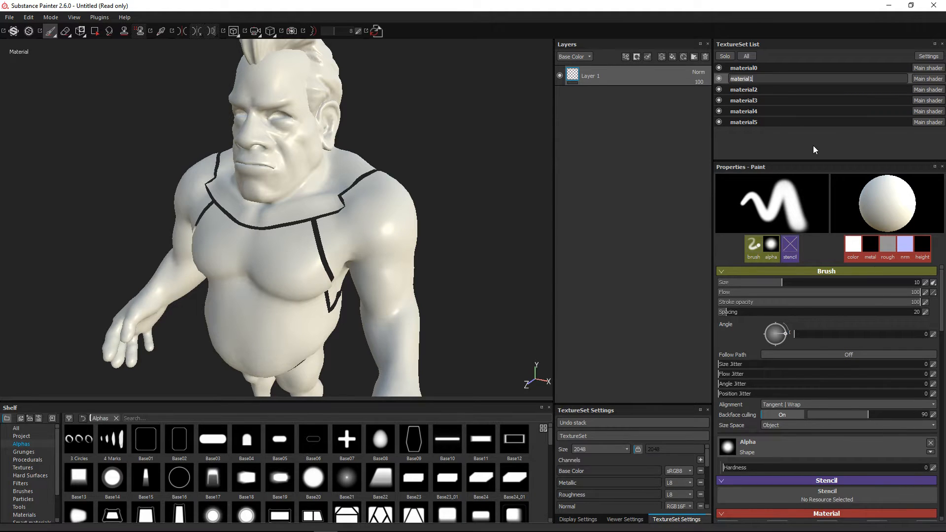
text(Head)
key(Return)
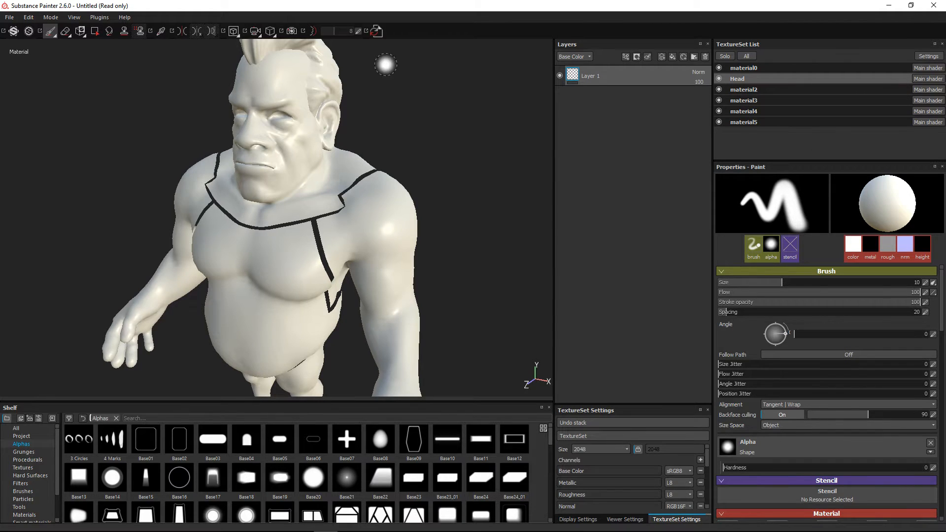
Rename the hair's texture set, material0, as Hair
alt+middle_drag(327, 182, 329, 256)
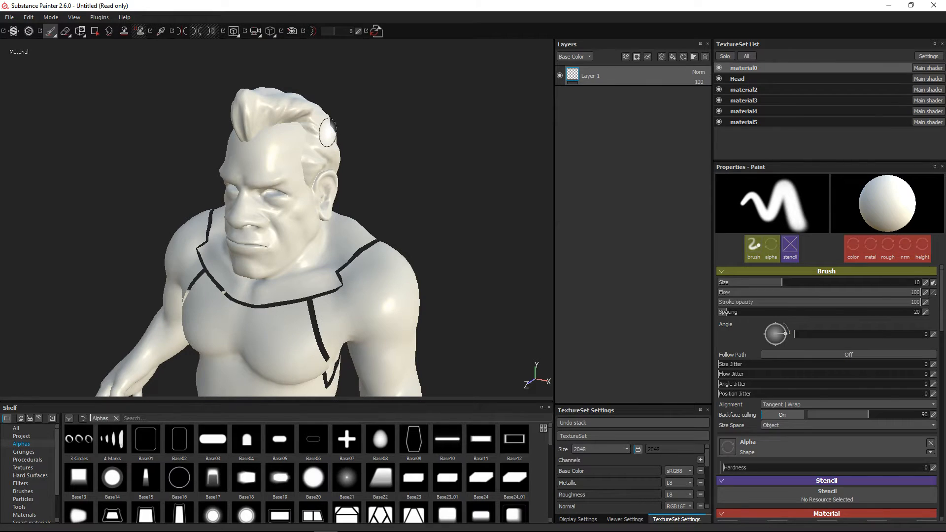
double_click(743, 68)
text(Hair)
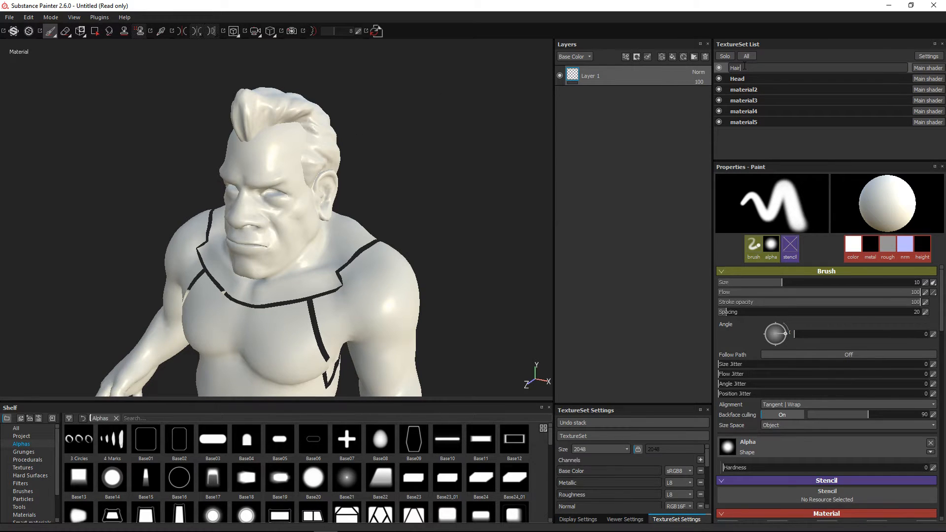
key(Return)
Pick the left arm's texture set on the model and isolate it briefly, restoring the full body
alt+middle_drag(456, 259, 451, 143)
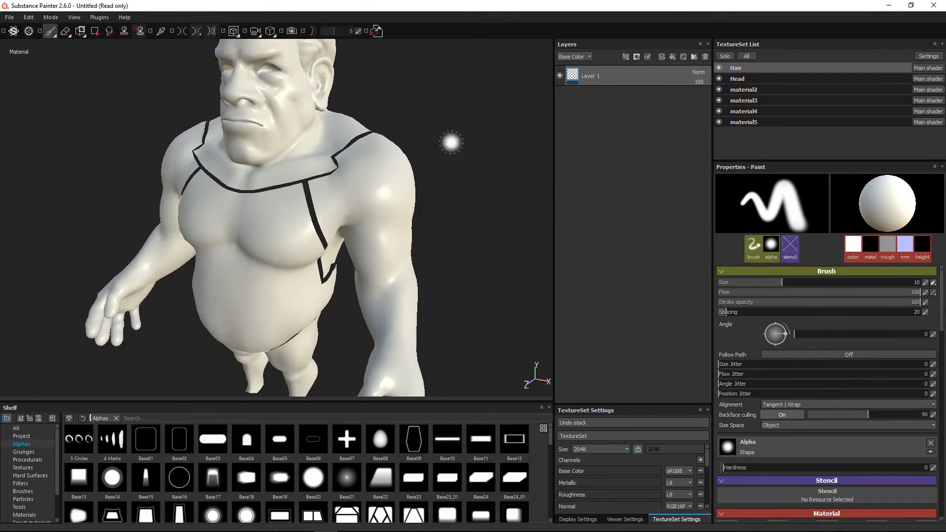
ctrl+alt+right_click(382, 210)
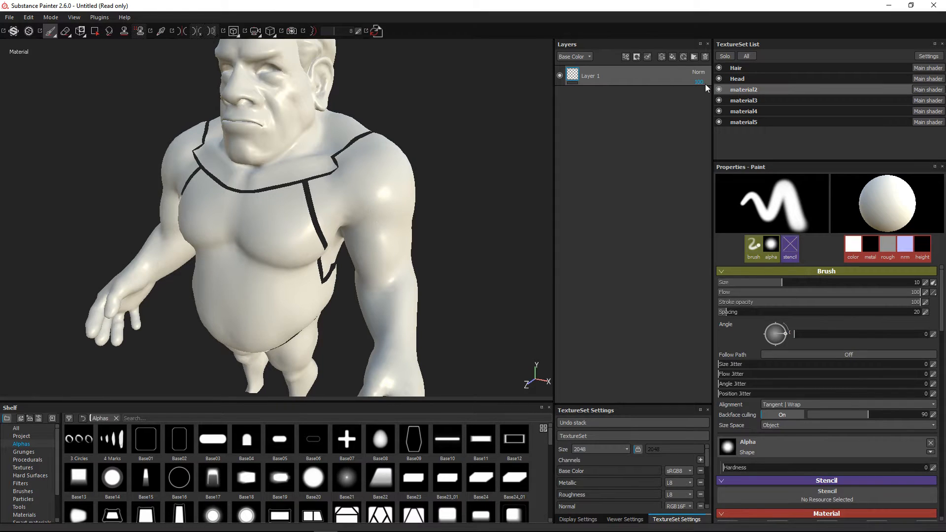
click(725, 56)
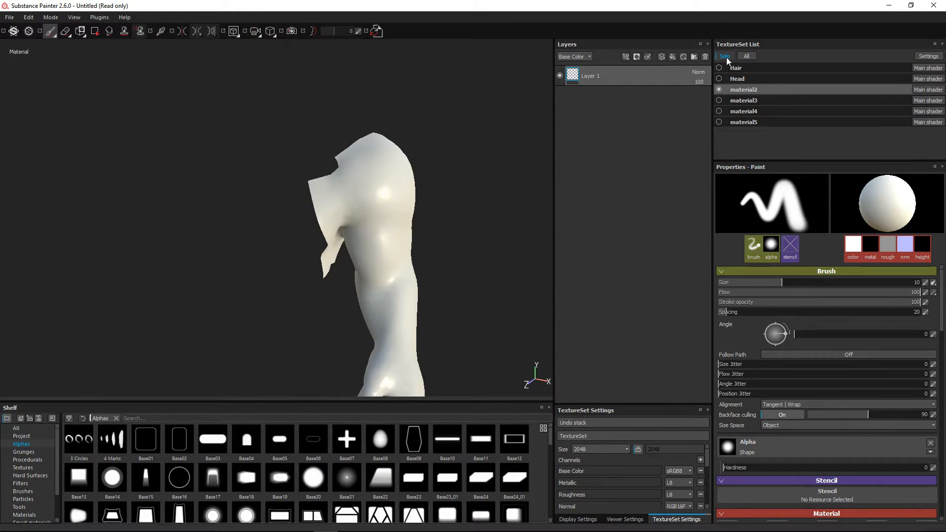
click(725, 56)
Rename the left arm's texture set, material2, as Arm_Left
double_click(746, 89)
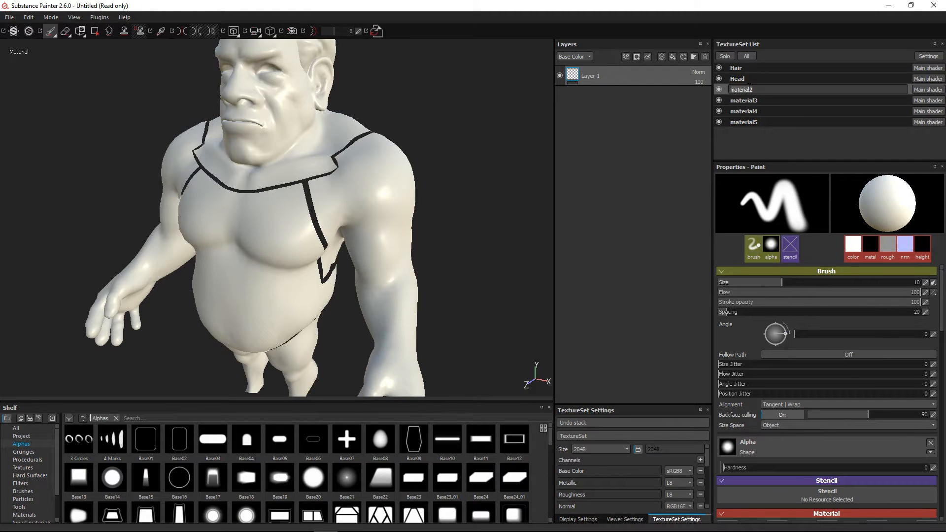
text(ar)
text(rm)
text(_Left)
key(Return)
alt+drag(393, 222, 103, 252)
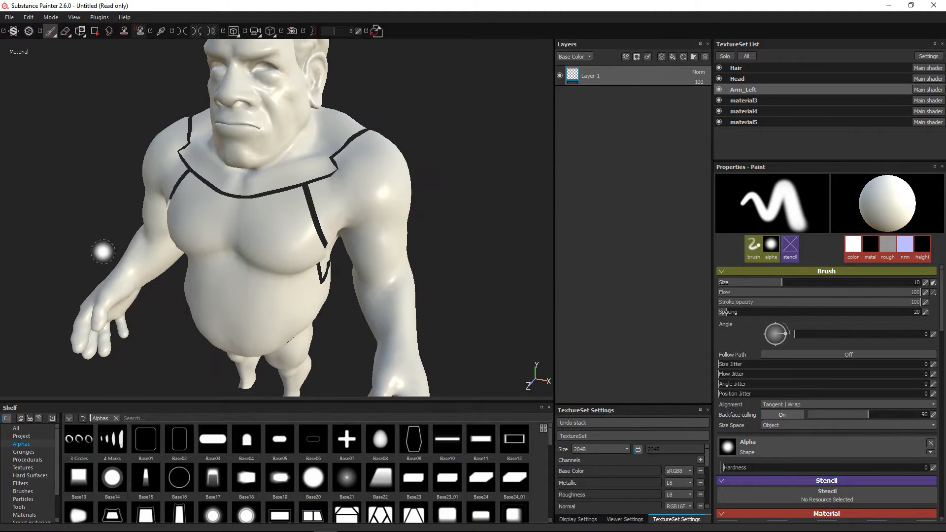
Rename the right arm's texture set, material3, as Arm_Right
click(737, 101)
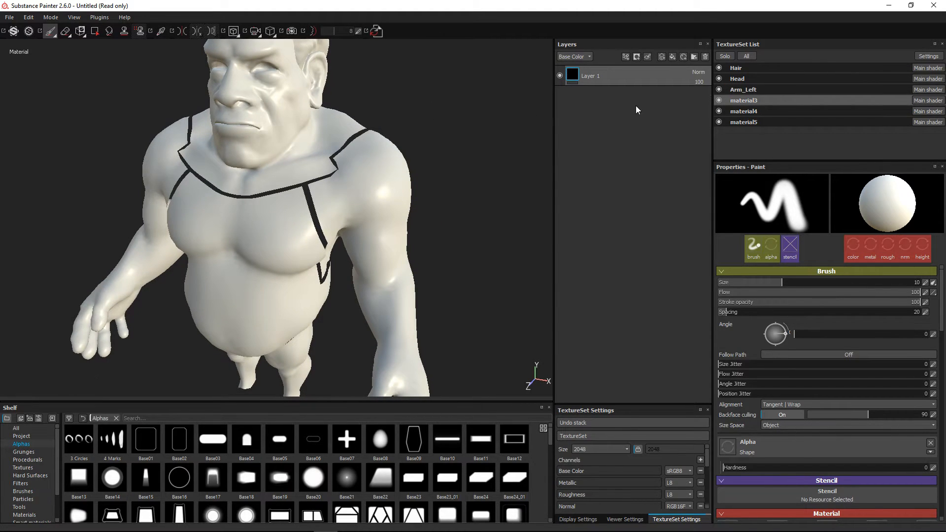
double_click(737, 101)
text(Arm)
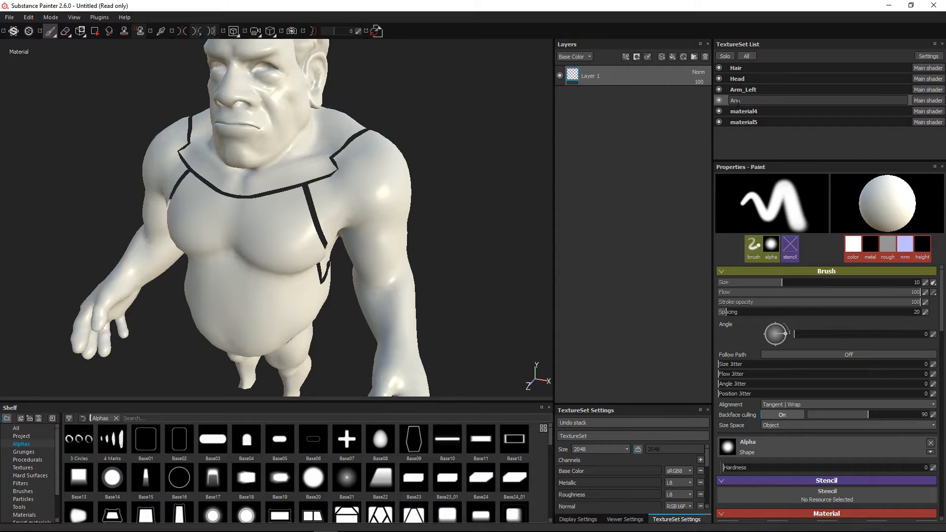
text(_Right)
key(Return)
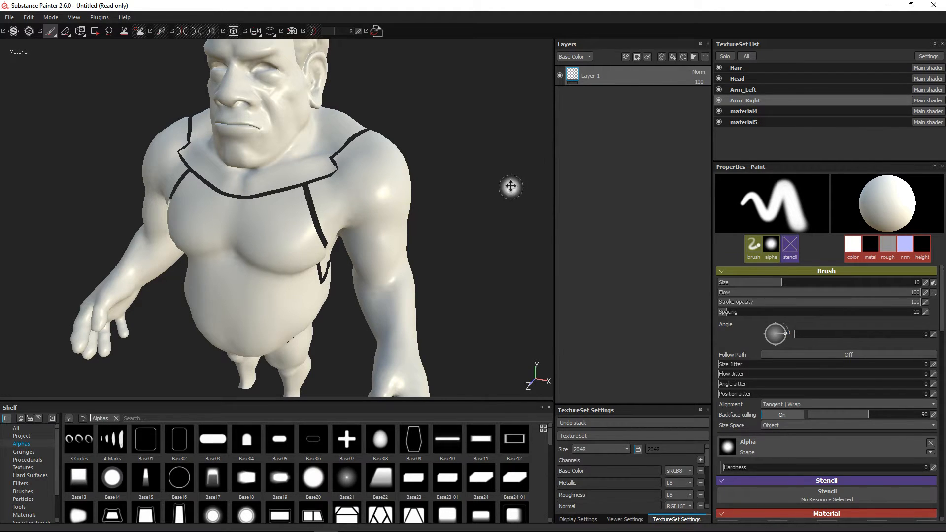
Rename the torso's texture set, material4, as Body
alt+drag(511, 187, 348, 285)
click(697, 111)
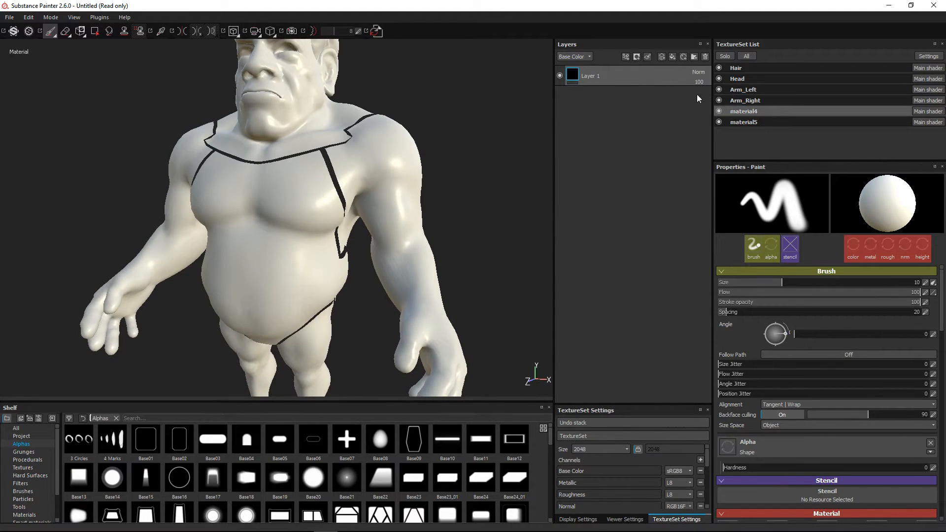
double_click(755, 111)
key(ctrl+a)
text(Body)
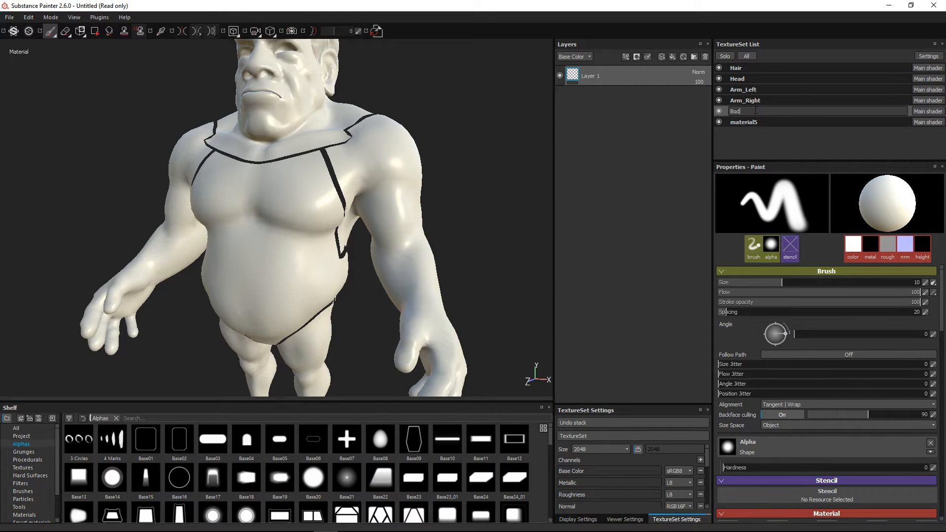
key(Return)
Rename the remaining texture set, material5, as Legs
double_click(734, 122)
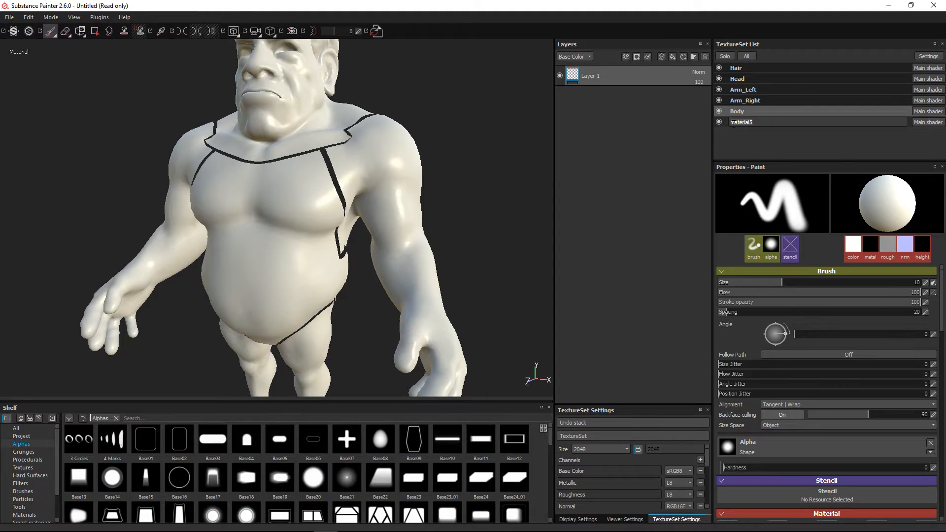
key(ctrl+a)
text(Legs)
key(Return)
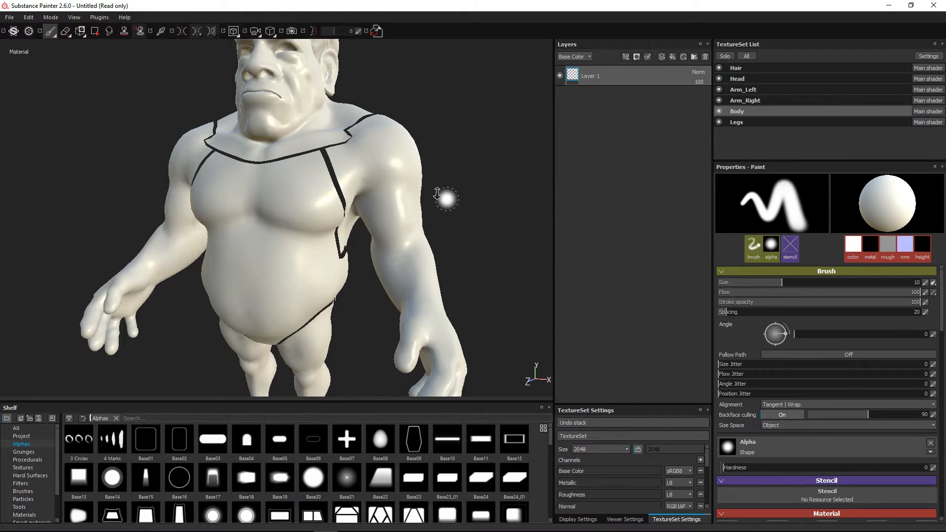
Set up texture baking with only the Normal and Ambient occlusion maps, at an output size of 2048
alt+drag(446, 199, 359, 254)
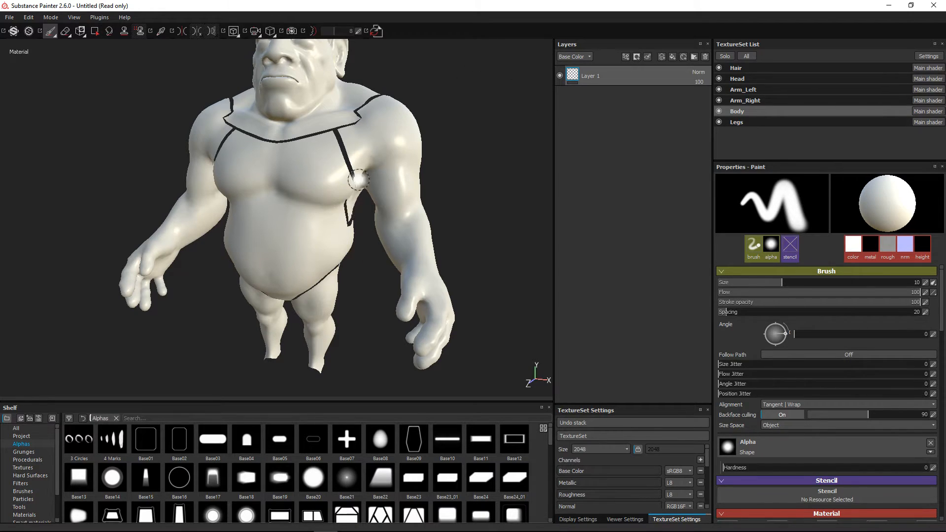
alt+drag(358, 179, 401, 179)
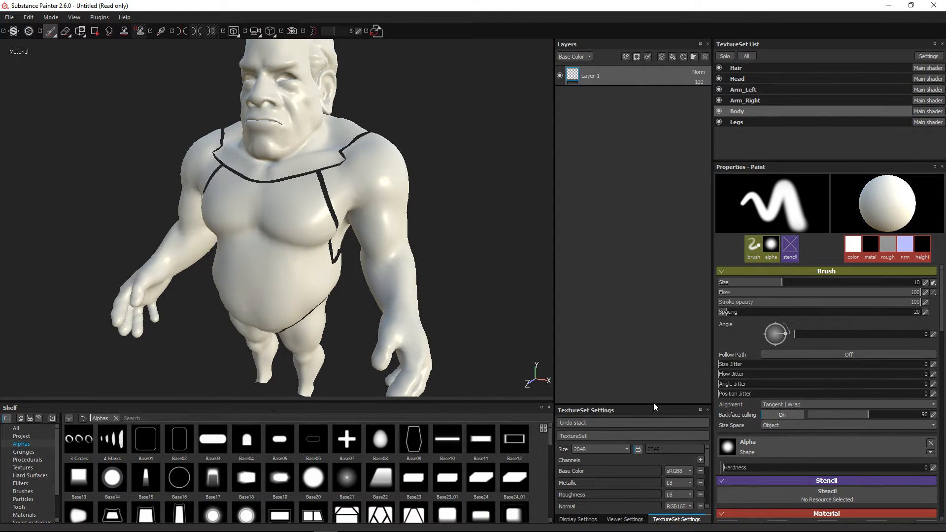
drag(653, 405, 655, 164)
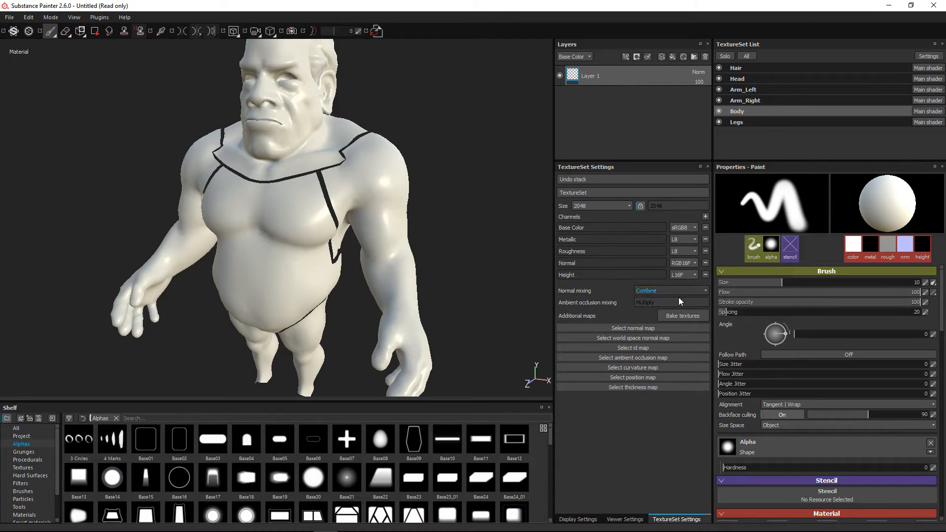
click(669, 316)
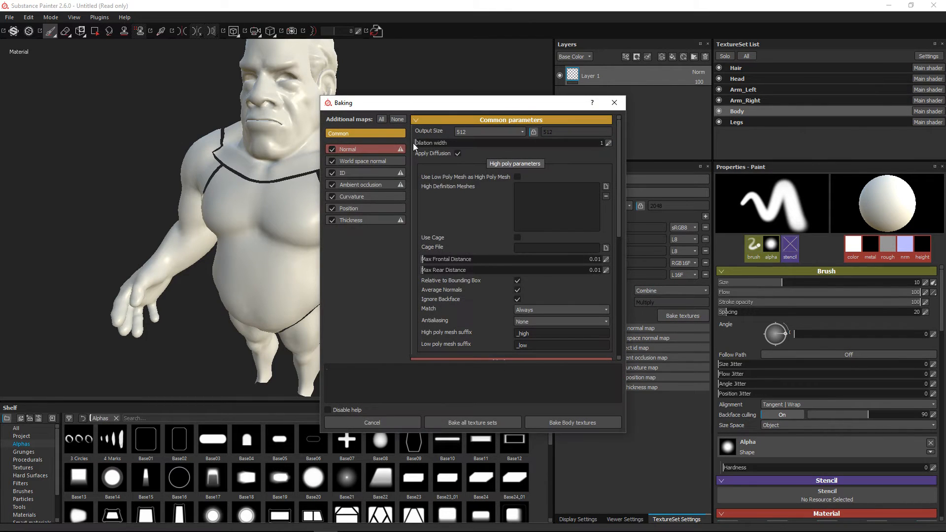
click(398, 120)
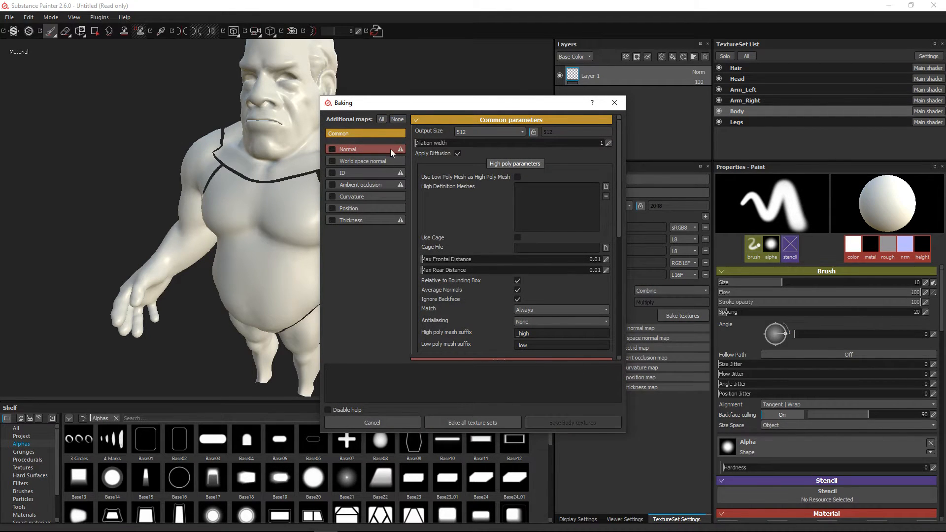
click(329, 149)
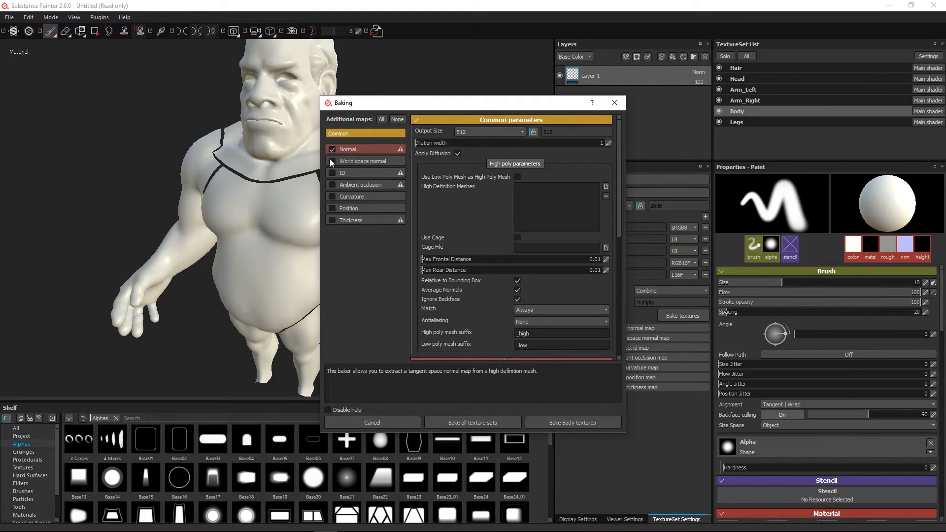
click(332, 185)
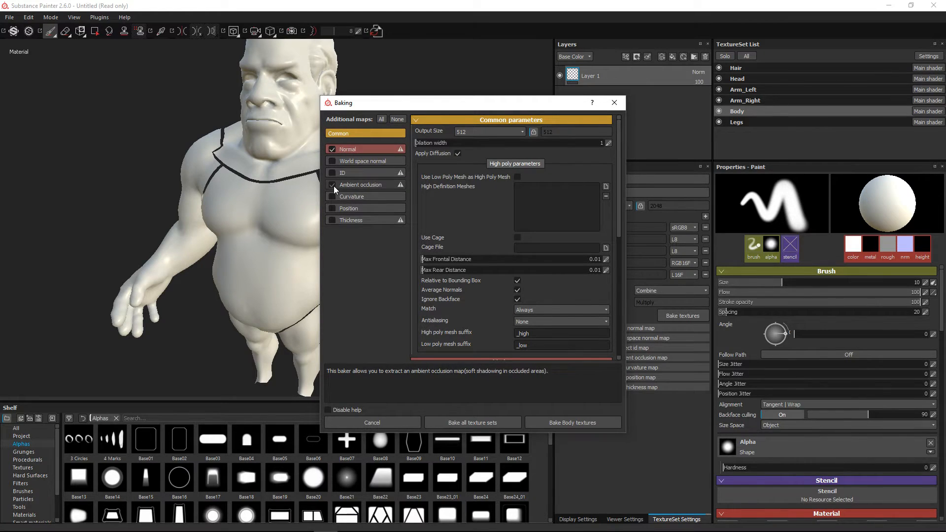
click(502, 133)
click(471, 179)
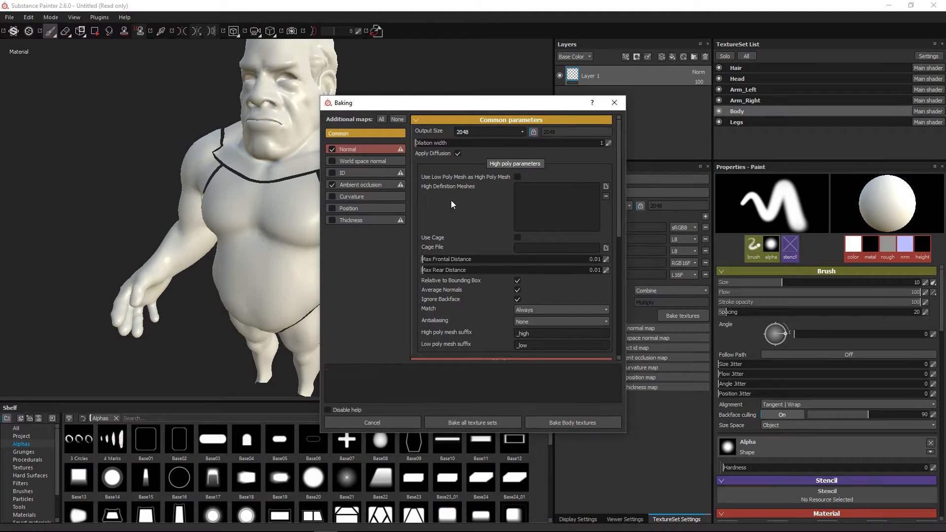
Load body_high.OBJ from the Desktop as the high definition mesh and bake all texture sets
click(606, 187)
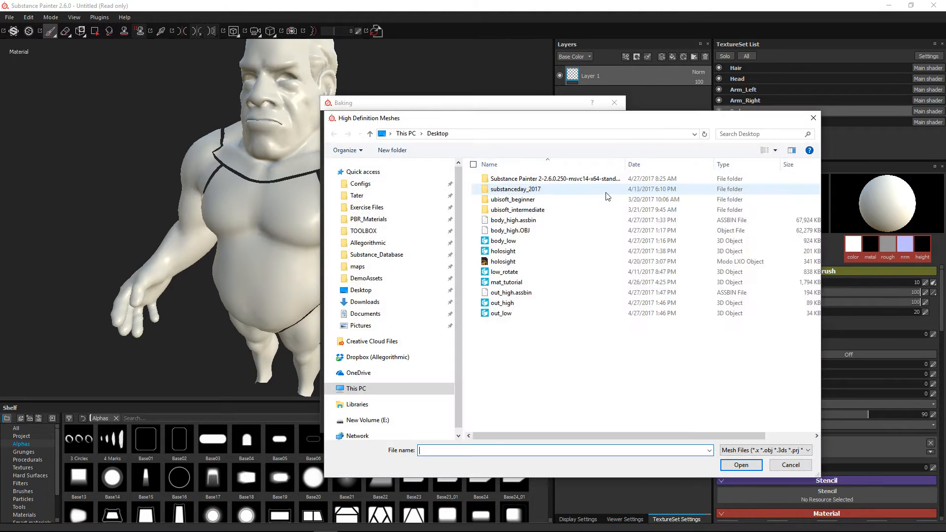
click(489, 232)
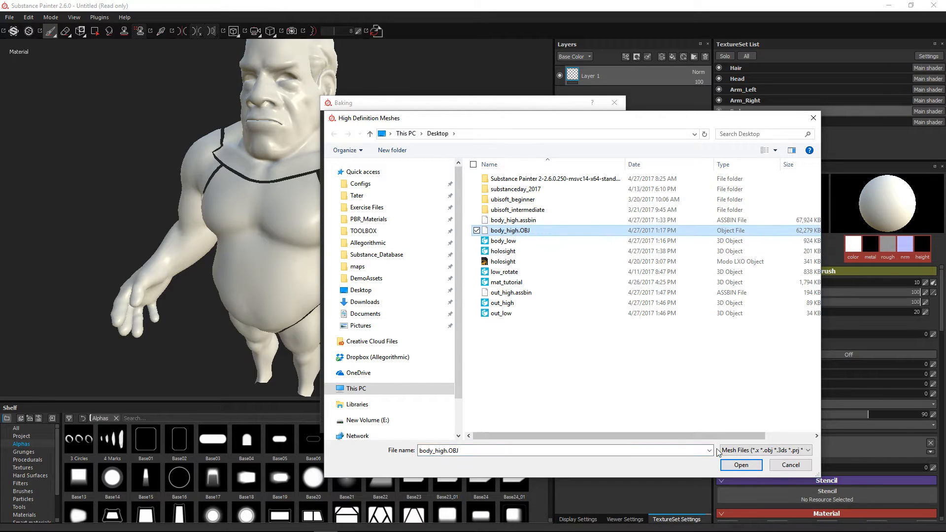
click(729, 463)
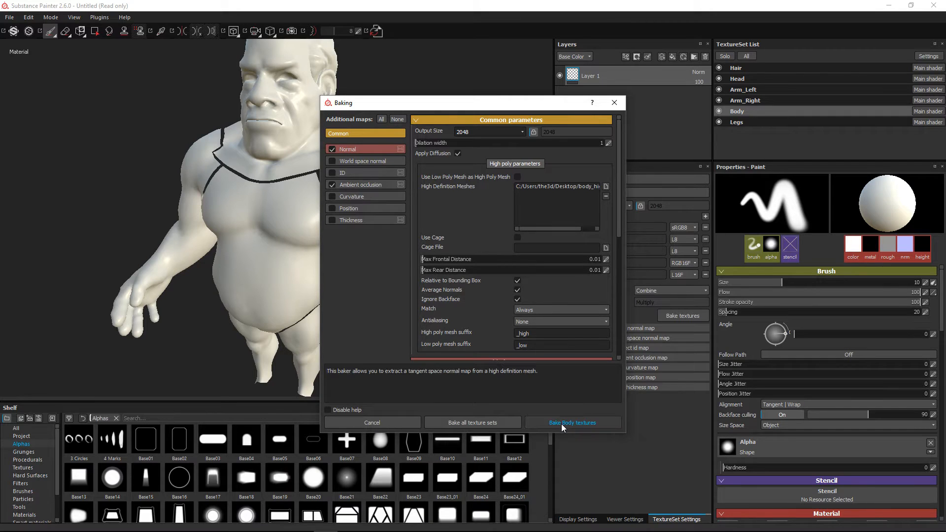
click(472, 421)
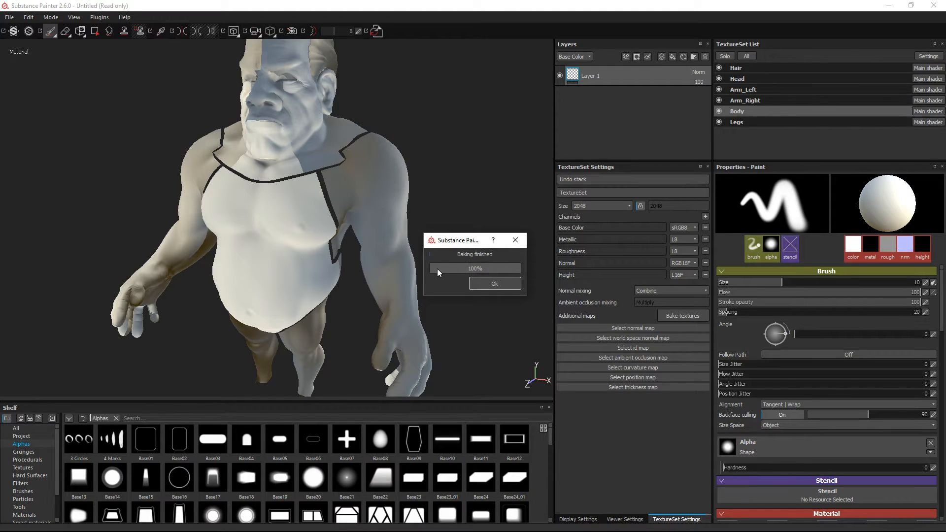
key(Return)
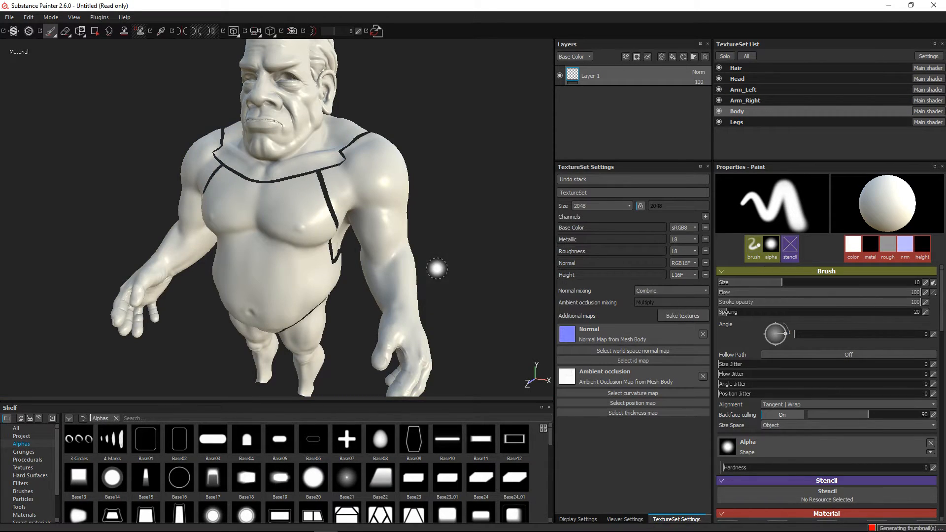
Examine the baked detail on the character's head and upper body from several angles
alt+right_drag(290, 138, 319, 159)
alt+middle_drag(319, 158, 325, 249)
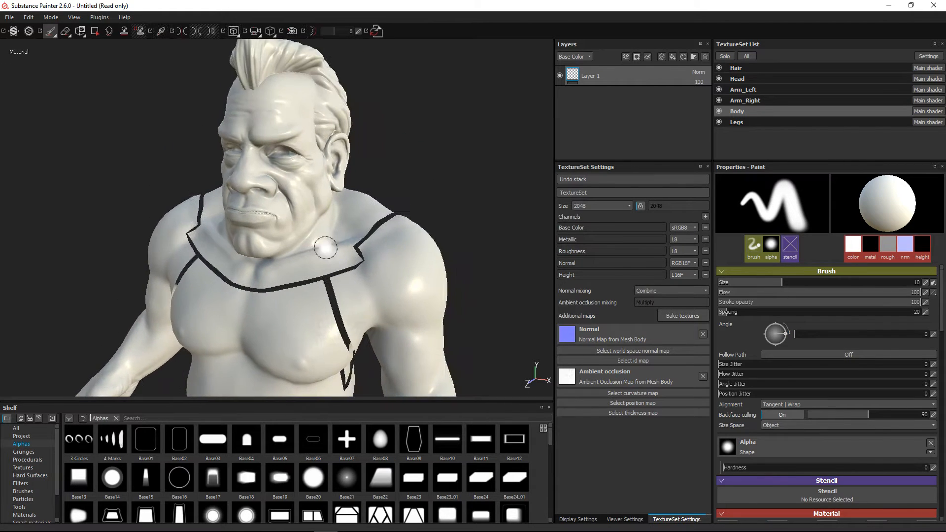
mouse_move(325, 249)
alt+mouse_down()
mouse_move(279, 247)
mouse_move(329, 254)
mouse_move(335, 279)
alt+mouse_up()
alt+right_drag(335, 279, 281, 222)
alt+middle_drag(281, 222, 302, 147)
mouse_move(301, 148)
alt+mouse_down()
mouse_move(239, 223)
mouse_move(295, 220)
mouse_move(291, 242)
alt+mouse_up()
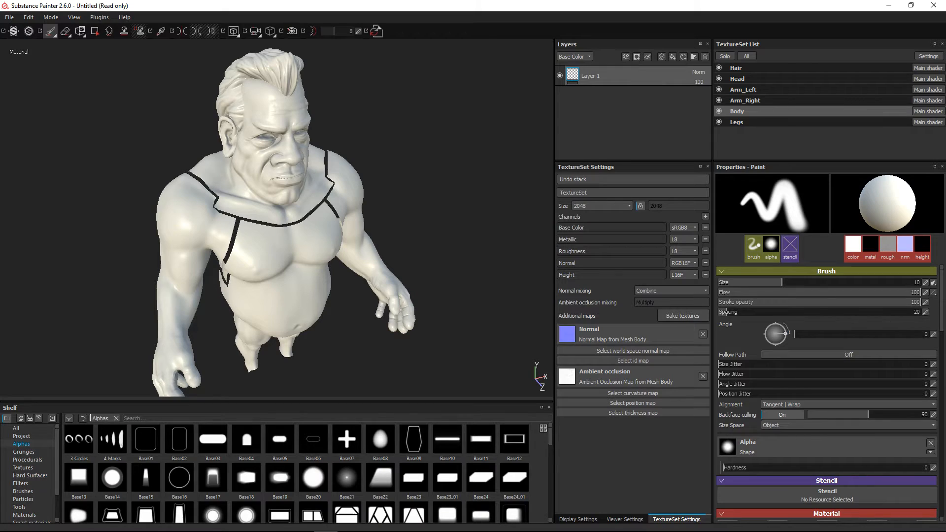
Review how the project texture sets map to the mesh materials in Texture Sets Reassignment, leaving the assignments as they are
key(alt+Tab)
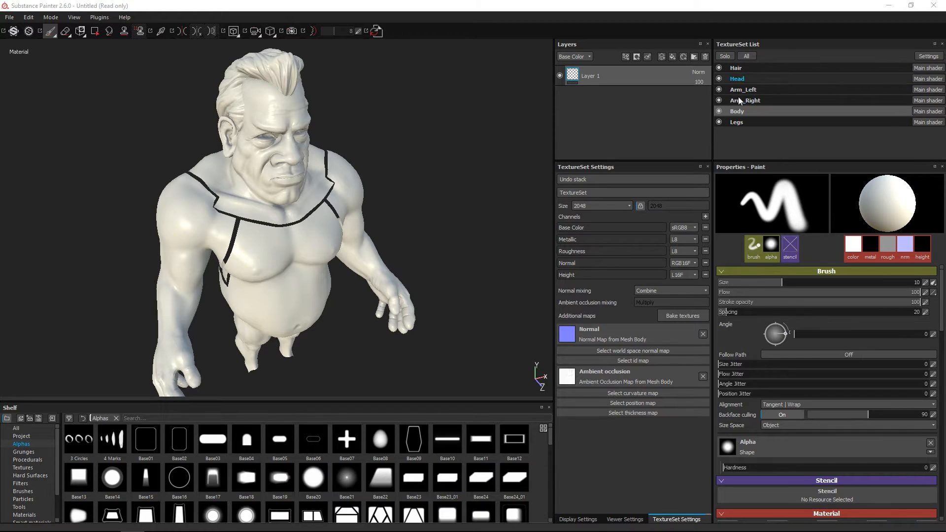
click(919, 58)
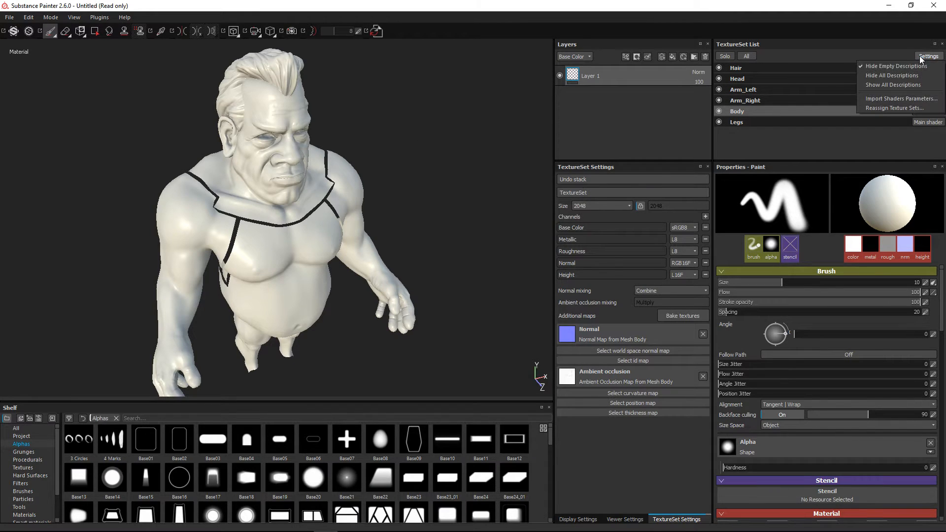
click(886, 108)
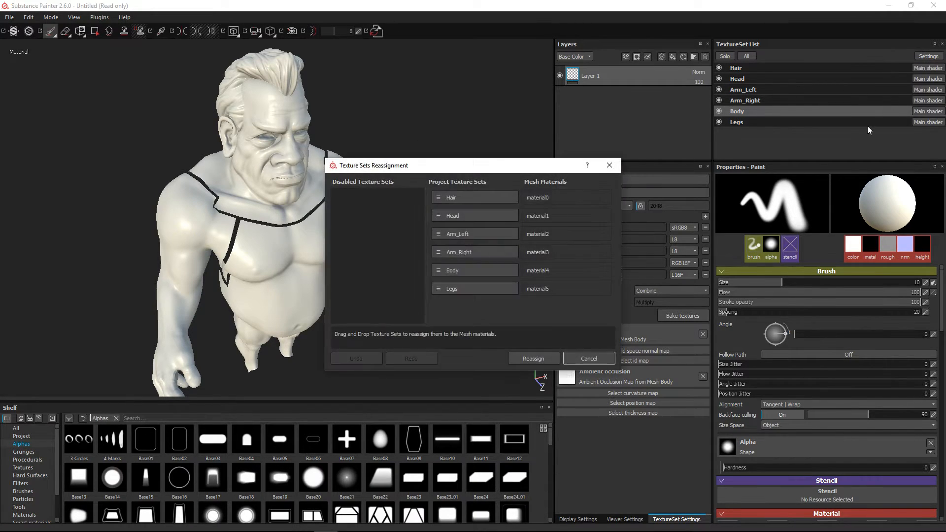
drag(441, 170, 375, 115)
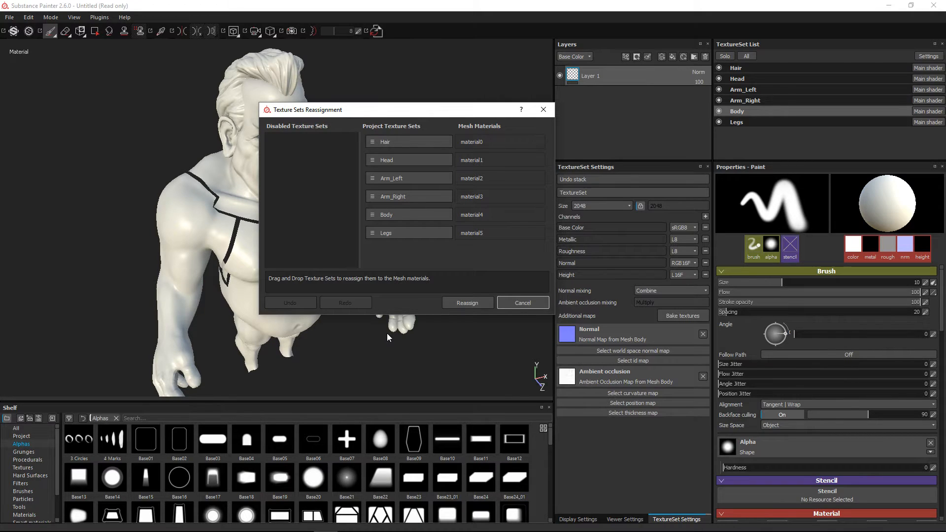
click(544, 107)
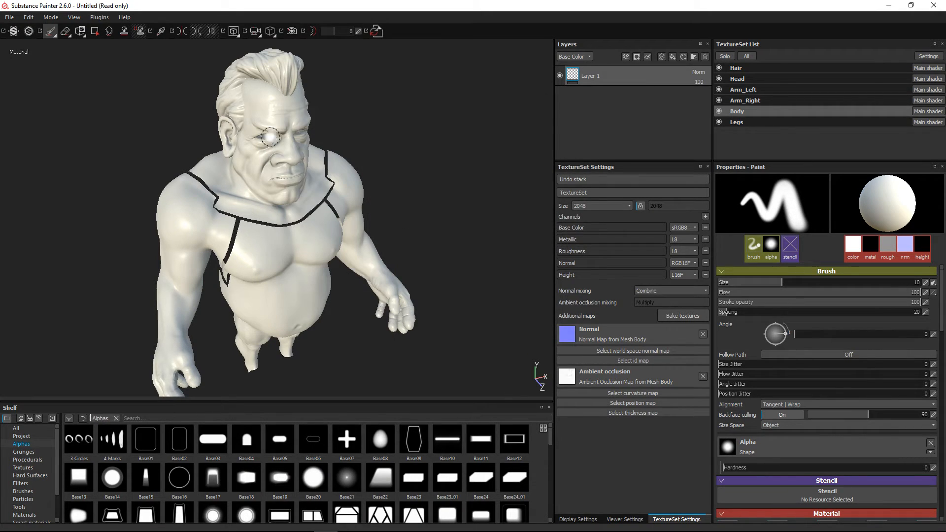
Look through the project's baked maps in the Resources Updater and close it
click(376, 31)
drag(125, 327, 437, 105)
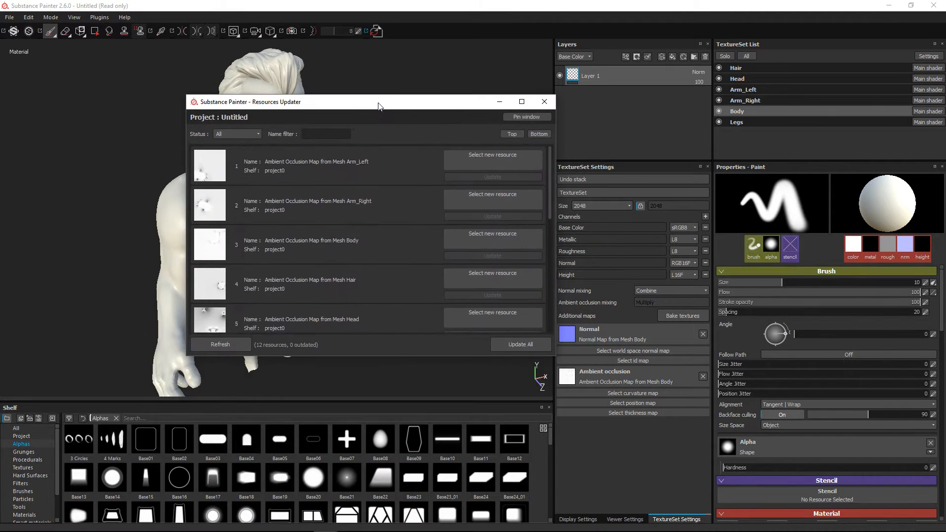
drag(551, 190, 536, 170)
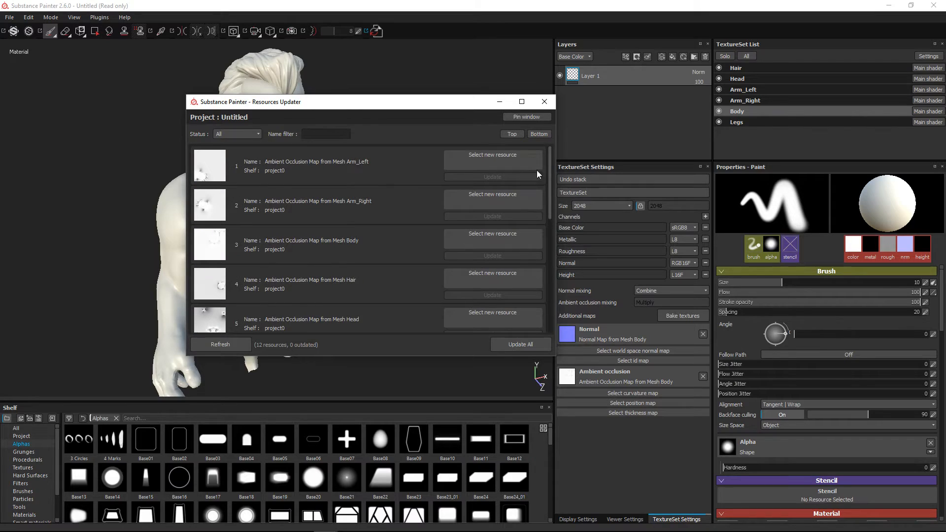
click(544, 102)
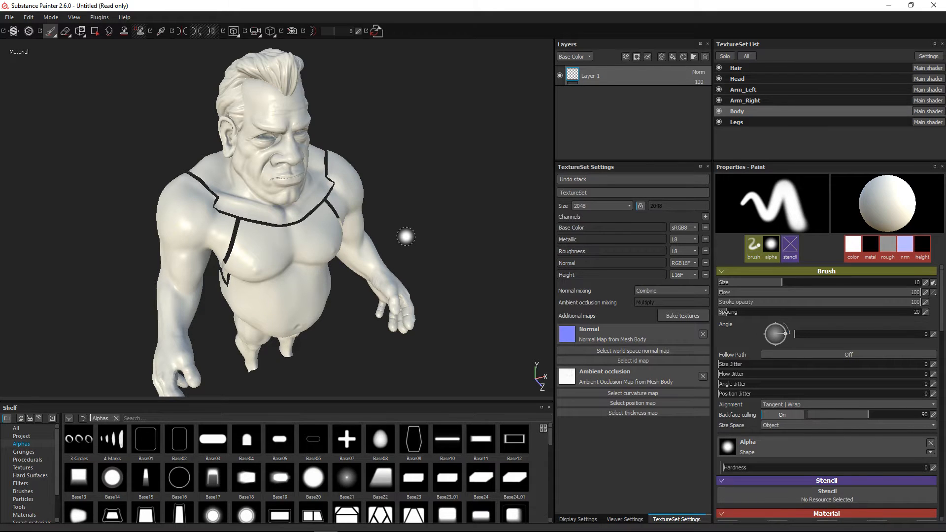
Switch to ZBrush and hide the polygroup wireframe on the low-resolution body, viewing the head and shoulders
mouse_move(299, 268)
alt+mouse_down()
mouse_move(277, 233)
mouse_move(284, 248)
alt+mouse_up()
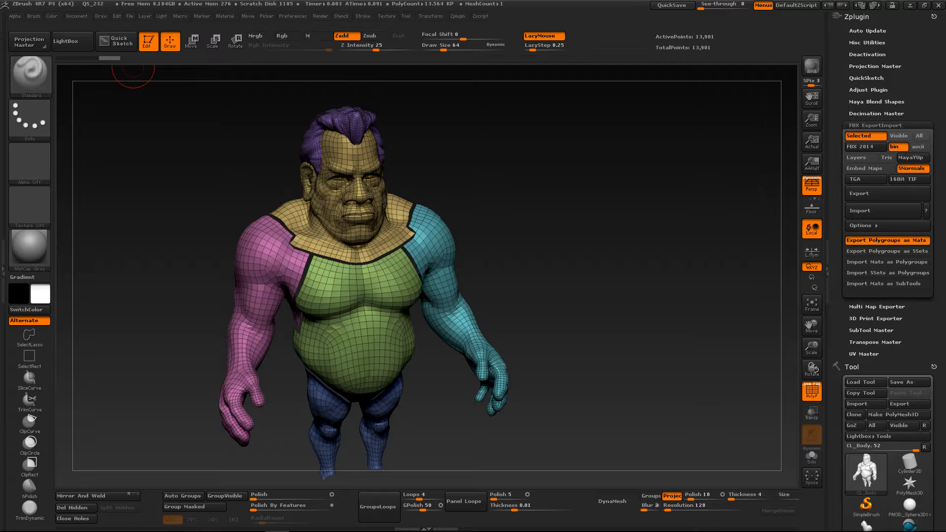
alt+right_drag(400, 269, 427, 287)
mouse_move(422, 222)
ctrl+right_down()
mouse_move(427, 268)
mouse_move(433, 237)
ctrl+right_up()
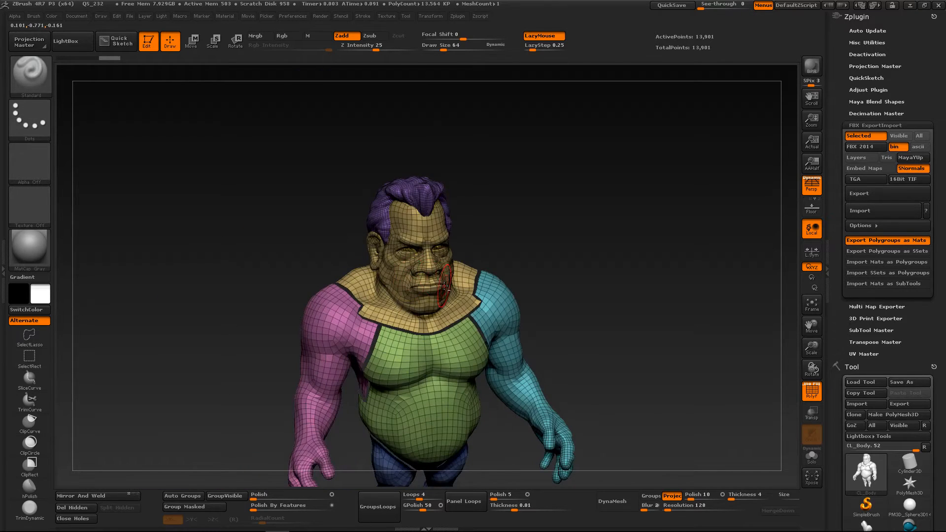
mouse_move(447, 291)
alt+right_down()
mouse_move(394, 230)
mouse_move(387, 256)
mouse_move(429, 258)
mouse_move(418, 236)
mouse_move(405, 234)
mouse_move(404, 277)
alt+right_up()
key(shift+f)
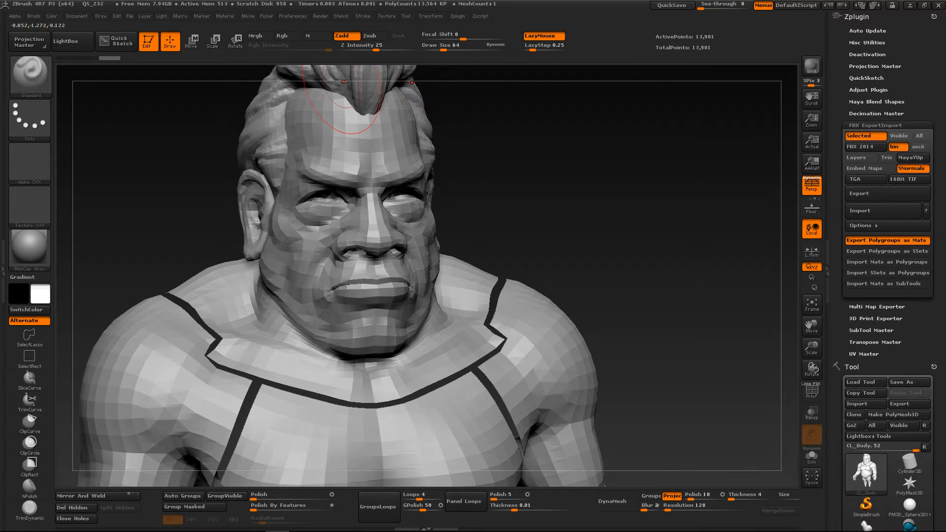
Enable Rgb painting with red as the secondary color and undo the trial stroke beside the eye
click(291, 38)
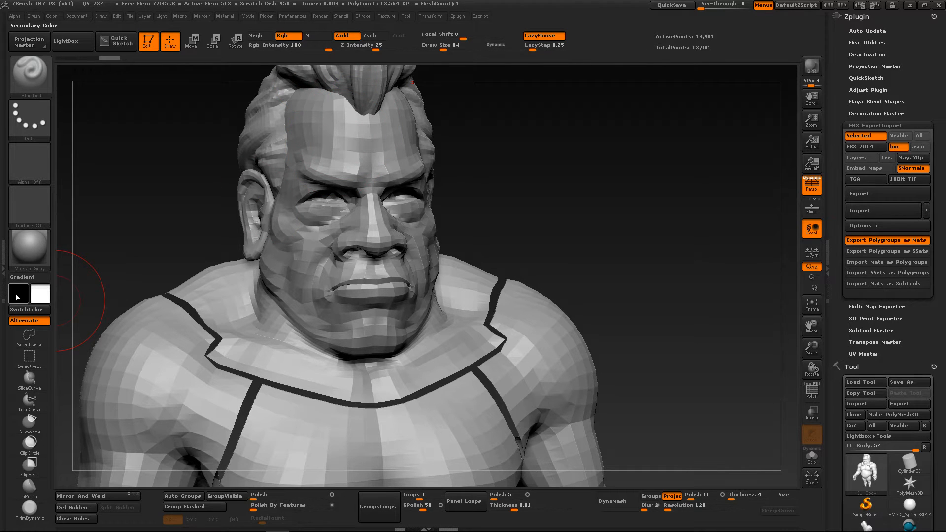
mouse_move(18, 298)
mouse_down()
mouse_move(190, 313)
mouse_move(148, 302)
mouse_move(160, 306)
mouse_move(151, 353)
mouse_up()
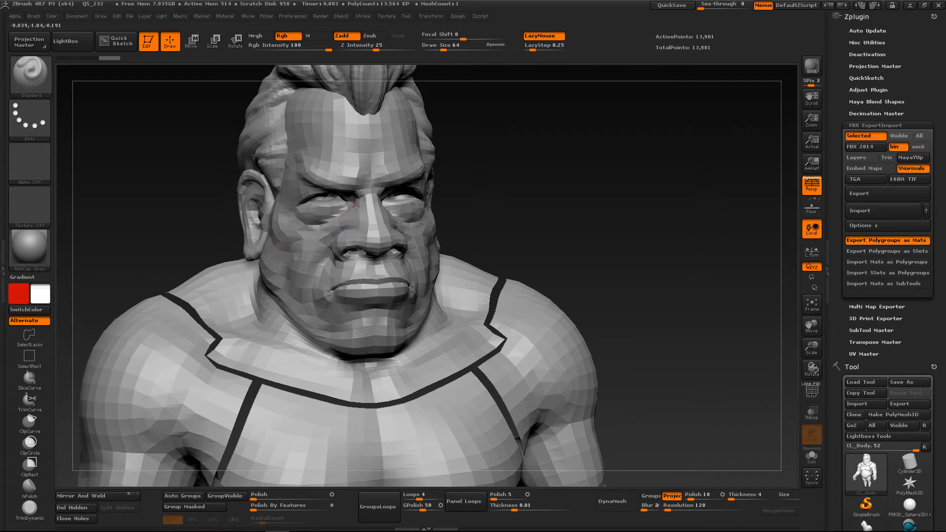
key(ctrl+z)
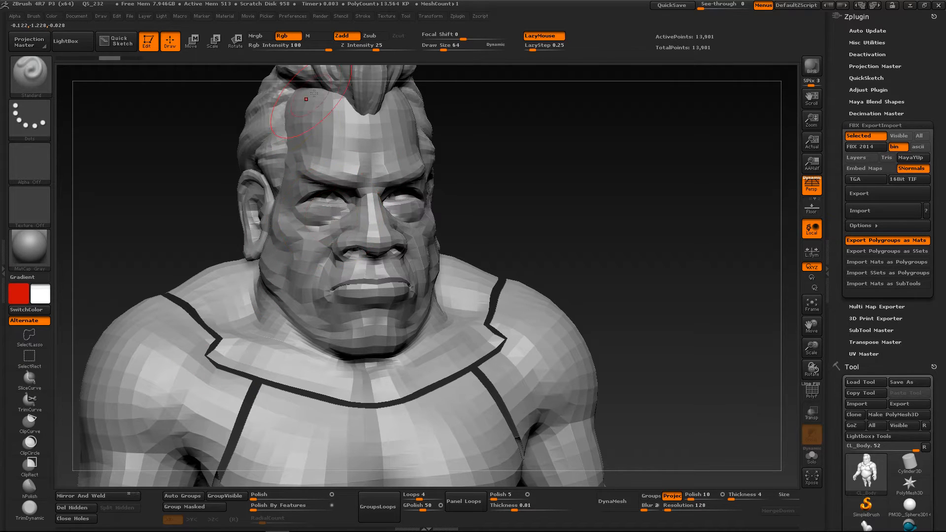
Switch the brush to Mrgb painting without Zadd and show the tool's SubTool list
click(342, 36)
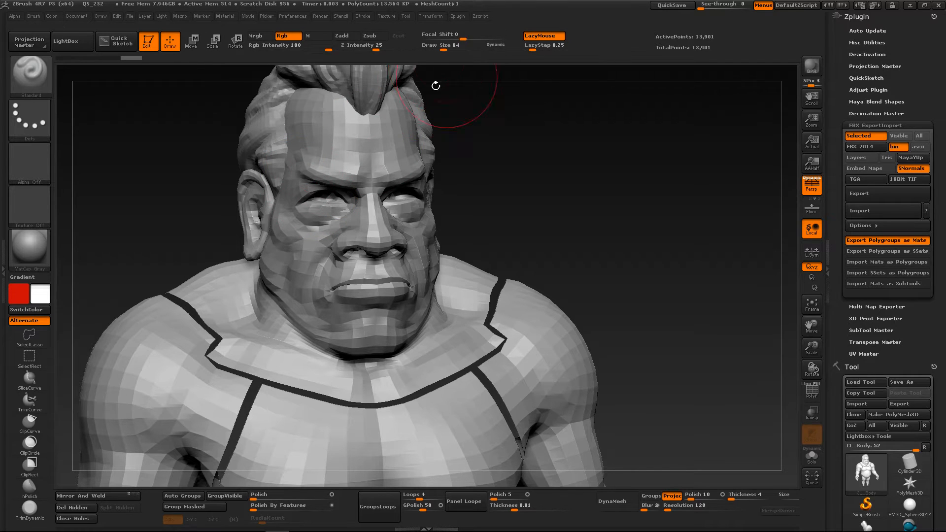
click(258, 37)
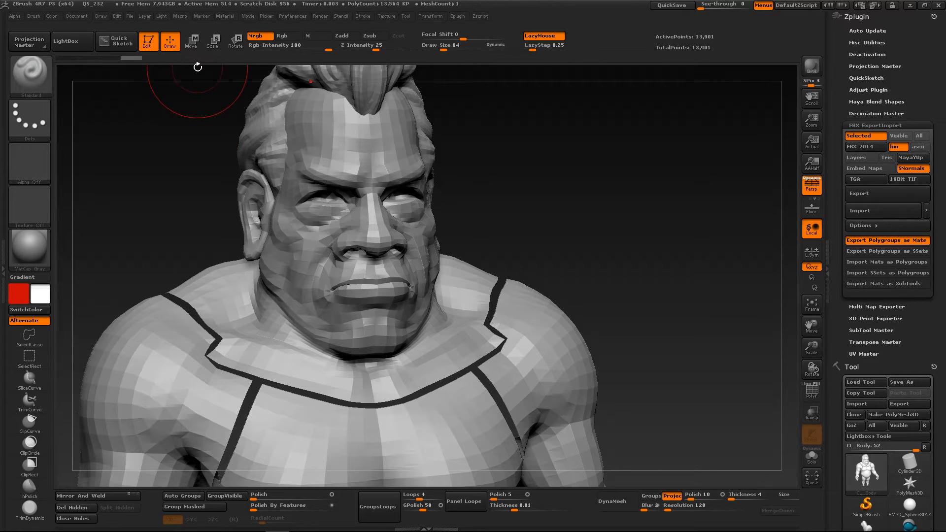
click(878, 126)
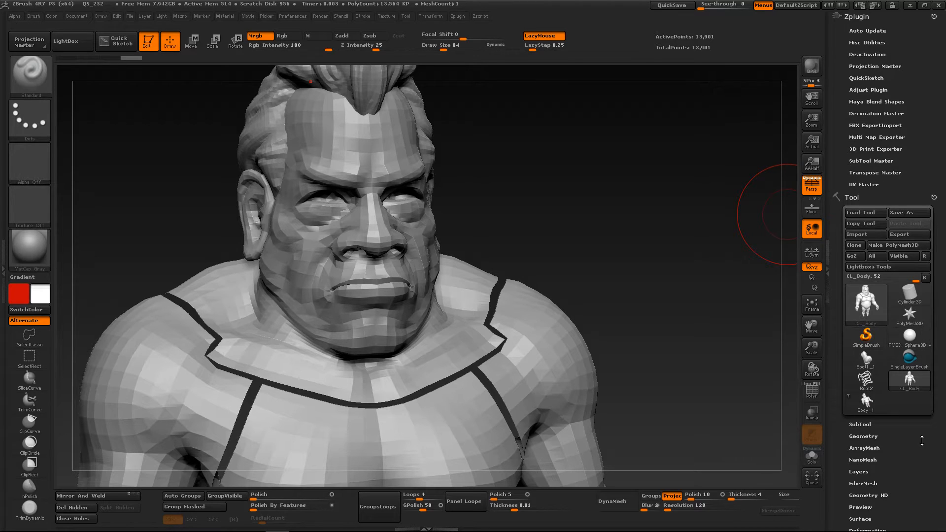
drag(921, 440, 922, 379)
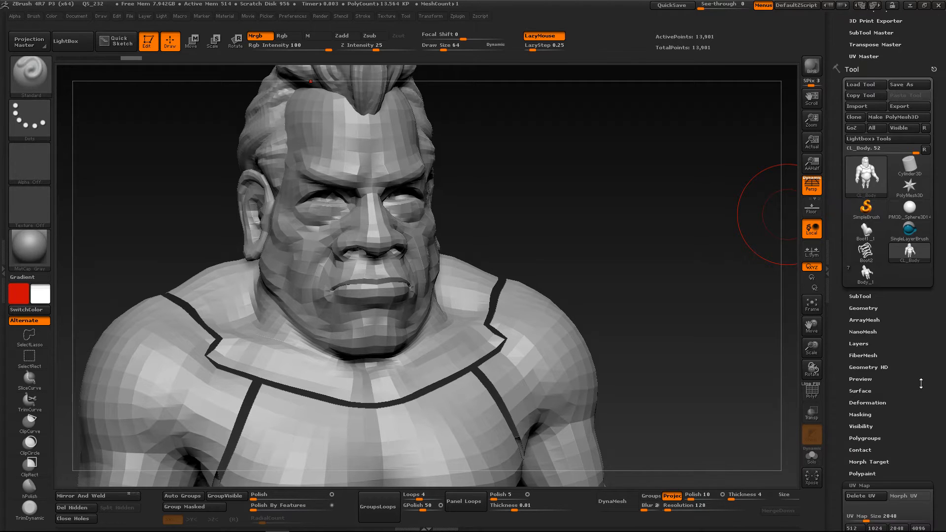
click(860, 296)
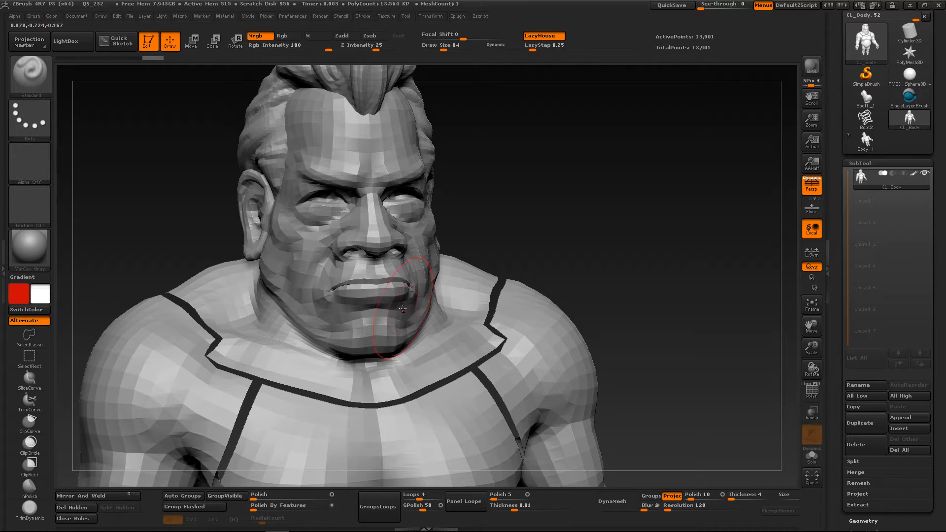
Swap the primary and secondary colors and paint the face and neck red from both sides
click(33, 310)
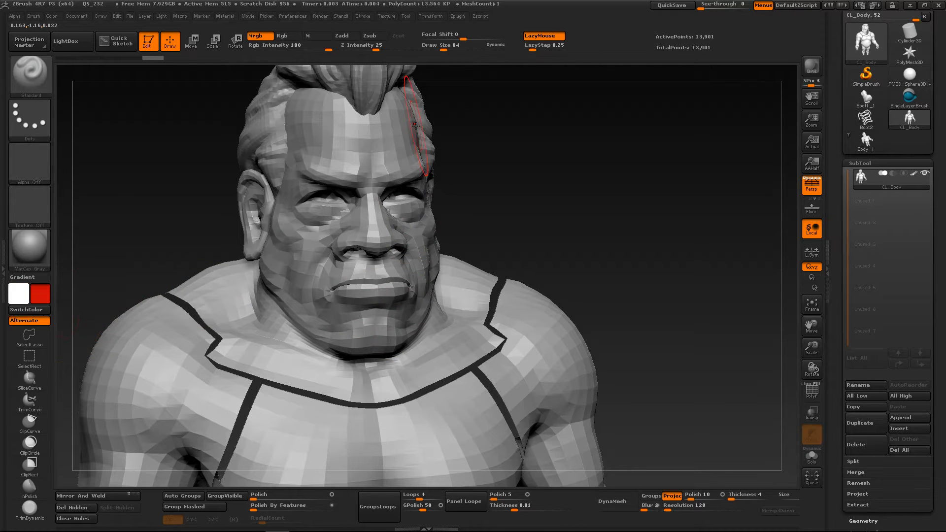
mouse_move(367, 106)
mouse_down()
mouse_move(364, 206)
mouse_move(325, 212)
mouse_move(341, 253)
mouse_move(290, 300)
mouse_move(399, 340)
mouse_move(404, 123)
mouse_move(333, 197)
mouse_move(389, 339)
mouse_move(418, 212)
mouse_move(275, 246)
mouse_move(370, 271)
mouse_up()
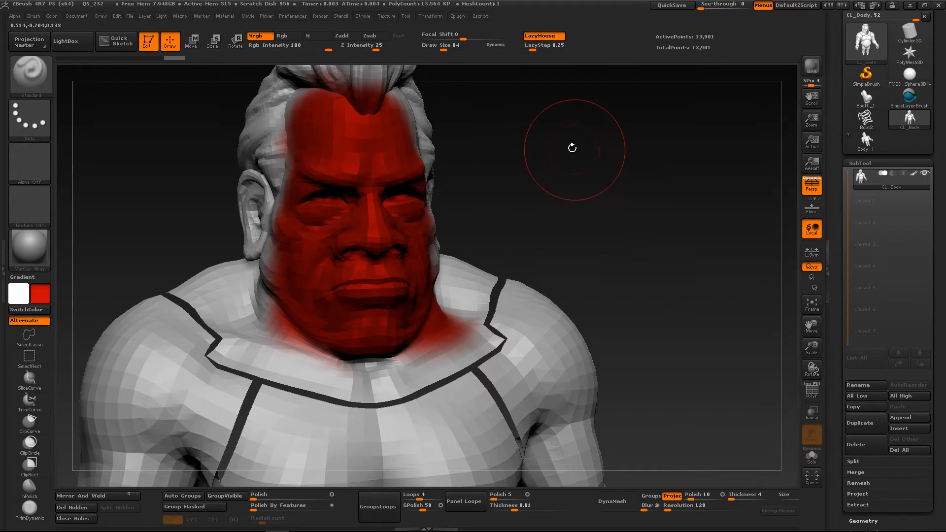
drag(597, 190, 577, 197)
mouse_move(444, 216)
mouse_down()
mouse_move(433, 128)
mouse_move(471, 275)
mouse_move(315, 345)
mouse_move(410, 337)
mouse_move(418, 172)
mouse_move(441, 143)
mouse_move(424, 173)
mouse_up()
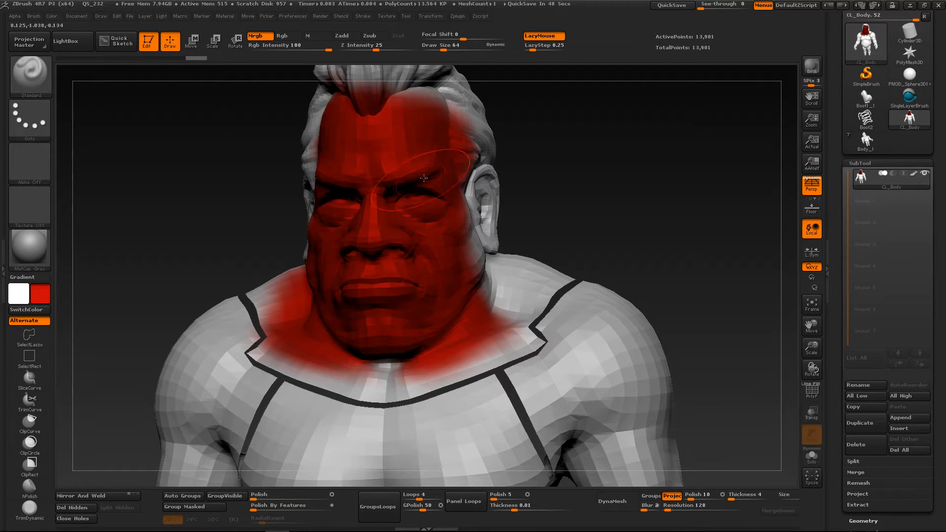
Try filling the layer with the current color and undo the fill
click(878, 163)
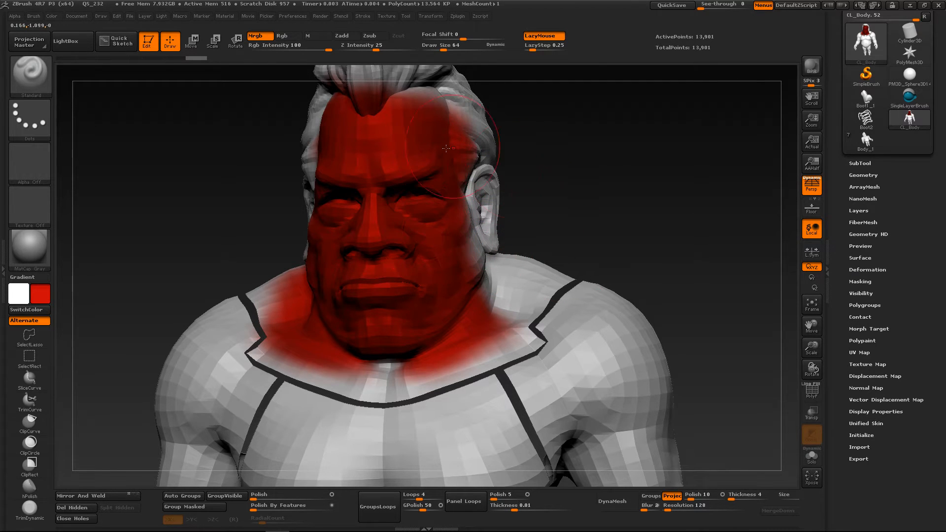
click(118, 16)
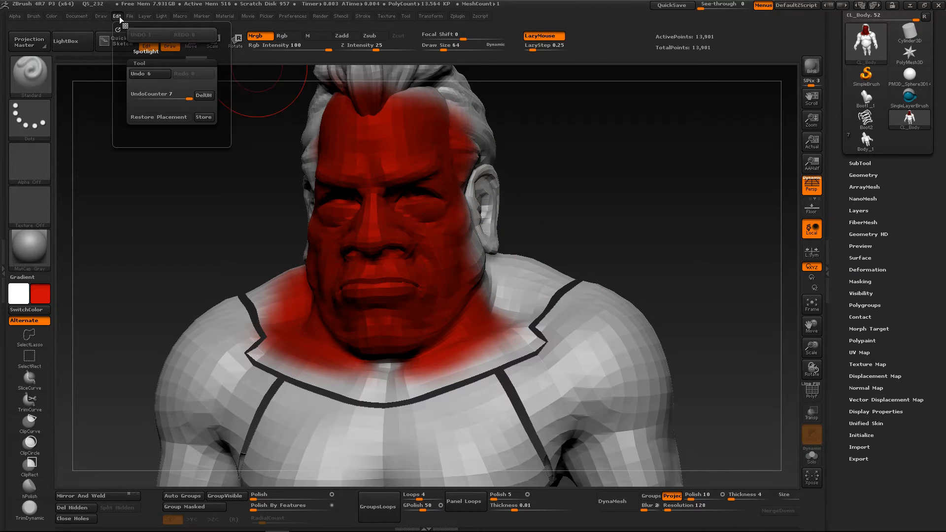
mouse_move(200, 18)
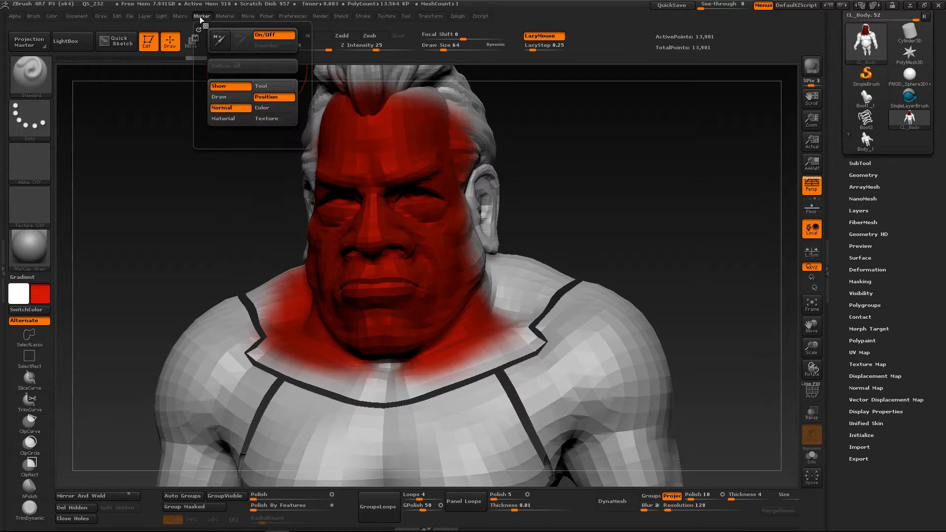
mouse_move(52, 18)
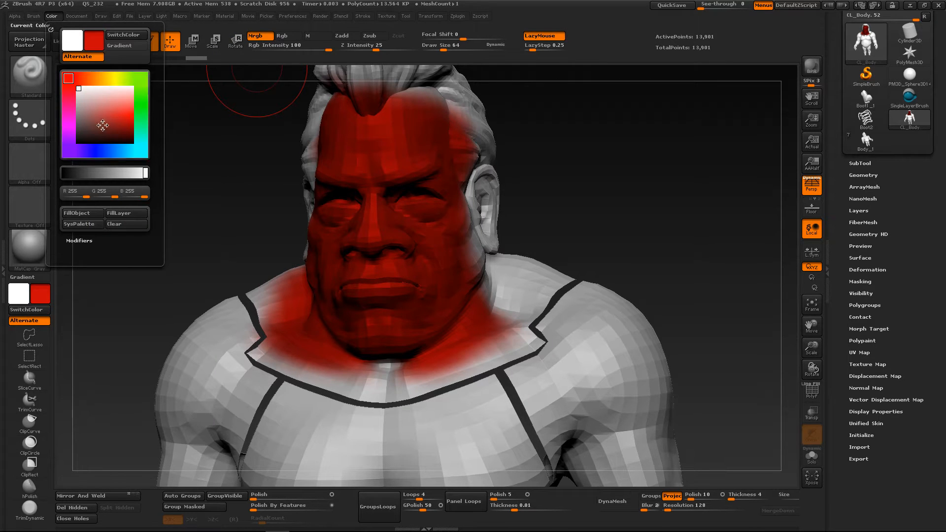
click(128, 214)
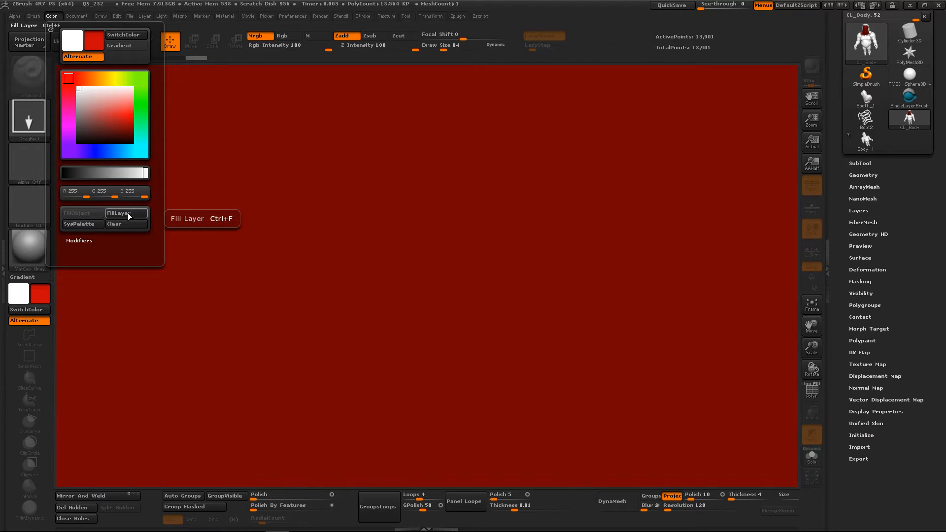
key(ctrl+z)
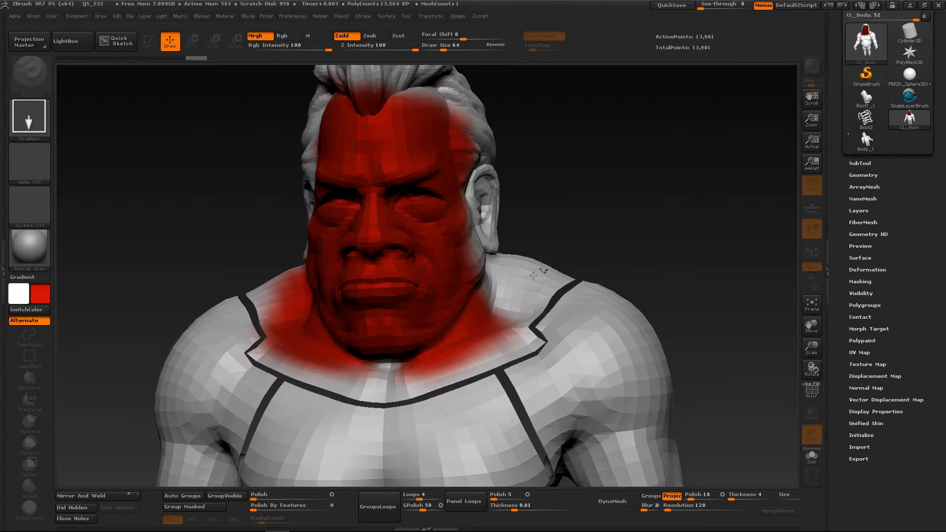
Redraw the body model on the canvas in Edit mode and clear the leftover image behind it
mouse_move(532, 221)
mouse_down()
mouse_move(543, 331)
mouse_move(530, 396)
mouse_up()
key(t)
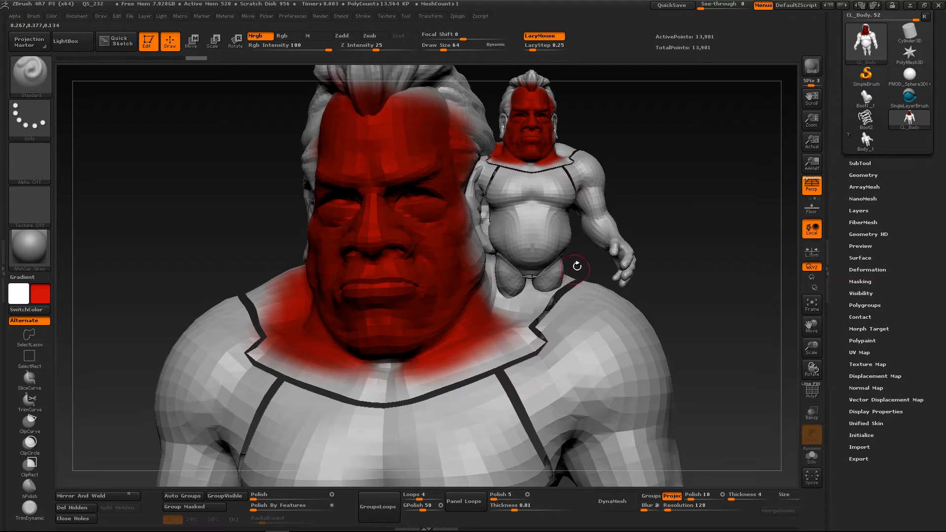
alt+drag(577, 266, 540, 294)
key(ctrl+n)
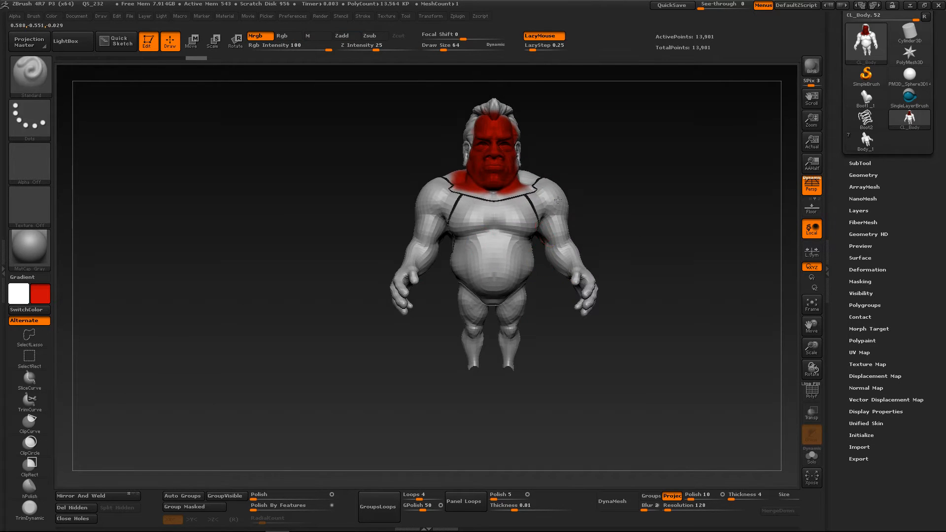
right_drag(558, 200, 424, 265)
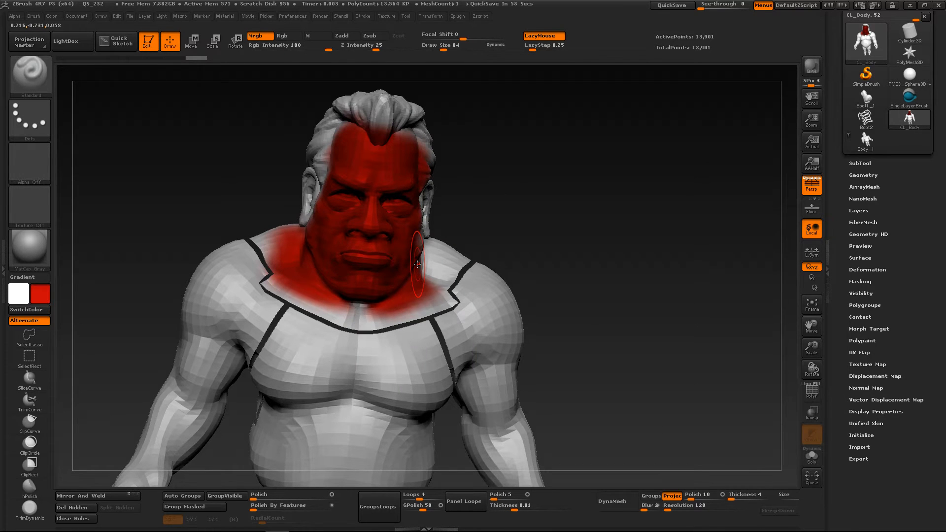
Inspect the polygroups around the painted head and ear with the wireframe display, and hide it again
right_drag(414, 236, 342, 226)
mouse_move(425, 198)
ctrl+right_down()
mouse_move(444, 242)
mouse_move(461, 235)
ctrl+right_up()
mouse_move(429, 216)
mouse_down()
mouse_move(435, 240)
mouse_move(436, 224)
mouse_up()
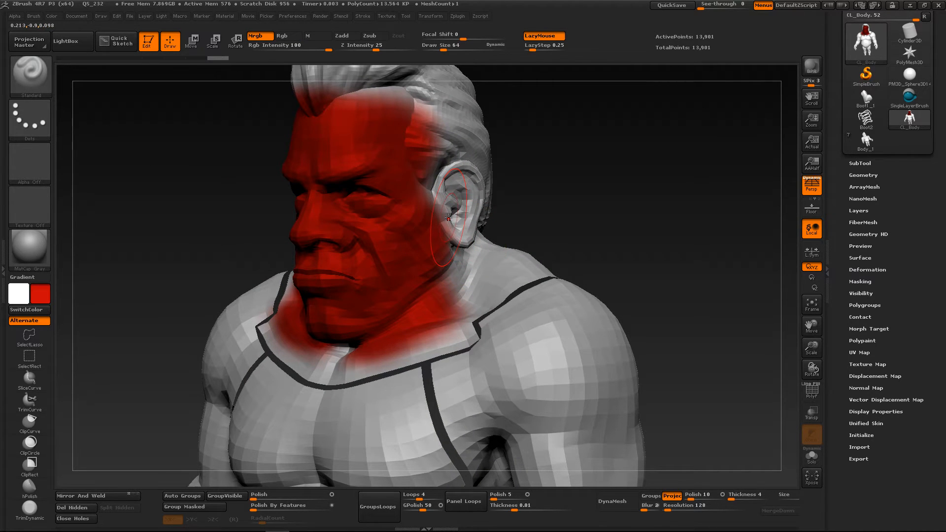
key(shift+f)
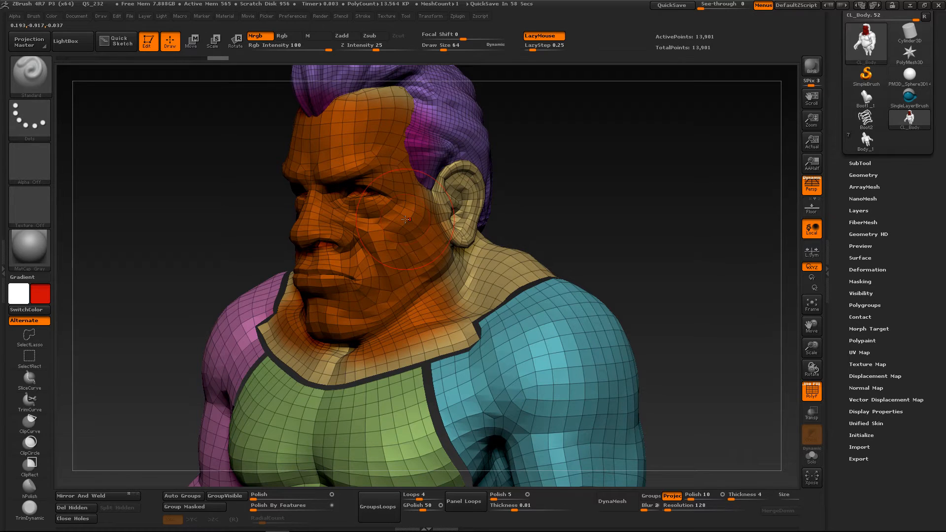
key(ctrl)
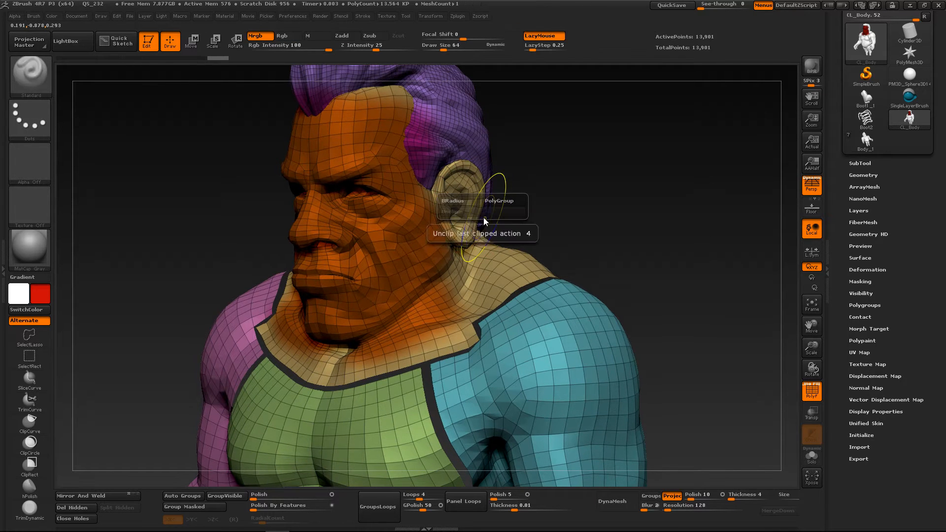
key(shift)
key(shift+f)
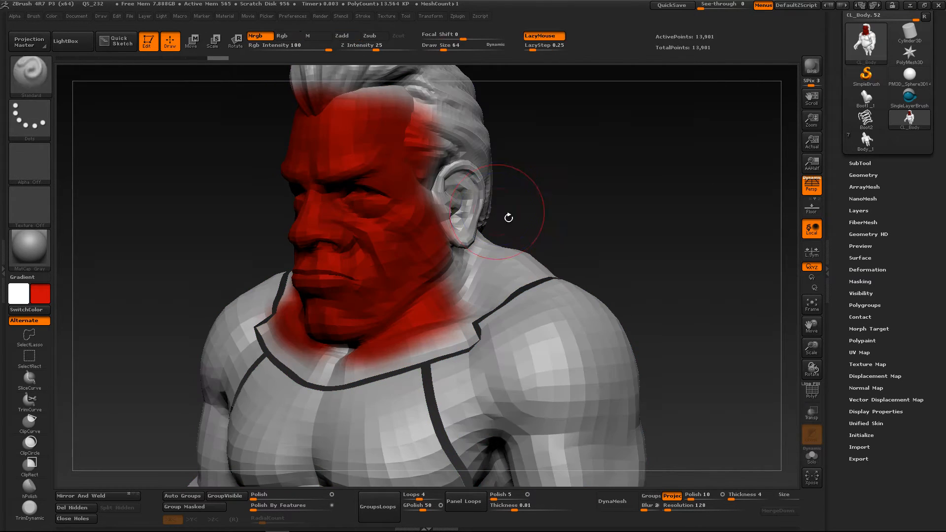
Paint the ear beside the red face in red
ctrl+right_drag(498, 218, 492, 243)
mouse_move(442, 200)
mouse_down()
mouse_move(446, 187)
mouse_move(450, 249)
mouse_up()
key(ctrl)
ctrl+right_drag(532, 288, 527, 253)
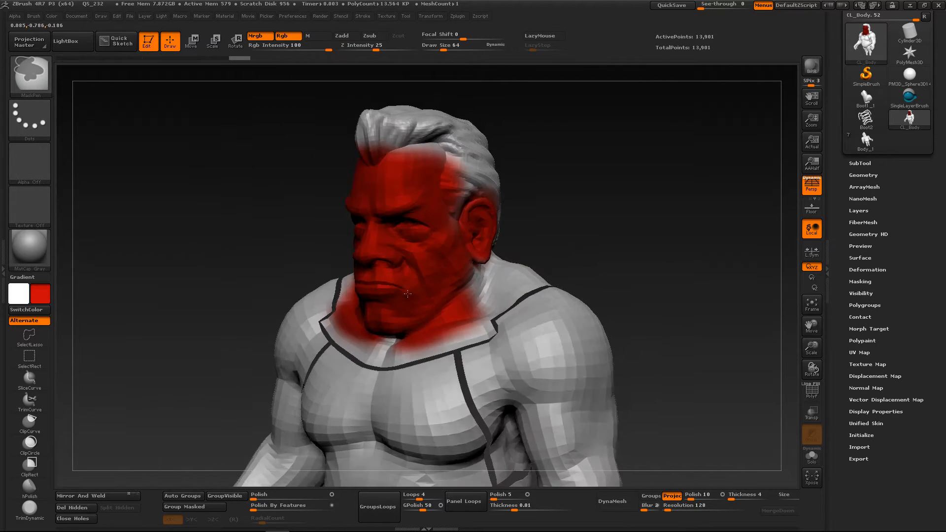
right_drag(347, 296, 401, 306)
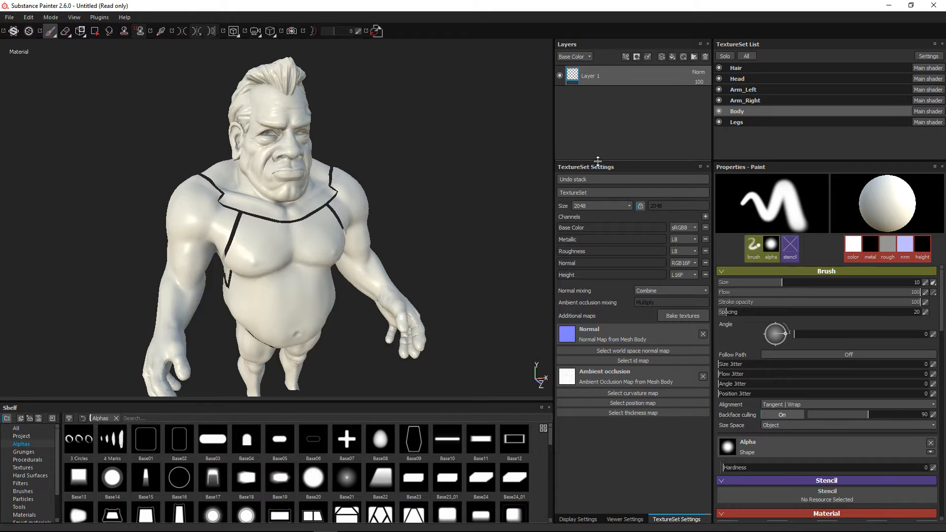
Switch to Substance Painter and enable the ID map in the Baking settings, showing its baker parameters
right_click(406, 115)
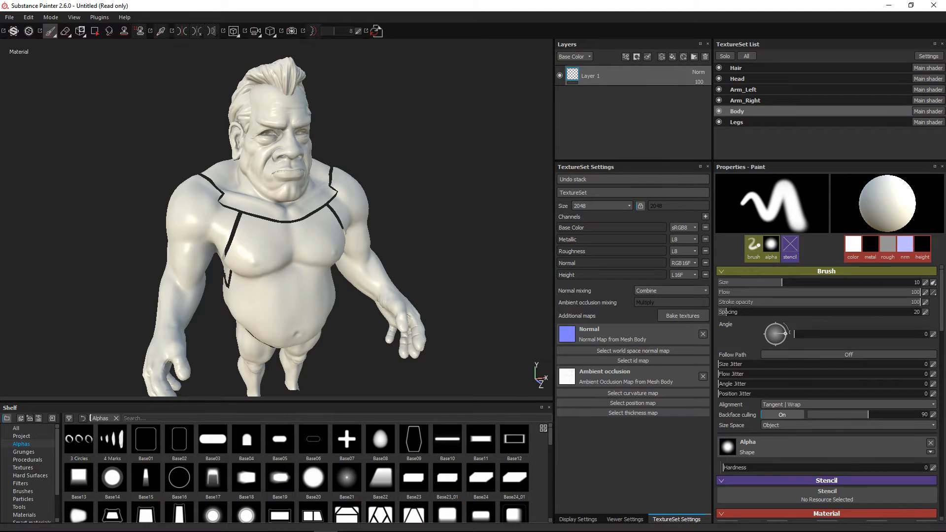
click(682, 315)
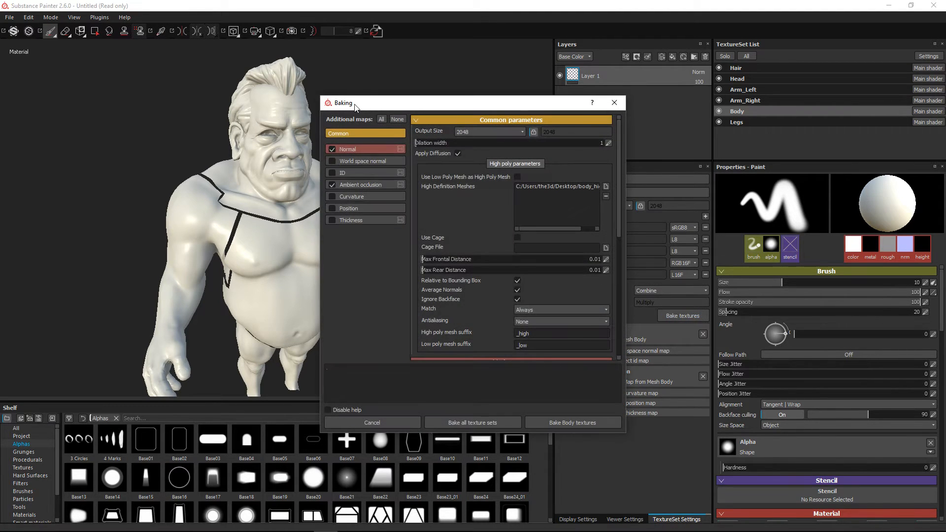
drag(367, 97, 308, 82)
click(273, 157)
click(294, 158)
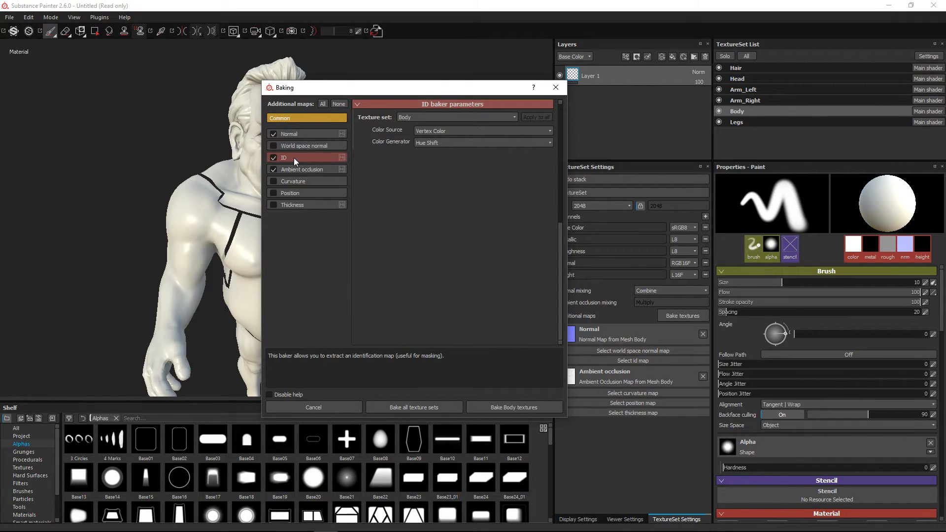
Select the Head texture set for the ID baker, keeping Vertex Color as Color Source and Hue Shift as Color Generator
click(405, 117)
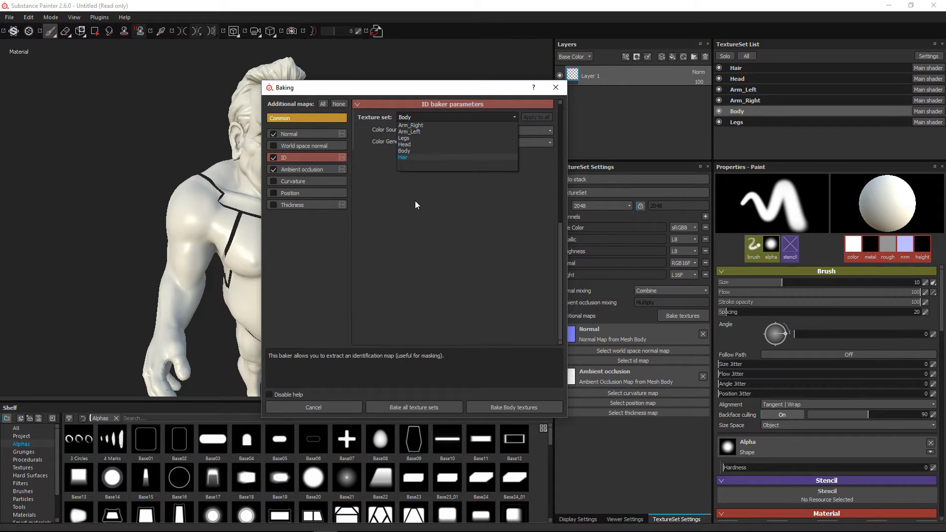
click(405, 144)
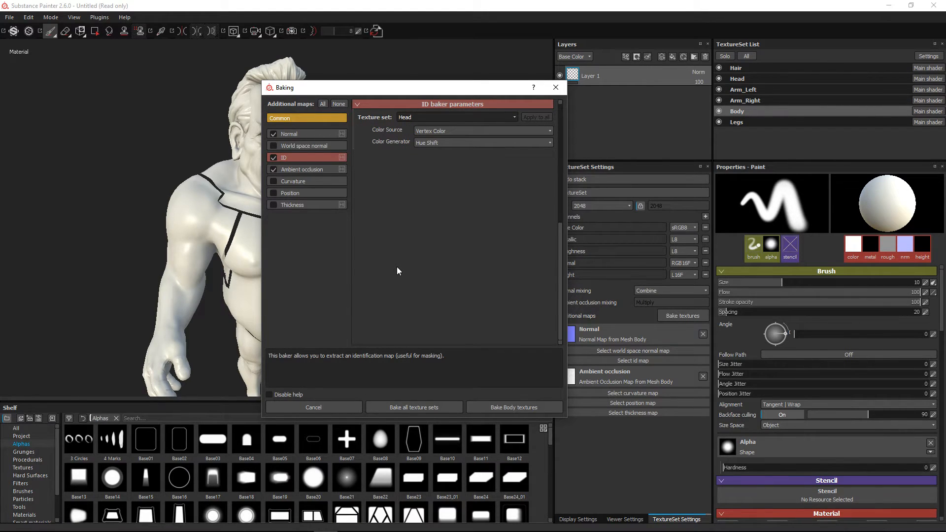
click(448, 130)
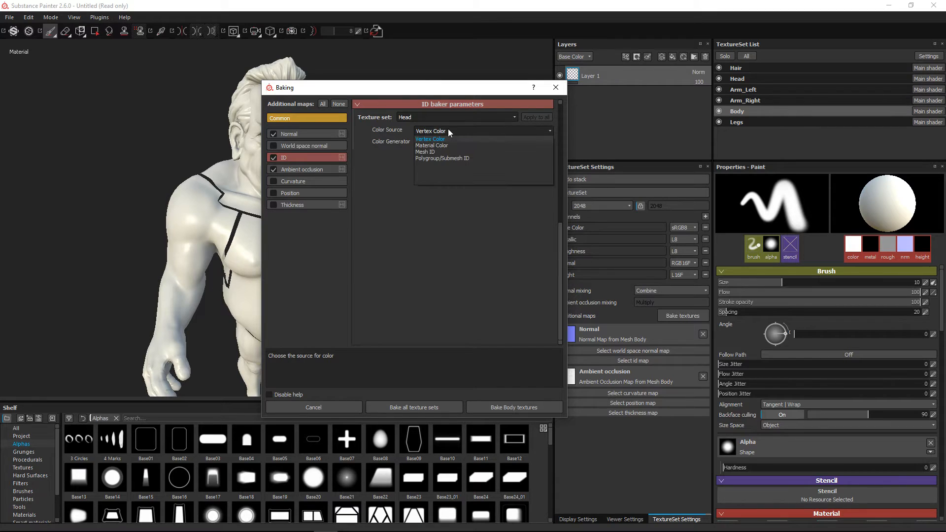
click(427, 140)
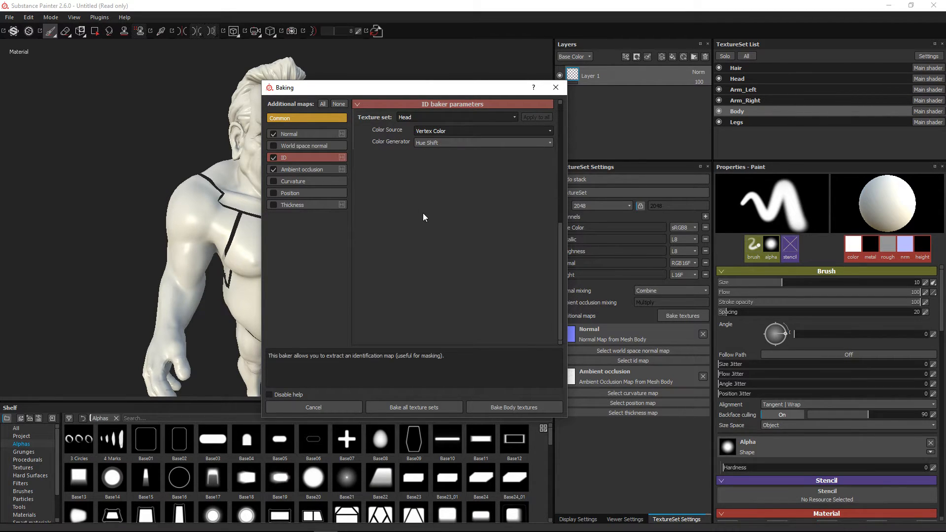
click(437, 146)
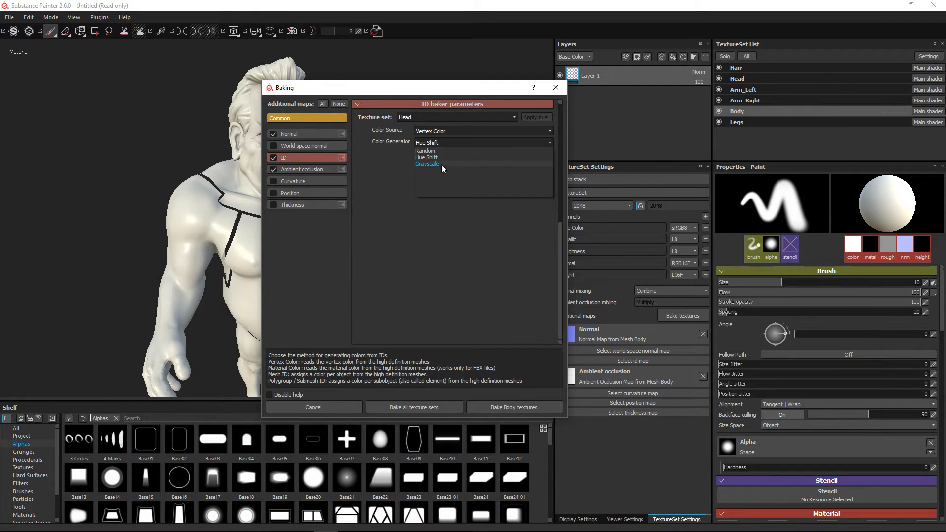
click(421, 181)
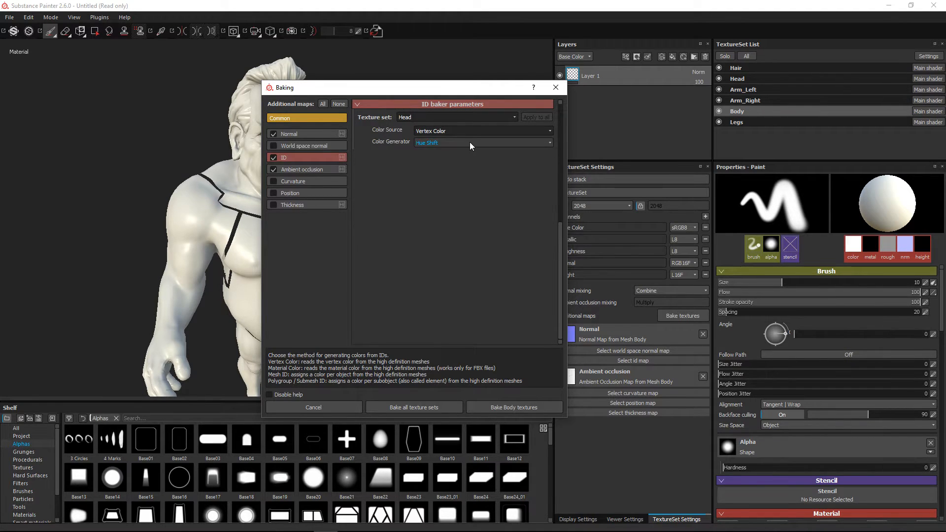
Try Material Color as the Head ID baker's Color Source, with Random as its Color Generator
click(437, 132)
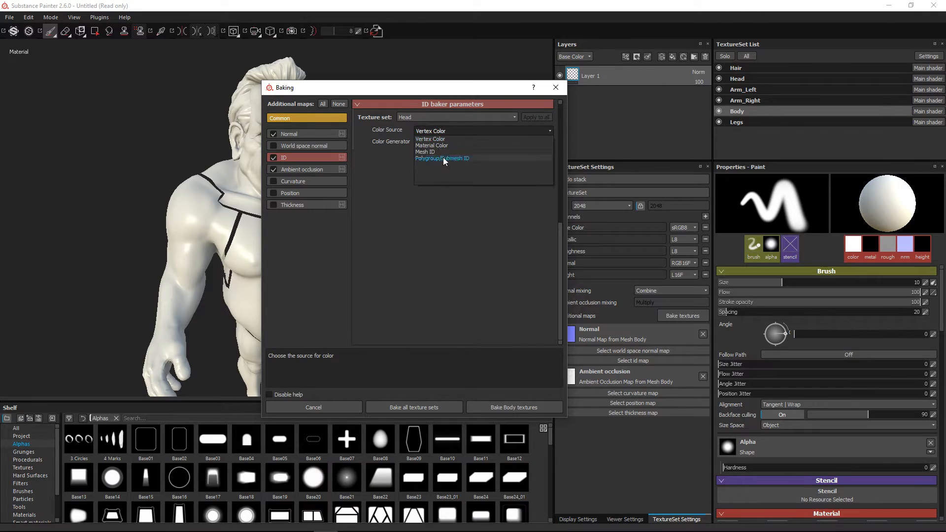
click(438, 146)
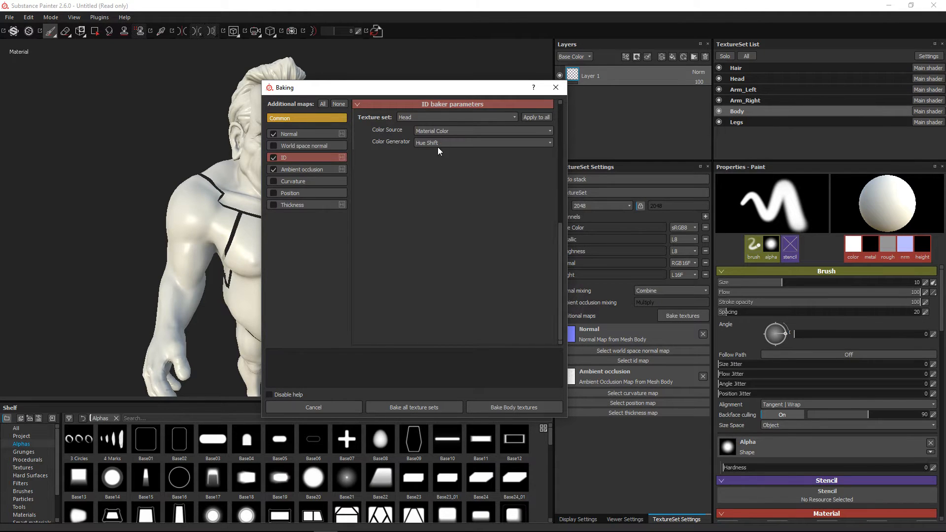
click(427, 143)
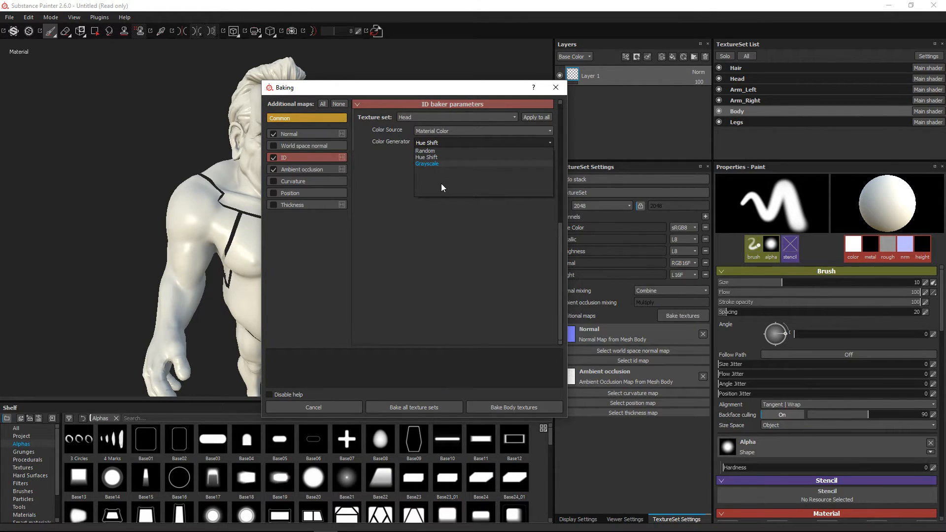
click(420, 252)
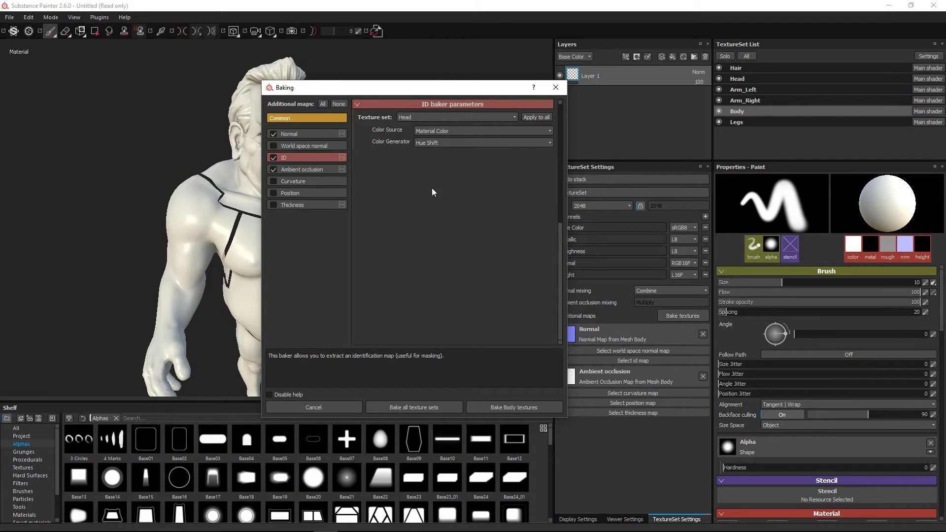
click(440, 143)
click(436, 151)
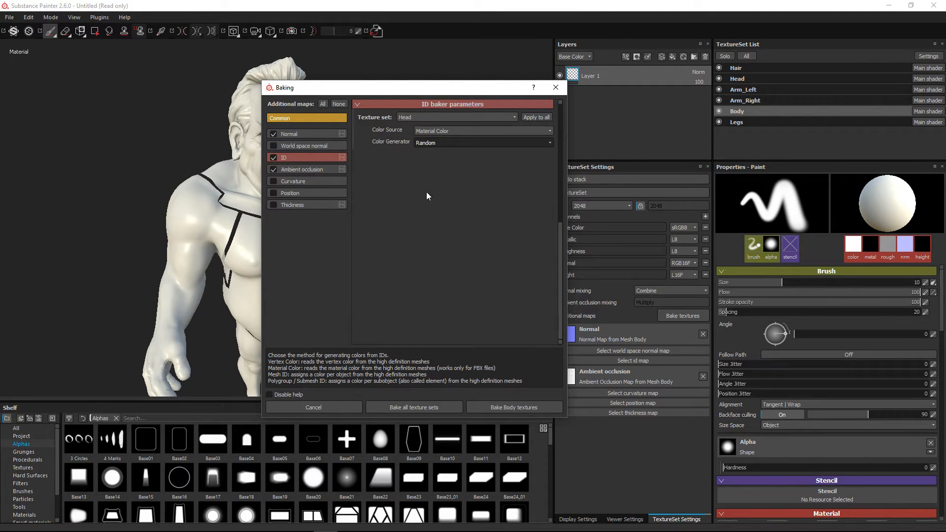
Return the Head ID baker's Color Source to Vertex Color, try the Hue Shift and Random color generators, and cancel the baking setup
click(441, 131)
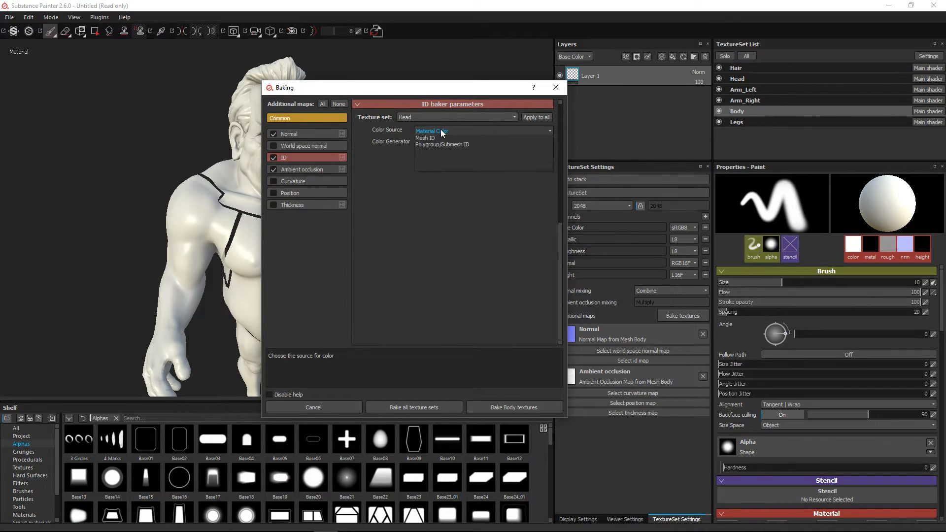
click(433, 131)
click(436, 142)
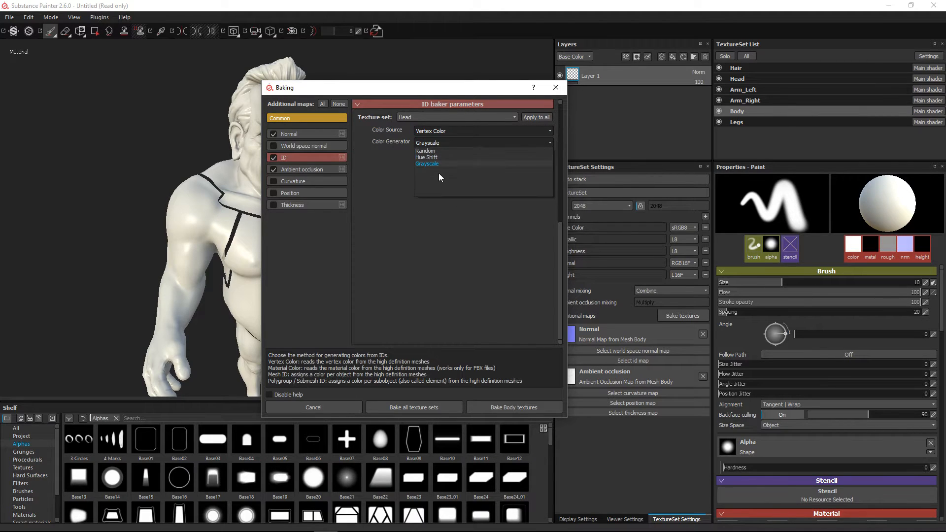
click(439, 151)
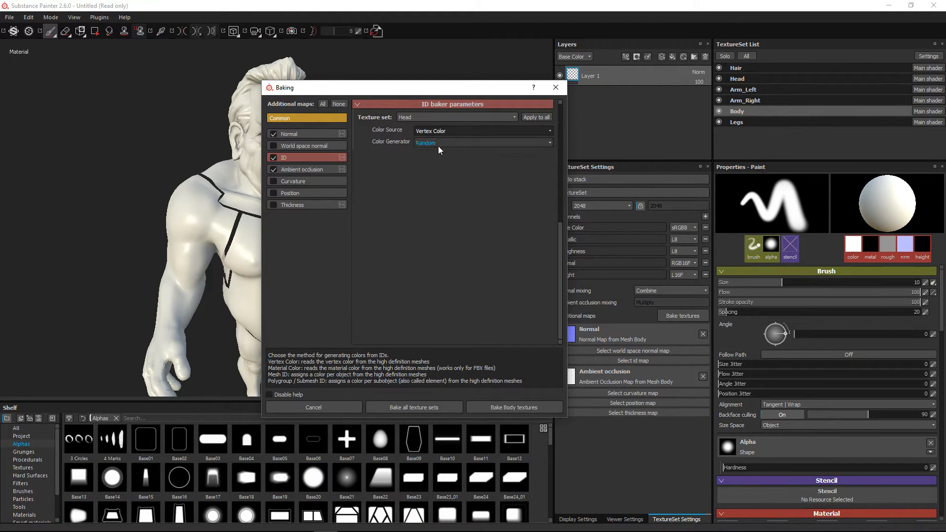
click(438, 145)
click(433, 157)
click(437, 145)
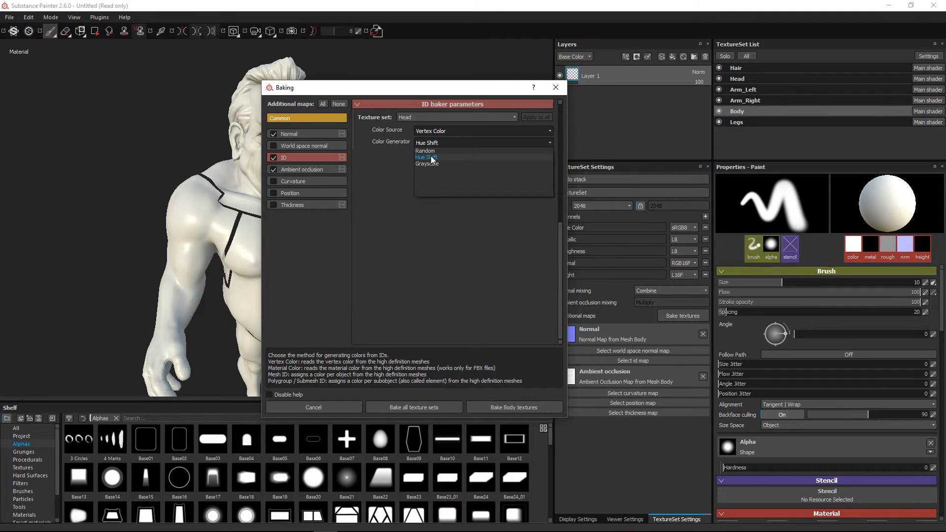
click(431, 157)
click(433, 144)
click(432, 151)
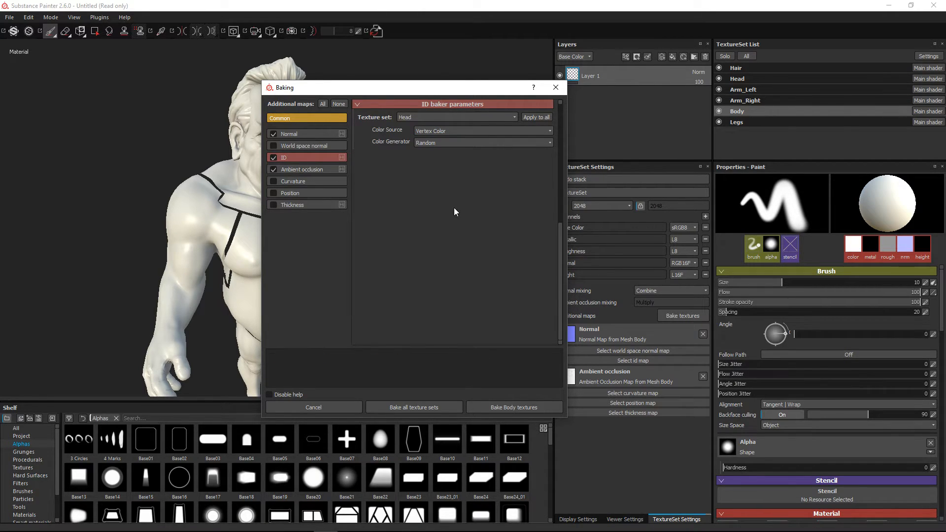
click(324, 406)
click(625, 57)
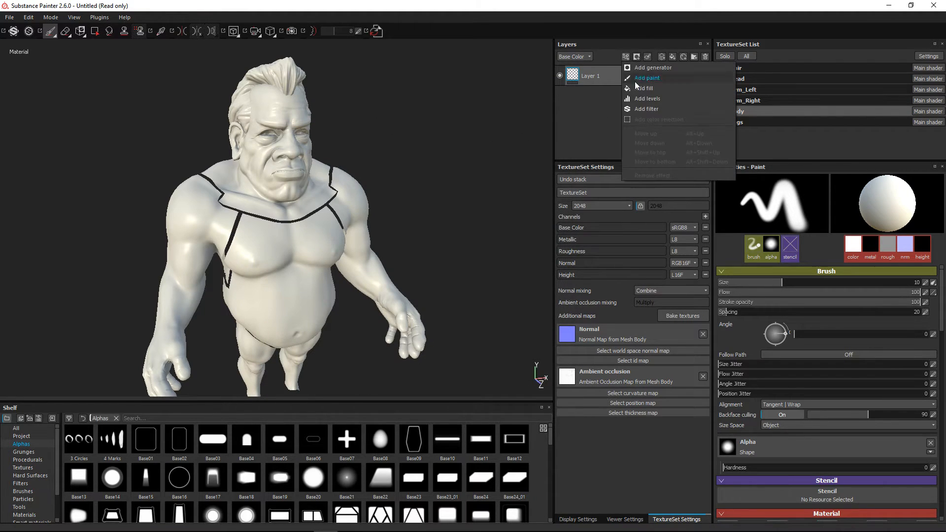
click(613, 76)
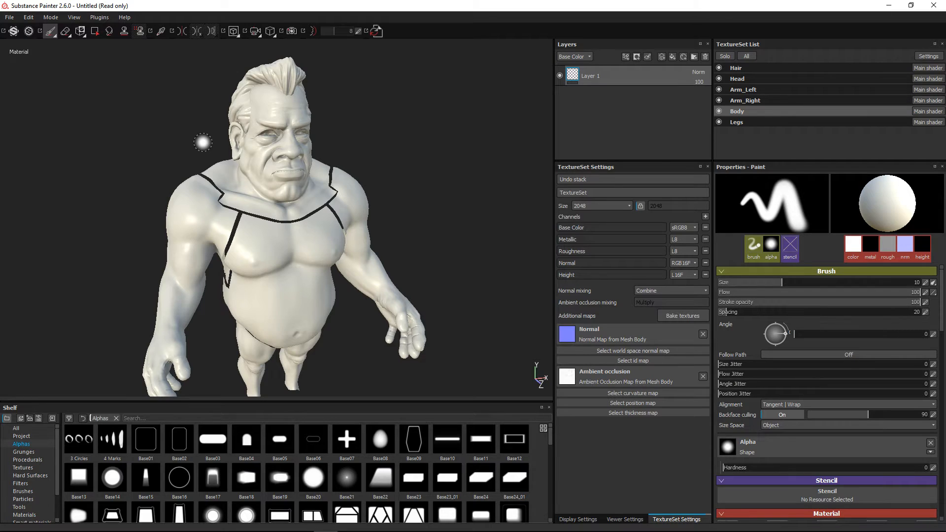
Create a new project from the mat_tutorial mesh on the Desktop, discarding the changes to the current project
click(9, 17)
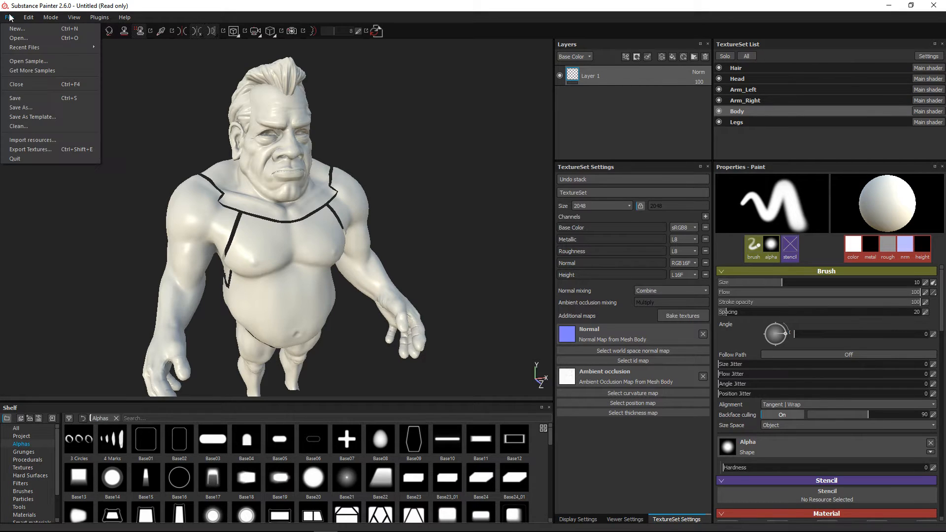
click(15, 28)
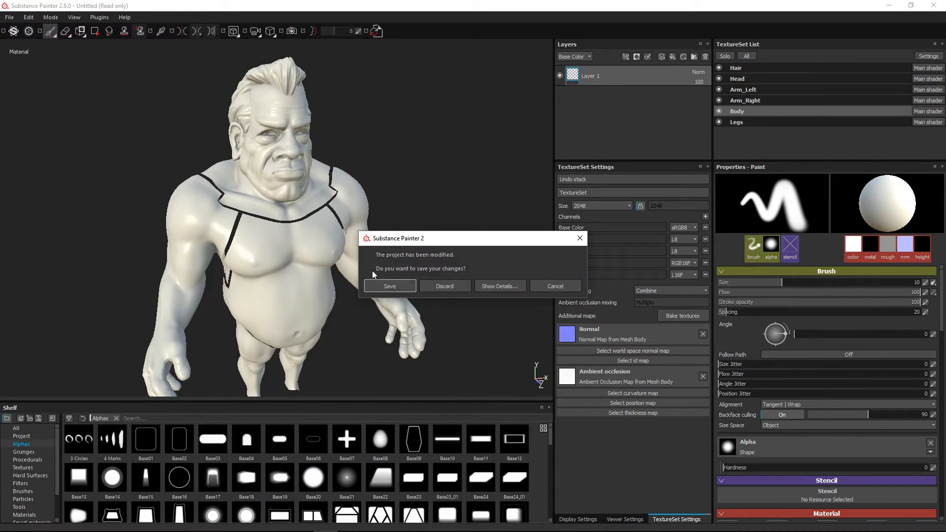
click(456, 287)
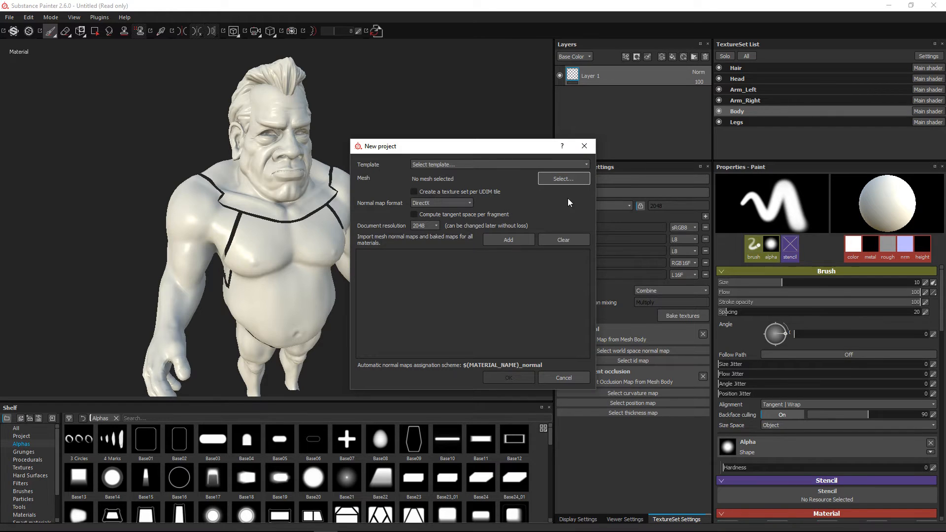
click(564, 179)
drag(473, 156, 292, 94)
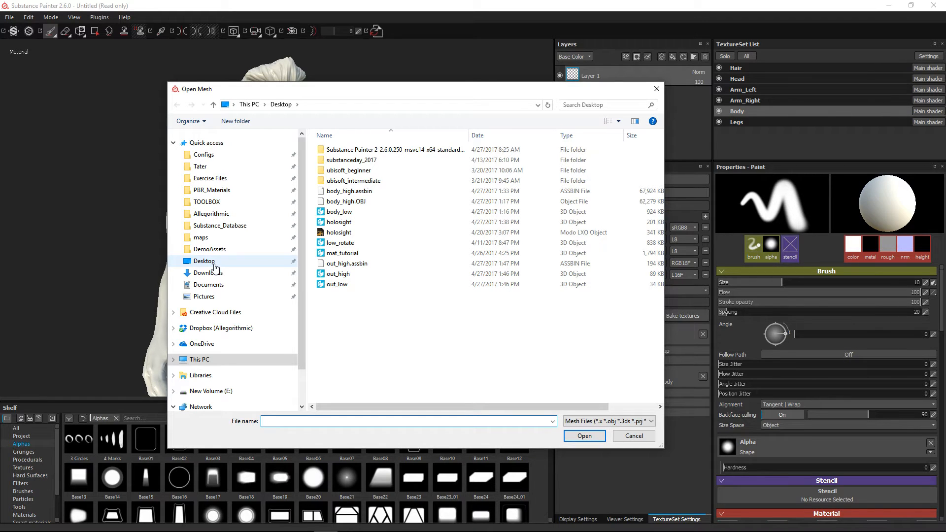
click(343, 253)
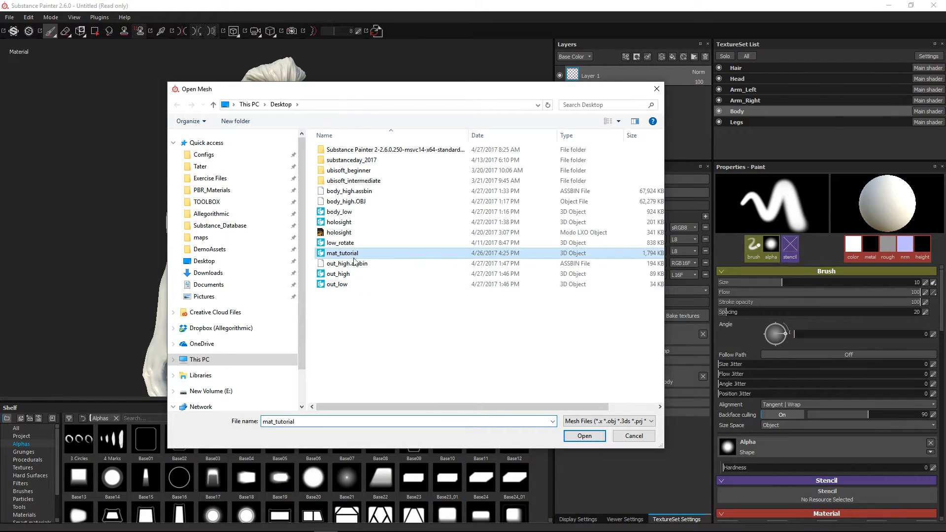
click(571, 433)
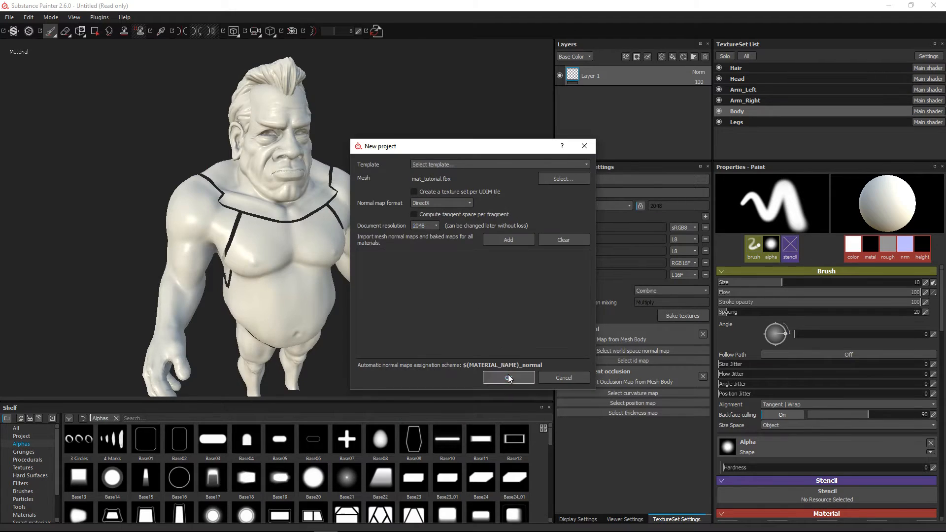
click(508, 377)
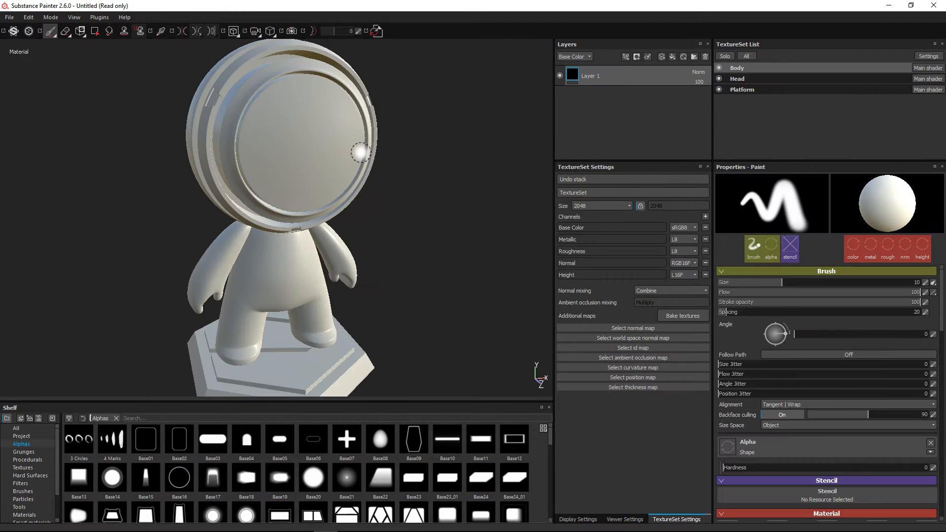
Inspect the figure and its platform, using the wireframe display to examine the mesh density, and hide the wireframe again
scroll(360, 256, down, 1)
mouse_move(357, 256)
alt+mouse_down()
mouse_move(314, 249)
mouse_move(341, 264)
alt+mouse_up()
shift+right_drag(342, 264, 414, 265)
scroll(333, 290, down, 1)
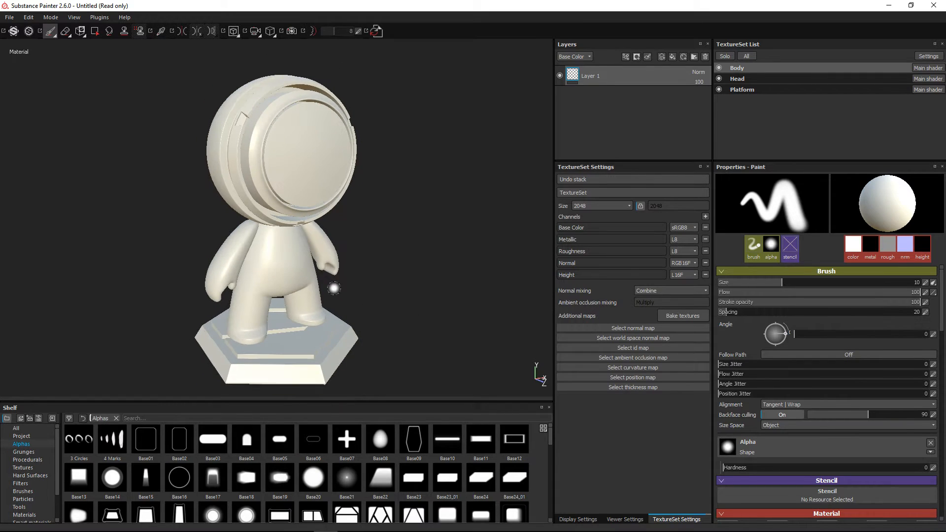
alt+middle_drag(334, 289, 340, 261)
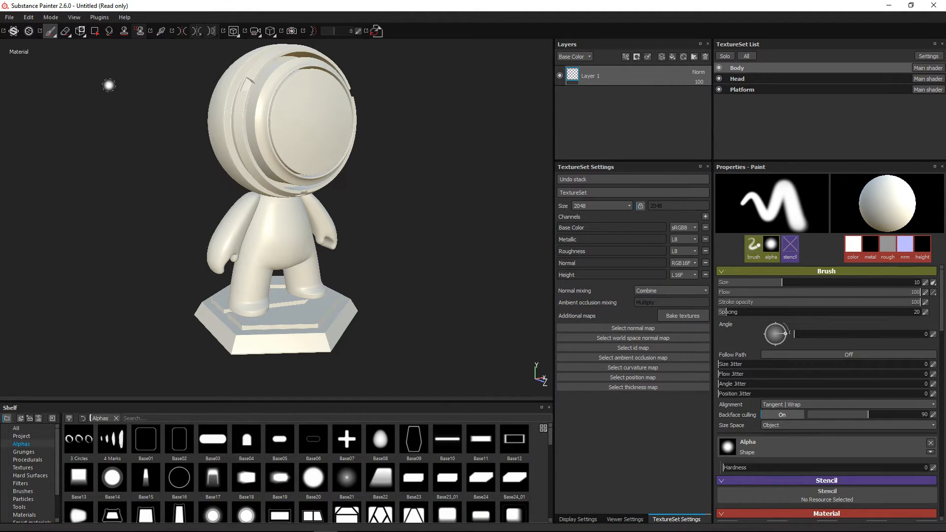
click(626, 519)
click(561, 401)
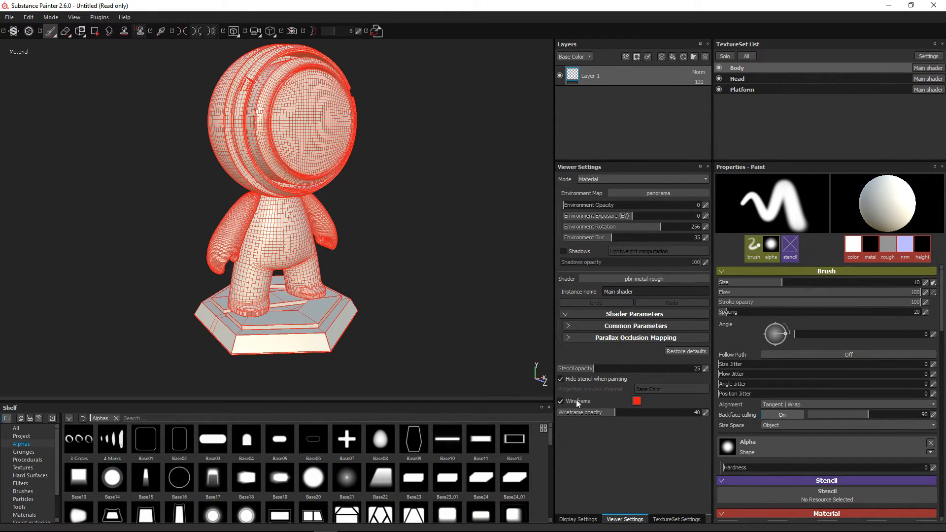
scroll(344, 307, up, 6)
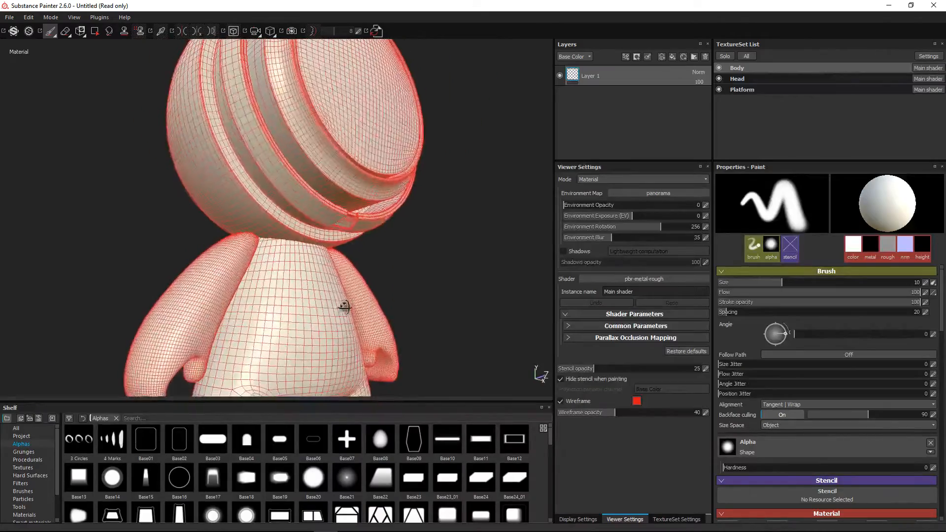
mouse_move(344, 307)
alt+mouse_down()
mouse_move(400, 320)
mouse_move(291, 298)
mouse_move(320, 281)
mouse_move(342, 313)
alt+mouse_up()
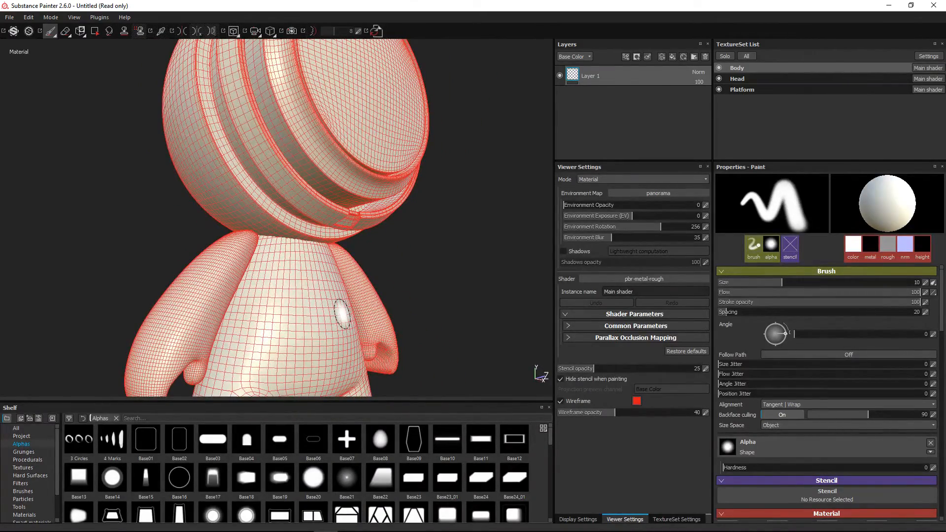
alt+drag(362, 258, 328, 259)
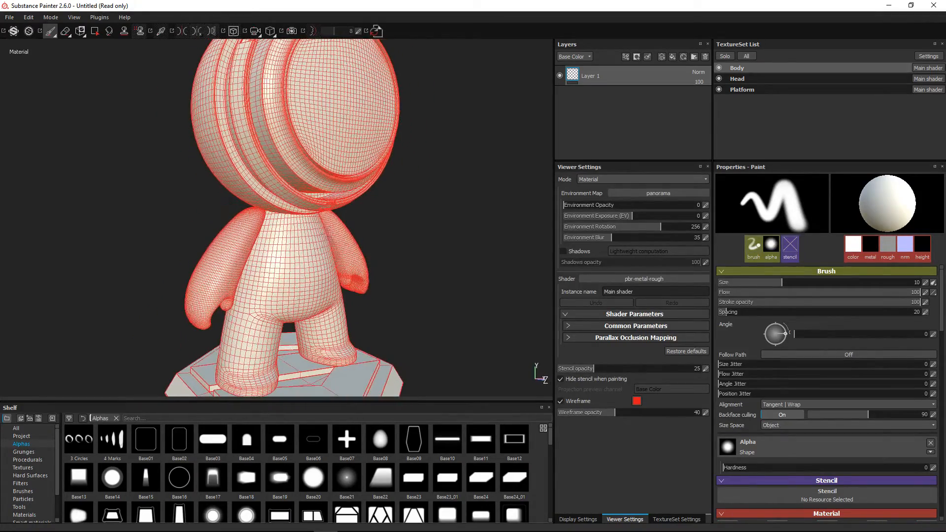
click(576, 400)
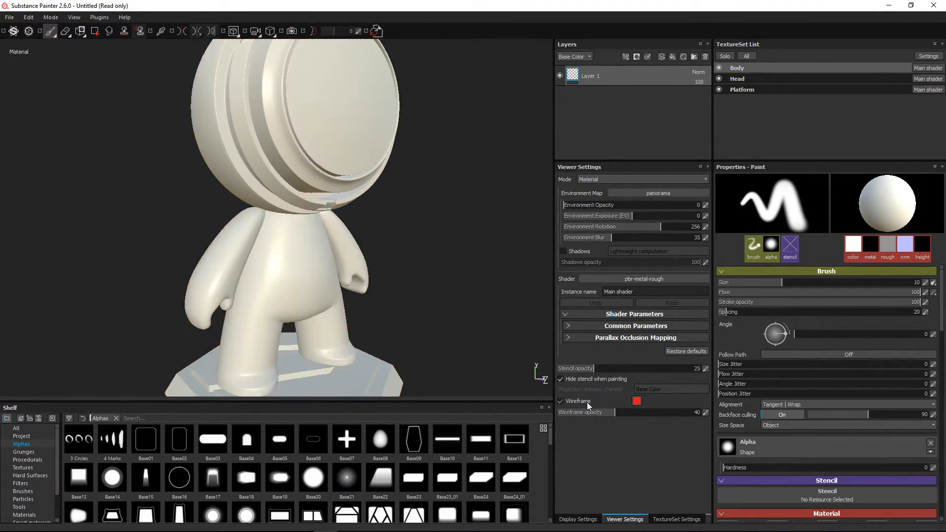
alt+right_drag(300, 240, 238, 201)
alt+drag(238, 200, 257, 227)
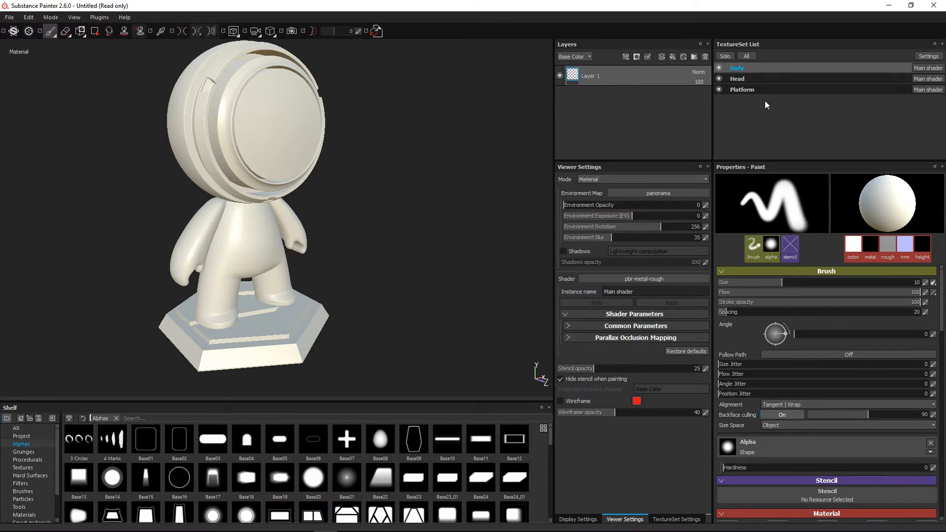
Open the texture baking settings for the new project and set the common Output Size to 2048
click(676, 519)
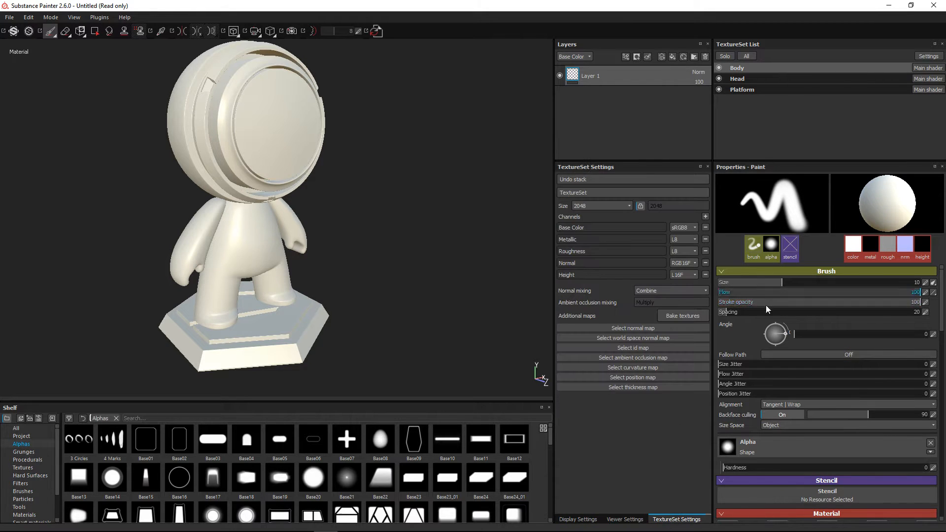
click(683, 316)
drag(365, 105, 283, 97)
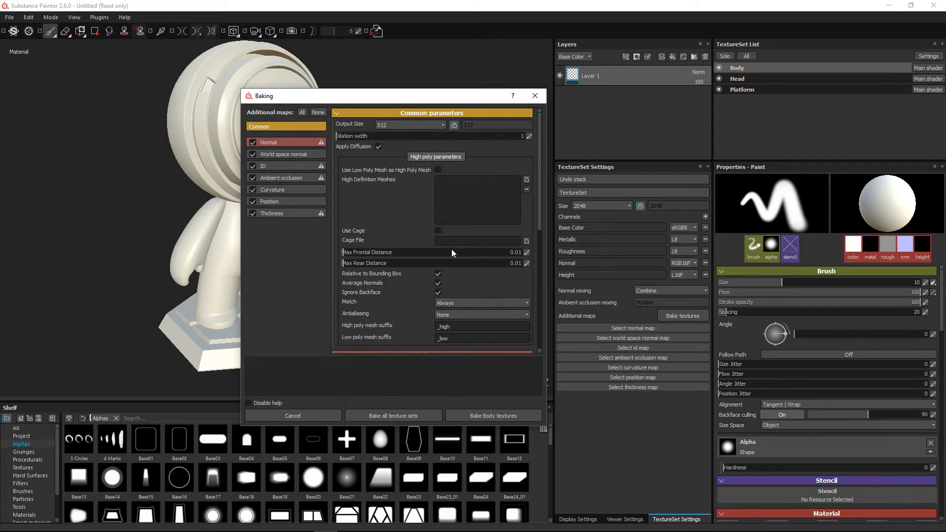
click(406, 125)
click(401, 172)
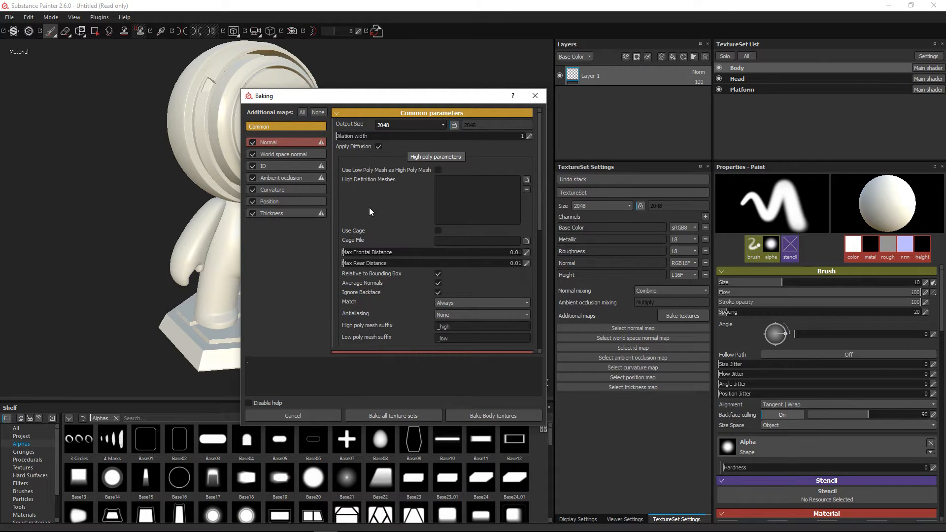
Exclude the Normal and ID maps from the bake, and show the Ambient occlusion baker parameters
click(253, 142)
drag(352, 96, 489, 99)
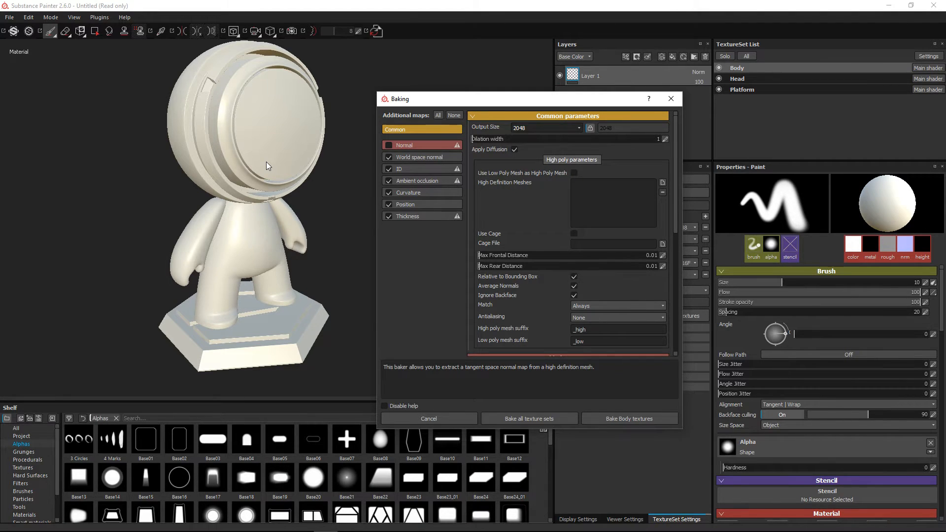
click(413, 156)
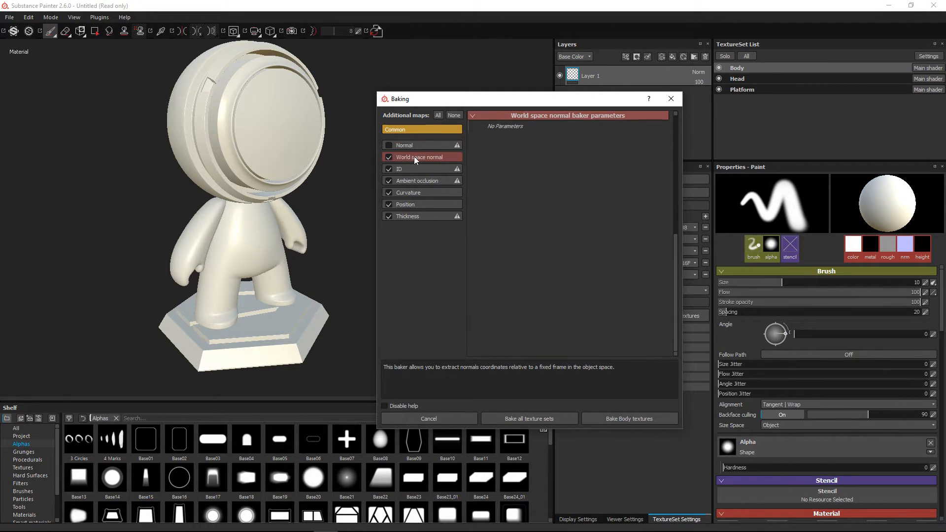
click(414, 166)
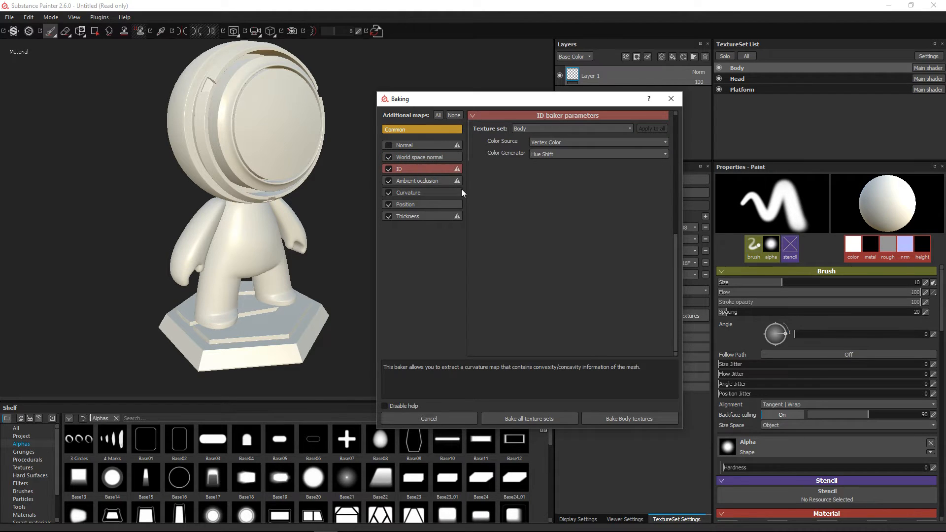
click(389, 169)
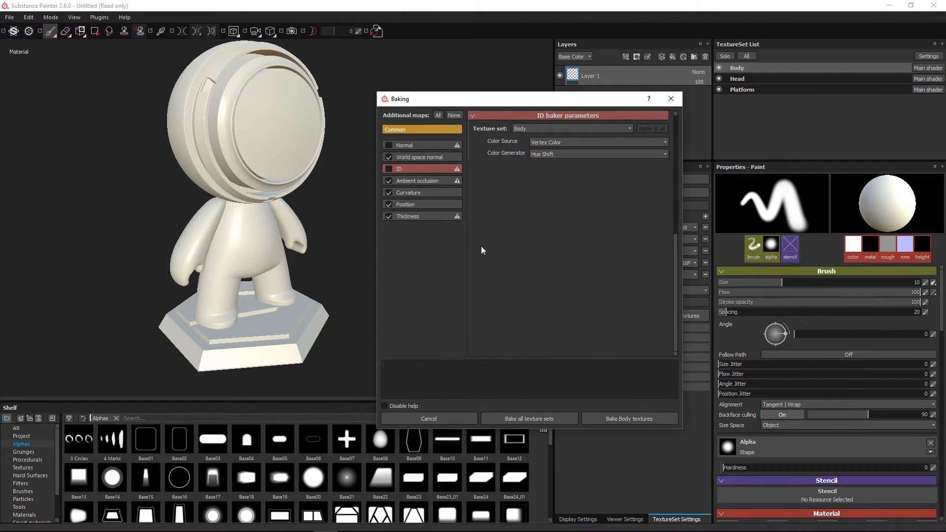
click(416, 181)
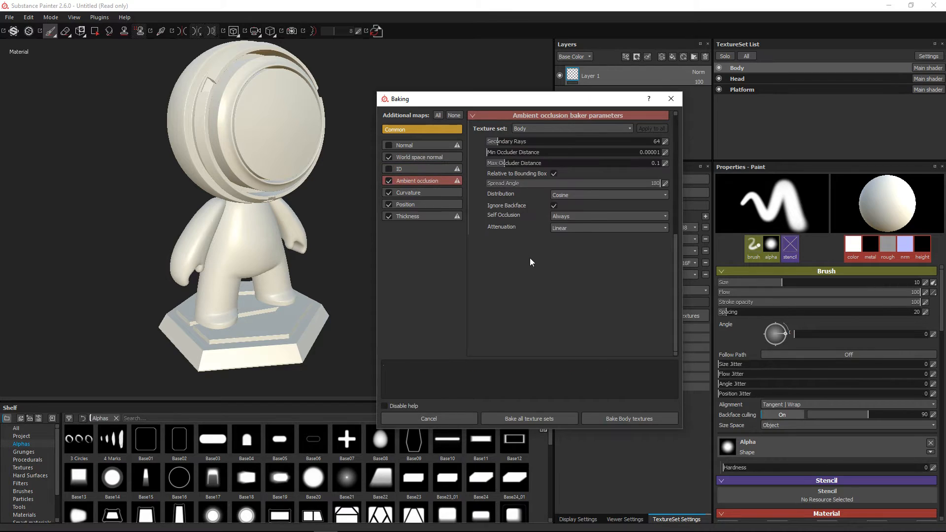
Exclude the Thickness map from the bake and set the Position baker's axis to Y for the Body texture set
click(417, 204)
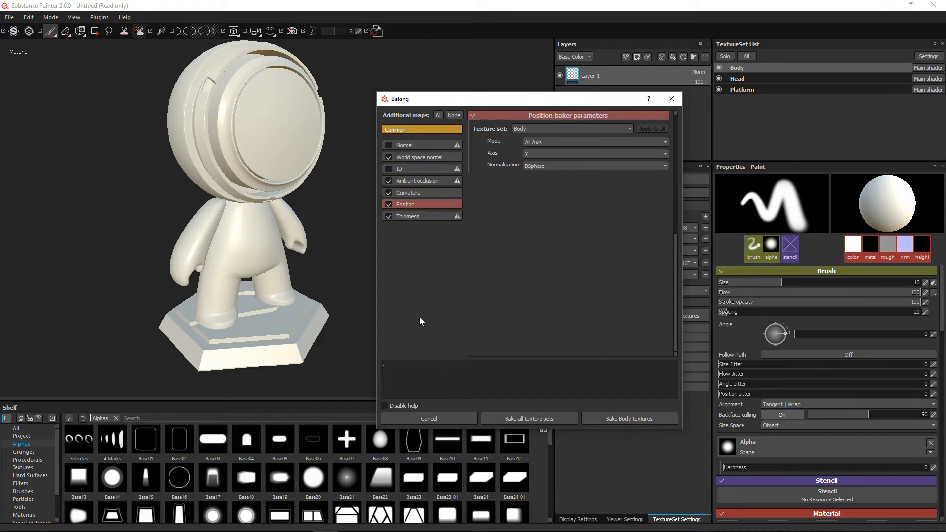
click(389, 216)
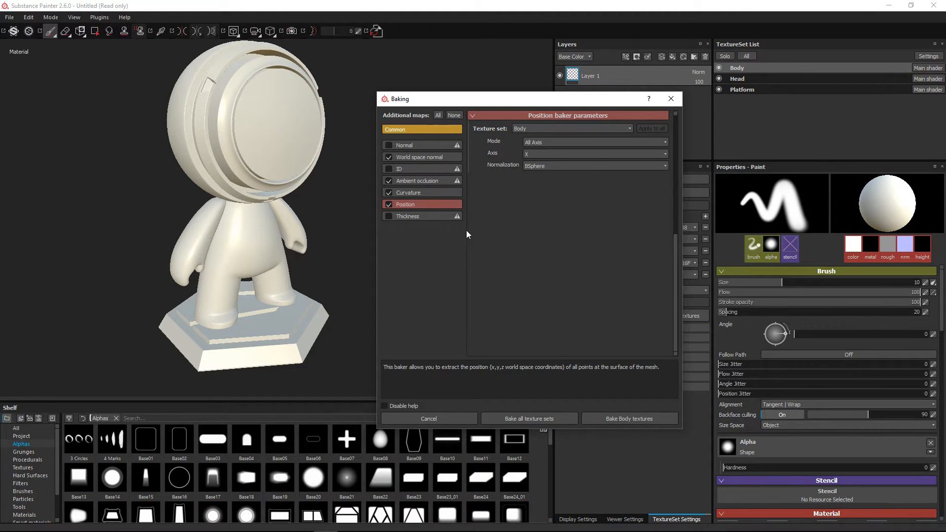
click(536, 141)
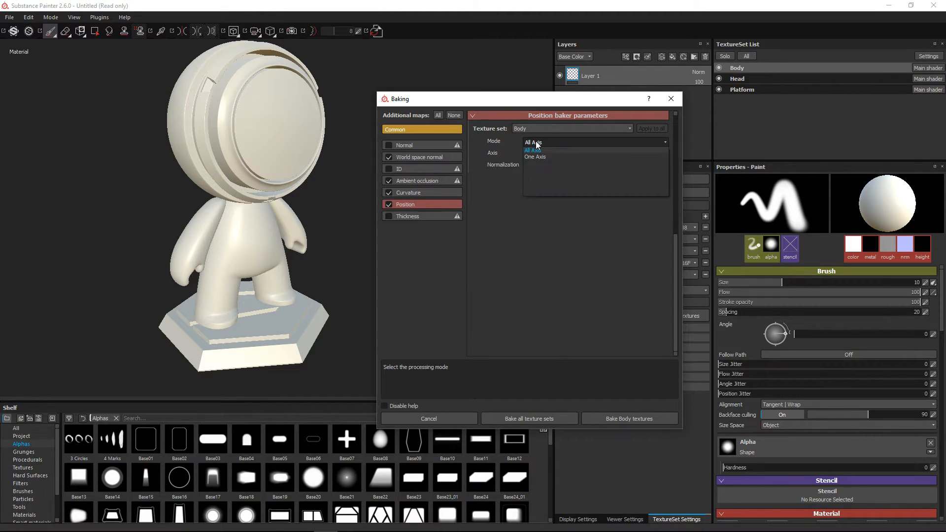
click(536, 141)
click(532, 153)
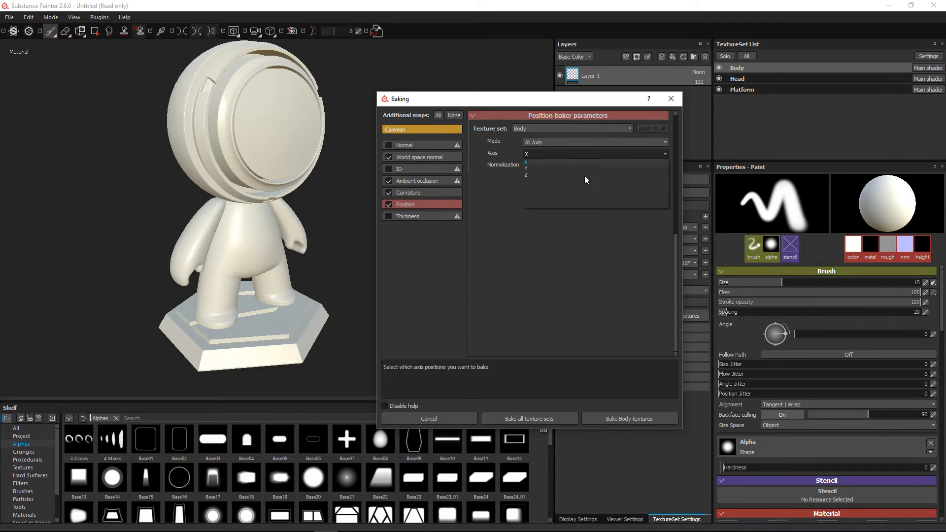
click(540, 169)
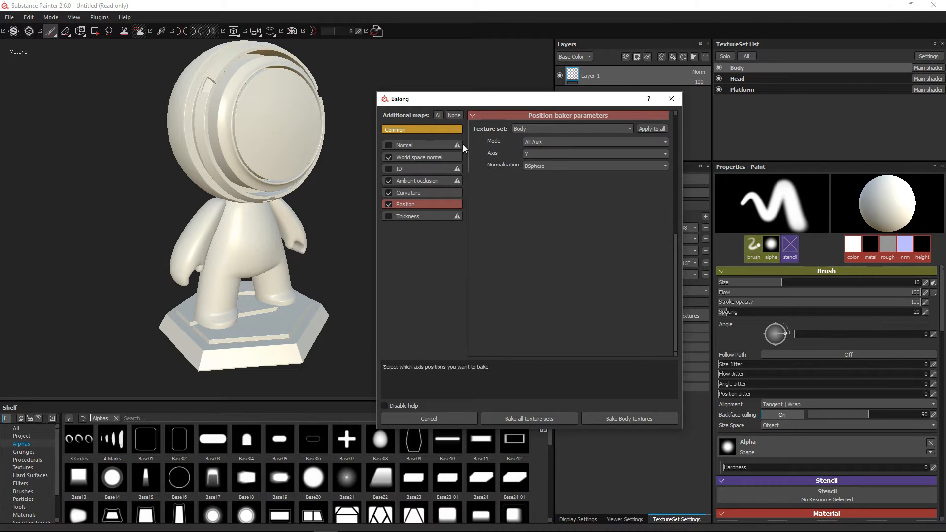
Review the Antialiasing and Match options in the common parameters, keep None and Always, and bake all texture sets
click(406, 130)
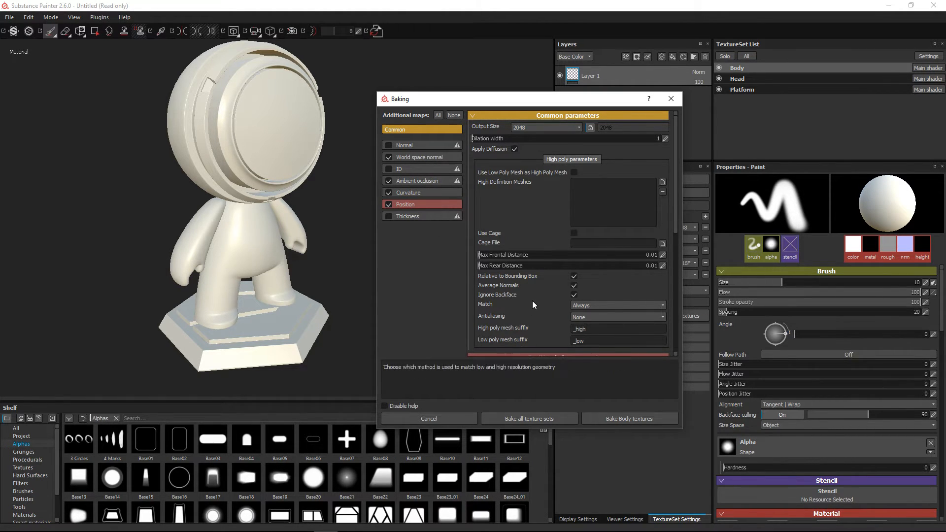
click(573, 316)
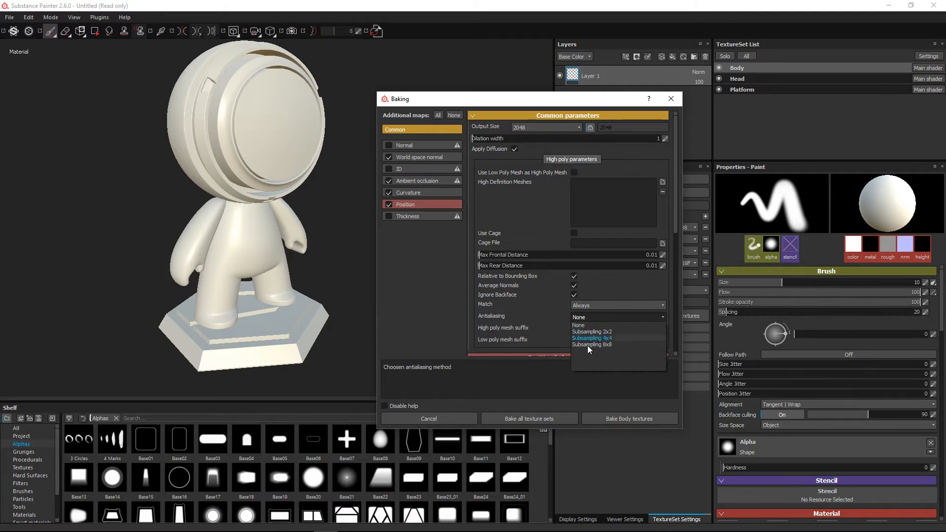
click(488, 327)
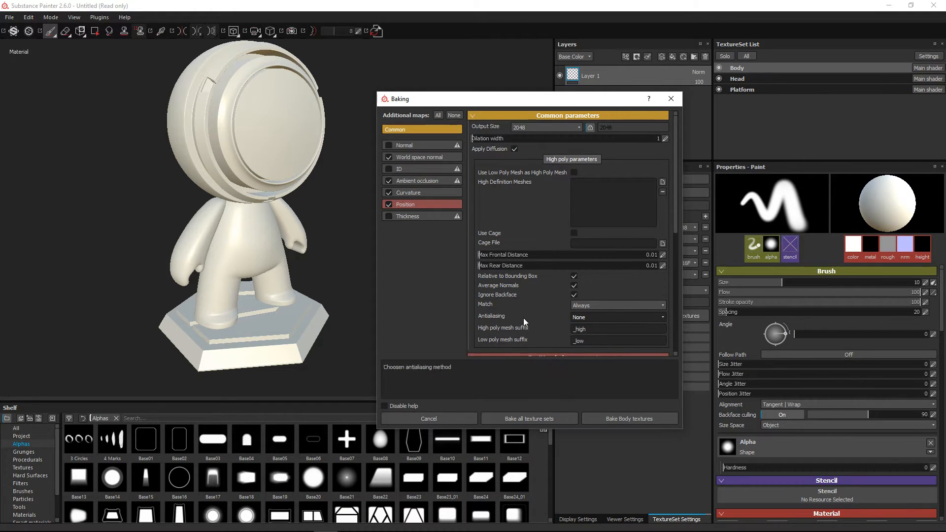
click(581, 305)
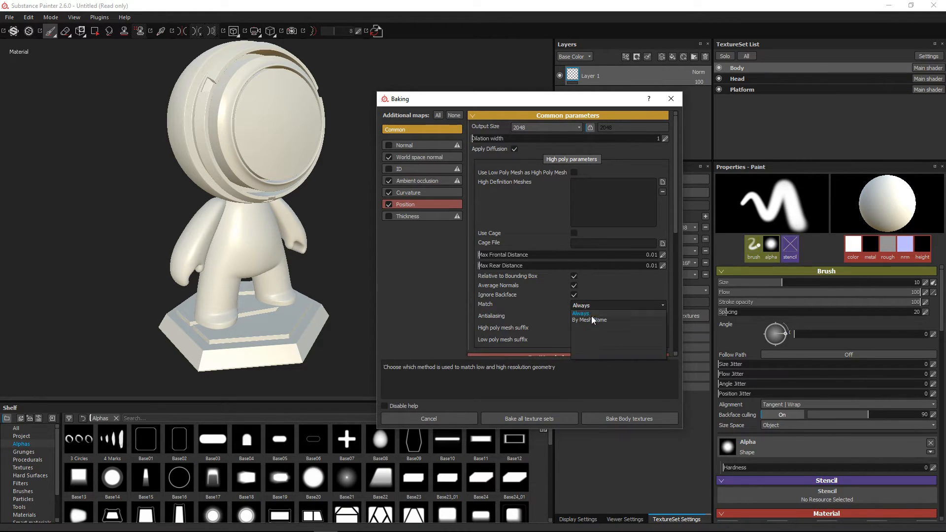
click(533, 300)
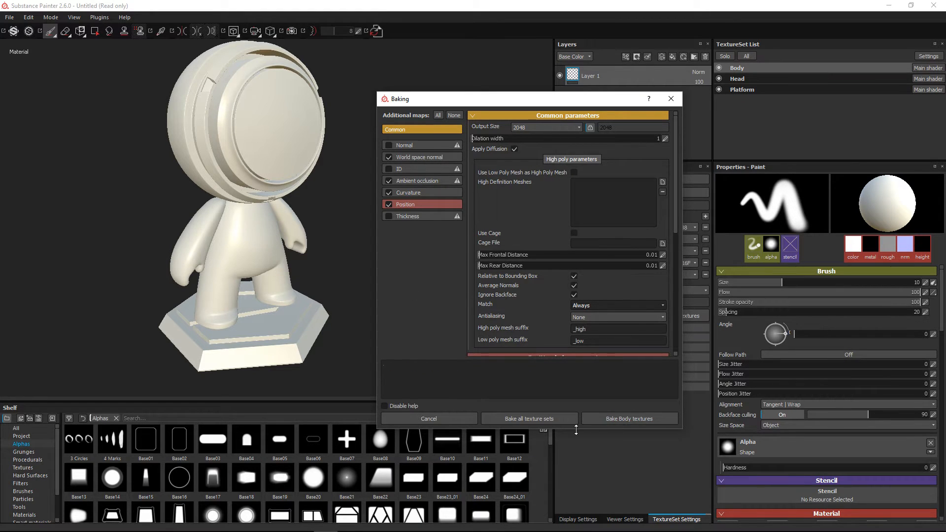
click(528, 418)
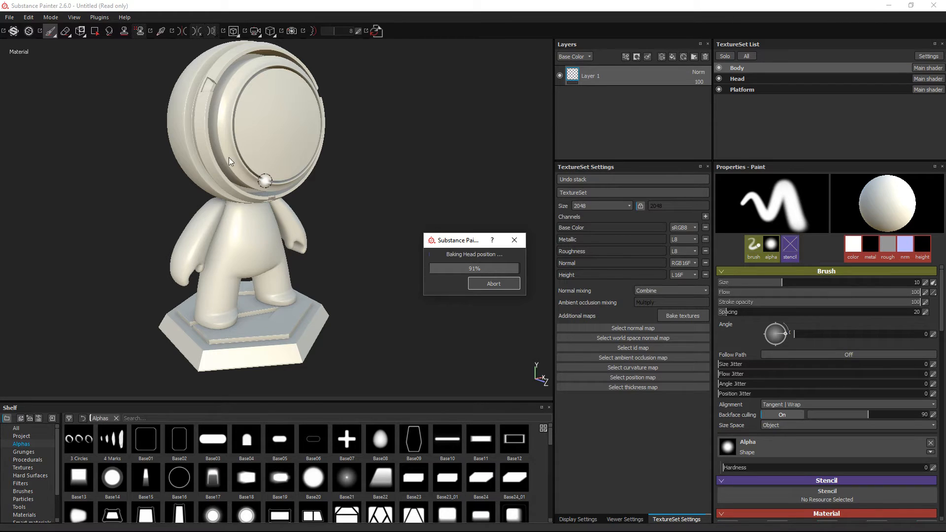
key(Return)
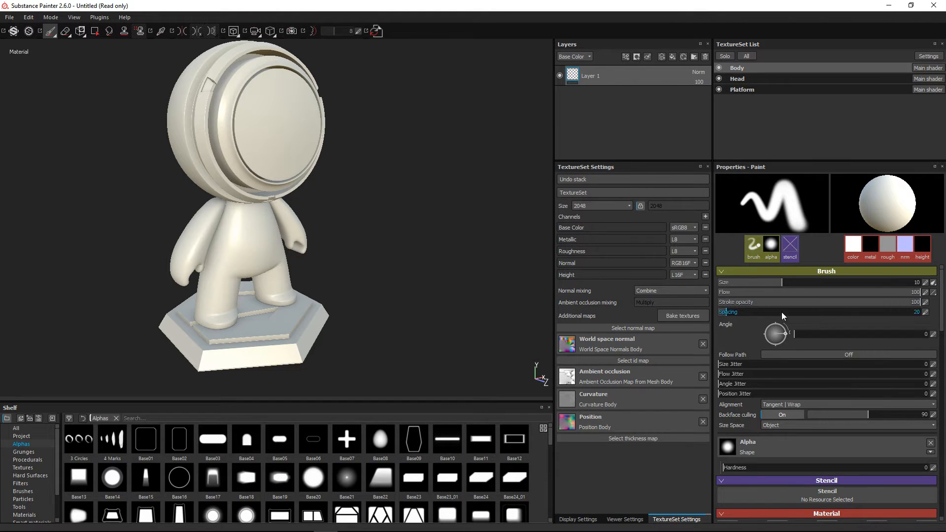
Switch the viewer mode to Additional map to examine the mesh's Normal map
click(625, 519)
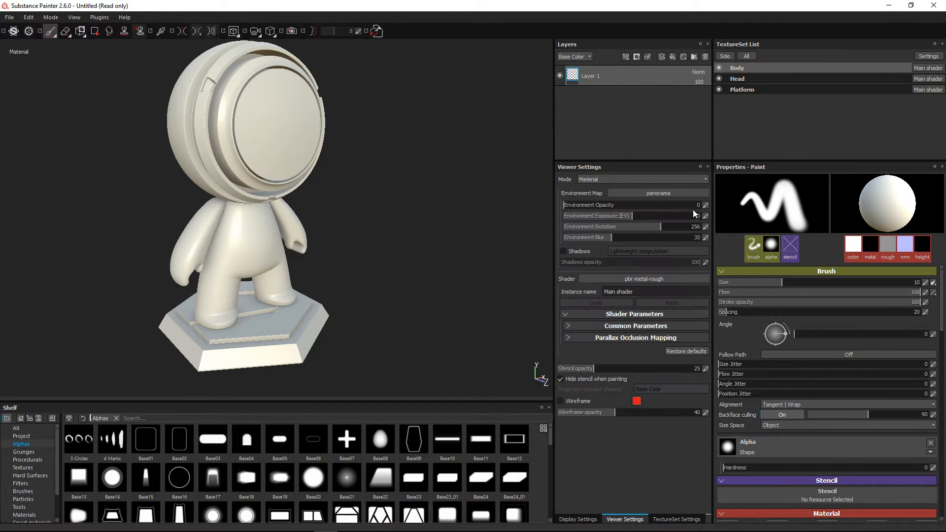
click(601, 180)
click(595, 194)
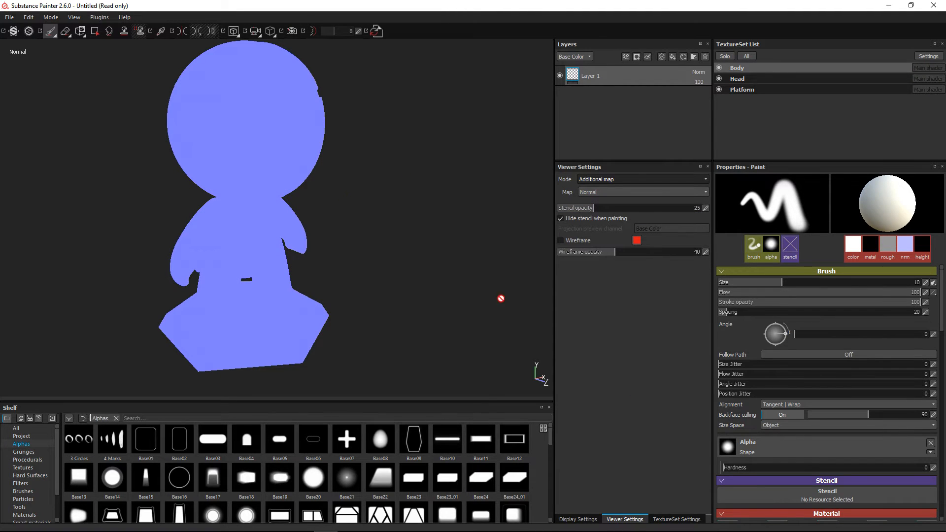
Remove the Normal channel from the Body texture set
click(577, 519)
click(672, 518)
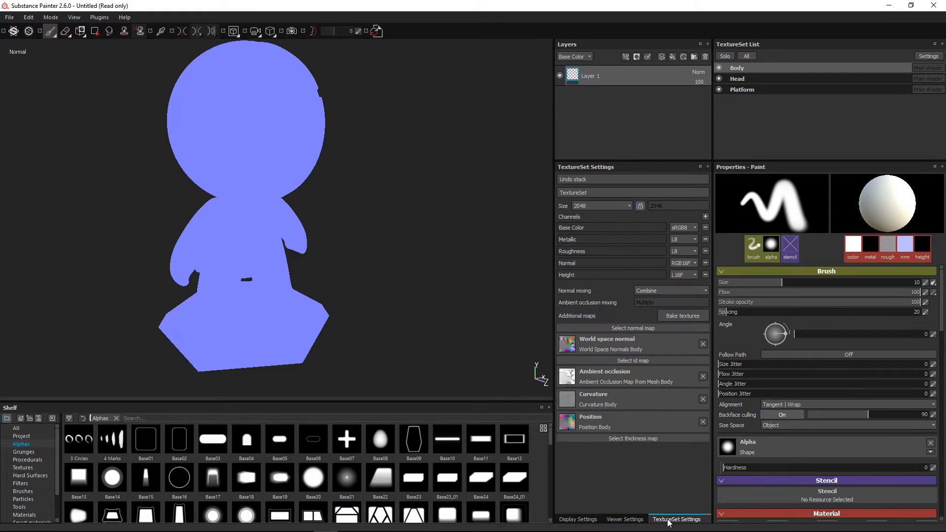
click(705, 263)
click(374, 121)
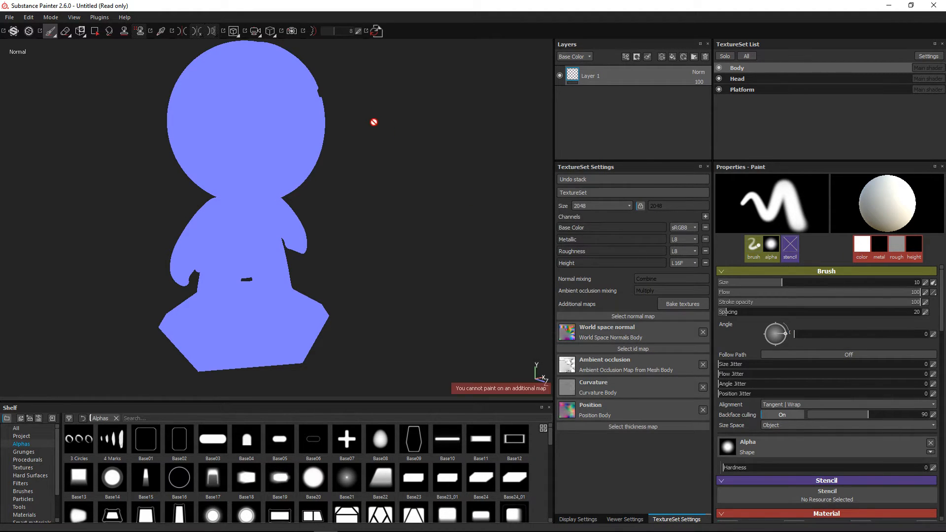
Cycle through the single-channel views of the mesh up to Normal + Height + Base normal and check the available views
key(c)
key(c)
key(c)
key(c)
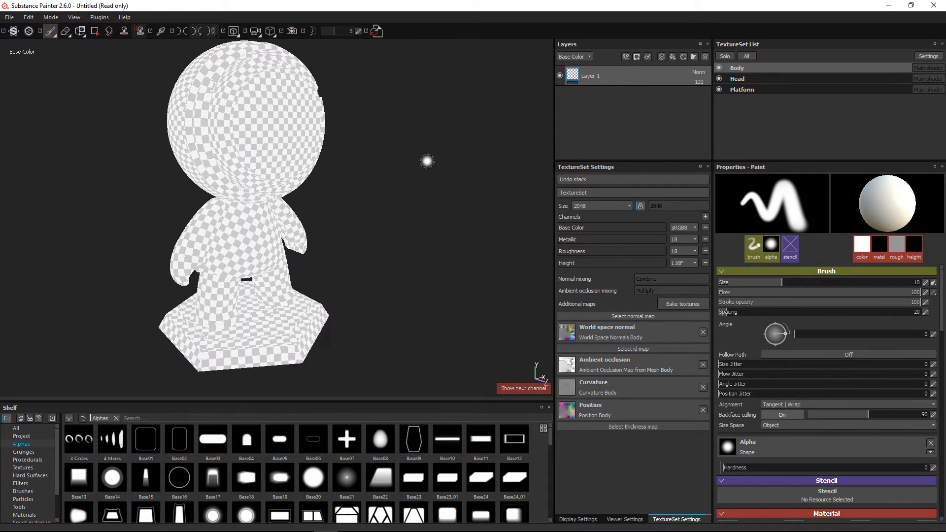
key(c)
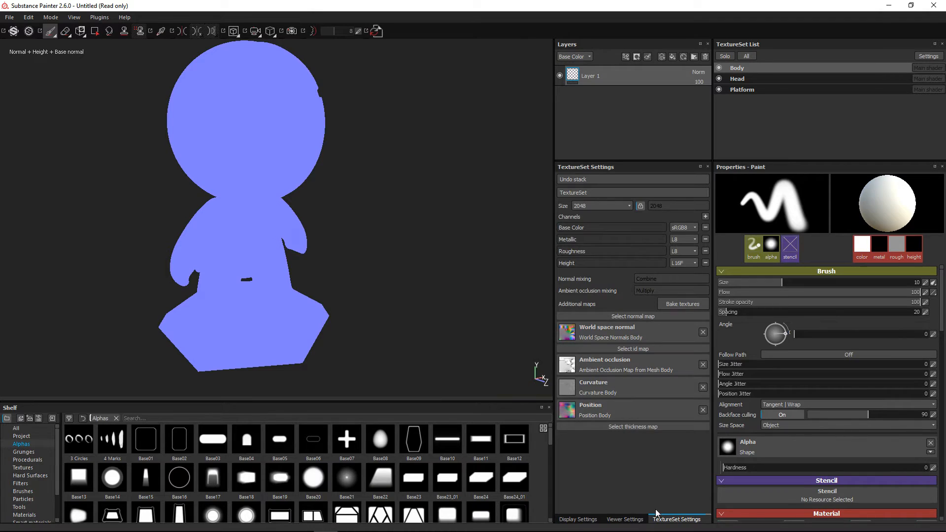
click(632, 520)
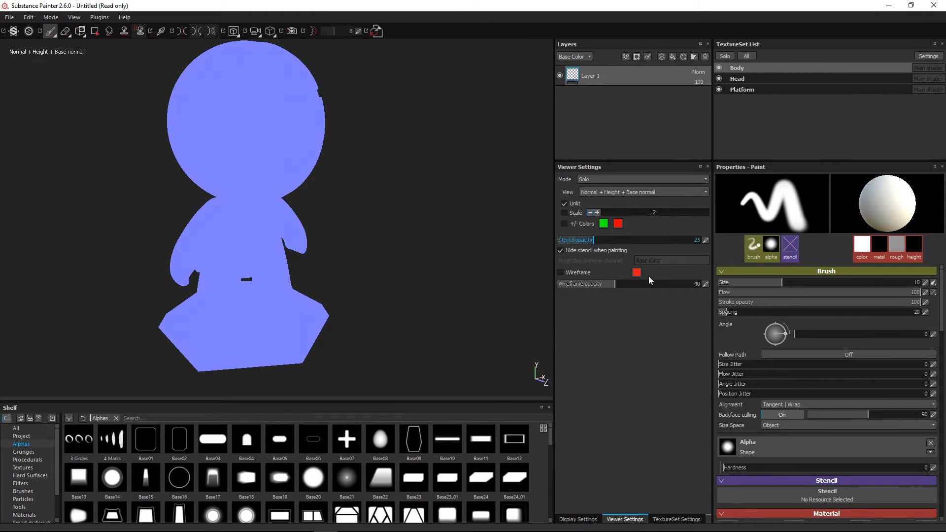
click(609, 194)
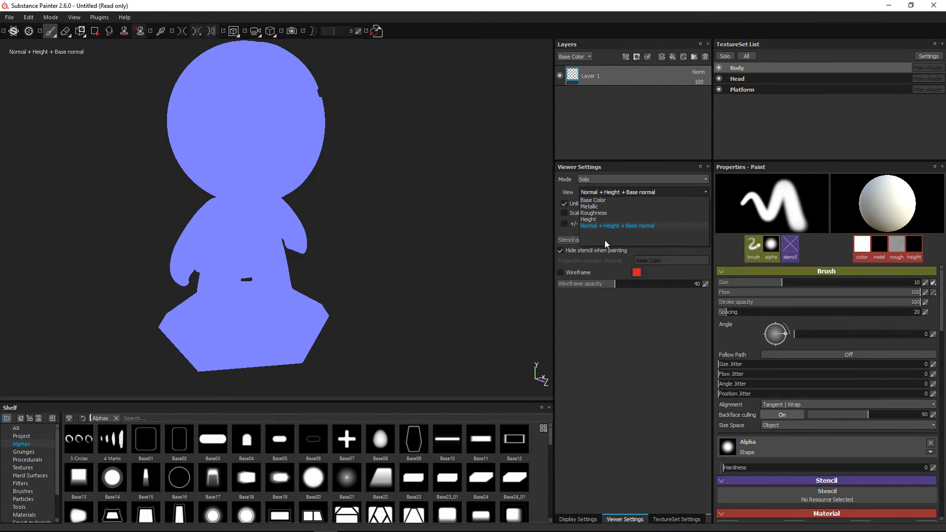
click(621, 232)
Display the additional maps on the mesh one after another: World space normal, Position and Curvature
click(603, 180)
click(603, 244)
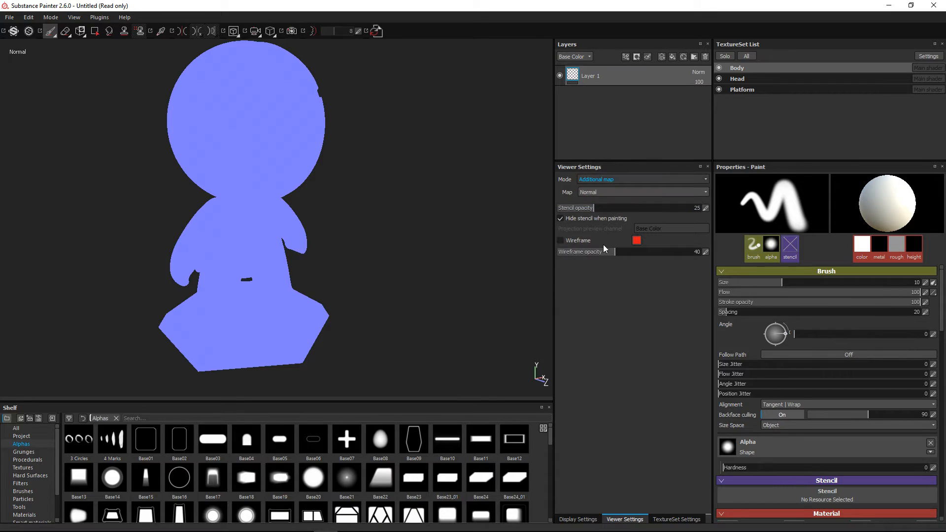
click(602, 194)
click(604, 204)
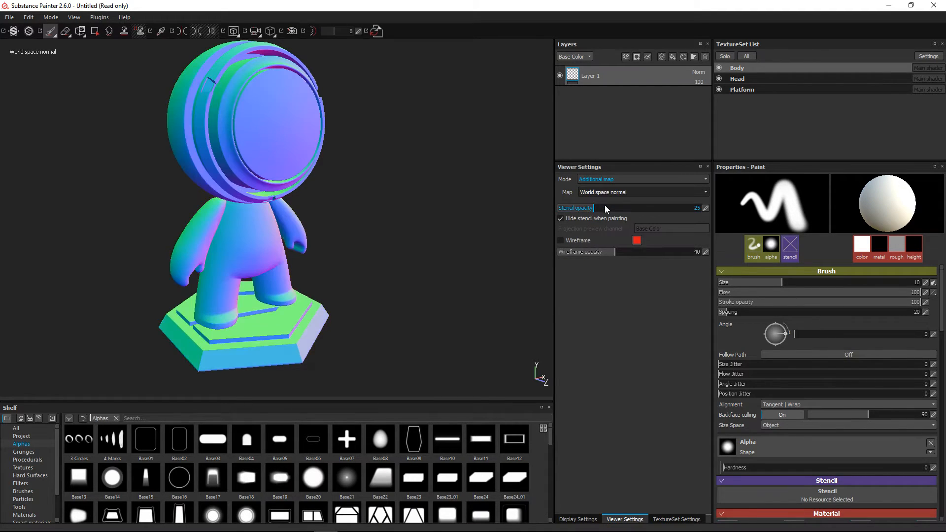
click(590, 192)
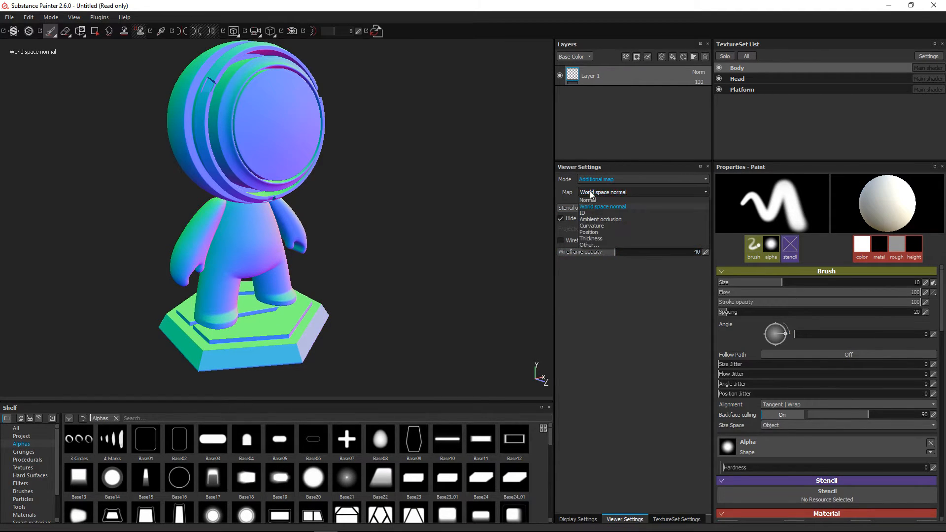
click(592, 232)
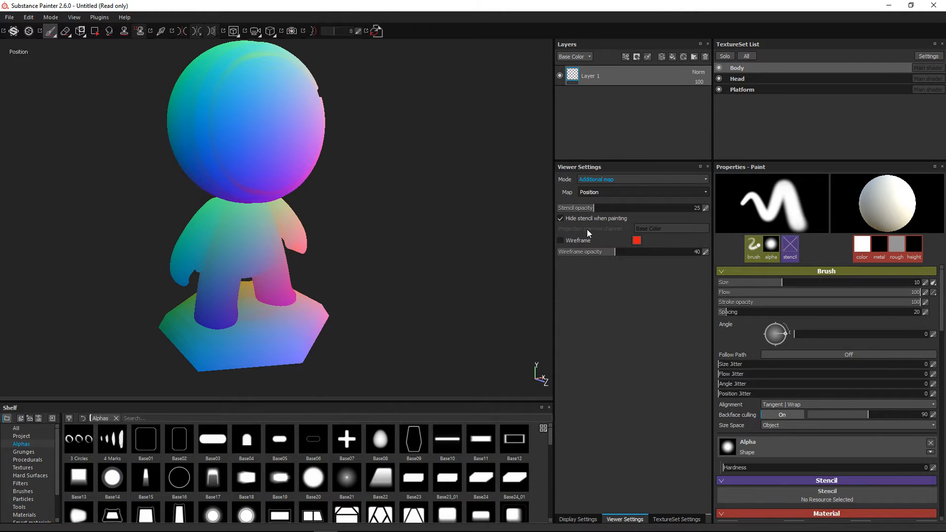
click(596, 192)
click(598, 224)
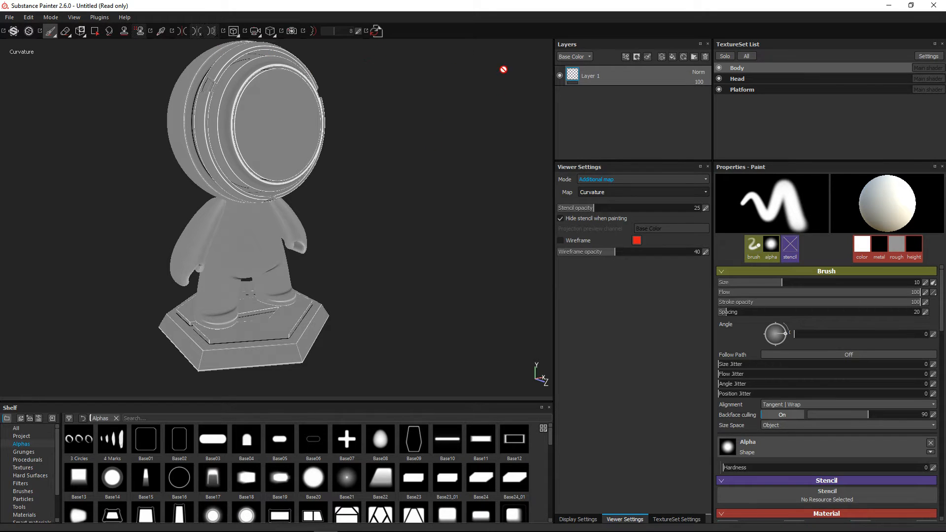
Reopen the texture baking settings for the Body texture set
click(689, 519)
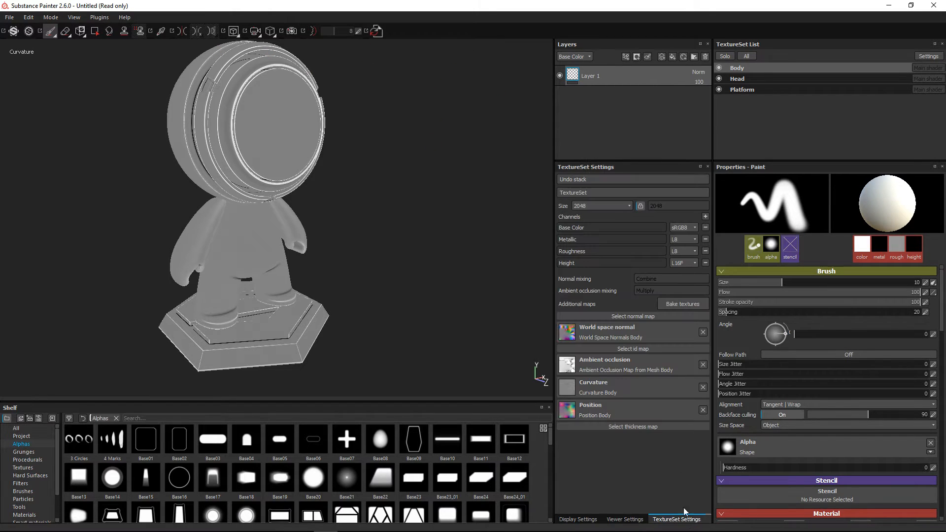
click(678, 304)
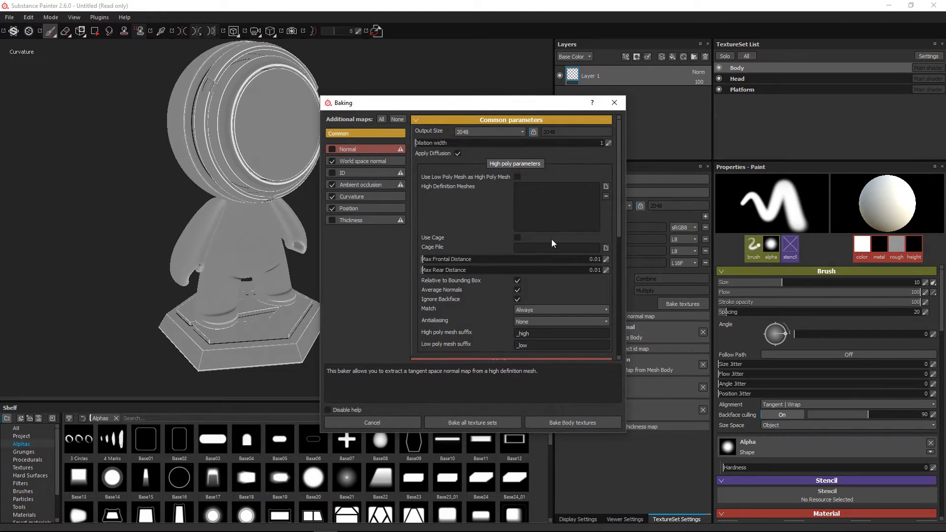
drag(454, 104, 305, 97)
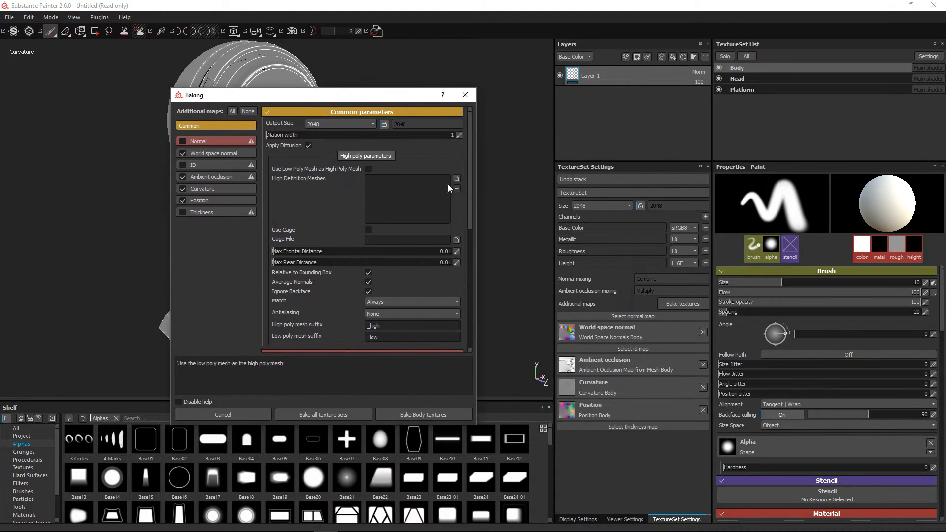
Try out Use Low Poly Mesh as High Poly Mesh in the common parameters, check the World space normal baker, and turn the option off again
click(370, 168)
drag(270, 97, 469, 117)
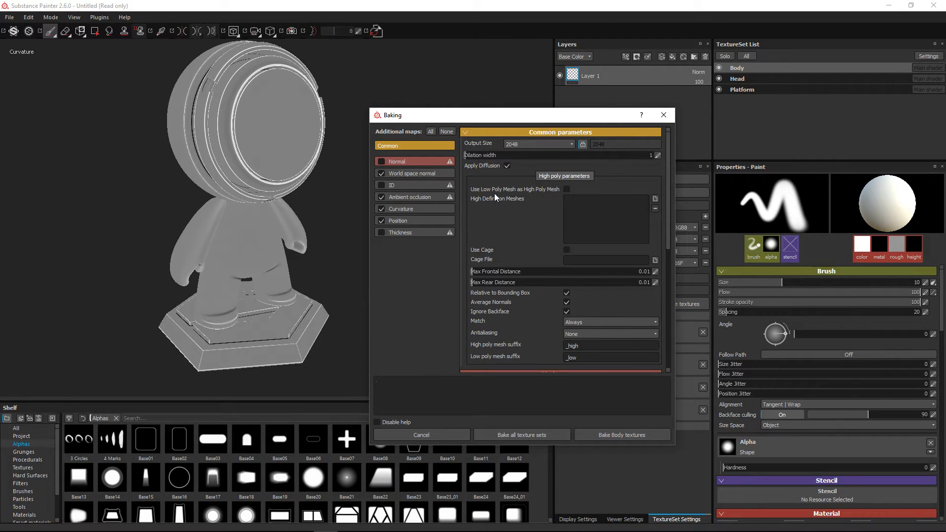
click(567, 189)
click(409, 176)
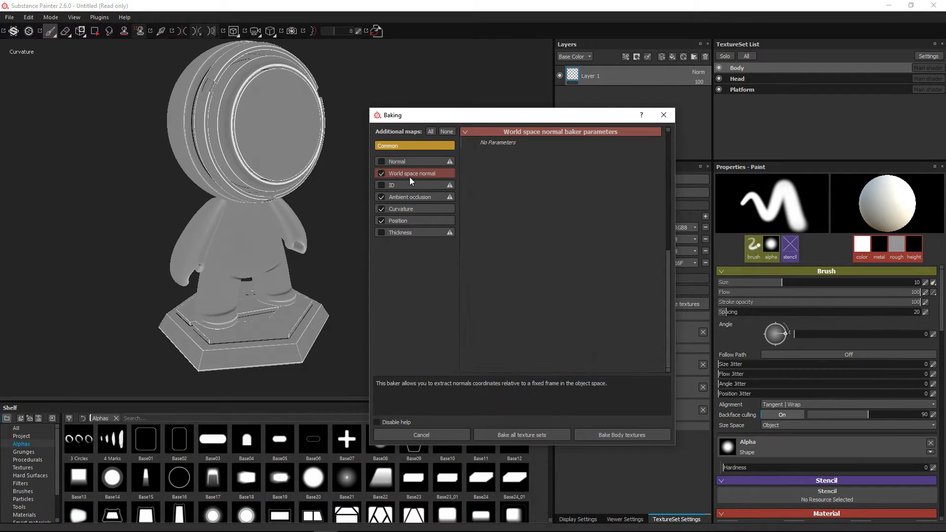
click(418, 146)
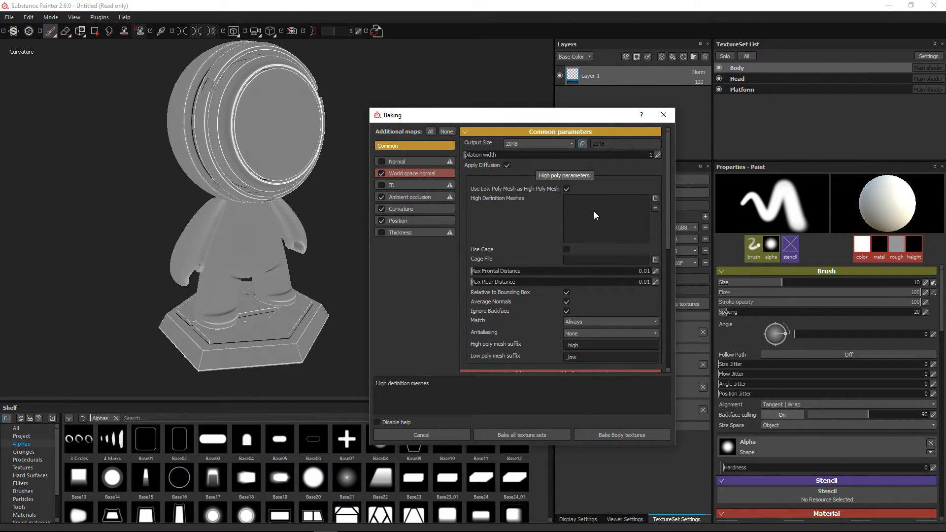
drag(500, 116, 346, 101)
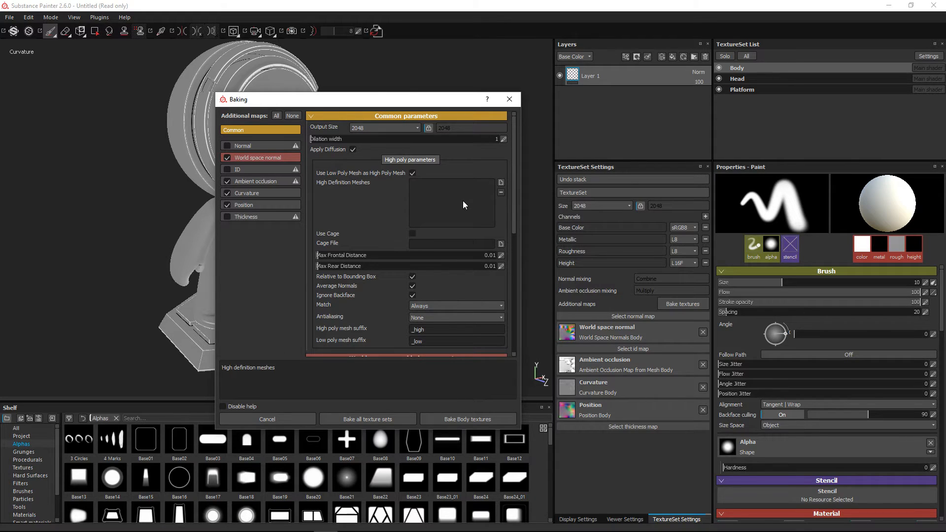
click(412, 172)
drag(370, 101, 499, 104)
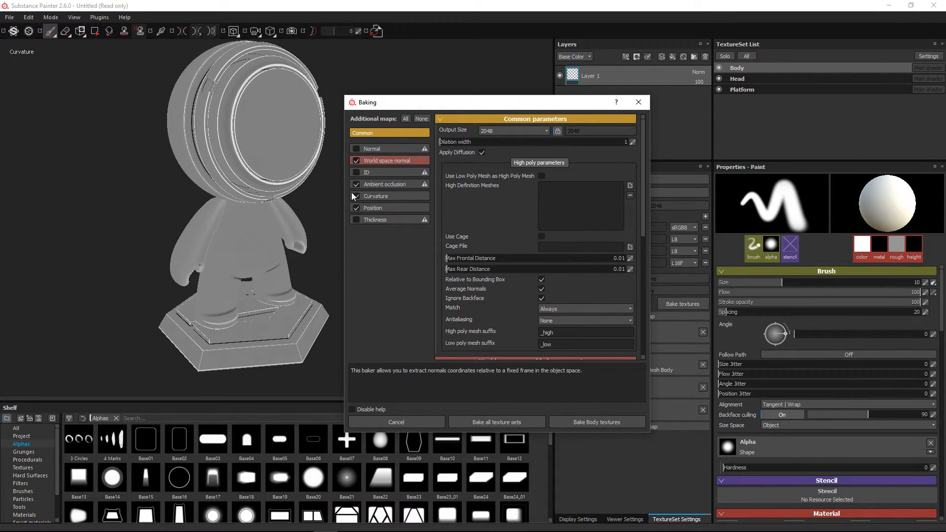
Set the Curvature baker's algorithm to Per Vertex for the Body texture set
click(380, 196)
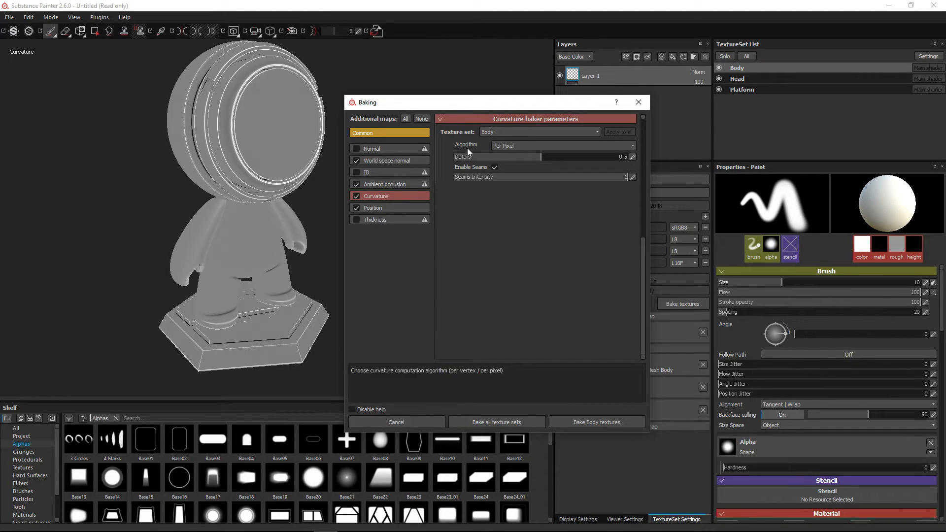
click(524, 147)
click(508, 155)
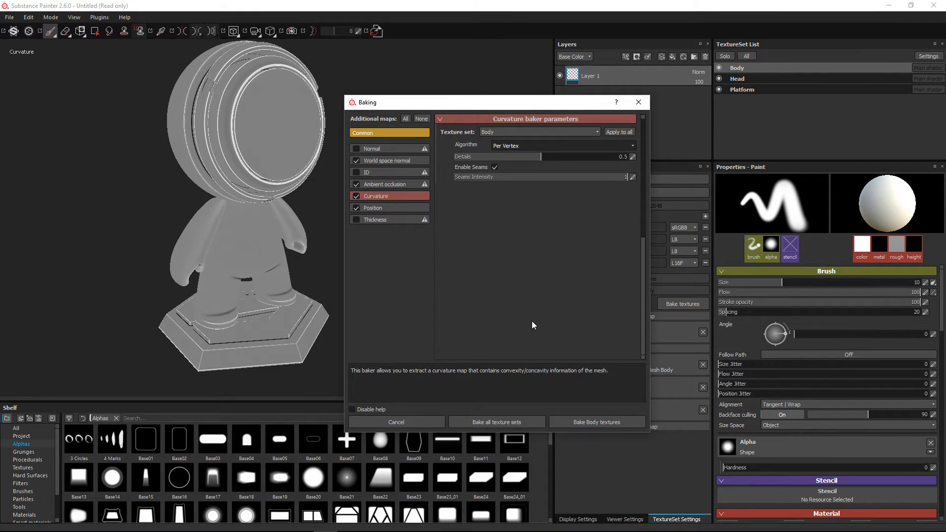
Try the Per Pixel algorithm in the Curvature baker for the Body texture set, and switch back to Per Vertex
click(527, 145)
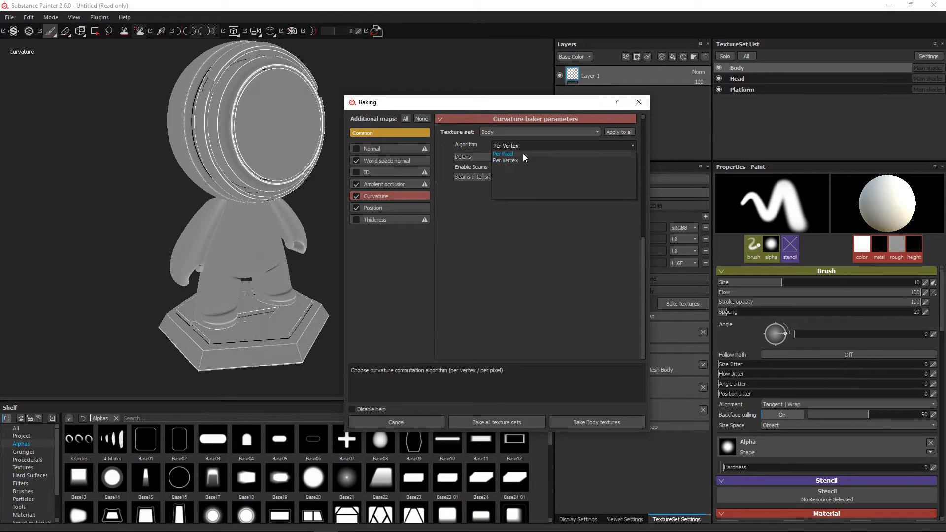
click(508, 154)
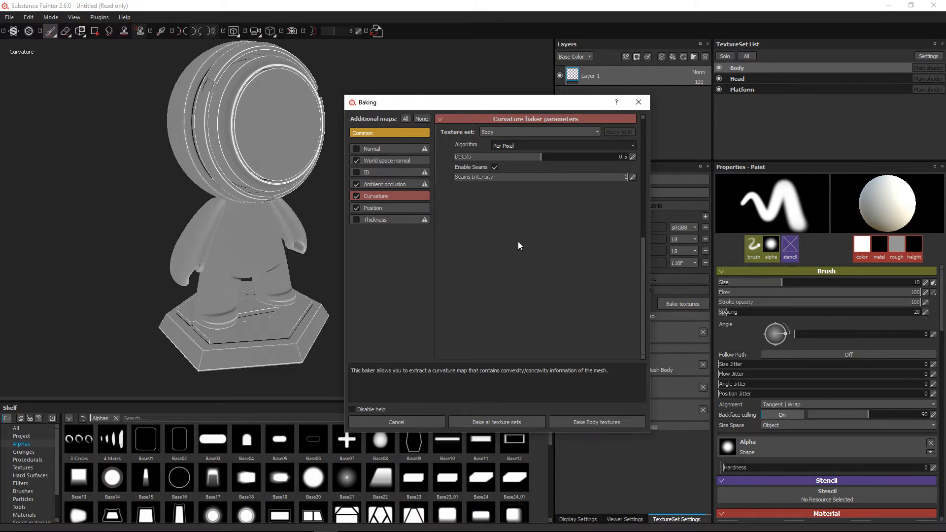
click(512, 145)
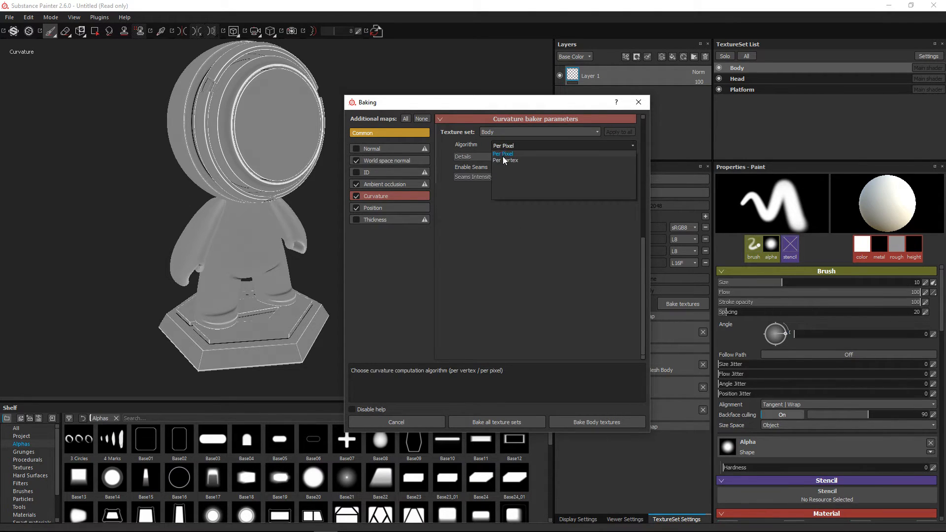
click(503, 157)
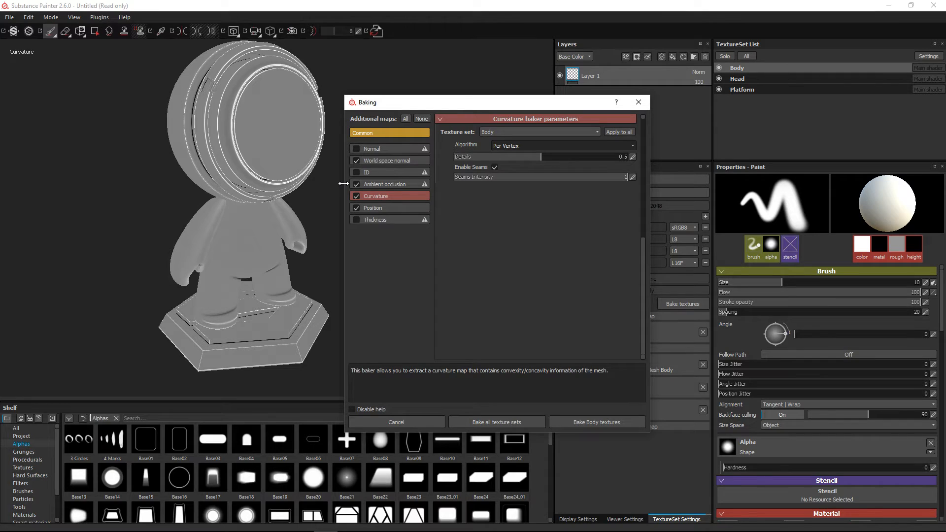
Toggle Use Low Poly Mesh as High Poly Mesh on and off in the common parameters, and cancel the baking settings
click(402, 134)
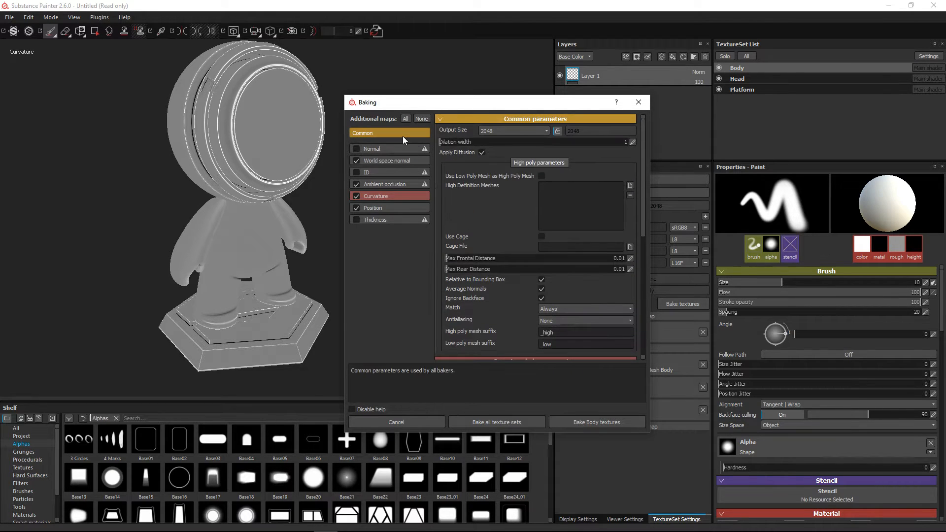
click(540, 176)
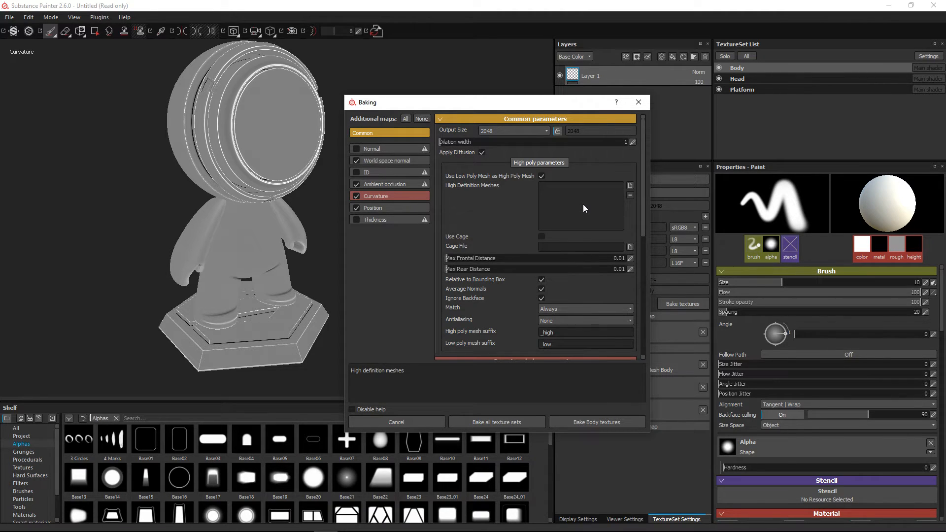
click(541, 177)
click(424, 422)
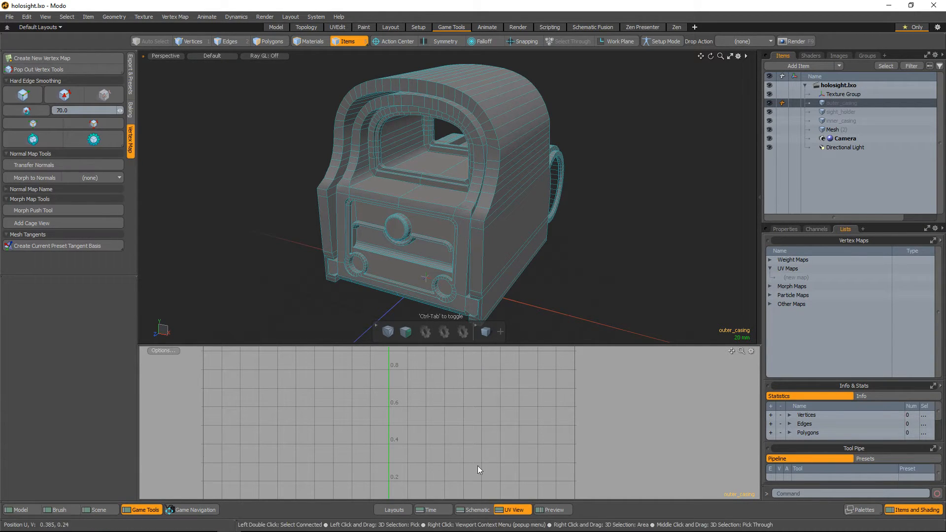
In Modo, hide the UV view, examine the holosight model from several sides, and clear the item selection
click(519, 510)
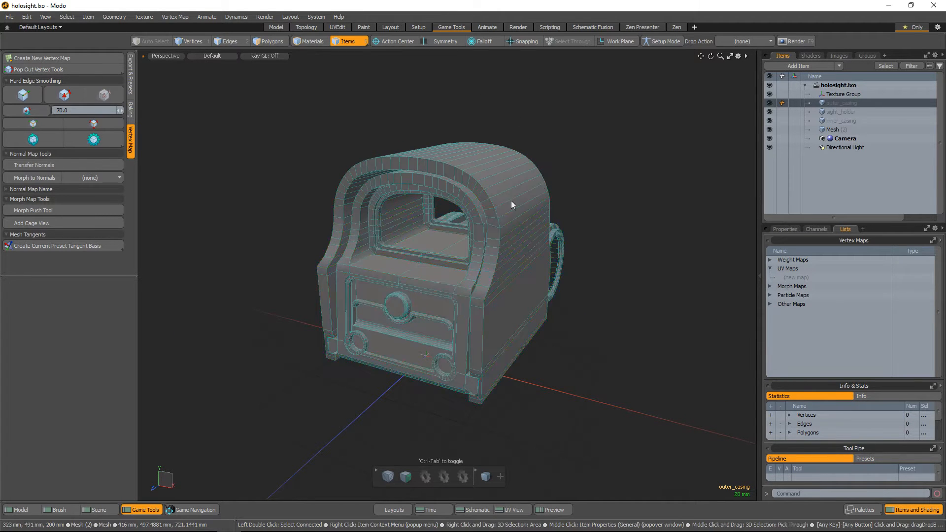
alt+drag(510, 200, 532, 271)
scroll(551, 261, up, 2)
click(790, 229)
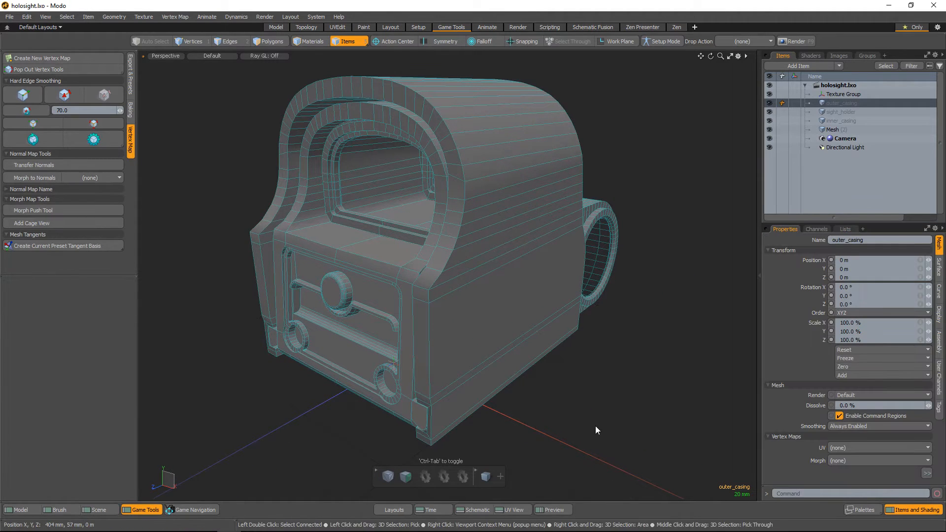
alt+drag(597, 428, 517, 332)
alt+right_drag(517, 332, 547, 354)
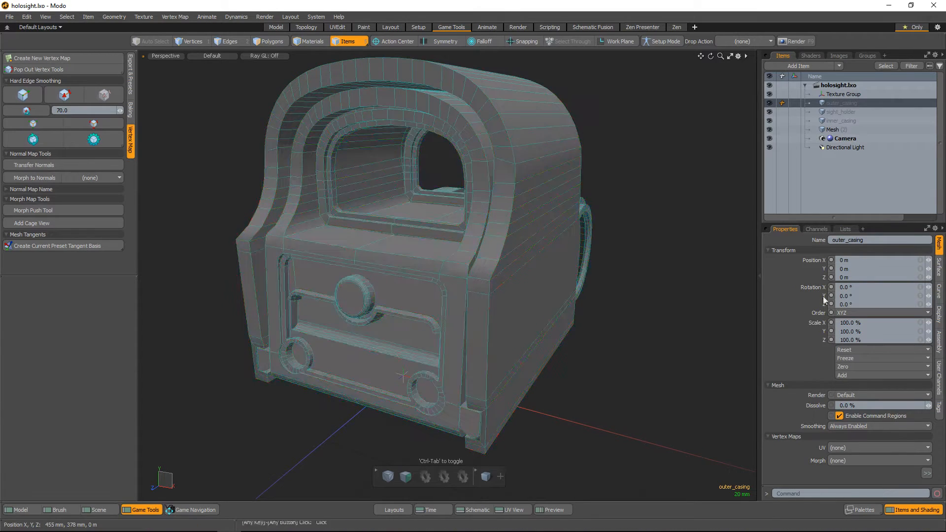
alt+drag(690, 331, 542, 357)
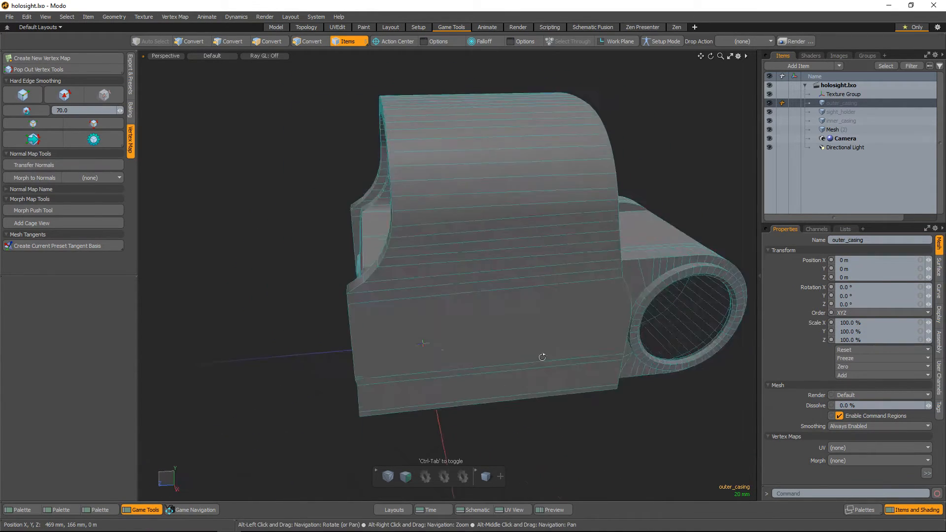
ctrl+alt+drag(626, 352, 521, 335)
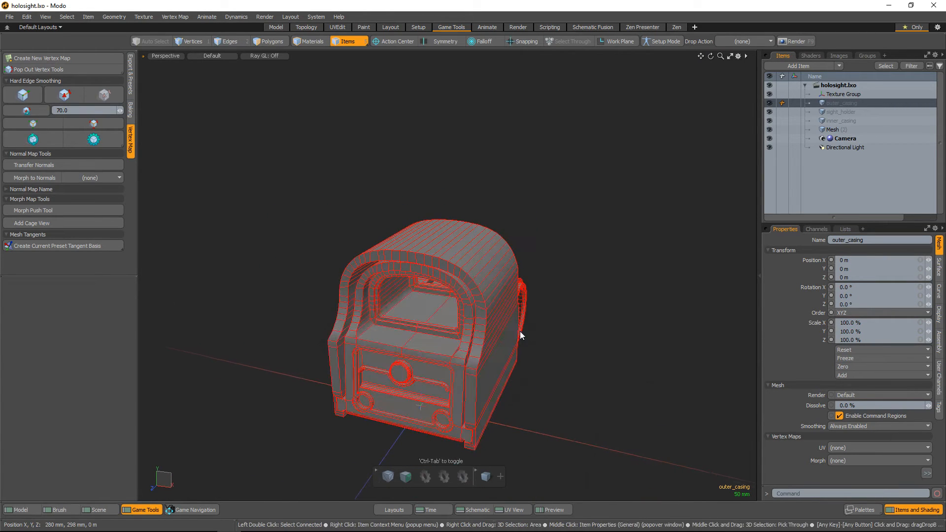
click(519, 331)
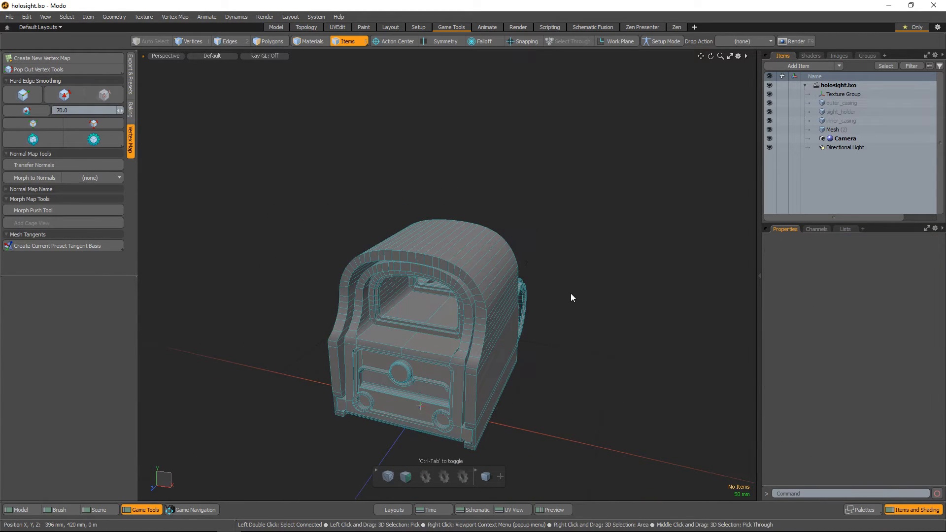
alt+drag(602, 231, 536, 301)
Inspect the combined Mesh item's separate pieces by selecting connected polygons, including the window frame and outer casing, and clear the selection
click(833, 130)
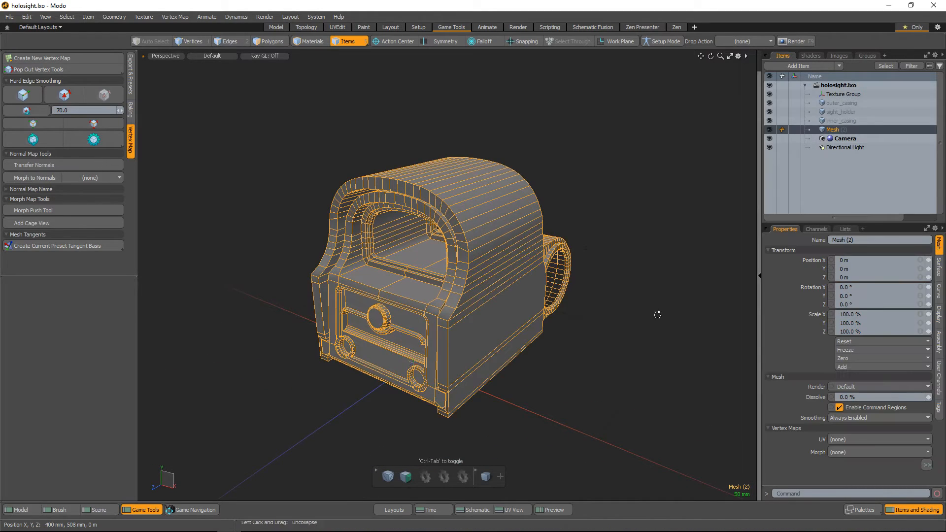
alt+drag(655, 313, 546, 342)
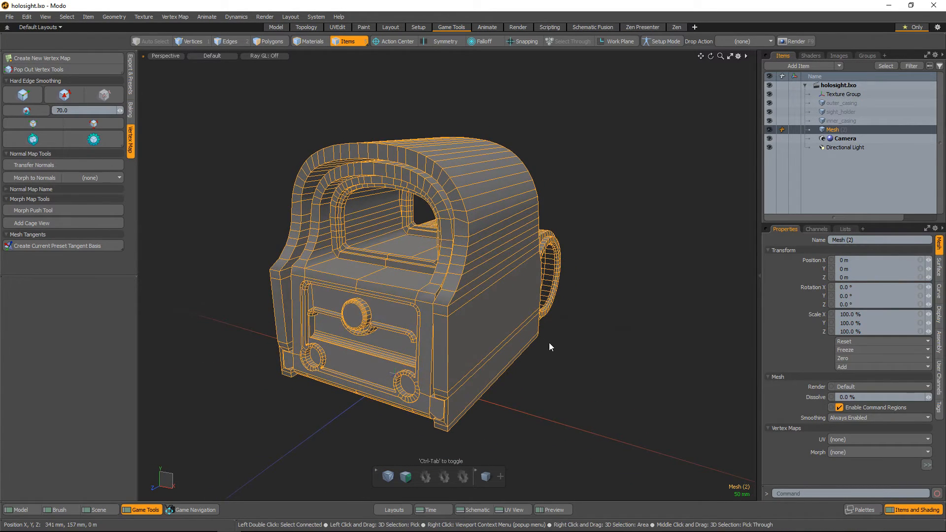
key(3)
scroll(539, 282, up, 3)
alt+drag(540, 282, 564, 260)
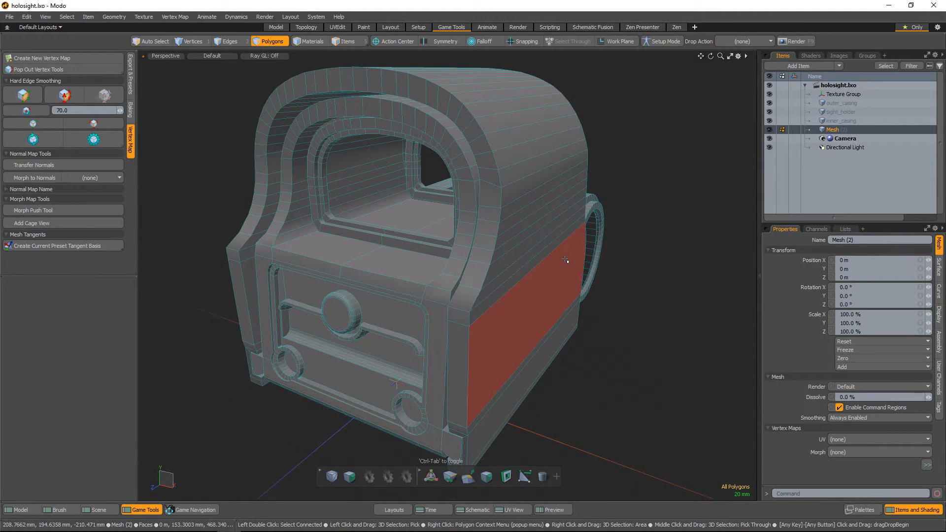
double_click(517, 119)
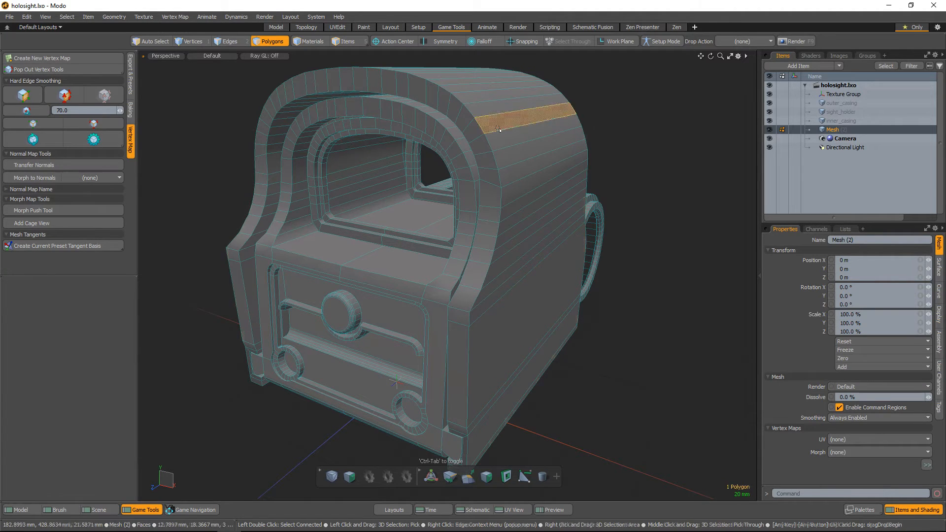
double_click(463, 163)
double_click(324, 156)
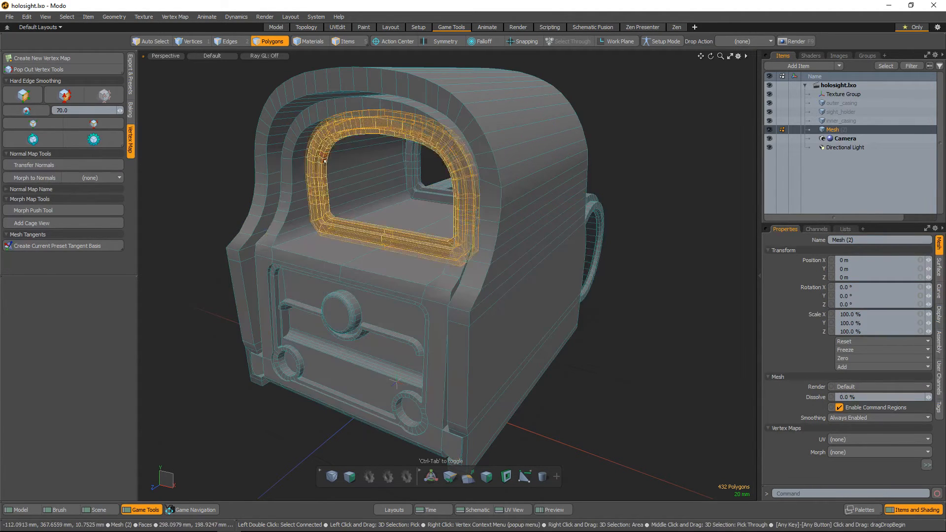
double_click(397, 294)
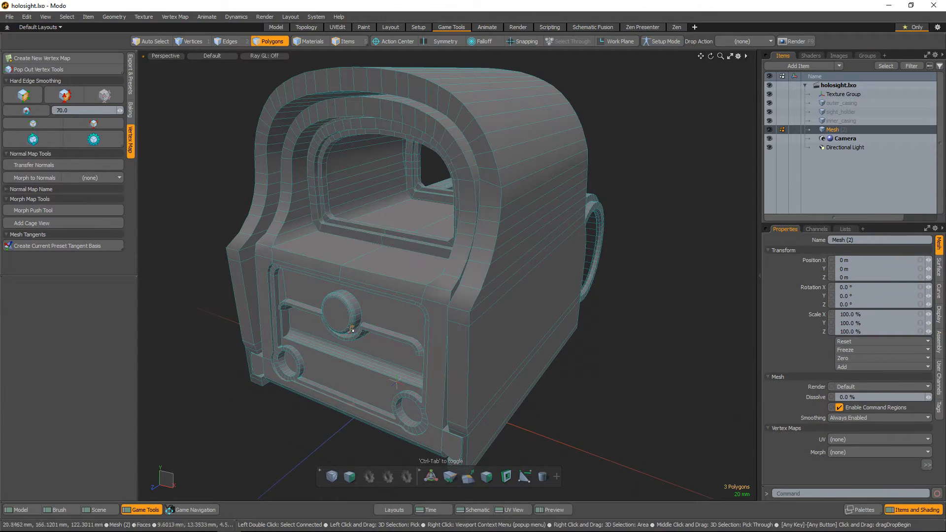
double_click(413, 251)
double_click(466, 196)
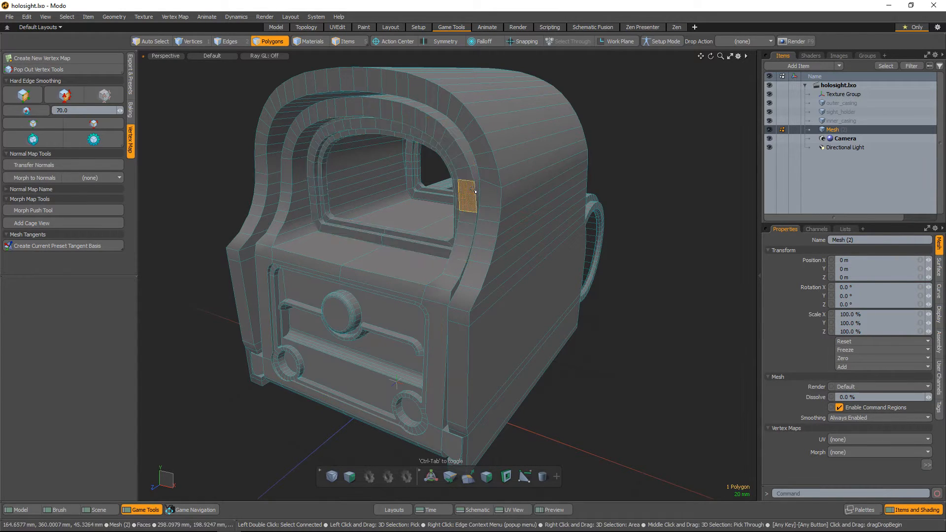
double_click(508, 194)
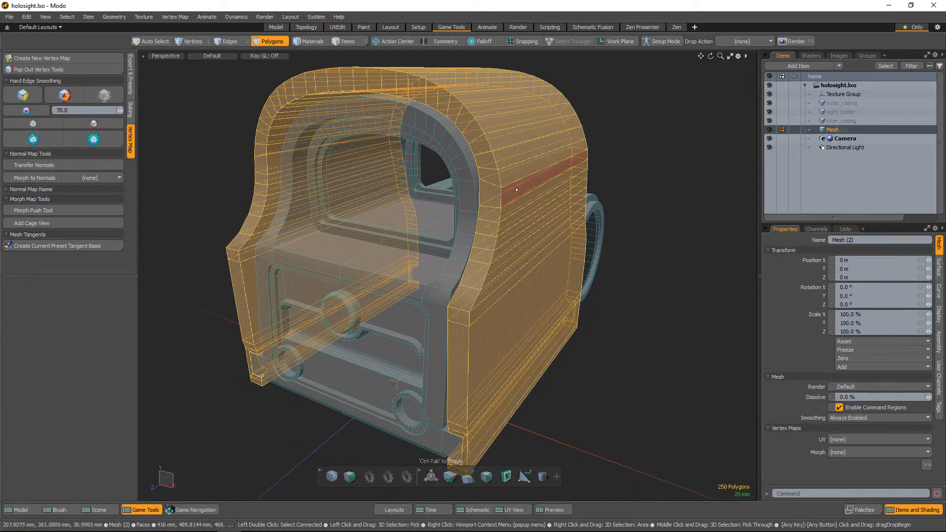
click(665, 190)
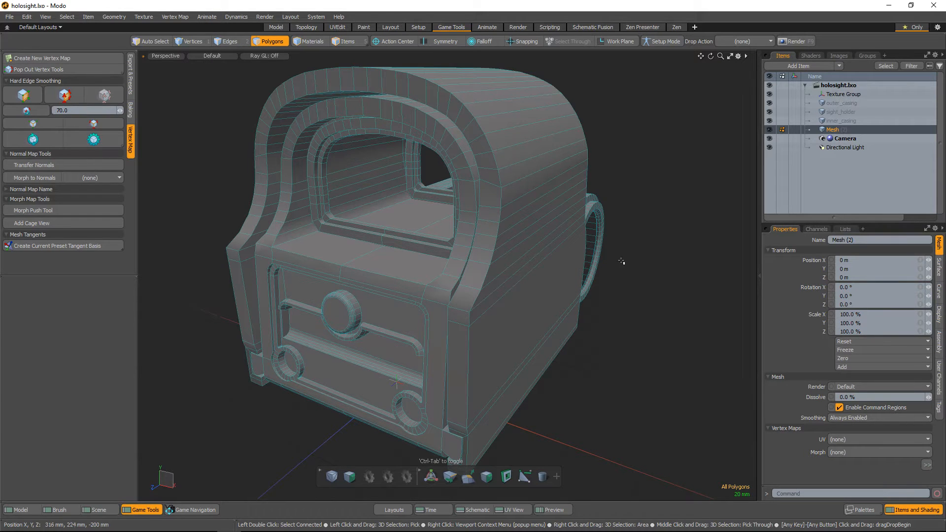
Show the UV view again below the holosight model in the 3D viewport
alt+drag(598, 274, 413, 266)
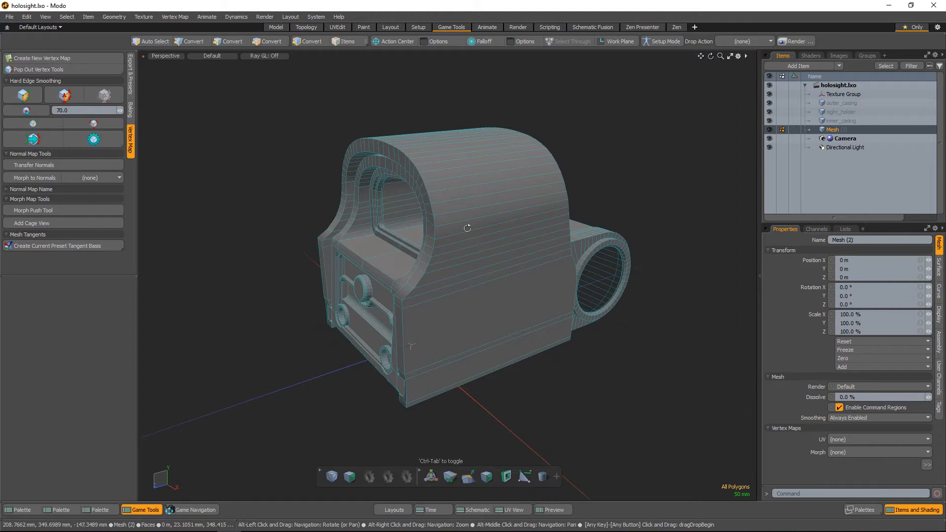
alt+drag(407, 265, 487, 245)
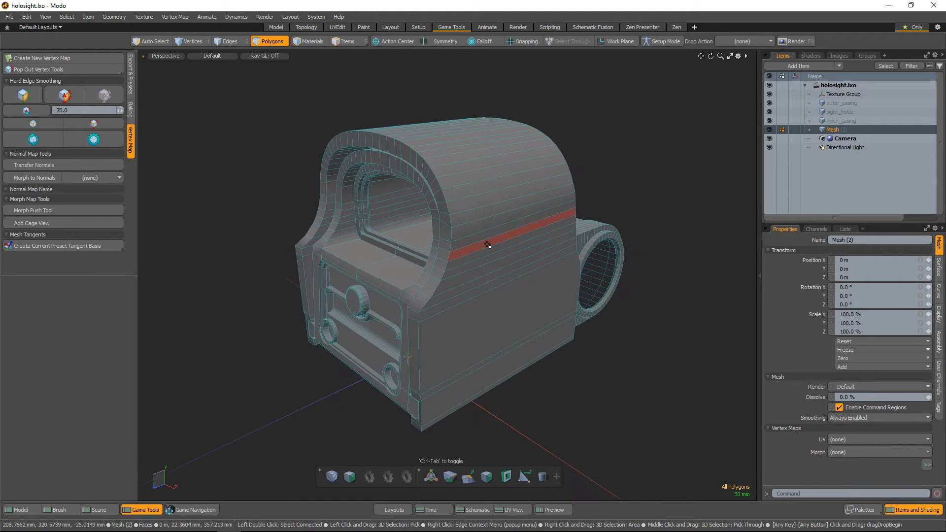
click(526, 512)
alt+drag(496, 294, 416, 108)
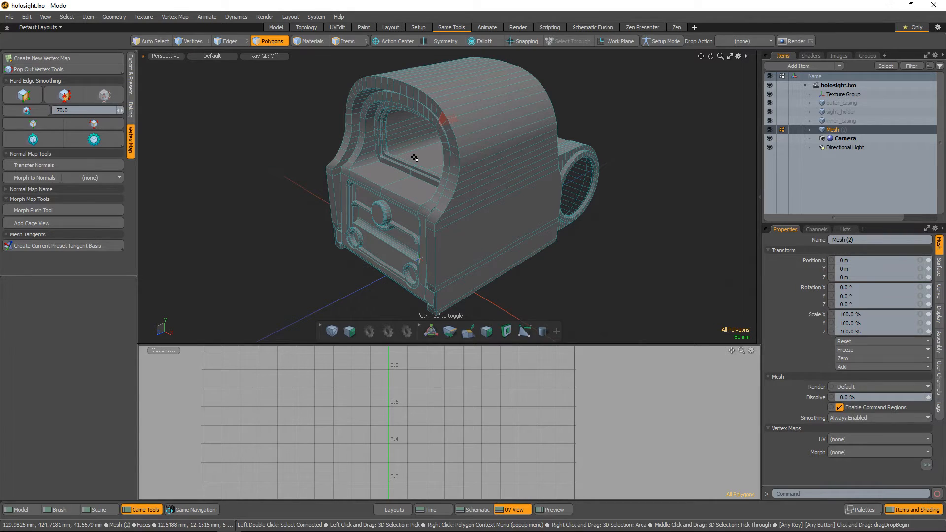
Delete the outer_casing, sight_holder and inner_casing items and save the scene incrementally
click(831, 118)
shift+click(839, 102)
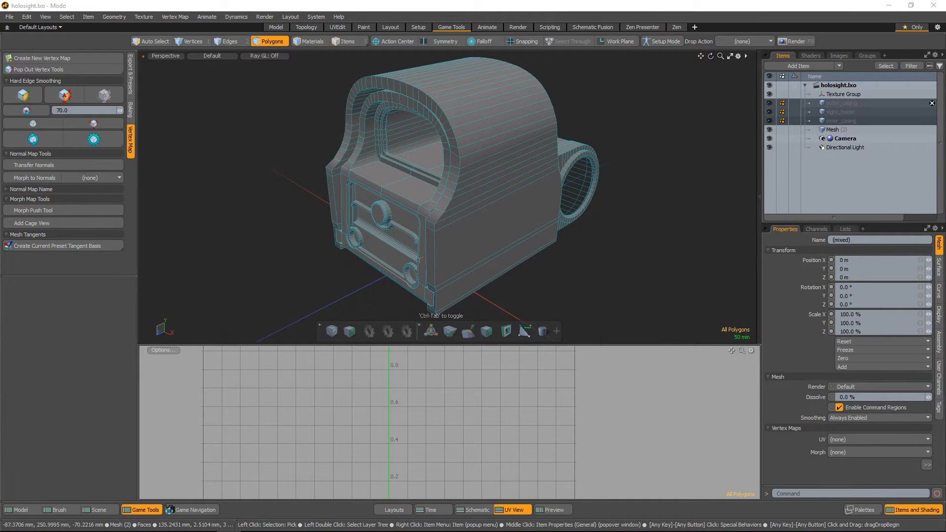
key(Delete)
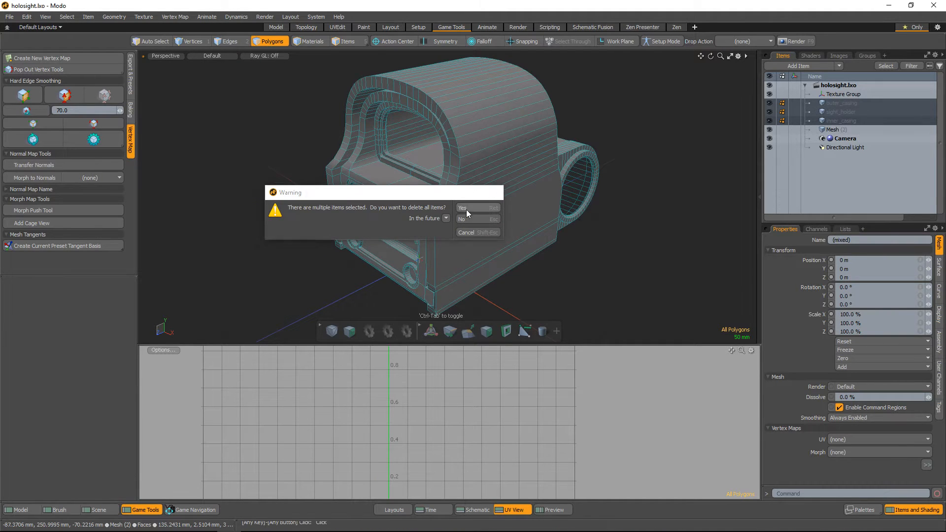
click(466, 208)
click(9, 17)
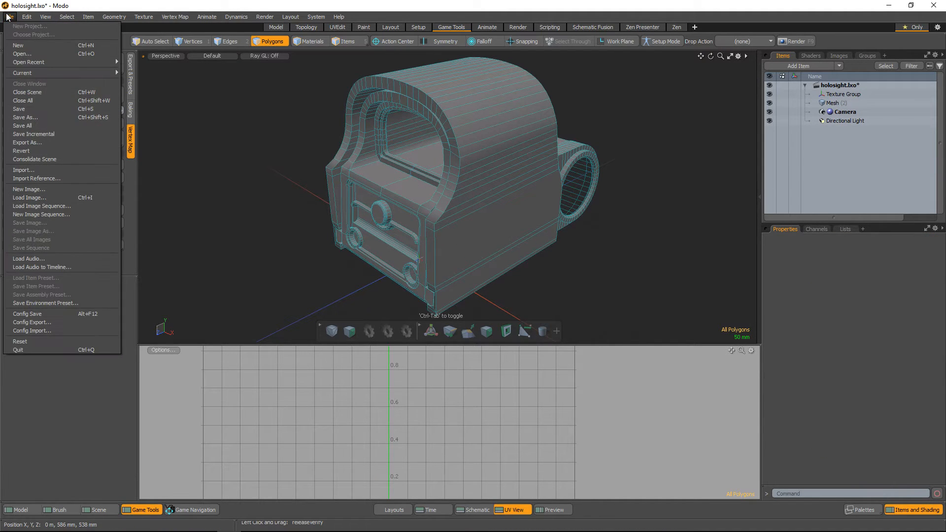
click(52, 134)
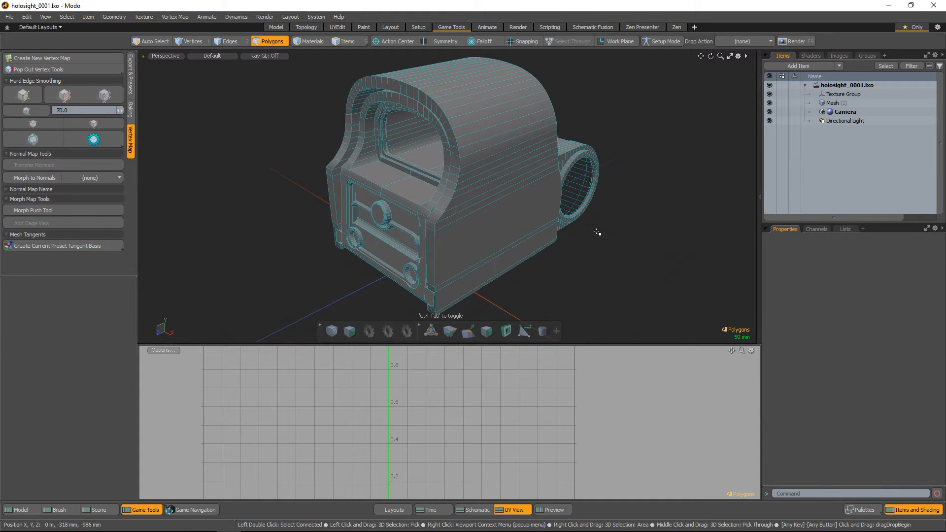
Cut all polygons except the outer casing shell from the combined mesh and paste them into a new mesh item
click(840, 103)
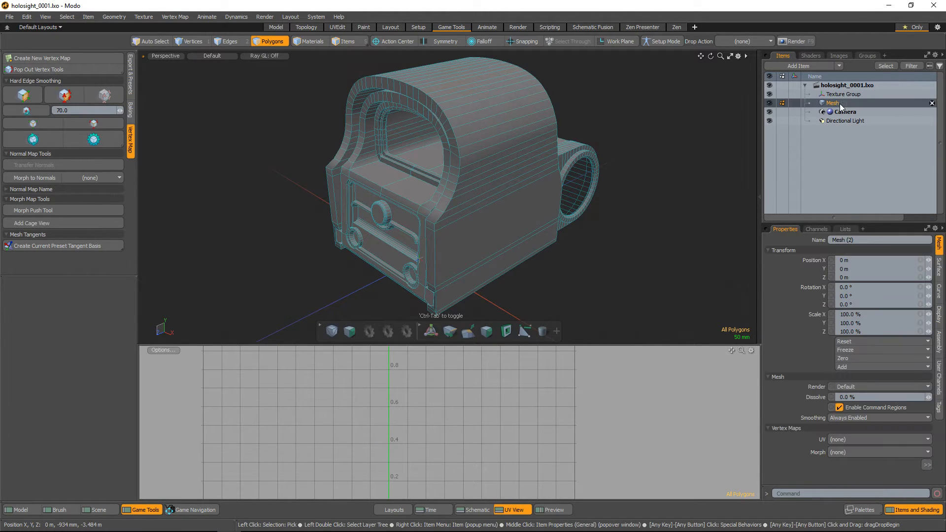
double_click(527, 222)
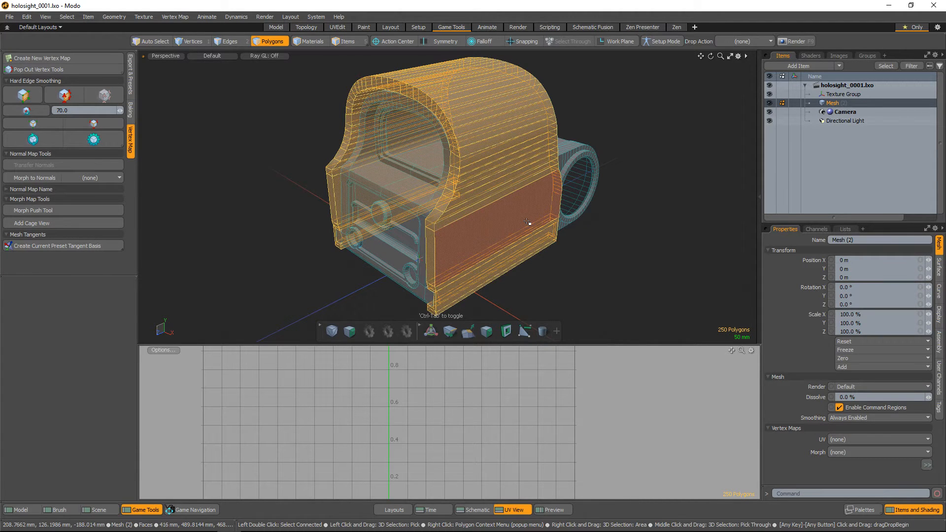
key(bracketleft)
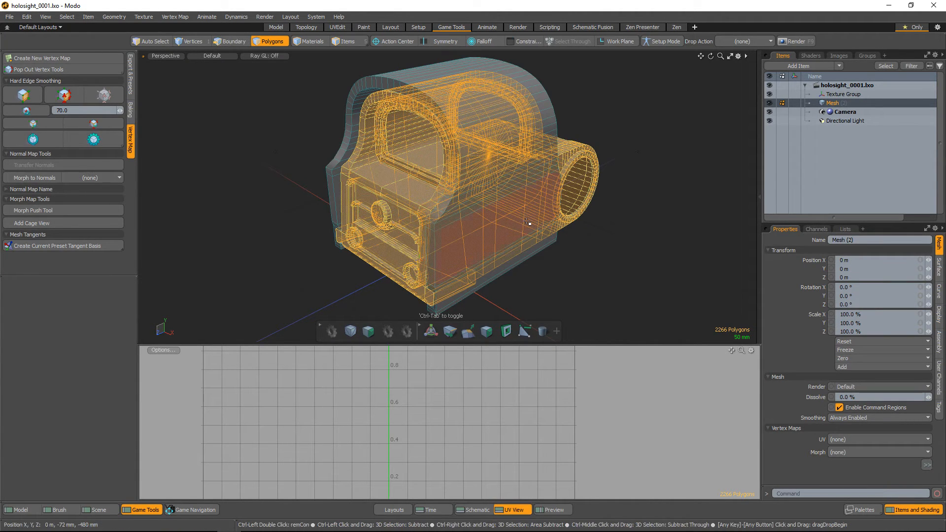
key(Delete)
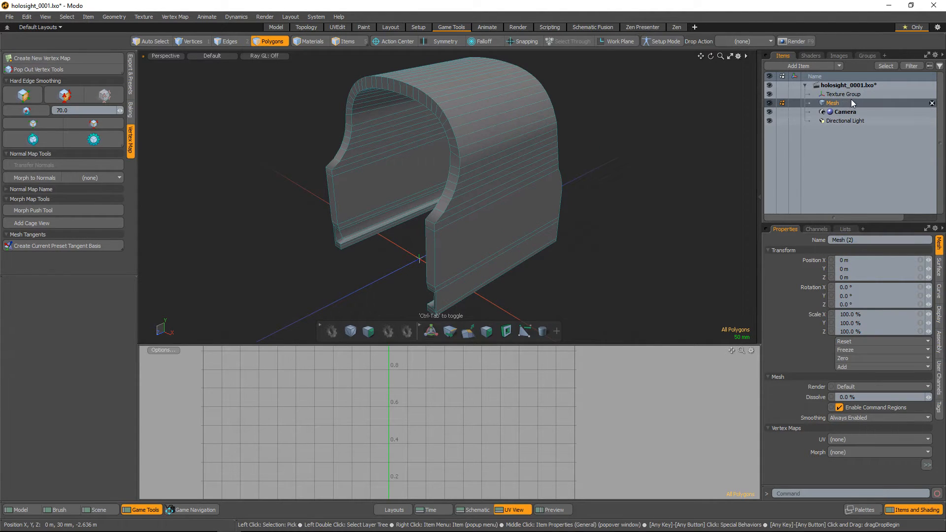
key(n)
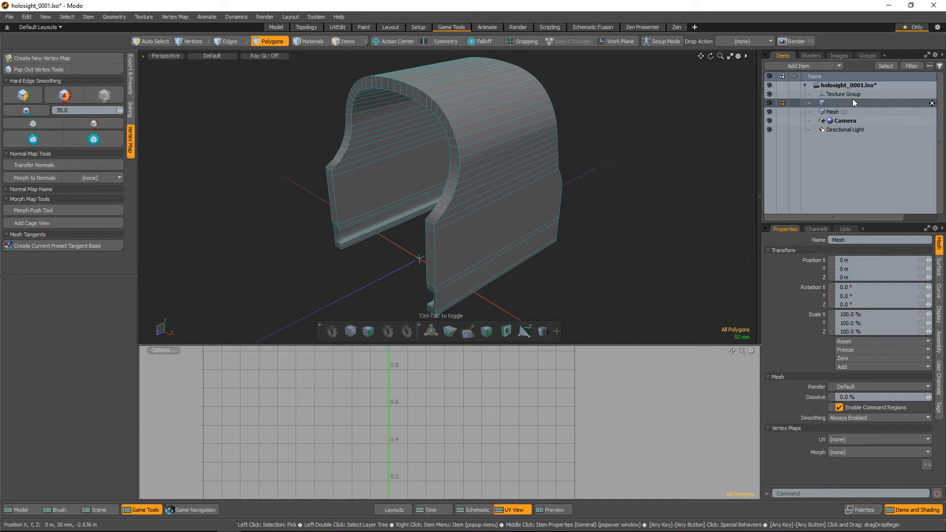
key(ctrl)
key(ctrl+v)
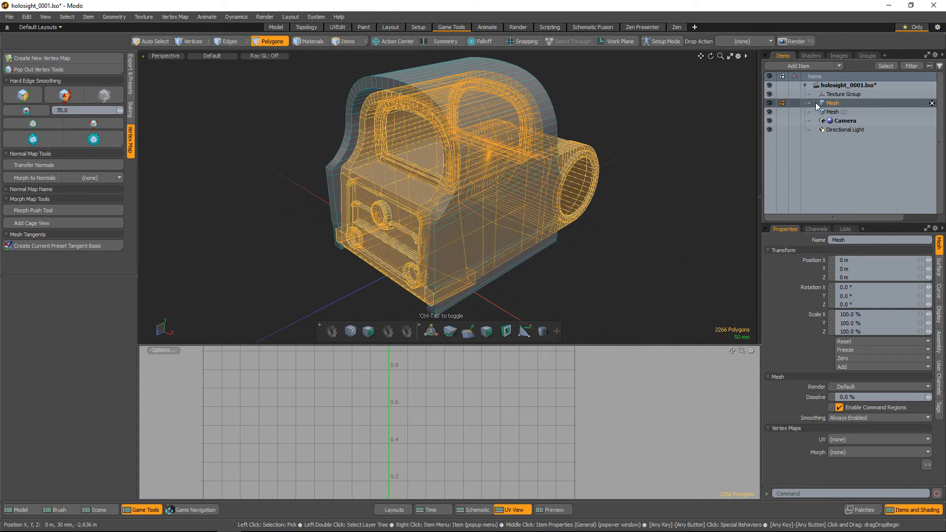
Hide the first Mesh item and select the second Mesh item, which holds the outer casing
click(769, 103)
click(832, 112)
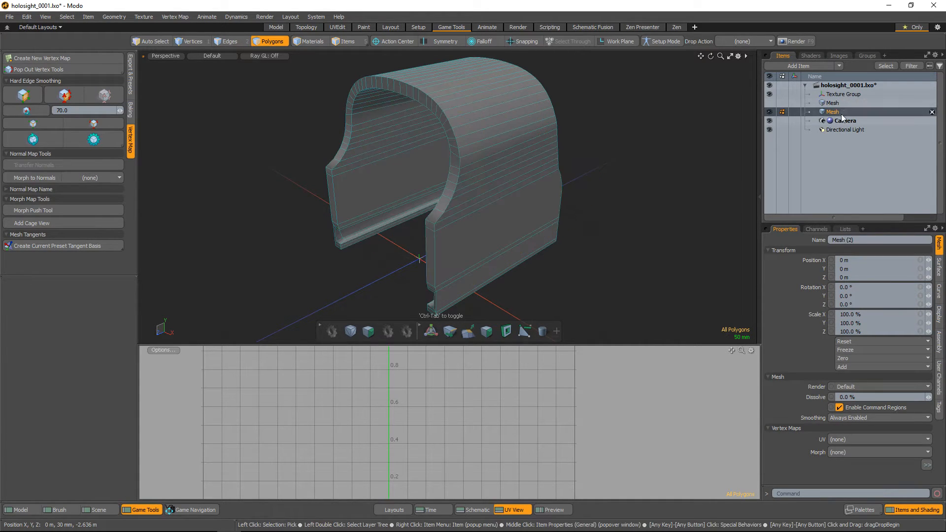
alt+drag(577, 165, 625, 193)
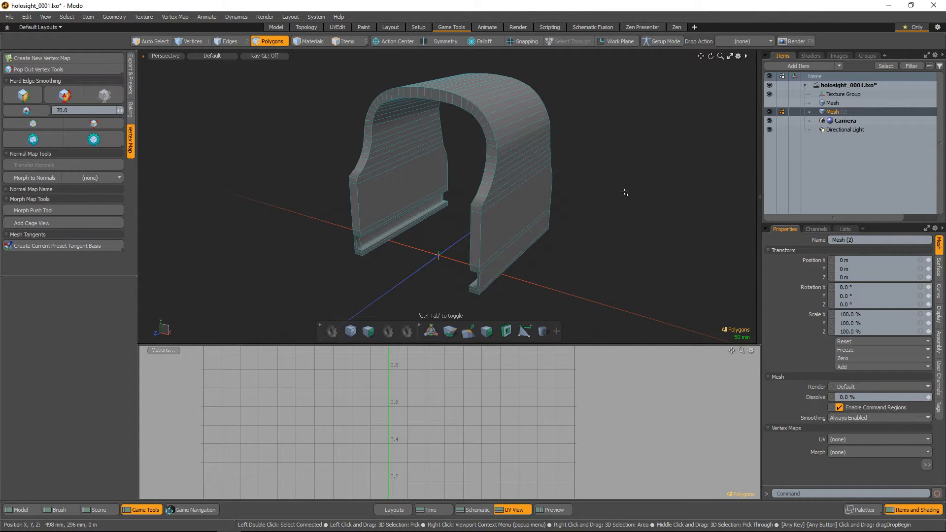
alt+scroll(535, 165, up, 4)
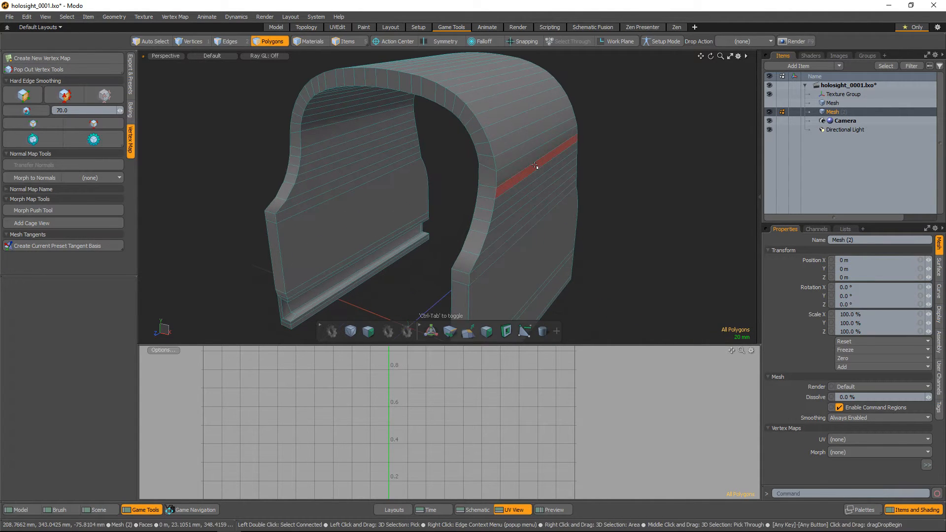
Examine the casing's front rim by selecting its outer and inner edge loops in edge mode, and clear the selection
key(2)
alt+drag(536, 166, 693, 199)
double_click(493, 139)
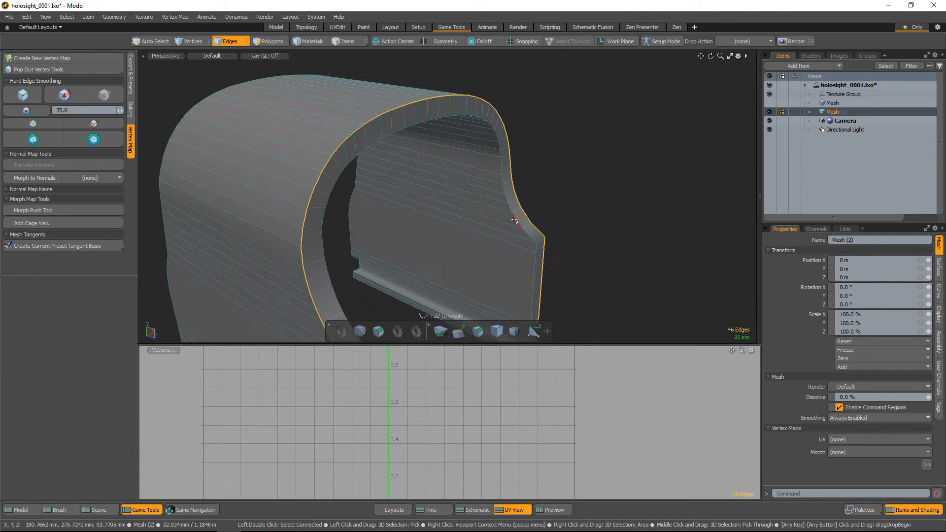
double_click(535, 230)
alt+drag(538, 226, 482, 197)
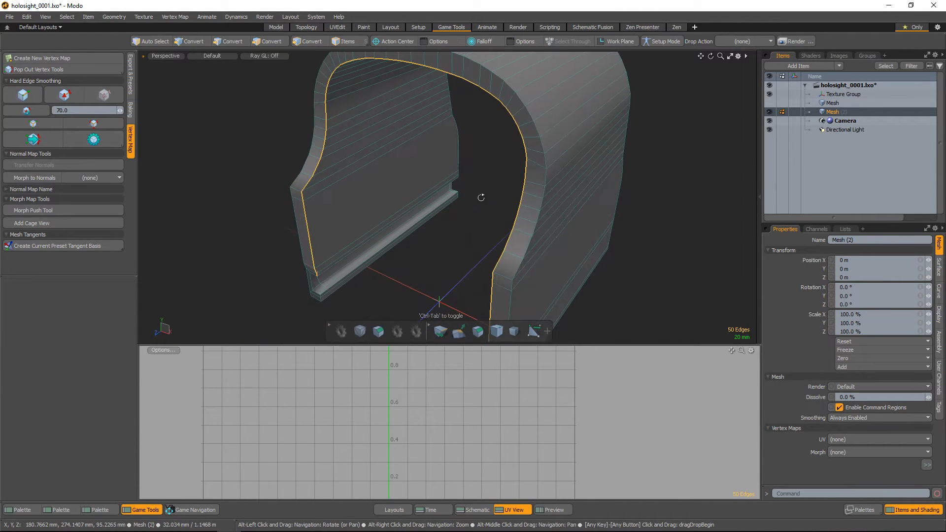
shift+double_click(542, 130)
alt+drag(543, 130, 568, 213)
click(692, 178)
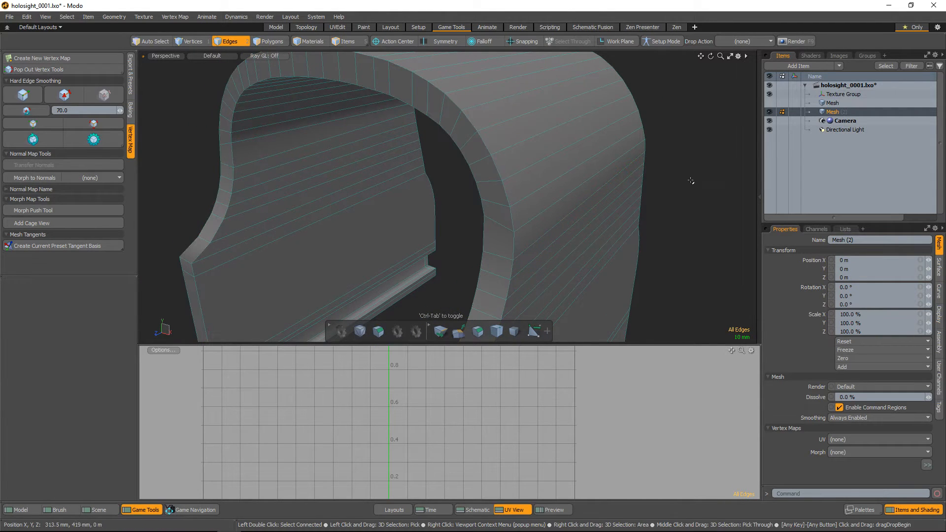
Select the outer and inner edge loops of the casing's front rim together
alt+right_drag(462, 122, 492, 147)
double_click(509, 207)
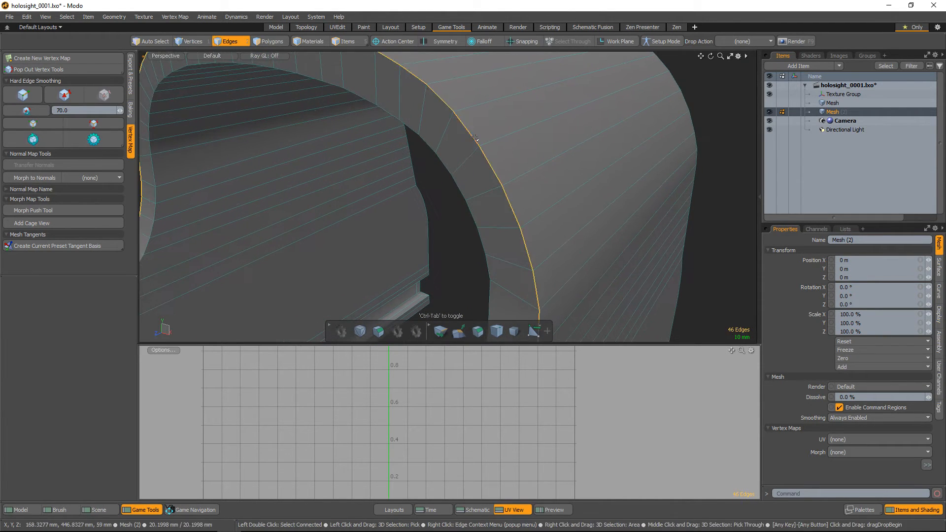
shift+double_click(473, 213)
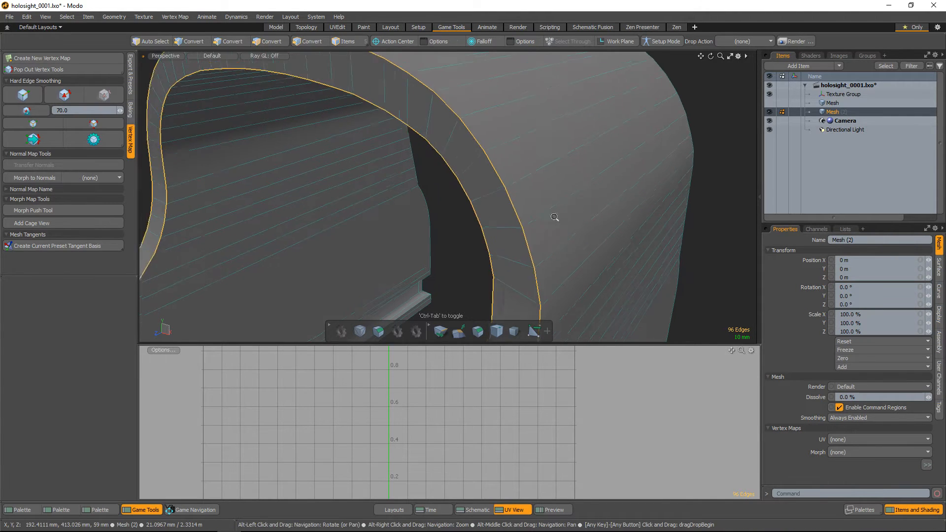
alt+right_drag(555, 218, 540, 212)
alt+drag(540, 213, 525, 202)
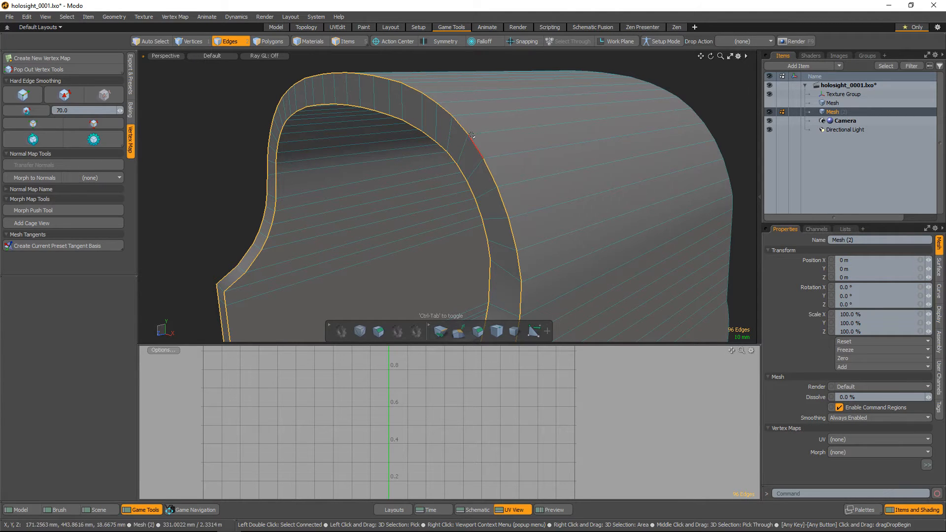
Examine two adjoining polygons at the front rim's corner and the edge they share, and clear the selection
scroll(487, 178, up, 5)
key(3)
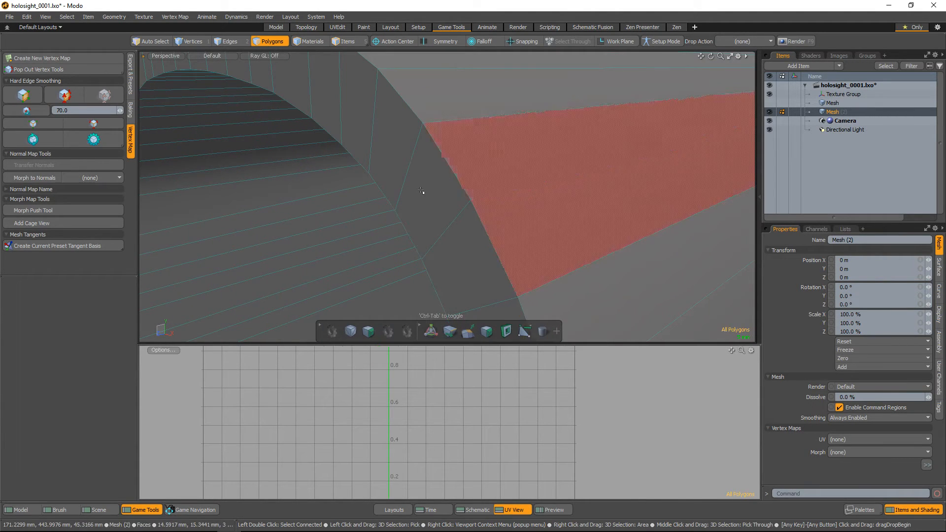
drag(422, 194, 485, 152)
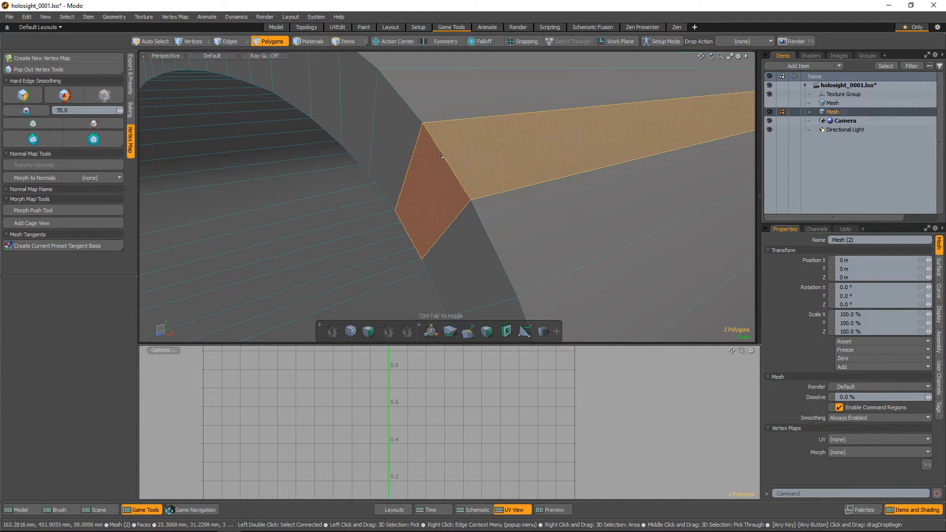
key(2)
click(450, 168)
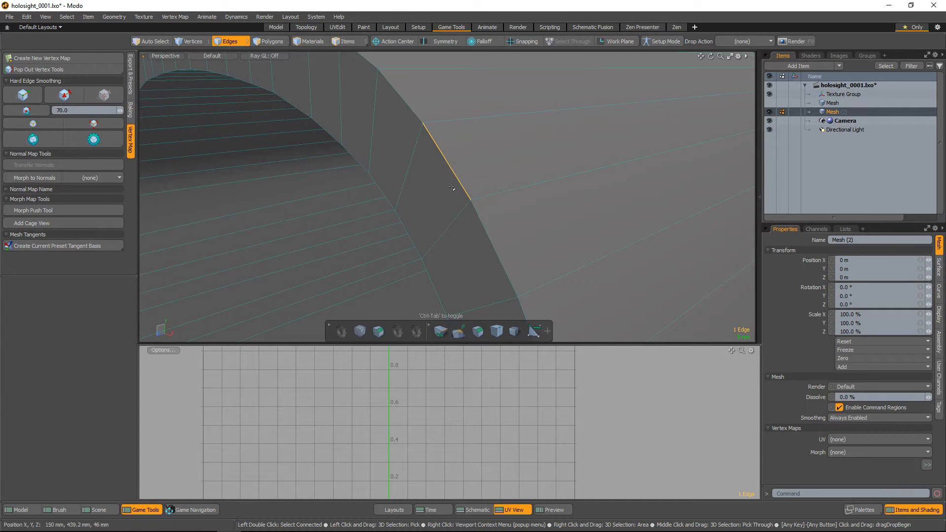
scroll(525, 178, down, 5)
alt+drag(525, 179, 542, 158)
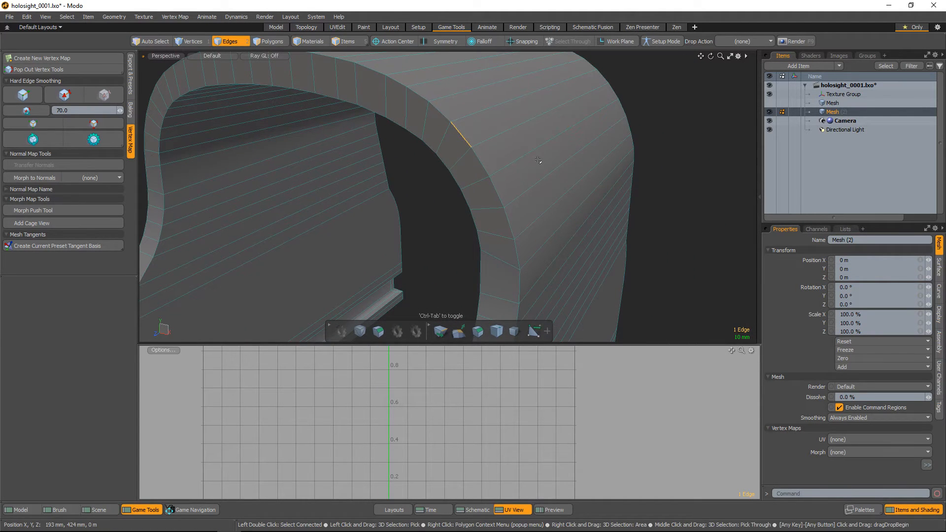
alt+drag(593, 182, 700, 217)
Delete the UV map listed above Texture and select the Texture UV map
click(845, 229)
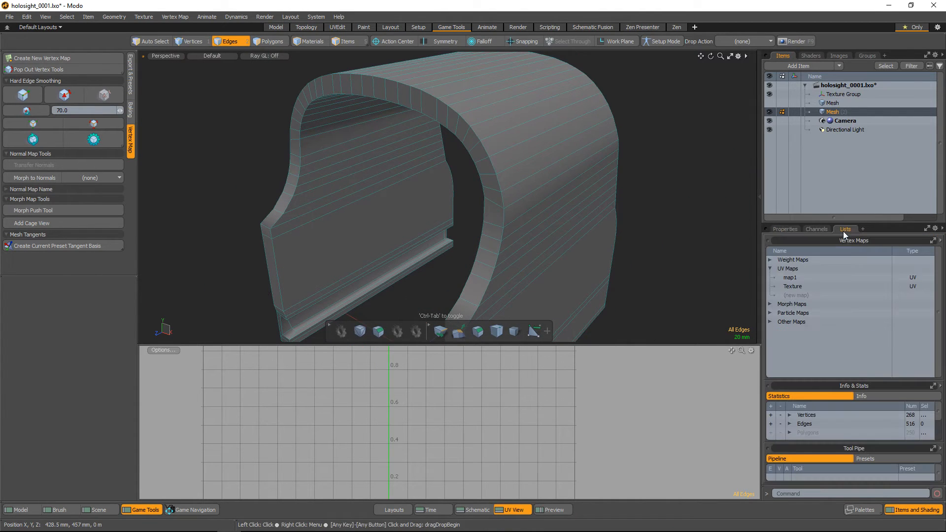
click(788, 277)
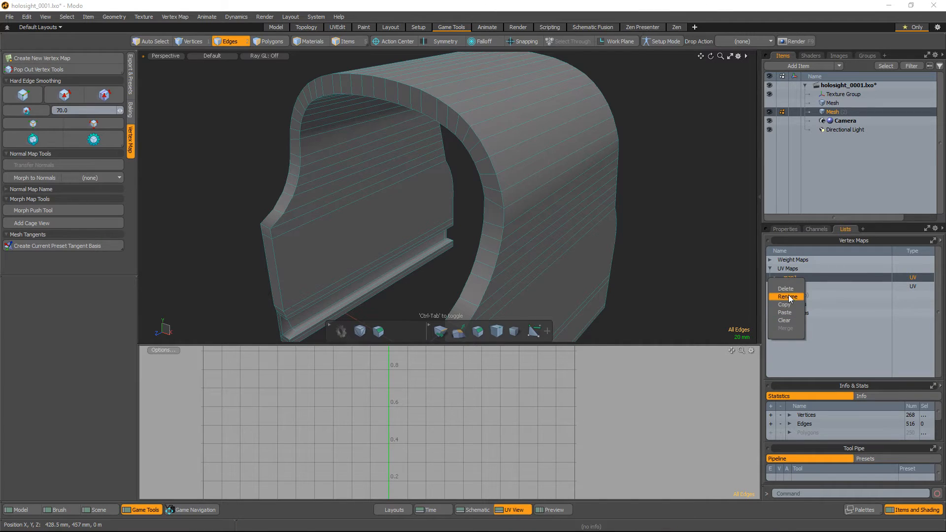
click(785, 289)
click(462, 215)
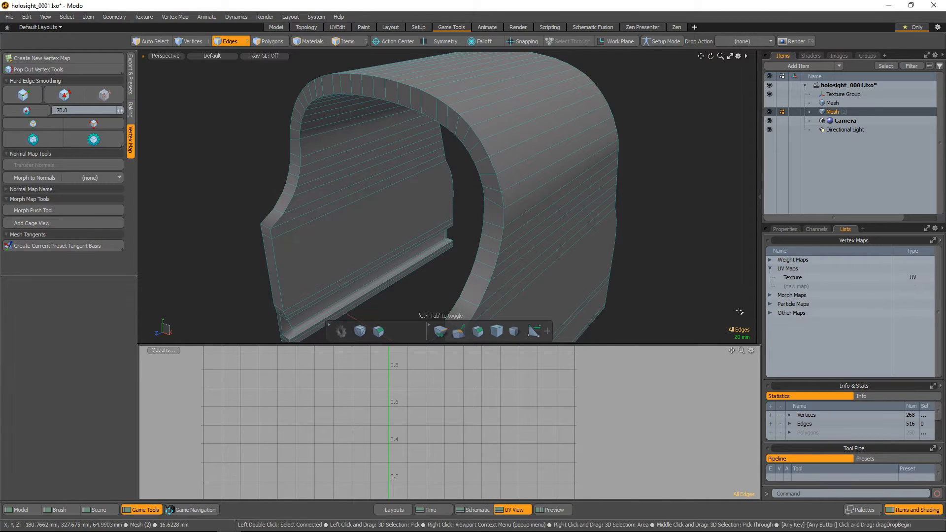
click(799, 279)
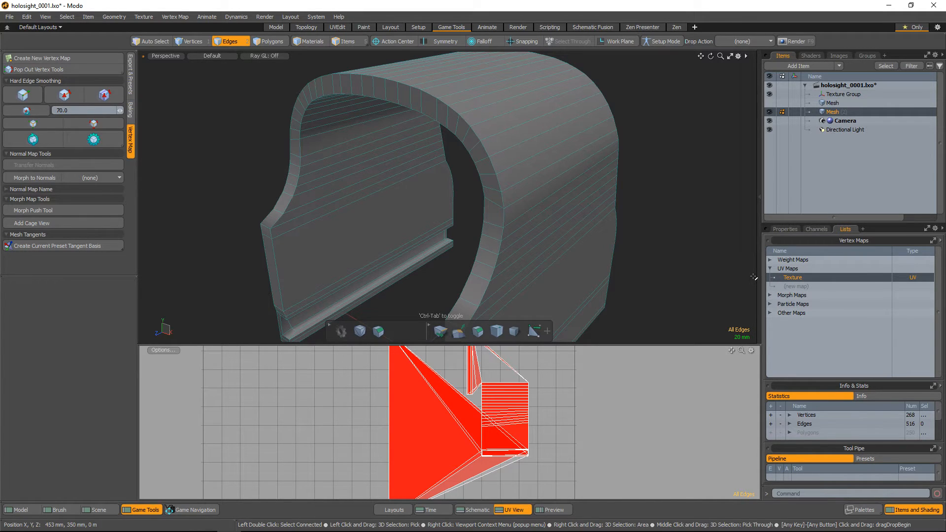
Select all hard edges of the outer casing mesh
scroll(612, 179, down, 2)
alt+shift+drag(612, 179, 596, 146)
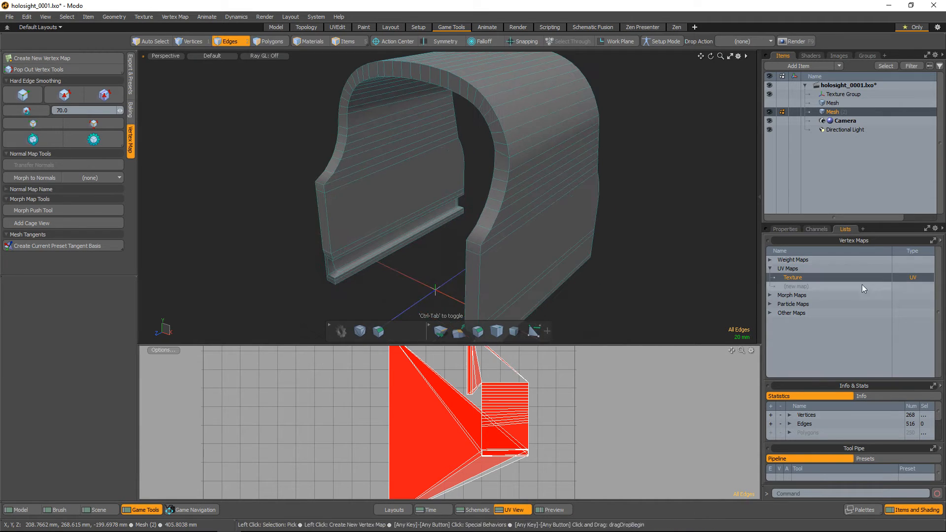
scroll(576, 200, down, 2)
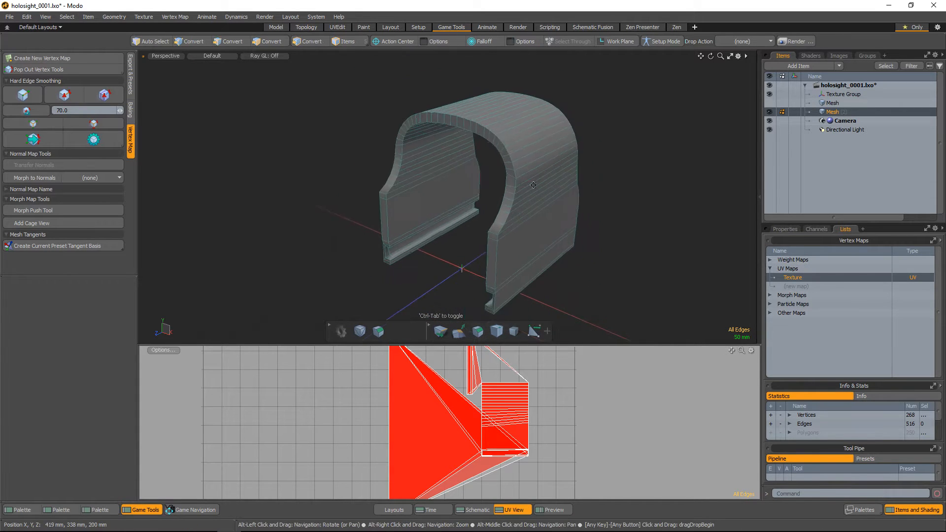
alt+drag(571, 197, 563, 187)
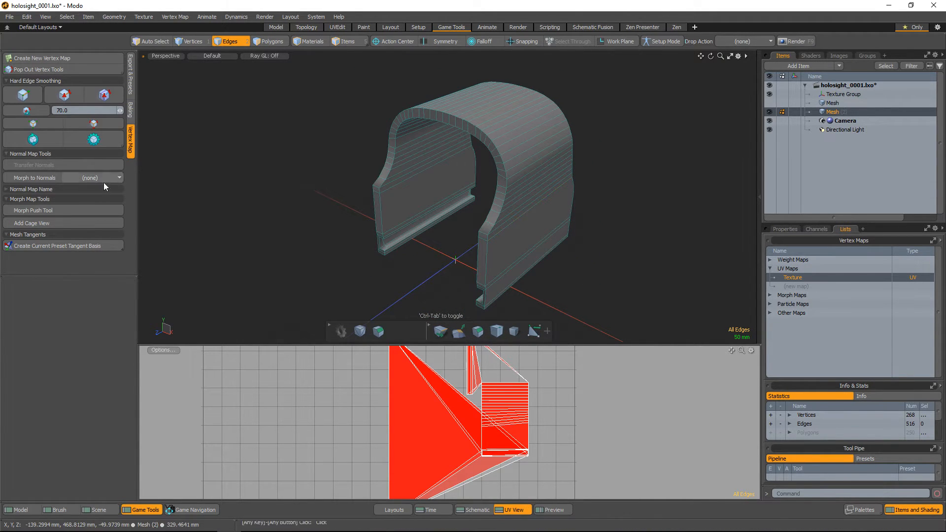
click(93, 124)
scroll(583, 157, up, 3)
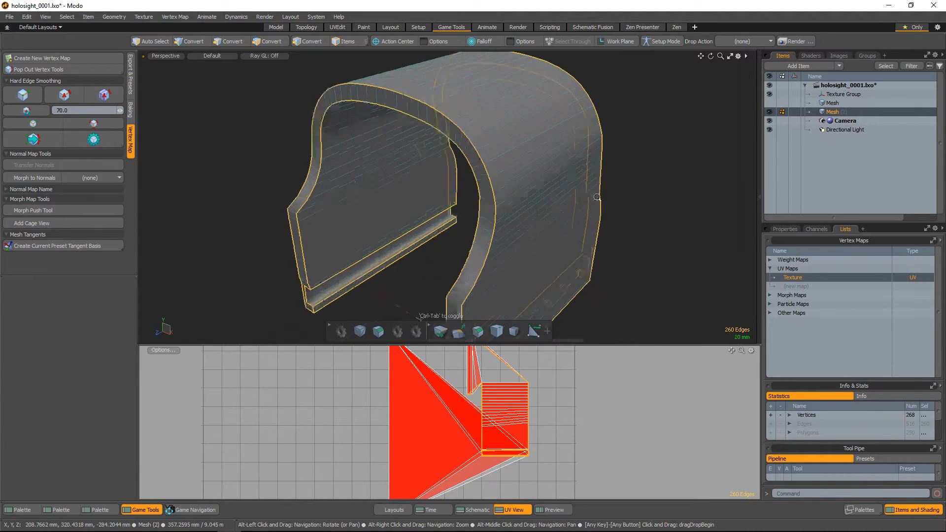
alt+drag(583, 159, 527, 170)
scroll(615, 188, down, 1)
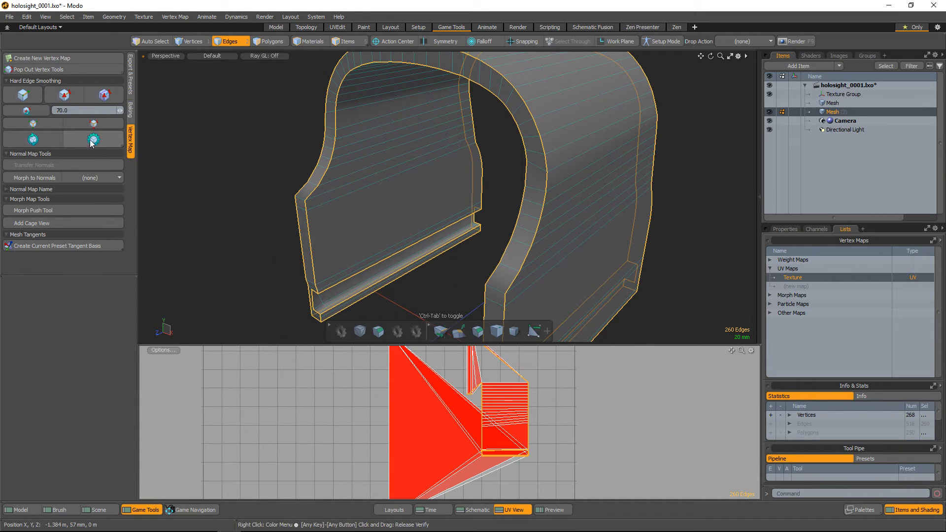
Add one cross edge on the front rim and one on the rear rim to the hard edge selection
scroll(591, 218, down, 2)
alt+drag(591, 218, 491, 159)
scroll(583, 176, up, 3)
scroll(460, 137, up, 3)
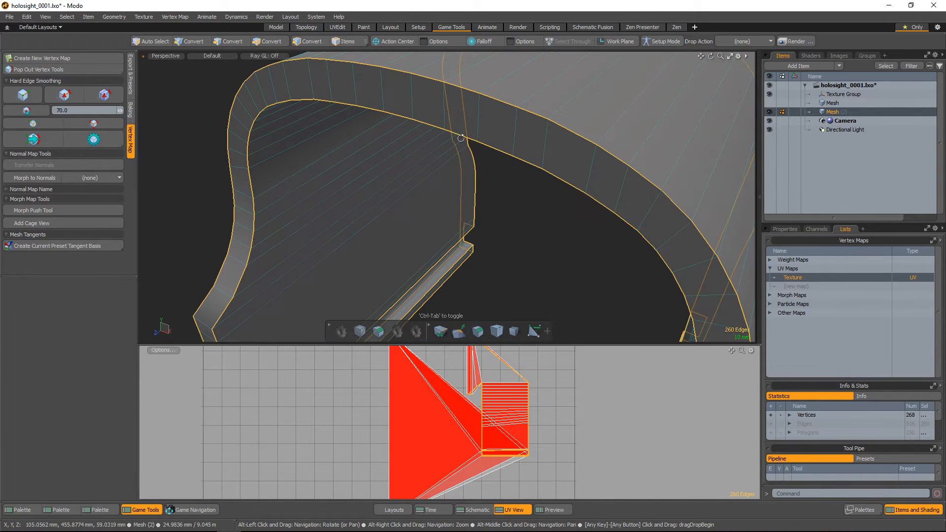
shift+click(444, 110)
scroll(539, 157, down, 3)
alt+drag(539, 157, 556, 195)
shift+click(422, 167)
scroll(423, 167, down, 3)
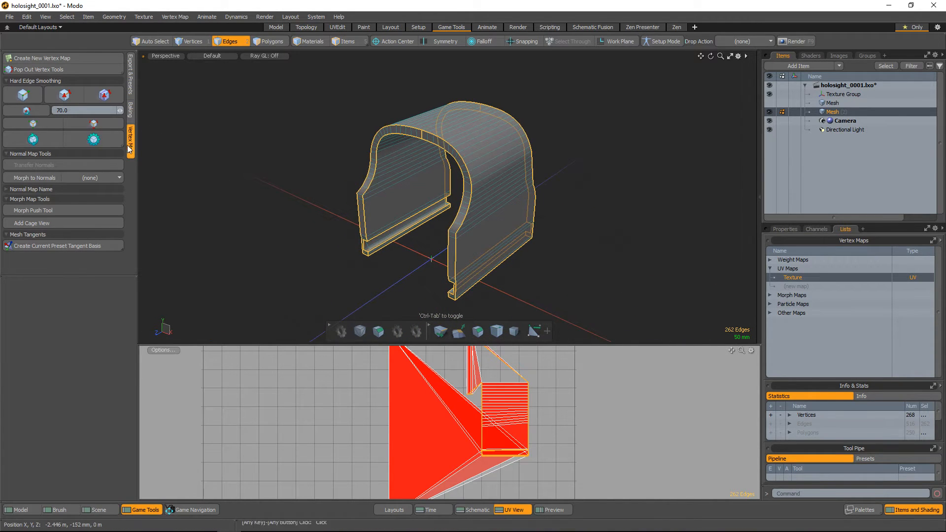
Unwrap the casing along the selected edges with the Unwrap Tool and enlarge the UV view
click(20, 510)
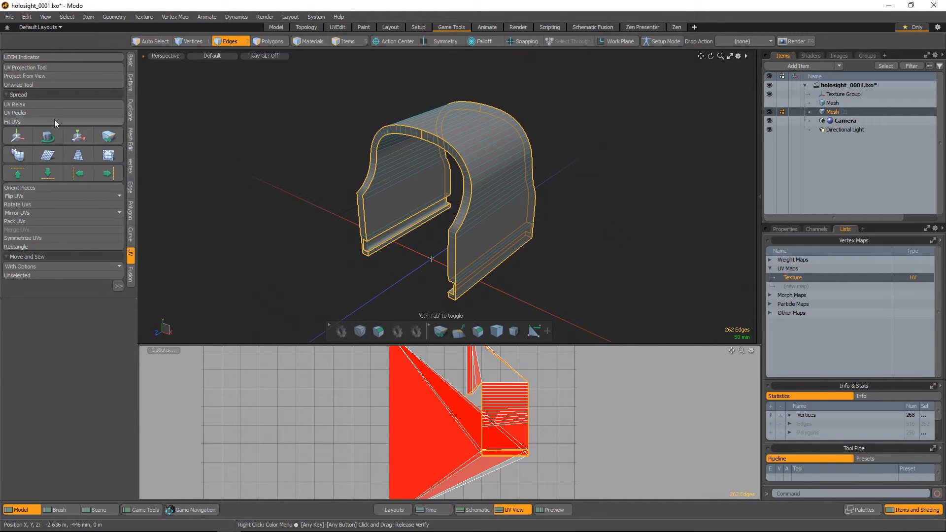
click(39, 84)
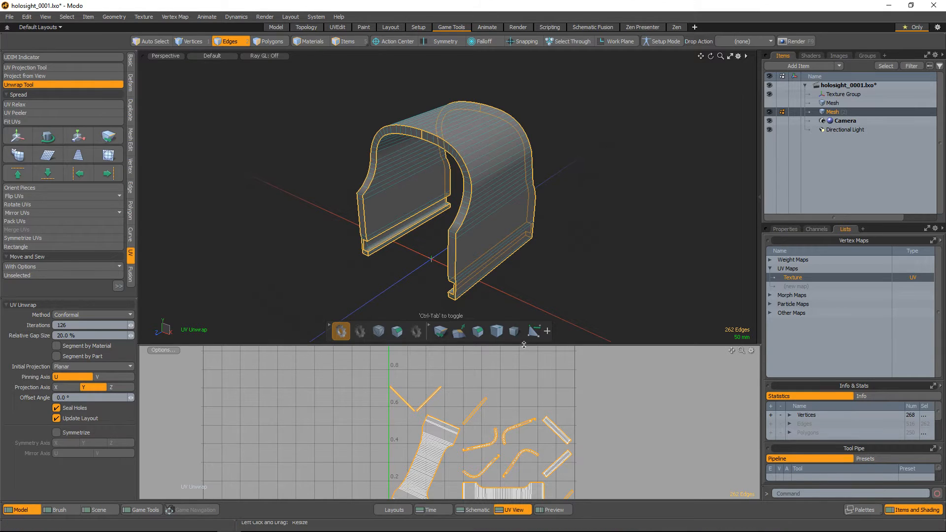
drag(524, 344, 523, 249)
alt+scroll(500, 399, up, 4)
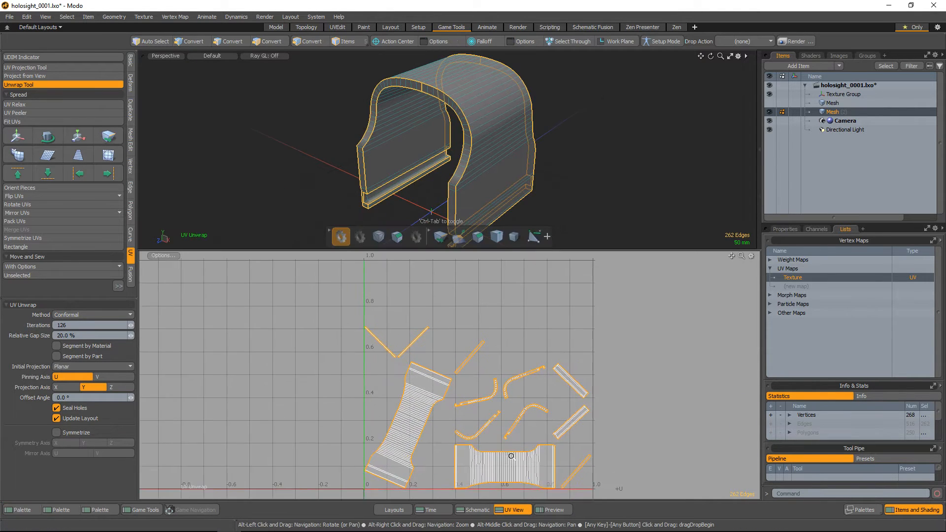
scroll(493, 433, down, 1)
scroll(542, 167, up, 3)
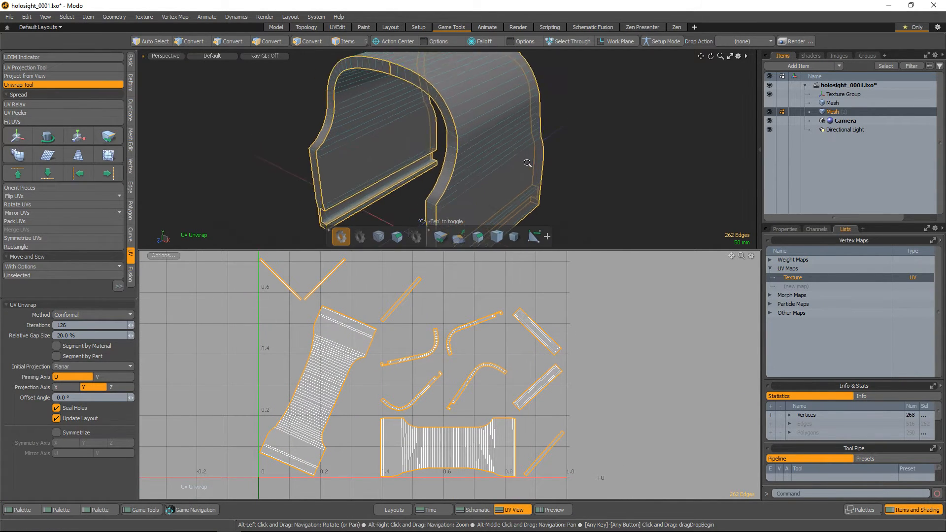
Leave the Unwrap Tool, and select the front rim's polygon loop to examine its matching UV islands
alt+scroll(537, 168, up, 3)
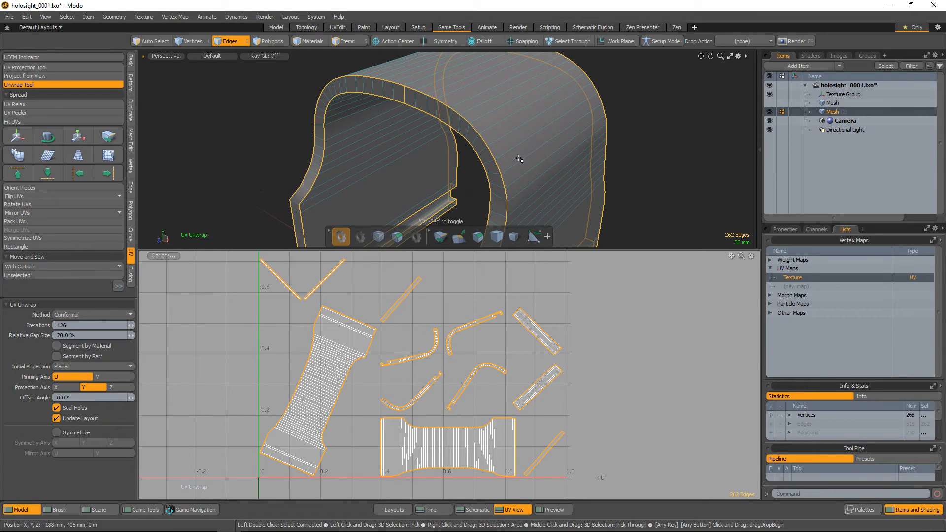
key(space)
key(space)
click(425, 102)
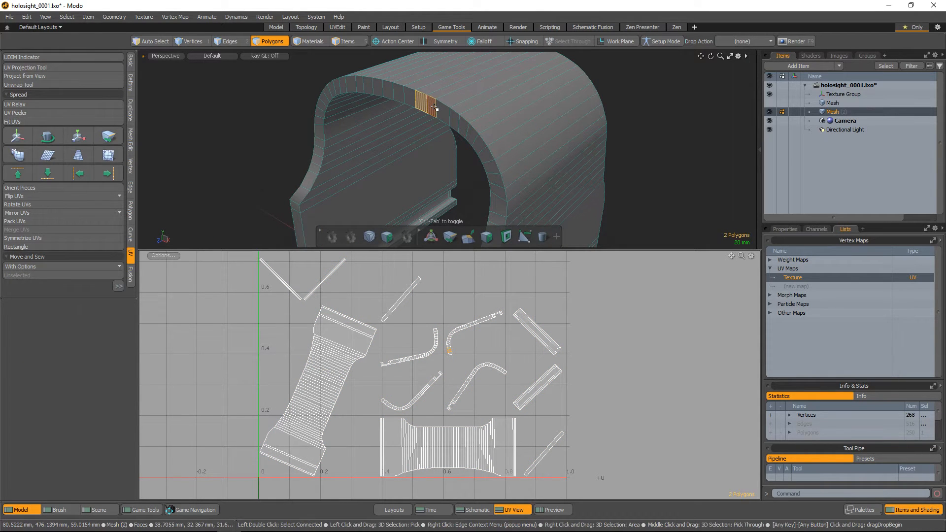
key(l)
alt+drag(495, 155, 519, 194)
alt+scroll(515, 160, up, 1)
alt+scroll(468, 351, up, 5)
alt+drag(483, 336, 481, 377)
drag(450, 98, 509, 138)
Select the tilted large UV island to check which casing surface it covers, and clear the selection
double_click(265, 381)
alt+drag(367, 398, 406, 354)
alt+drag(497, 126, 503, 110)
alt+scroll(467, 374, down, 2)
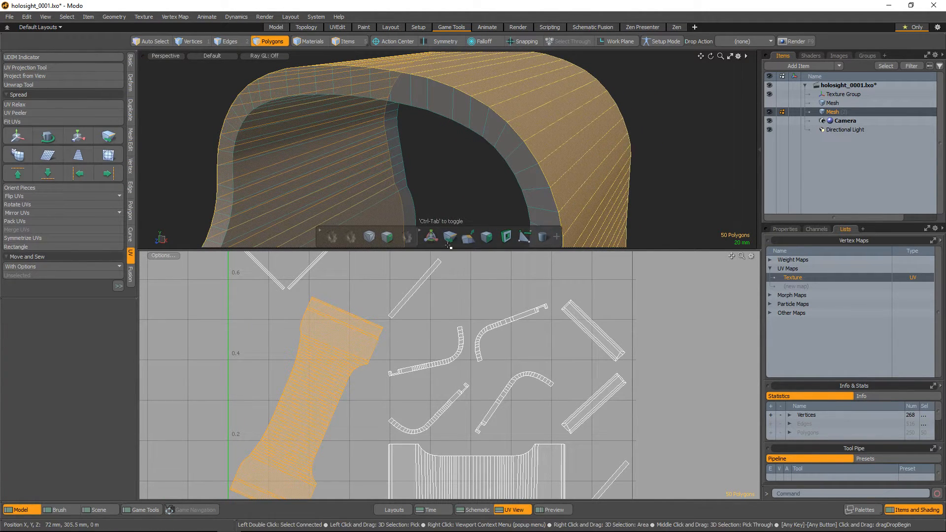
scroll(397, 399, down, 3)
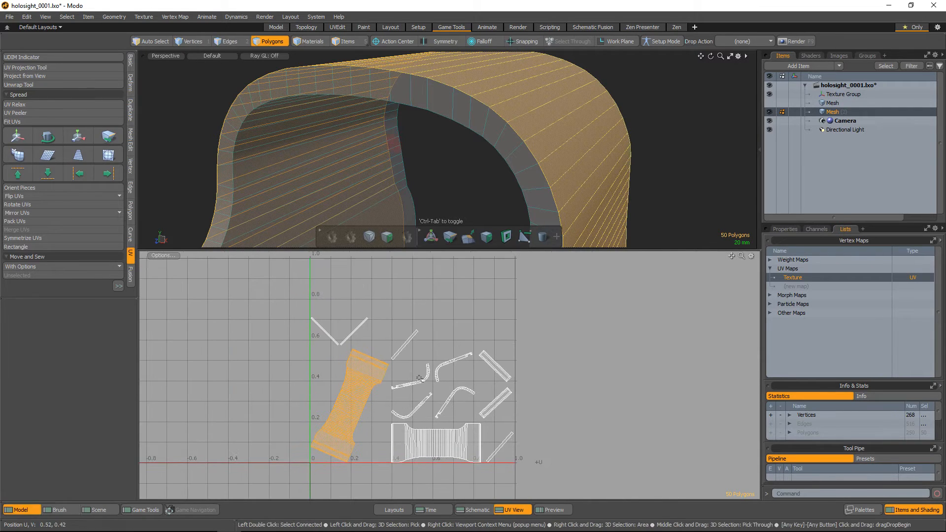
click(549, 383)
Extend the UV tool list and open the Pack UVs options for the casing's UV islands
alt+scroll(448, 375, up, 1)
alt+scroll(458, 389, down, 2)
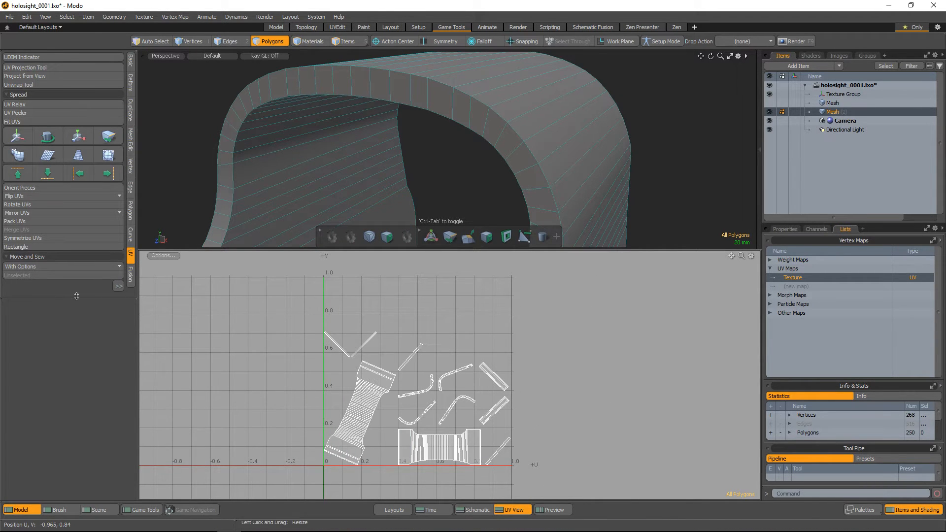
drag(74, 297, 66, 414)
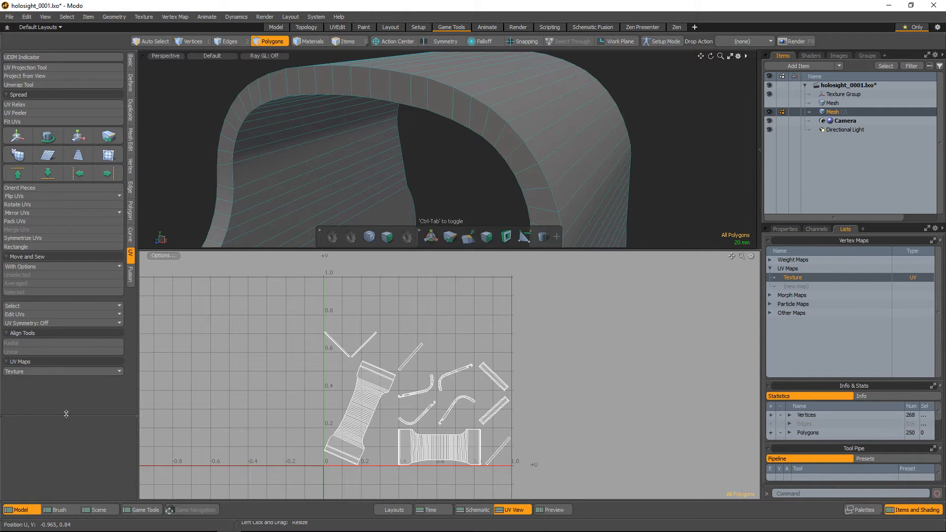
click(25, 220)
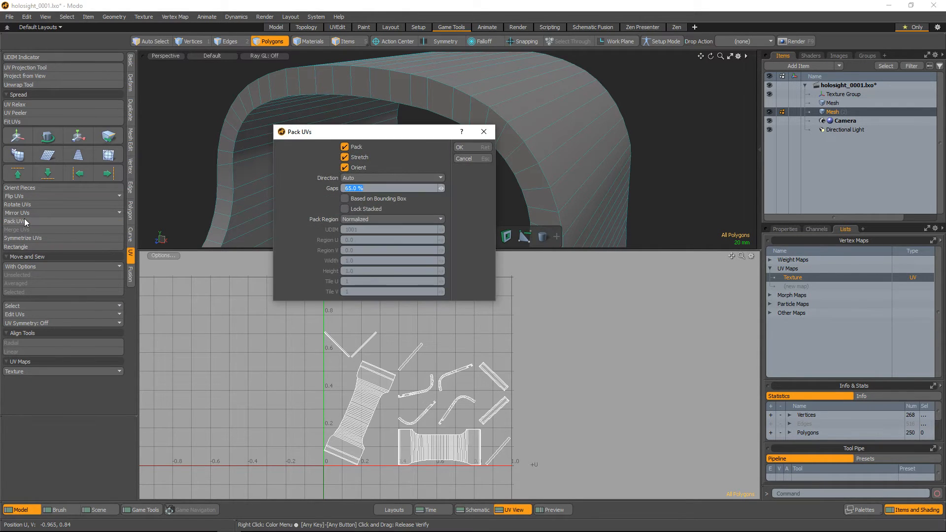
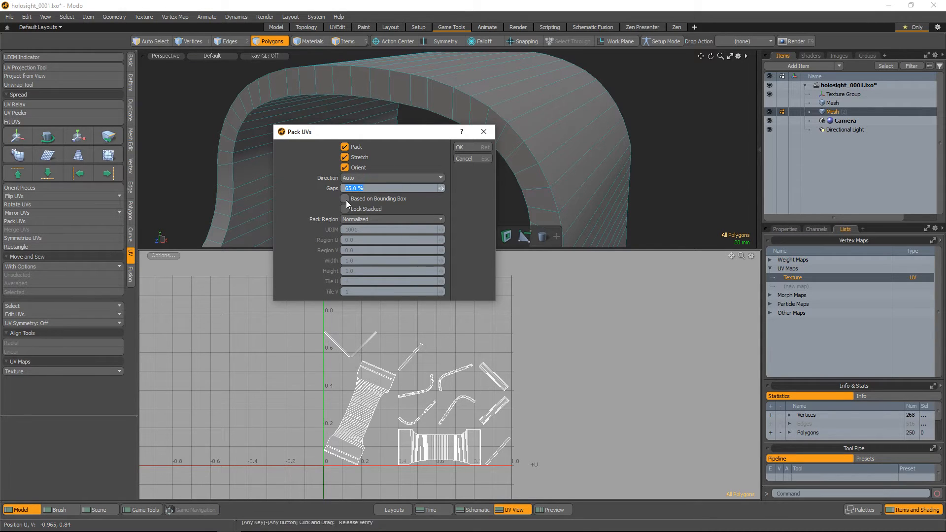
Pack the casing's UV islands with Pack, Stretch and Orient enabled, automatic direction and 65% gaps, and inspect the layout
click(465, 147)
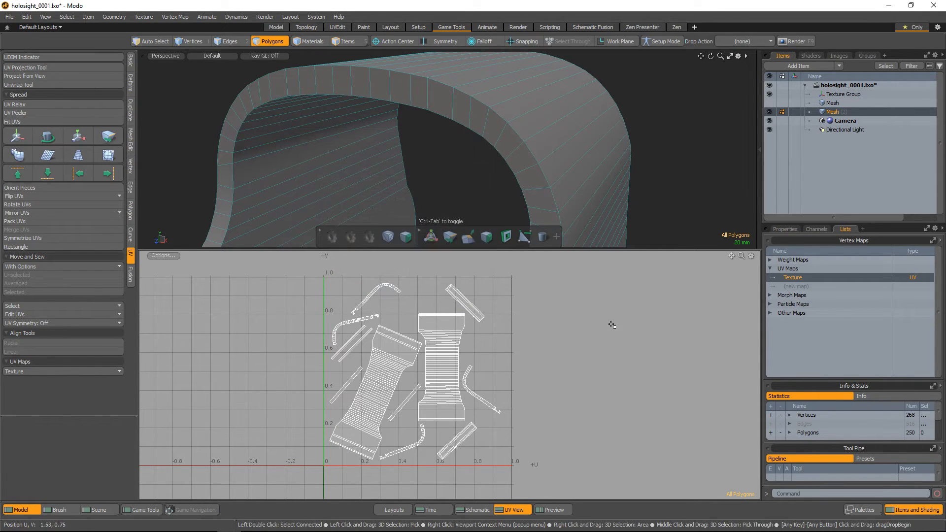
alt+right_drag(400, 368, 419, 344)
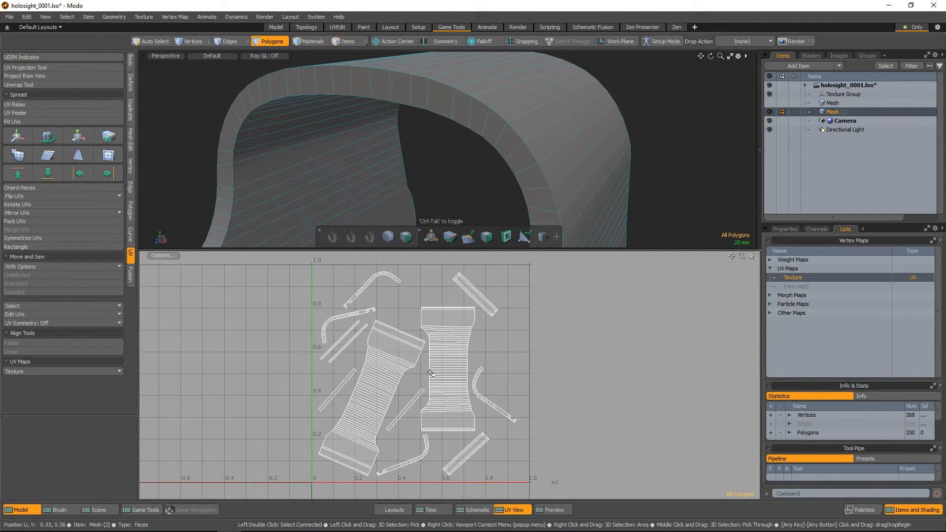
alt+right_drag(427, 338, 447, 408)
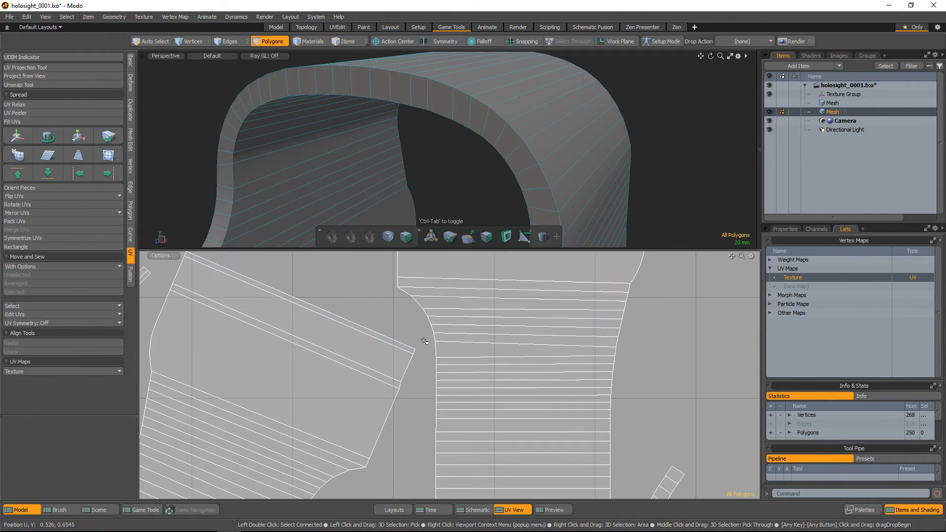
key(a)
alt+drag(489, 398, 447, 351)
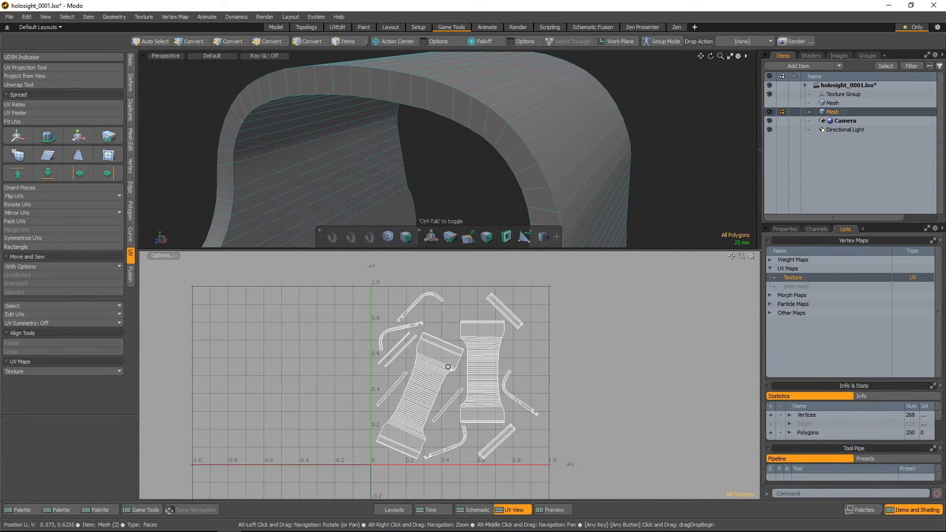
alt+right_drag(447, 351, 458, 350)
alt+drag(458, 350, 432, 349)
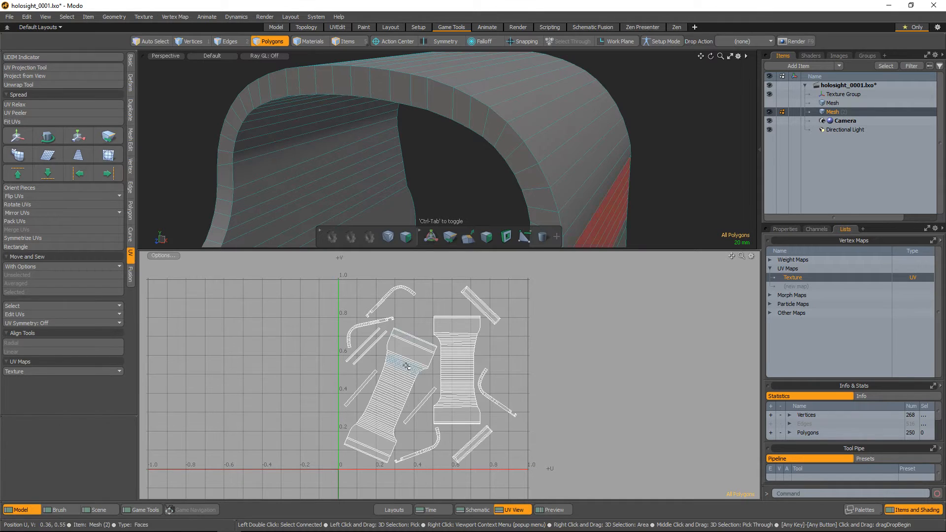
Select the two large UV islands one after the other to check which casing surfaces they cover, and clear the selection
double_click(405, 365)
double_click(472, 371)
click(531, 376)
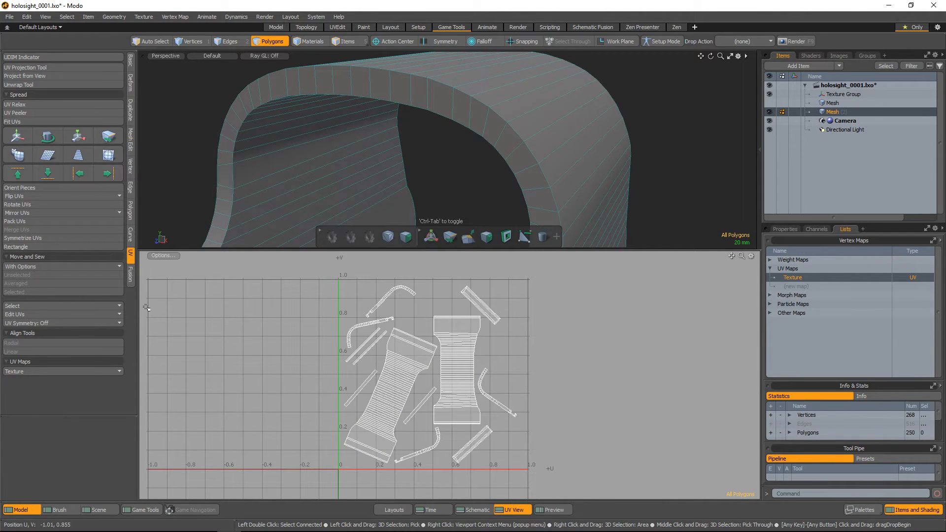
Orient all UV pieces horizontally, and pack them with Pack and Stretch on, Orient off and 65% gaps
click(44, 222)
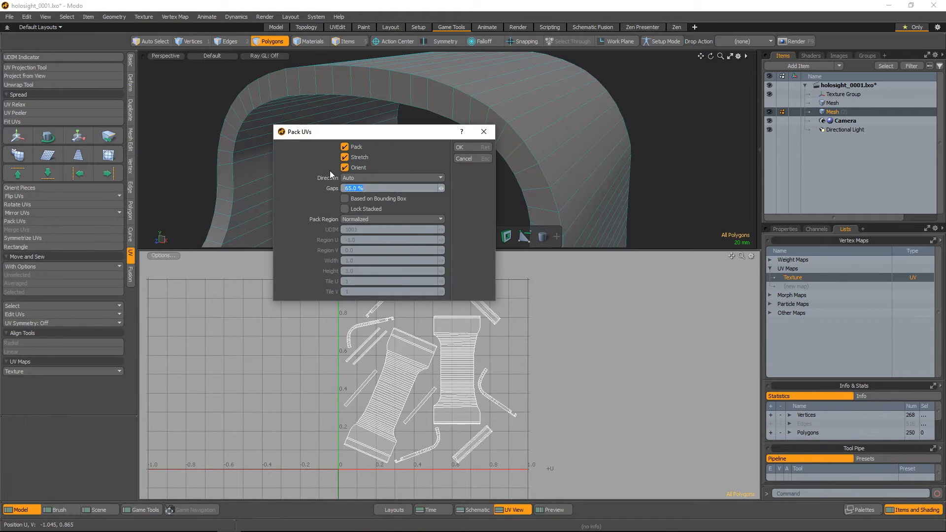
click(472, 147)
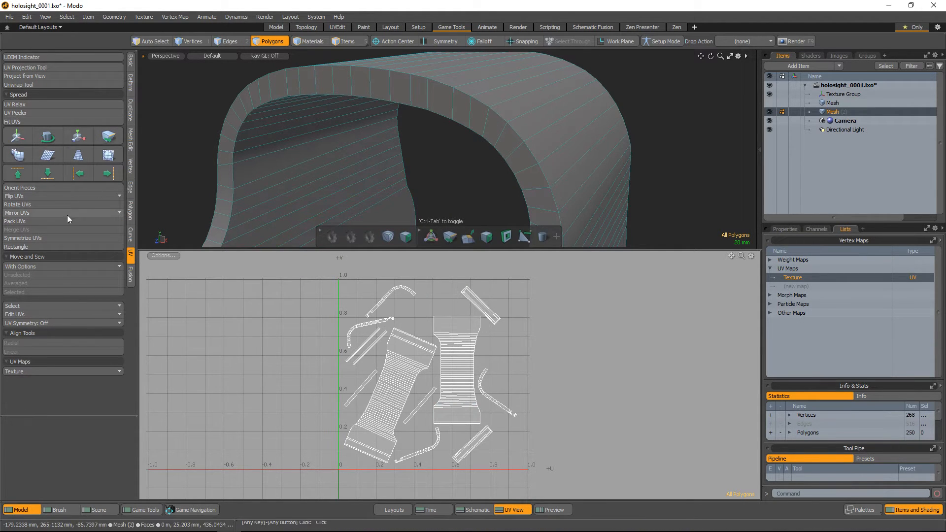
click(35, 188)
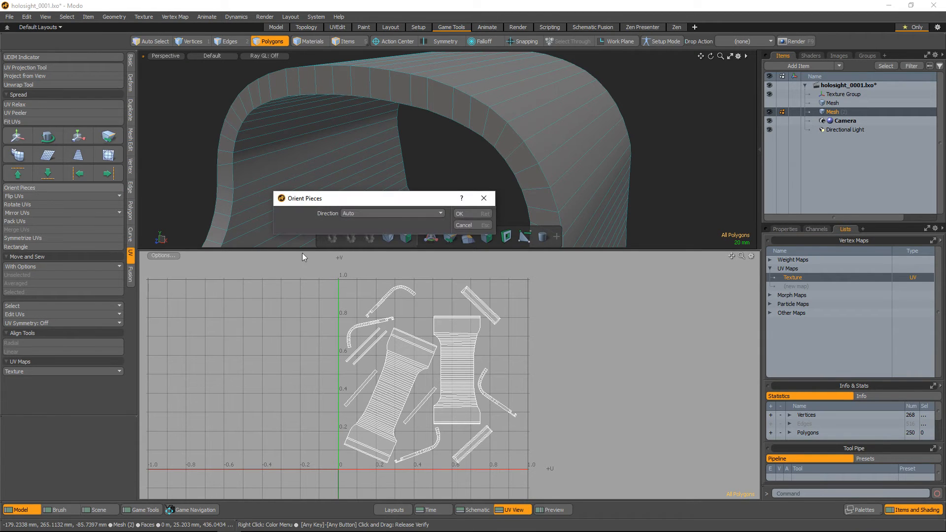
click(373, 213)
click(374, 197)
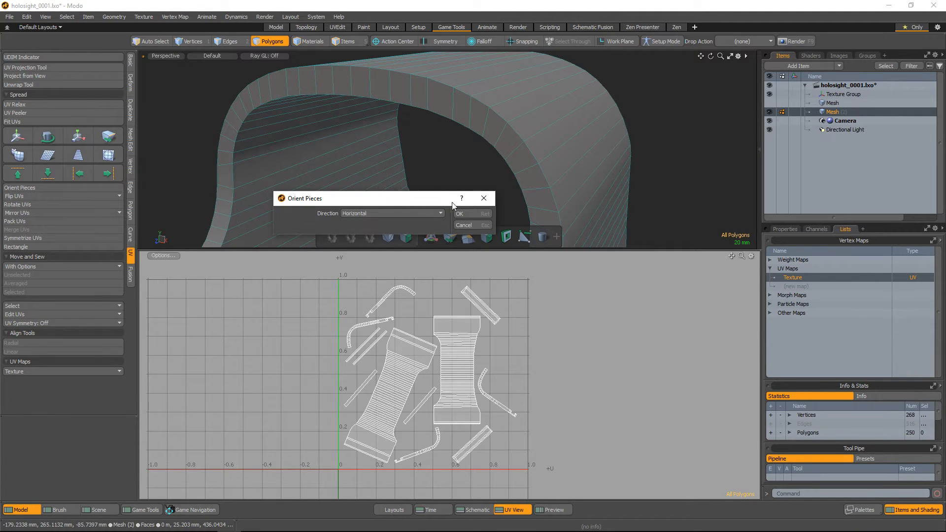
click(460, 213)
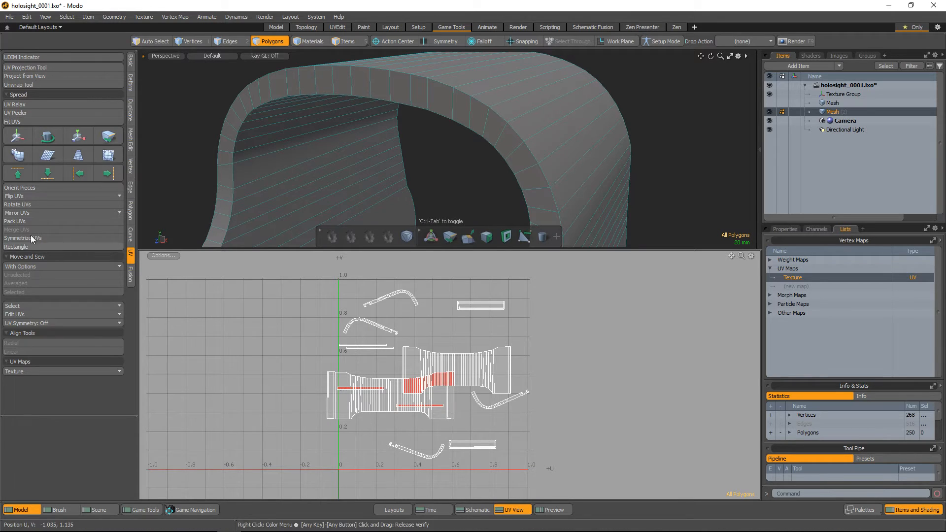
click(22, 220)
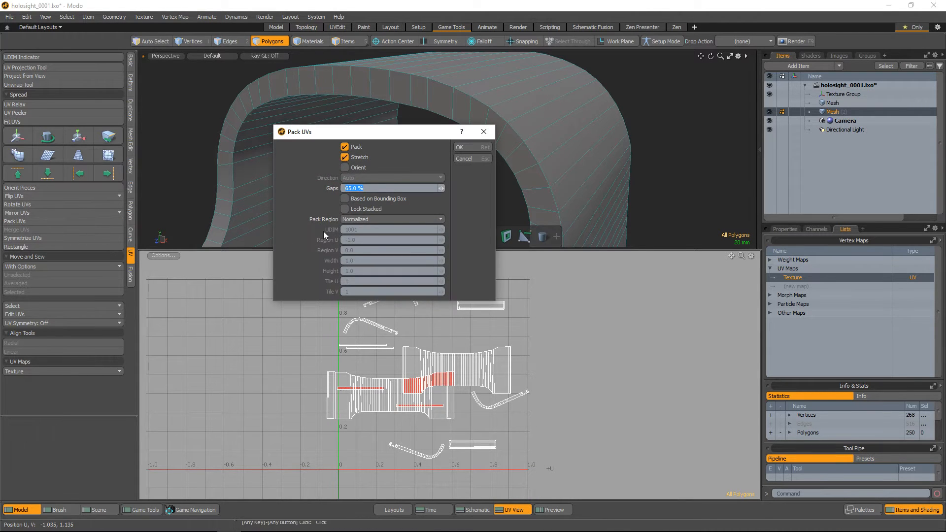
click(474, 148)
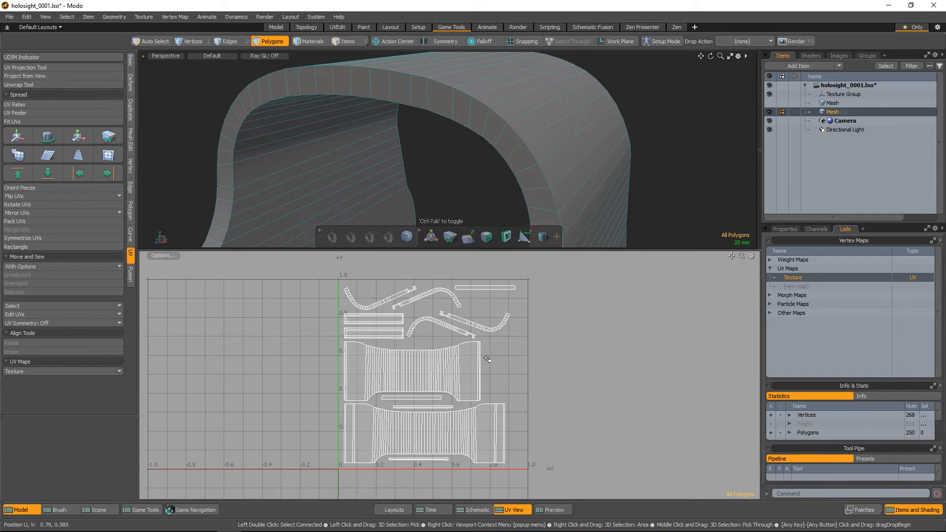
alt+right_drag(453, 326, 406, 355)
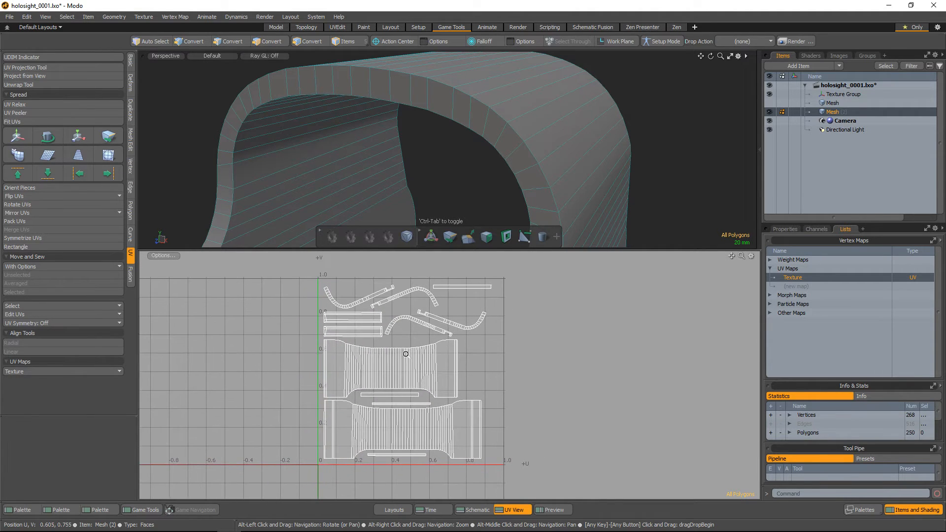
Show the whole casing in an enlarged 3D view, and rename its mesh item as outter_low
key(a)
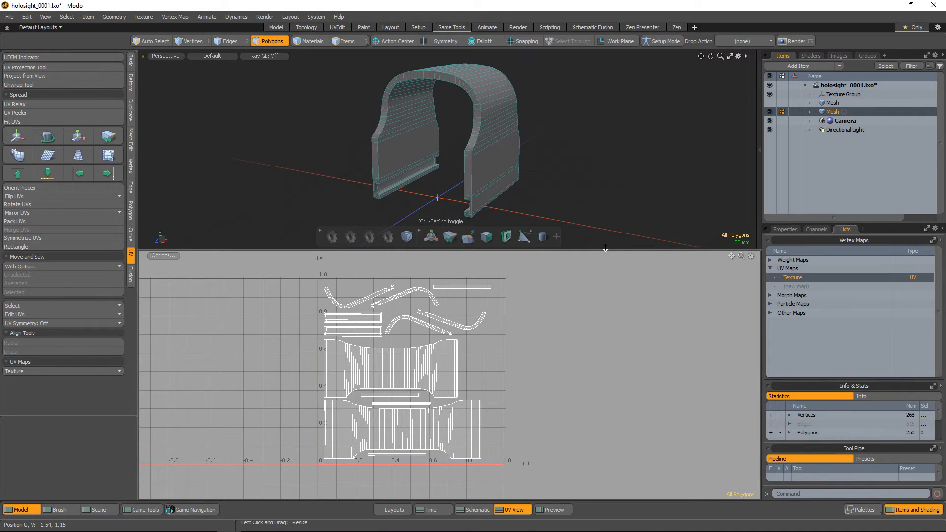
drag(605, 247, 605, 309)
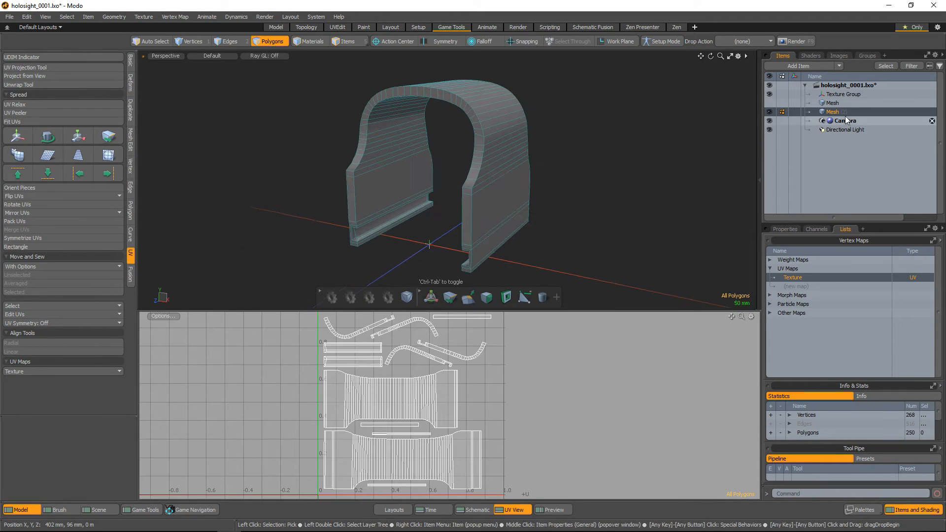
double_click(852, 113)
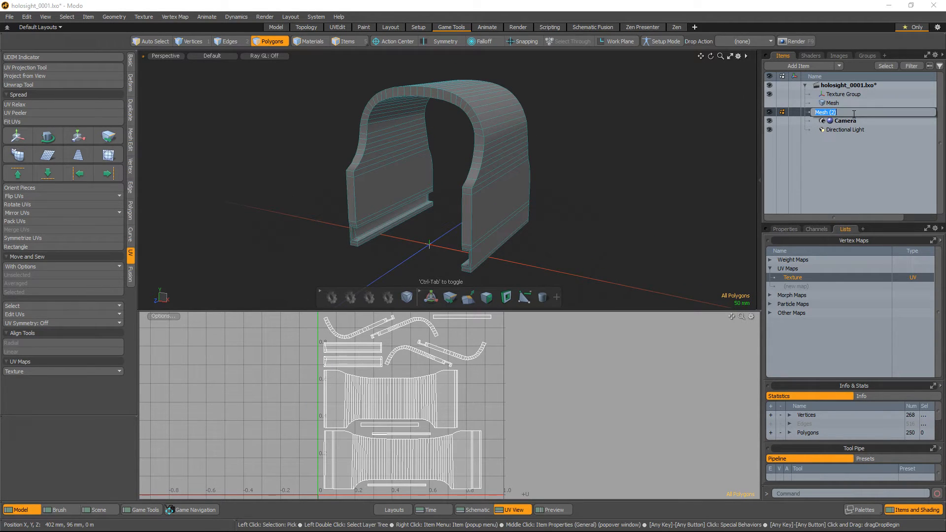
text(outter_low)
key(Return)
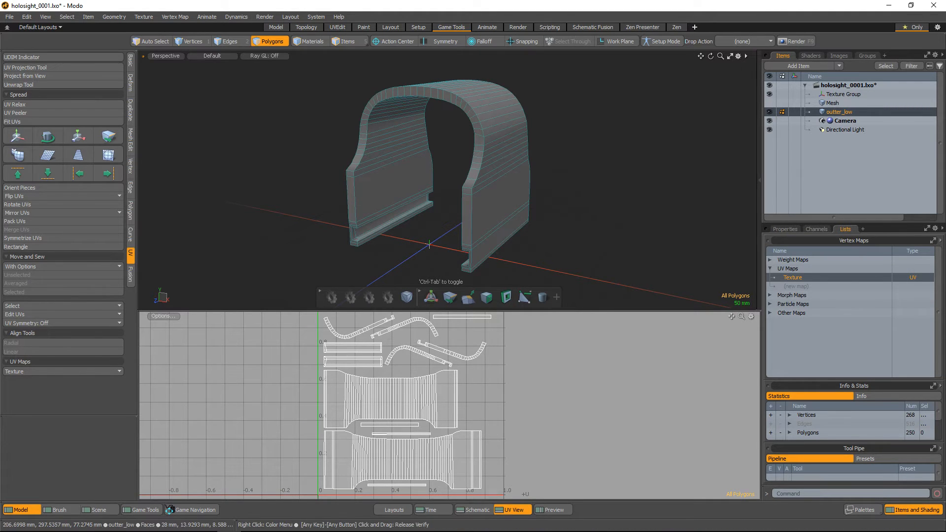
Switch to Substance Painter, open the texture baking settings, deselect all additional maps, and look over the normal baker and common parameters
key(alt+Tab)
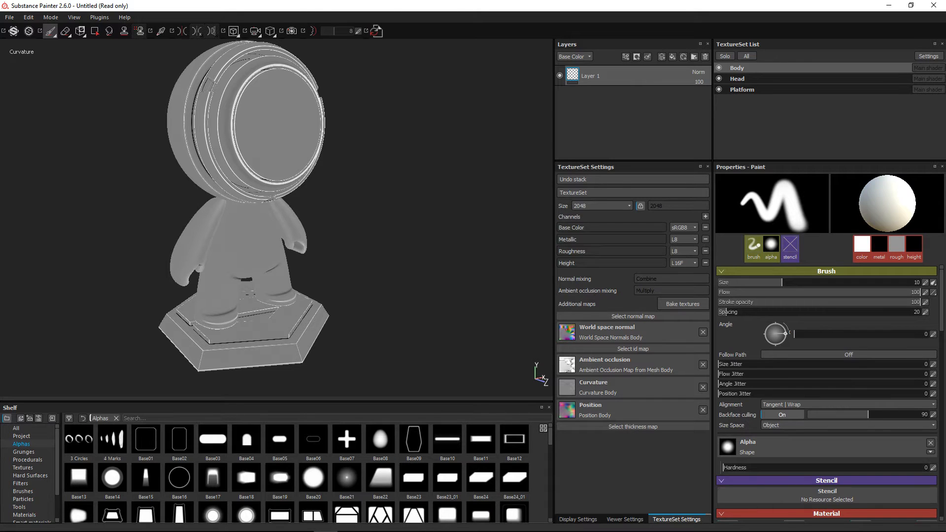
click(696, 302)
click(396, 119)
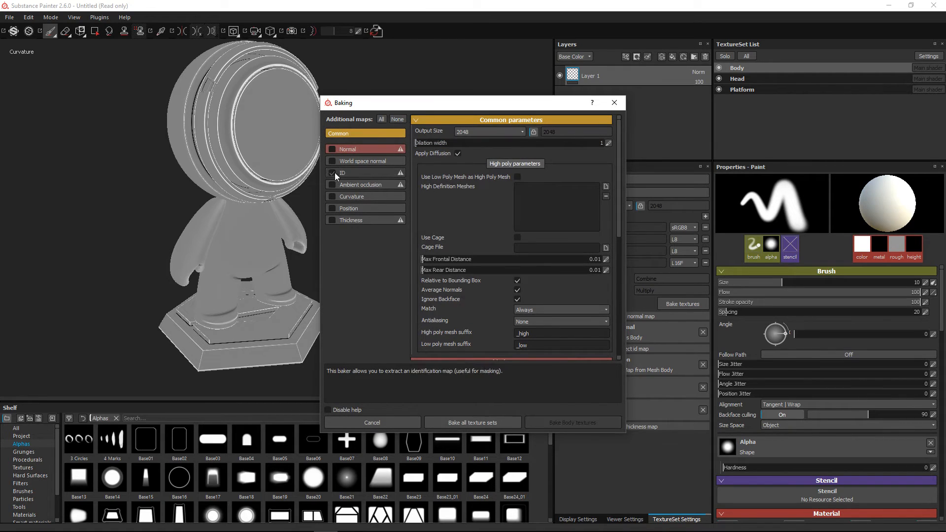
click(351, 149)
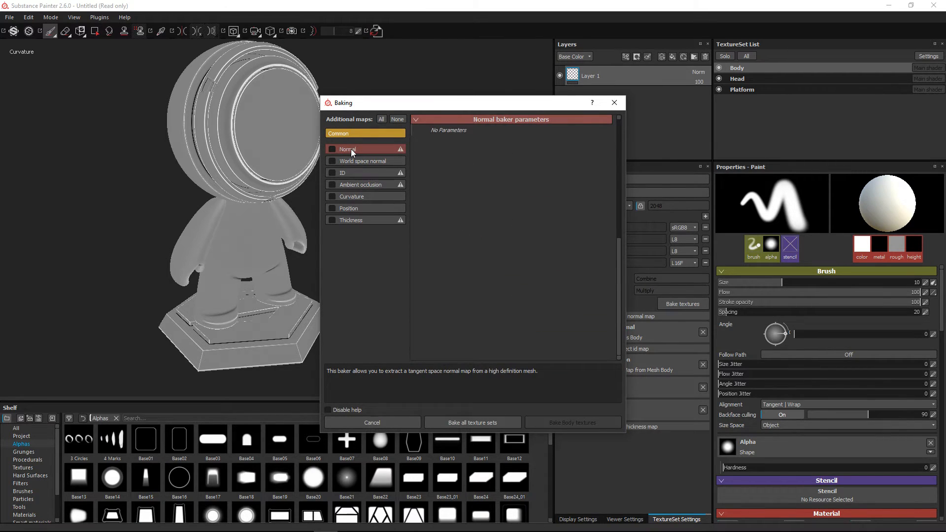
click(350, 133)
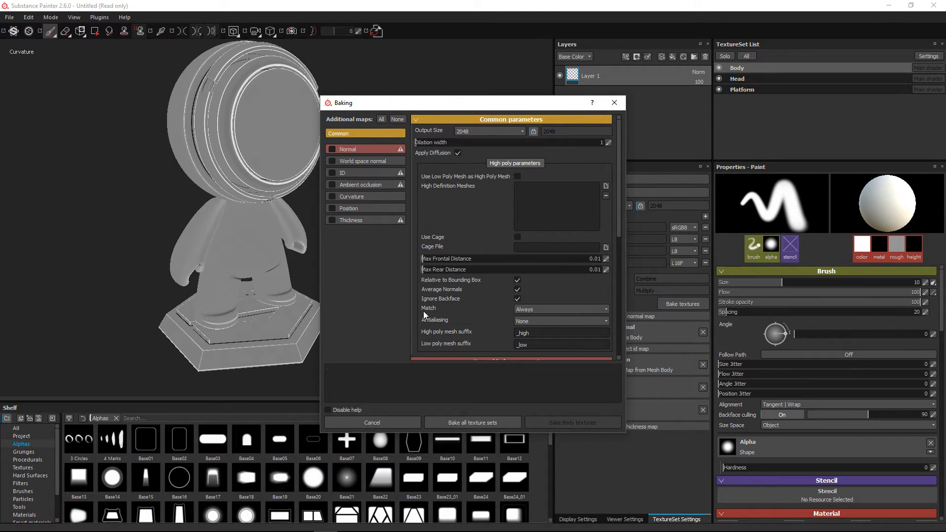
Set the baking Match option to By Mesh Name, review the _high and _low mesh suffixes, and close the settings without baking
click(527, 309)
click(530, 332)
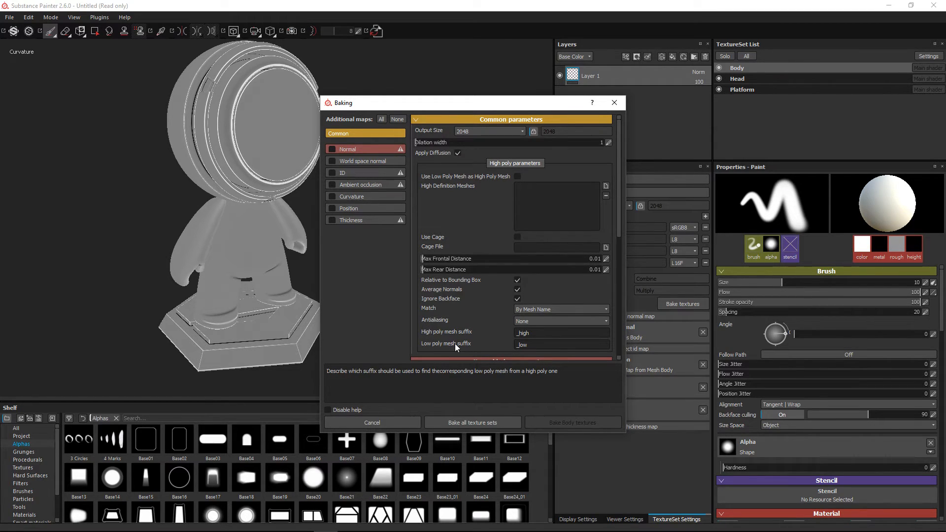
click(538, 346)
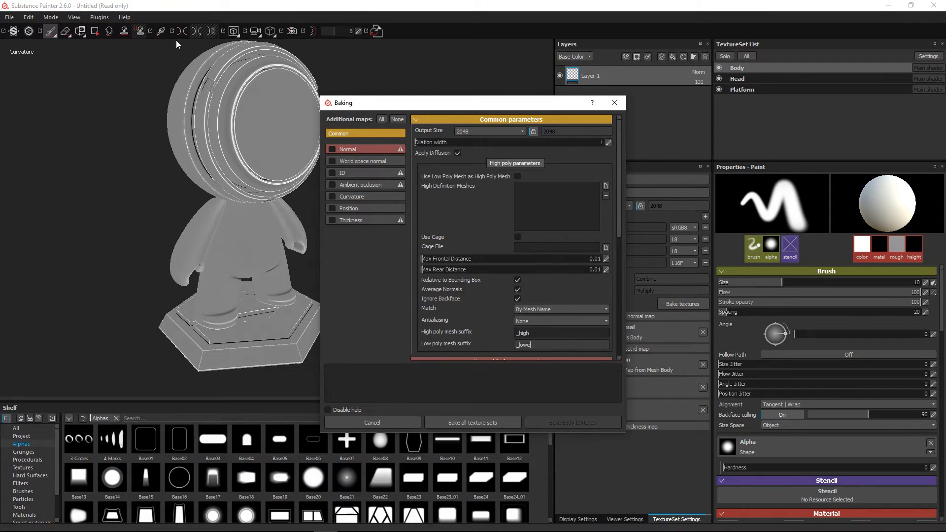
key(BackSpace)
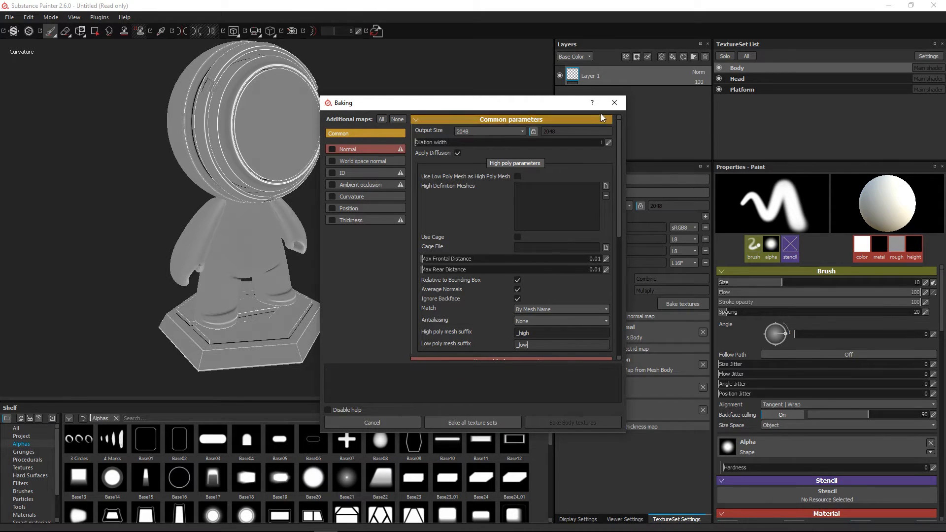
click(614, 103)
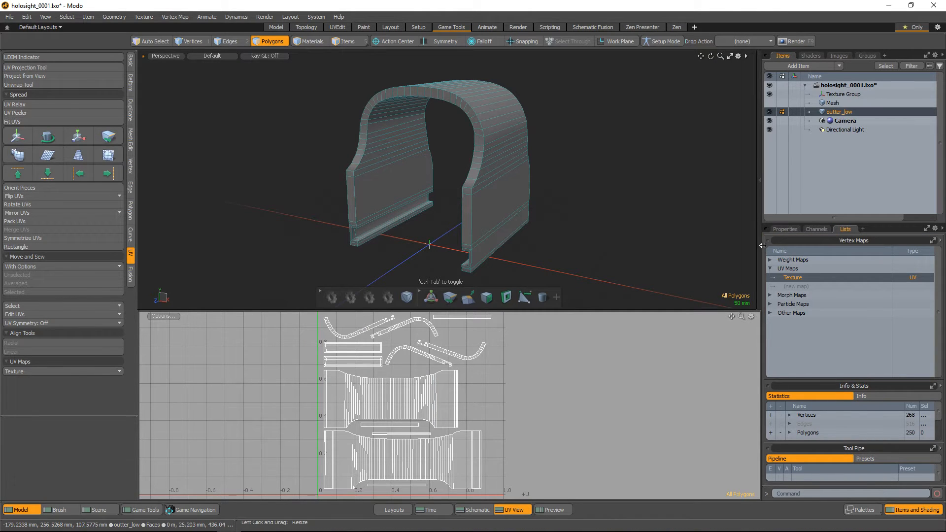
Back in Modo, duplicate the outter_low mesh item
right_click(843, 112)
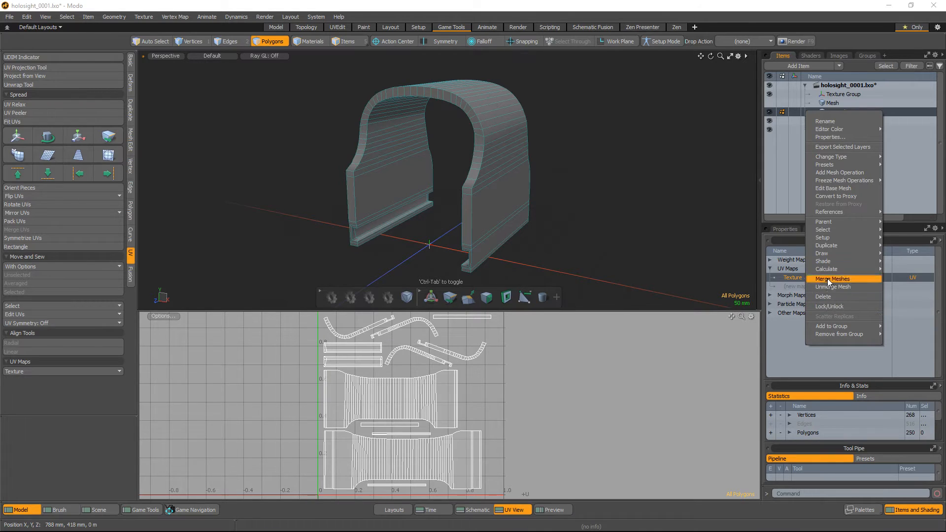
key(Escape)
right_click(838, 110)
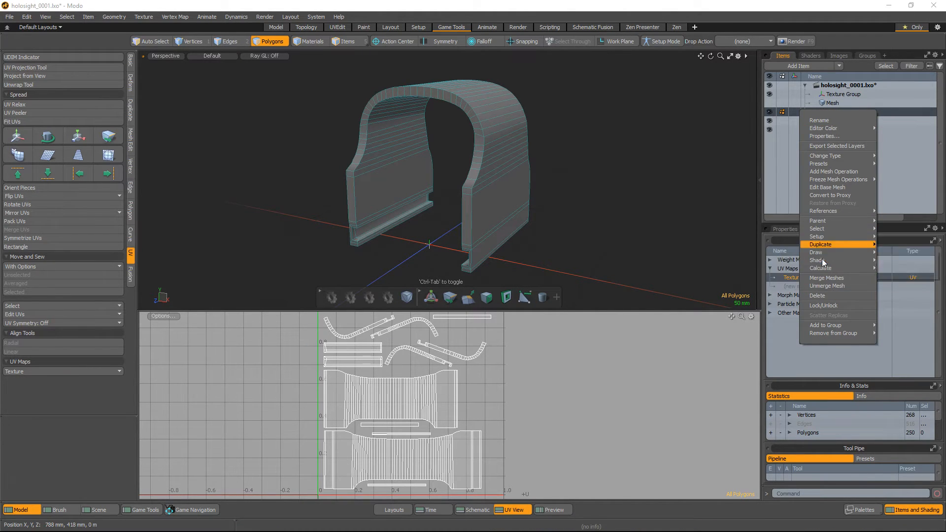
click(907, 243)
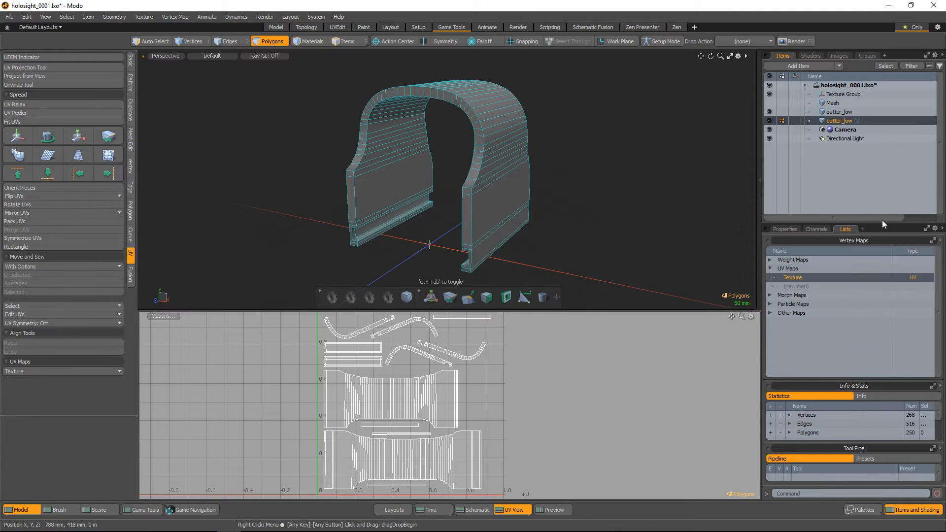
Rename the duplicated mesh item as outter_high
double_click(851, 122)
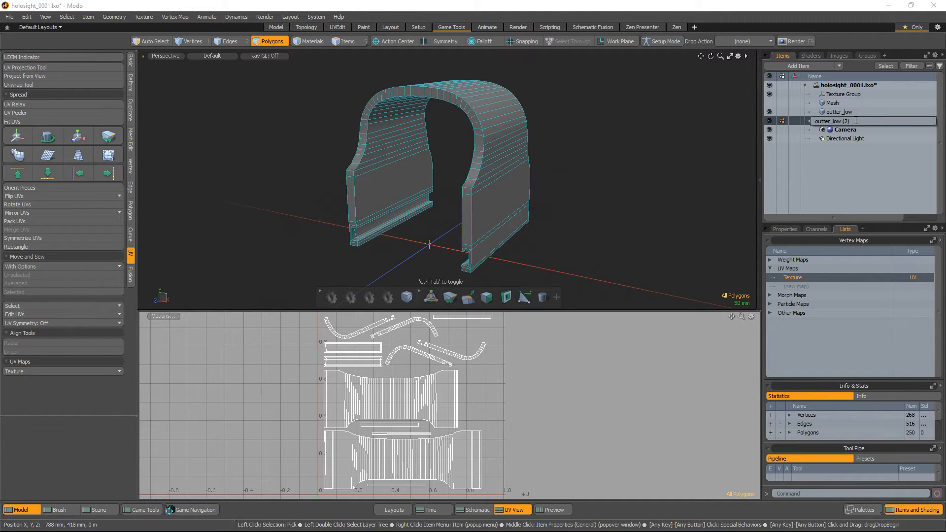
key(BackSpace)
key(BackSpace)
key(BackSpace)
key(BackSpace)
key(BackSpace)
key(BackSpace)
key(BackSpace)
text(high)
key(Return)
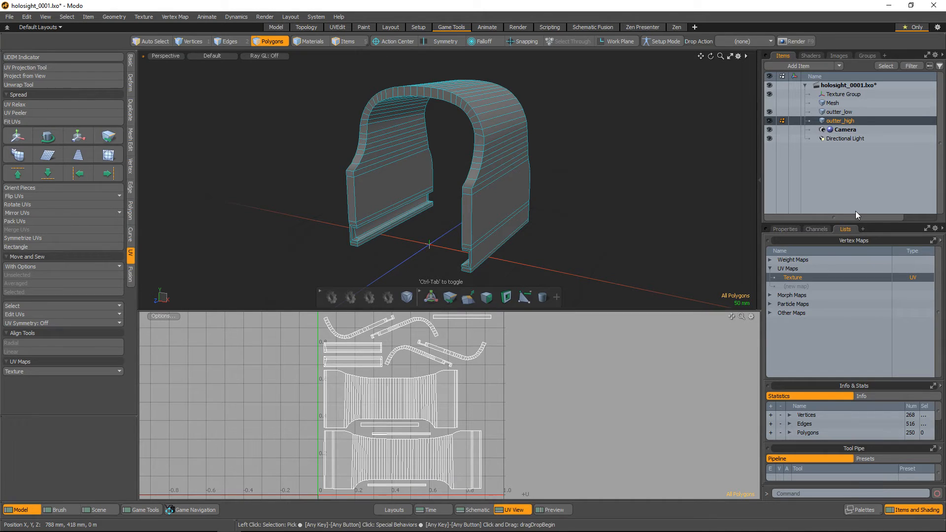
Delete the Texture UV map from outter_high, and check the Texture UV map of outter_low
right_click(788, 278)
click(785, 288)
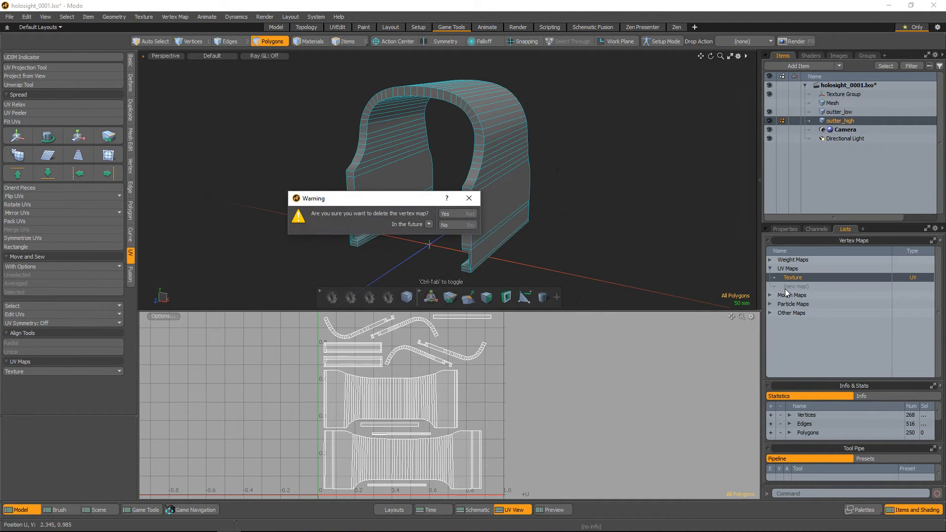
click(462, 215)
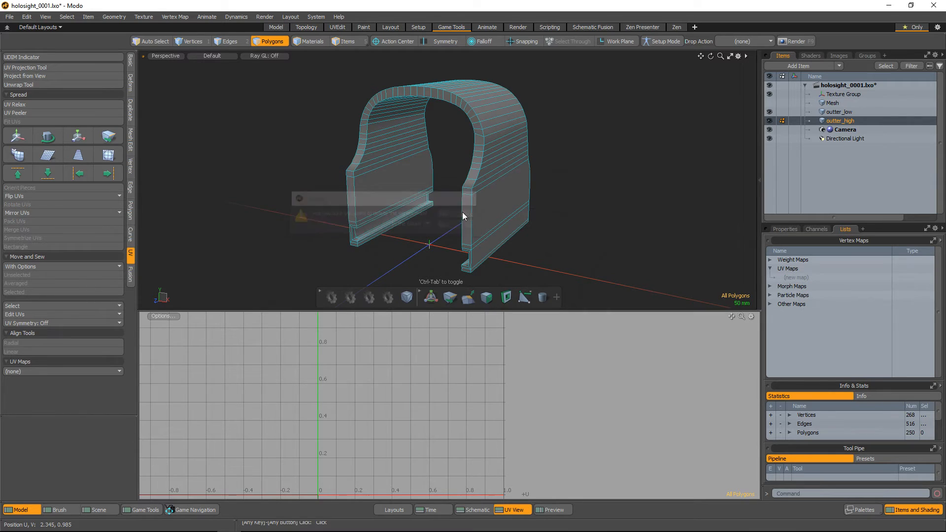
click(850, 112)
click(798, 278)
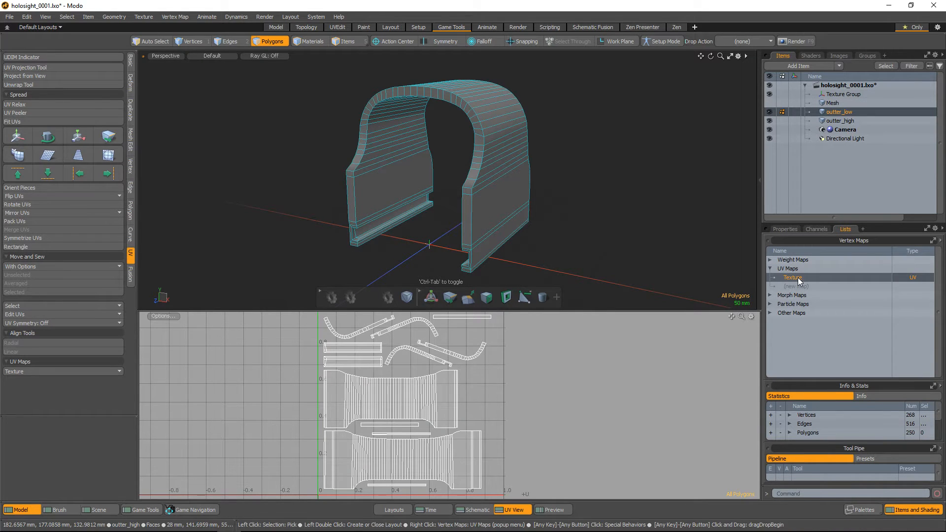
Select outter_high, hide the outter_low mesh, and close the UV view
click(840, 121)
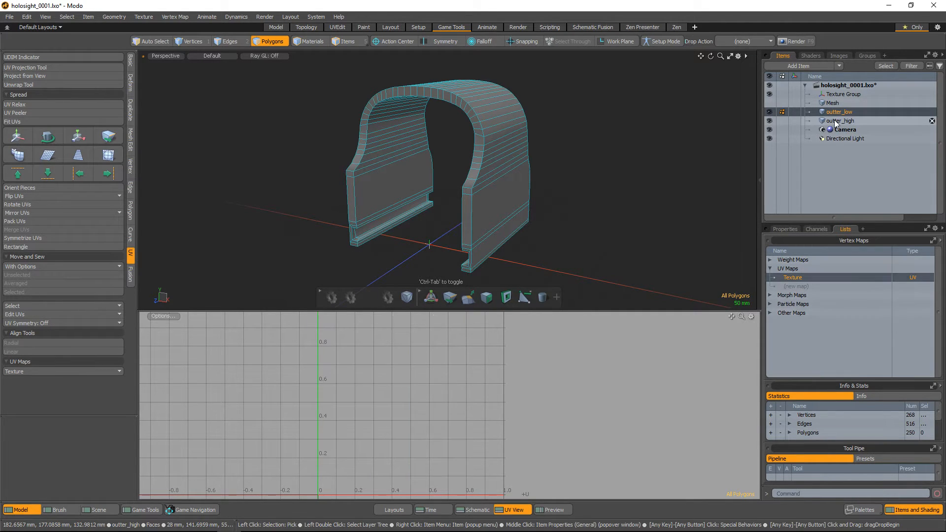
click(769, 113)
click(514, 510)
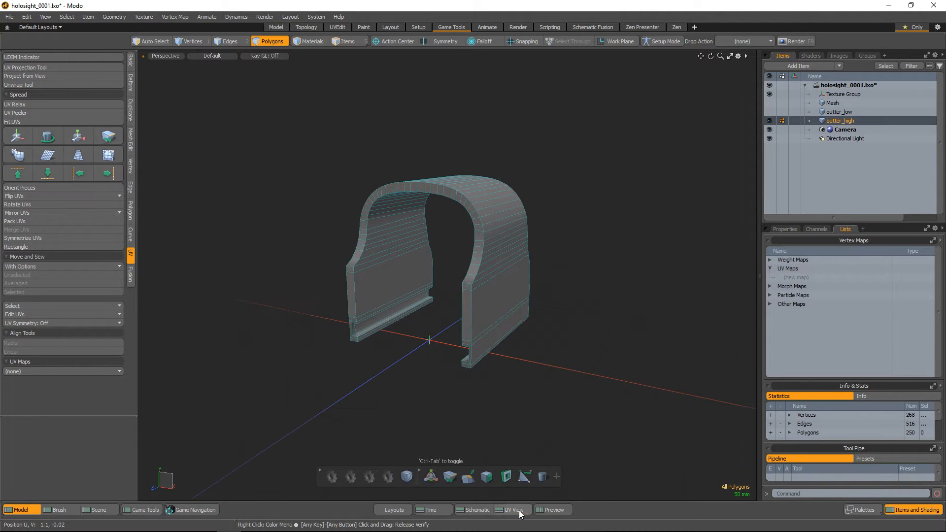
Select all the hard edges of the outter_high mesh with the hard edge smoothing tools
alt+right_drag(497, 212, 556, 225)
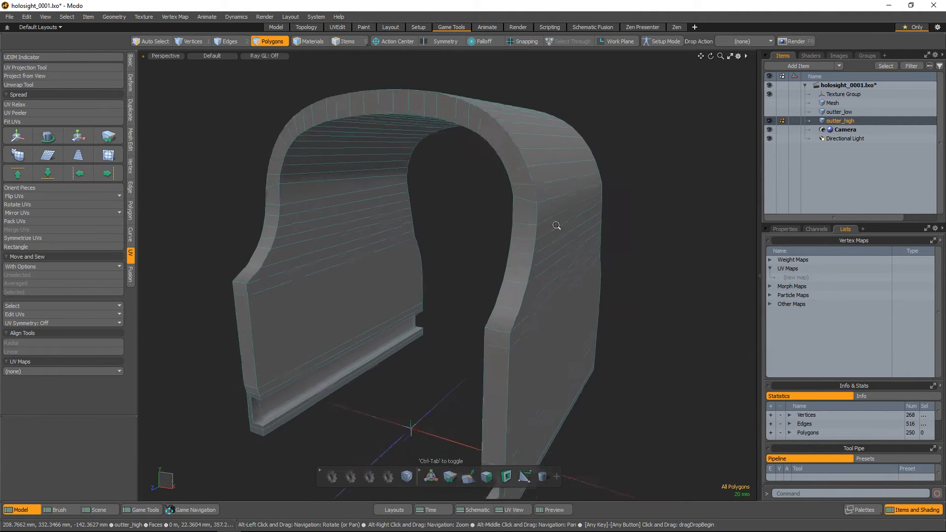
alt+drag(556, 225, 553, 261)
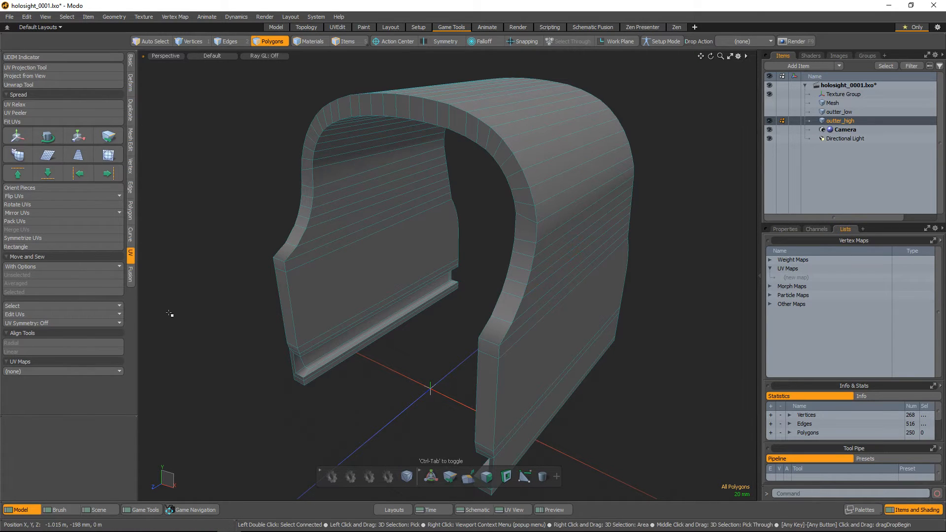
click(143, 507)
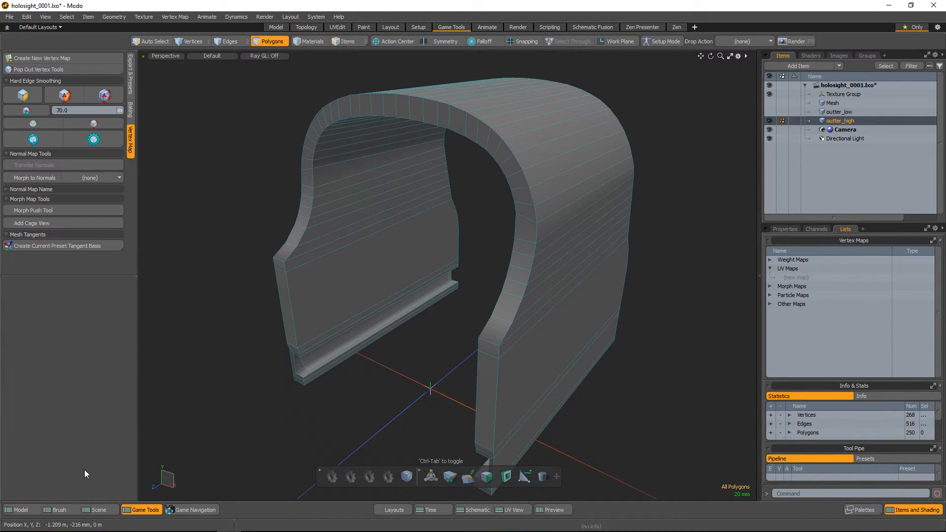
click(102, 123)
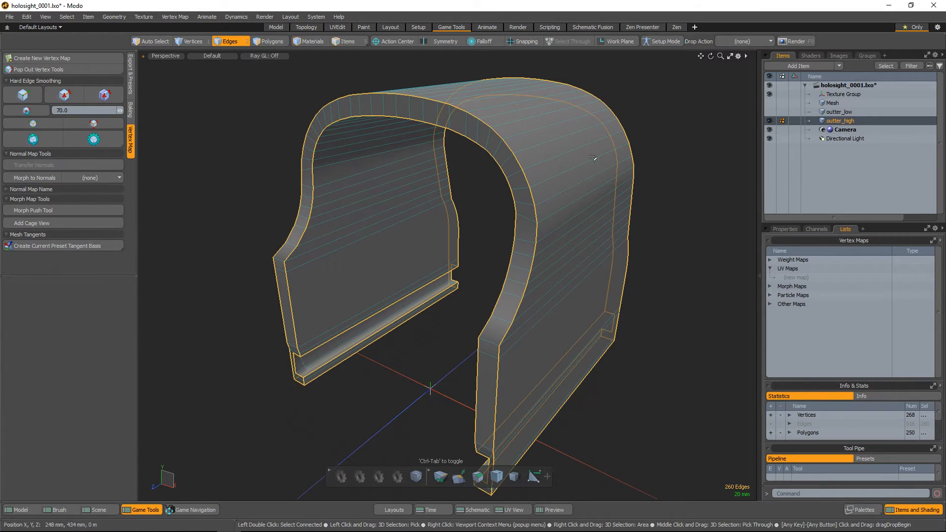
Bevel the selected hard edges by about 4.15 mm in Inset mode, raise the round level, and clear the selection
alt+drag(601, 216, 566, 200)
key(b)
alt+scroll(556, 167, up, 5)
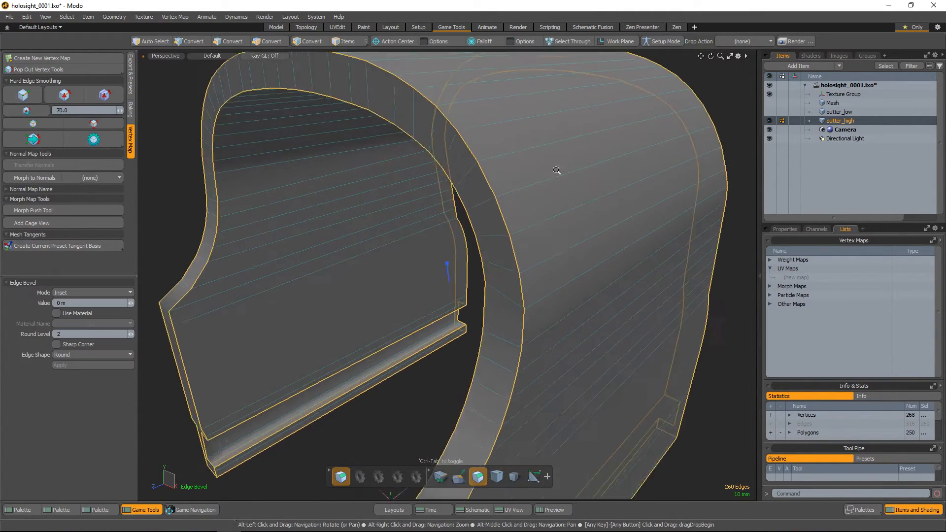
drag(464, 203, 478, 203)
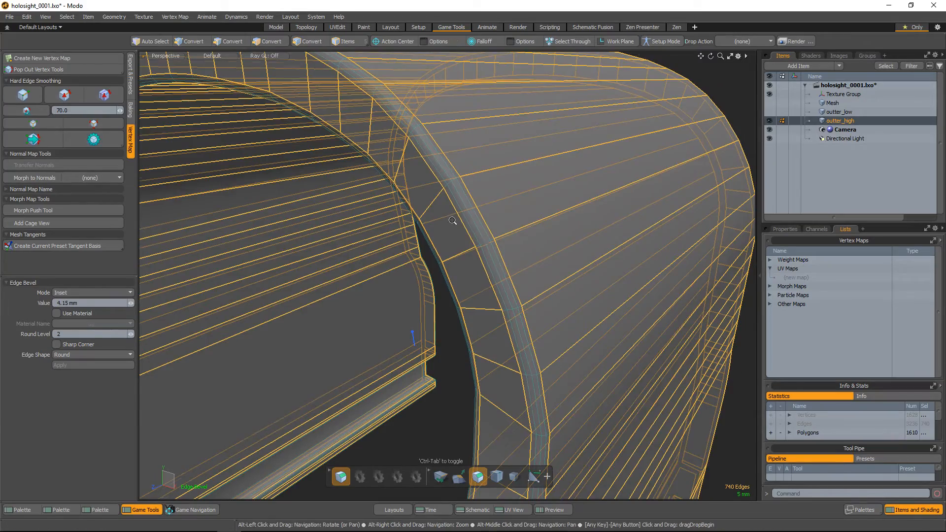
alt+scroll(453, 220, up, 2)
scroll(488, 209, up, 1)
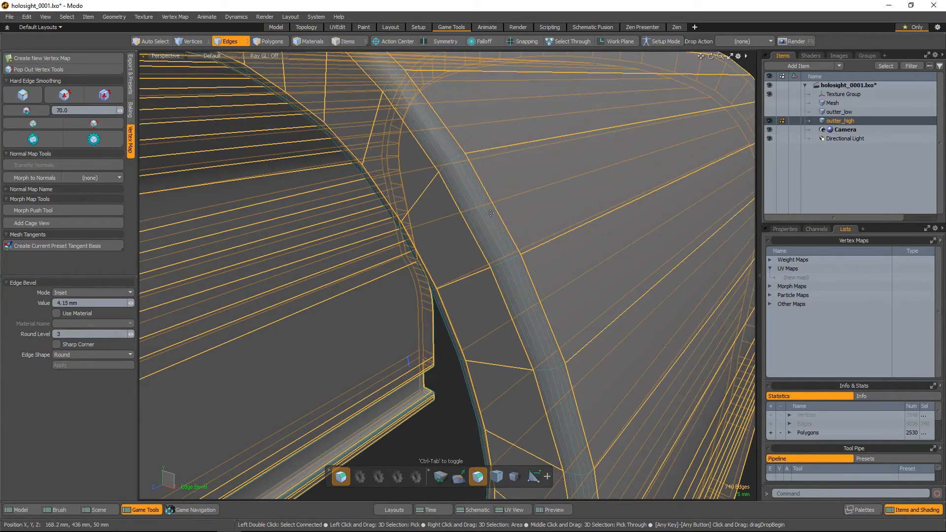
alt+drag(490, 213, 497, 307)
alt+middle_drag(497, 306, 530, 303)
key(space)
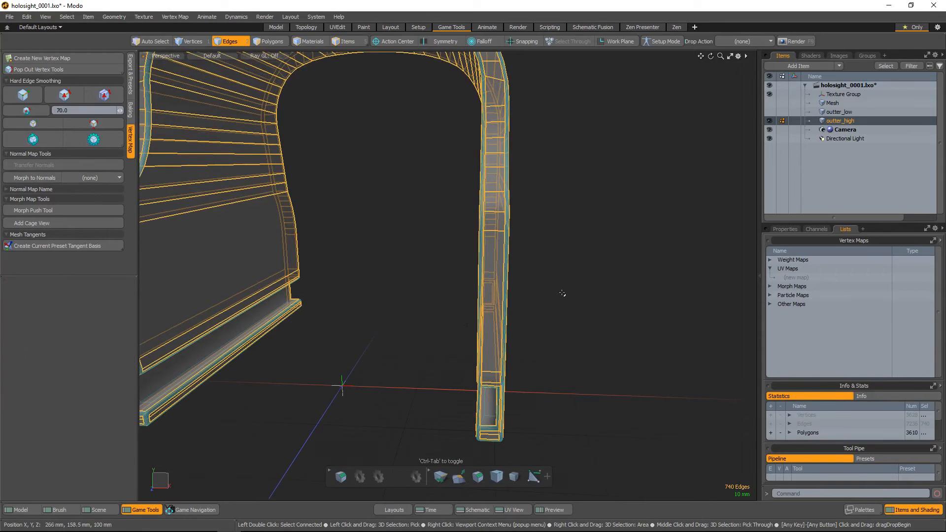
click(566, 294)
Turn off the wireframe display and inspect the bevelled edges and shading of outter_high from several sides
alt+drag(598, 308, 516, 295)
alt+middle_drag(516, 295, 459, 299)
alt+right_drag(459, 298, 498, 336)
mouse_move(498, 336)
alt+mouse_down()
mouse_move(505, 354)
mouse_move(478, 369)
mouse_move(485, 327)
mouse_move(484, 342)
alt+mouse_up()
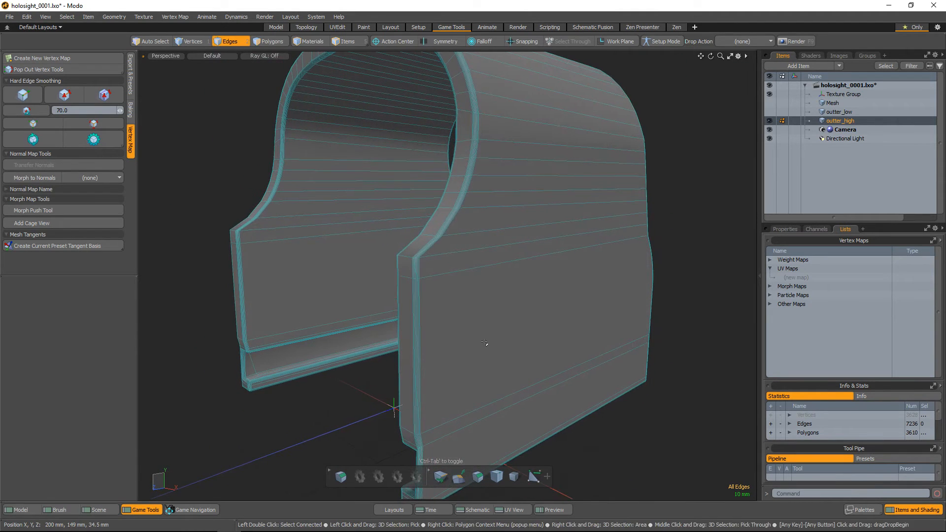
key(ctrl+3)
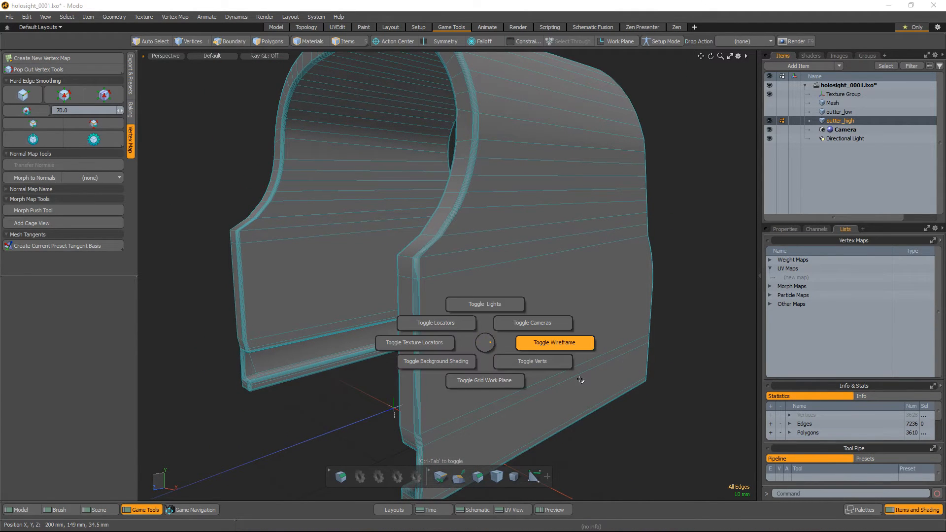
click(560, 344)
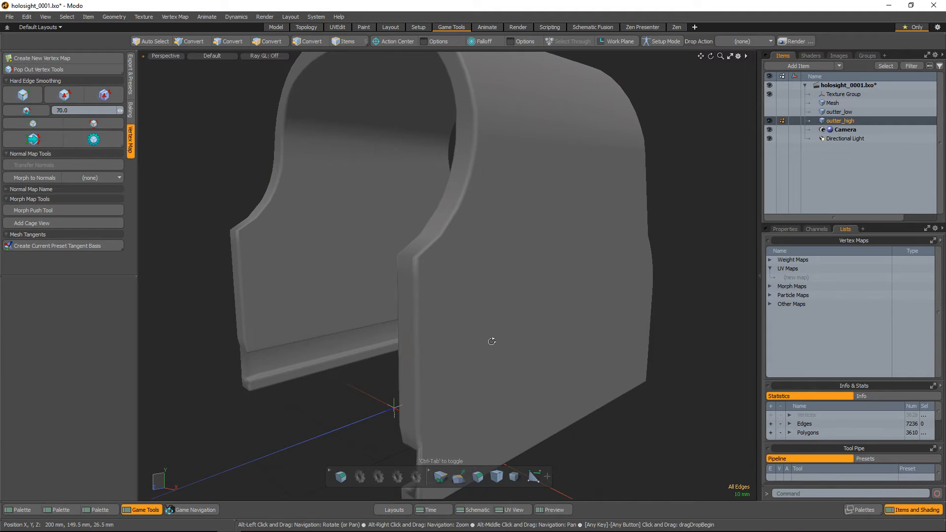
alt+drag(489, 342, 550, 114)
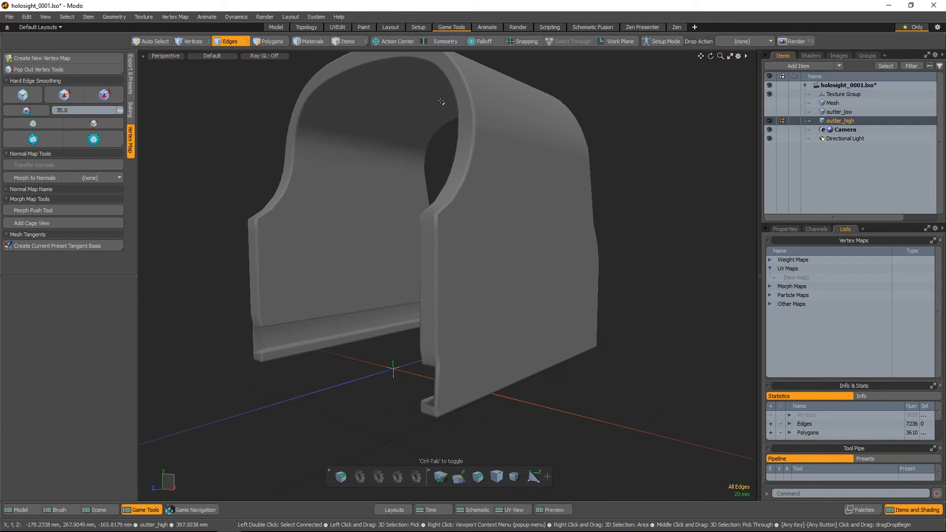
click(33, 140)
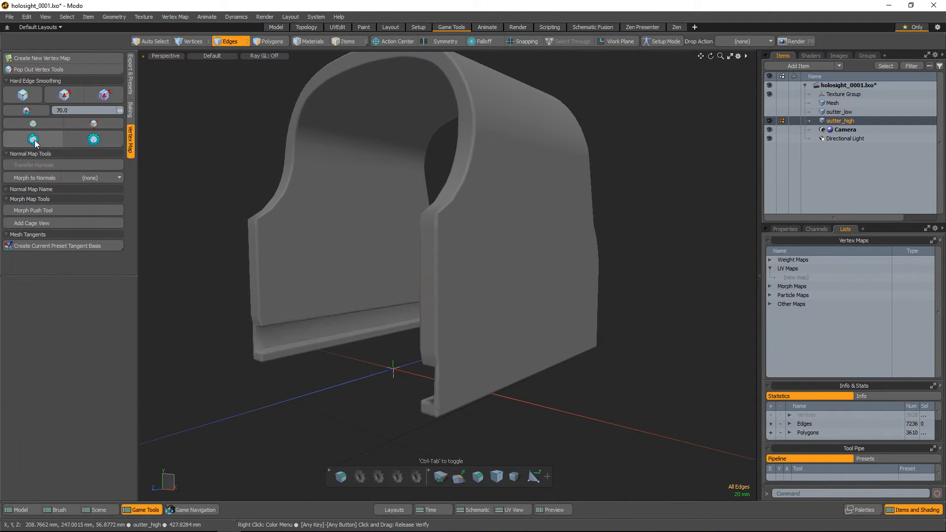
alt+drag(480, 320, 523, 176)
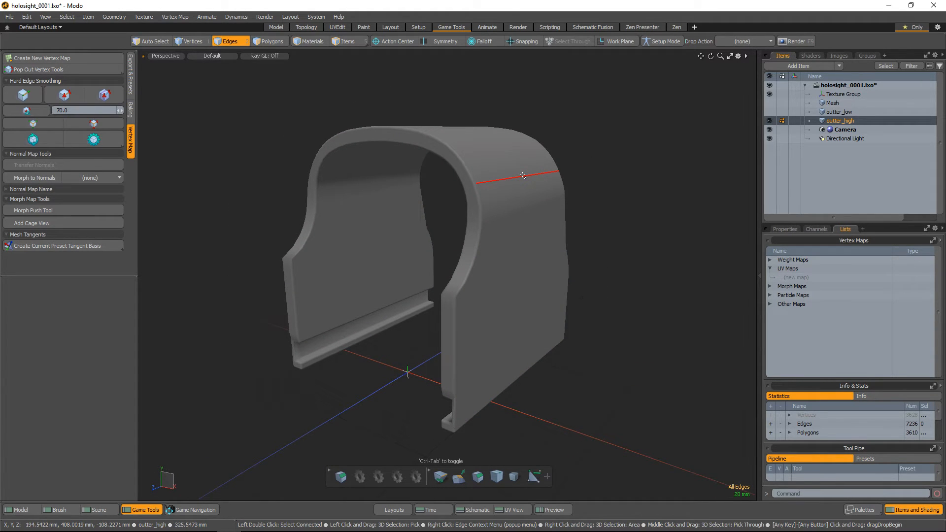
Switch to item selection and select the outter_high mesh in the viewport
key(5)
alt+drag(607, 221, 627, 213)
click(621, 263)
click(543, 254)
alt+drag(600, 240, 601, 257)
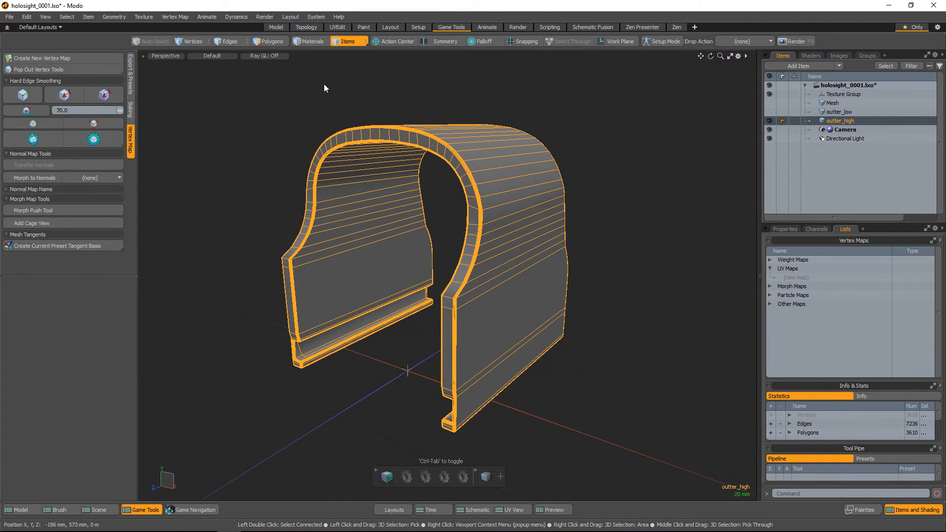
In the FBX I/O preferences, enable Save Smoothing Groups and keep Save Tangent Basis off
click(314, 19)
click(318, 25)
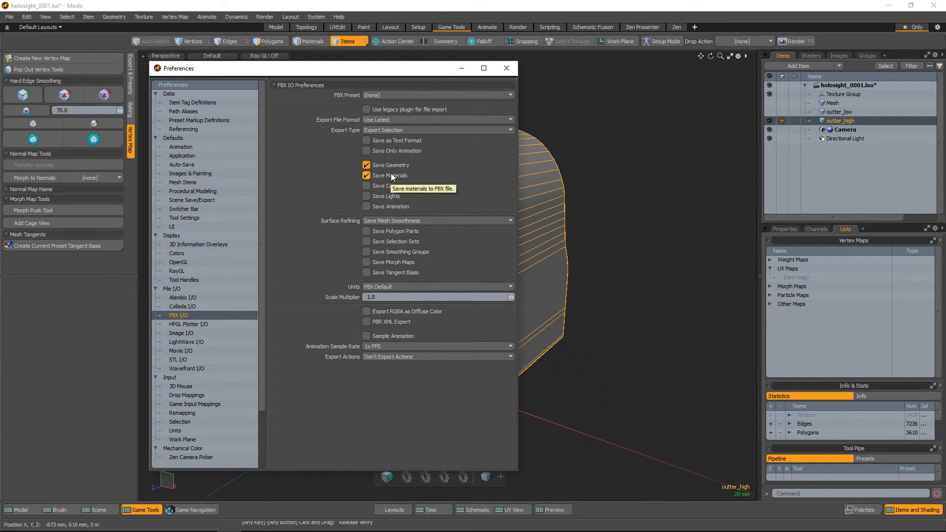
click(391, 252)
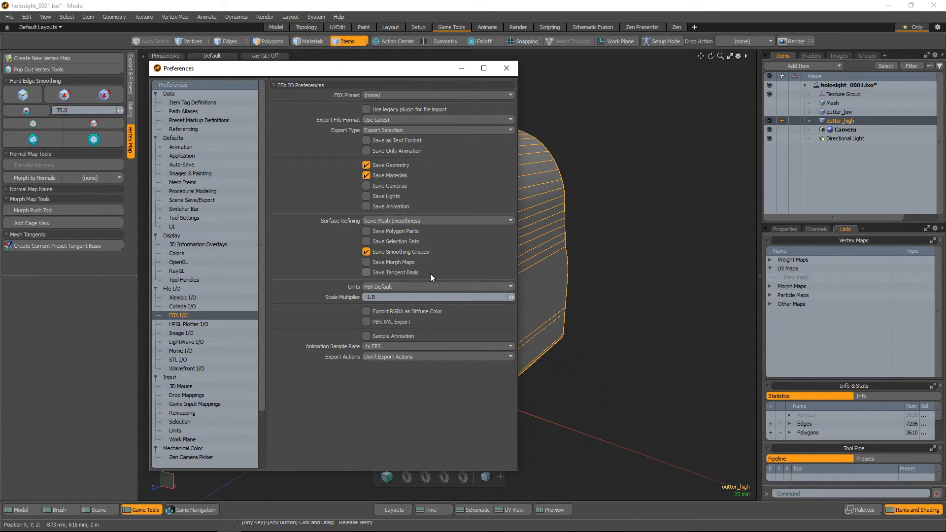
click(389, 273)
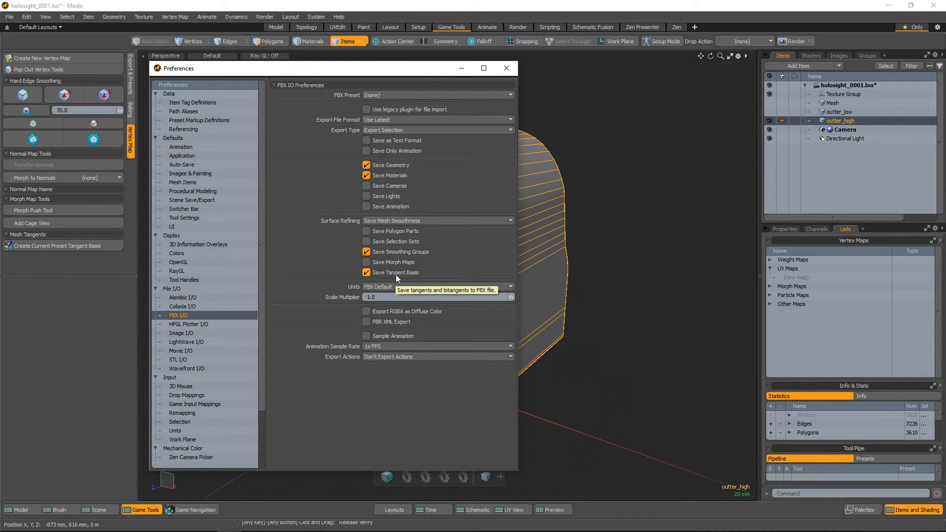
click(395, 274)
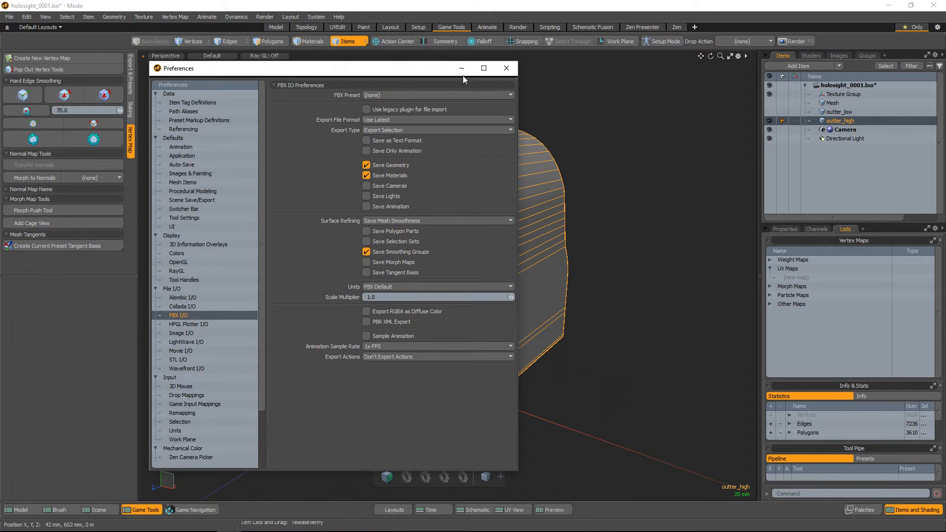
click(501, 69)
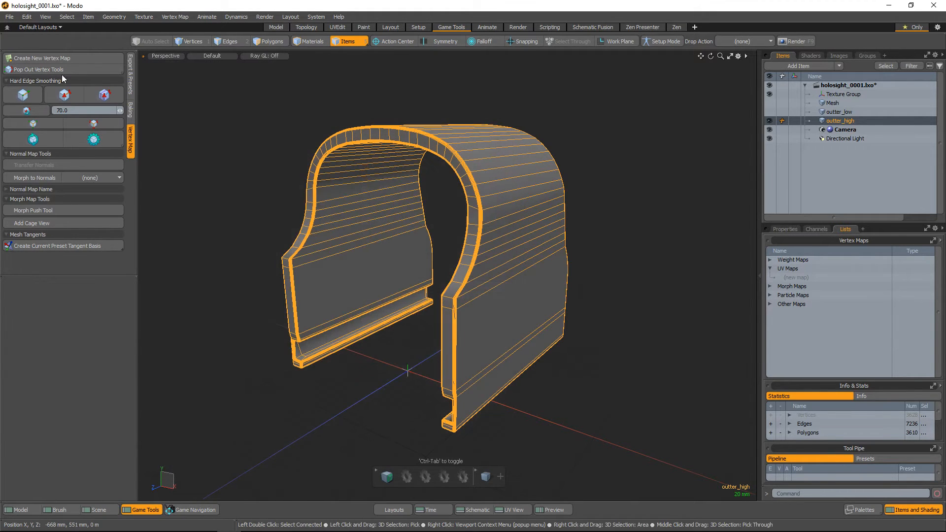
Export the selected outter_high mesh as Autodesk FBX 2015, overwriting the out_high file on the Desktop
click(10, 16)
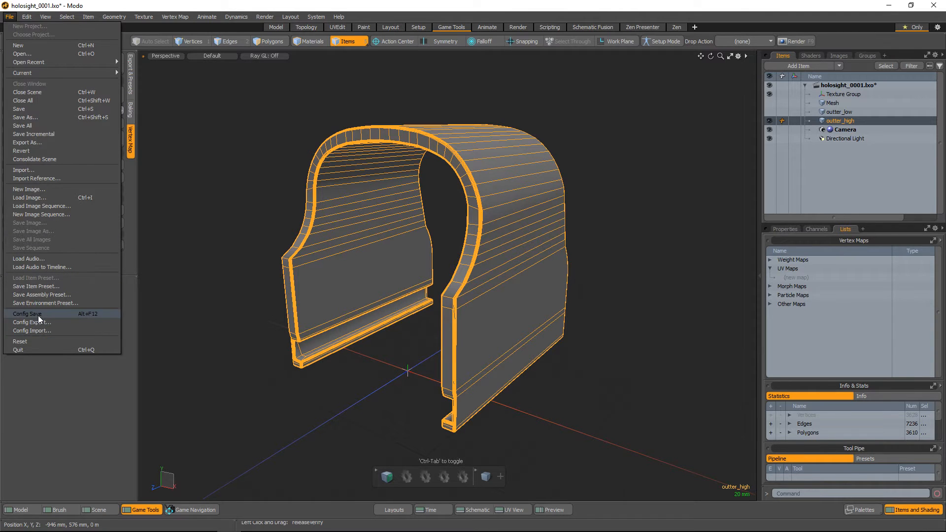
click(40, 143)
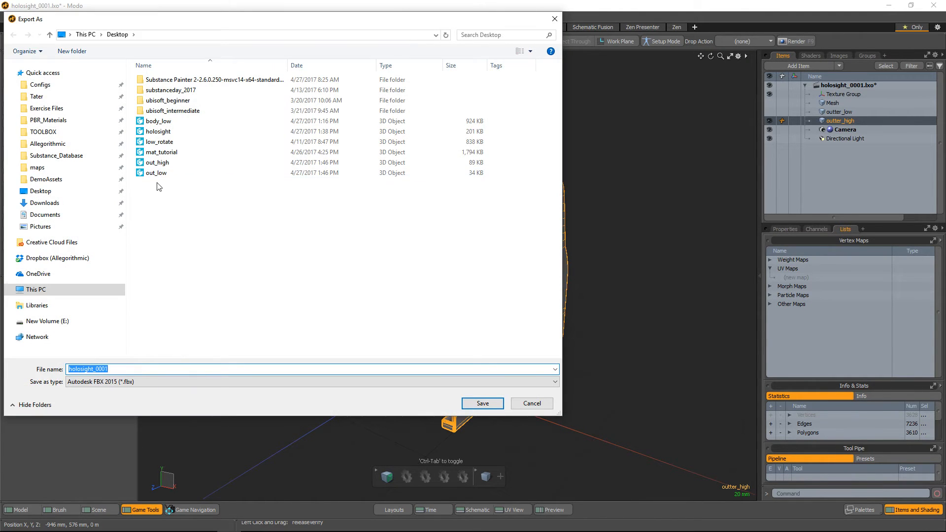
click(157, 163)
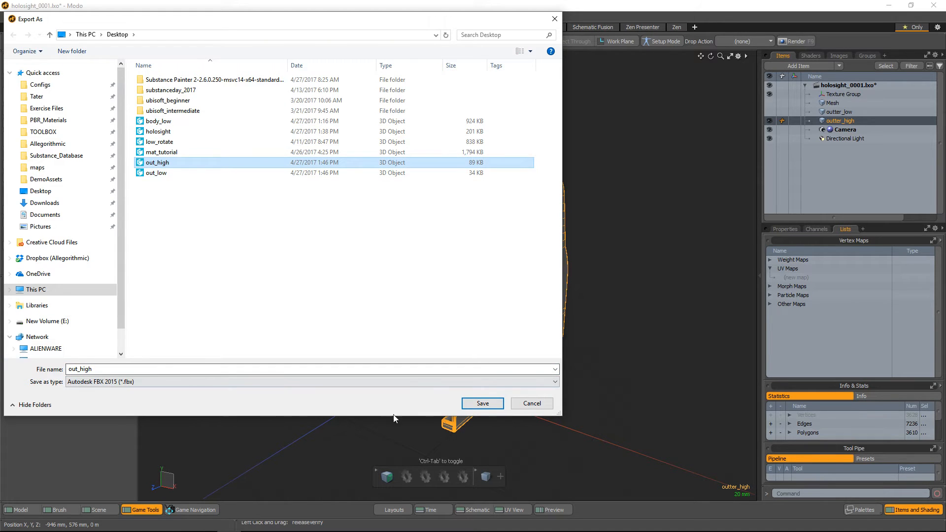
click(482, 403)
click(499, 274)
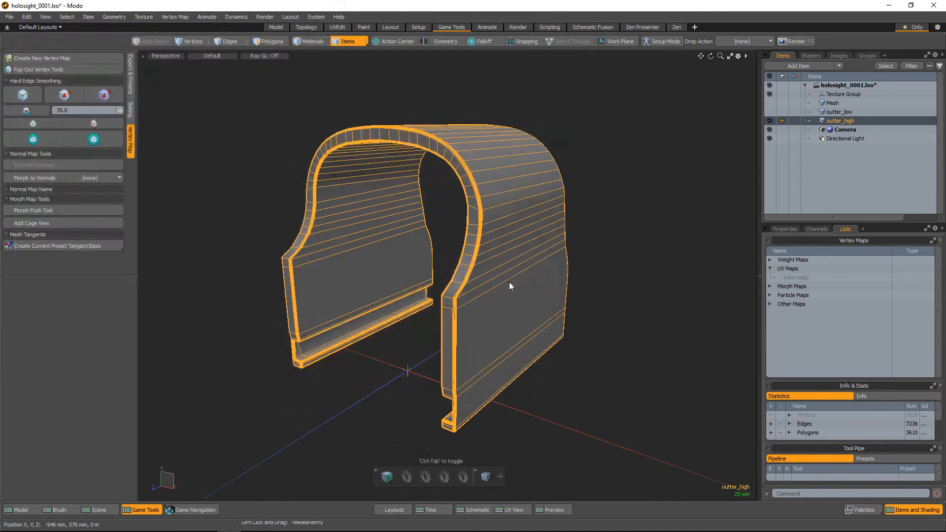
Hide the outter_high mesh, then show and select the outter_low mesh
click(611, 238)
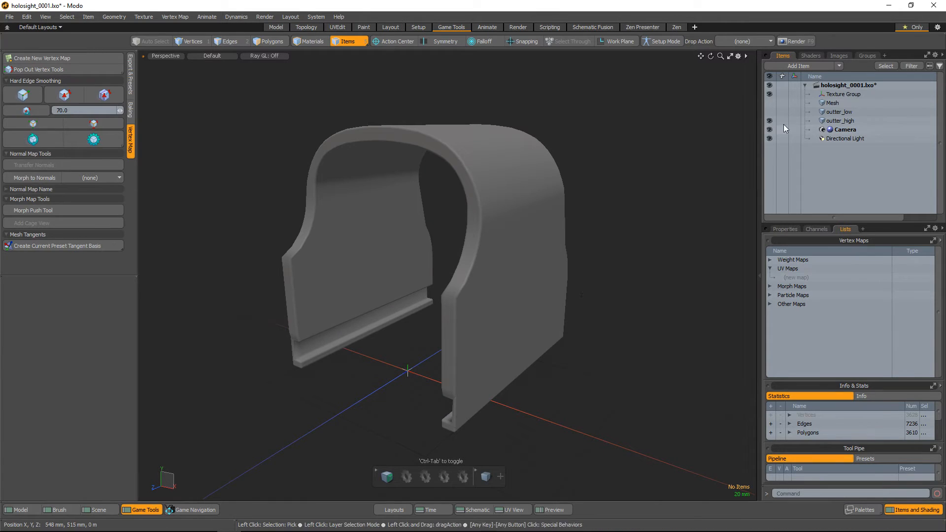
click(769, 121)
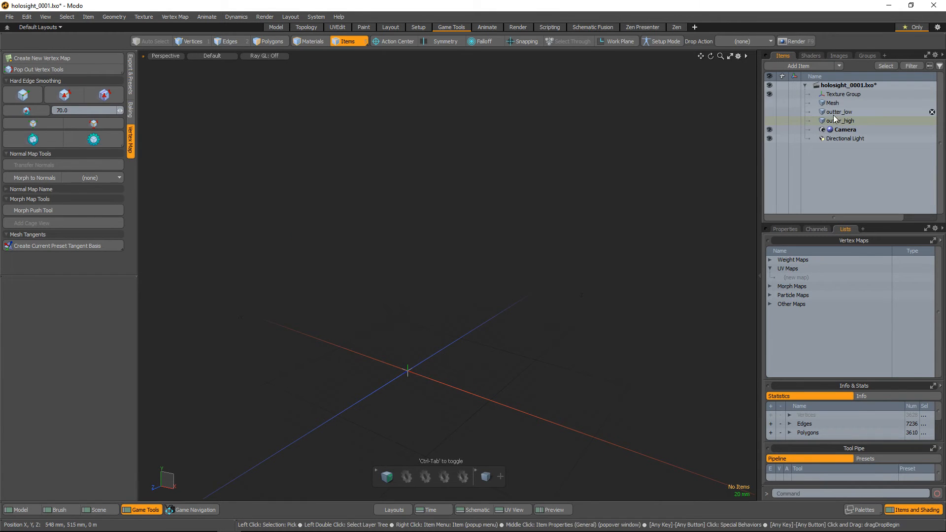
click(770, 113)
click(742, 197)
click(542, 271)
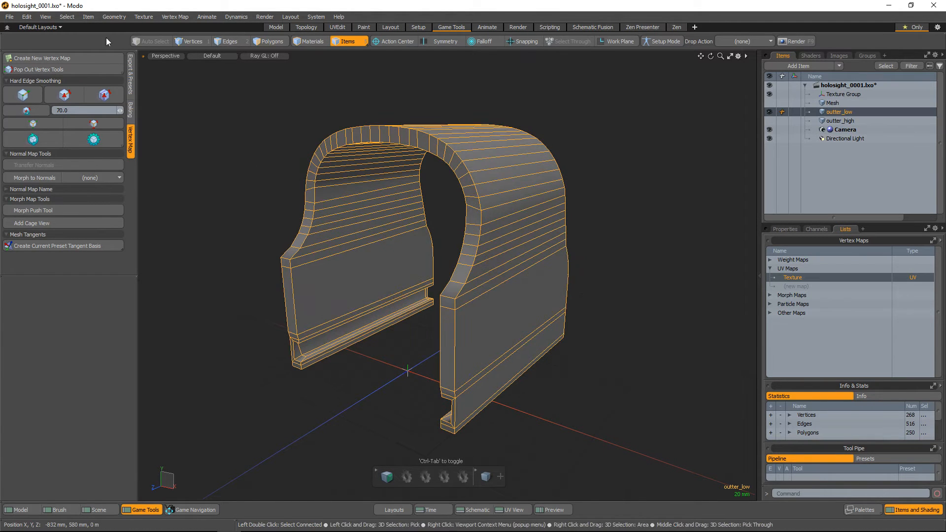
click(10, 18)
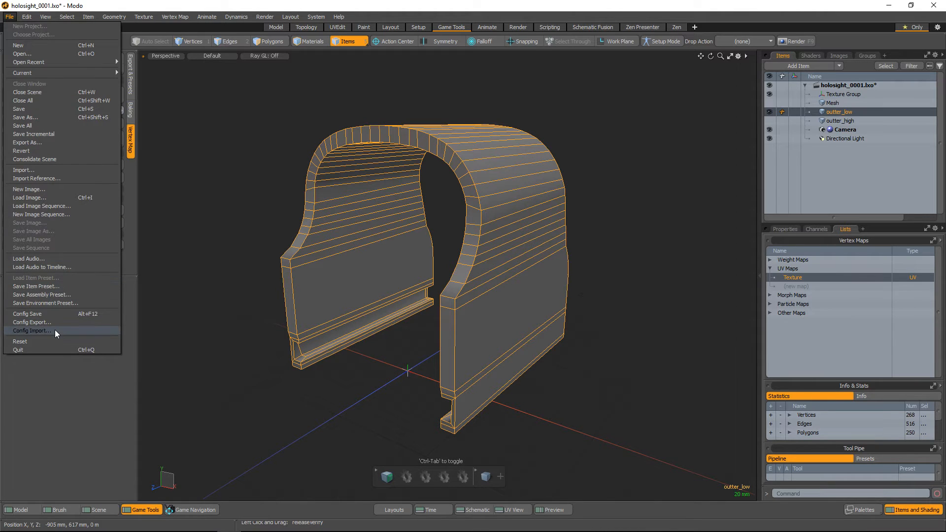
click(37, 143)
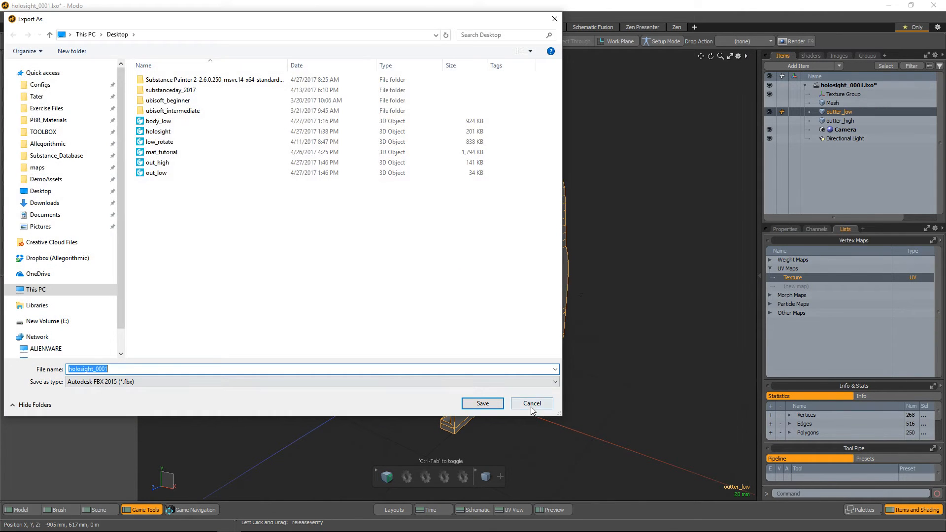
click(530, 406)
click(590, 220)
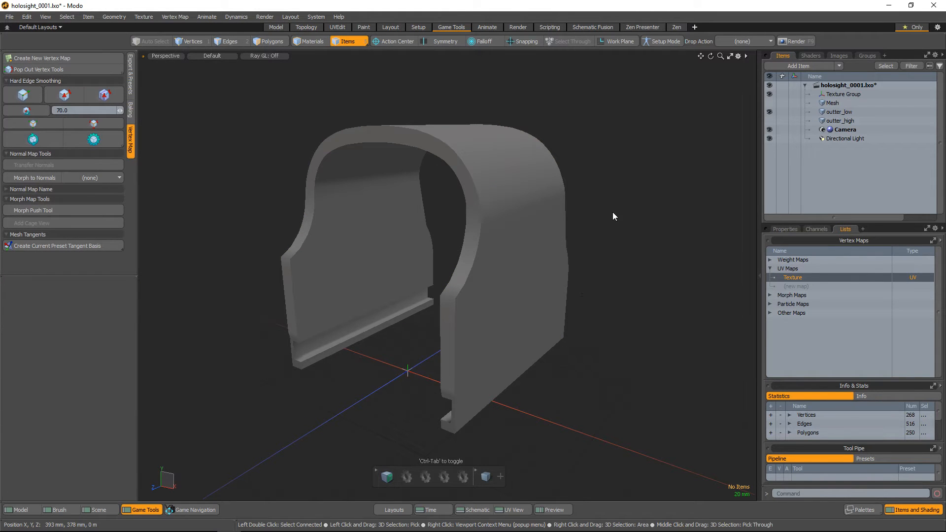
Show the original Mesh item alongside outter_low and switch to polygon selection
alt+drag(554, 229, 619, 237)
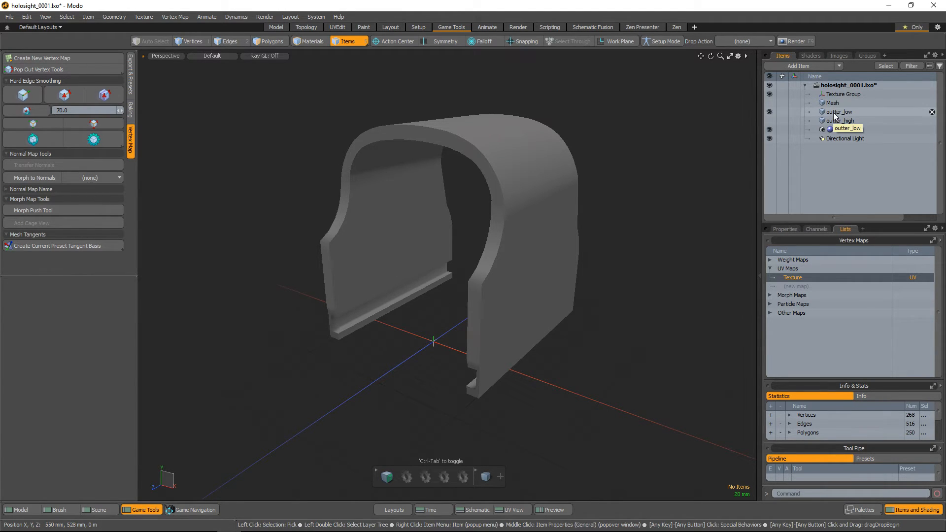
click(770, 103)
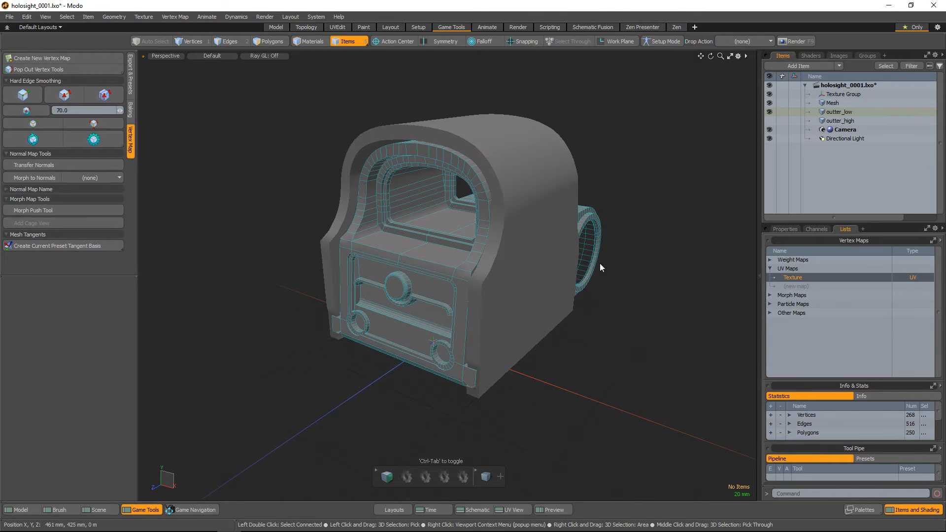
key(3)
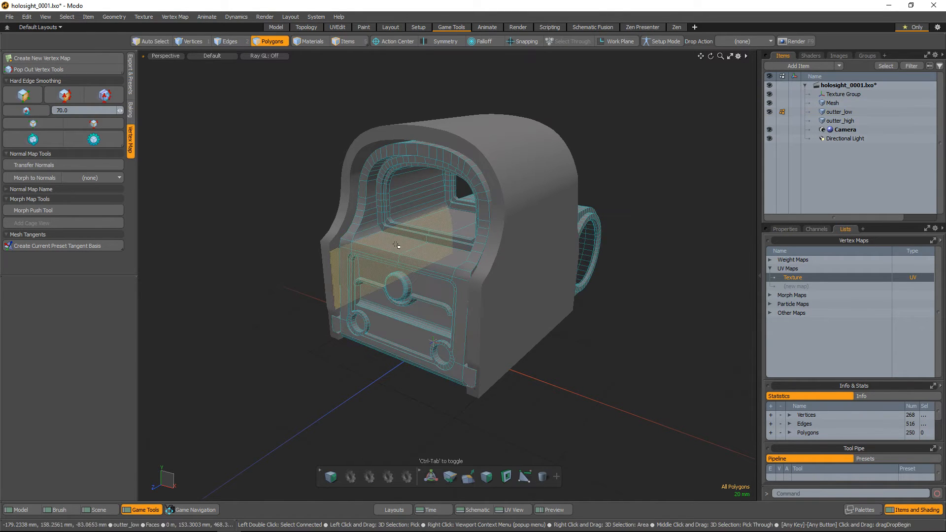
alt+drag(409, 249, 450, 285)
Cut the inner body's connected polygons out of the Mesh item, and create a new mesh item
click(835, 104)
scroll(407, 231, up, 3)
double_click(320, 232)
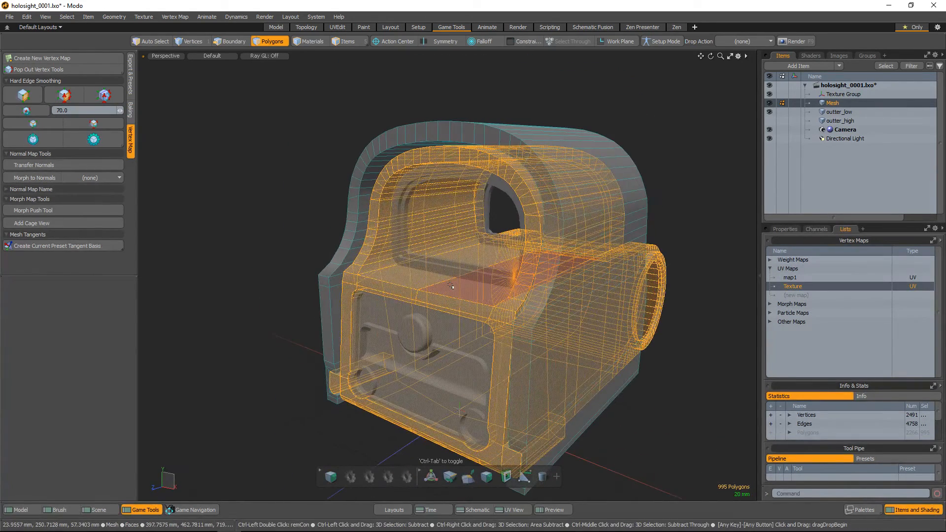
key(h)
click(839, 111)
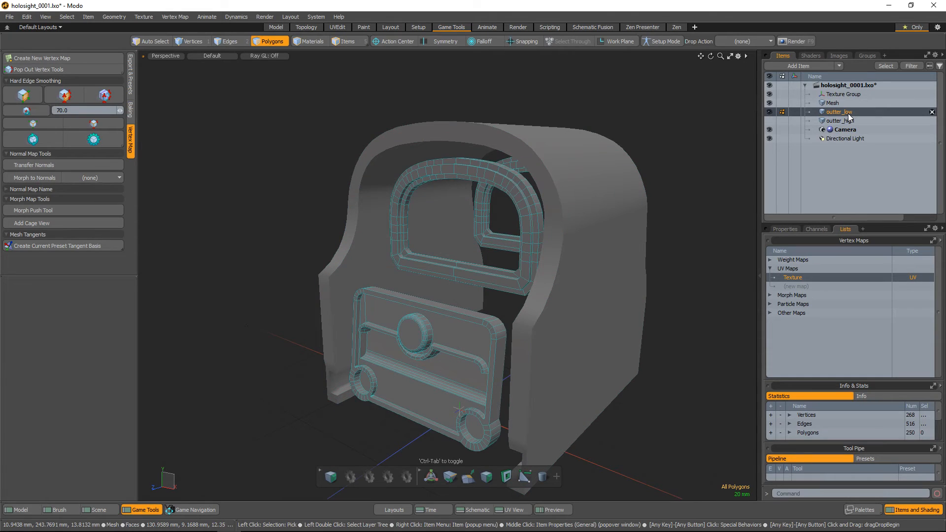
key(n)
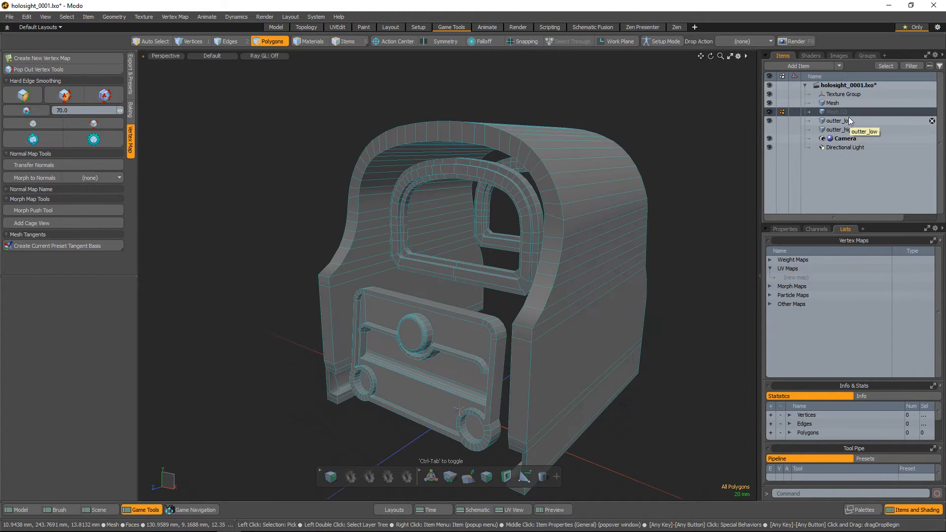
Paste the inner body's polygons into the new mesh item, hide the original Mesh item and clear the polygon selection
key(ctrl+v)
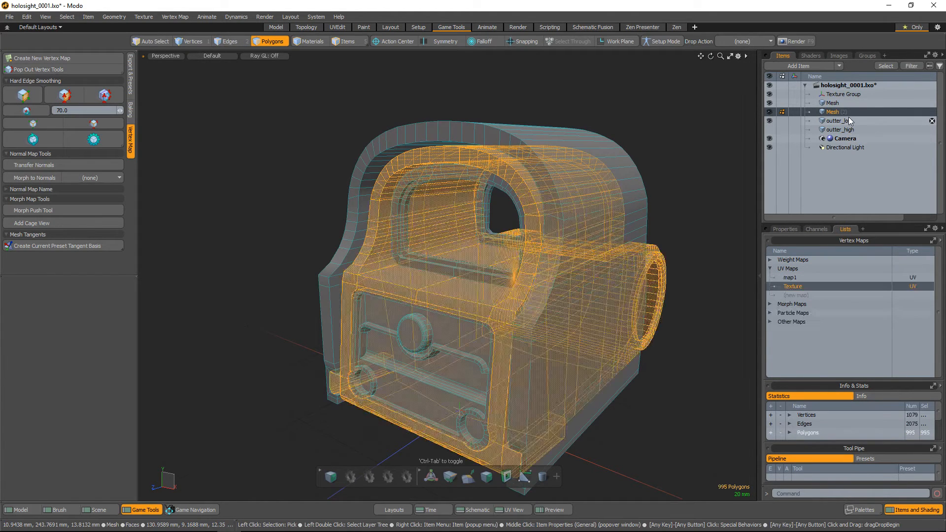
click(769, 102)
key(Escape)
scroll(521, 323, down, 3)
alt+drag(502, 329, 428, 276)
alt+drag(429, 276, 539, 262)
scroll(509, 293, up, 3)
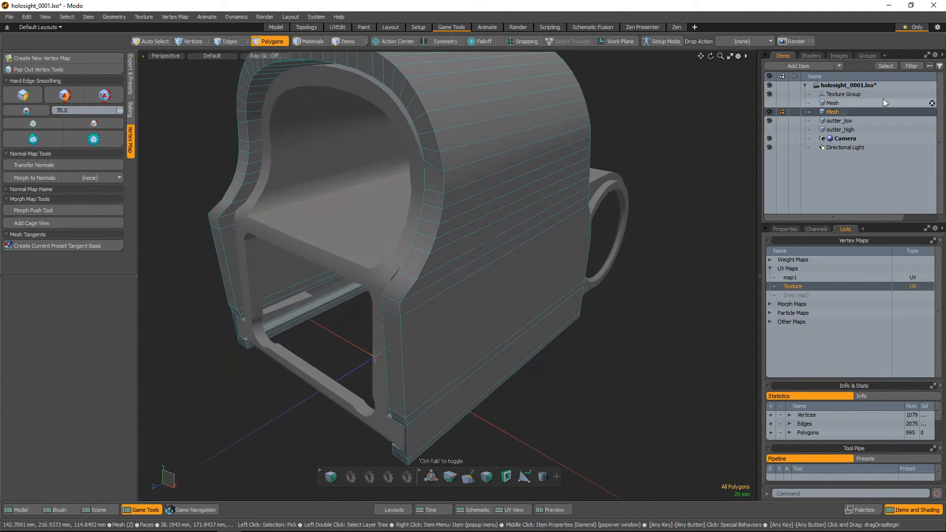
Compare the outter_low shell with the new inner body mesh by making each one active in turn
click(840, 121)
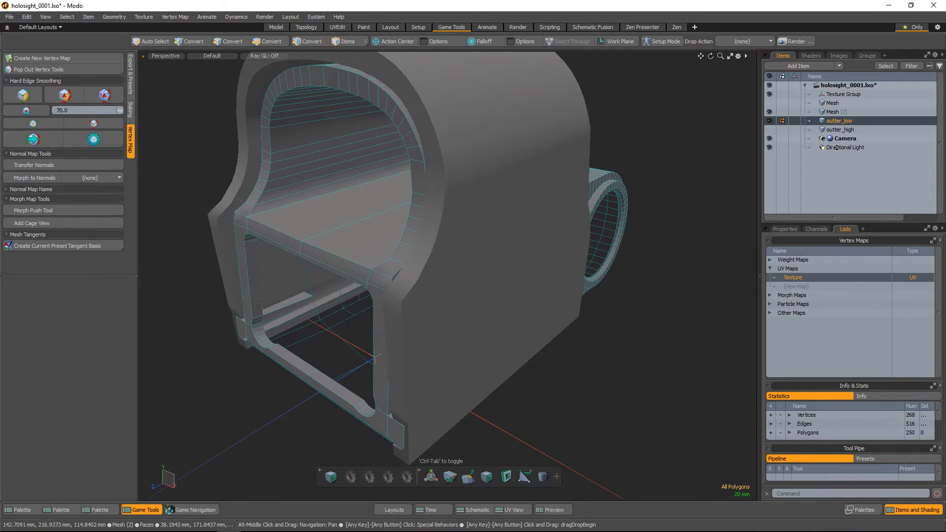
alt+drag(499, 226, 504, 215)
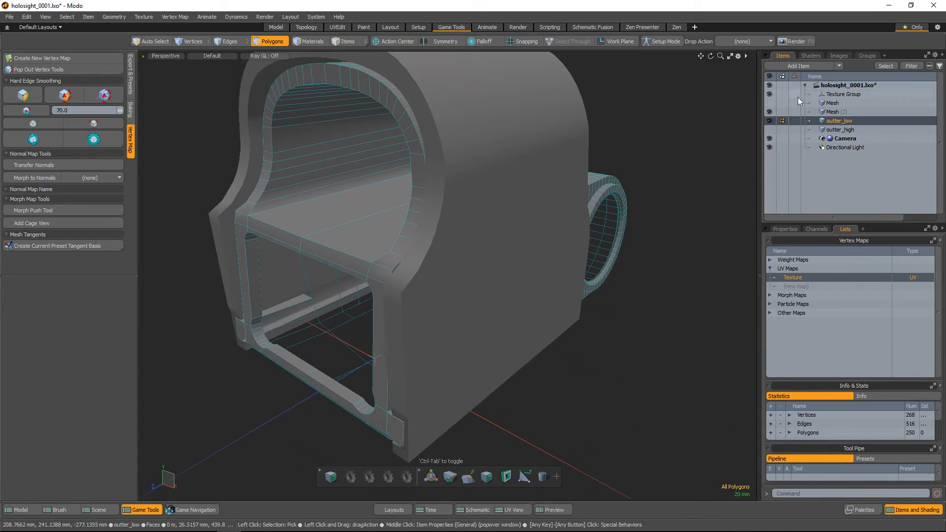
click(835, 112)
click(836, 122)
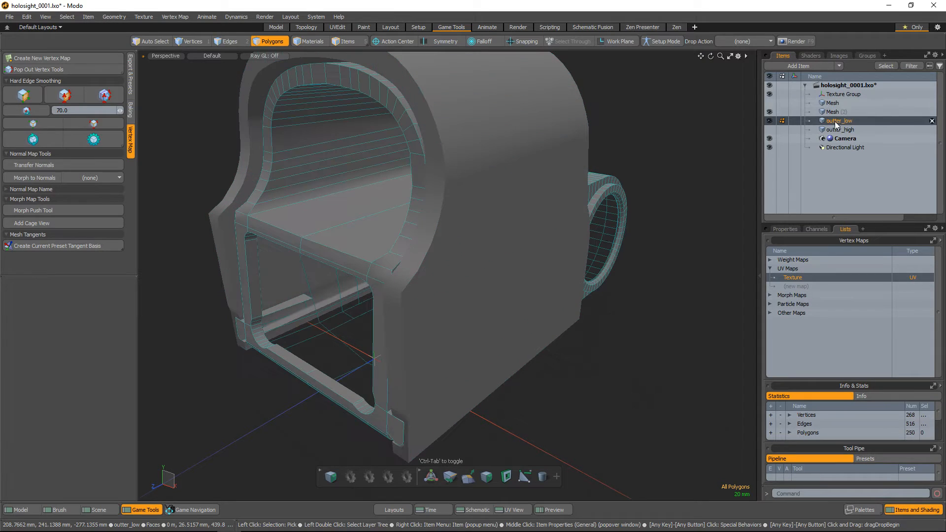
click(835, 113)
click(835, 123)
click(834, 113)
scroll(430, 178, down, 2)
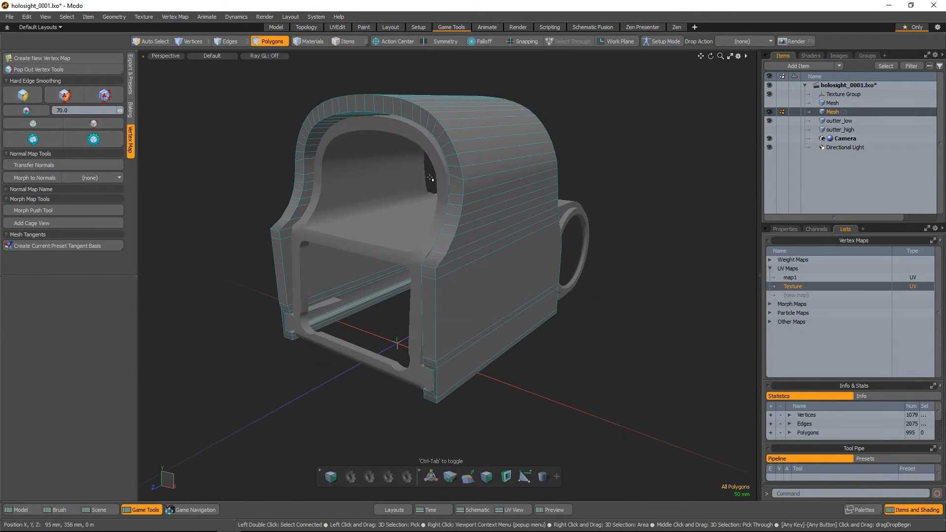
click(844, 121)
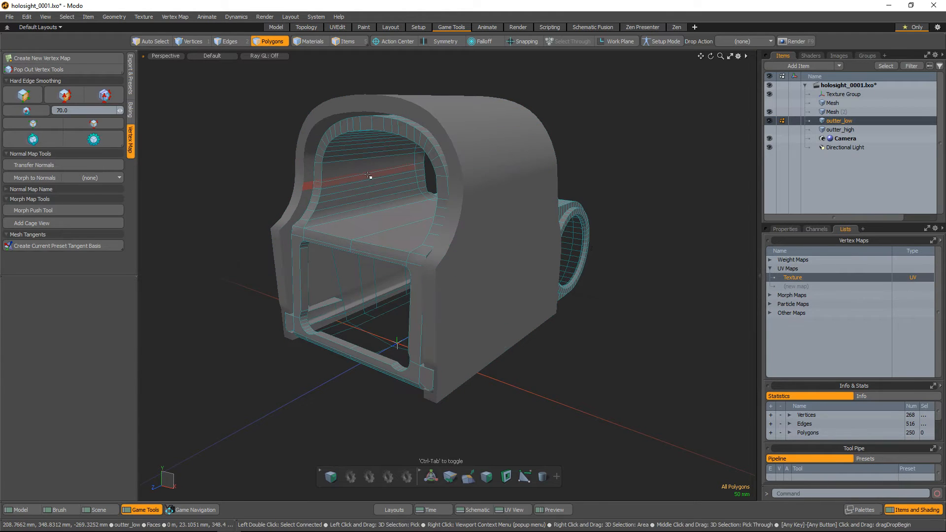
alt+drag(367, 175, 462, 197)
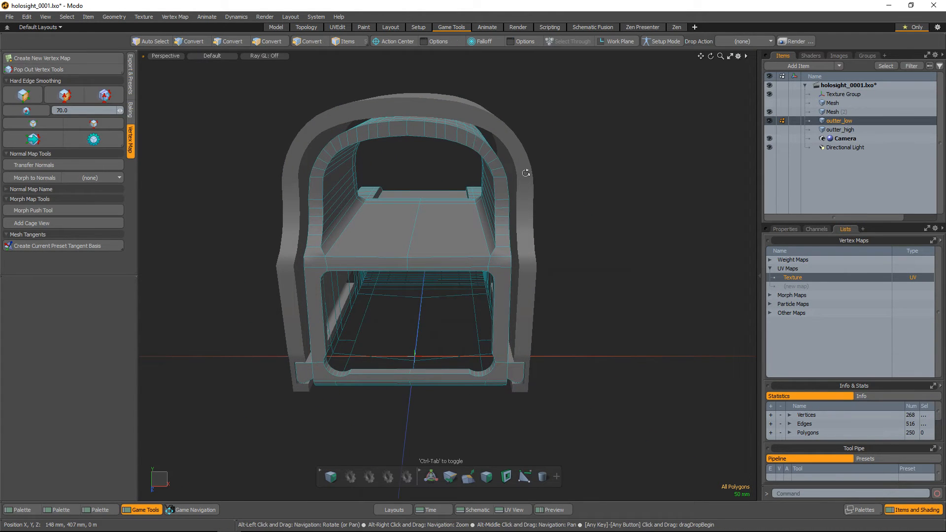
alt+drag(526, 173, 491, 186)
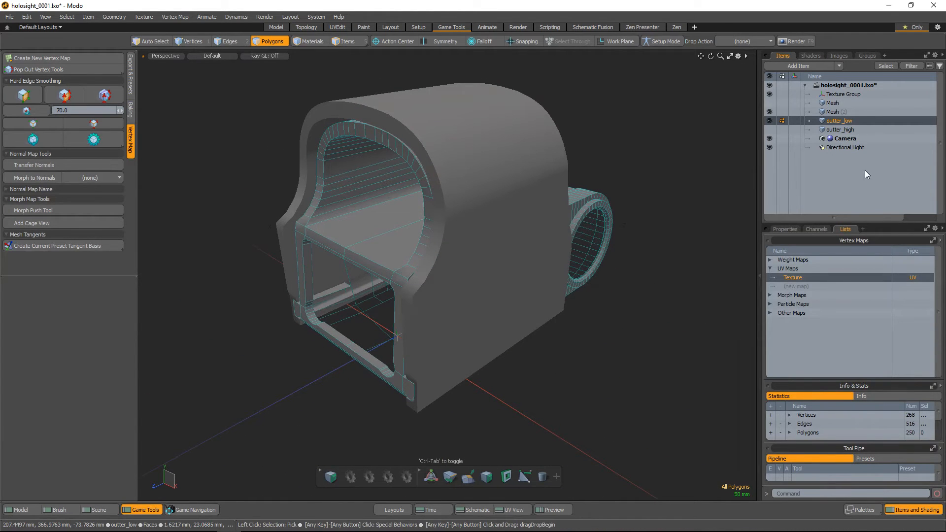
click(833, 113)
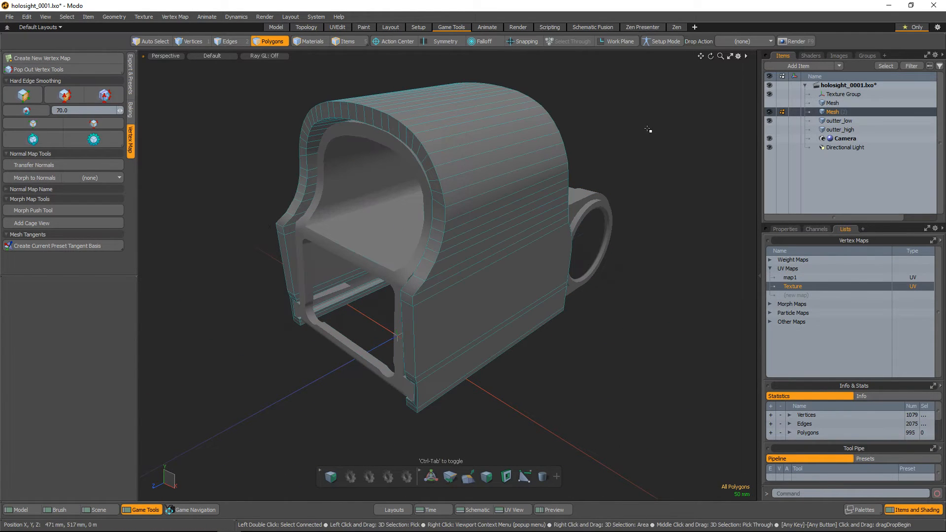
click(832, 121)
alt+drag(449, 275, 450, 276)
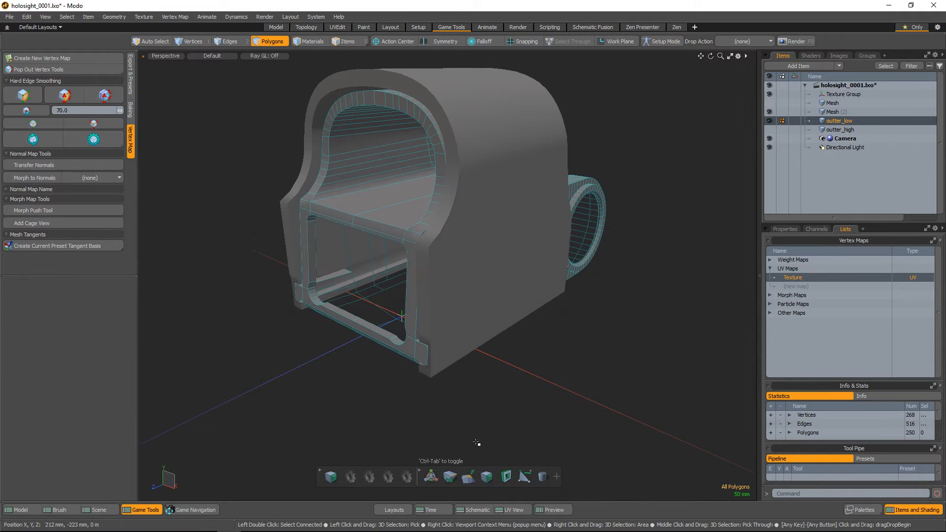
Open the UV view, check outter_low's UV islands against its polygons, and toggle the wireframe display
click(514, 510)
alt+drag(603, 143, 429, 157)
double_click(429, 156)
alt+drag(523, 195, 538, 186)
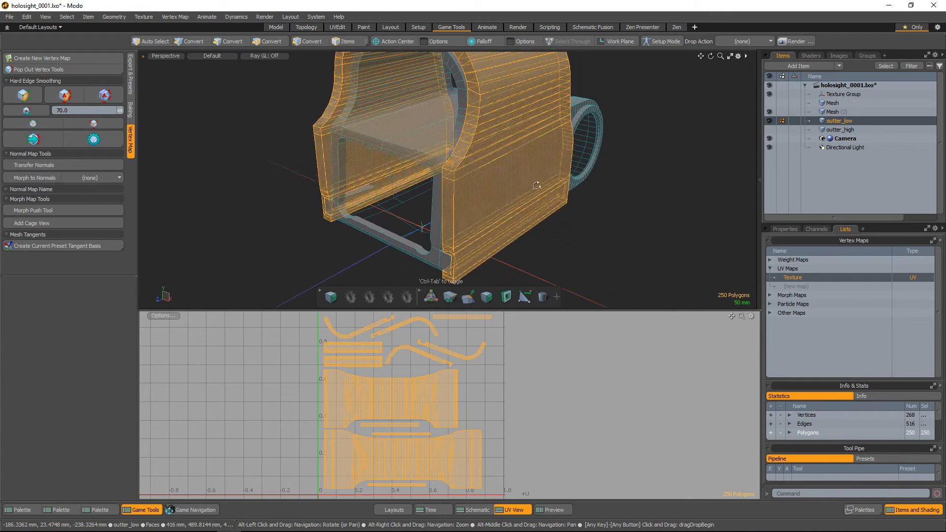
key(Escape)
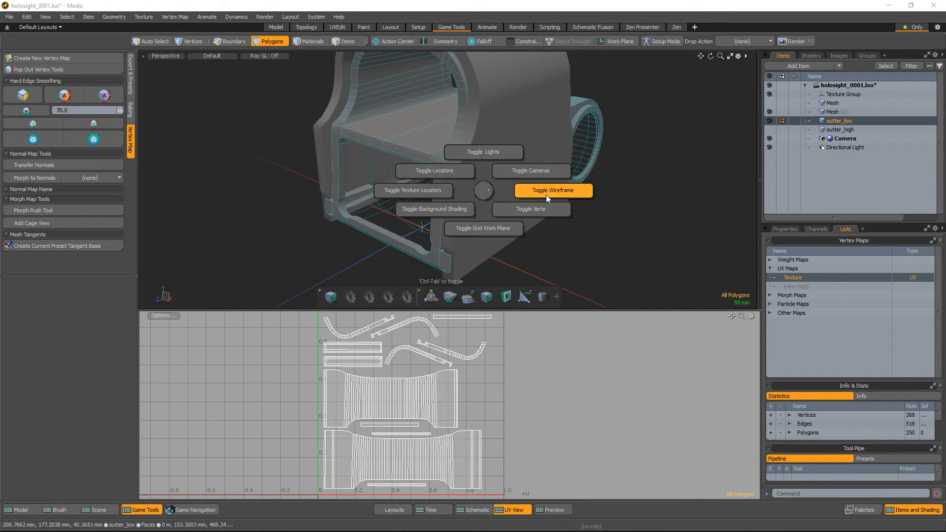
click(545, 194)
alt+drag(597, 161, 602, 159)
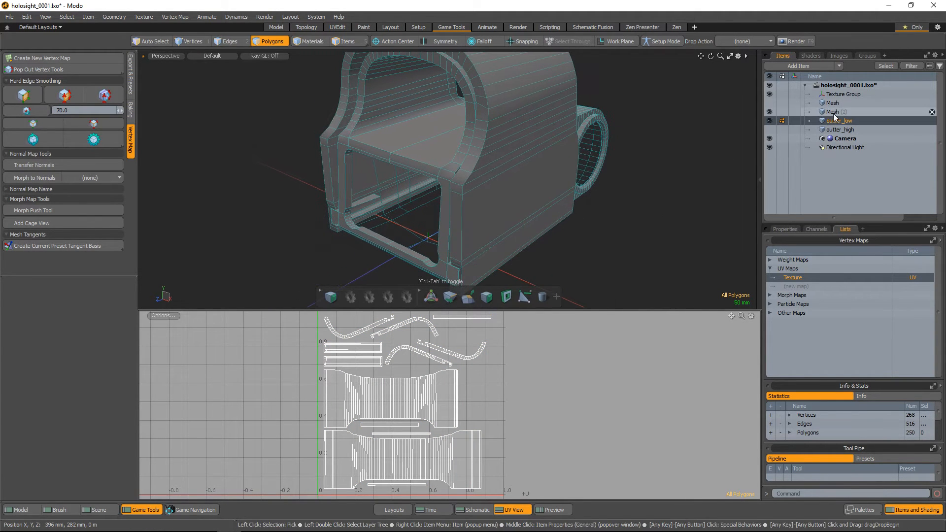
Make the inner body mesh active, check its existing UV layout with its polygons selected, and hide outter_low
click(833, 113)
alt+drag(490, 190, 504, 183)
double_click(422, 141)
mouse_move(424, 143)
alt+mouse_down()
mouse_move(593, 194)
mouse_move(433, 157)
alt+mouse_up()
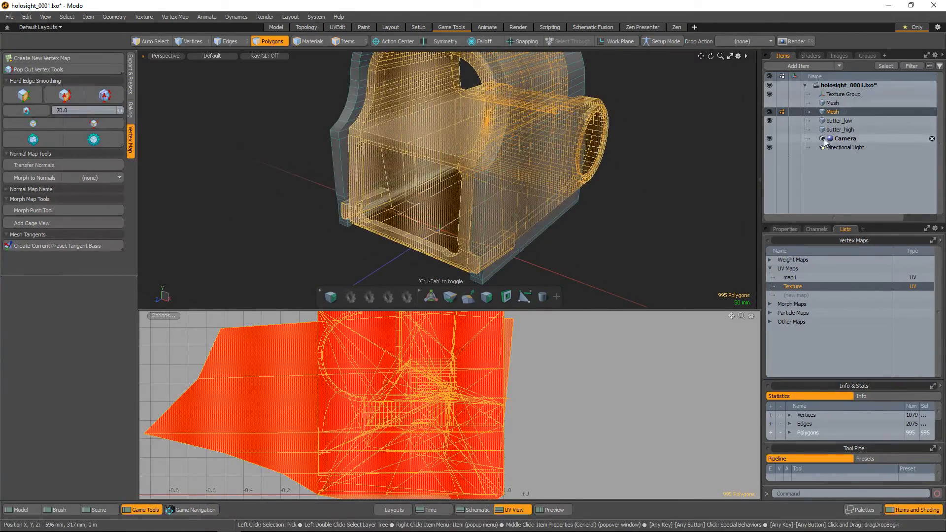
click(769, 121)
alt+drag(563, 203, 546, 216)
click(542, 213)
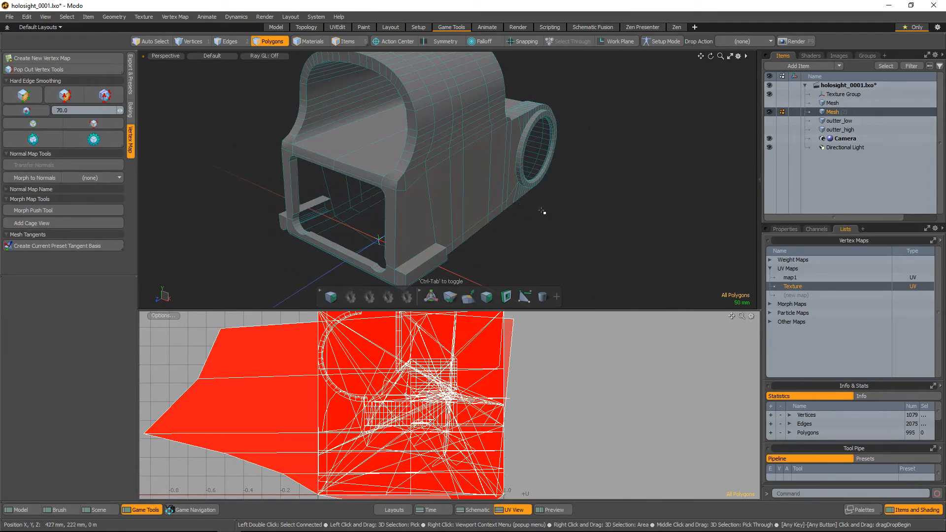
Delete the inner body's map1 UV map and make its Texture UV map active
right_click(796, 279)
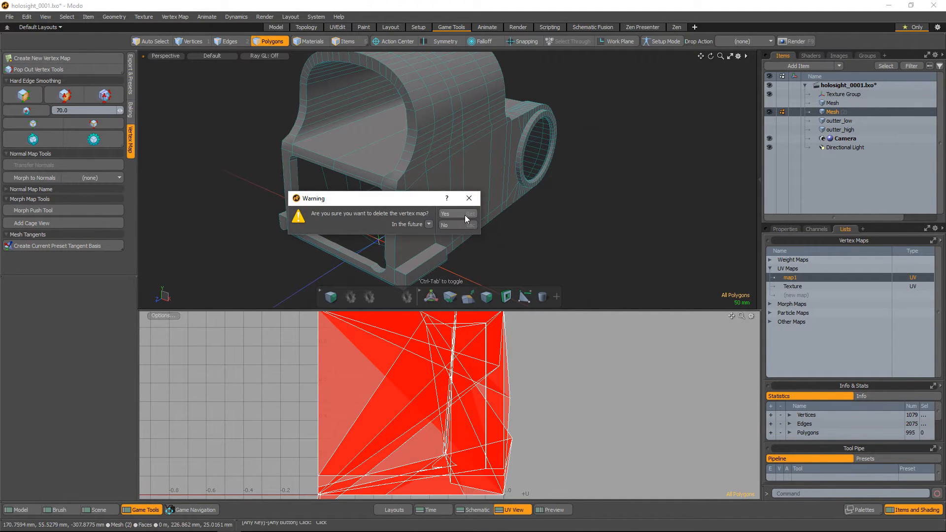
click(465, 215)
click(796, 279)
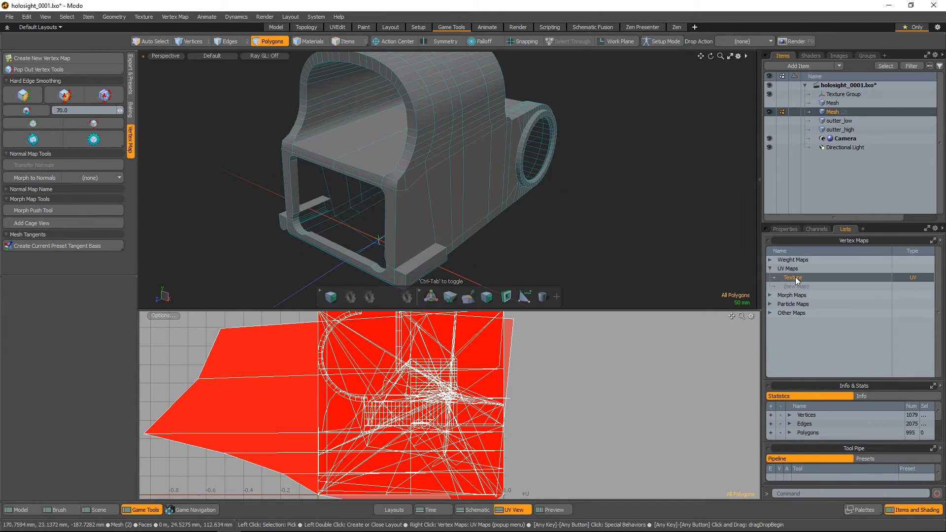
Select the inner body's hard edges as UV seams and bring up the modelling toolset
alt+drag(458, 197, 146, 158)
click(95, 123)
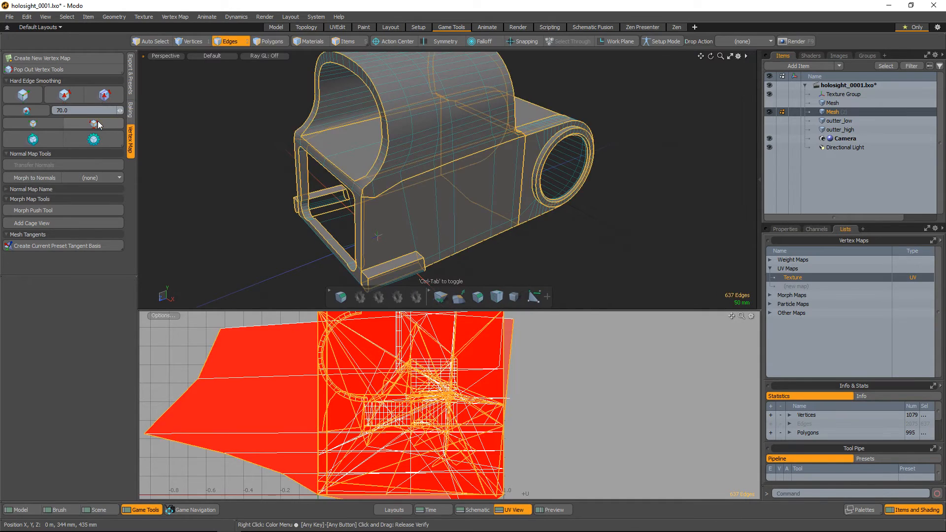
alt+drag(443, 187, 468, 176)
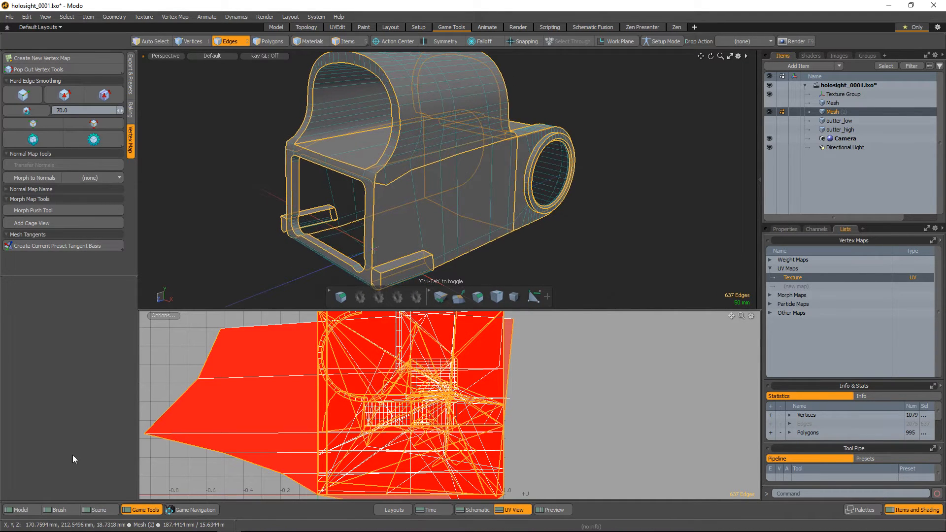
click(21, 509)
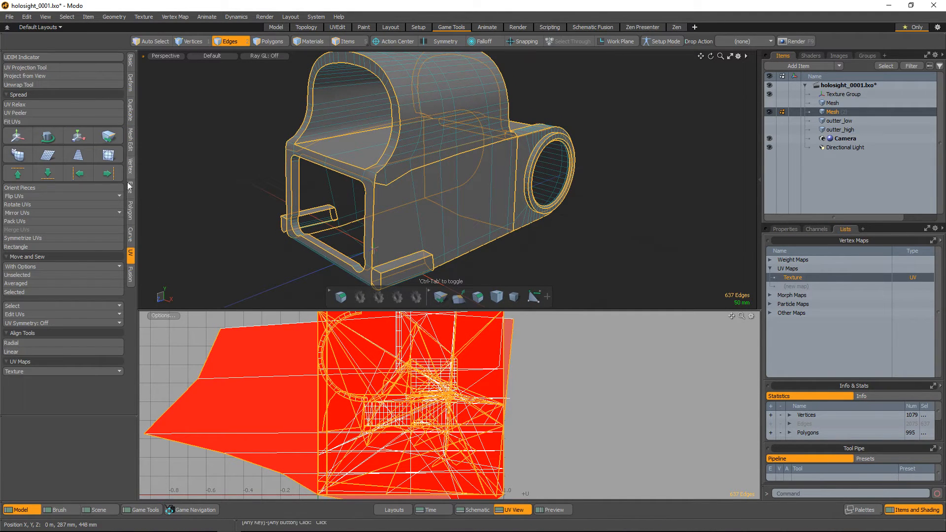
click(28, 86)
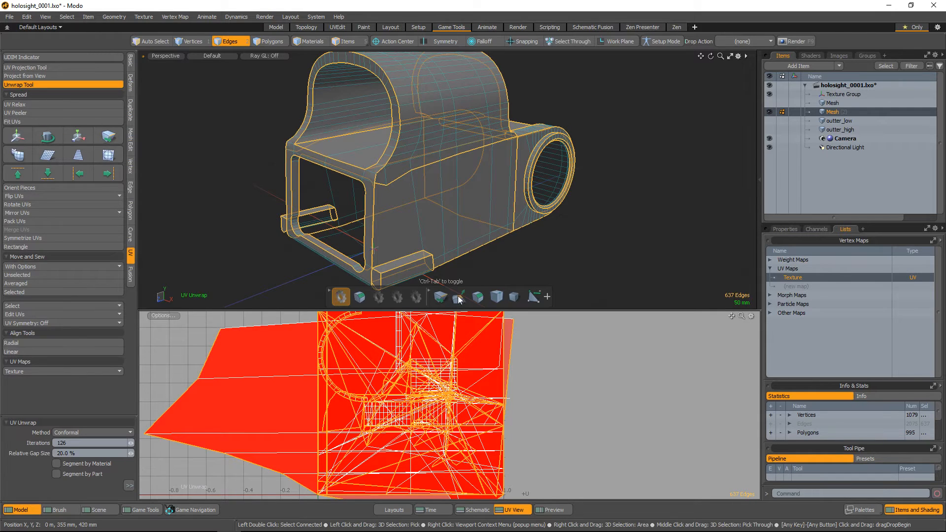
alt+drag(523, 281, 398, 134)
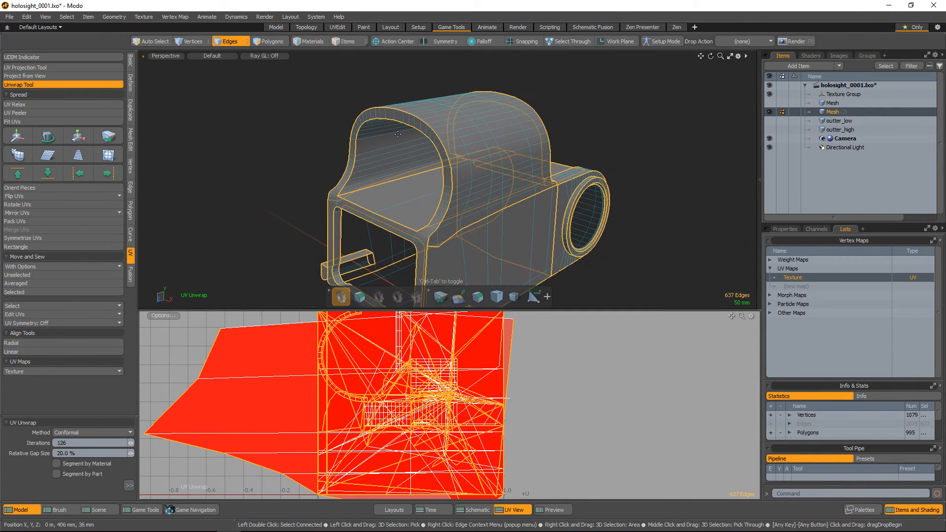
key(space)
Add two seam edges, including one across the front arch's rim, and unwrap the inner body with the Conformal method
alt+scroll(386, 106, up, 4)
shift+click(430, 137)
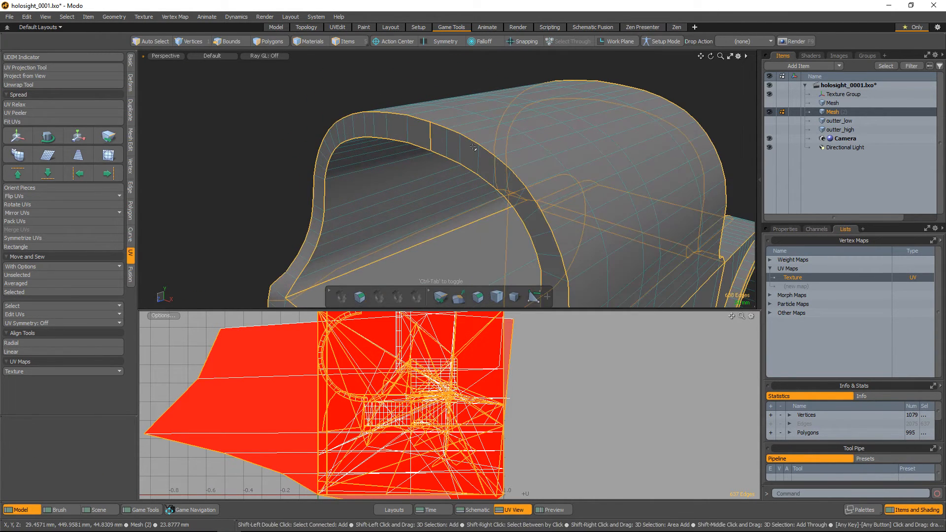
scroll(640, 177, down, 4)
alt+drag(628, 165, 529, 218)
scroll(487, 206, up, 4)
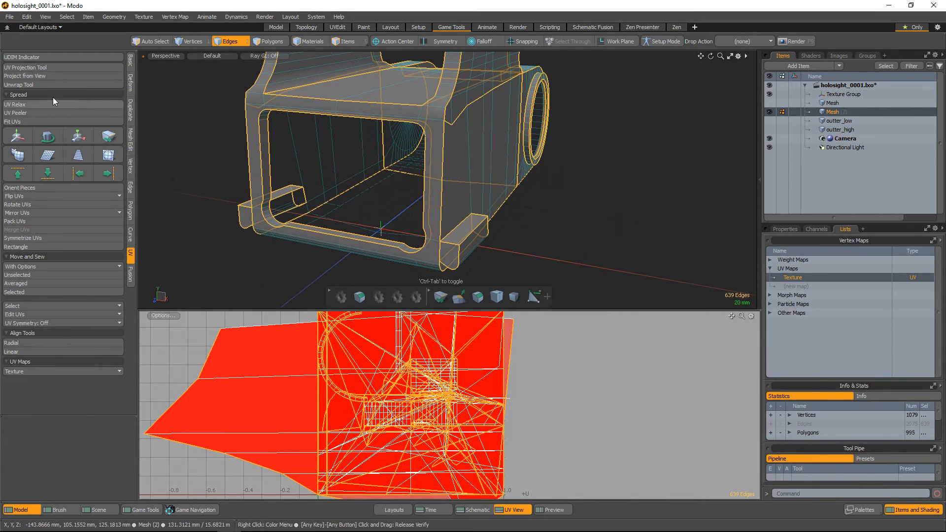
click(53, 85)
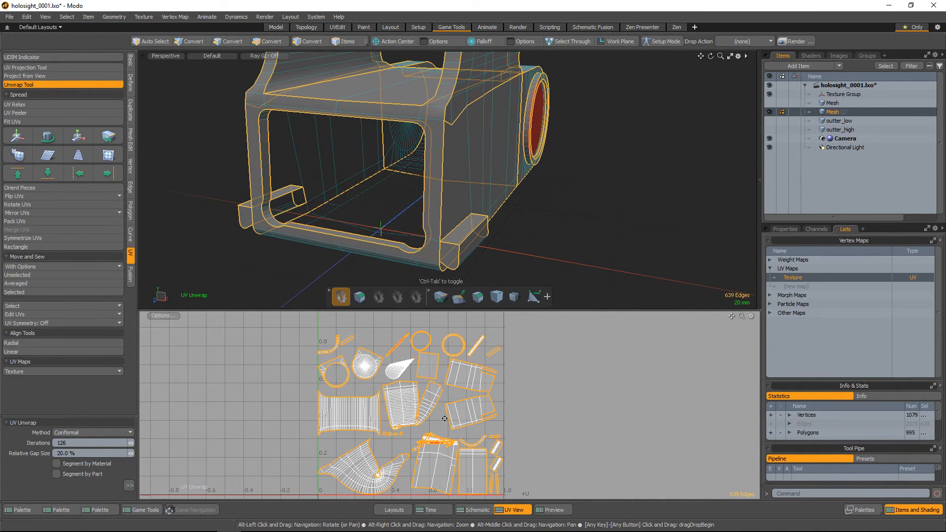
Examine the unwrapped layout for distorted or overlapping islands by selecting them and locating their polygons on the inner body
scroll(444, 418, up, 3)
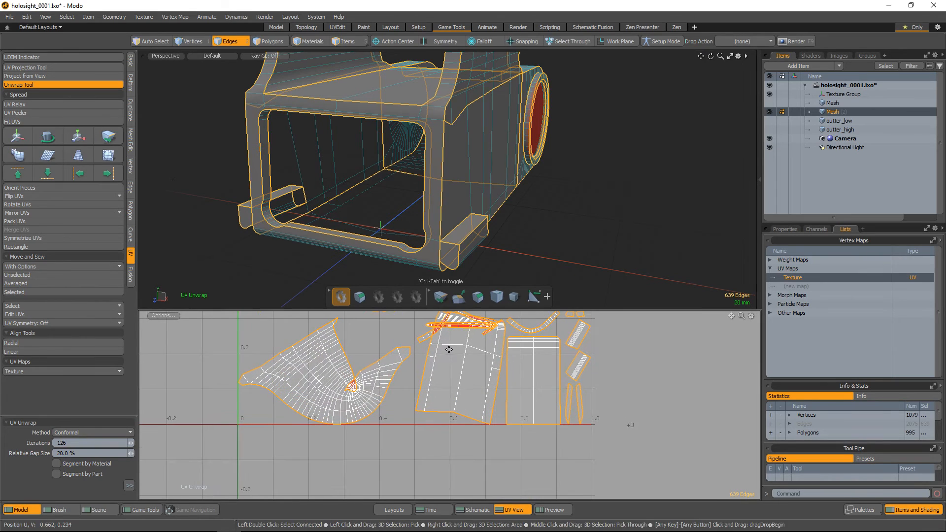
key(space)
key(space)
double_click(360, 393)
alt+drag(540, 107, 473, 188)
scroll(433, 392, up, 5)
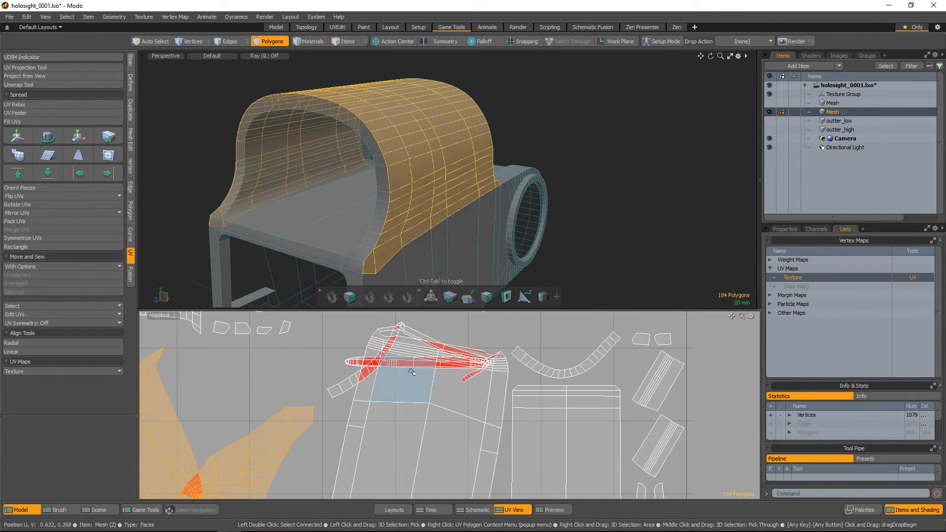
double_click(411, 371)
alt+drag(476, 209, 305, 195)
click(295, 196)
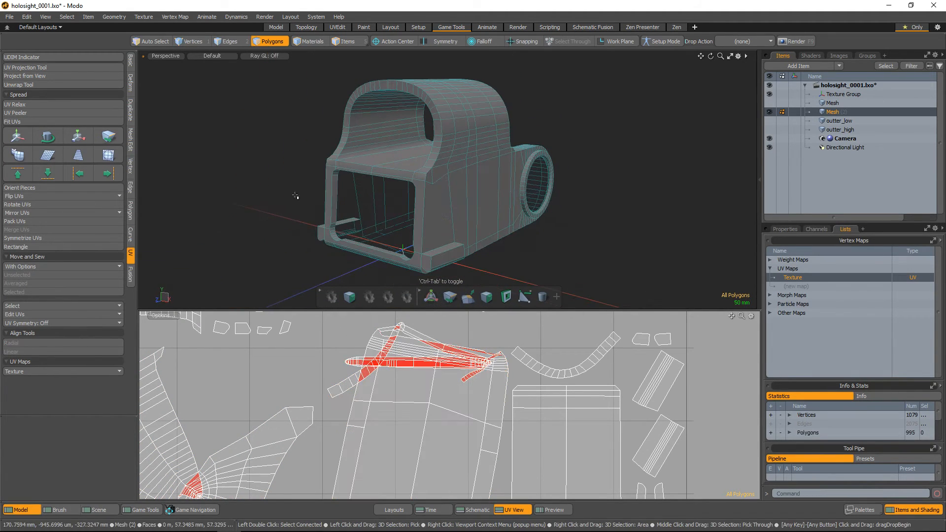
Reselect the inner body's hard edges and add the edges along the underside's front border as extra UV seams
click(141, 509)
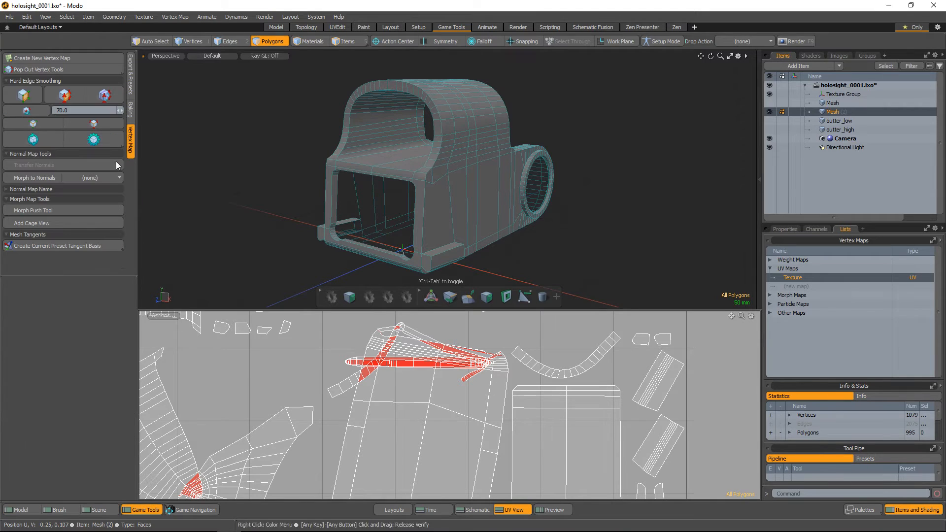
click(93, 125)
alt+drag(443, 192, 460, 207)
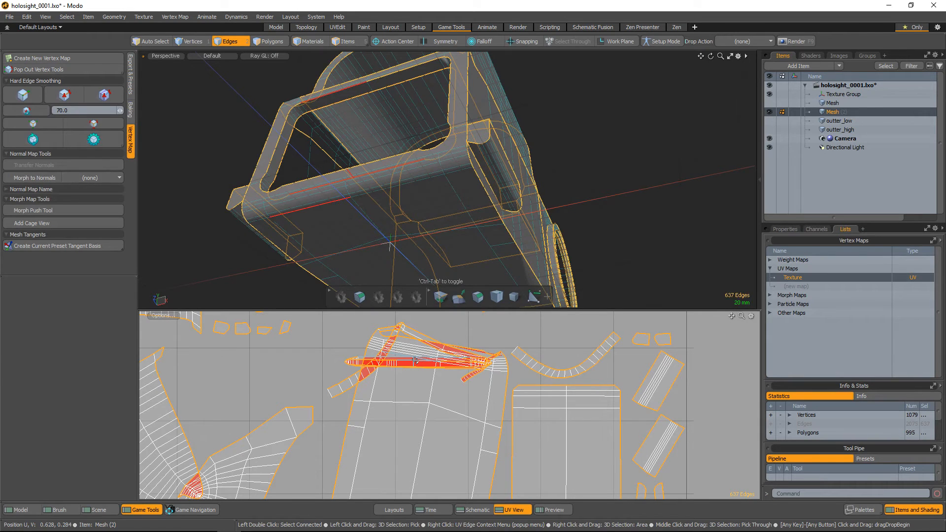
ctrl+alt+drag(501, 234, 538, 158)
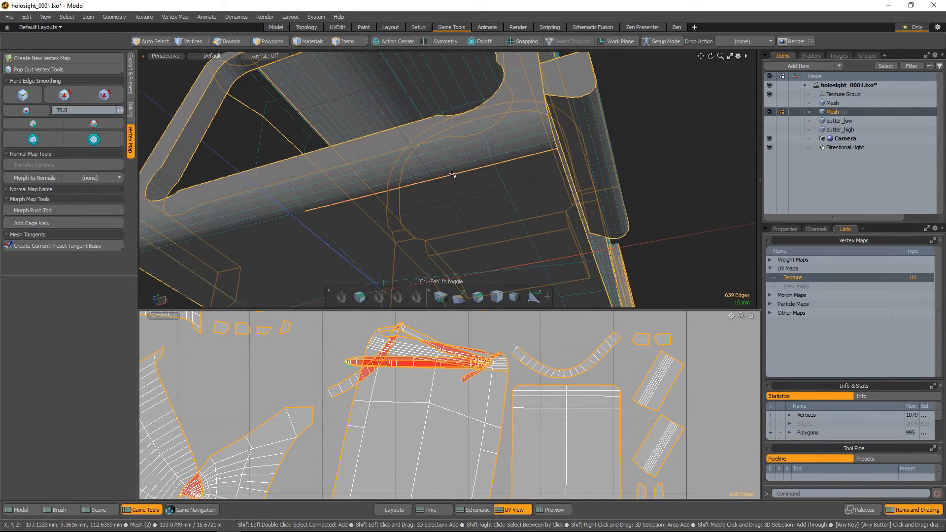
alt+drag(452, 174, 323, 153)
shift+click(388, 132)
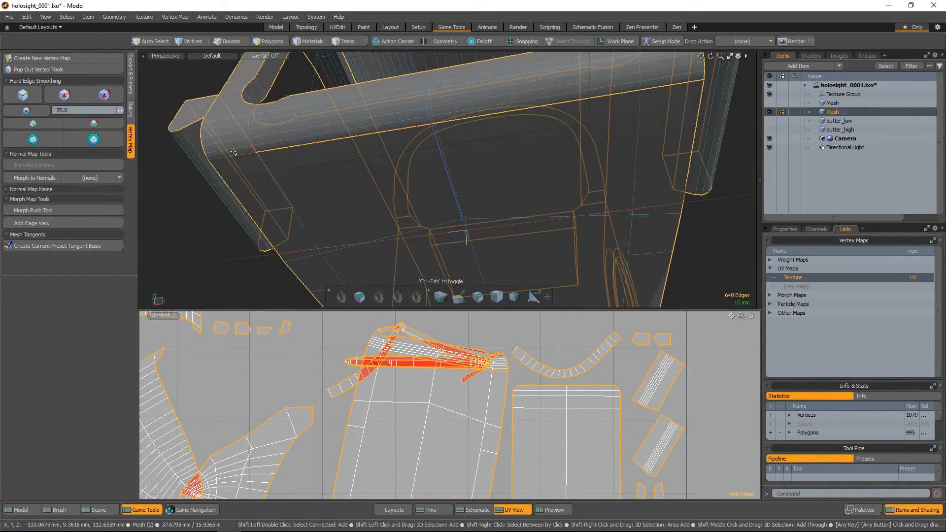
alt+drag(235, 156, 498, 198)
Add the edges along the curved top shell's centre line as extra UV seams
alt+right_drag(498, 198, 520, 197)
alt+drag(520, 197, 492, 193)
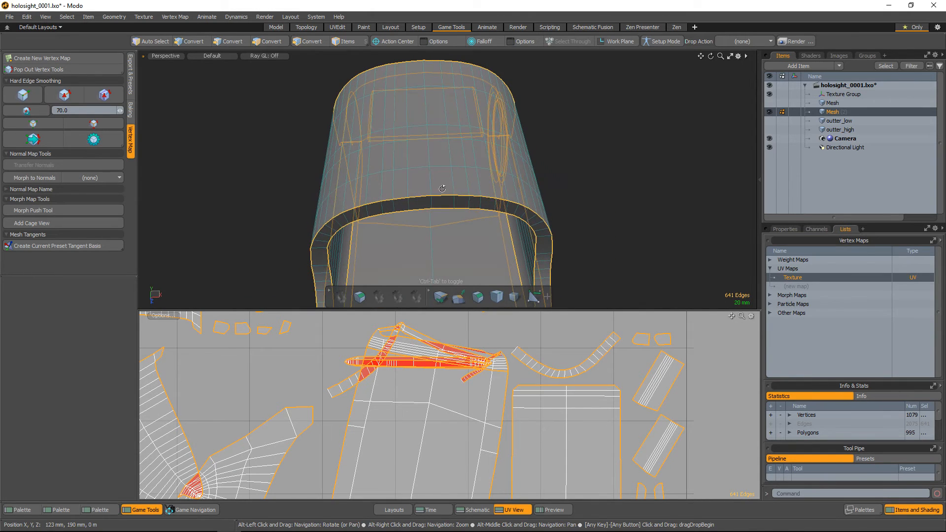
shift+click(429, 186)
alt+drag(431, 151, 545, 167)
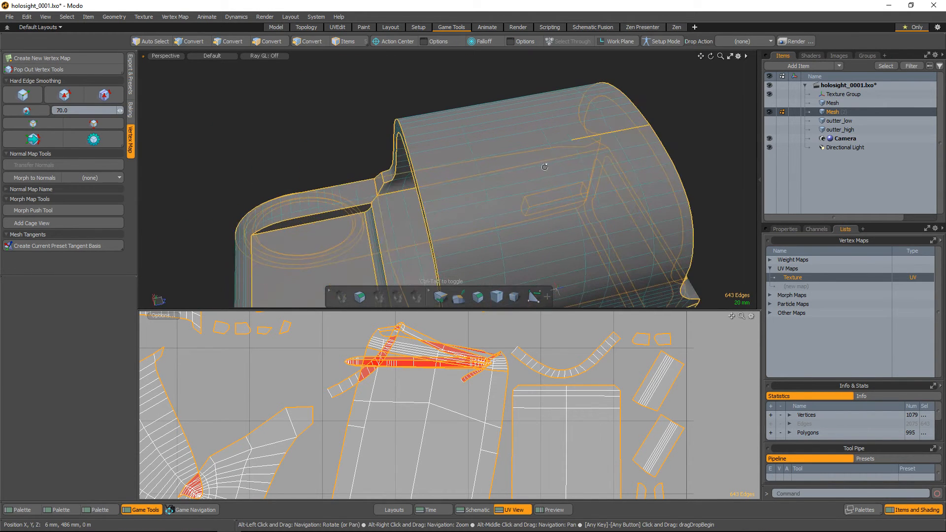
shift+click(444, 164)
alt+drag(444, 164, 547, 196)
alt+right_drag(547, 196, 517, 190)
alt+drag(517, 190, 591, 198)
alt+right_drag(591, 198, 554, 199)
alt+right_drag(584, 432, 521, 394)
alt+drag(545, 419, 511, 461)
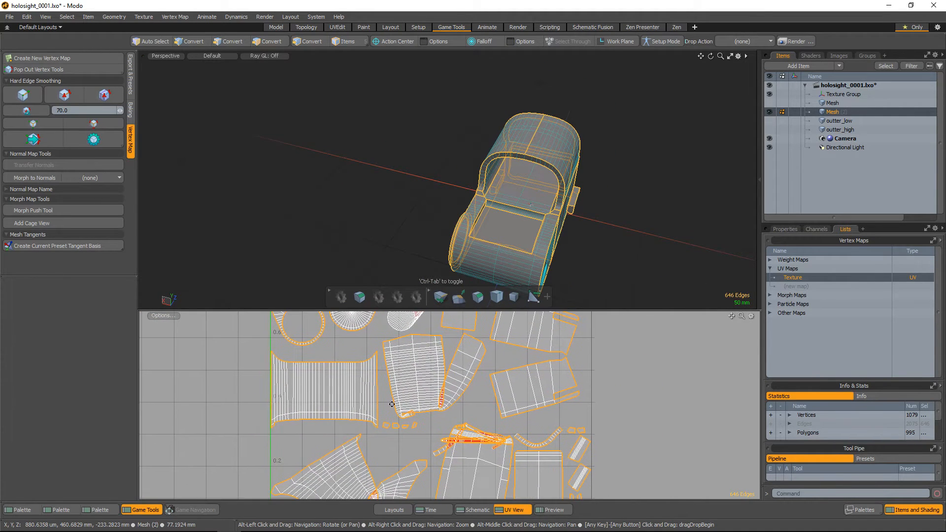
Unwrap the inner body along the selected seams with the Conformal method
click(23, 511)
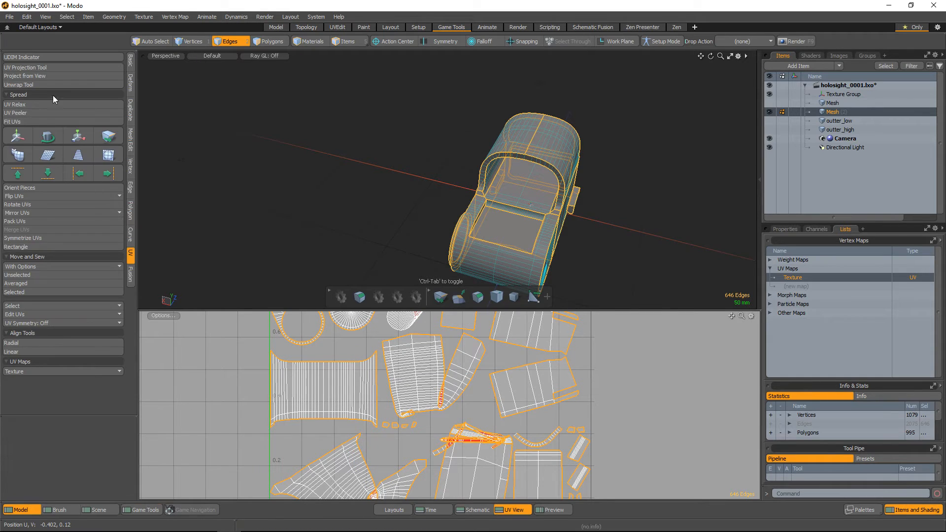
click(436, 411)
alt+right_drag(493, 423, 473, 438)
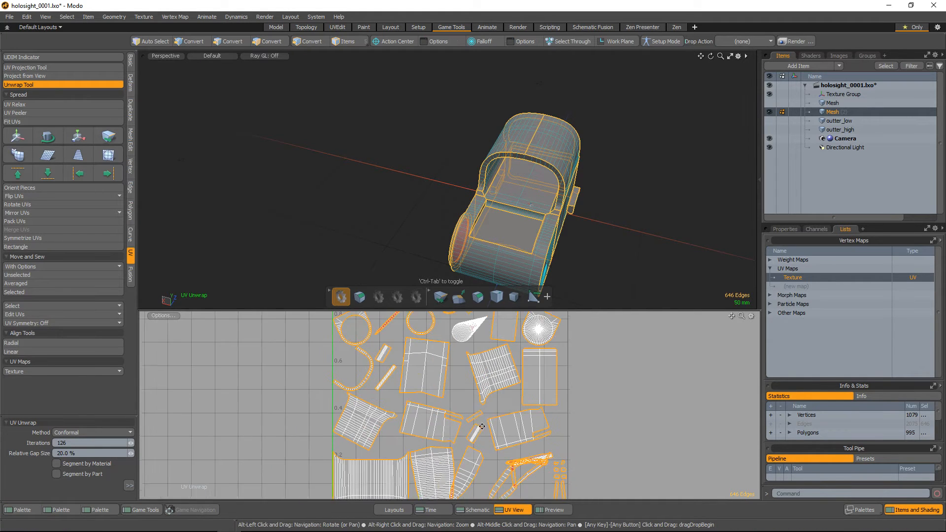
alt+drag(473, 438, 441, 465)
alt+right_drag(386, 404, 423, 443)
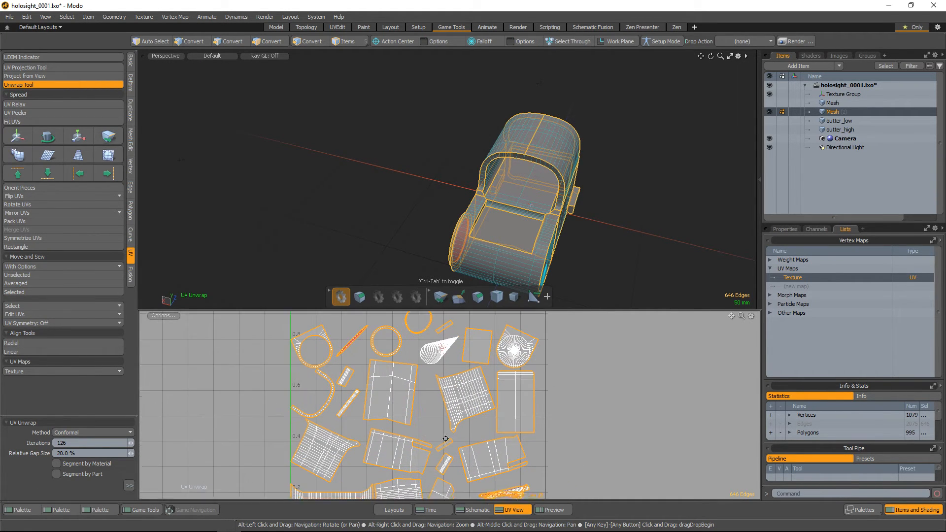
alt+drag(449, 461, 424, 397)
alt+right_drag(421, 389, 388, 425)
Select the overlapping islands in the UV layout and locate their polygons on the inner body
key(3)
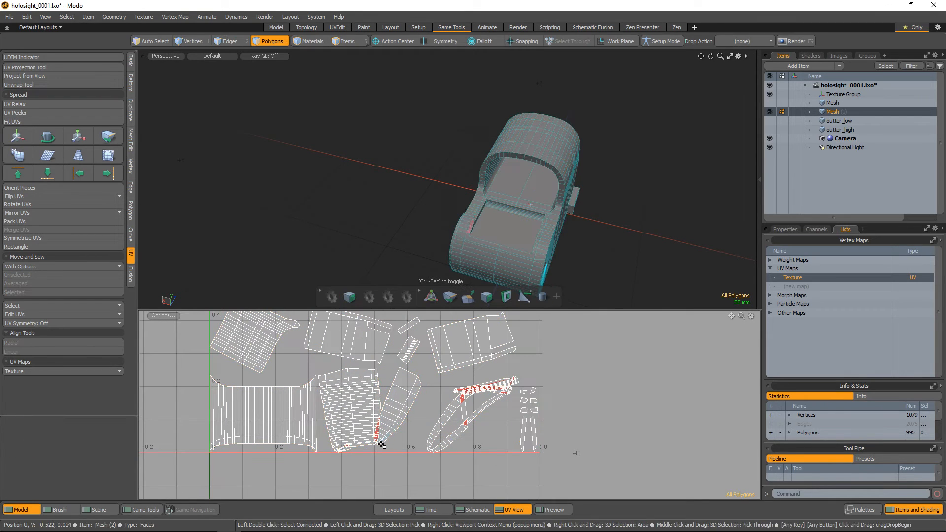
double_click(362, 433)
alt+drag(478, 261, 492, 197)
double_click(454, 412)
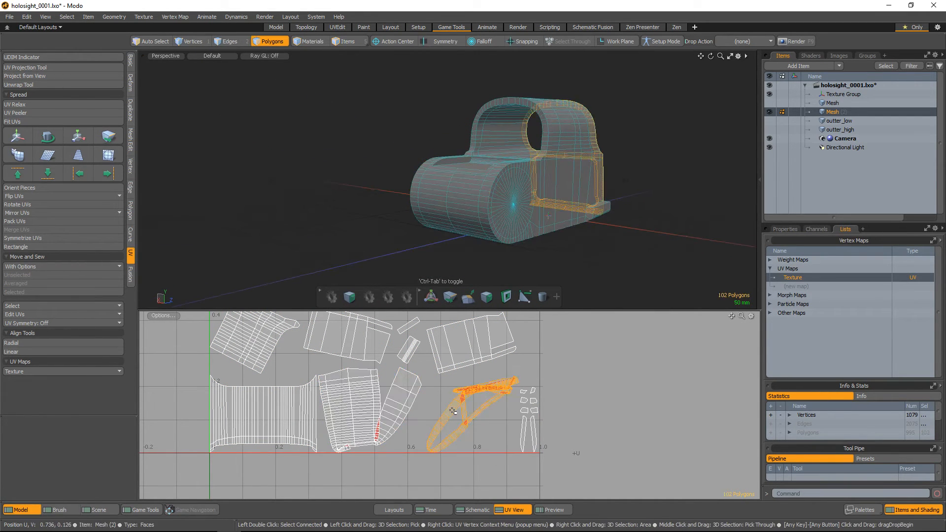
alt+drag(616, 156, 268, 208)
scroll(473, 421, up, 2)
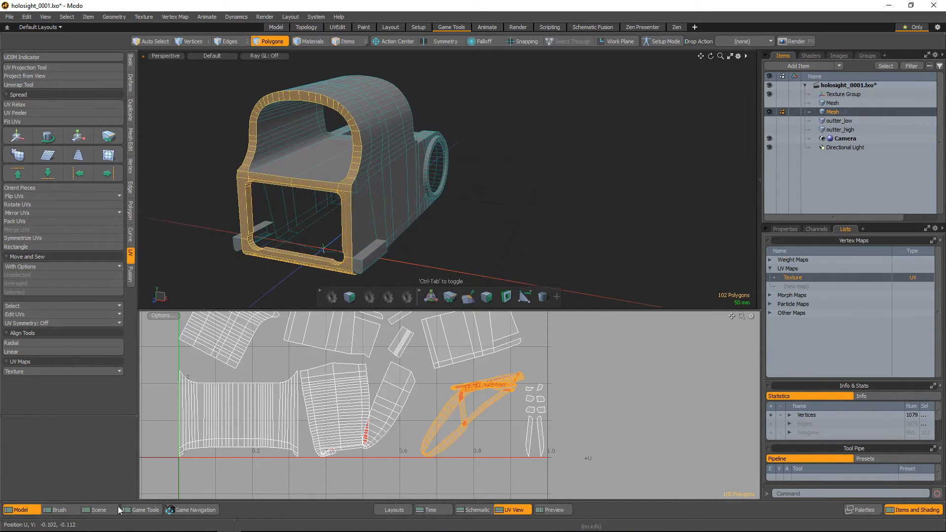
Reselect the inner body's hard edges and add the edges between arch and front frame and across the arch rim's top as seams
click(148, 510)
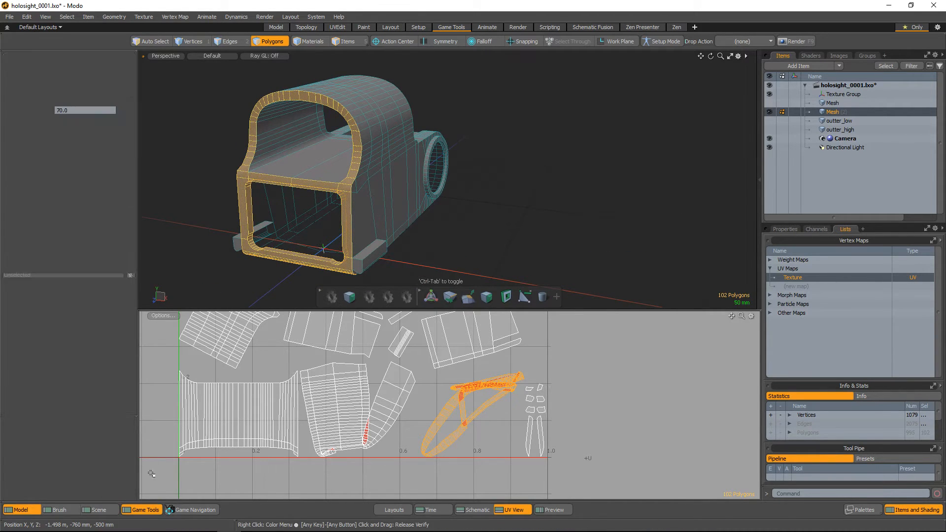
key(2)
scroll(380, 149, up, 3)
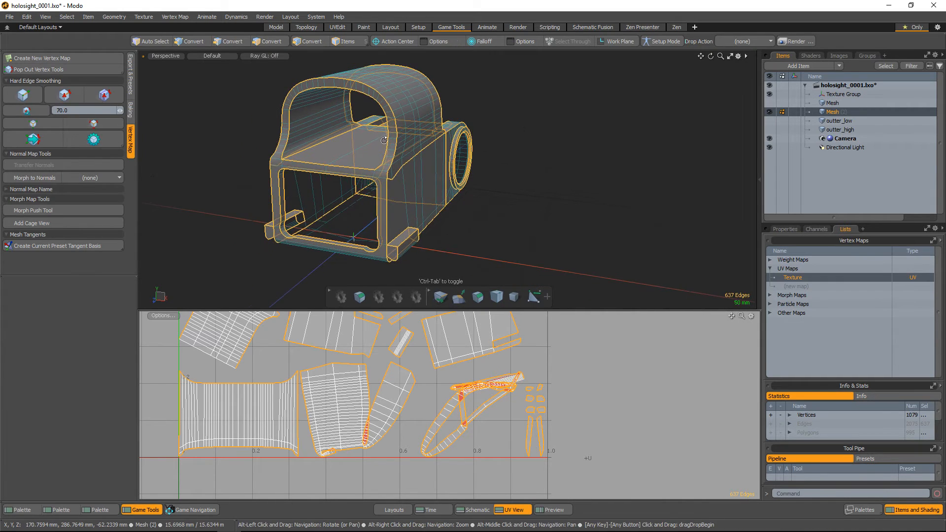
alt+drag(403, 169, 474, 246)
shift+click(432, 223)
alt+drag(430, 223, 373, 235)
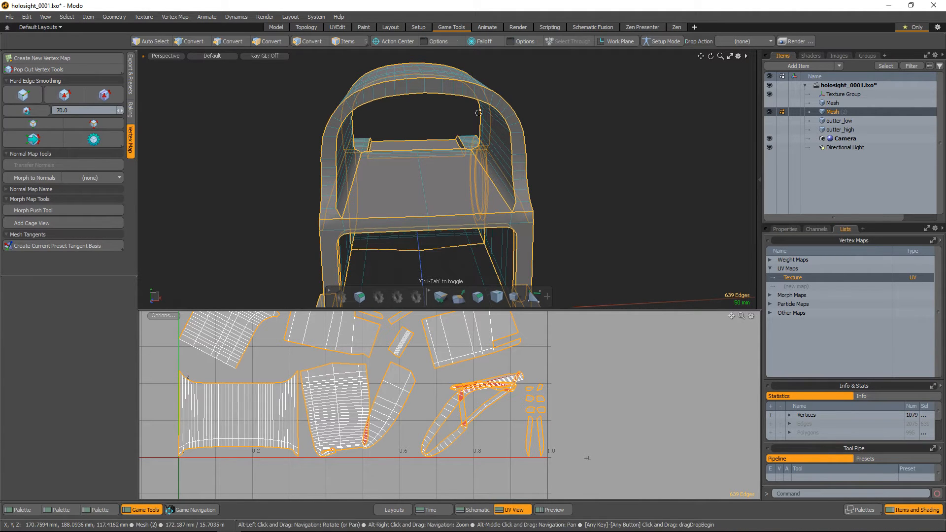
shift+click(423, 83)
alt+drag(423, 85, 454, 140)
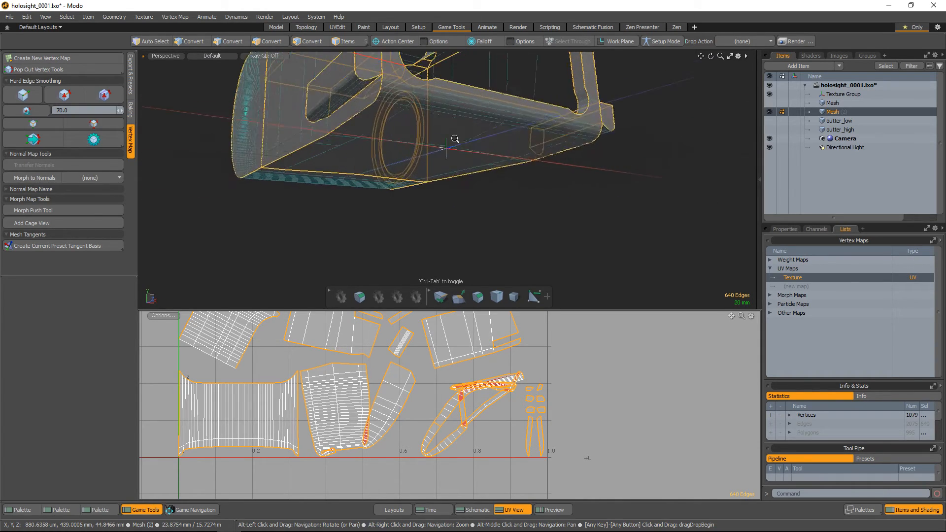
Add the edges along the tube barrel's length and the underside's front border to the seam selection
alt+right_drag(454, 139, 470, 158)
mouse_move(433, 168)
alt+mouse_down()
mouse_move(576, 178)
mouse_move(479, 173)
mouse_move(525, 159)
mouse_move(473, 146)
alt+mouse_up()
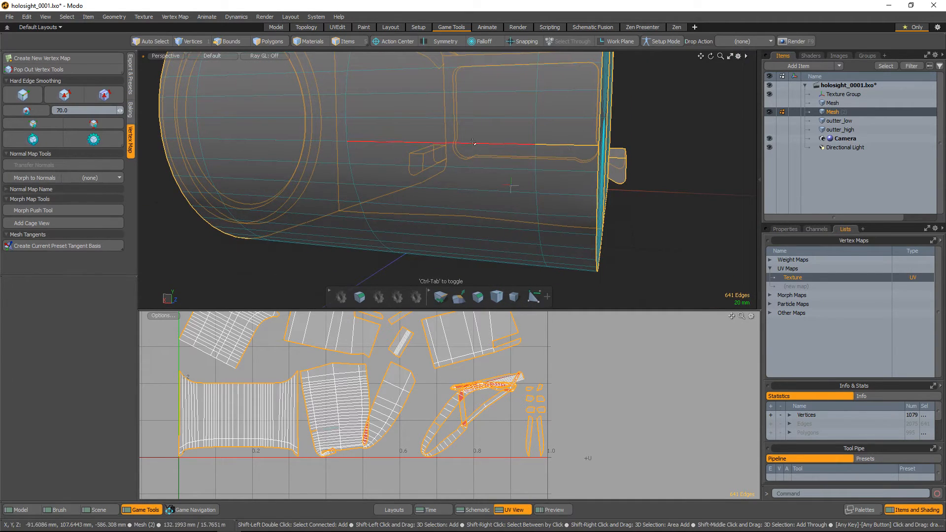
alt+drag(319, 139, 374, 150)
alt+scroll(375, 146, up, 3)
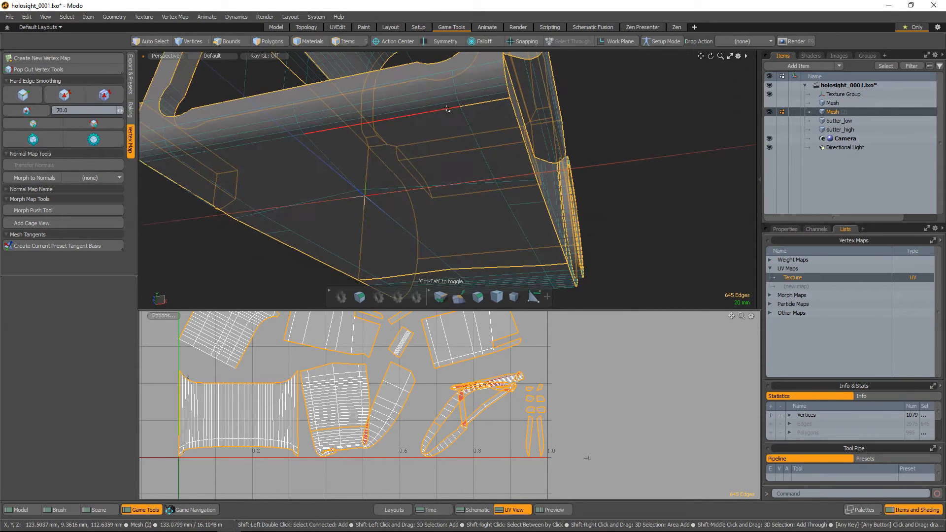
shift+click(284, 134)
alt+drag(284, 134, 364, 195)
shift+click(310, 135)
scroll(394, 148, down, 3)
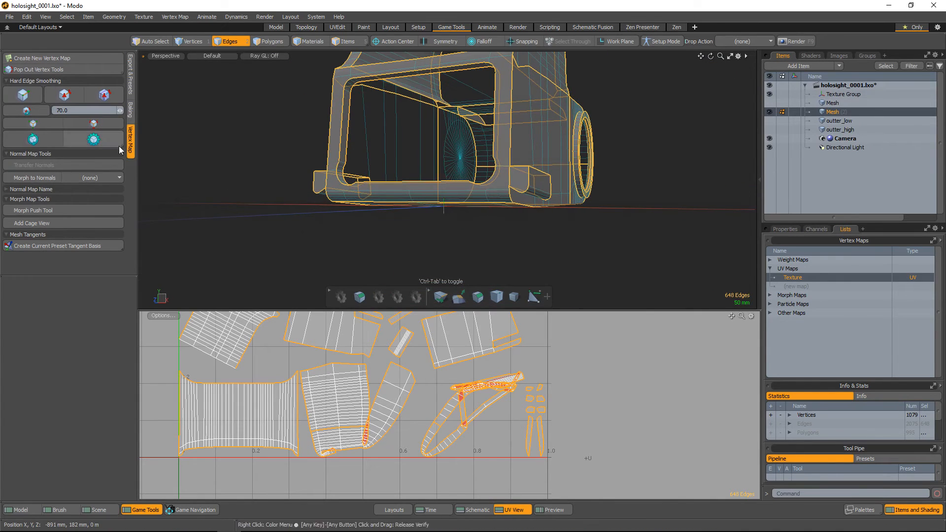
Unwrap the whole inner body again along the extended seams with the Conformal method
click(22, 511)
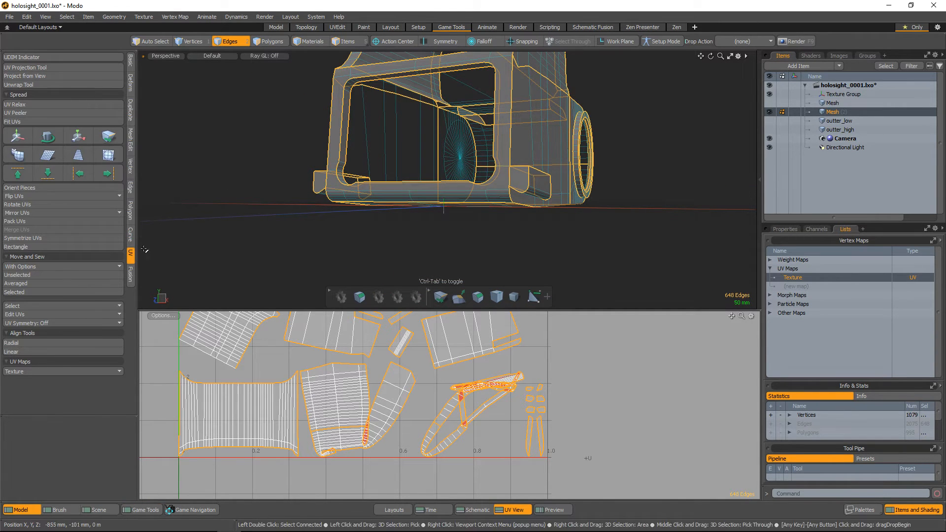
click(43, 85)
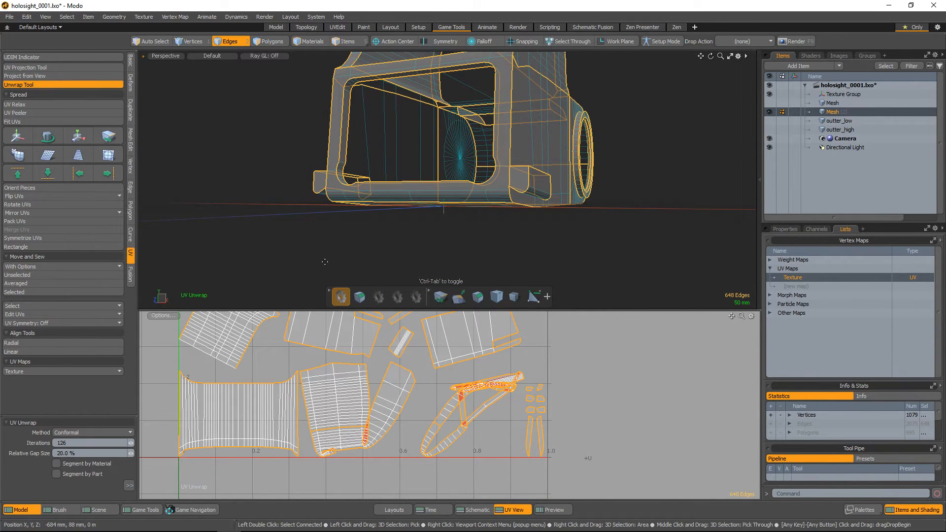
click(389, 383)
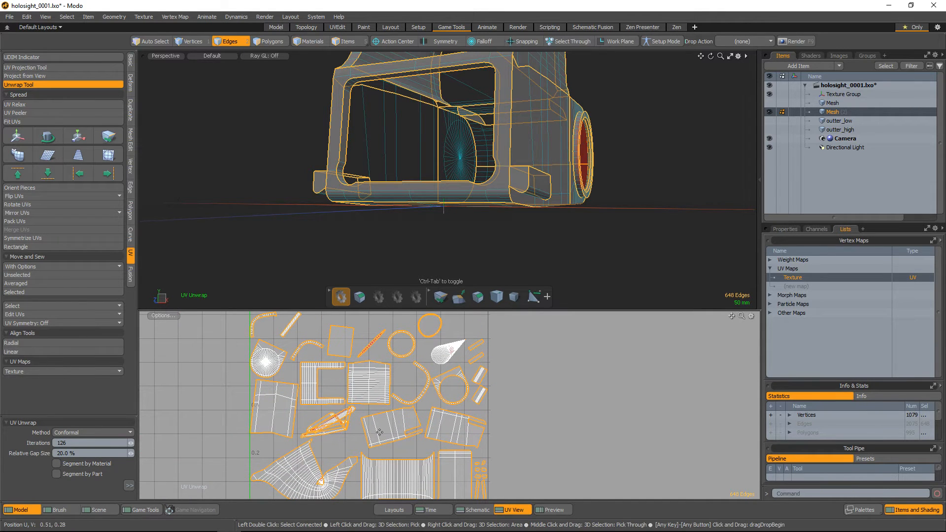
key(q)
scroll(358, 445, up, 4)
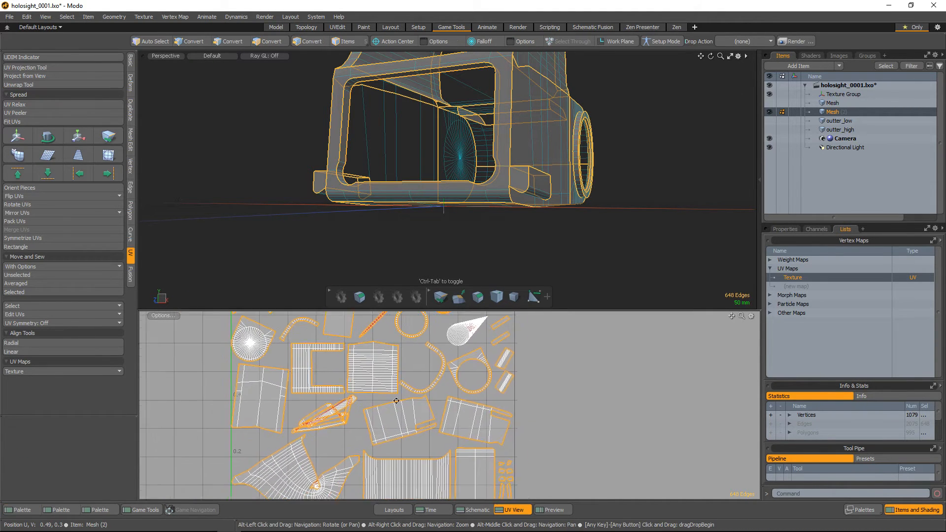
Select the fan-shaped distorted UV island that holds the curved top shell's polygons
double_click(344, 448)
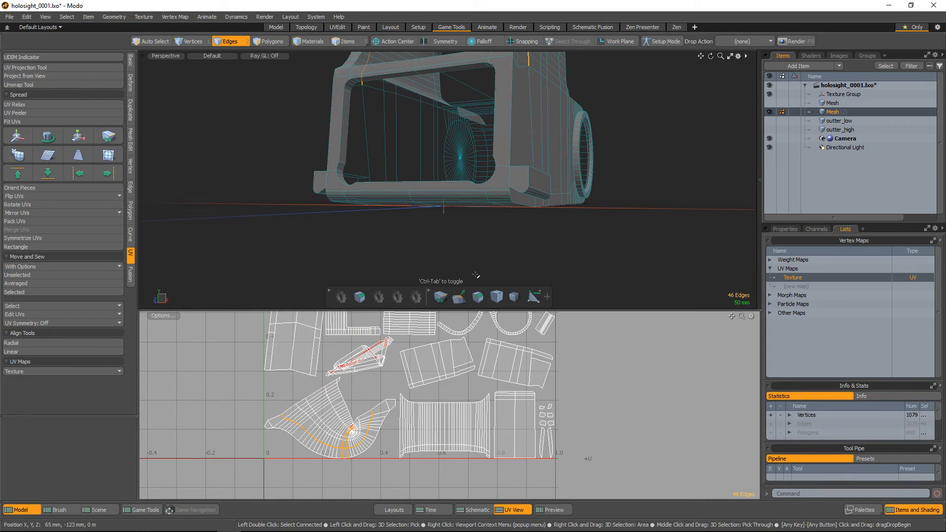
key(3)
double_click(315, 432)
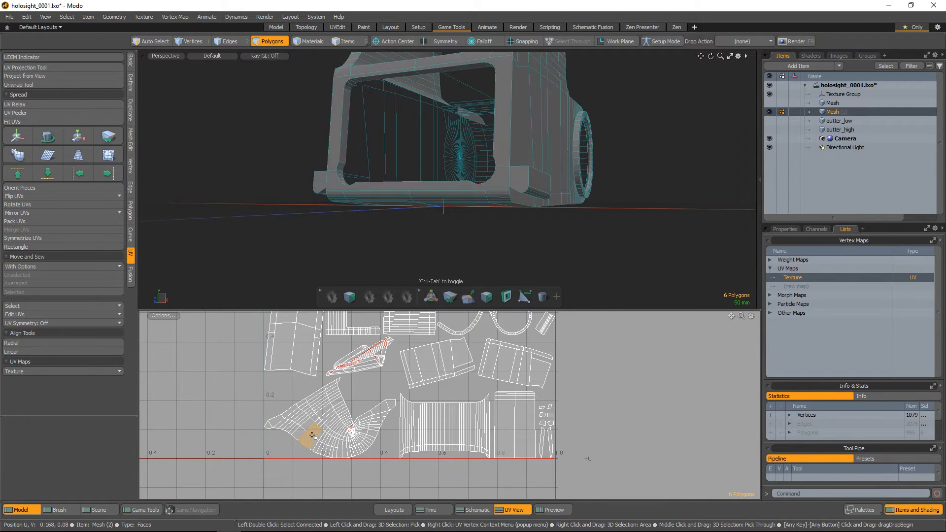
alt+drag(602, 79, 559, 179)
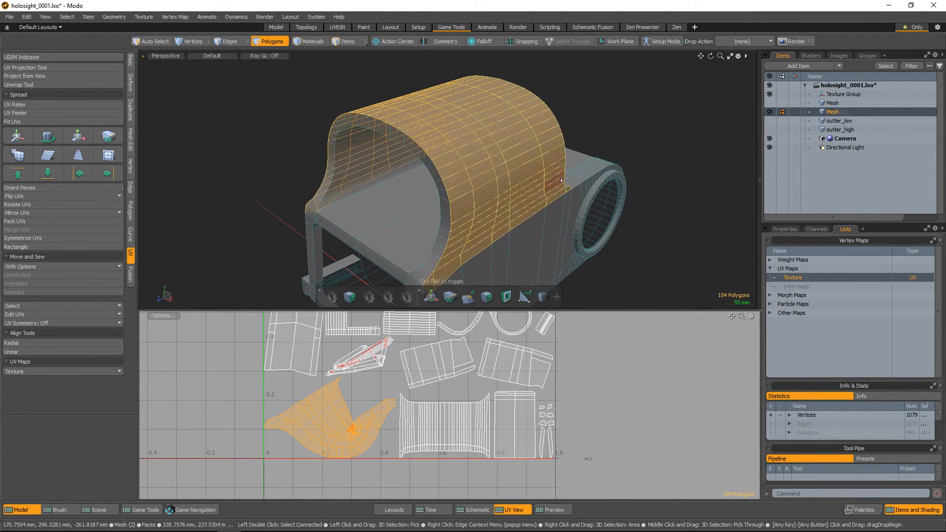
key(2)
key(Escape)
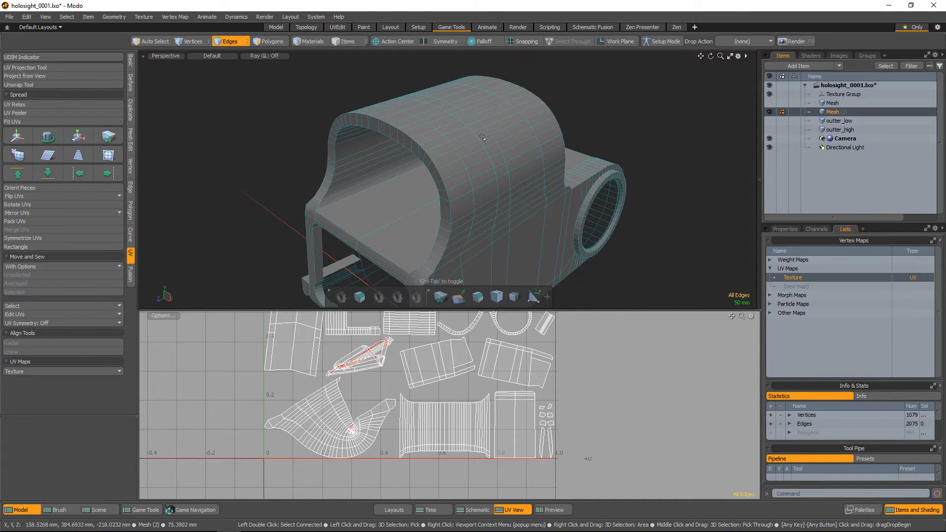
double_click(319, 418)
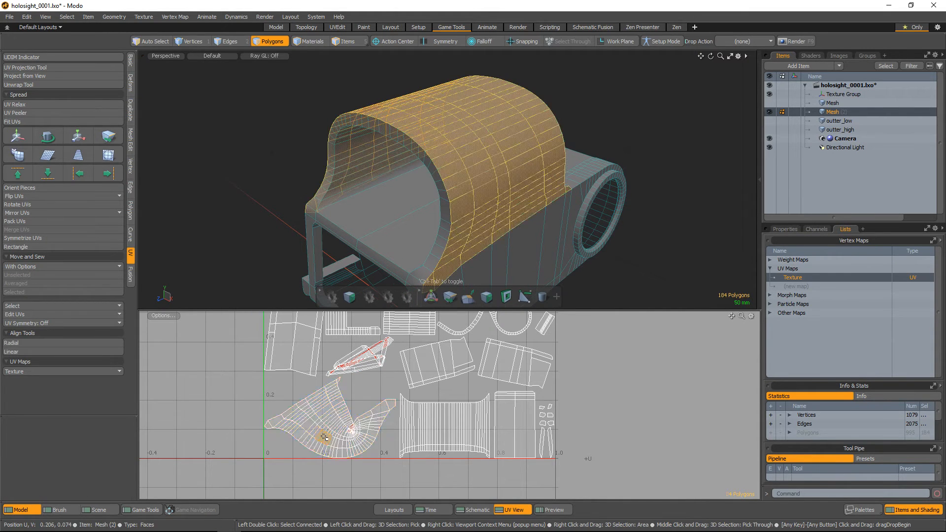
Select the edges running along the top shell's centre line as a new UV seam
key(Escape)
alt+drag(481, 142, 426, 155)
shift+click(418, 154)
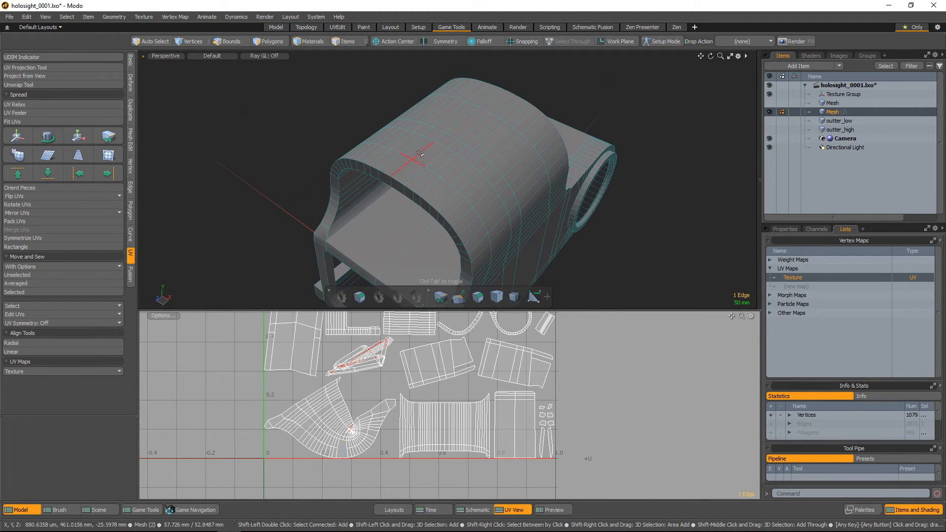
shift+click(488, 99)
alt+shift+drag(488, 102, 492, 108)
scroll(457, 336, down, 2)
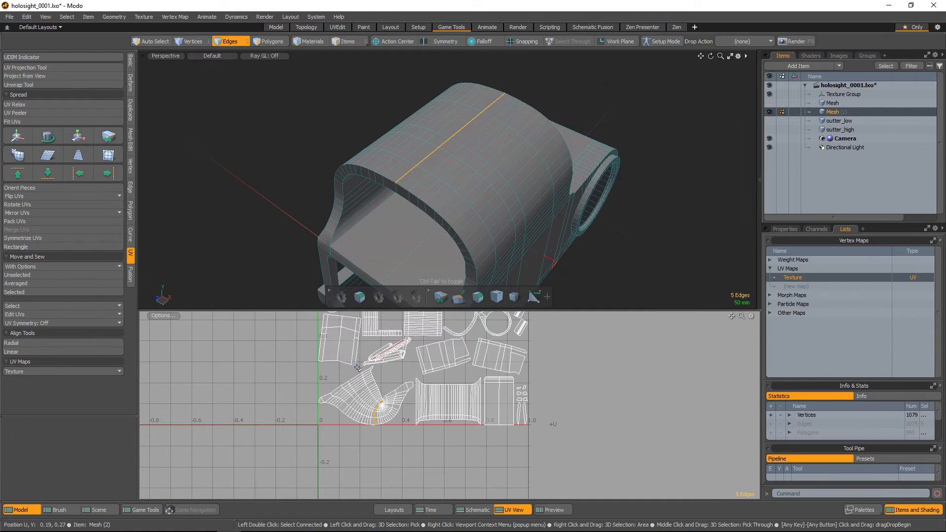
Unwrap only the top shell's polygons along the centre seam and move the island outside the 0–1 UV square
key(3)
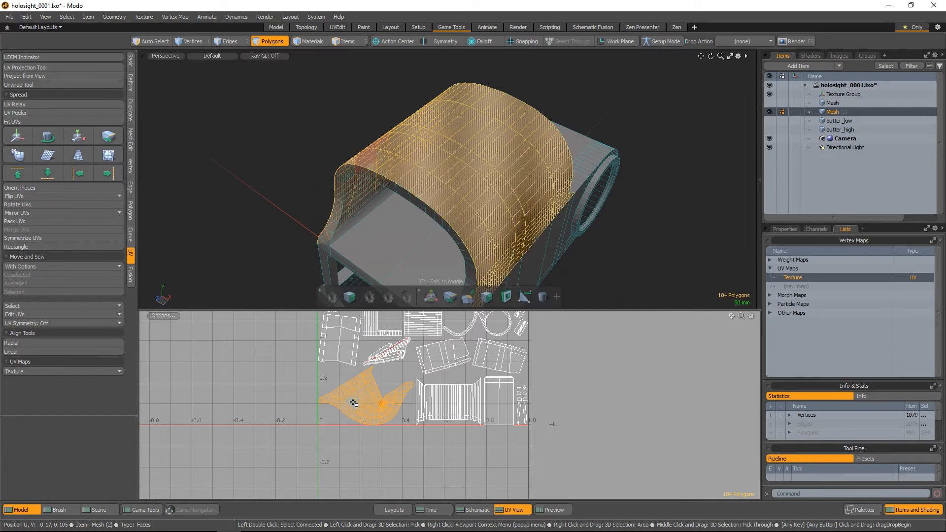
click(40, 84)
drag(361, 403, 333, 464)
scroll(371, 409, down, 1)
key(w)
drag(429, 345, 640, 351)
key(space)
click(553, 382)
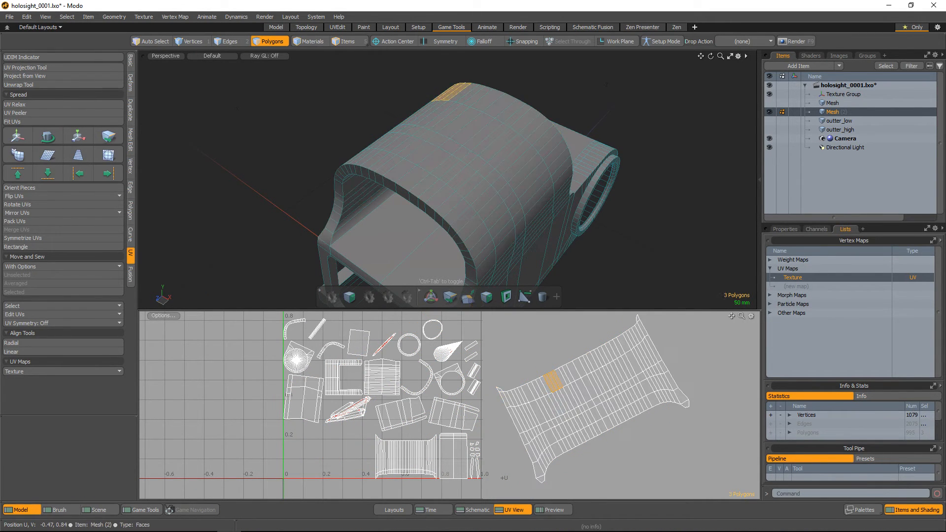
Select the overlapping UV island that holds the rectangular front frame's polygons
alt+drag(462, 193, 455, 119)
scroll(385, 444, up, 2)
scroll(362, 413, up, 2)
double_click(361, 412)
alt+right_drag(455, 132, 464, 191)
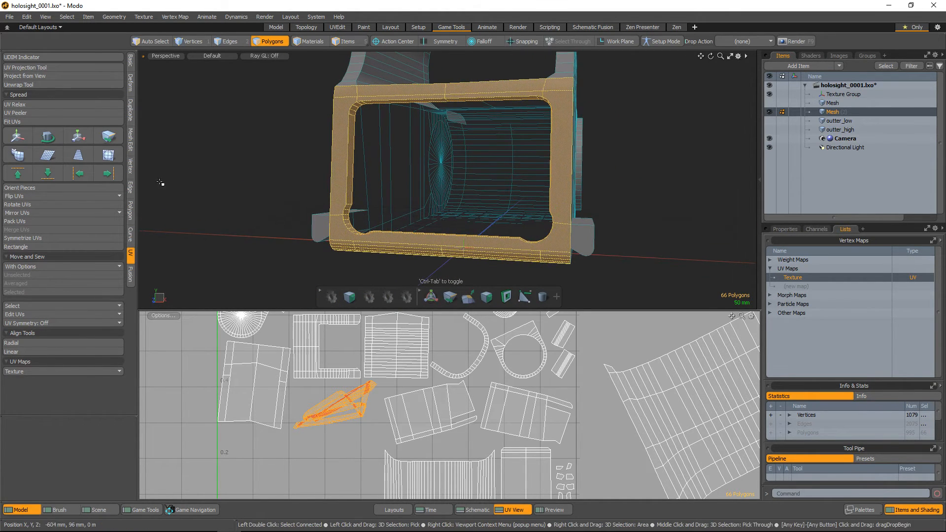
Select the edges crossing the middle of the front frame's upper bar as a UV seam
key(2)
alt+right_drag(425, 64, 439, 90)
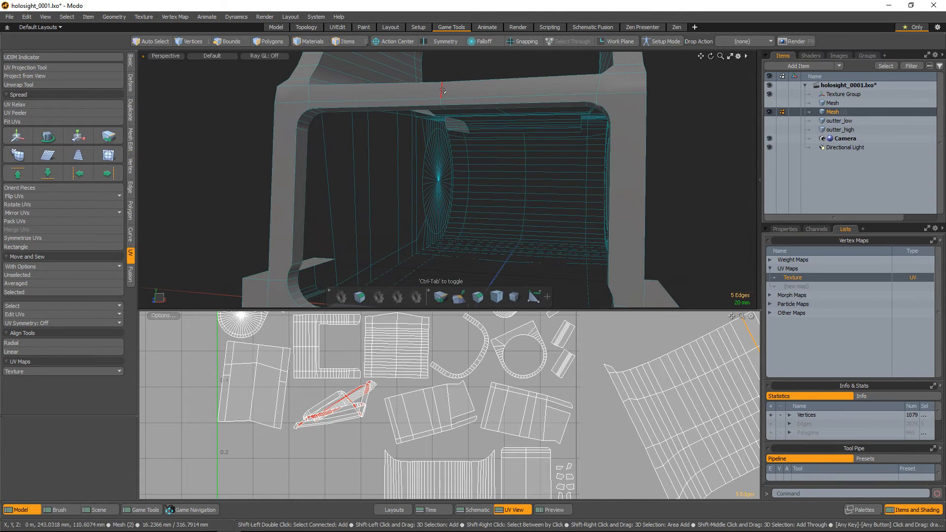
alt+drag(442, 95, 457, 84)
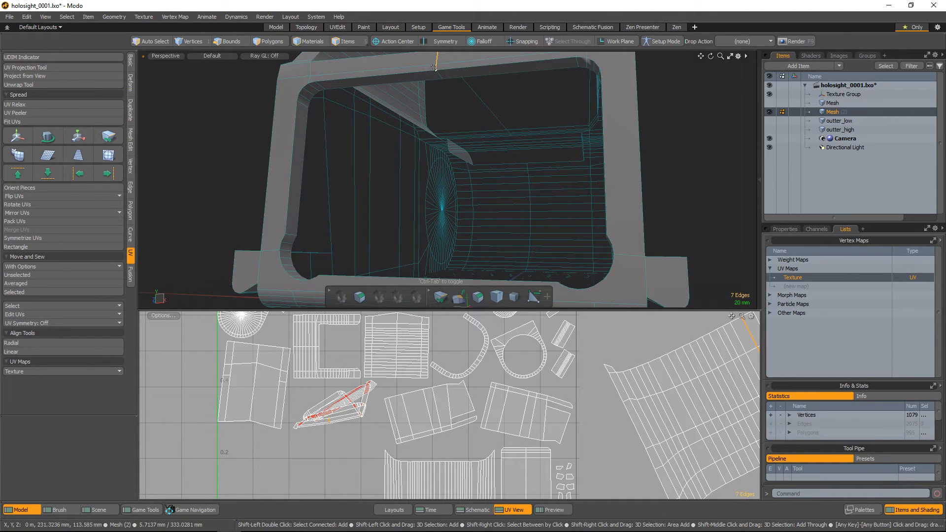
shift+click(442, 75)
alt+right_drag(508, 126, 494, 91)
alt+drag(494, 91, 438, 81)
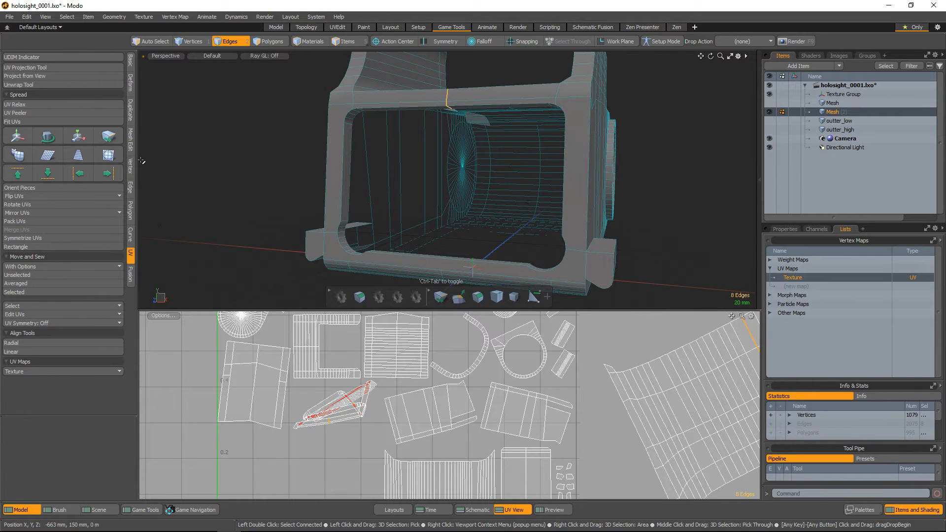
Unwrap only the front frame's polygons along the new seam with the Conformal method
key(3)
click(52, 85)
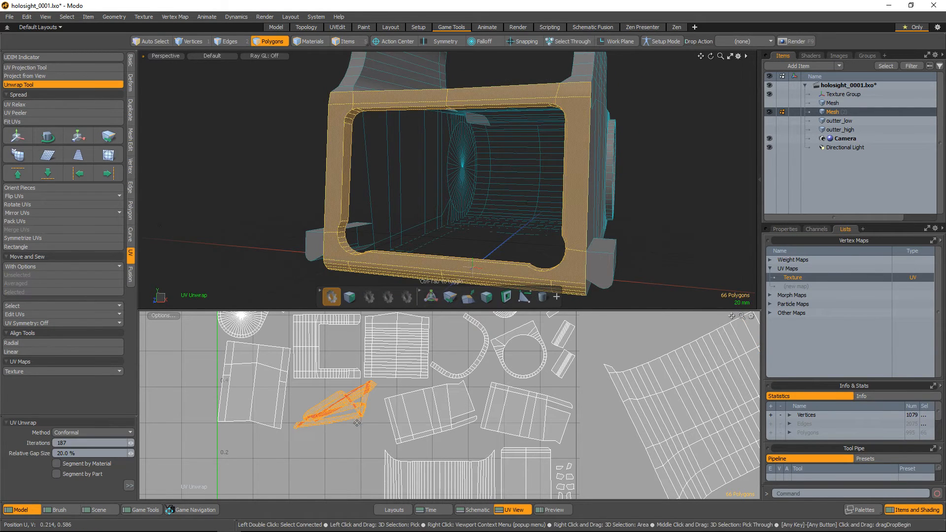
click(349, 416)
scroll(389, 376, down, 5)
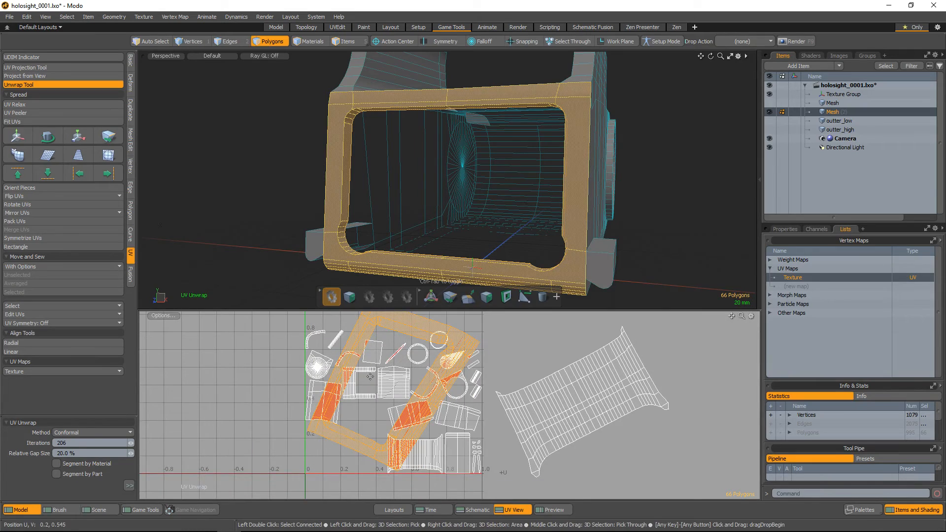
Move the front frame's UV island about -1.06 in U, outside the 0–1 square, and clear the selection
key(w)
drag(434, 337, 254, 345)
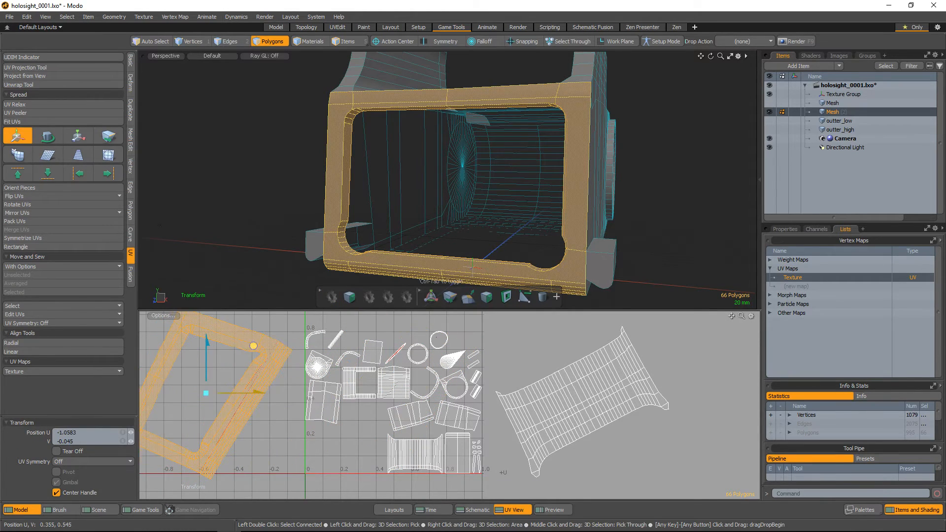
key(q)
click(270, 428)
alt+right_drag(245, 400, 218, 389)
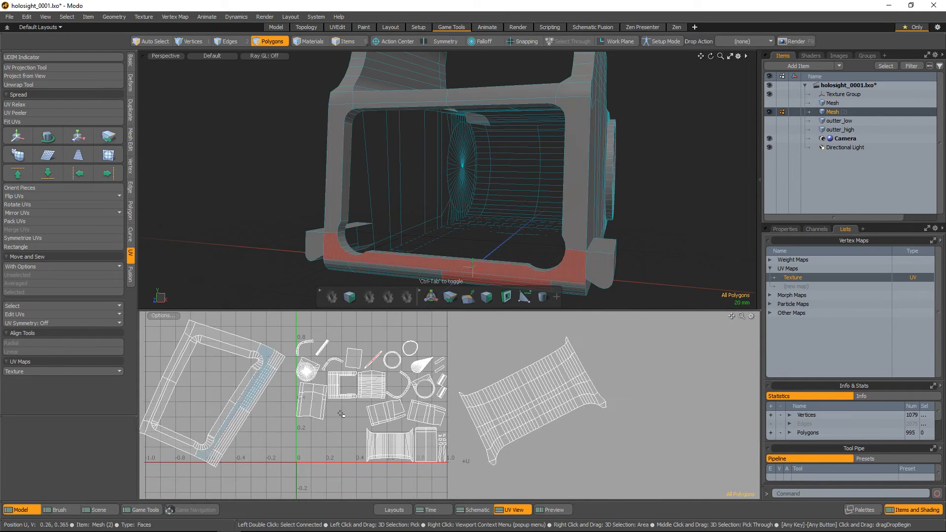
Select the thin flattened UV island of the round ring's outer rim and an edge crossing the rim as its seam
alt+right_drag(355, 407, 416, 392)
alt+middle_drag(416, 392, 412, 446)
click(386, 365)
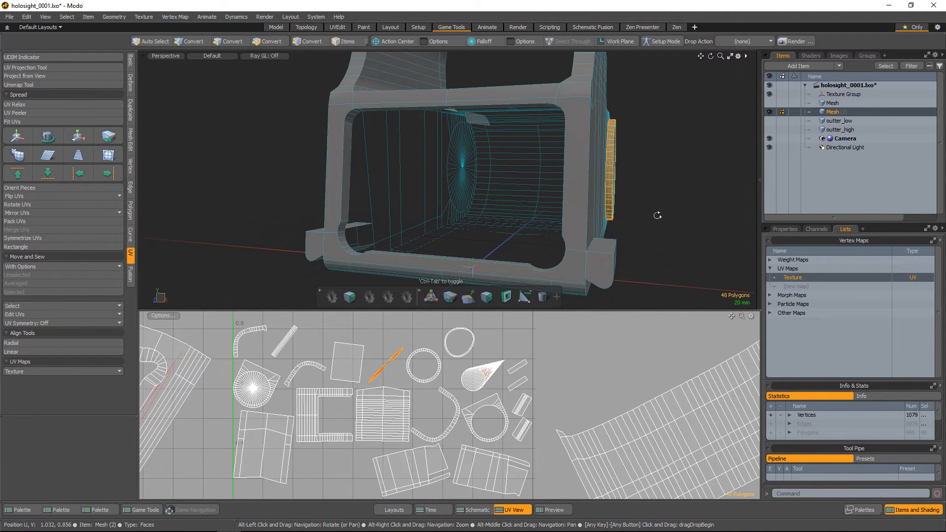
alt+drag(658, 210, 605, 153)
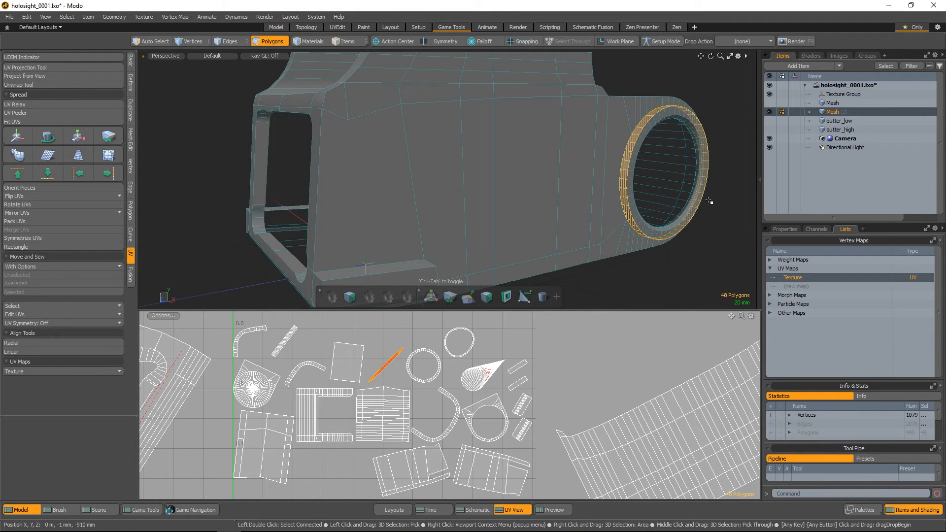
key(2)
alt+drag(672, 173, 612, 231)
shift+click(521, 200)
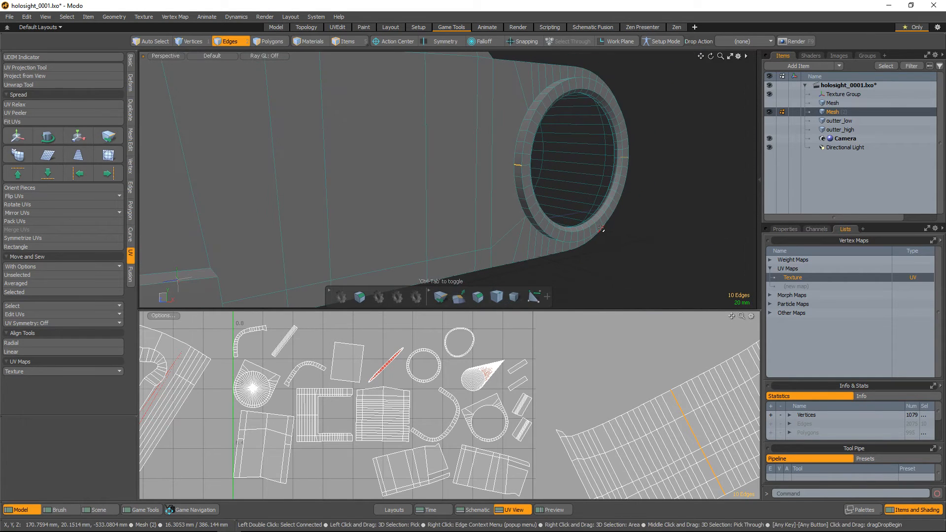
Try to unwrap the round ring's outer rim with the Conformal method and move its island outside the UV square
key(3)
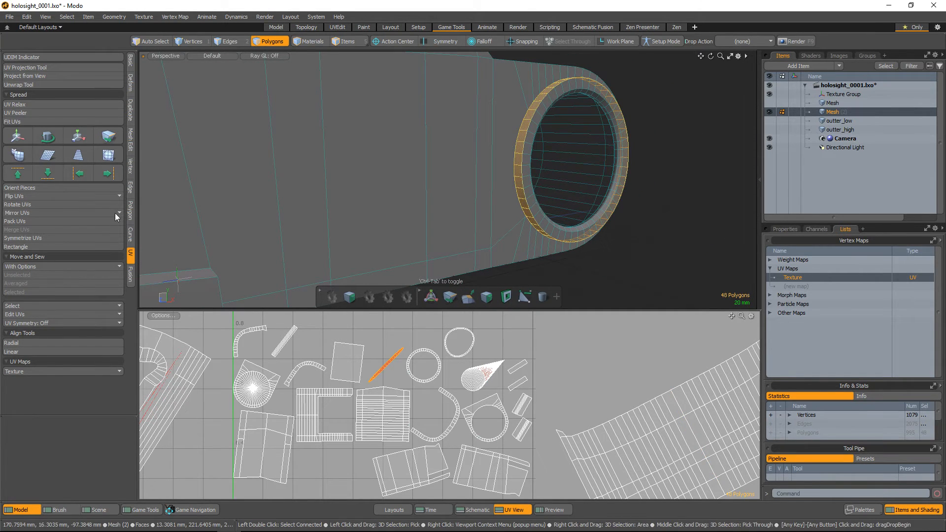
click(44, 86)
click(379, 355)
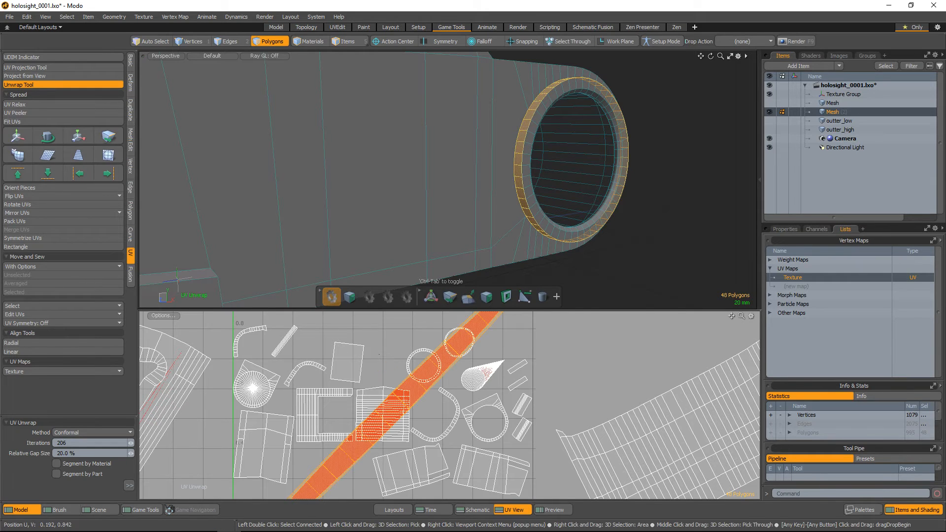
ctrl+alt+drag(497, 422, 557, 311)
key(w)
key(space)
click(654, 377)
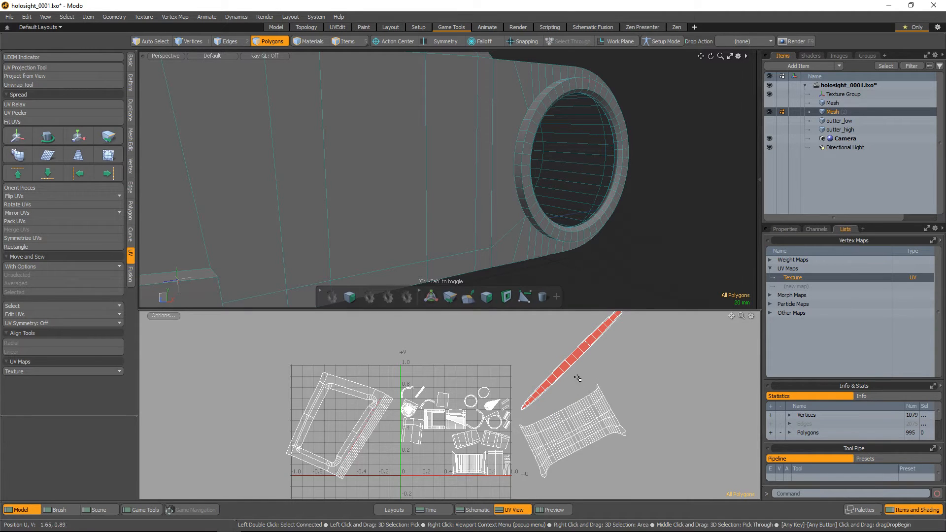
Reselect the outer rim's island, check its seam edge, and try another Conformal unwrap at 247 iterations
double_click(566, 361)
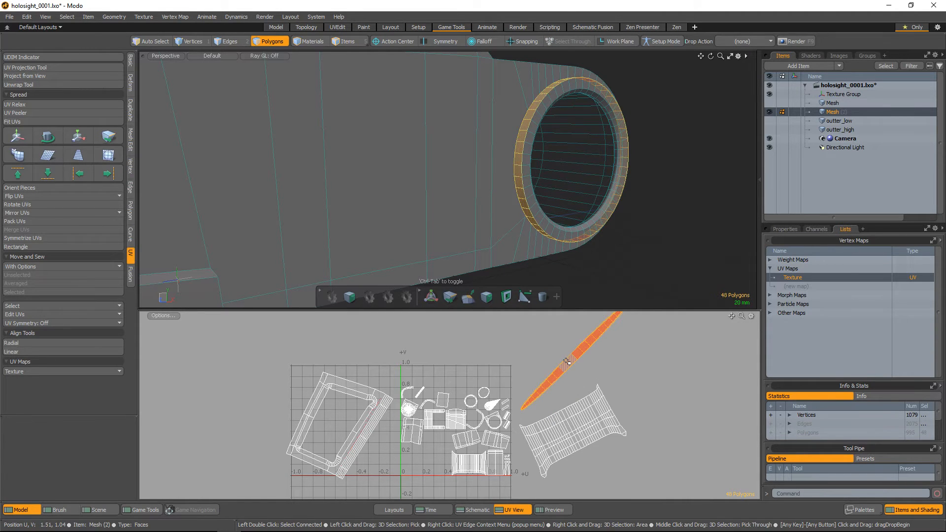
key(2)
scroll(540, 178, up, 2)
alt+drag(540, 185, 527, 197)
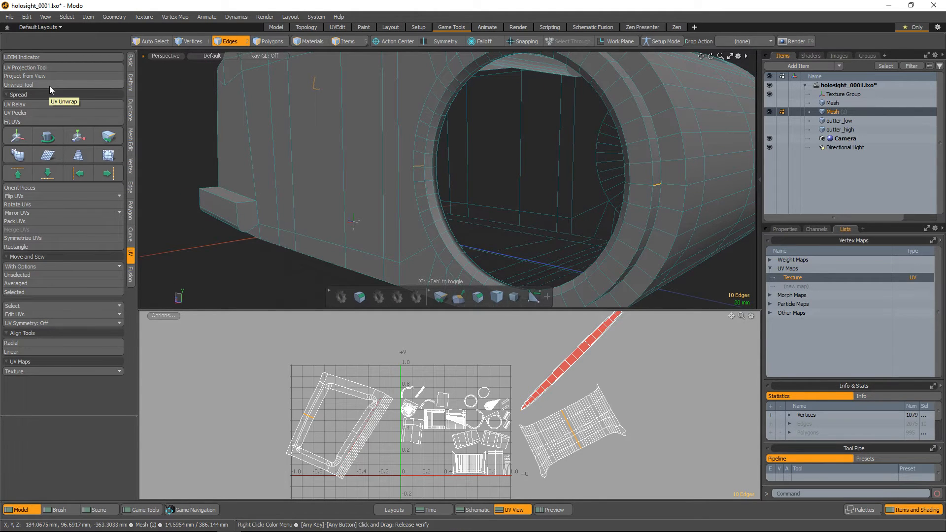
key(3)
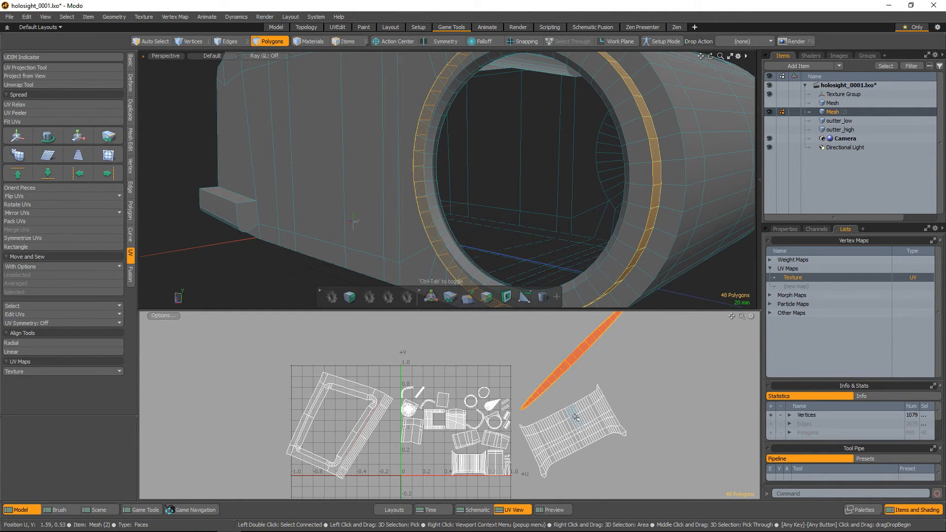
click(19, 85)
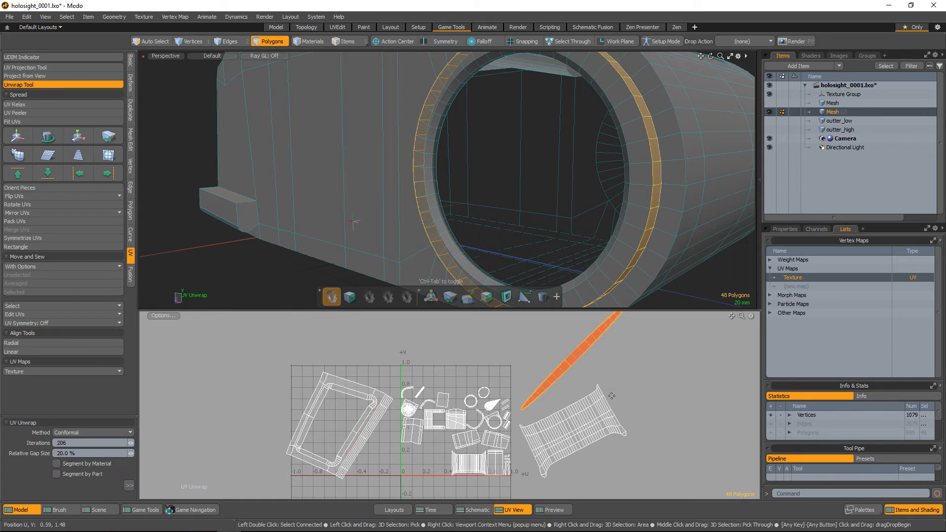
click(564, 355)
drag(578, 359, 587, 359)
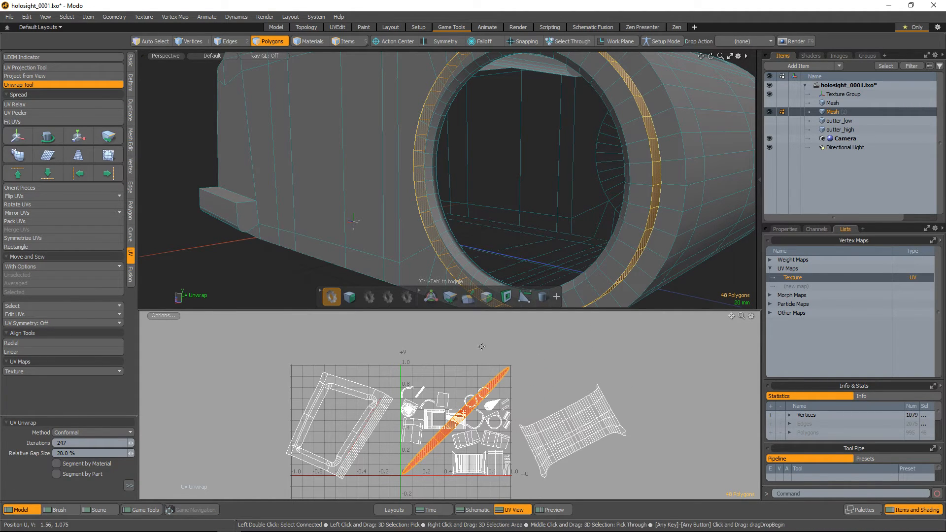
Move the outer rim's thin island past the front frame island on the negative U side and deselect it
key(w)
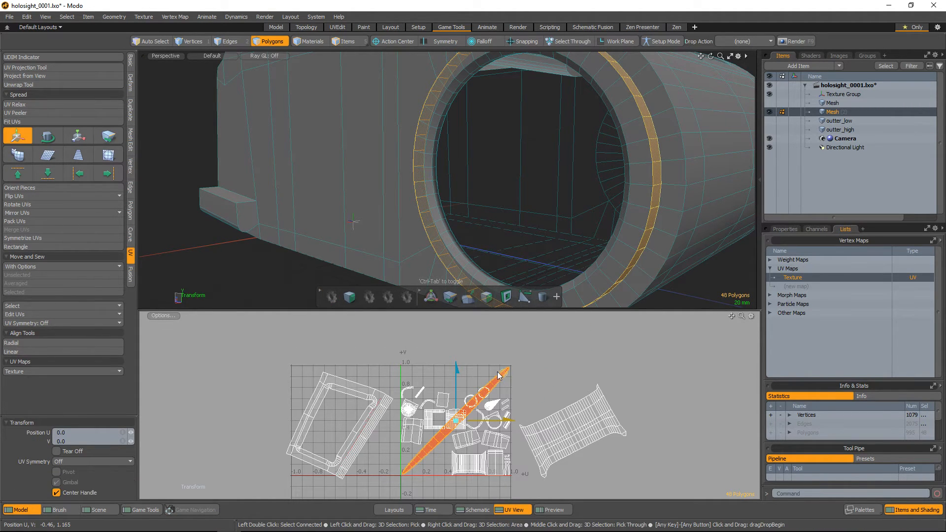
drag(499, 375, 277, 355)
key(space)
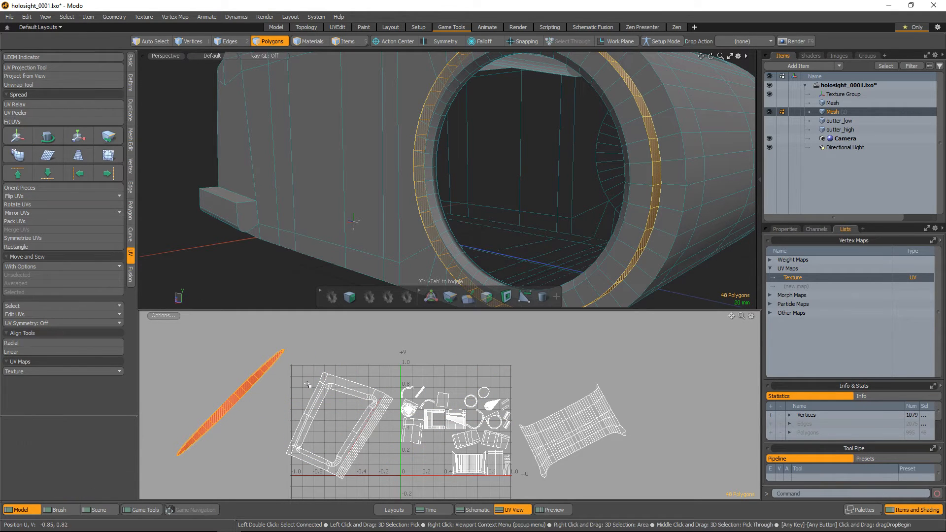
click(307, 384)
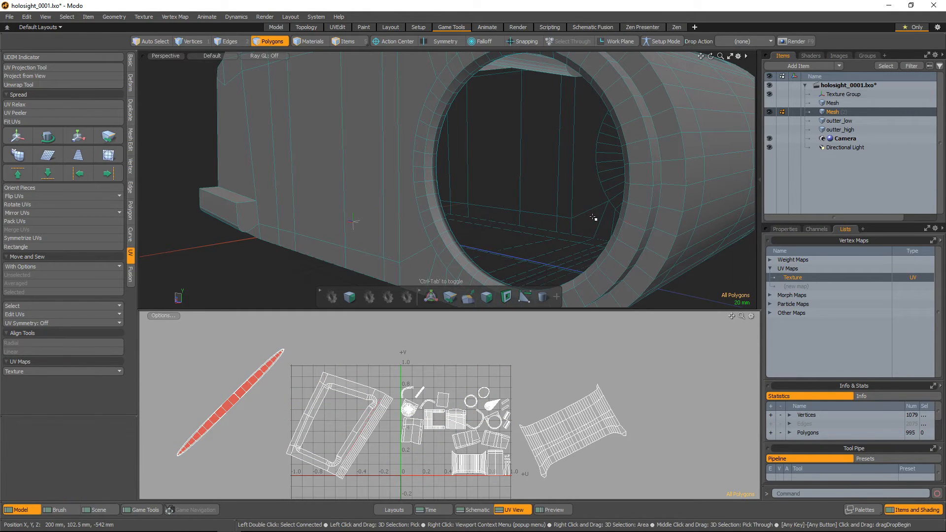
Select the full loop of narrow polygons along the inner edge of the round ring
alt+drag(632, 183, 729, 221)
scroll(691, 215, up, 3)
click(691, 215)
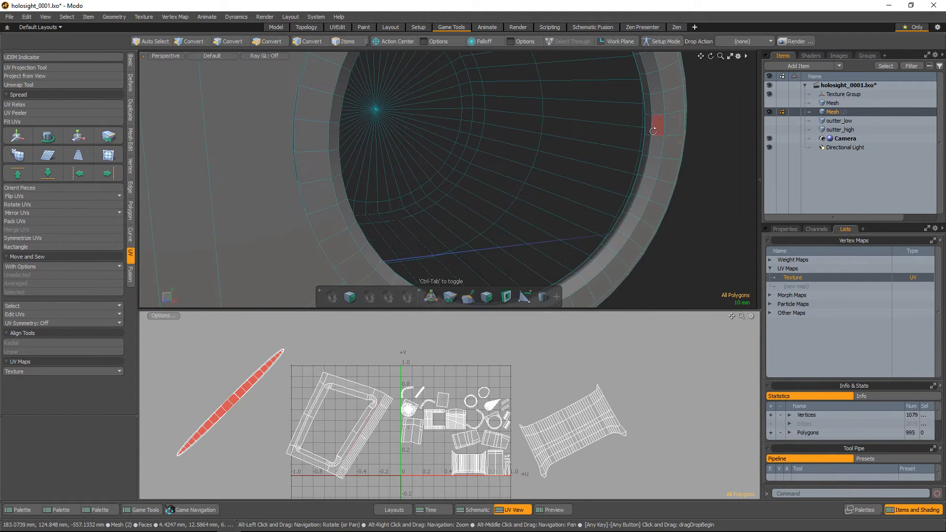
mouse_move(655, 128)
alt+mouse_down()
mouse_move(684, 141)
mouse_move(647, 141)
alt+mouse_up()
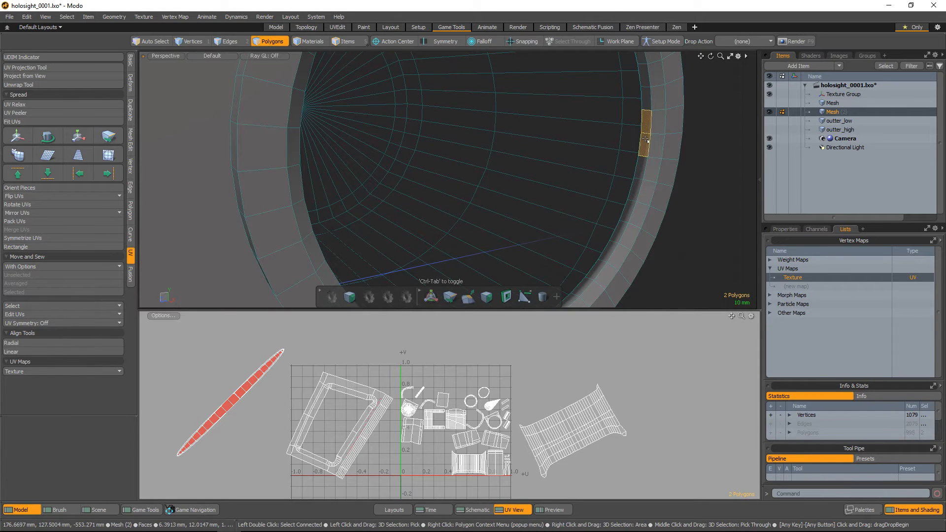
key(l)
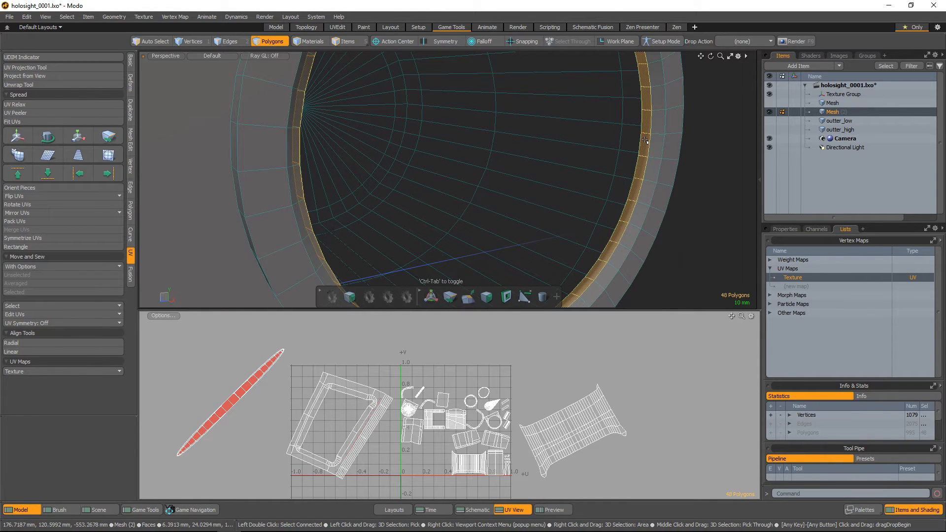
Tear off the ring's inner-edge polygons from the stretched UV cone and move their circular island clear of it
alt+drag(345, 477, 373, 436)
alt+right_drag(372, 437, 434, 450)
alt+drag(485, 384, 713, 456)
alt+right_drag(320, 373, 344, 376)
key(shift+a)
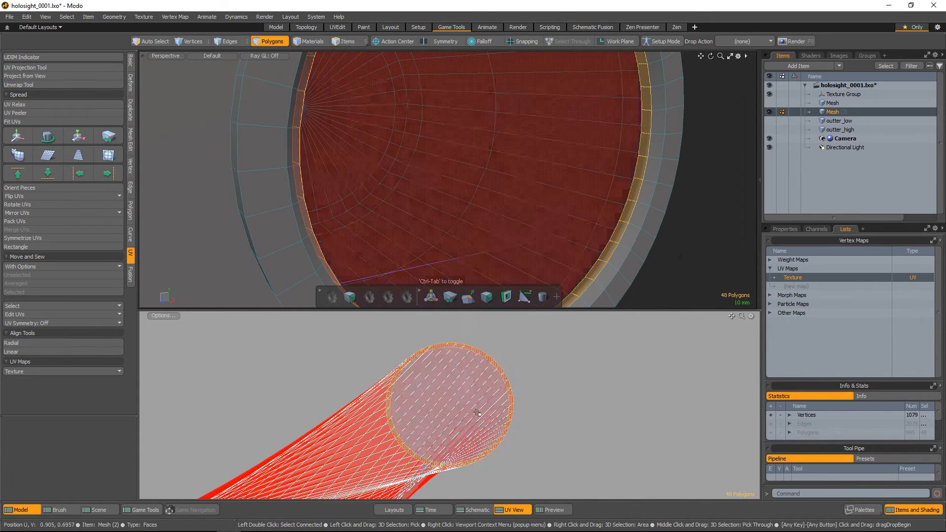
alt+drag(461, 398, 452, 382)
alt+right_drag(512, 413, 386, 368)
key(y)
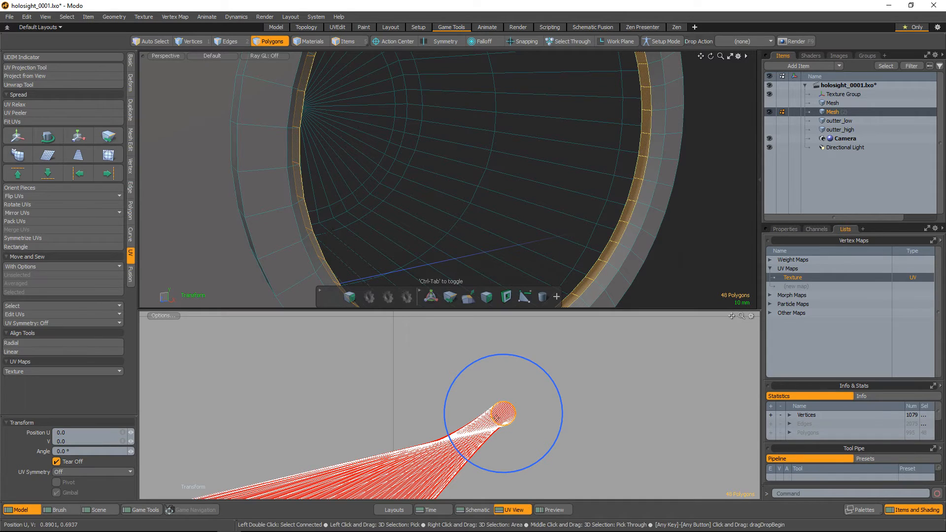
key(w)
drag(551, 366, 602, 336)
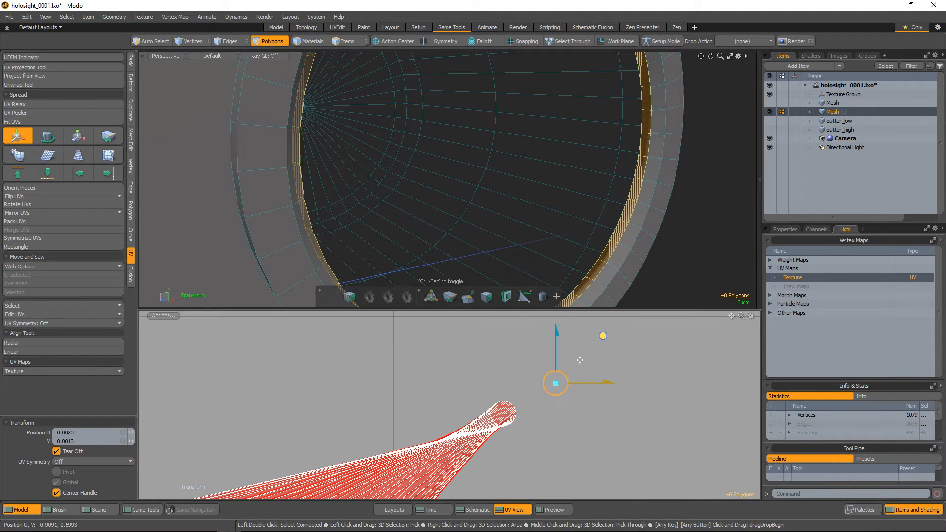
key(q)
click(496, 386)
Select the polygon loop on the round ring's flat front face and examine its UV island
scroll(621, 209, down, 4)
alt+drag(575, 176, 417, 146)
key(l)
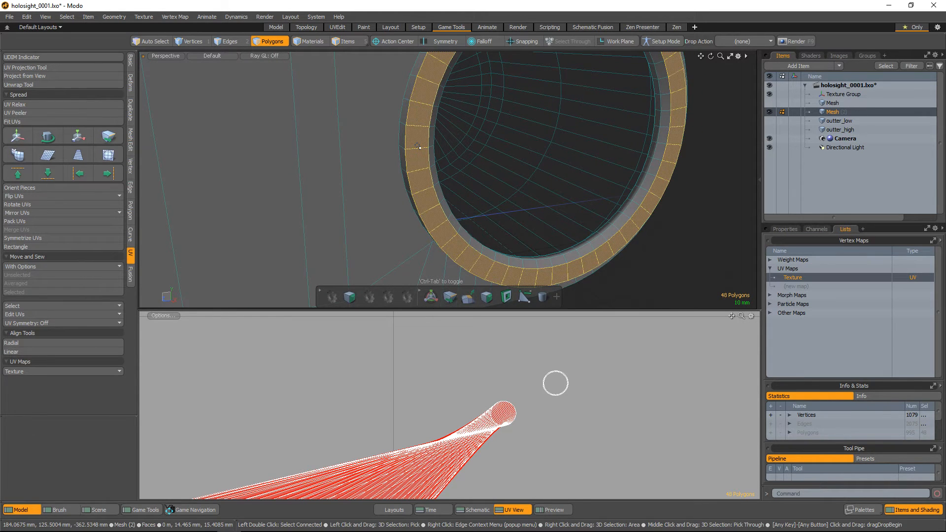
alt+drag(388, 146, 482, 100)
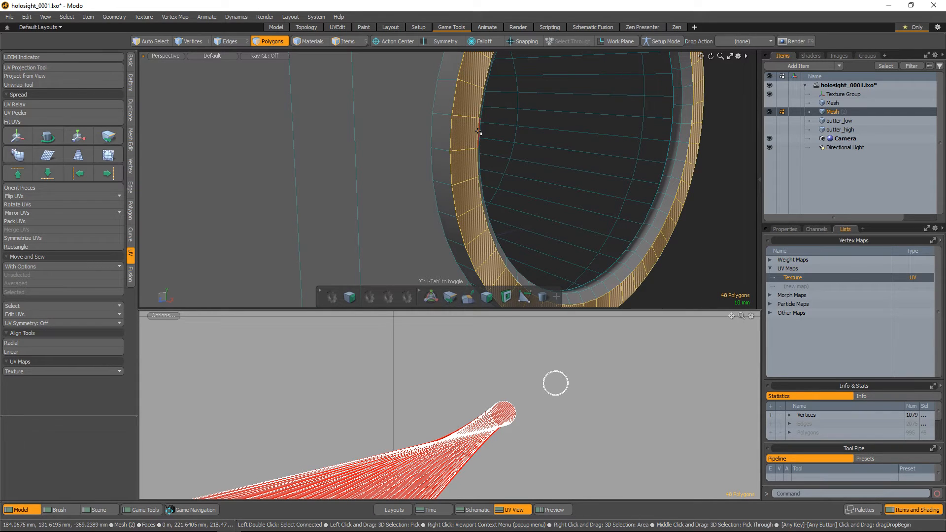
alt+drag(470, 224, 460, 153)
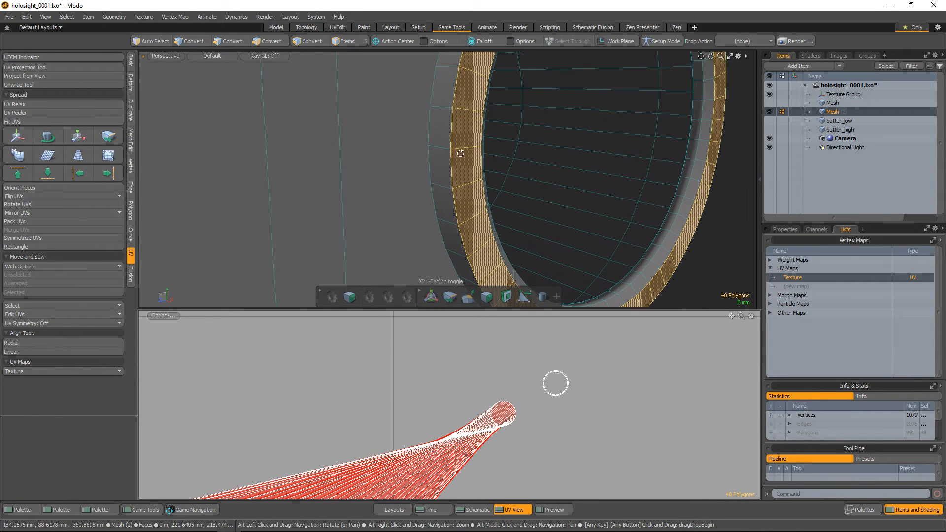
scroll(529, 389, up, 10)
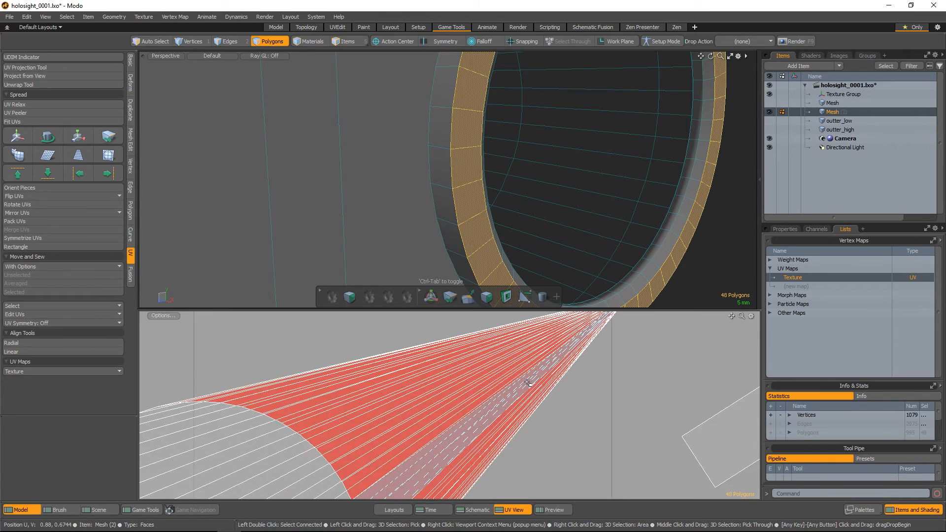
key(shift+a)
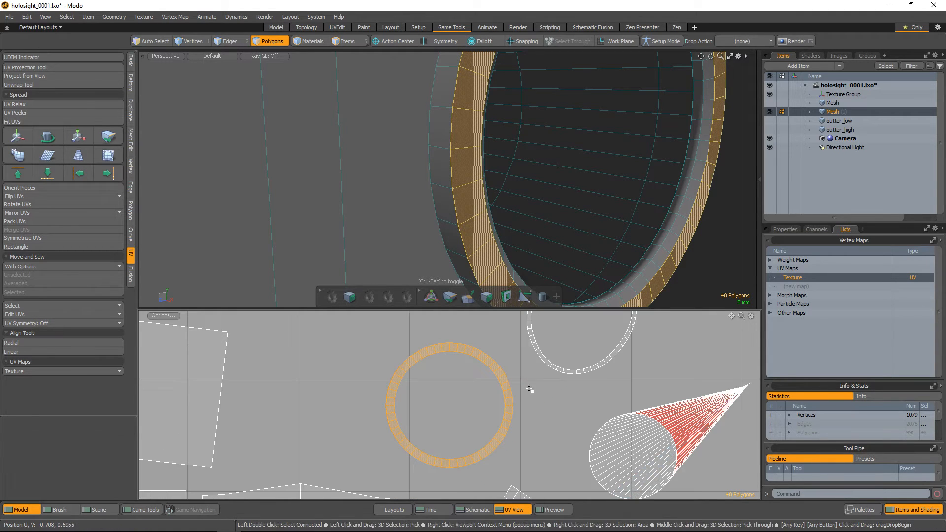
alt+right_drag(534, 424, 468, 364)
alt+drag(469, 364, 502, 375)
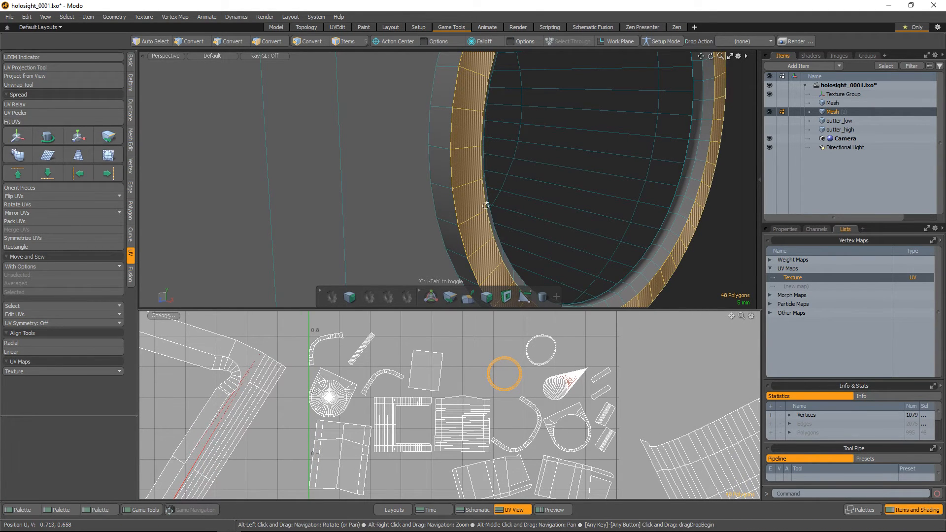
Select the polygon loop around the round ring's outer rim and locate its thin UV island
drag(441, 176, 440, 199)
key(l)
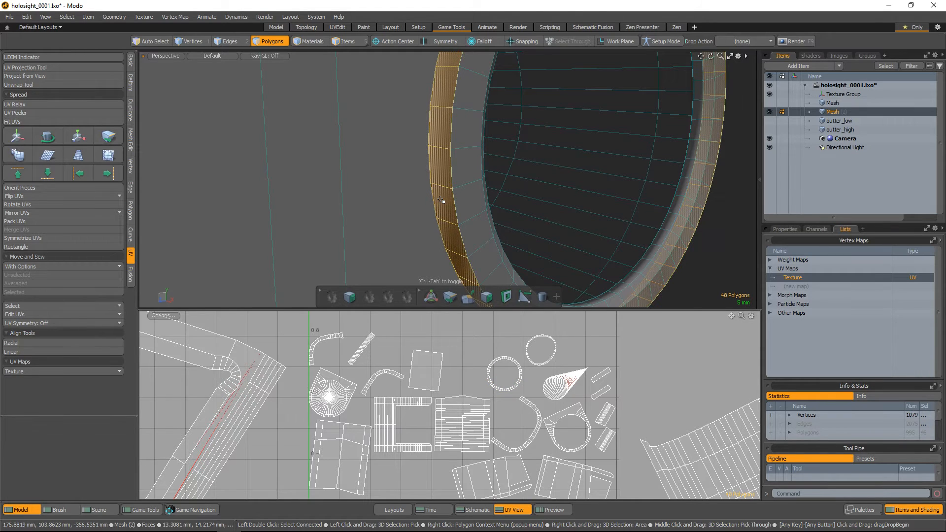
key(a)
ctrl+alt+drag(356, 410, 395, 447)
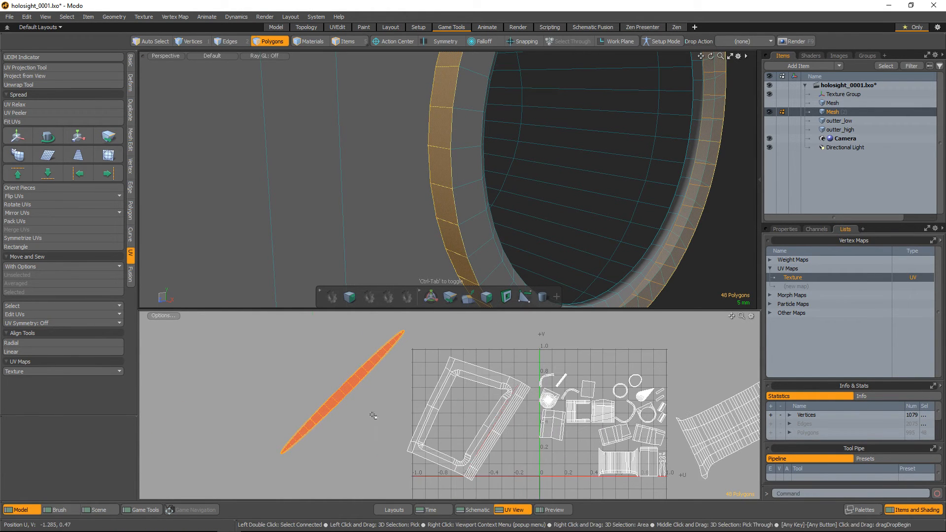
Move the outer rim's thin island about -0.325 in U and 0.07 in V with Tear Off enabled
key(y)
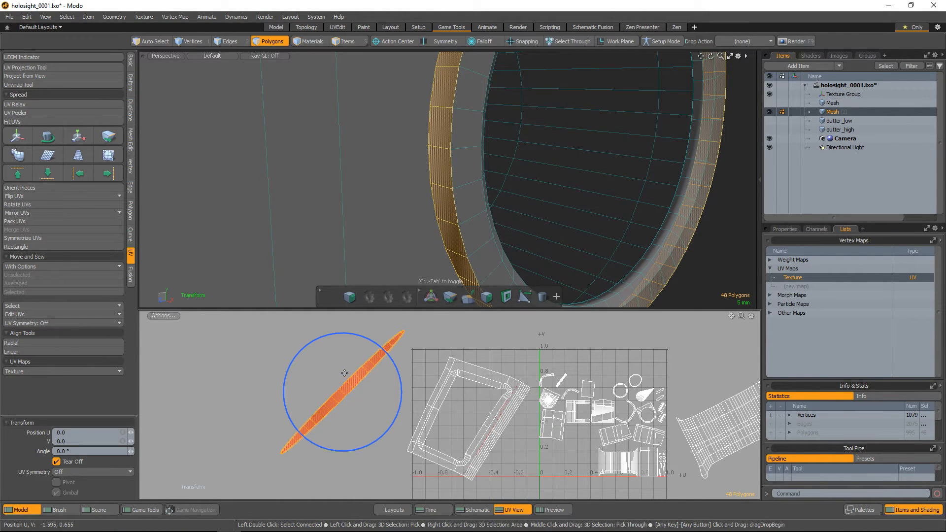
key(w)
drag(392, 349, 350, 340)
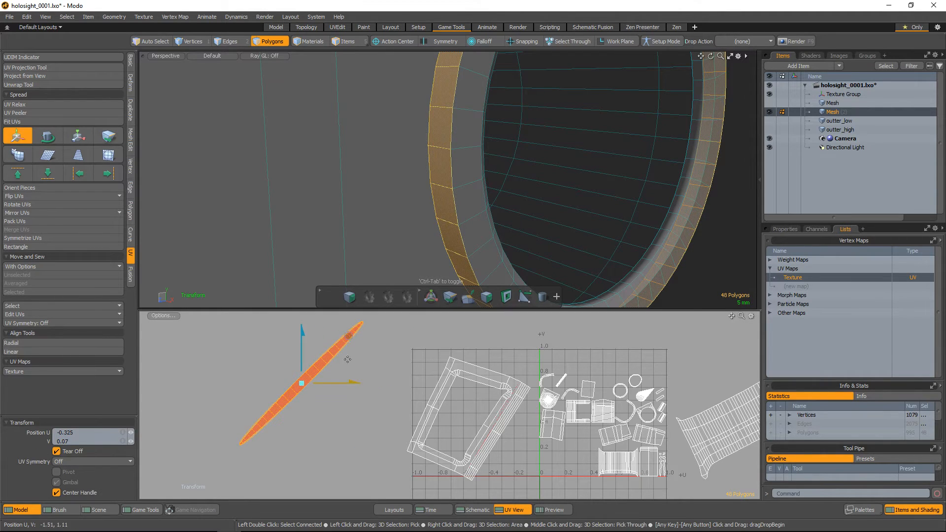
key(q)
Project the outer rim's UVs with a Cylindrical projection along the X axis
alt+drag(513, 243, 474, 199)
scroll(466, 181, down, 3)
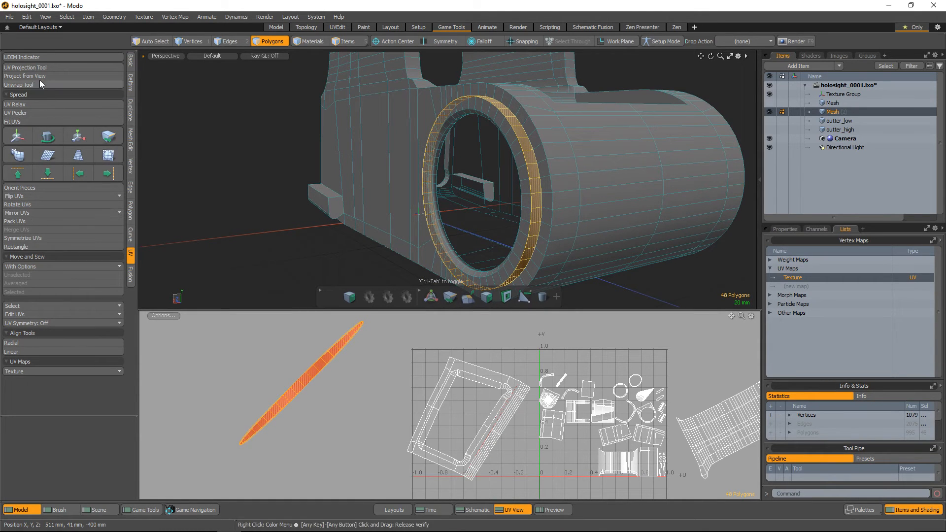
click(43, 67)
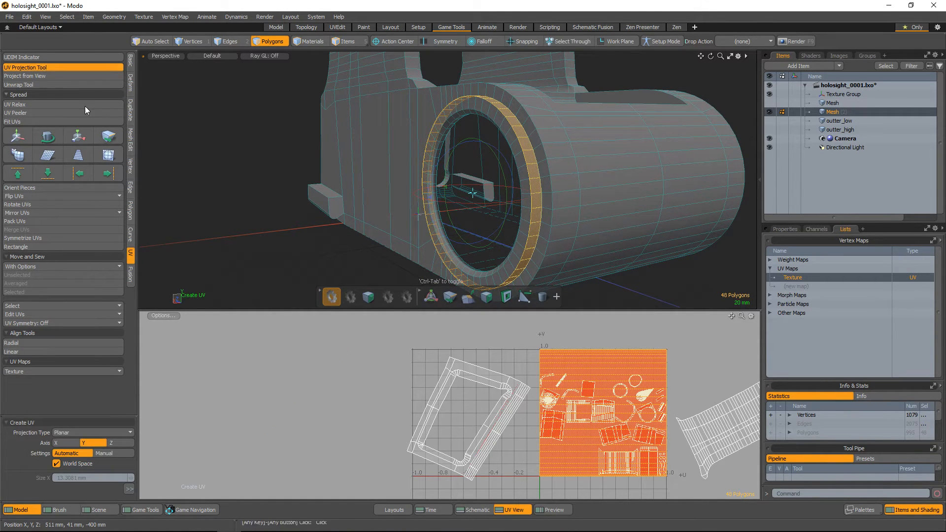
click(96, 432)
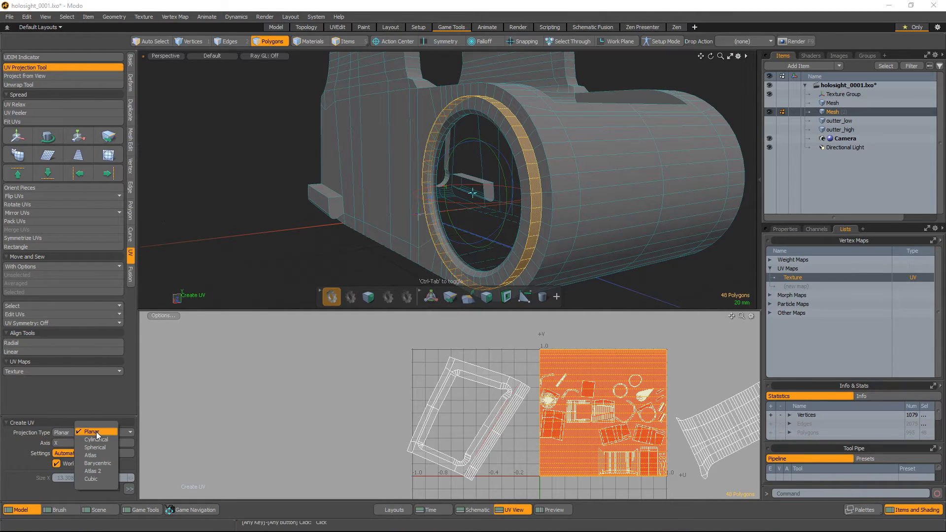
click(96, 439)
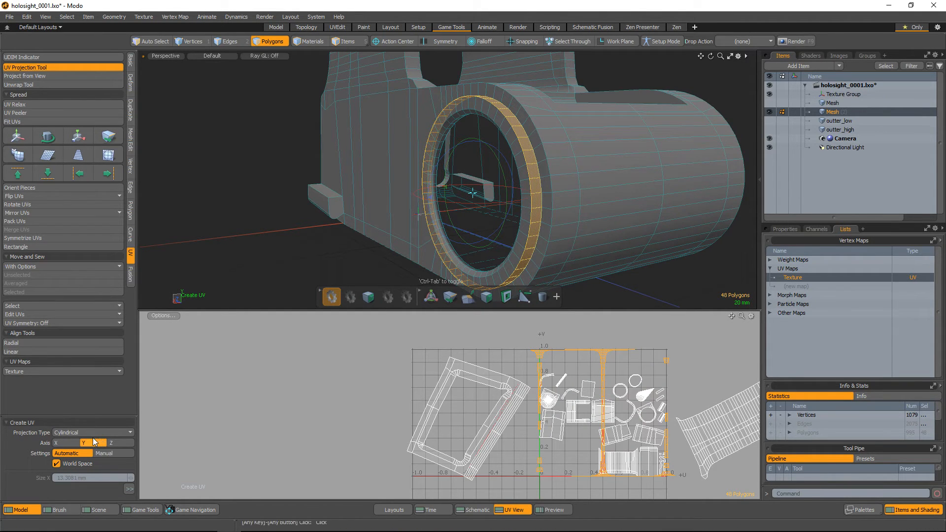
click(85, 442)
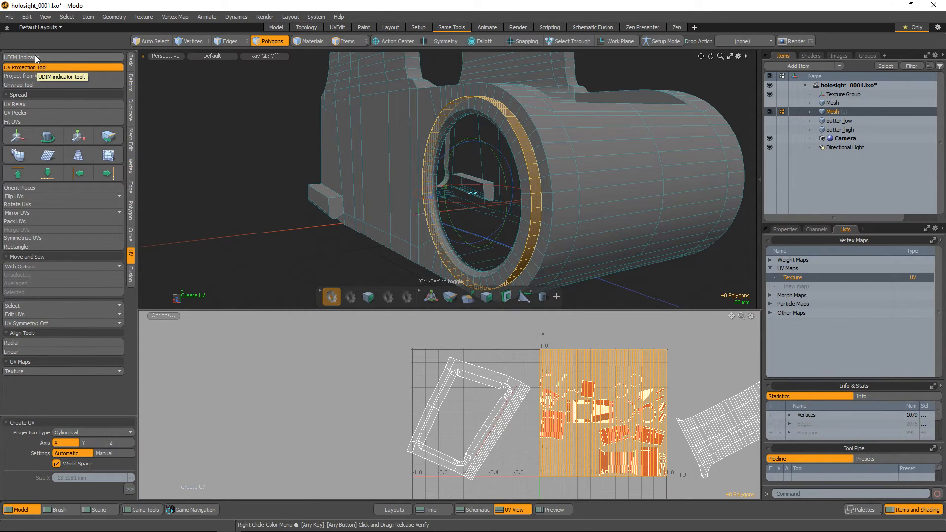
Unwrap the outer rim with the Conformal method at 268 iterations and inspect the edges selected as seams
click(31, 86)
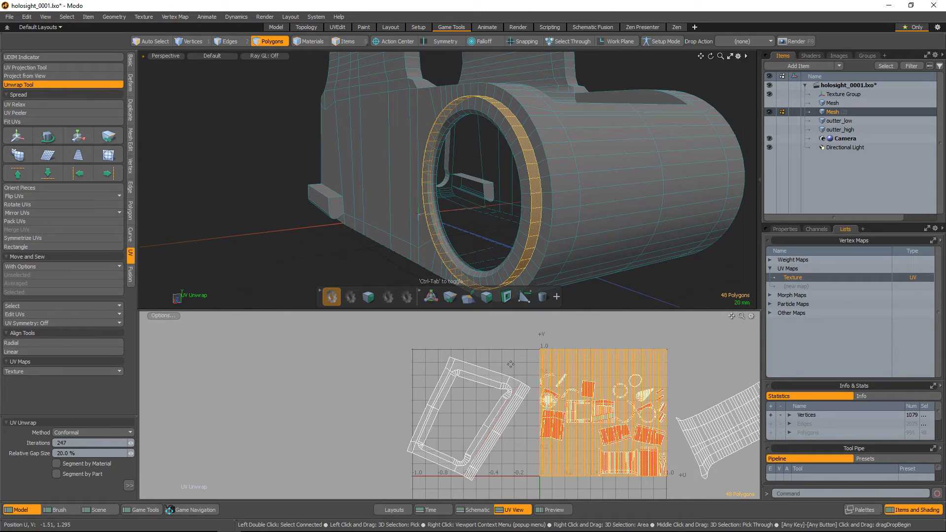
drag(510, 364, 473, 371)
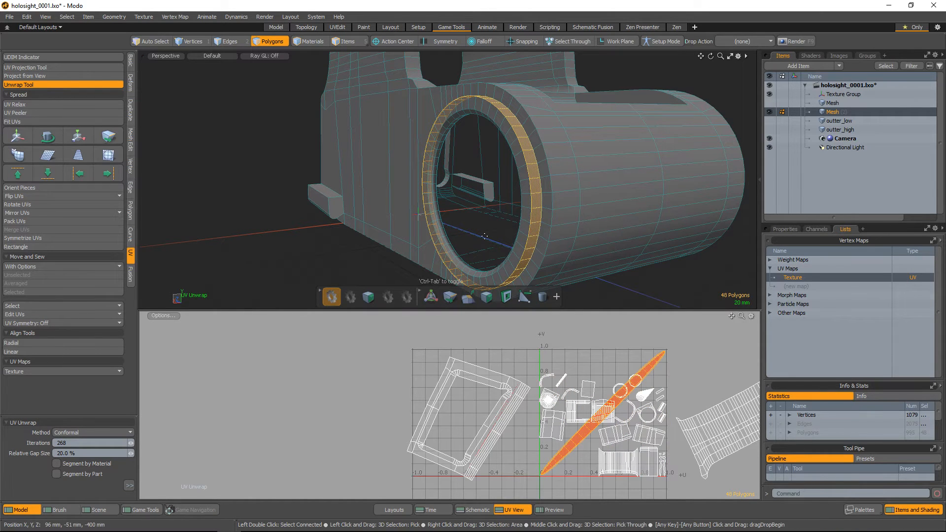
key(2)
alt+drag(537, 215, 651, 195)
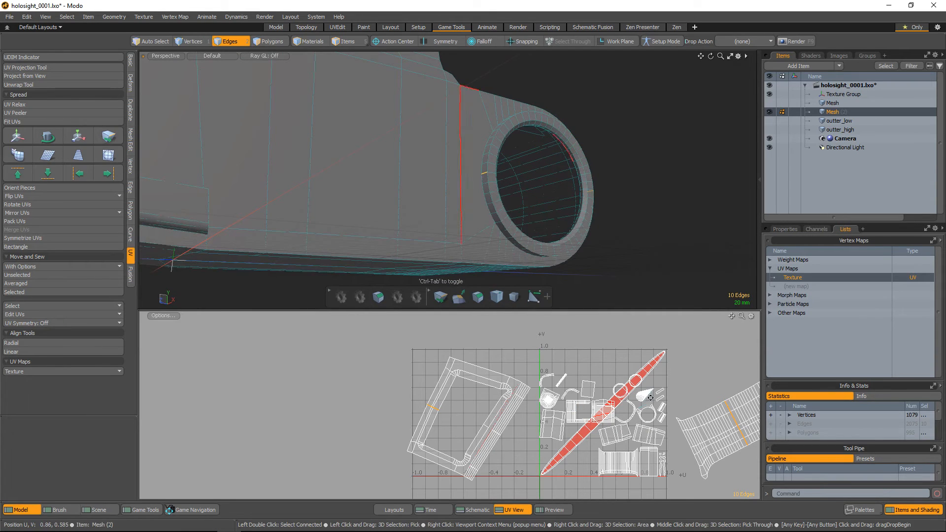
scroll(651, 394, up, 2)
alt+drag(553, 156, 551, 162)
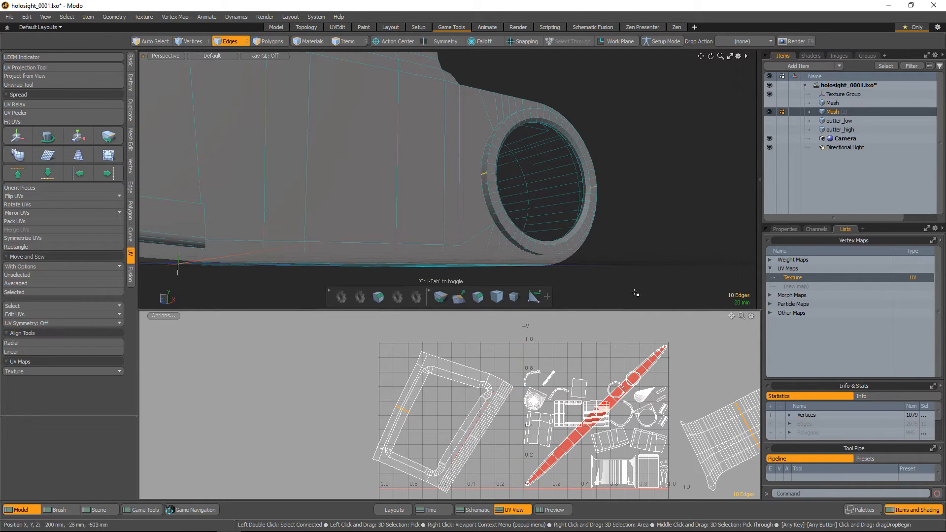
Move the rim's unwrapped island -2.045 in U and 0.215 in V with Tear Off enabled and reselect it
key(3)
key(y)
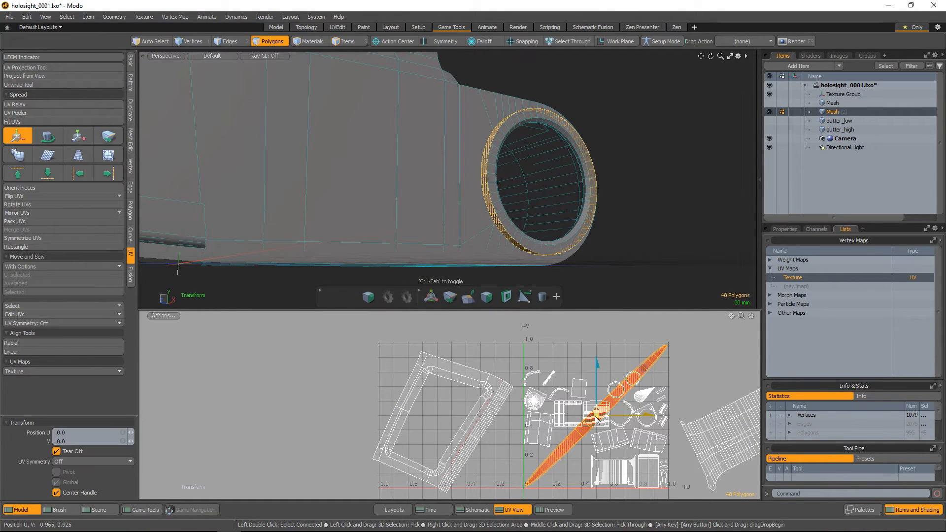
drag(646, 372, 351, 341)
scroll(348, 348, up, 3)
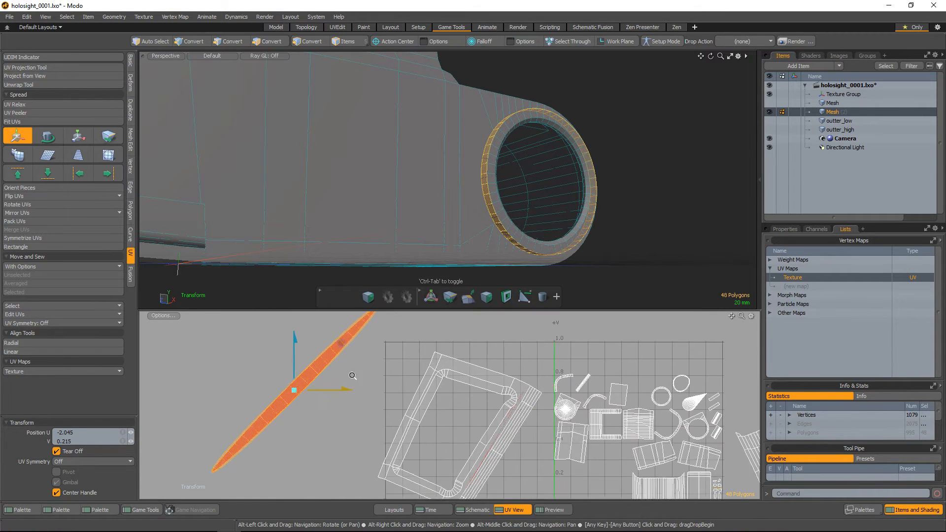
key(space)
click(355, 394)
double_click(307, 363)
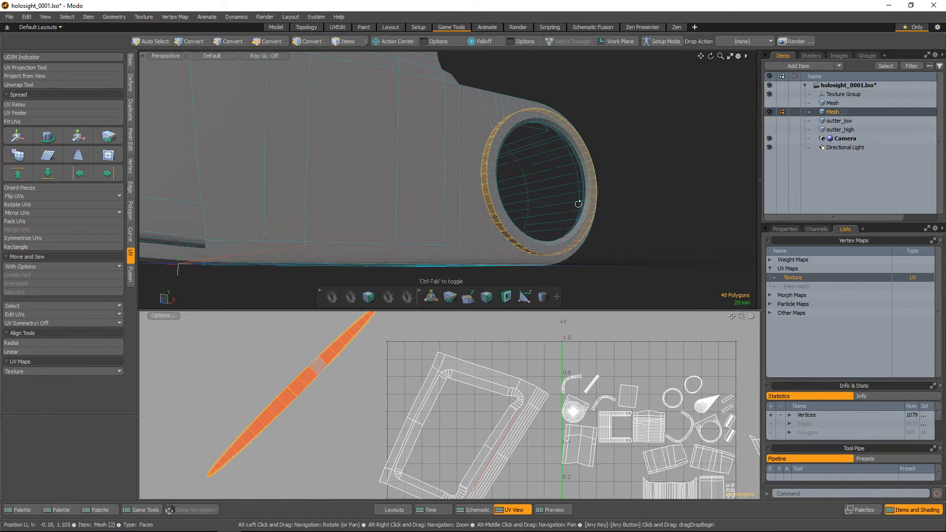
Deselect the stray edges elsewhere on the mesh, keeping only the outer rim's seam edges selected
scroll(534, 195, up, 3)
key(2)
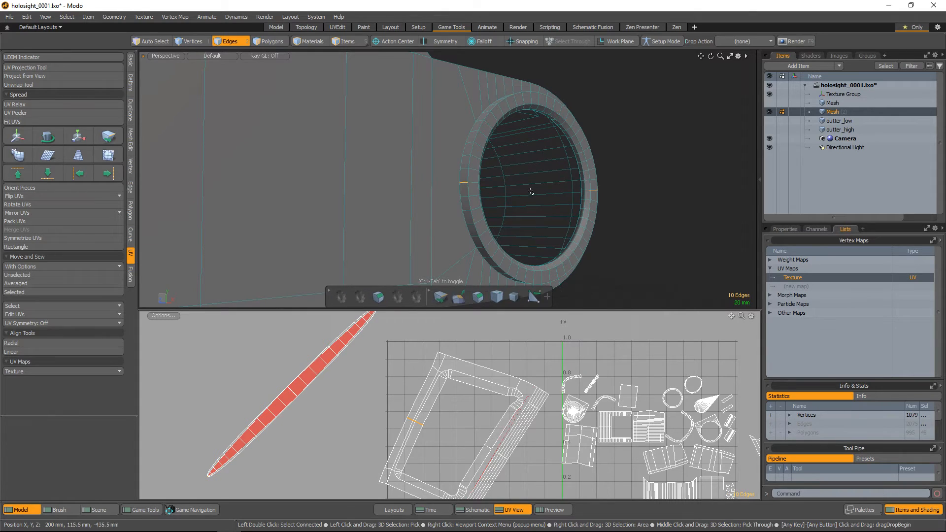
alt+drag(561, 239, 532, 230)
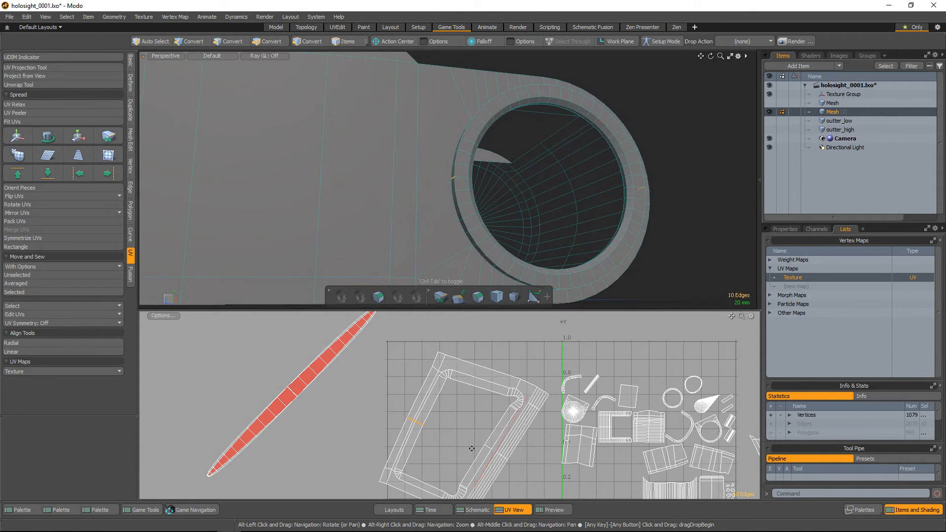
alt+drag(582, 187, 544, 166)
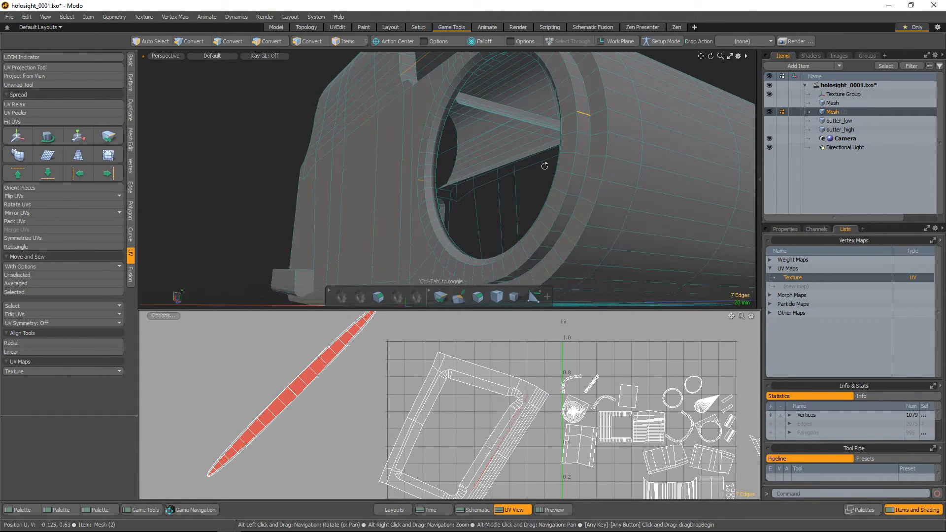
scroll(511, 400, down, 5)
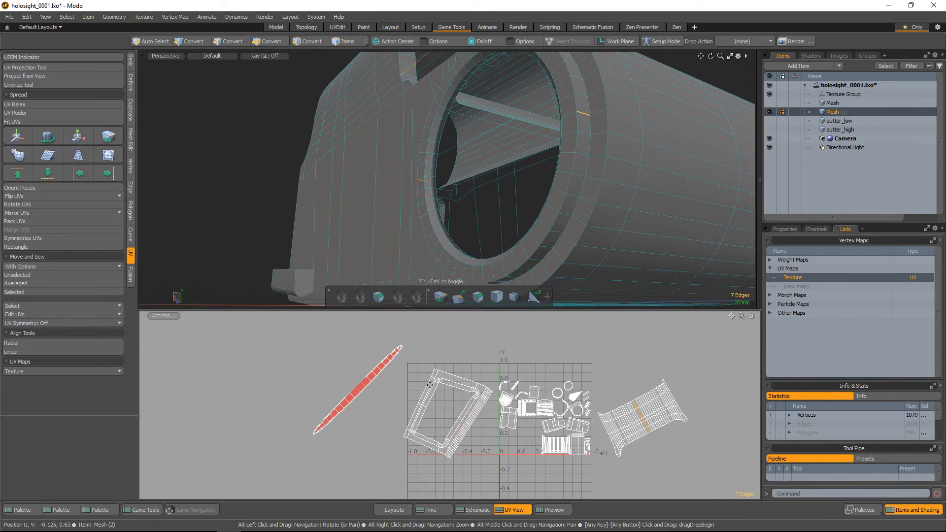
alt+drag(458, 391, 449, 389)
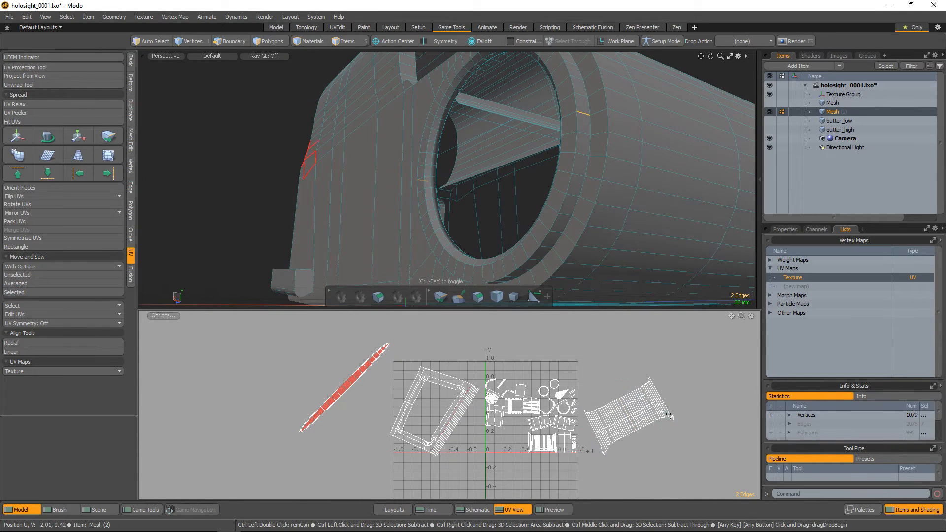
scroll(338, 391, up, 4)
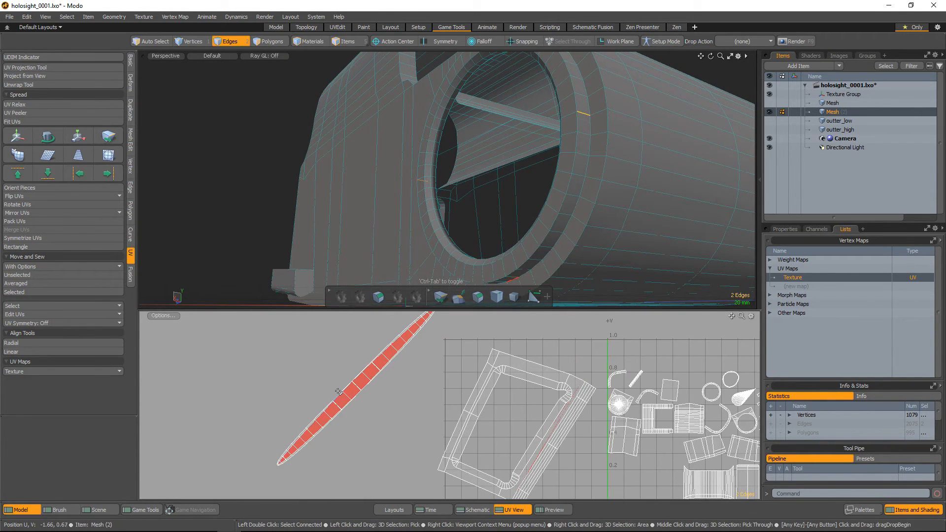
Select the outer rim's island and unwrap it with the Conformal method at 288 iterations
key(3)
double_click(338, 392)
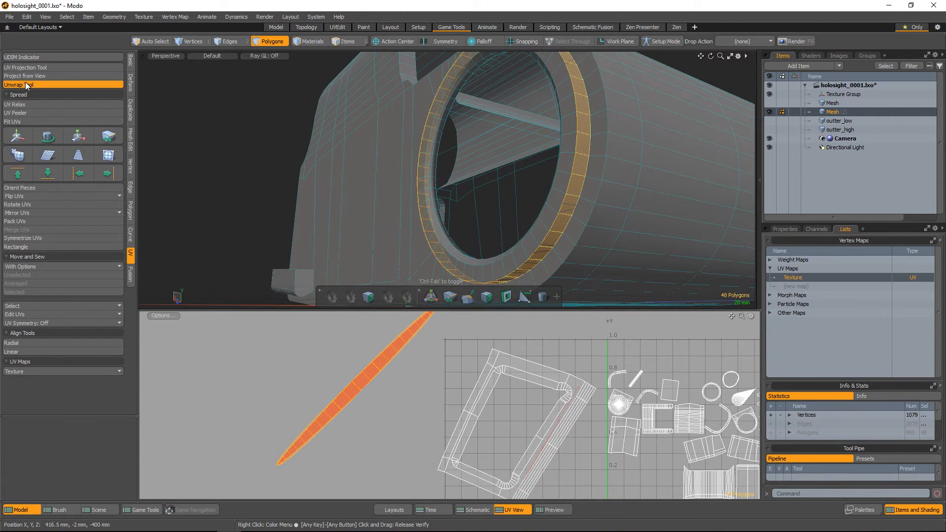
click(25, 84)
click(359, 370)
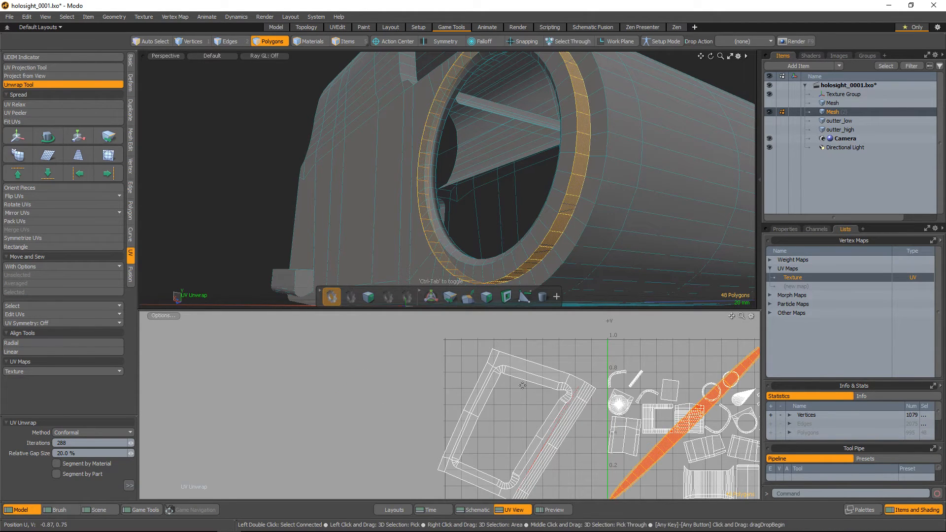
ctrl+alt+drag(579, 396, 564, 359)
key(space)
Select the narrow polygon loop around the inner edge of the ring's opening
alt+drag(645, 203, 692, 229)
ctrl+alt+drag(537, 192, 624, 175)
key(4)
key(3)
scroll(635, 174, up, 5)
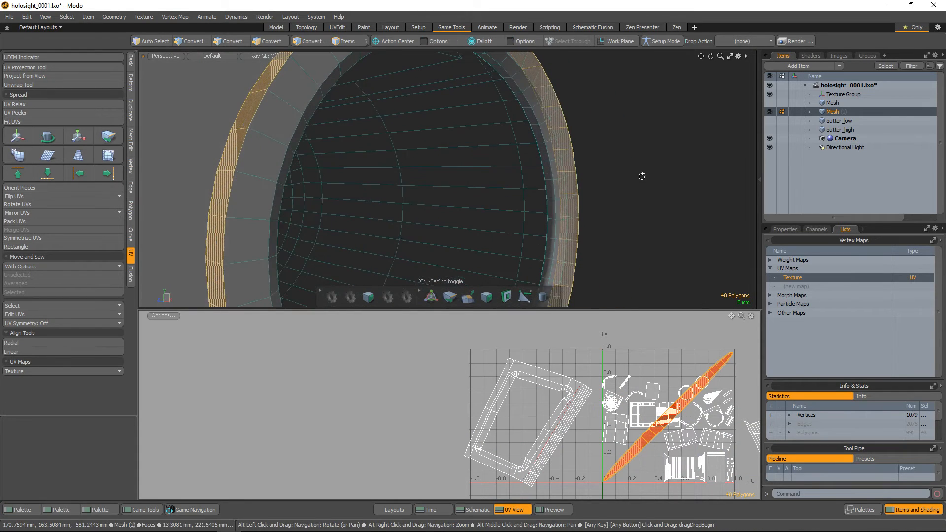
click(546, 180)
shift+click(550, 192)
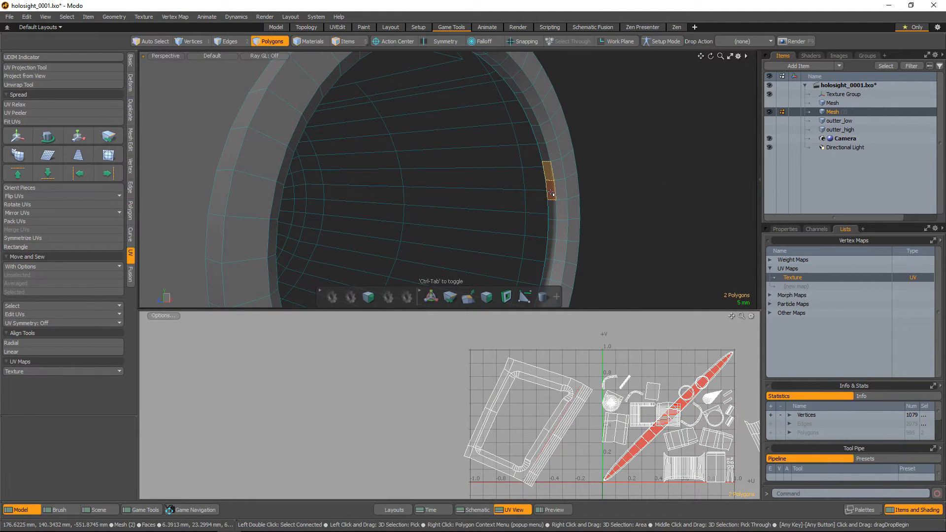
key(l)
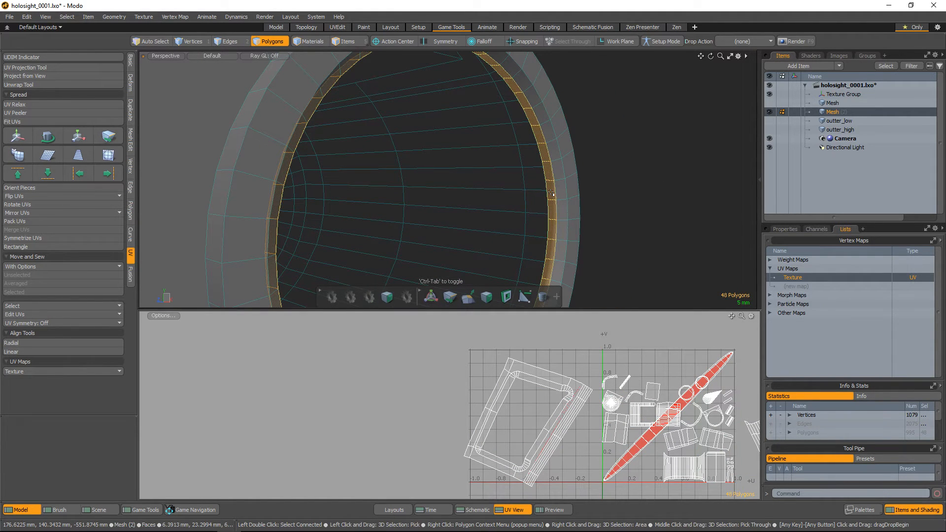
Grow the loop selection, shrink it down to the polygons closing off the ring's opening, and delete them
key(shift+Up)
key(shift+Up)
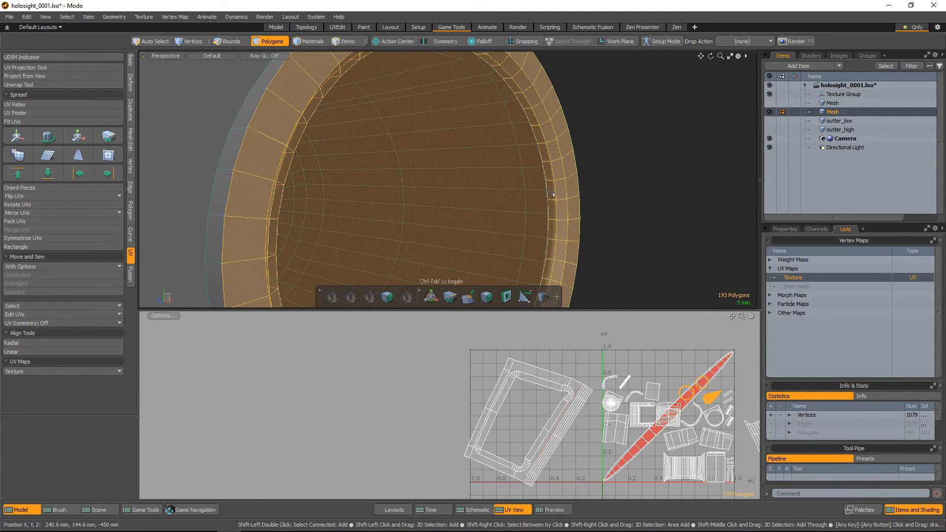
key(shift+Down)
key(shift+Down)
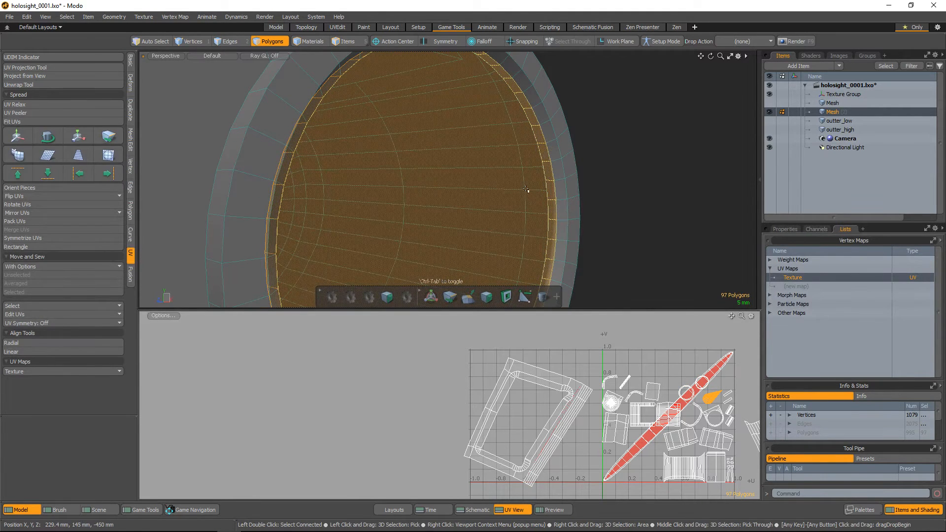
alt+drag(526, 190, 399, 205)
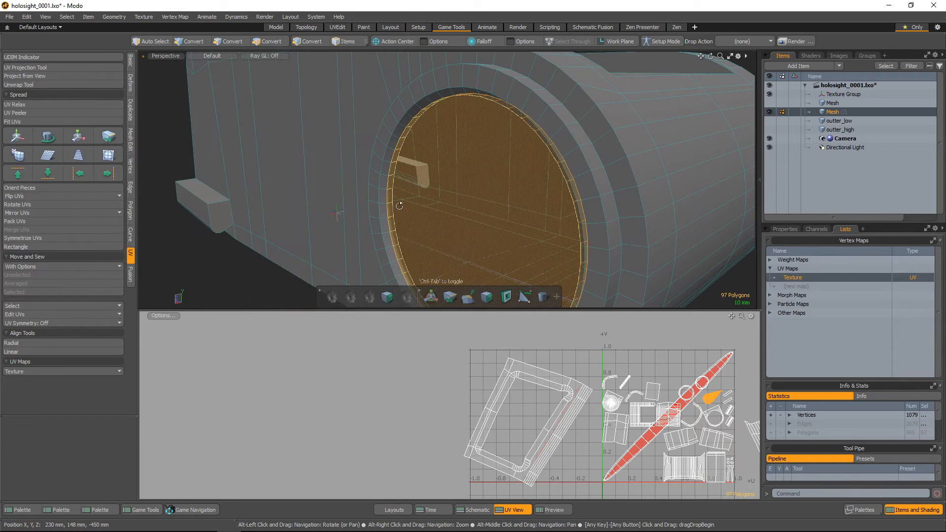
key(shift+Down)
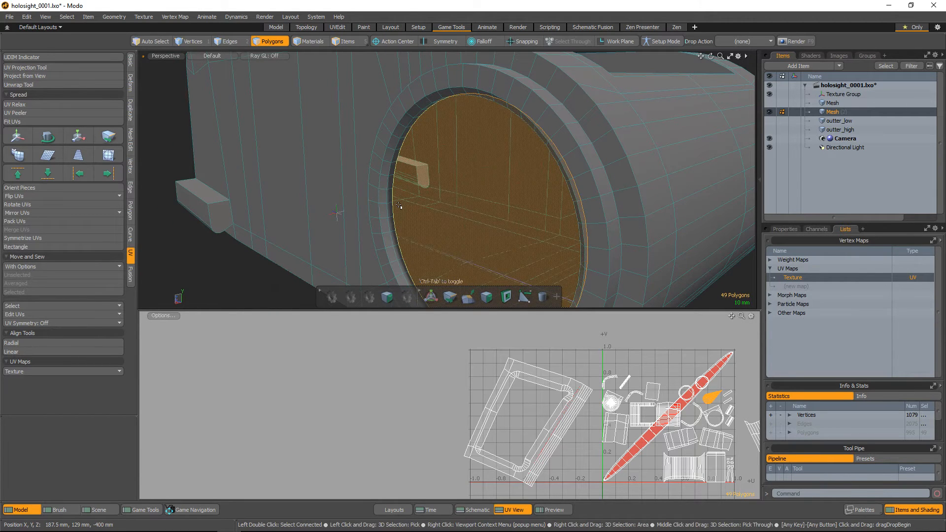
key(Delete)
Select the outer rim's thin UV island and unwrap it using the Conformal method at 311 iterations
alt+drag(513, 172, 611, 195)
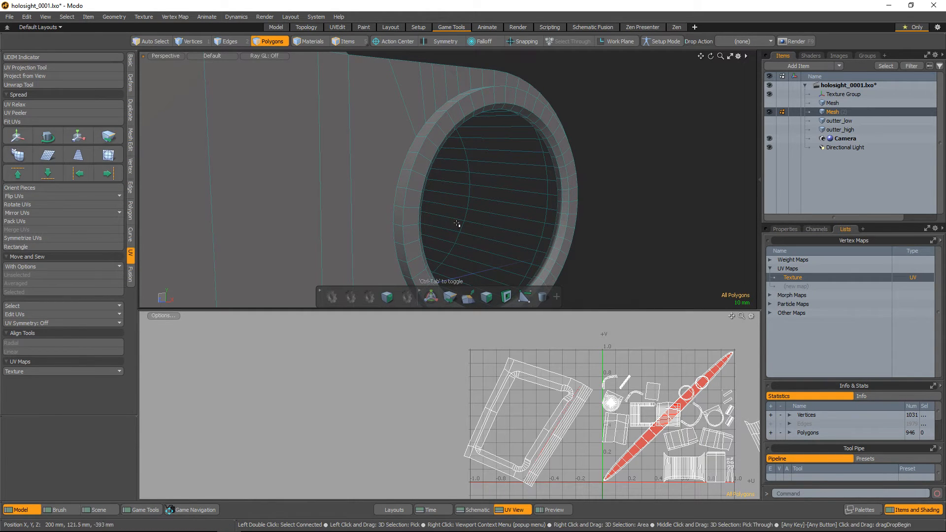
alt+drag(457, 224, 424, 154)
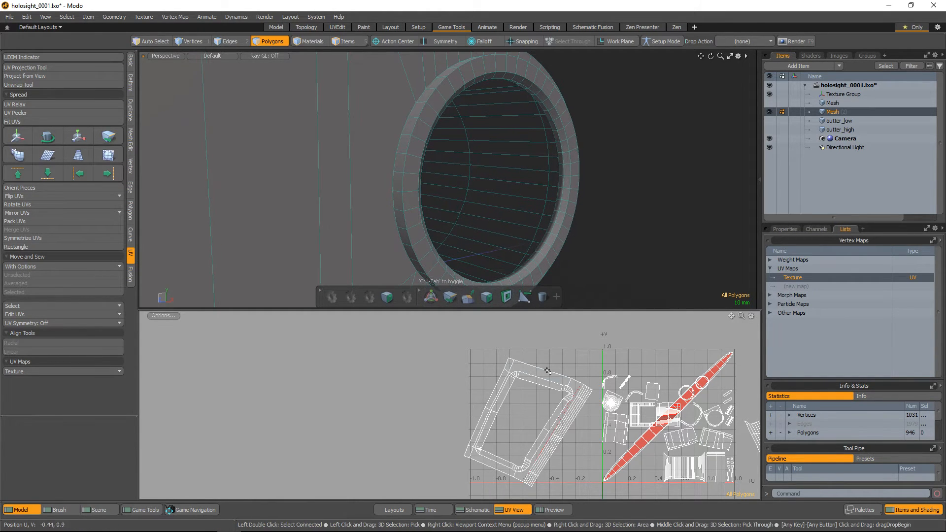
double_click(620, 463)
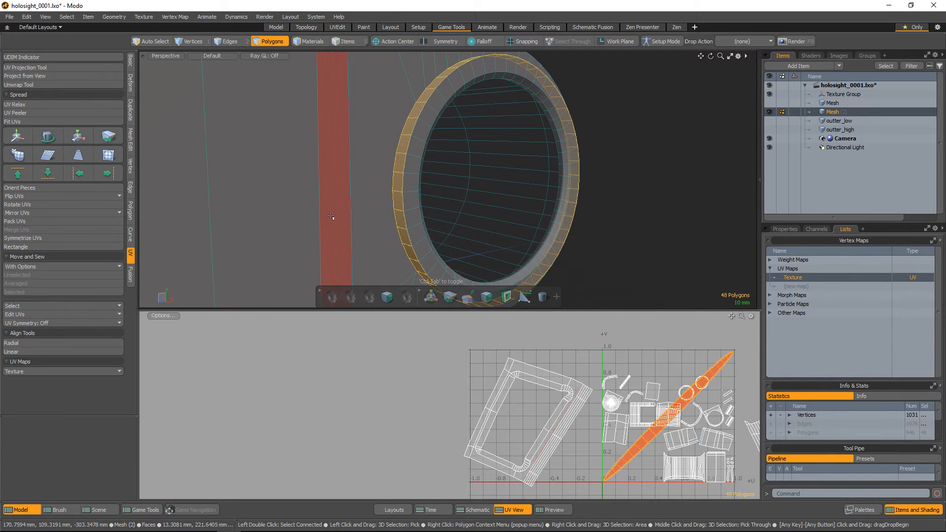
key(2)
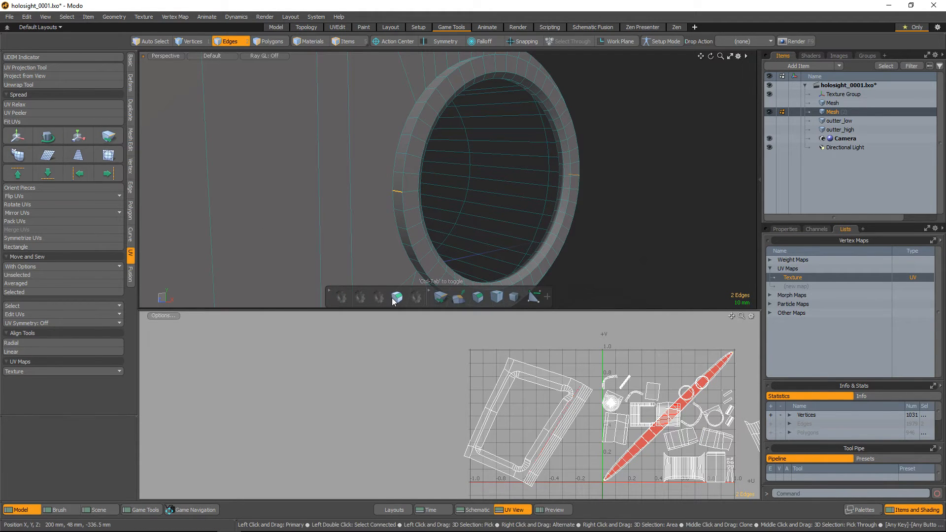
key(3)
click(52, 86)
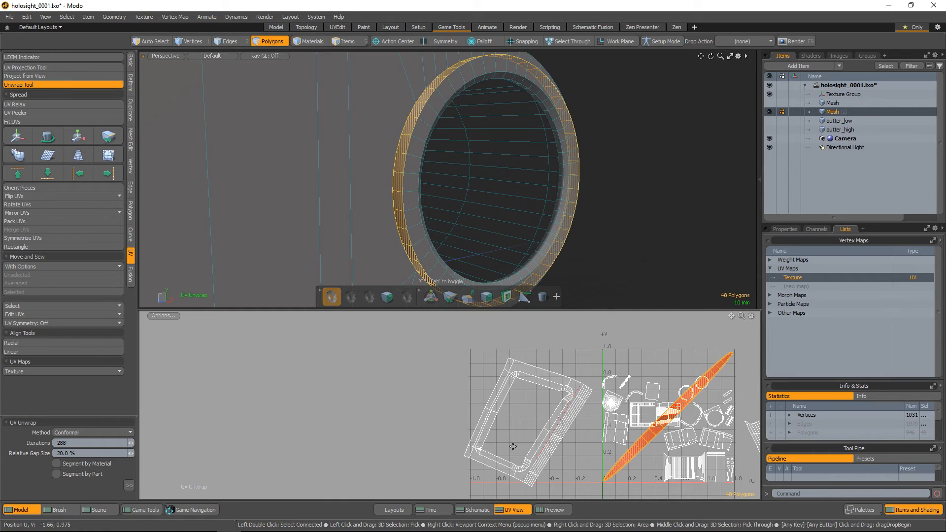
drag(459, 398, 459, 398)
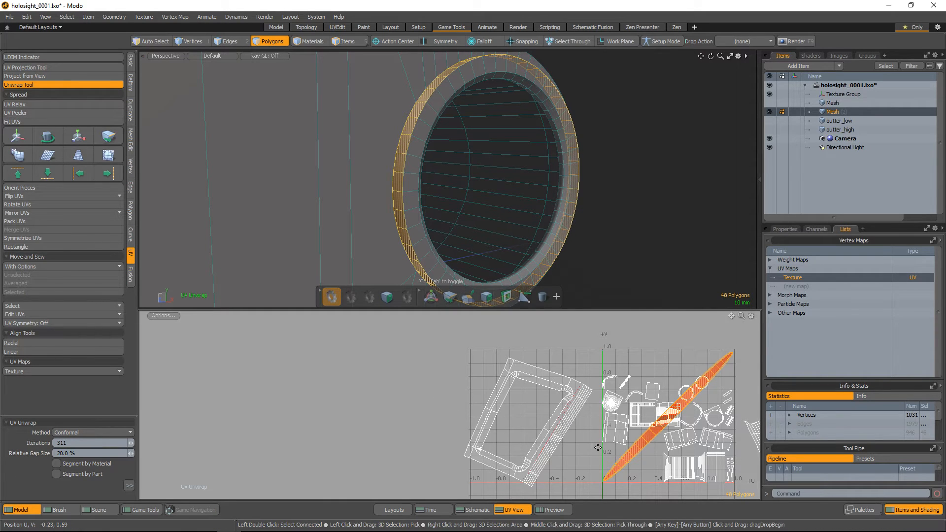
key(space)
Clear the selection, select the polygon loop along the inside of the ring's opening, and grow it to cover the whole ring
click(601, 463)
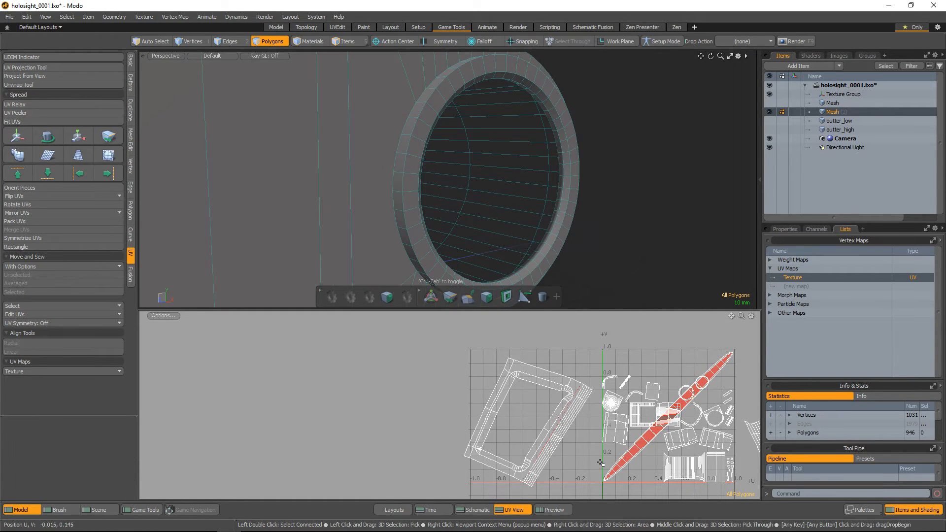
alt+drag(420, 216, 361, 169)
scroll(362, 170, up, 5)
mouse_move(428, 200)
alt+mouse_down()
mouse_move(404, 191)
mouse_move(430, 210)
alt+mouse_up()
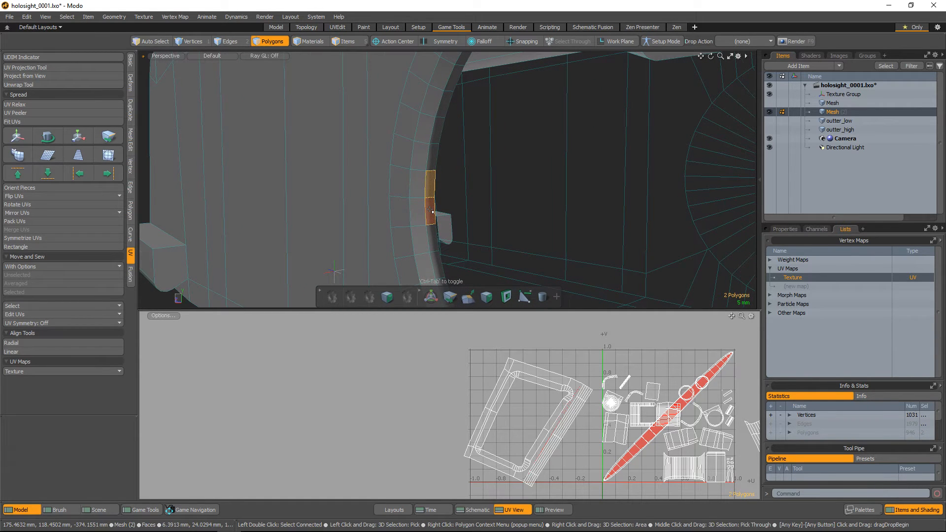
scroll(430, 211, up, 2)
key(l)
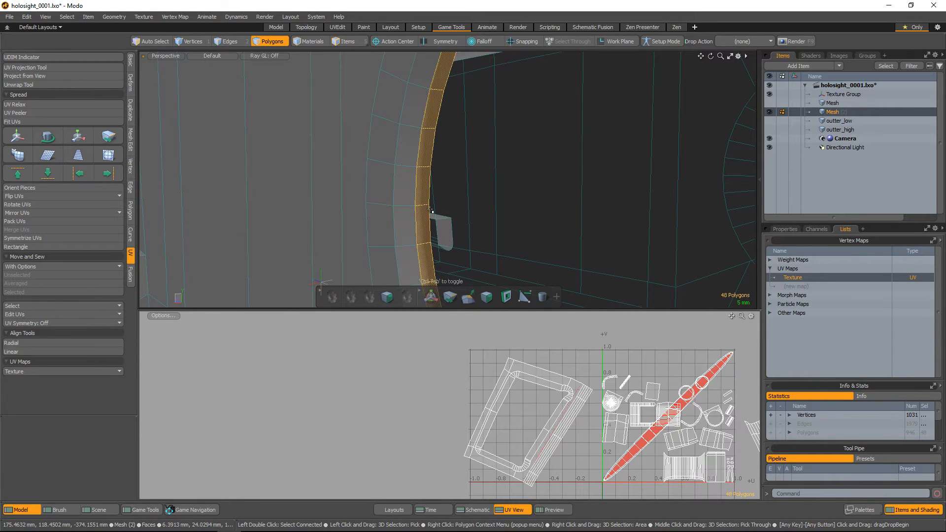
key(shift+Up)
key(shift+Up)
alt+drag(422, 194, 565, 193)
key(shift+Up)
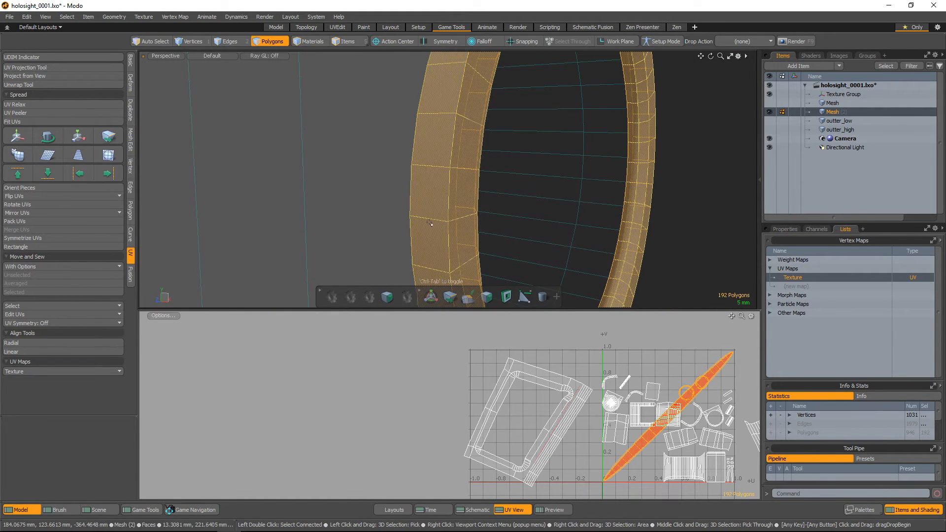
Project the selected ring's UVs from the Right view and move the resulting island outside the UV grid on the negative-U side
key(ctrl+space)
click(558, 173)
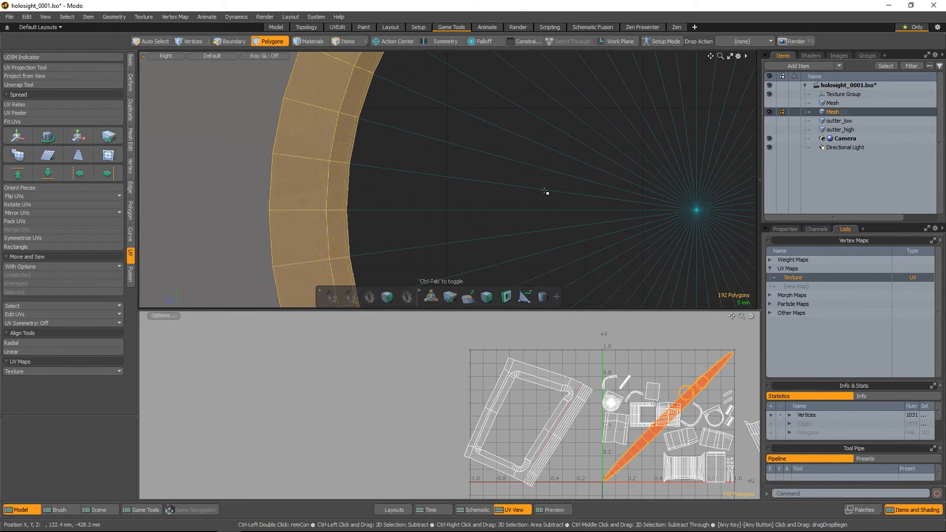
ctrl+alt+drag(544, 191, 513, 198)
alt+drag(512, 198, 452, 169)
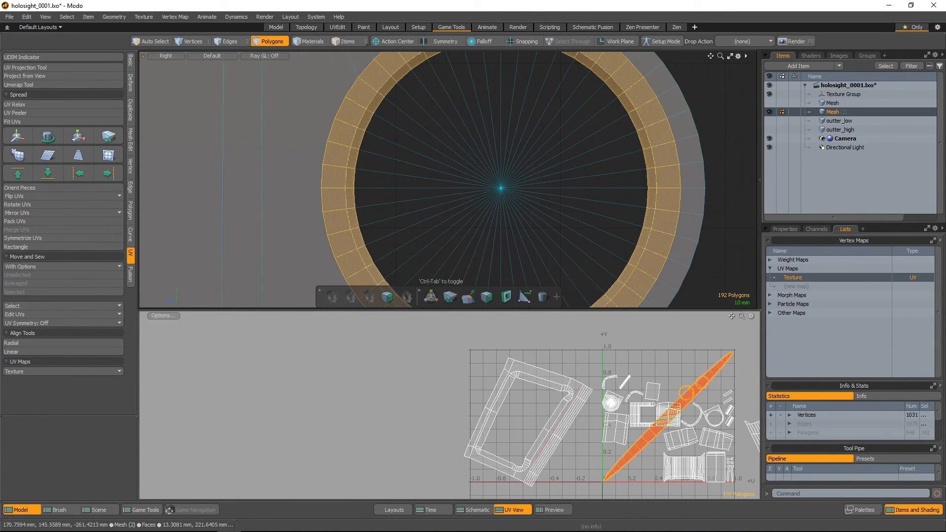
click(28, 77)
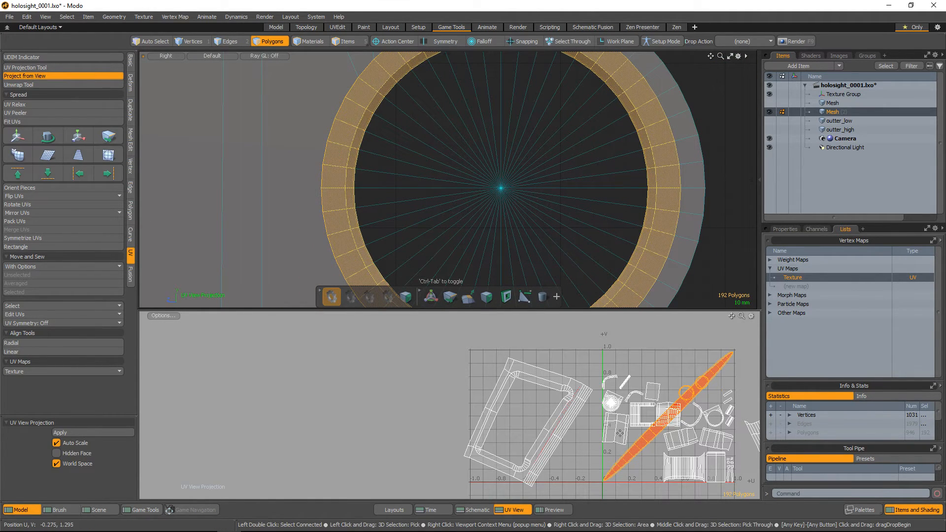
click(662, 277)
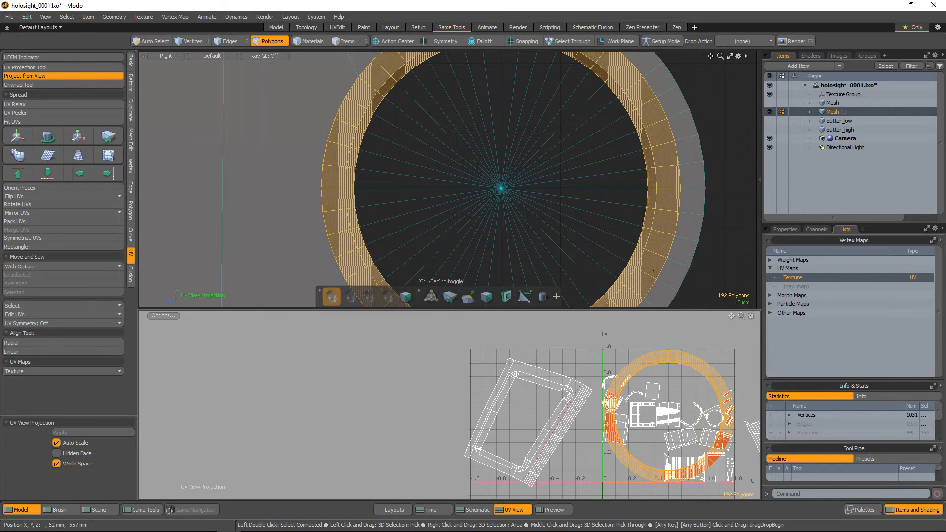
key(w)
drag(712, 370, 388, 362)
key(space)
click(448, 392)
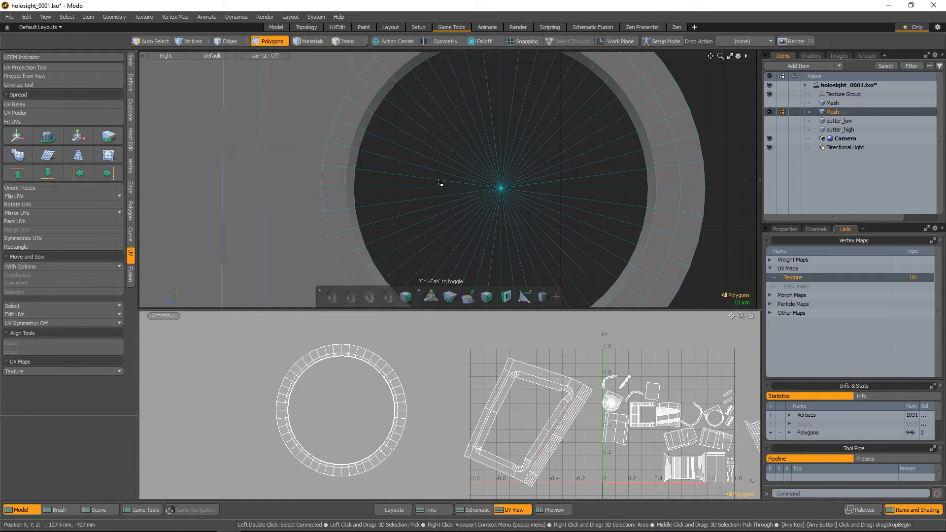
Select the mesh's hard edges and compare them with the edge loops in the ring's projected UVs
alt+drag(507, 148, 264, 179)
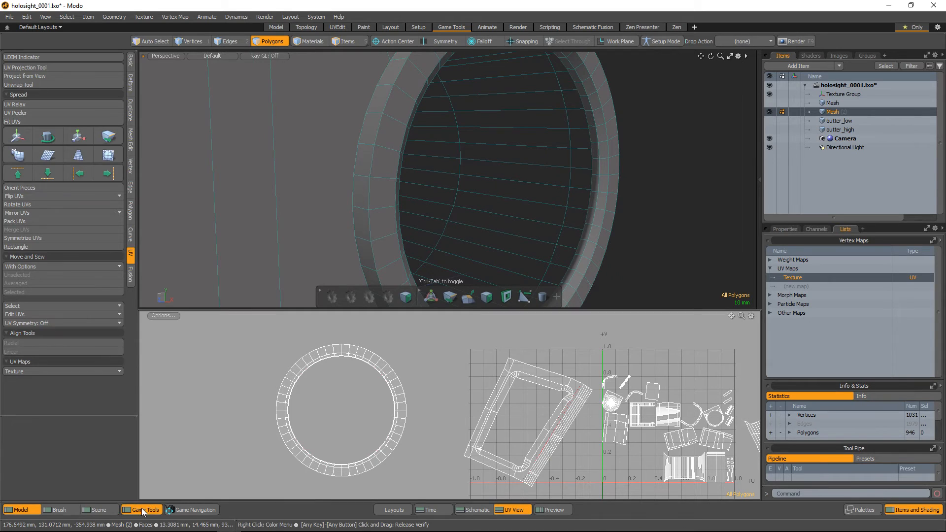
click(143, 510)
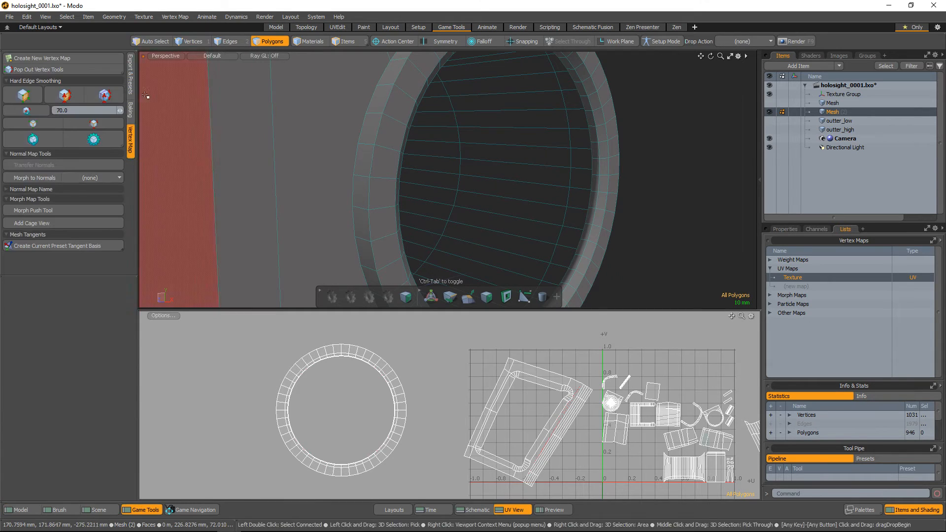
click(94, 124)
alt+drag(404, 206, 448, 122)
alt+right_drag(485, 170, 510, 203)
alt+right_drag(349, 408, 384, 440)
alt+right_drag(365, 350, 381, 390)
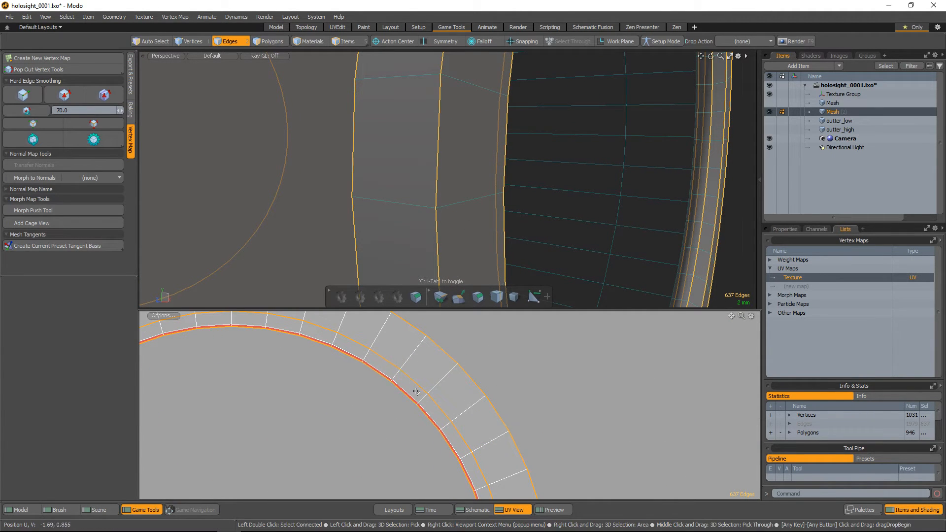
alt+right_drag(481, 198, 416, 165)
Select the ring's wide front-face polygon loop and move its UV island clear of the other concentric ring UVs
key(3)
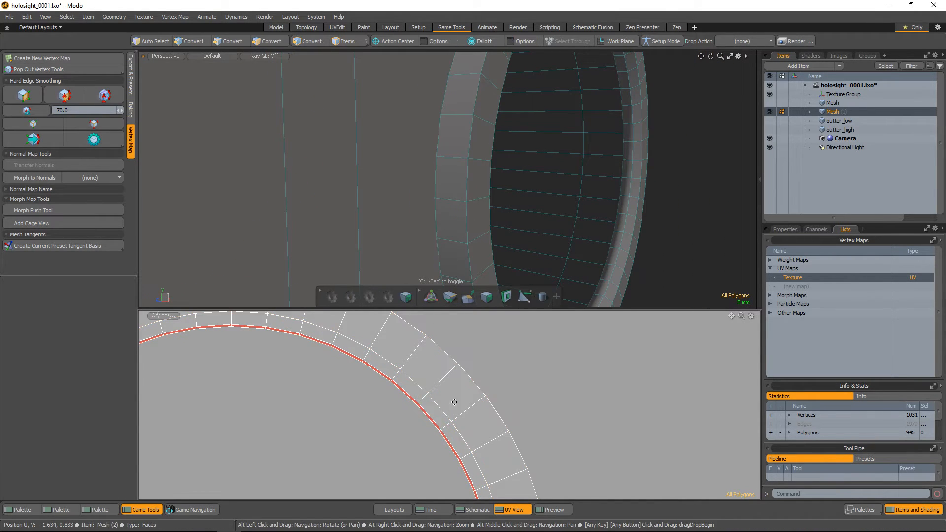
alt+right_drag(454, 401, 445, 405)
alt+middle_drag(460, 410, 477, 379)
click(463, 349)
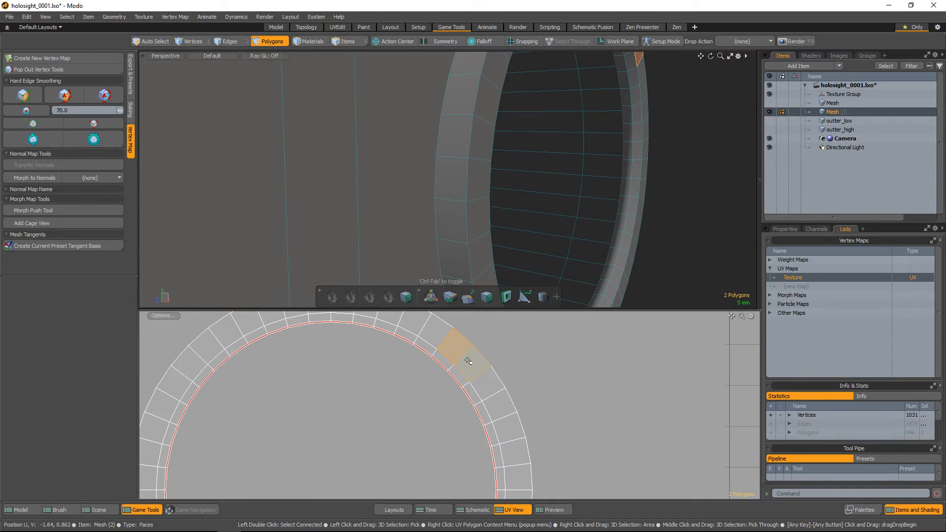
double_click(468, 361)
scroll(468, 365, down, 5)
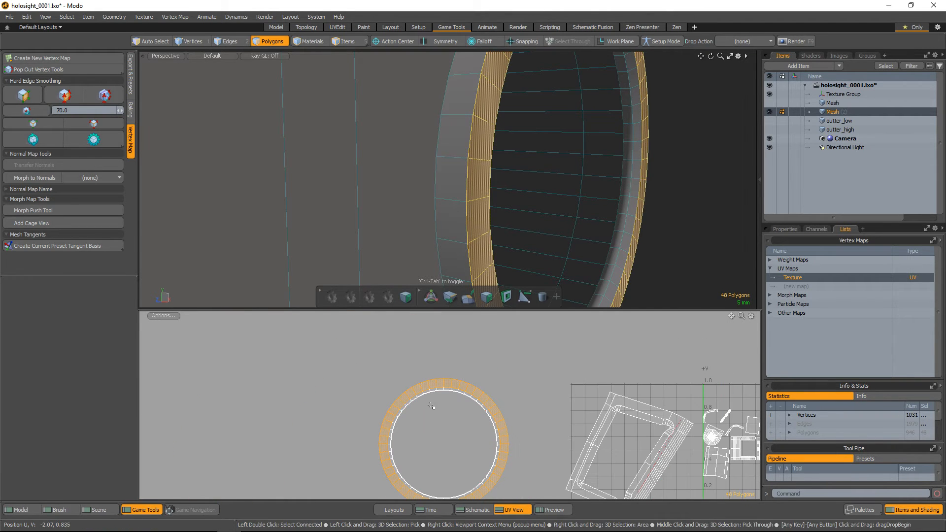
key(y)
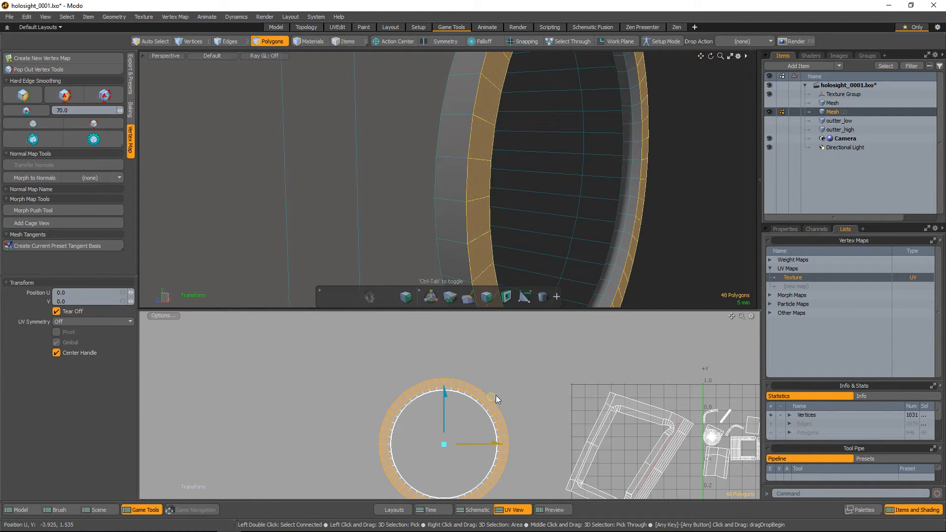
drag(495, 395, 351, 367)
key(space)
click(441, 441)
scroll(449, 413, up, 3)
alt+drag(449, 414, 455, 418)
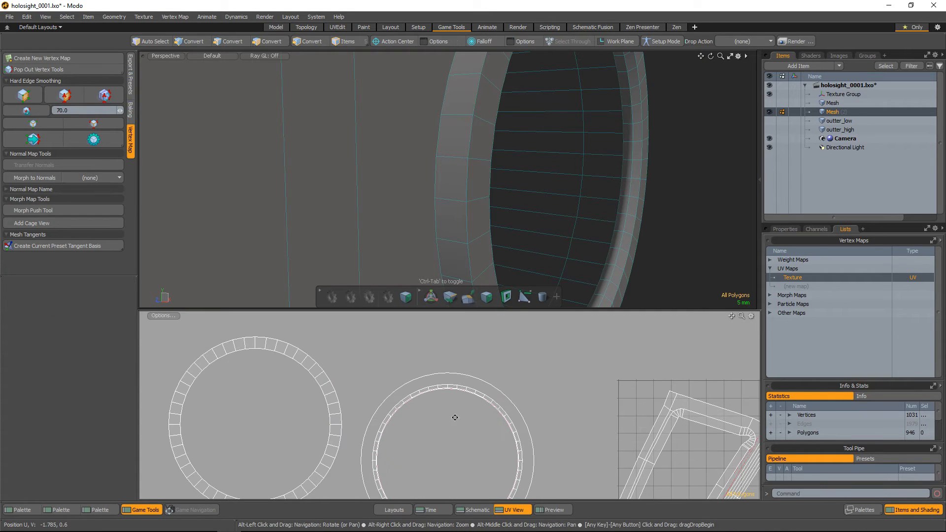
alt+drag(515, 208, 433, 217)
click(452, 218)
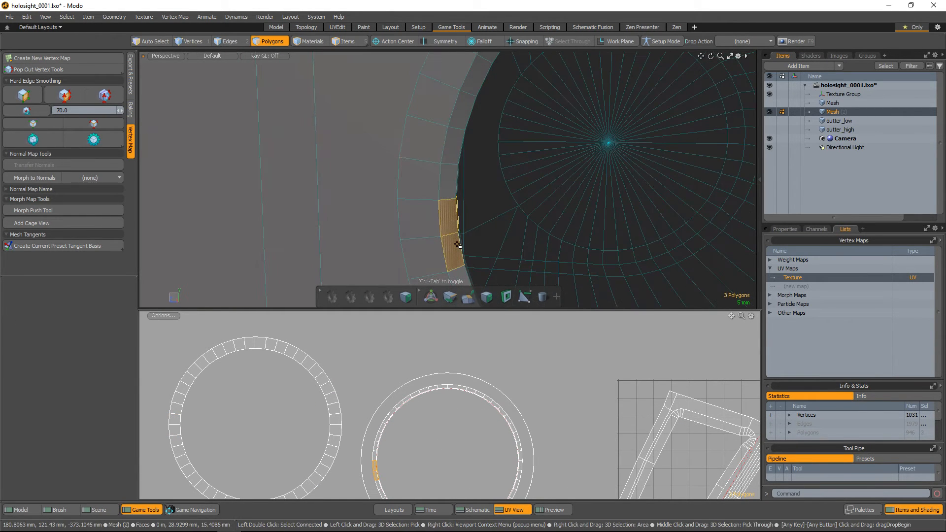
key(l)
click(415, 220)
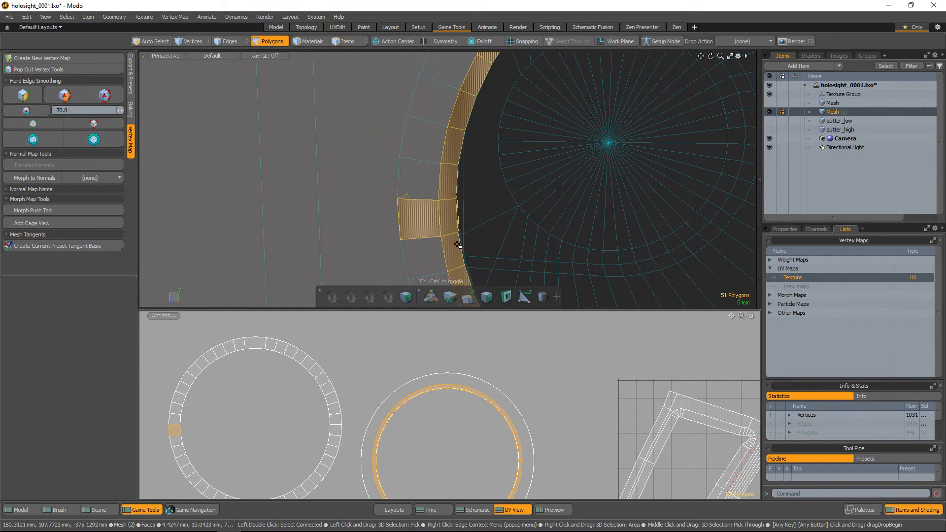
Select the narrower polygon loop just inside the ring's front face and move its UVs by 0.795 in U and 0.52 in V
alt+drag(495, 229, 419, 249)
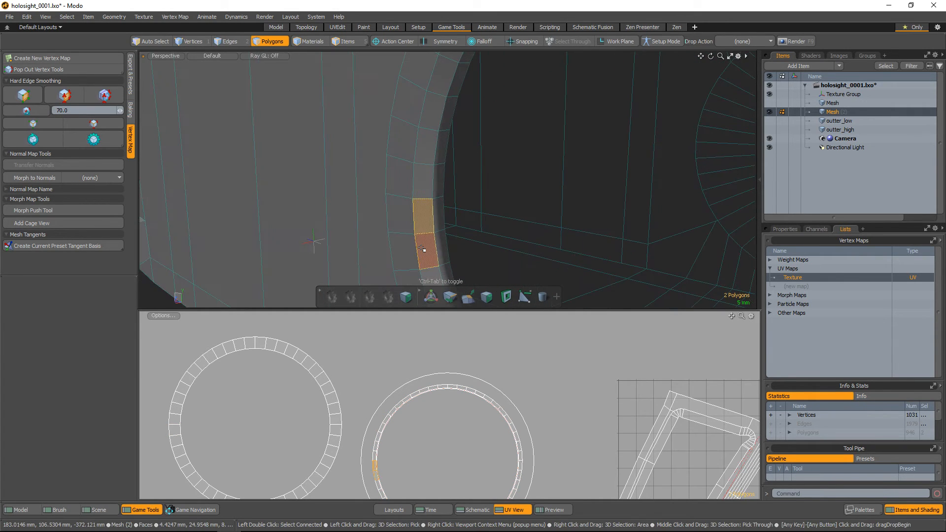
key(l)
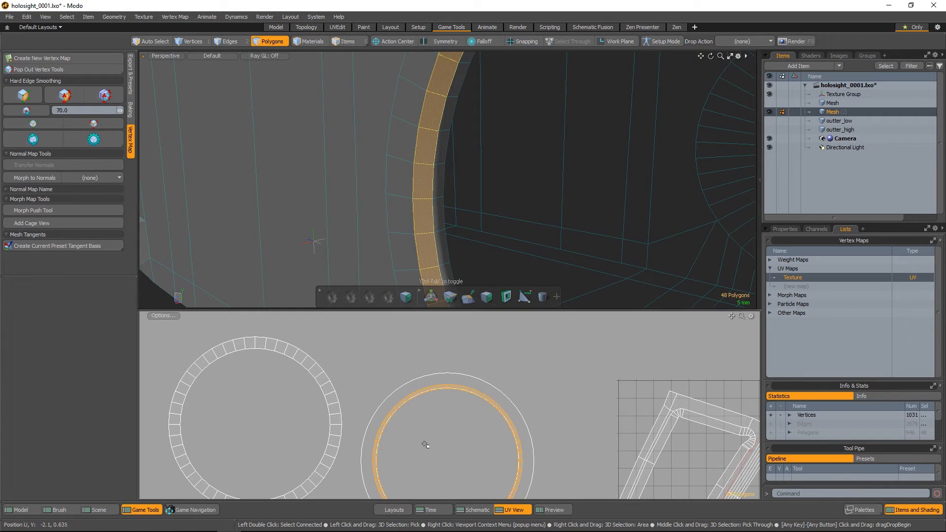
key(y)
drag(495, 413, 634, 322)
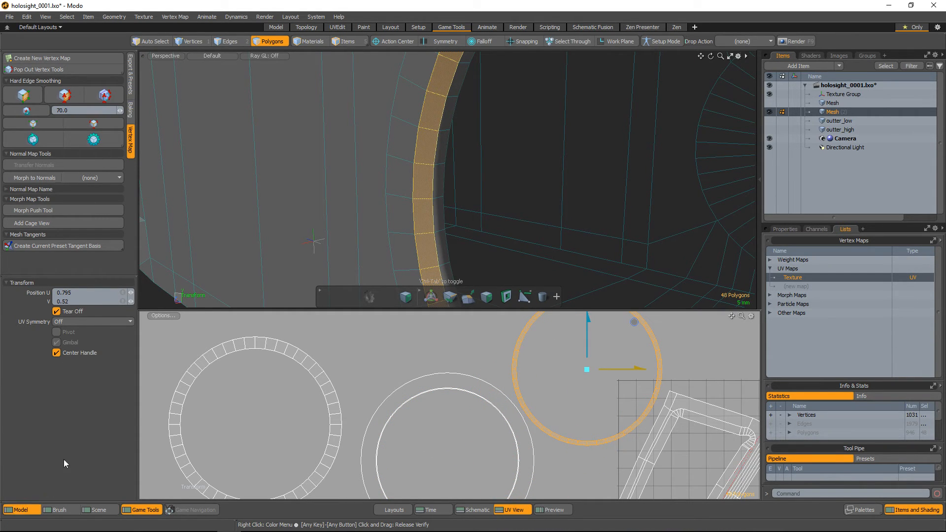
Unwrap the selected loop with the Conformal method at 326 iterations
click(140, 509)
click(39, 85)
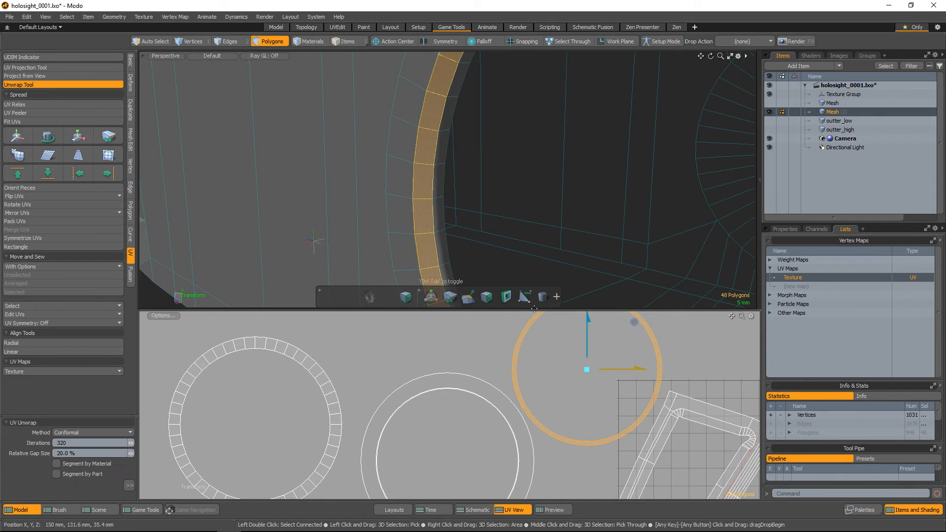
click(542, 346)
scroll(573, 398, down, 7)
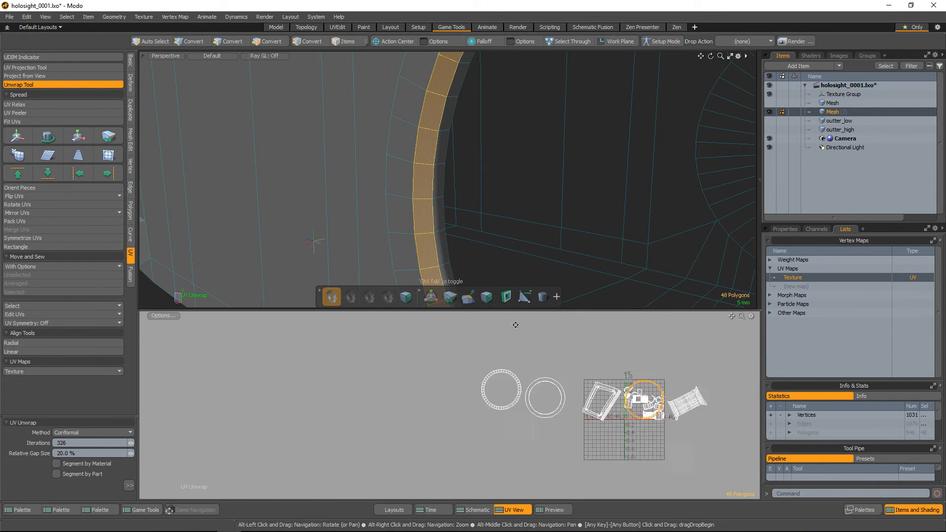
Move the newly unwrapped circular island out of the UV grid to just below the front-face island and clear the selection
alt+drag(625, 397, 546, 367)
scroll(547, 366, up, 5)
key(w)
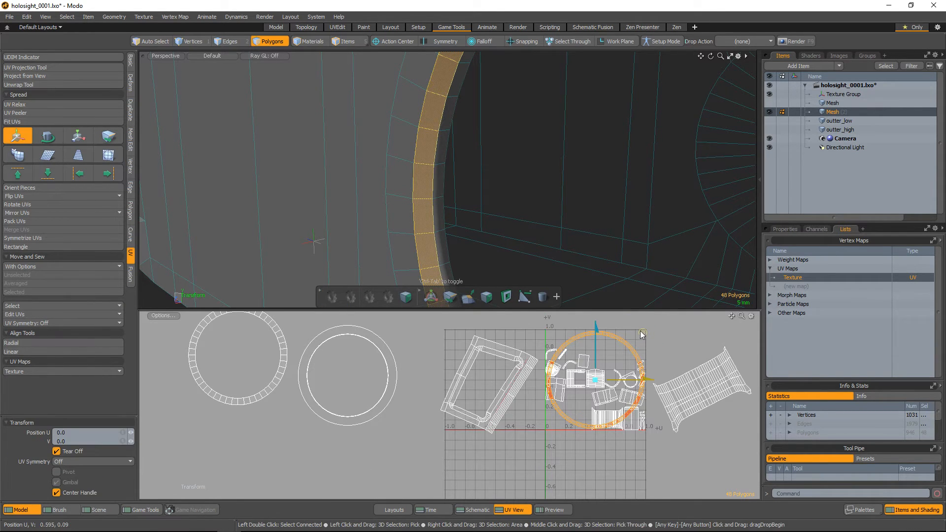
drag(642, 333, 285, 407)
key(space)
click(363, 413)
Select the innermost polygon loop lining the ring's opening and unwrap it with the Conformal method at 330 iterations
scroll(374, 376, up, 6)
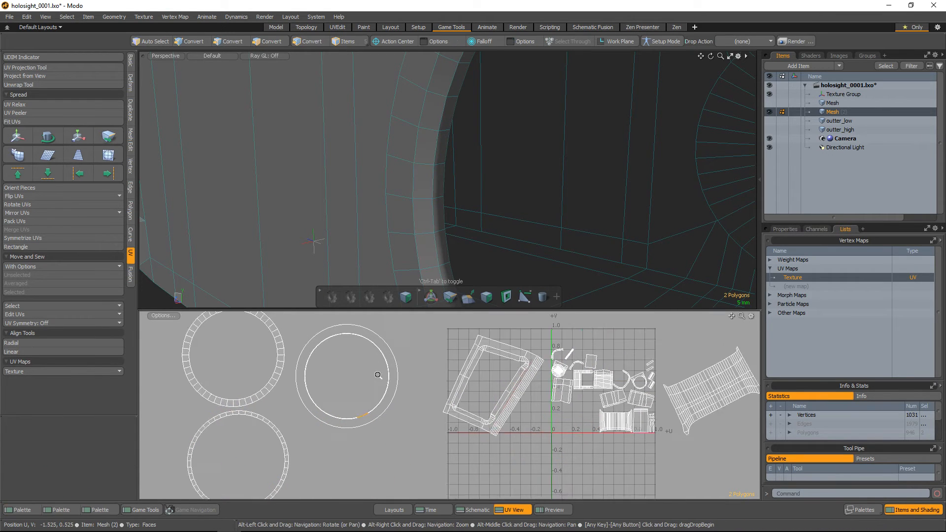
alt+drag(346, 364, 346, 380)
scroll(432, 217, down, 3)
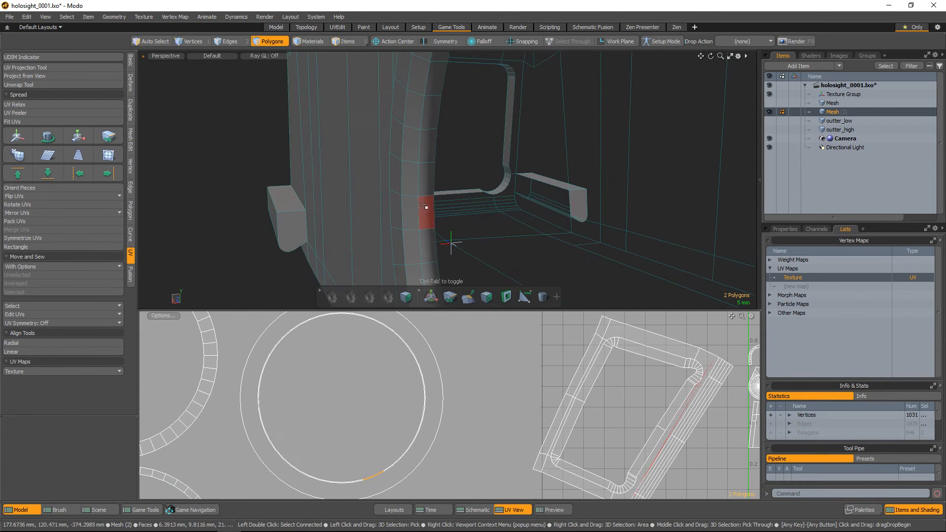
click(430, 216)
scroll(438, 236, up, 3)
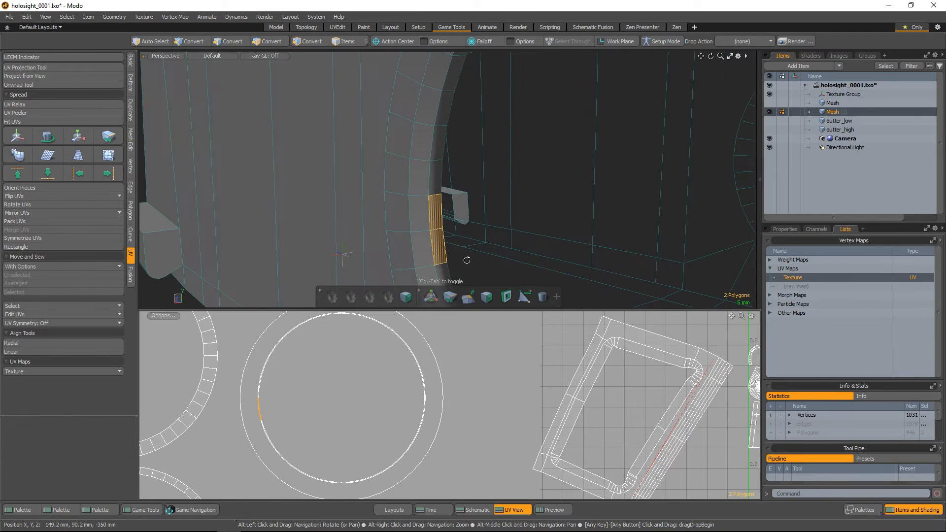
click(461, 239)
drag(441, 216, 442, 255)
key(l)
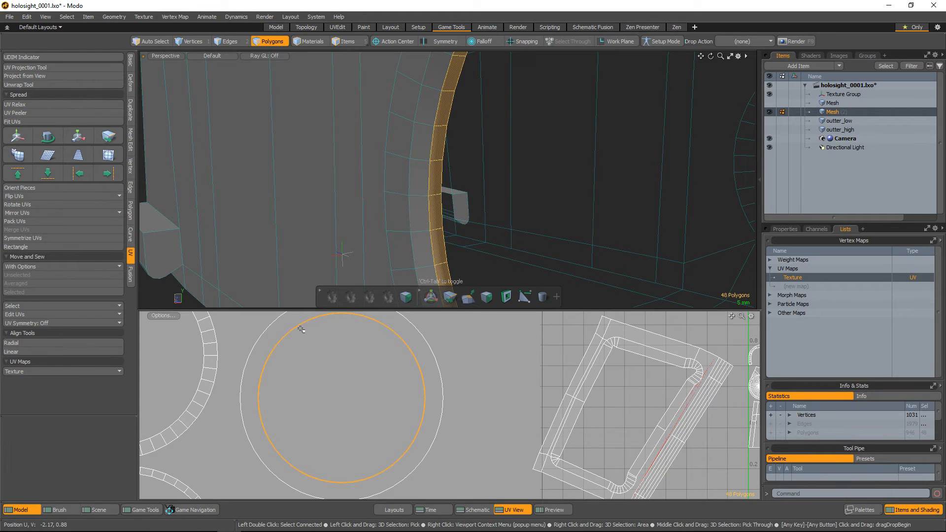
key(w)
drag(397, 353, 399, 356)
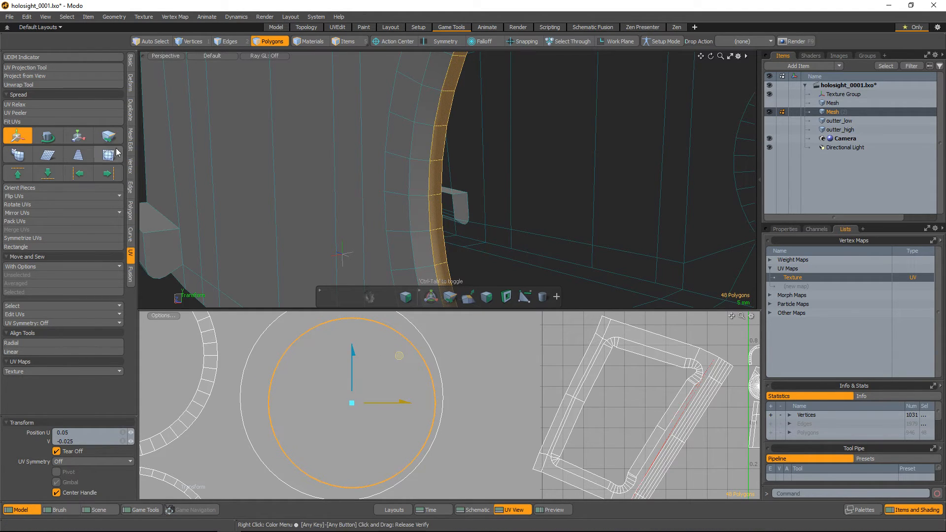
click(29, 85)
drag(319, 356, 321, 356)
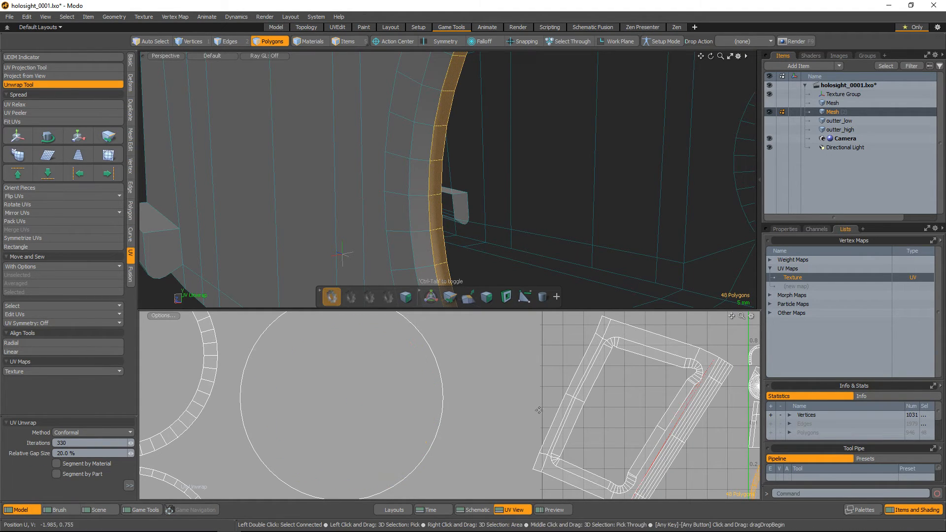
Move the elongated elliptical island out of the UV grid next to the other ring islands and clear the selection
alt+scroll(598, 415, down, 4)
alt+drag(598, 414, 435, 389)
key(w)
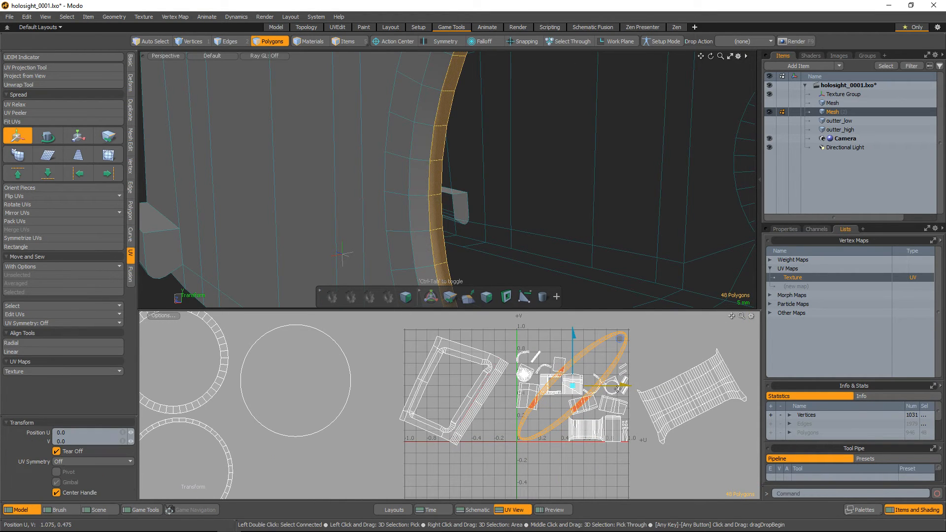
drag(619, 346, 385, 418)
key(space)
click(336, 346)
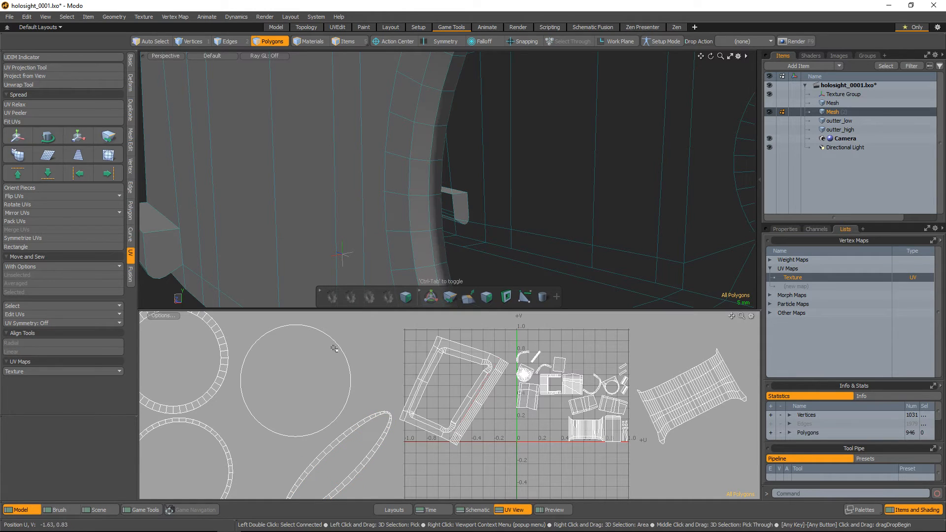
Unwrap the polygon loop of the thin circular island with the Conformal method at 340 iterations and clear the selection
scroll(335, 354, down, 2)
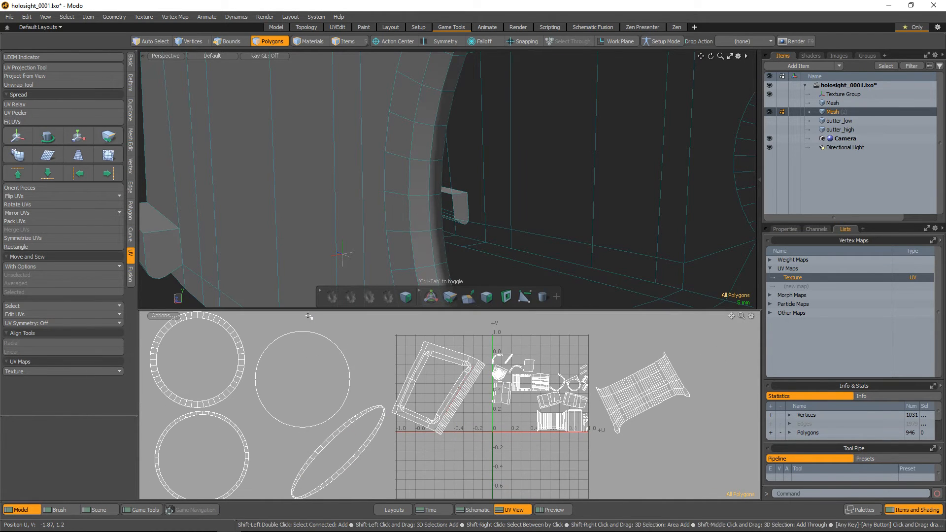
shift+double_click(364, 400)
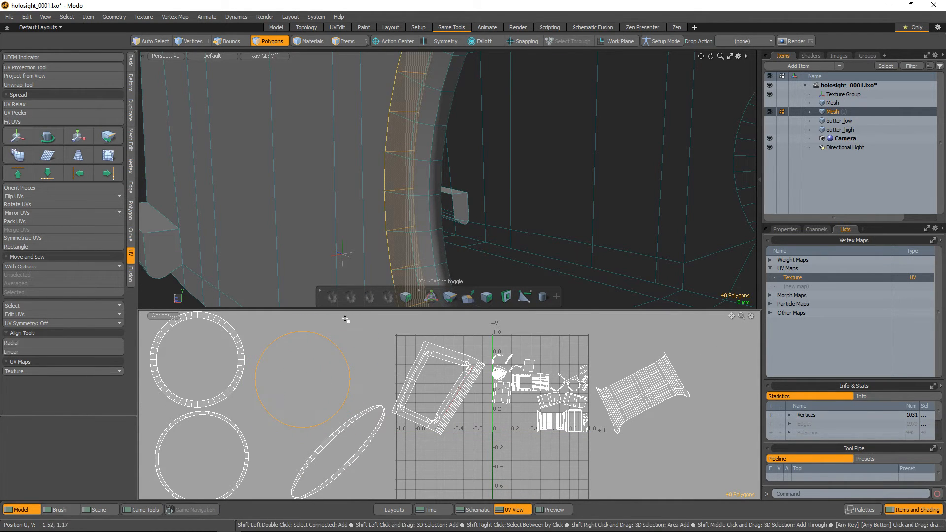
alt+drag(433, 205, 521, 226)
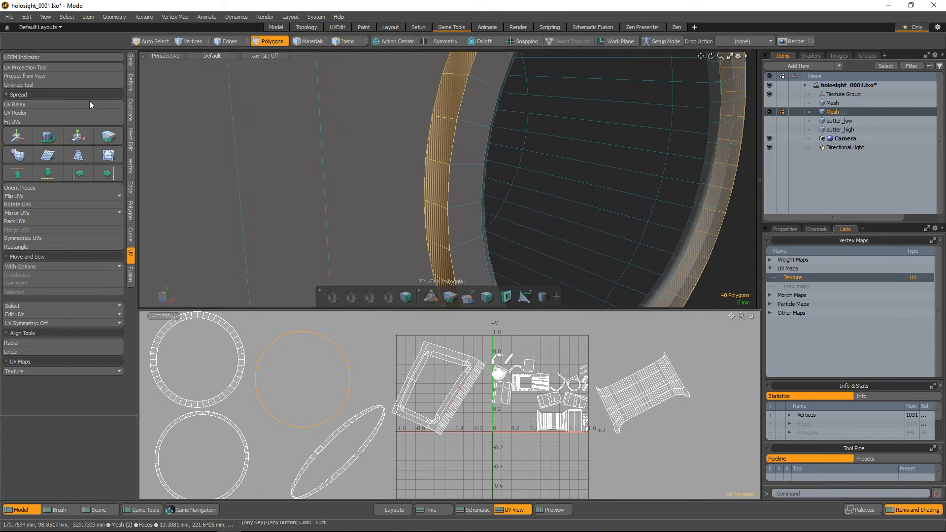
click(45, 86)
drag(312, 375, 315, 376)
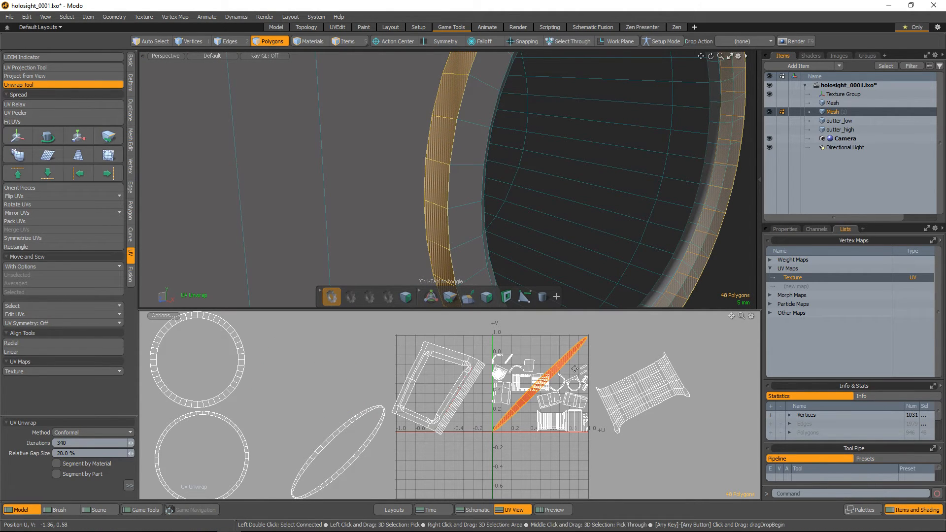
scroll(545, 167, down, 3)
alt+drag(545, 167, 378, 119)
key(space)
click(528, 439)
Move the newly unwrapped sliver-shaped island out of the UV grid by about -1.85 in U and 0.09 in V
scroll(529, 440, up, 5)
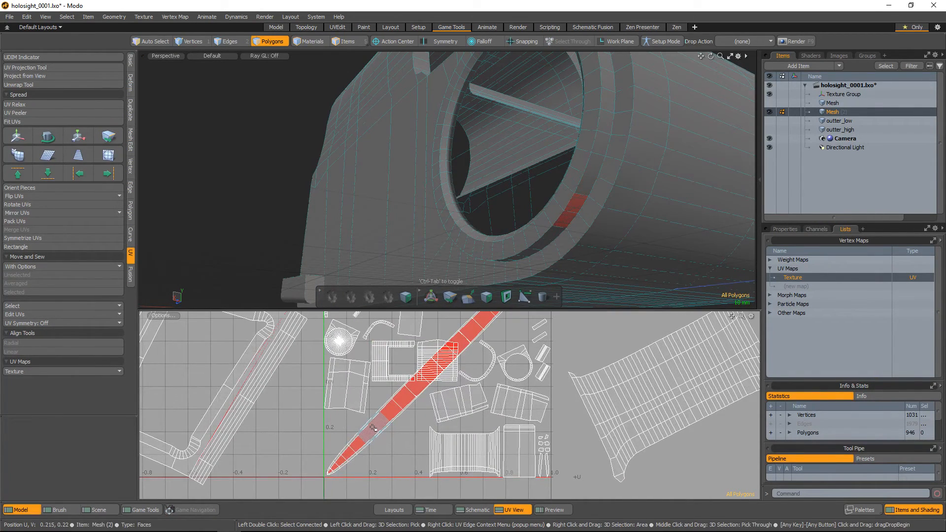
double_click(377, 424)
key(w)
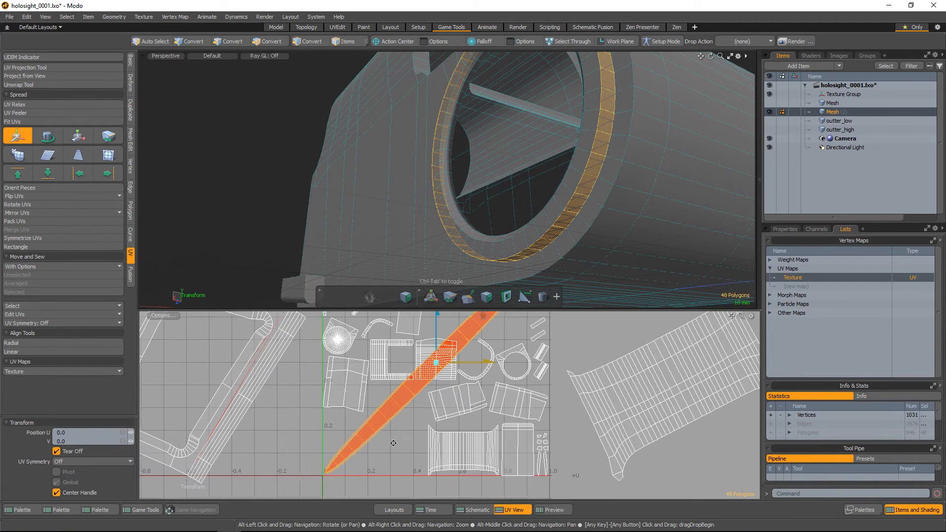
alt+shift+drag(477, 346, 462, 357)
key(space)
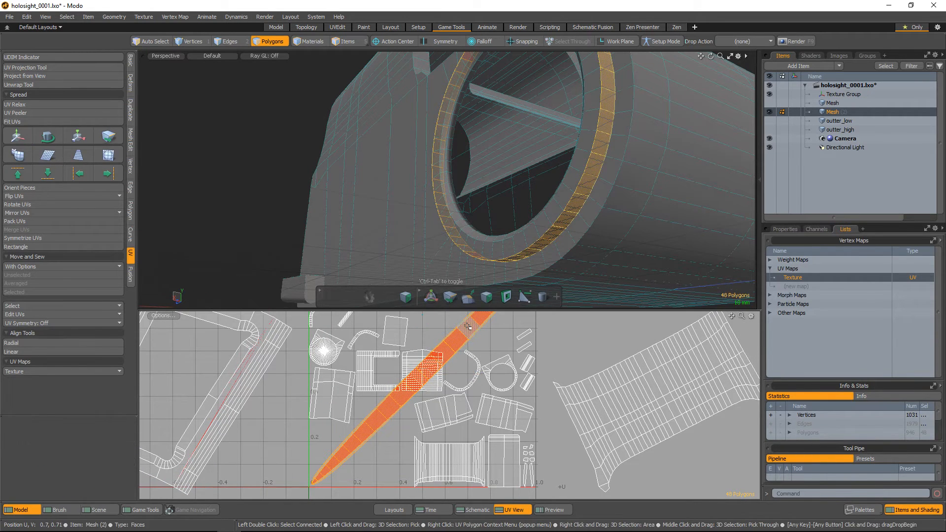
scroll(472, 356, down, 3)
key(w)
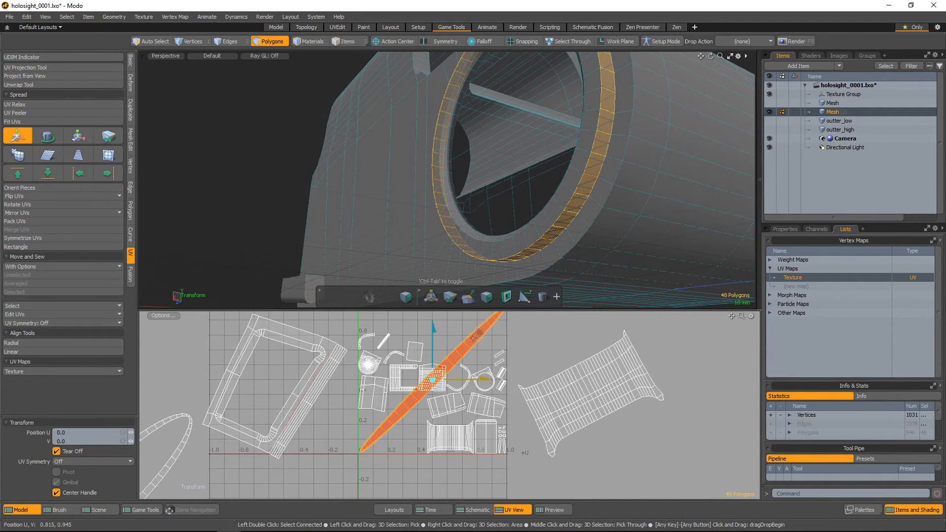
scroll(480, 335, down, 2)
drag(492, 327, 278, 320)
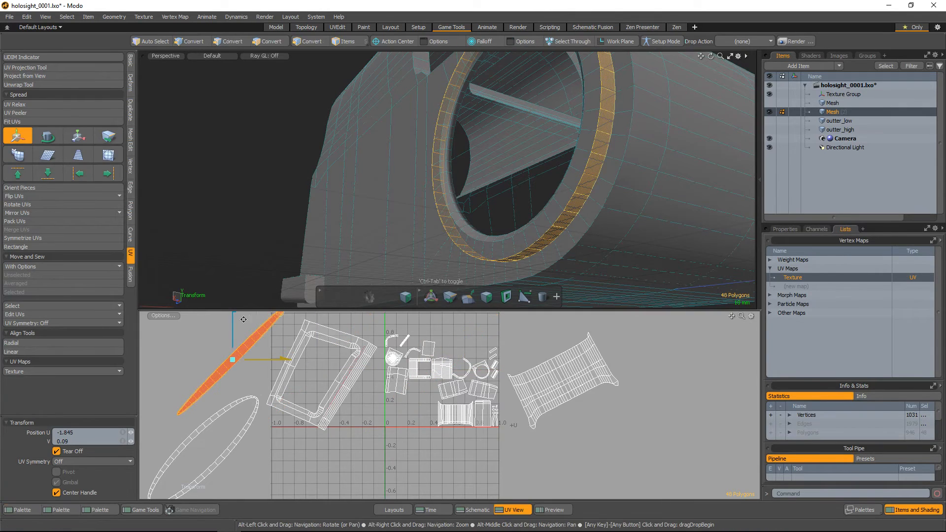
scroll(246, 328, up, 1)
key(space)
Select two edges across the ring's outer rim loop as cut lines for the unwrap
key(2)
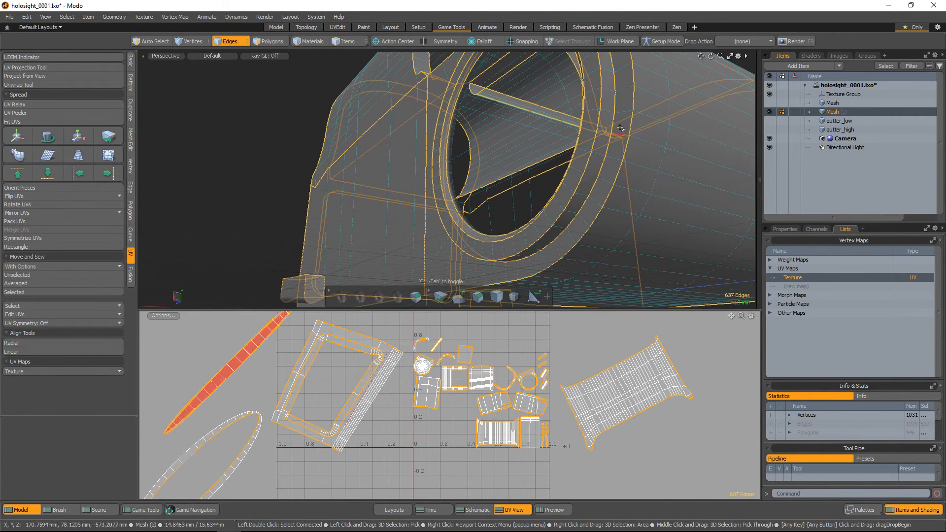
alt+drag(604, 145, 589, 174)
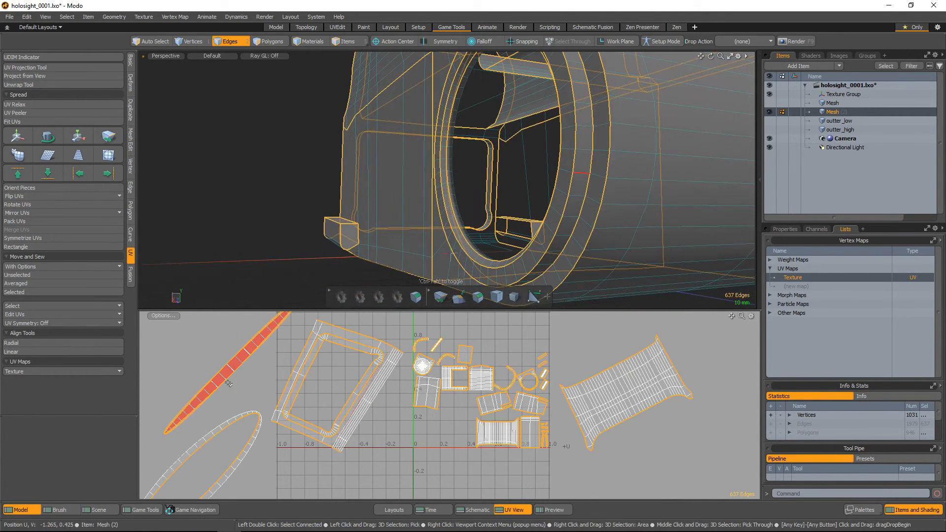
key(3)
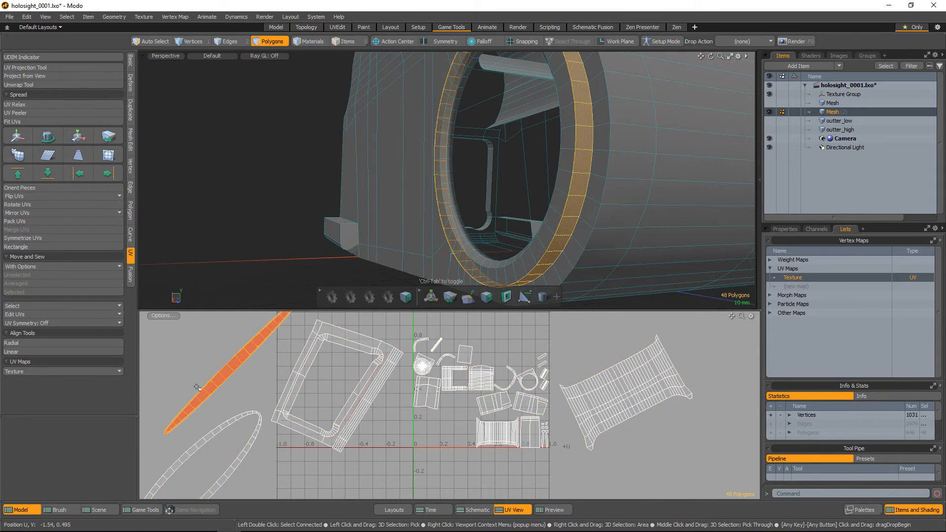
key(2)
click(583, 149)
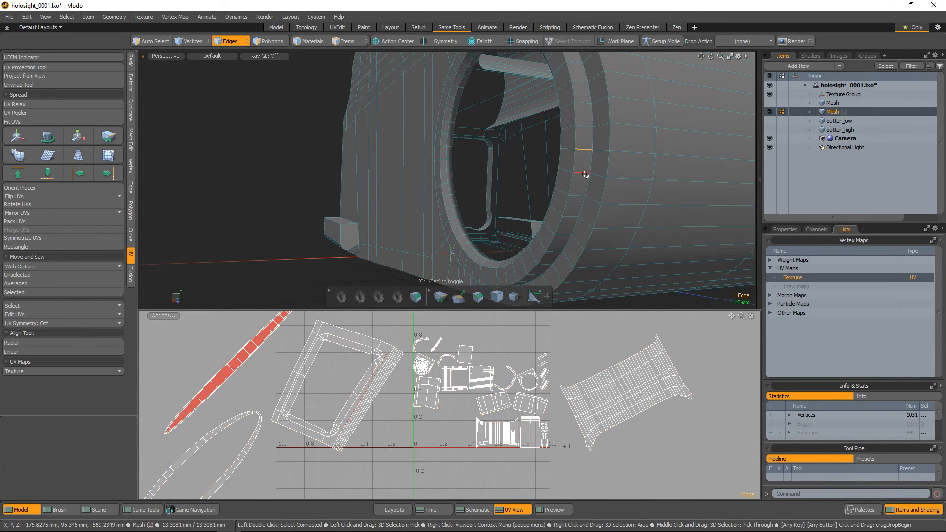
alt+drag(587, 183, 574, 211)
alt+drag(247, 395, 280, 418)
alt+right_drag(280, 419, 320, 424)
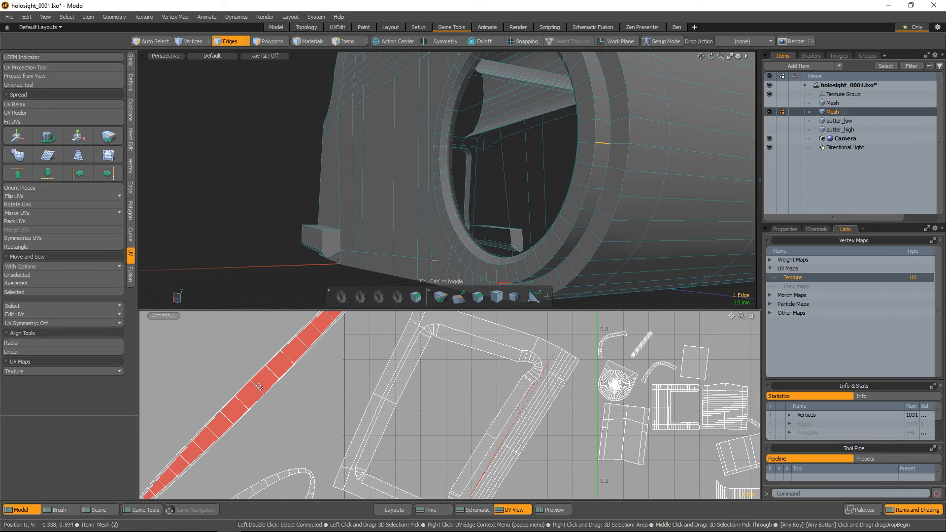
shift+click(258, 387)
alt+right_drag(527, 207, 495, 204)
alt+drag(495, 205, 578, 211)
alt+right_drag(311, 398, 271, 384)
alt+drag(272, 383, 291, 376)
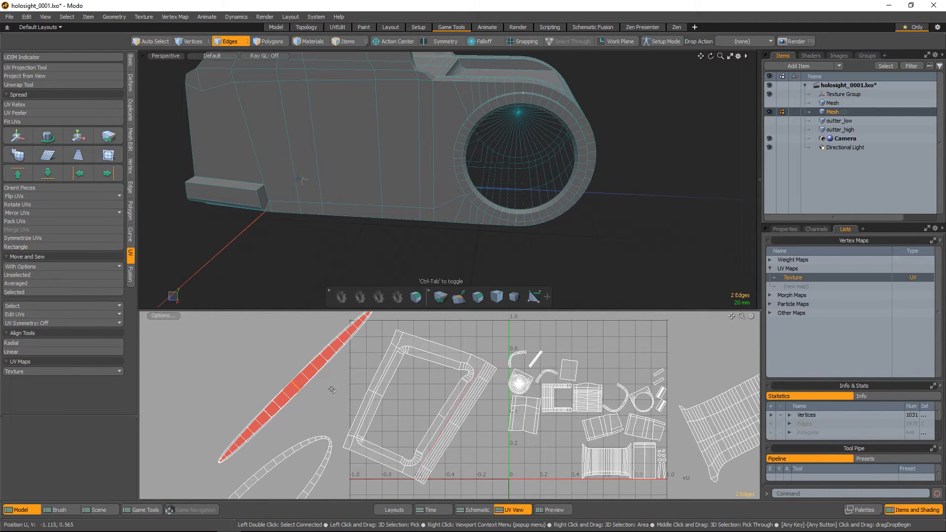
Unwrap the rim loop again with the Conformal method at 367 iterations and clear the selection
key(3)
click(56, 85)
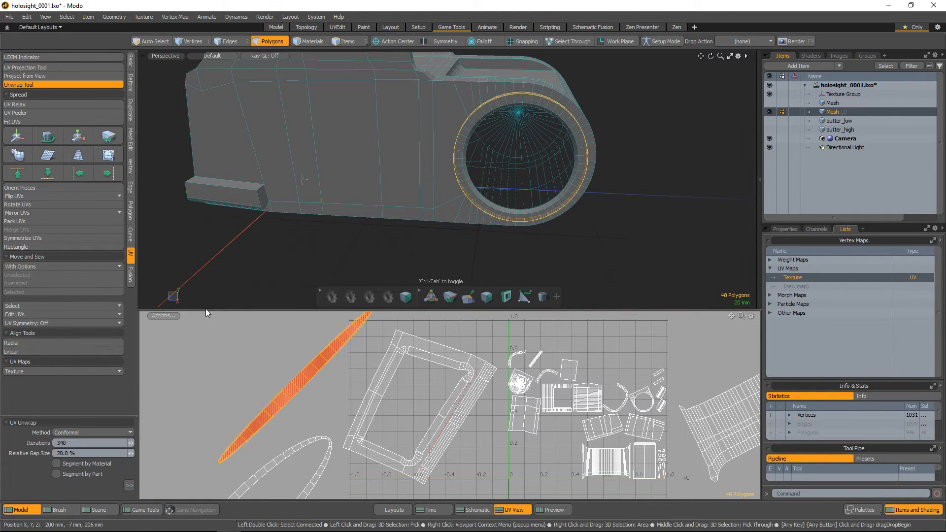
click(300, 394)
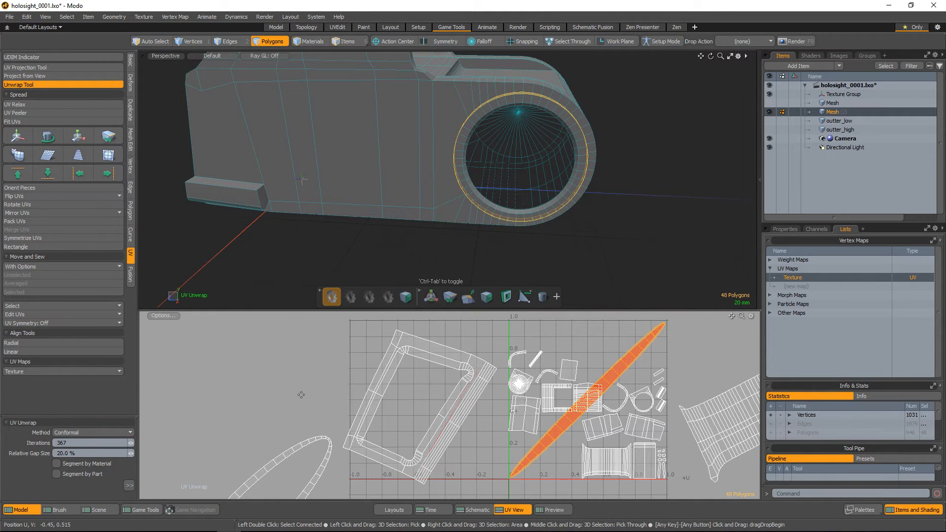
key(y)
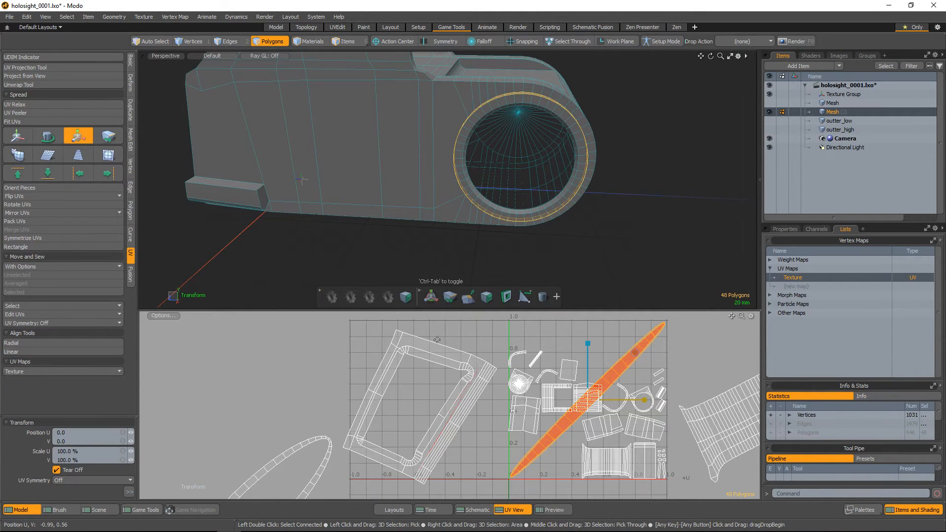
key(space)
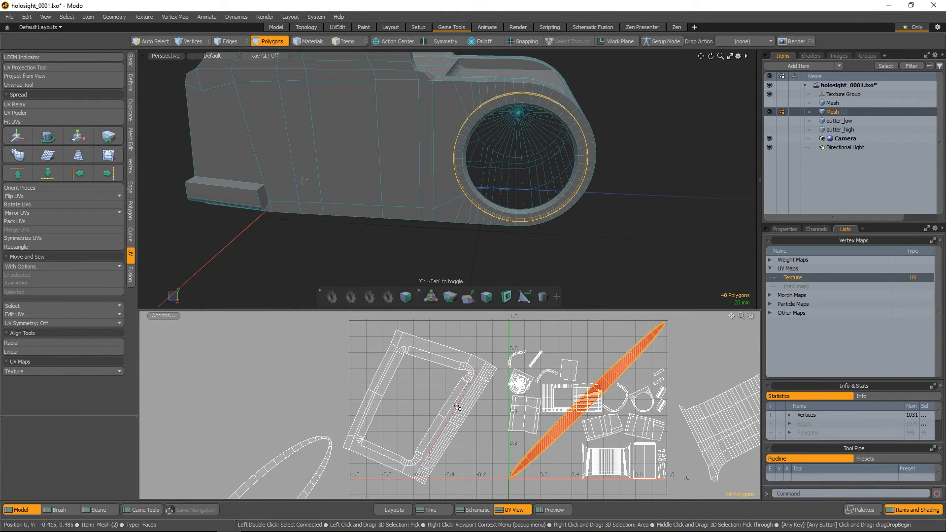
click(217, 391)
Pack all of the mesh's UV islands with Pack and Stretch enabled, 65% gaps and the Normalized pack region
alt+scroll(574, 407, down, 6)
alt+drag(550, 420, 400, 392)
alt+scroll(399, 393, up, 3)
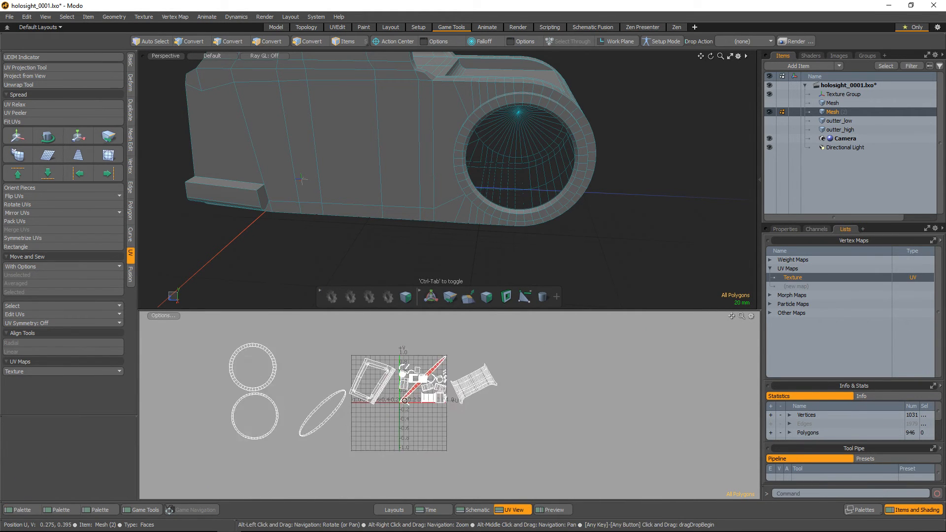
click(48, 220)
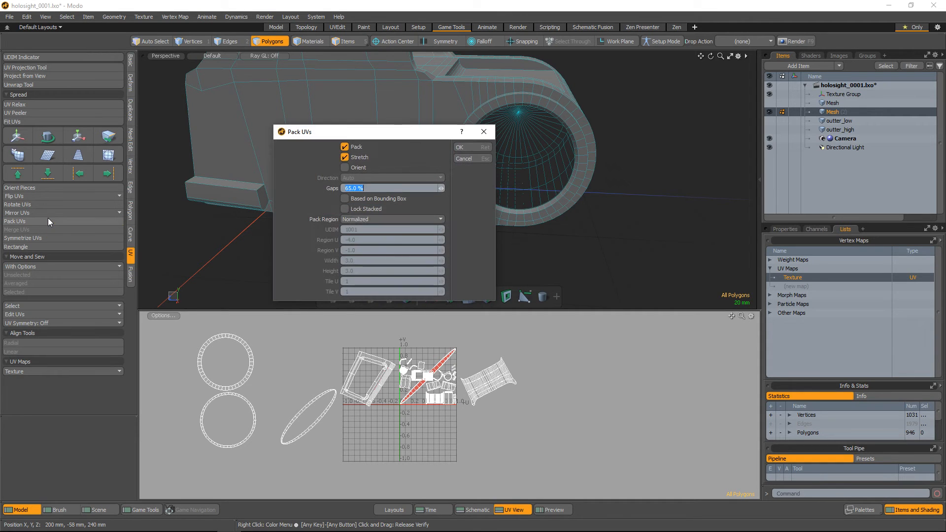
click(466, 148)
alt+scroll(450, 405, up, 2)
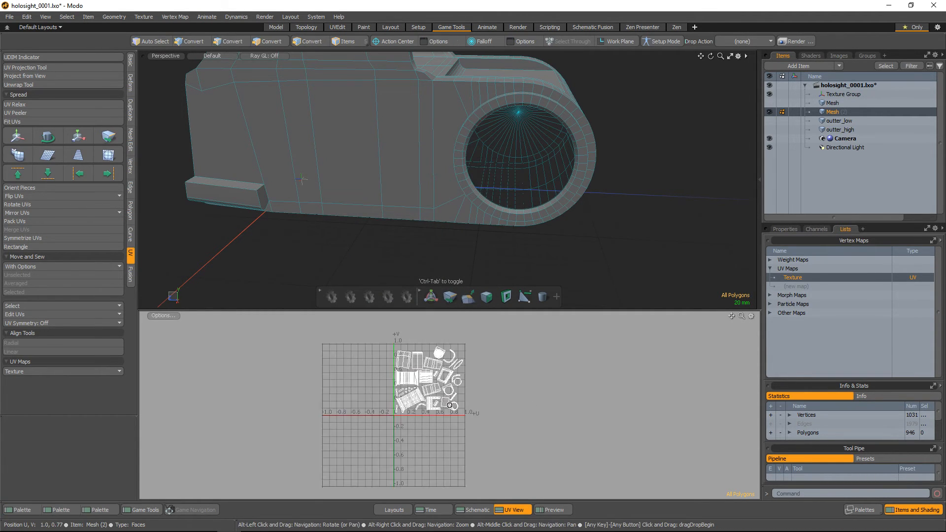
Examine the packed layout around the sliver-shaped rim island and check which polygons it belongs to
alt+scroll(449, 404, up, 5)
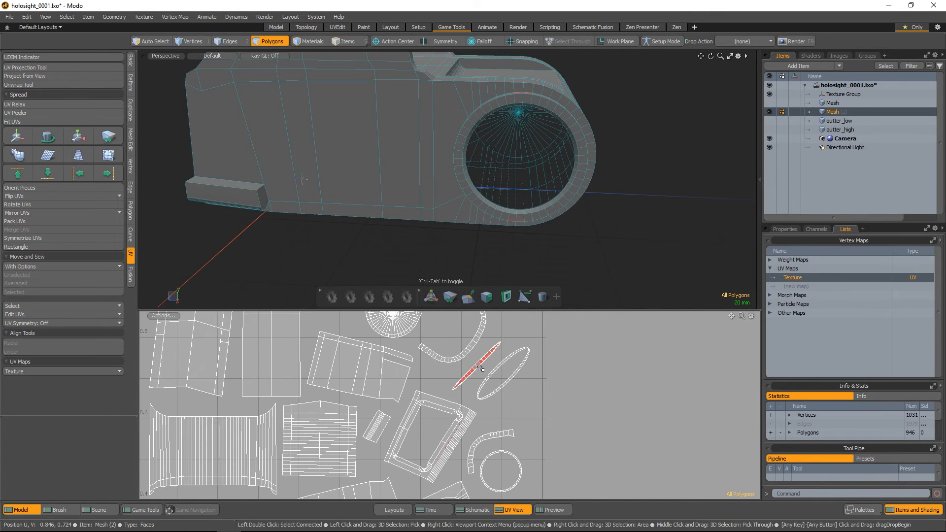
click(480, 368)
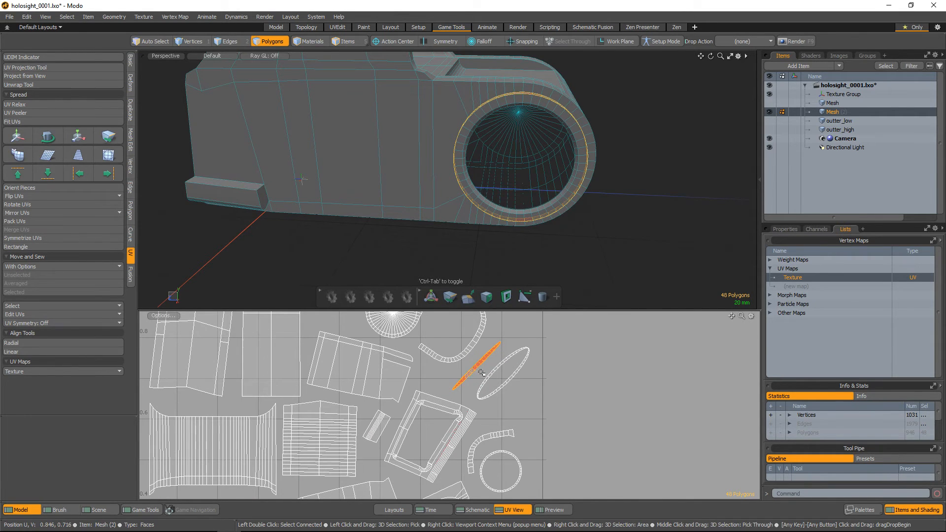
ctrl+alt+drag(482, 373, 504, 427)
alt+drag(507, 429, 477, 421)
click(488, 423)
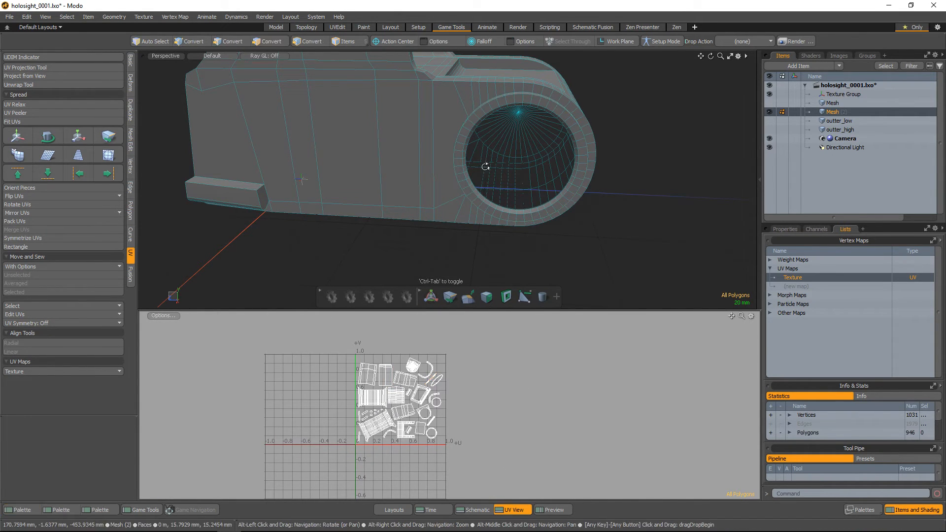
Rename the unwrapped second mesh item to inner_low
alt+drag(486, 165, 471, 203)
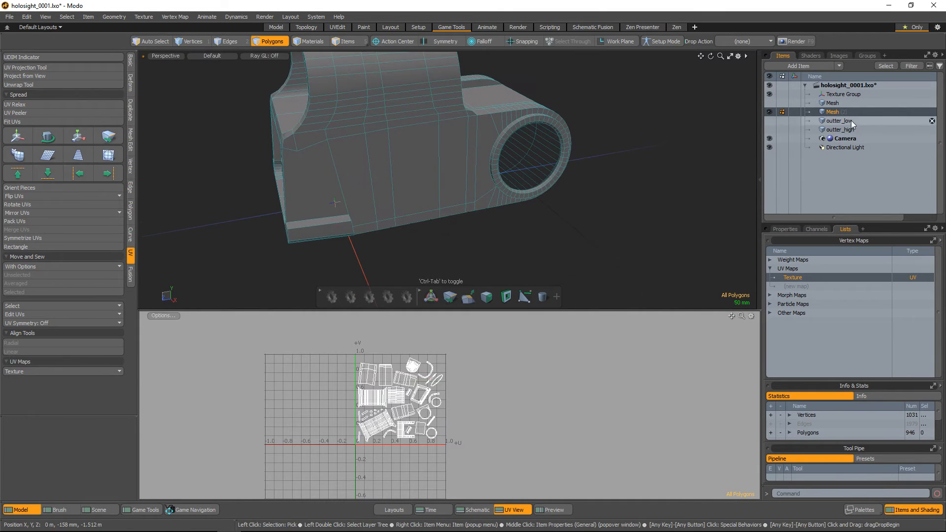
double_click(831, 112)
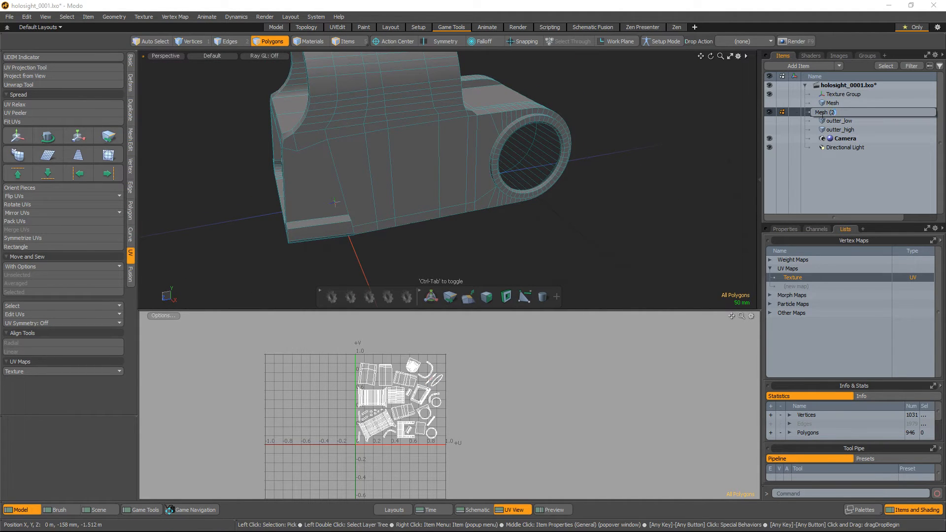
key(ctrl+a)
text(INNER)
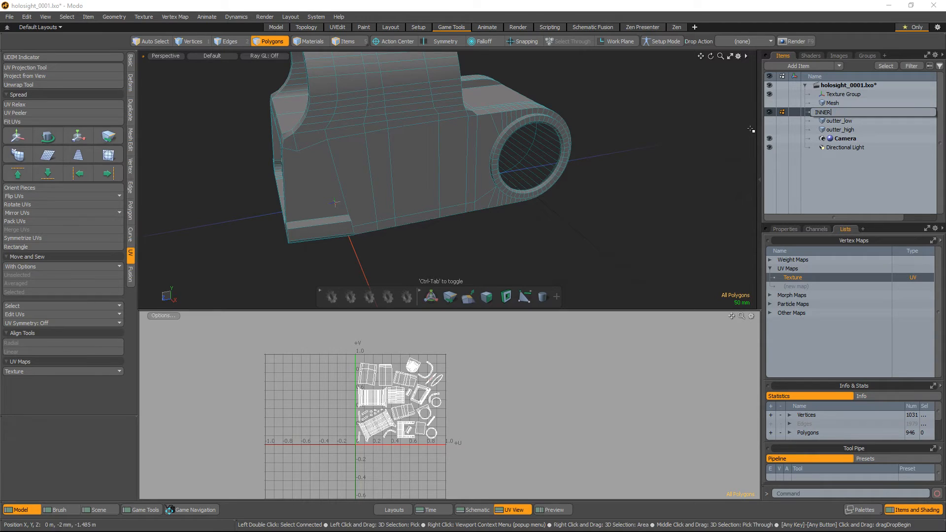
key(BackSpace)
key(BackSpace)
key(BackSpace)
key(BackSpace)
key(BackSpace)
text(inner_low)
key(Return)
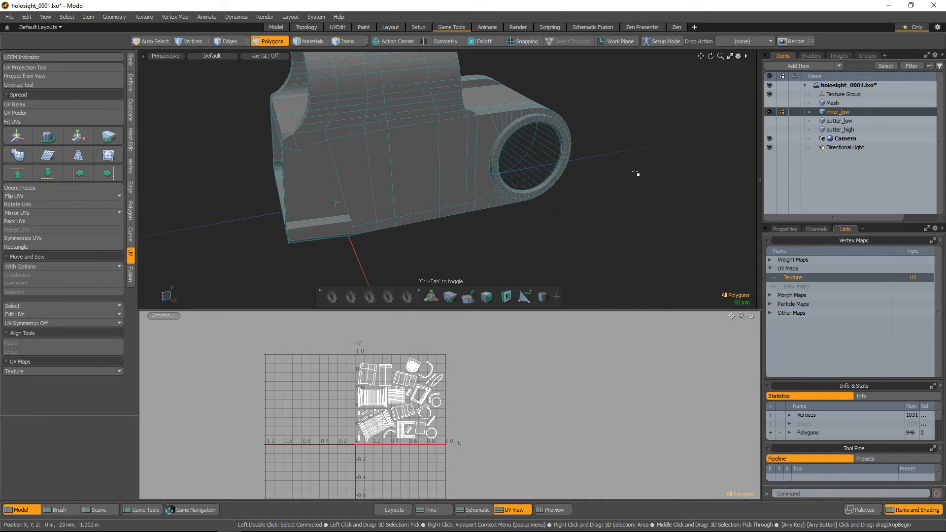
Select outter_low together with inner_low to compare both meshes and their combined UV layout
alt+drag(614, 162, 658, 182)
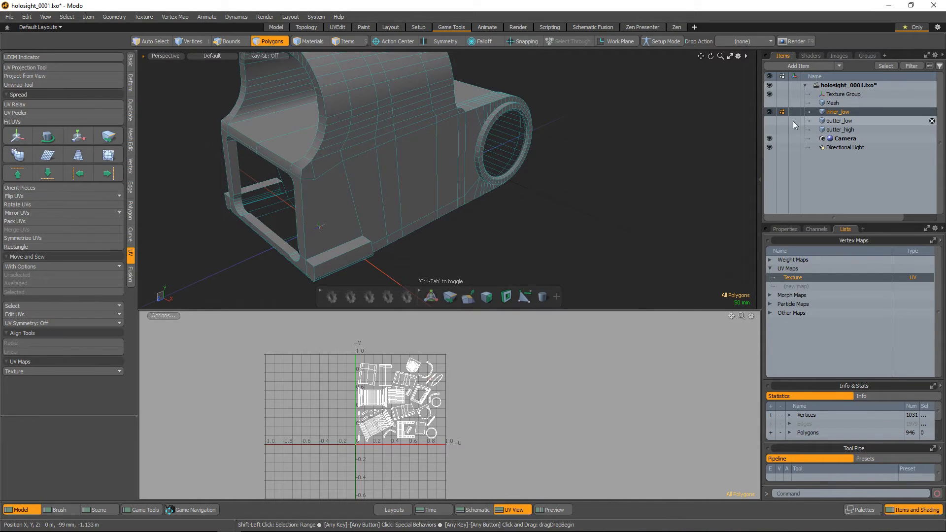
alt+drag(616, 158, 502, 207)
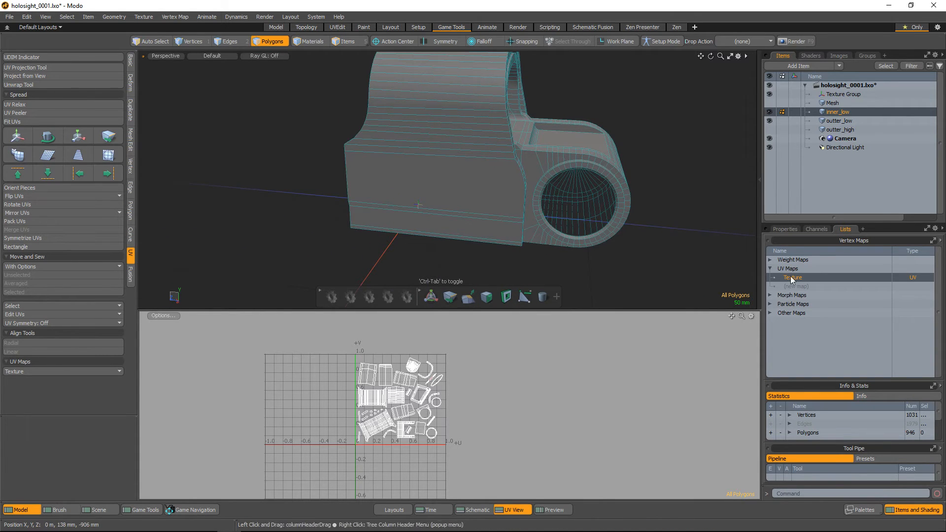
click(832, 121)
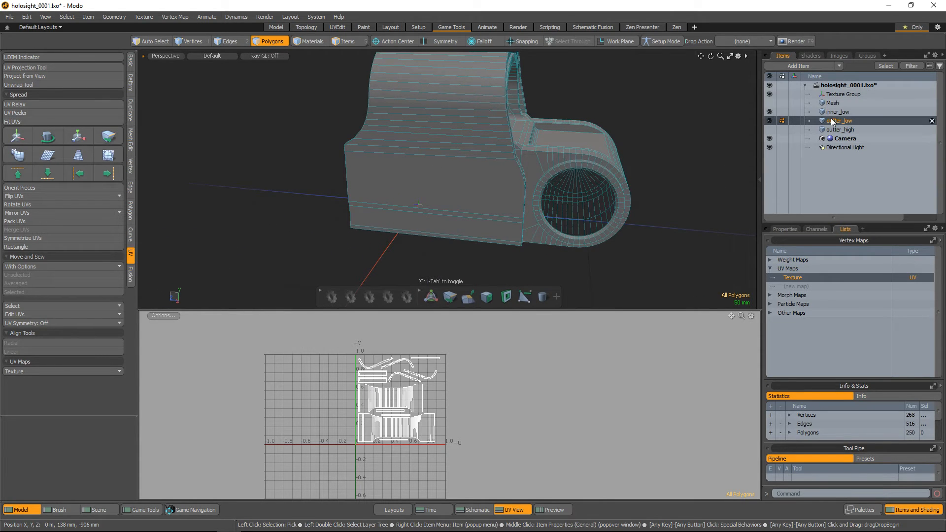
ctrl+click(837, 112)
alt+drag(489, 152, 623, 154)
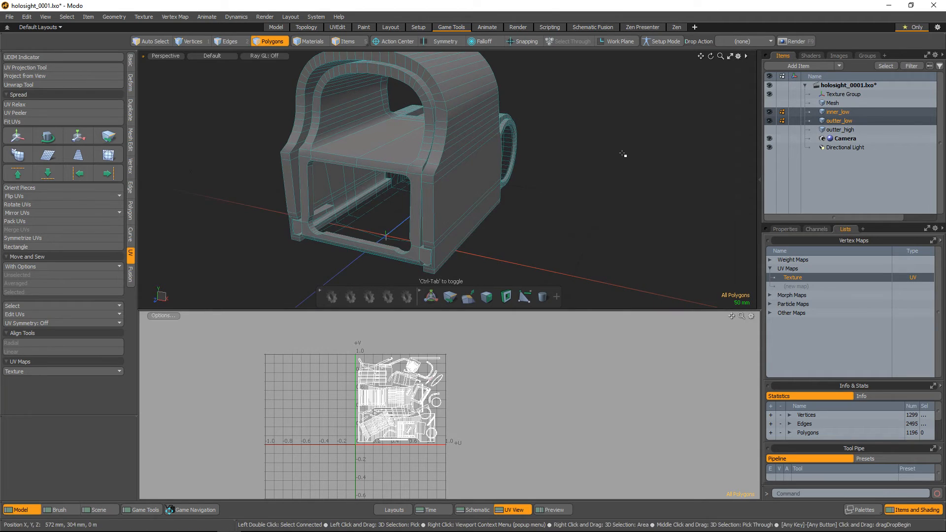
Switch to item selection, clear the two selected meshes and select only outter_low
key(5)
alt+drag(525, 143, 523, 210)
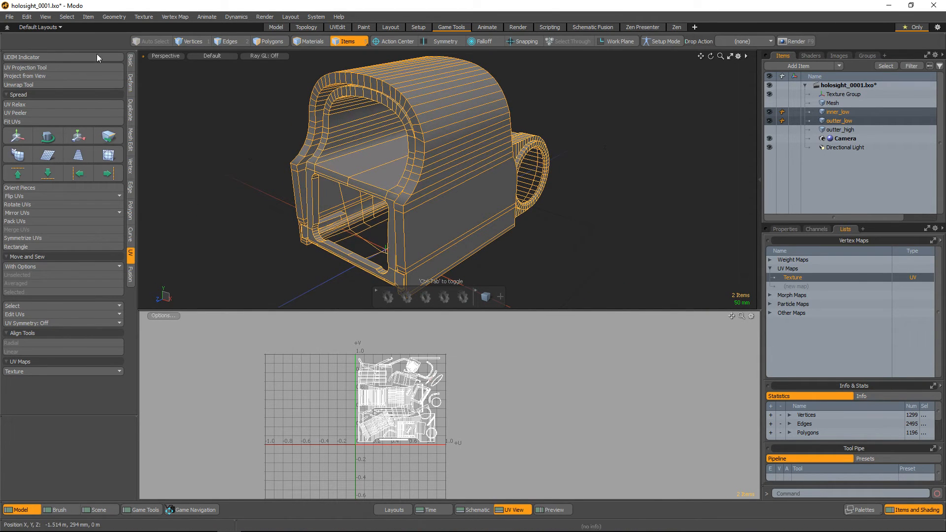
click(613, 226)
click(494, 222)
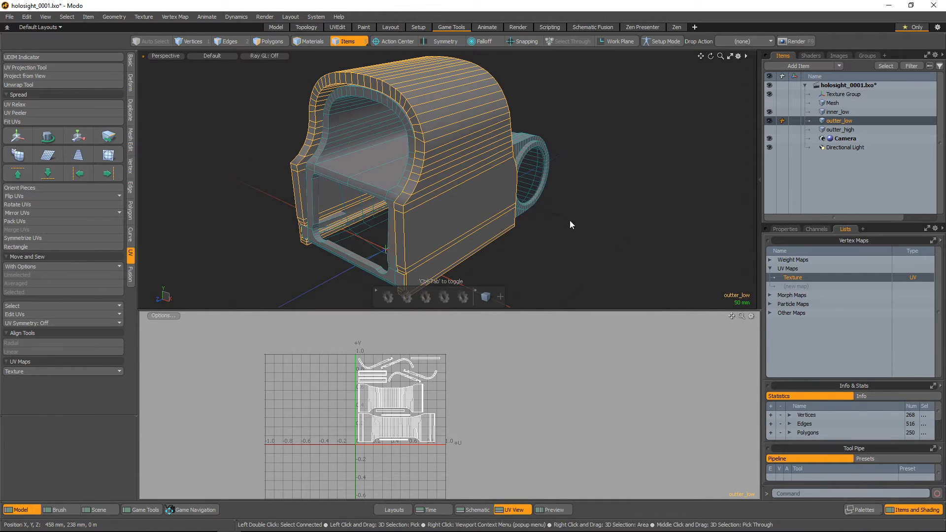
Assign a new material named outter to the outter_low mesh, keeping the default colour and smoothing
click(811, 56)
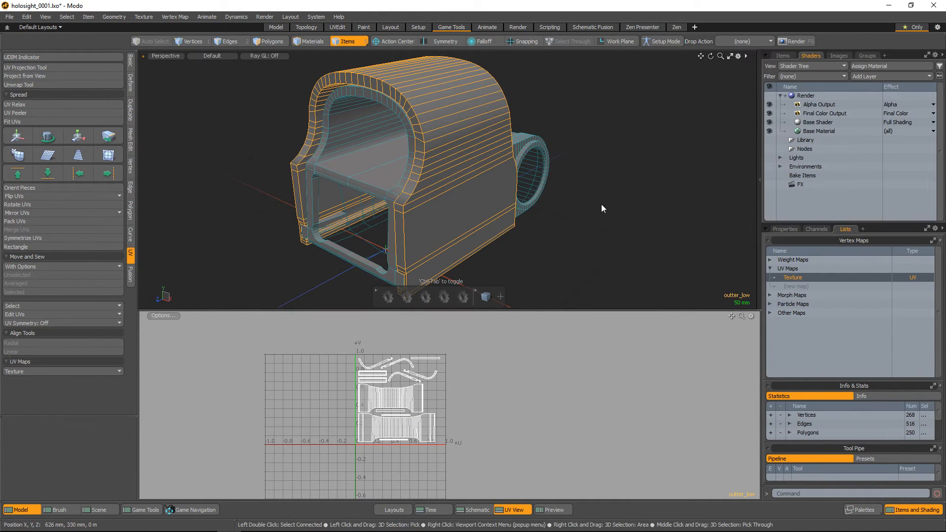
text(m)
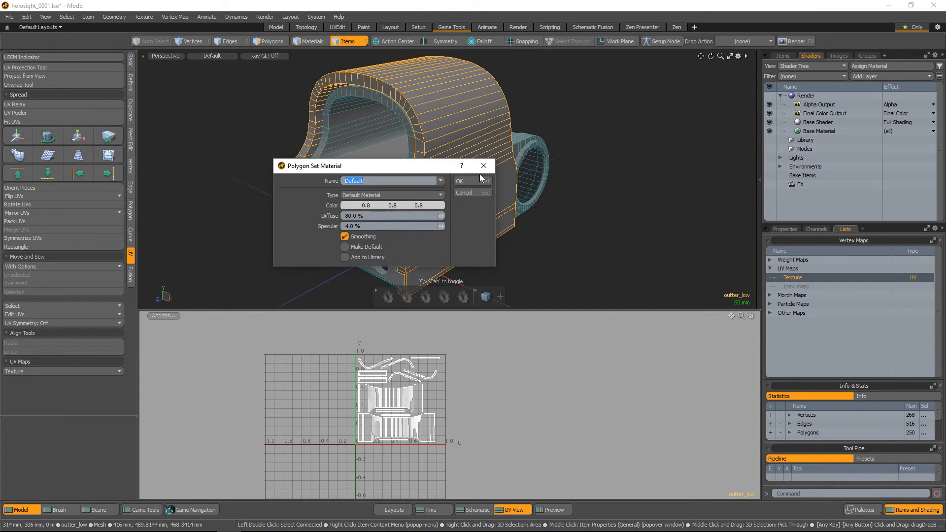
text(outter)
click(480, 180)
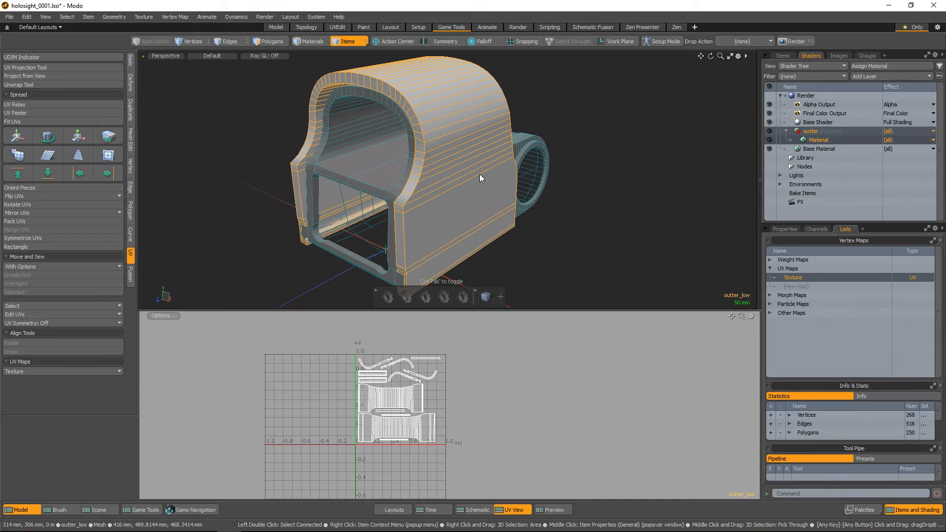
Select the inner_low mesh and assign it a new material named inner with the default settings
click(330, 172)
key(m)
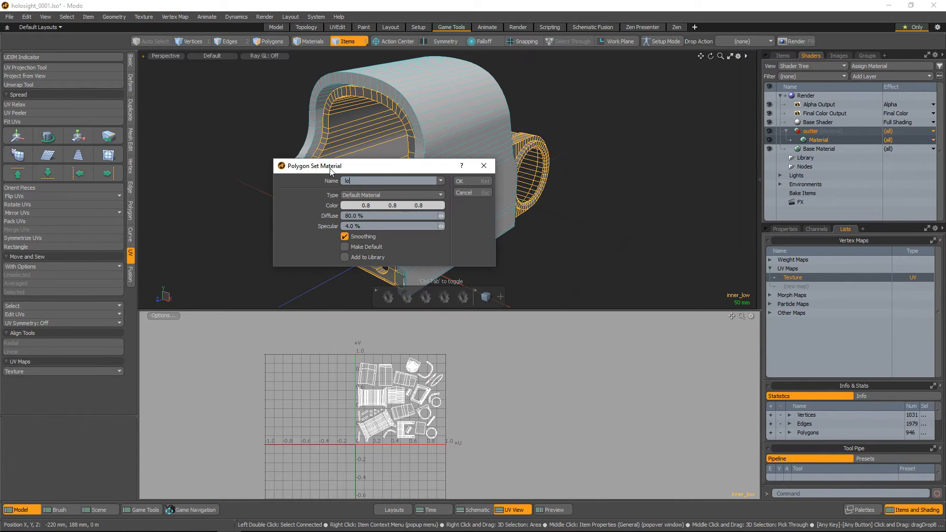
text(inner)
key(Return)
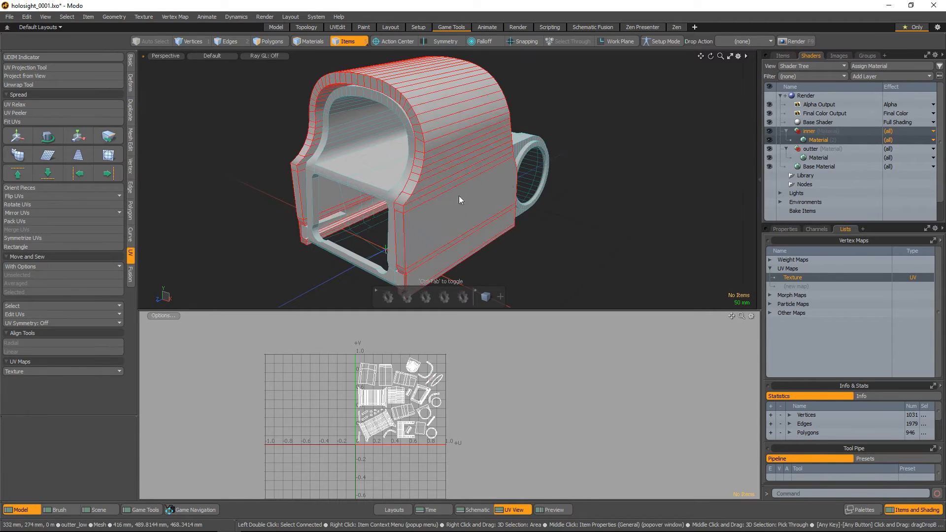
Select the outer shell mesh and dismiss the Modo crash reporter without sending a report
shift+click(459, 196)
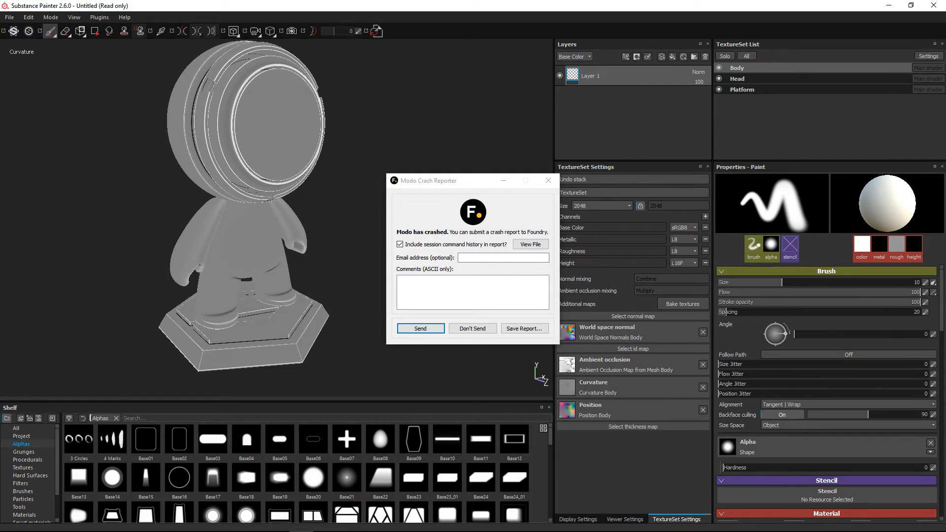
click(471, 328)
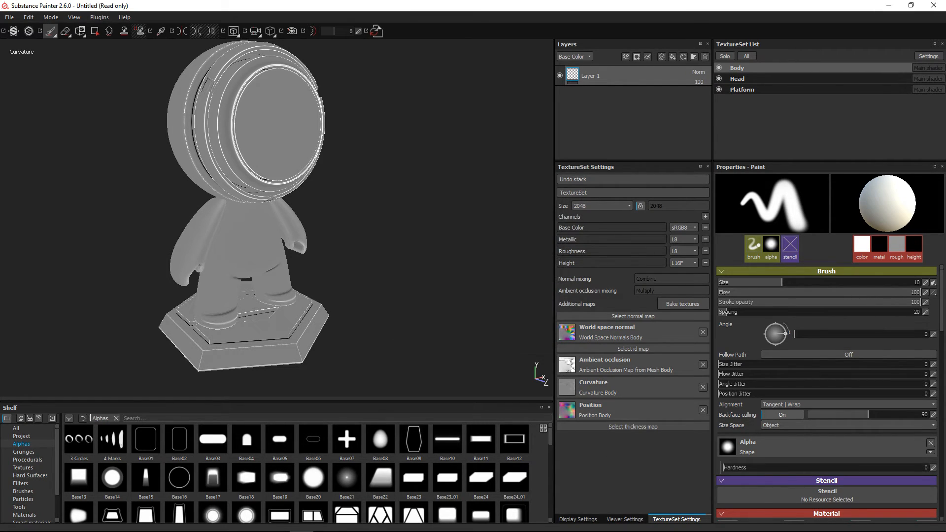
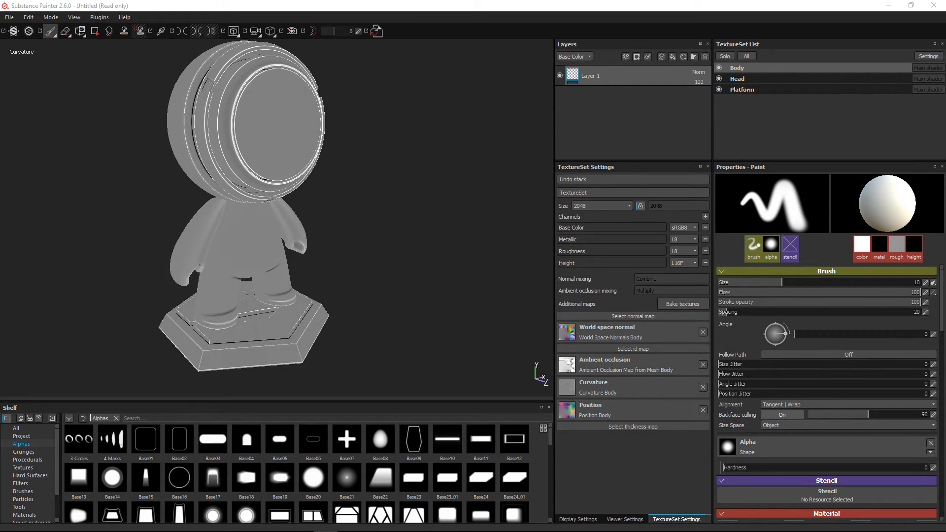
Switch to Maya, maximize its window and open the low-poly gun scene tracer_low.fbx
key(alt+Tab)
key(alt+Tab)
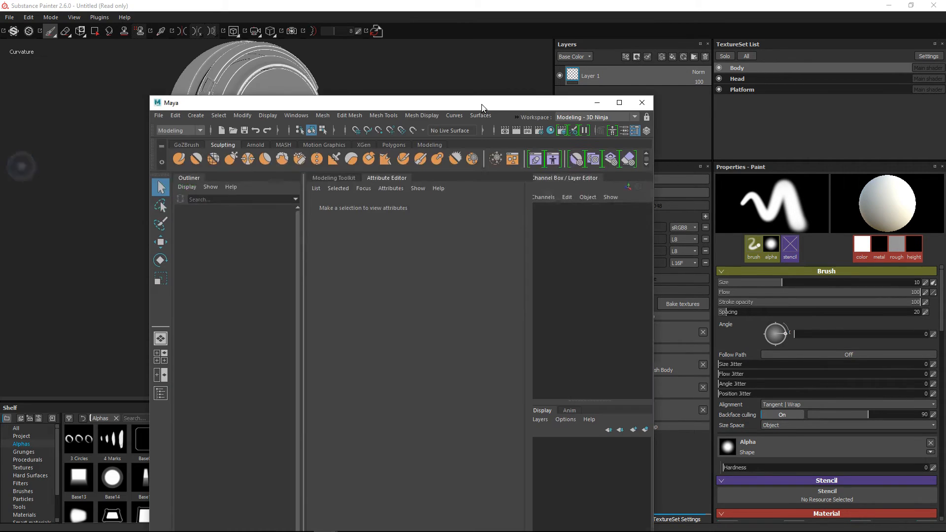
click(617, 96)
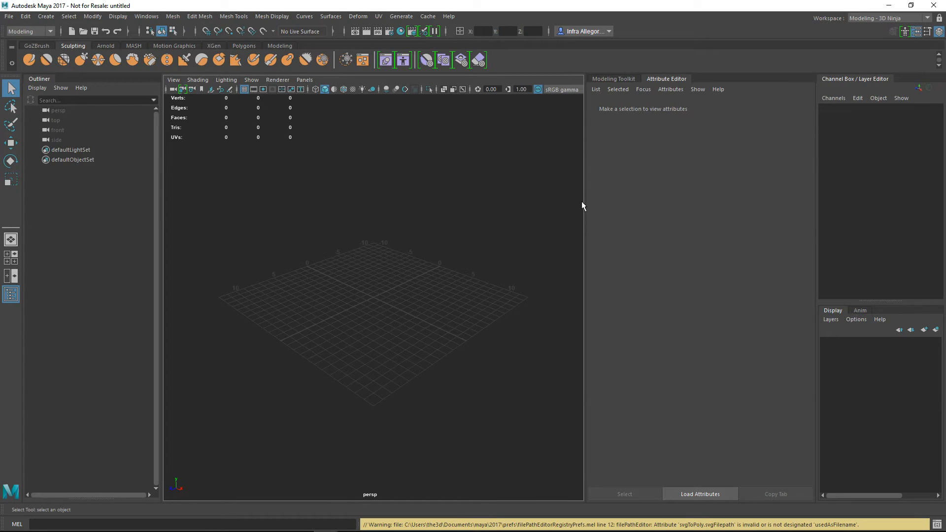
click(10, 18)
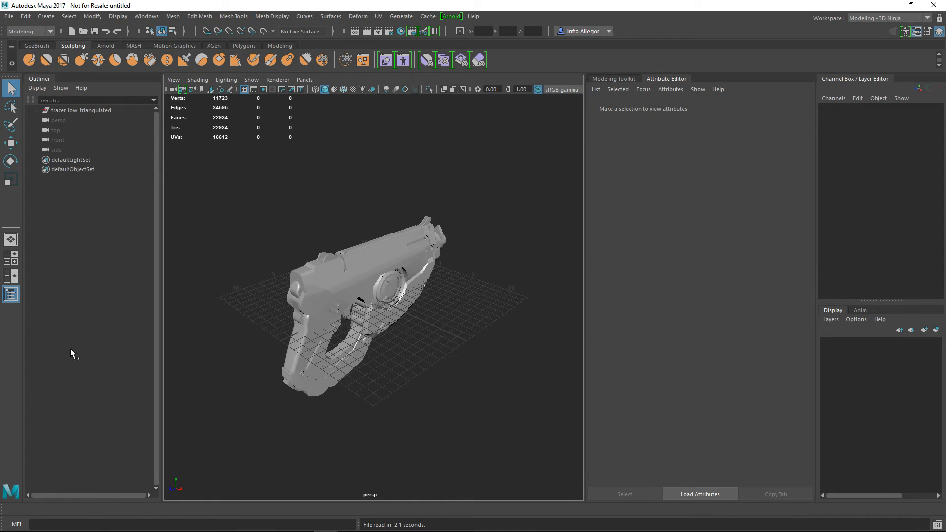
Hide the viewport grid and clear the selection to inspect the whole low-poly gun from the side
click(400, 324)
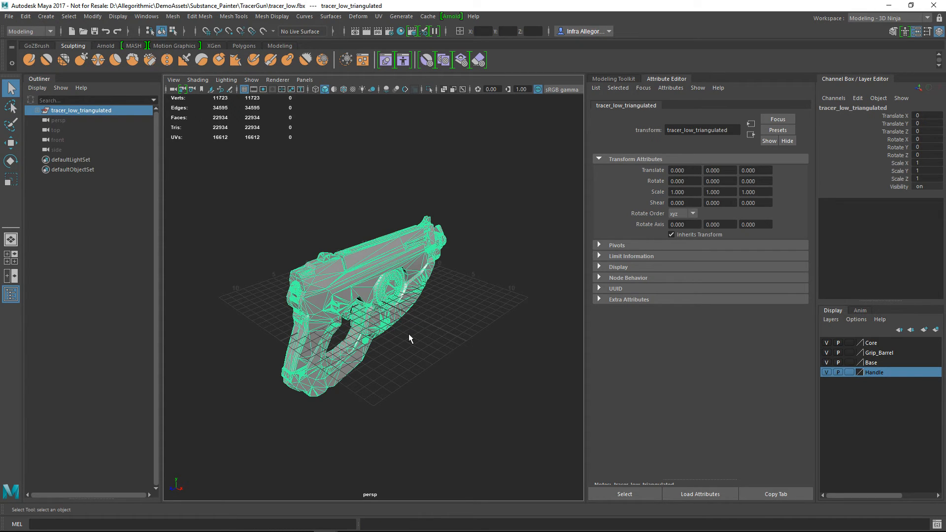
mouse_move(413, 314)
alt+mouse_down()
mouse_move(401, 283)
mouse_move(405, 306)
alt+mouse_up()
alt+right_drag(404, 306, 465, 350)
alt+drag(466, 349, 449, 356)
click(452, 359)
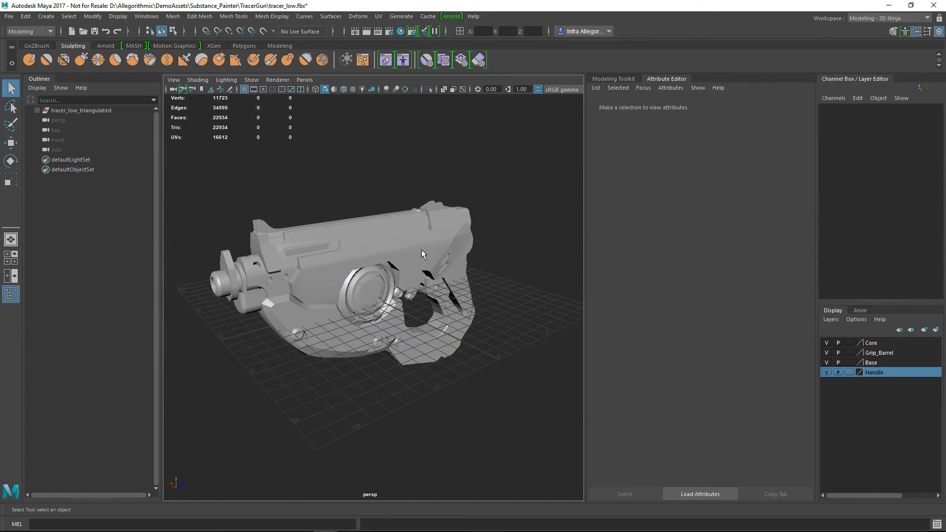
click(392, 248)
click(466, 190)
click(244, 89)
alt+drag(432, 345, 416, 327)
alt+right_drag(416, 327, 430, 367)
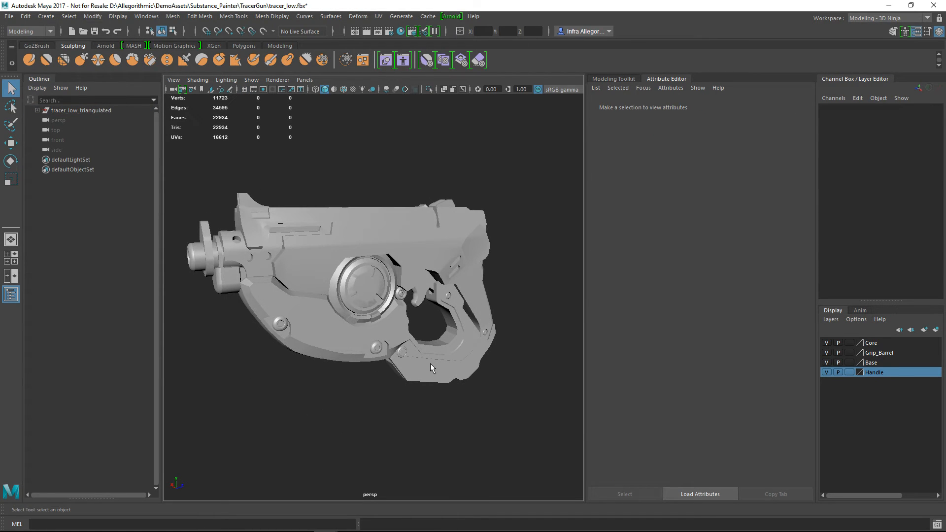
Expand tracer_low_triangulated and select its parts one after another to examine how the _low names match the gun's pieces
click(37, 111)
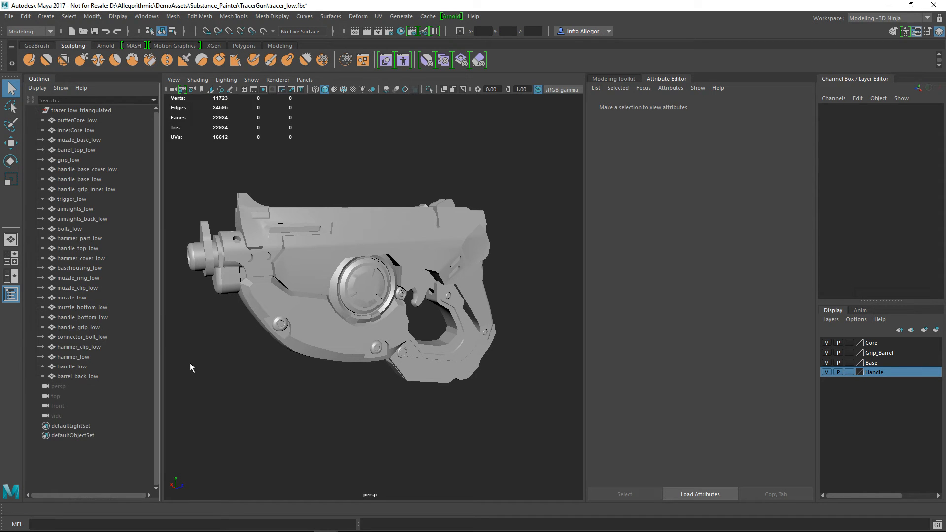
click(335, 272)
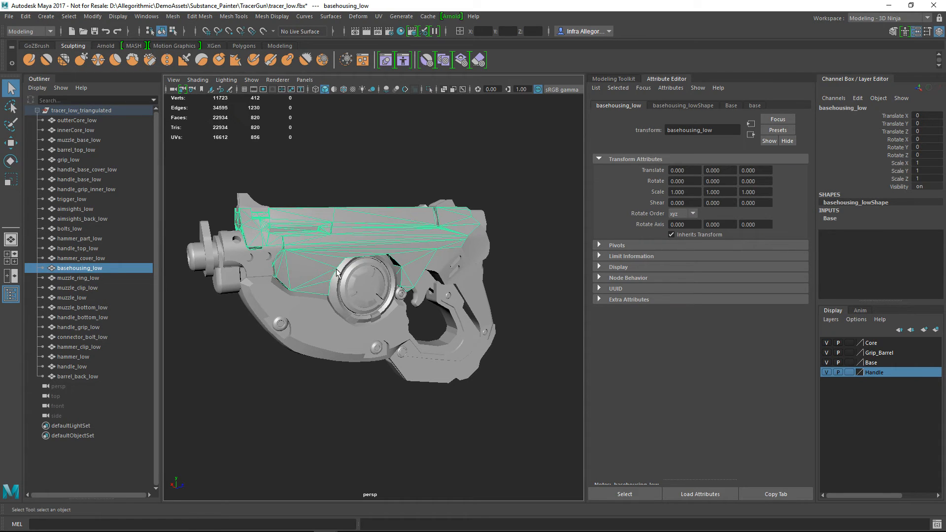
click(280, 324)
click(86, 248)
click(84, 259)
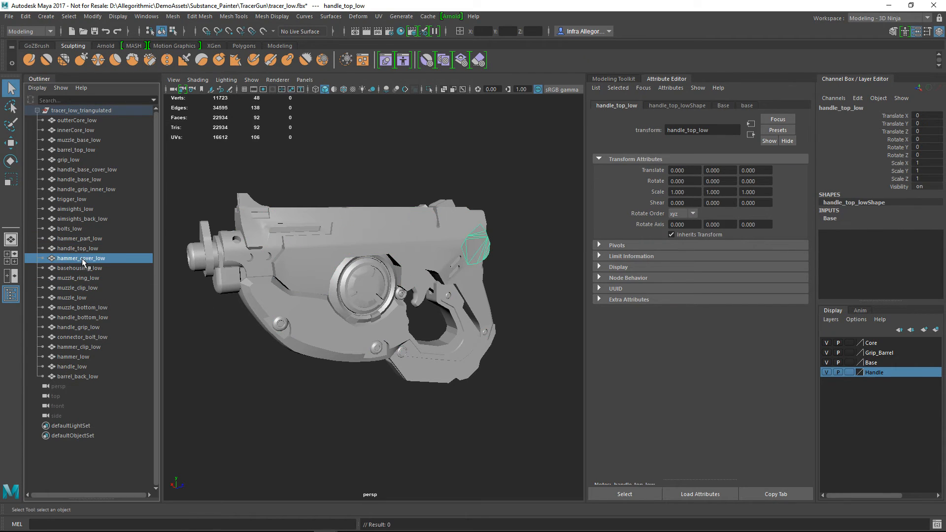
click(84, 288)
click(84, 307)
click(87, 248)
click(87, 228)
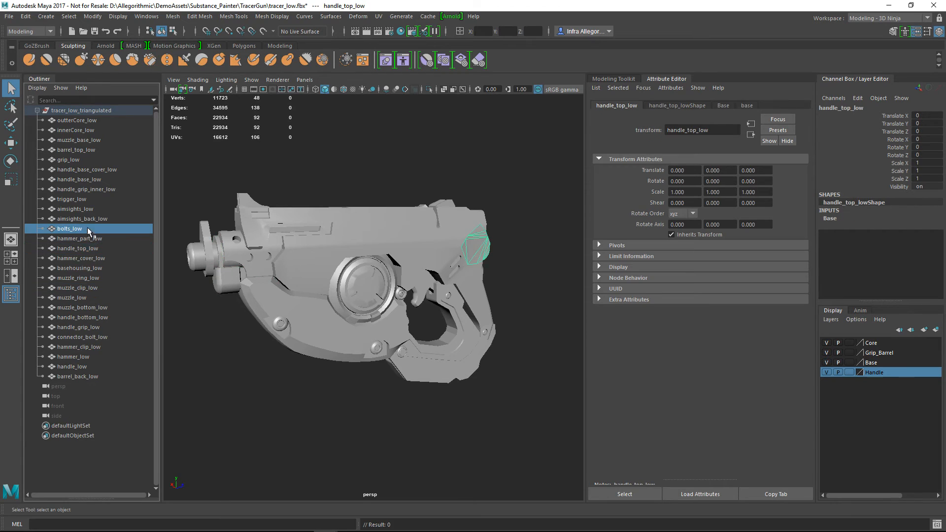
click(86, 190)
click(84, 180)
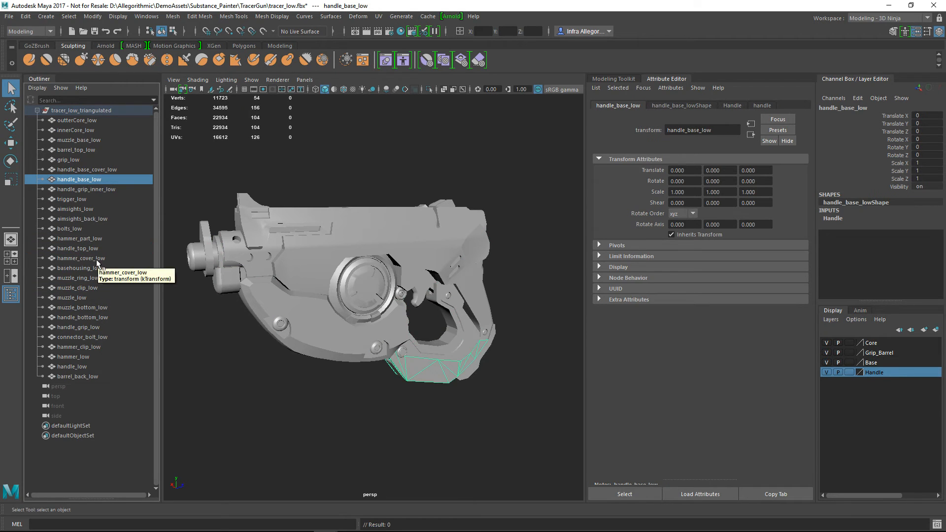
click(82, 239)
click(74, 297)
click(69, 317)
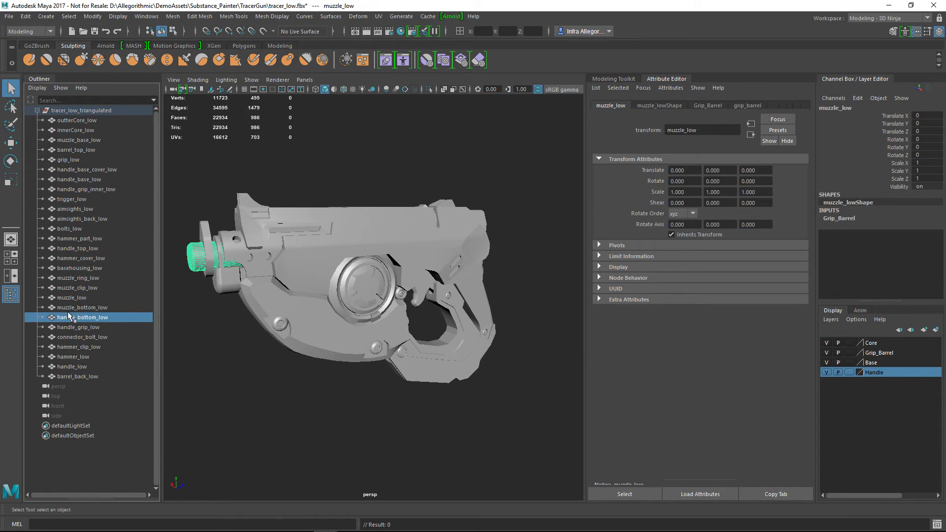
click(241, 398)
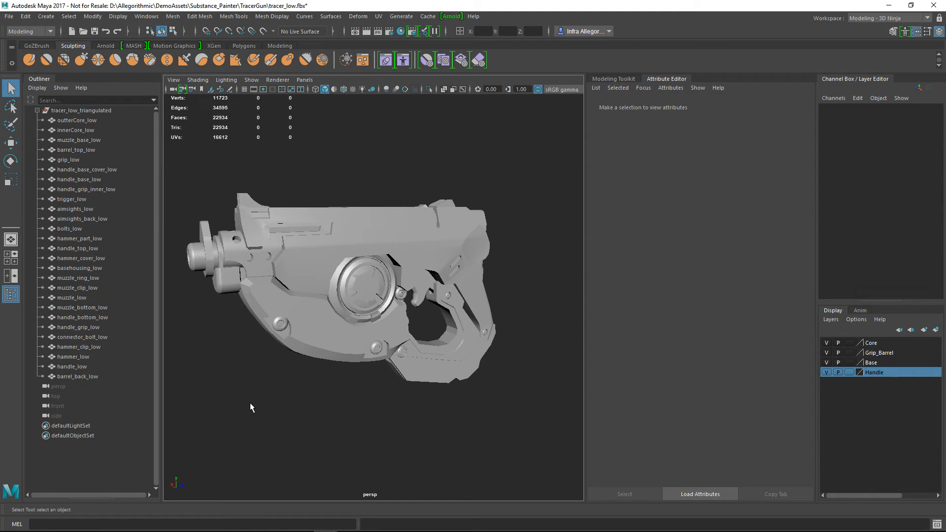
Open tracer_high.fbx and expand the tracer_high_triangulated group to examine its part names
click(9, 16)
click(32, 45)
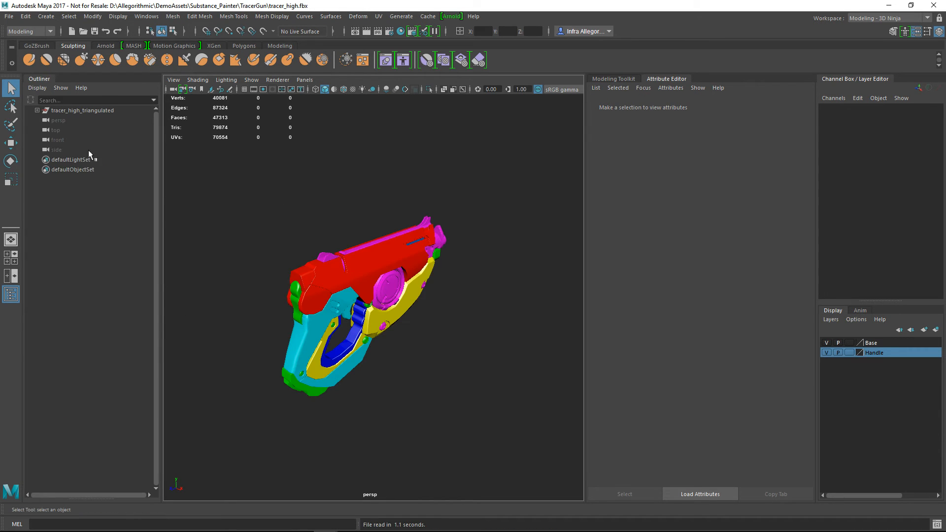
click(35, 110)
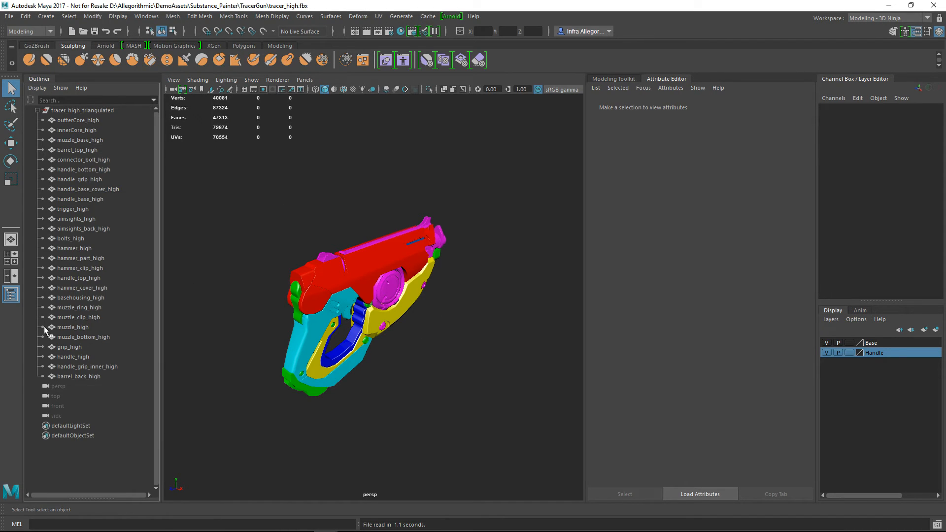
Reopen tracer_low.fbx and select the handle_base_low part at the underside of the gun's handle
click(9, 17)
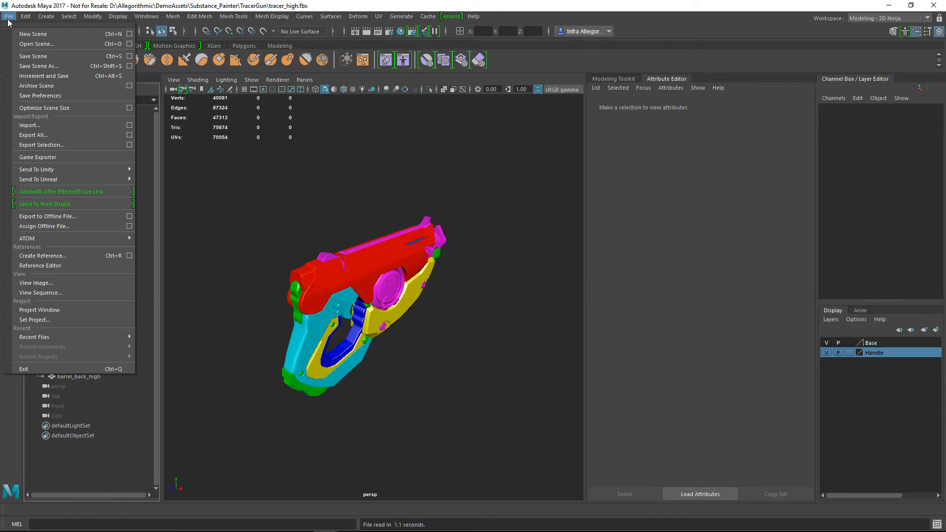
click(25, 44)
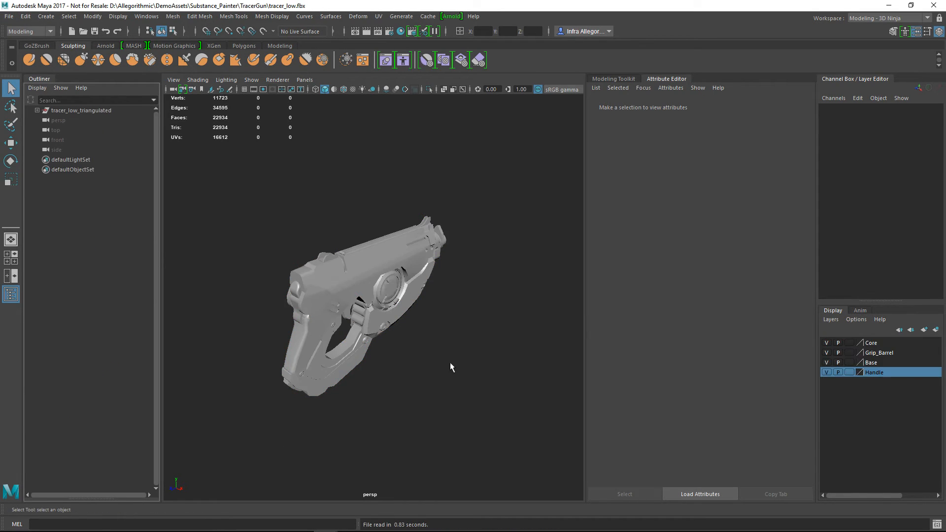
alt+drag(413, 341, 486, 357)
alt+right_drag(485, 357, 554, 366)
alt+drag(554, 367, 412, 383)
click(267, 318)
alt+drag(332, 306, 289, 365)
alt+middle_drag(236, 374, 305, 329)
alt+drag(304, 330, 316, 324)
key(f)
alt+right_drag(331, 343, 339, 369)
click(296, 342)
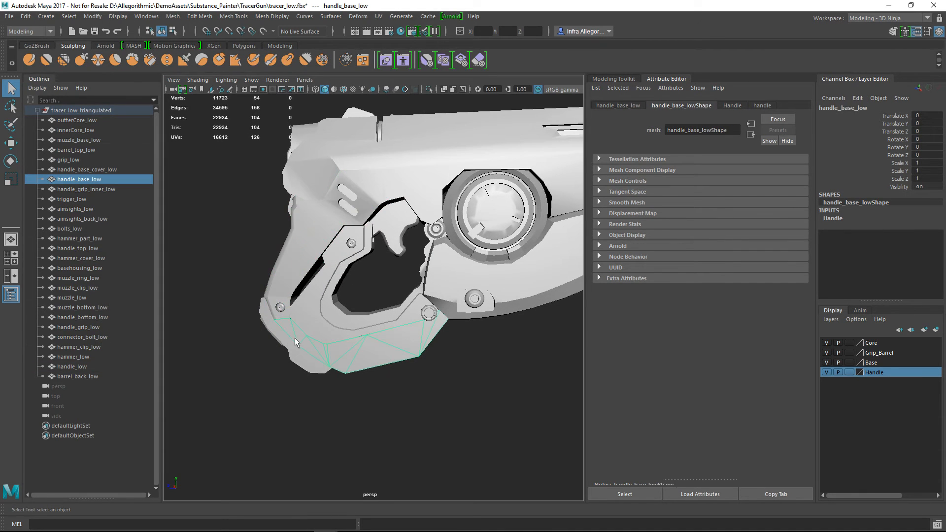
alt+drag(299, 334, 310, 314)
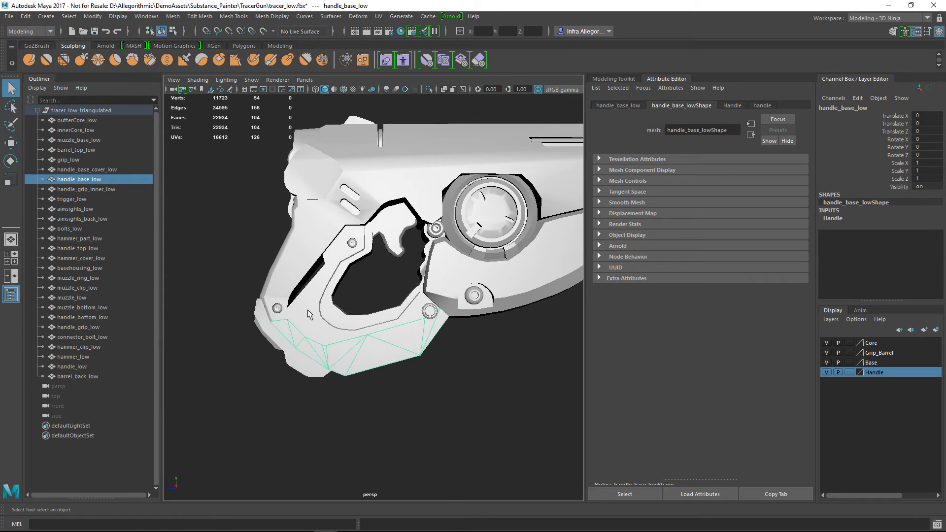
Examine the handle's pieces by selecting handle_low, handle_grip_low and handle_base_low together, and handle_grip_inner_low and trigger_low individually
click(299, 261)
shift+click(318, 317)
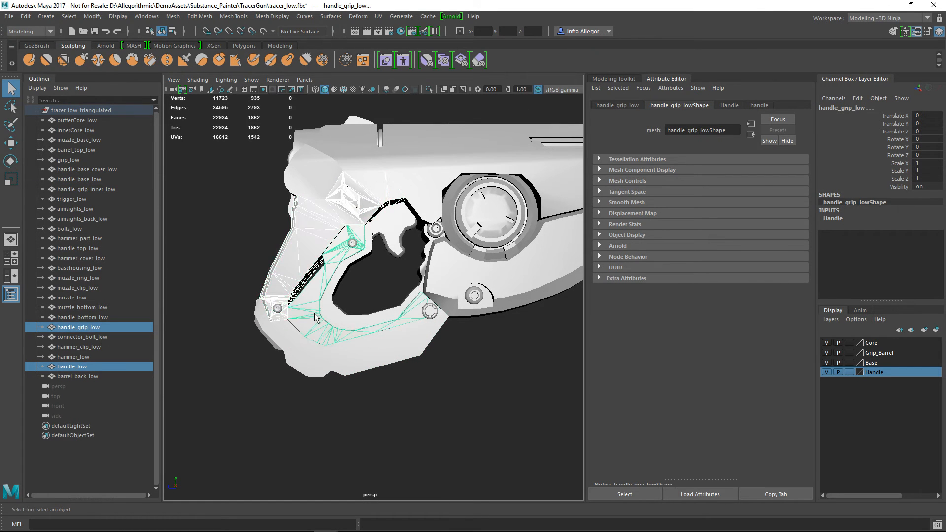
shift+click(327, 367)
alt+drag(326, 366, 355, 357)
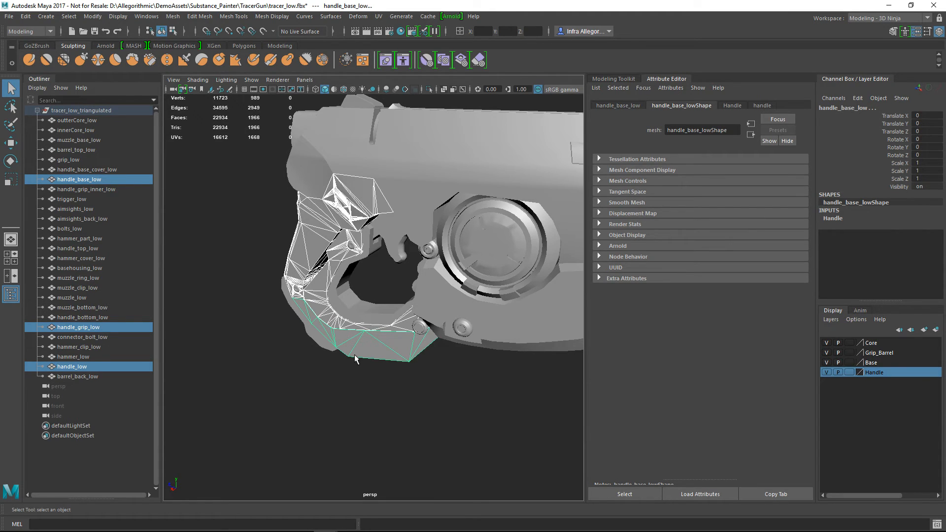
click(344, 306)
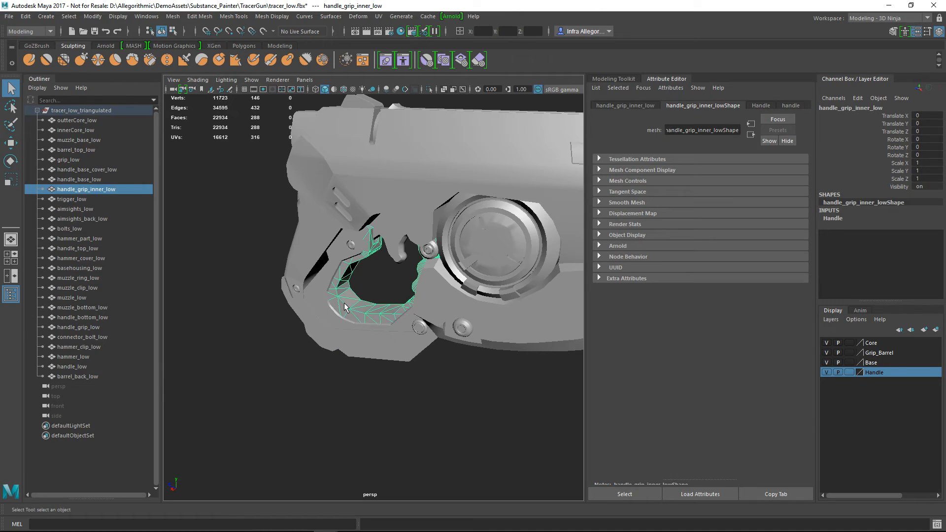
click(388, 237)
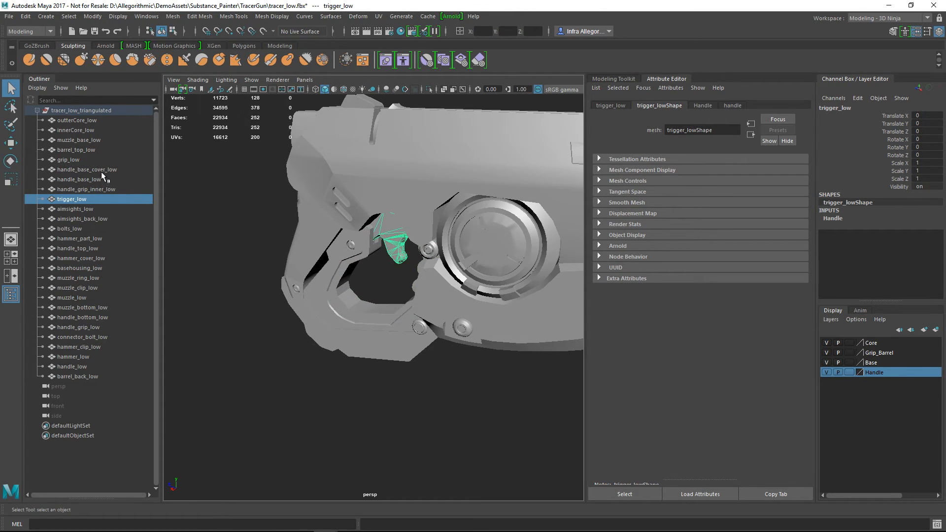
Select handle_base_cover_low, handle_base_low, handle_grip_inner_low, handle_top_low and handle_low together
drag(101, 170, 87, 179)
shift+click(75, 191)
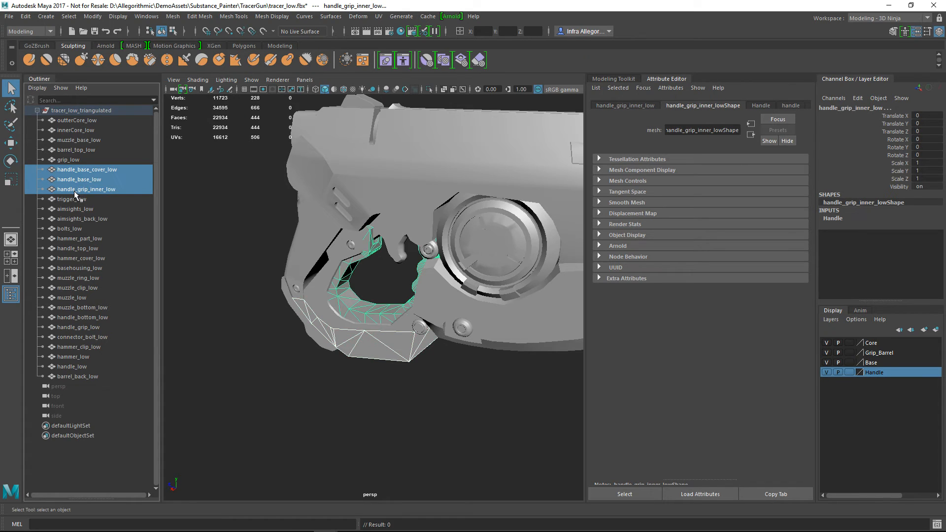
ctrl+click(74, 248)
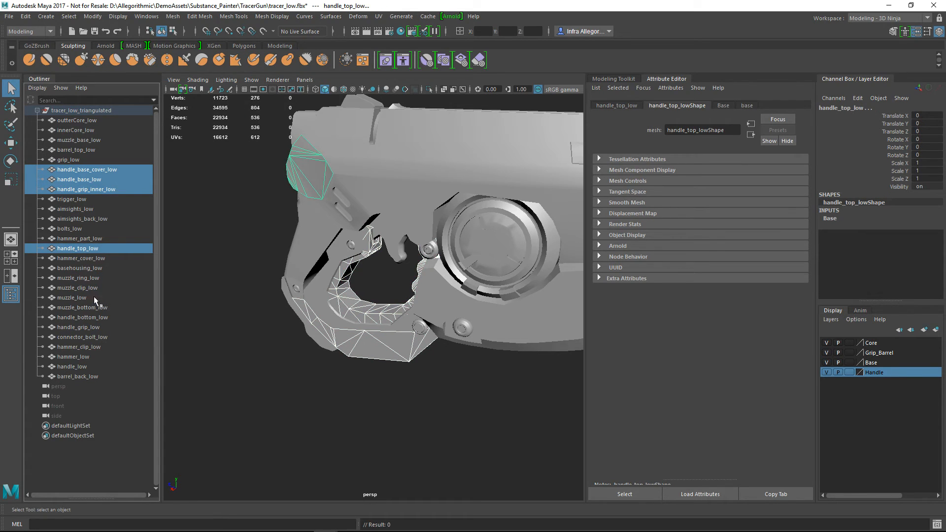
ctrl+click(77, 365)
alt+drag(412, 294, 489, 298)
Export the selected handle parts as an FBX named handle_low in the TracerGun folder and clear the selection
click(4, 17)
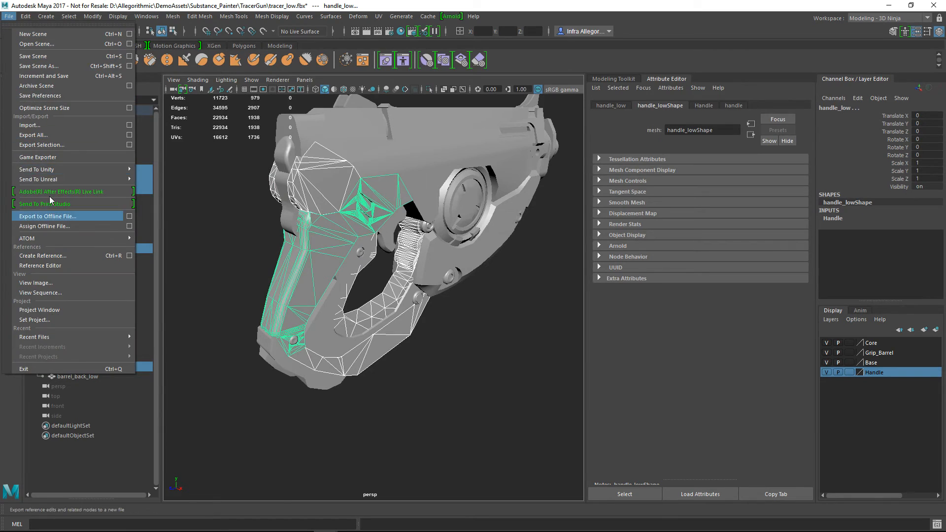
click(65, 144)
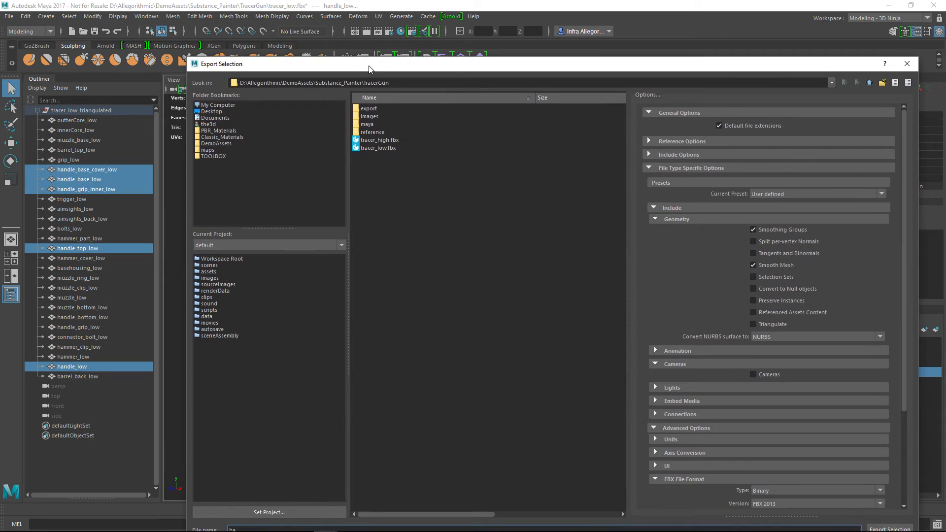
drag(368, 68, 346, 36)
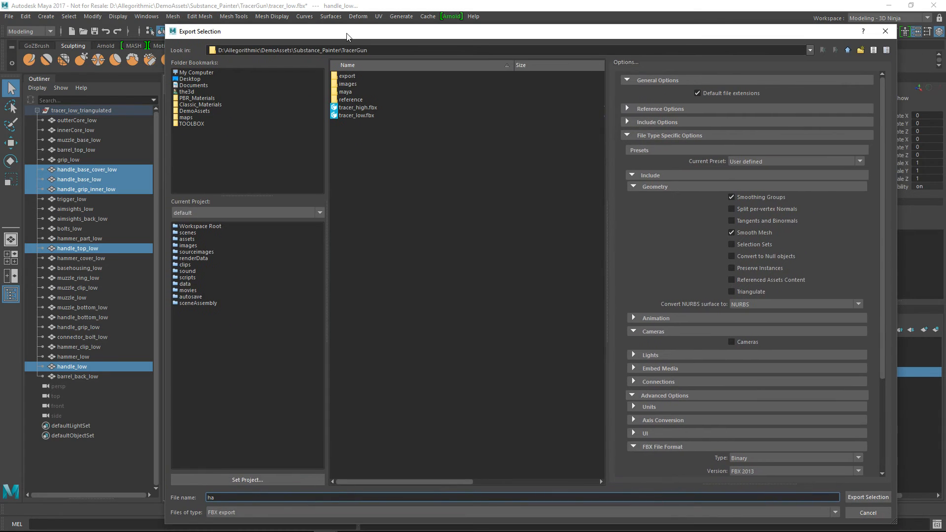
text(handle_low)
drag(358, 43, 591, 67)
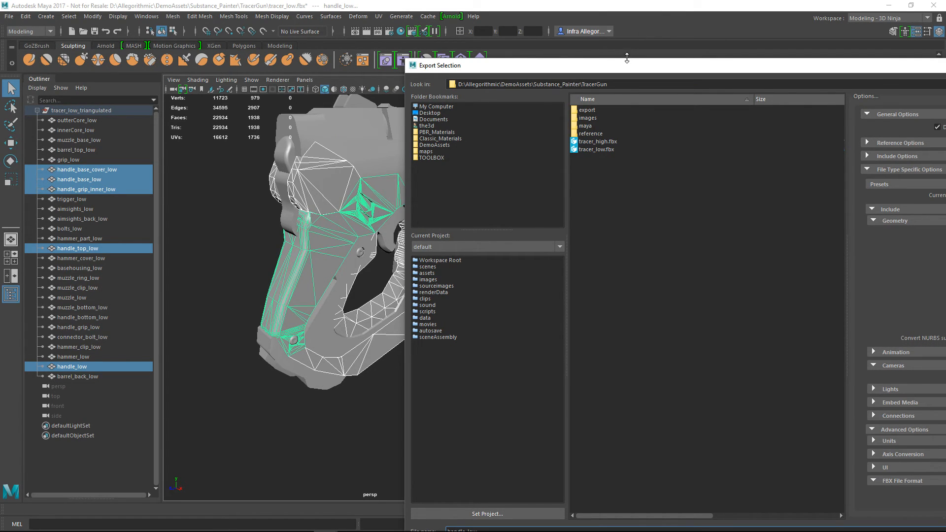
drag(626, 67, 298, 37)
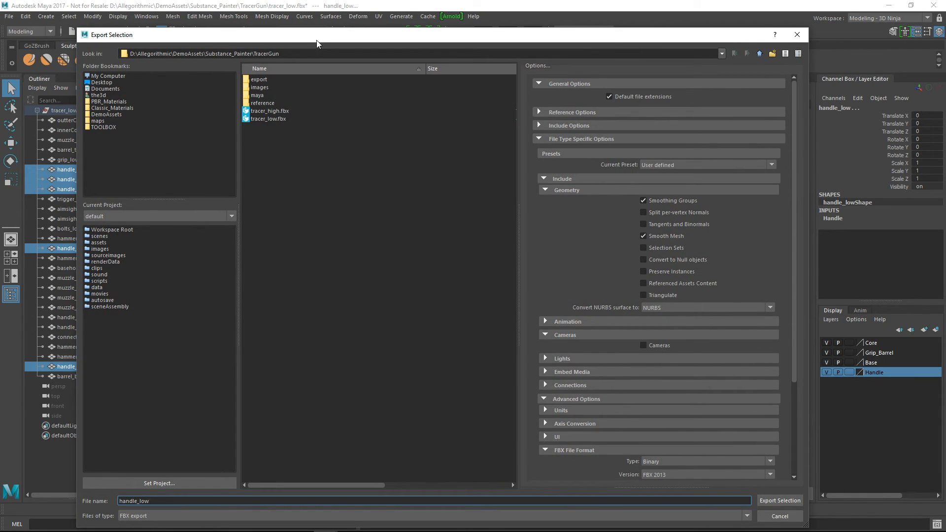
drag(316, 40, 502, 58)
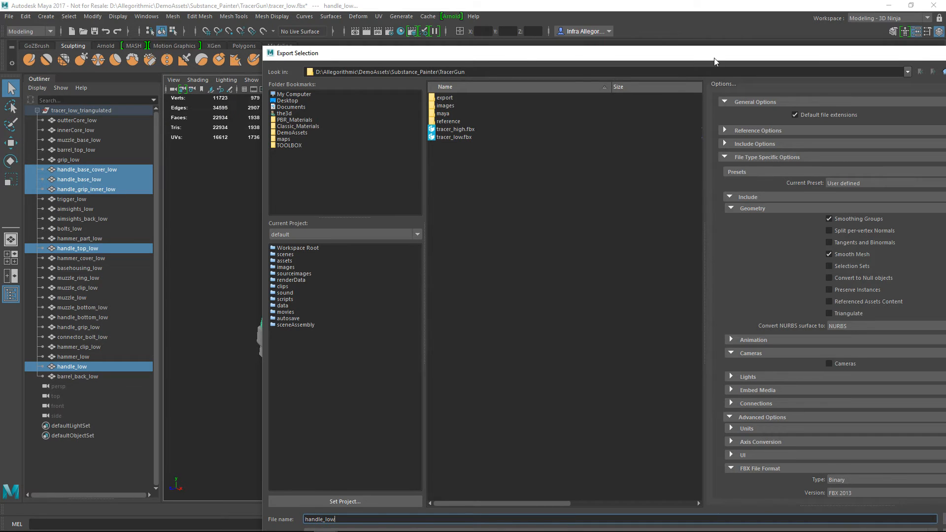
drag(712, 56, 538, 36)
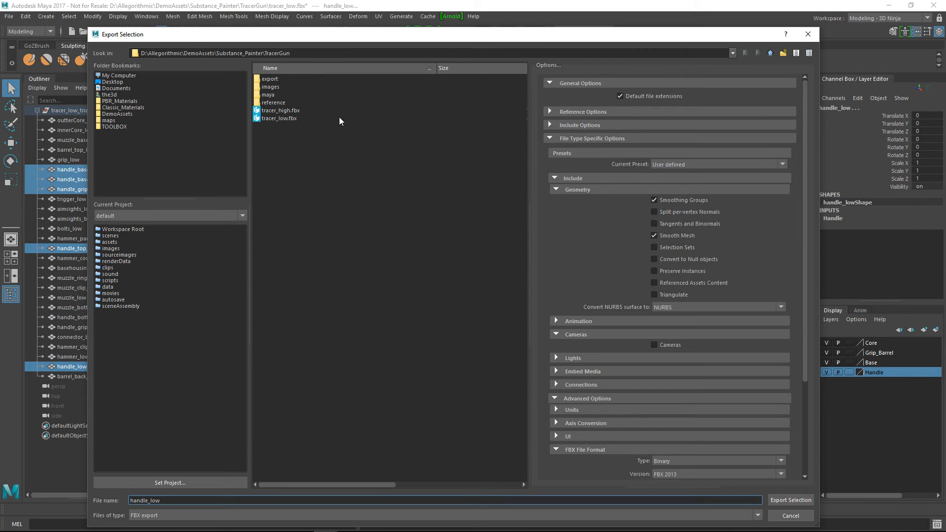
click(791, 498)
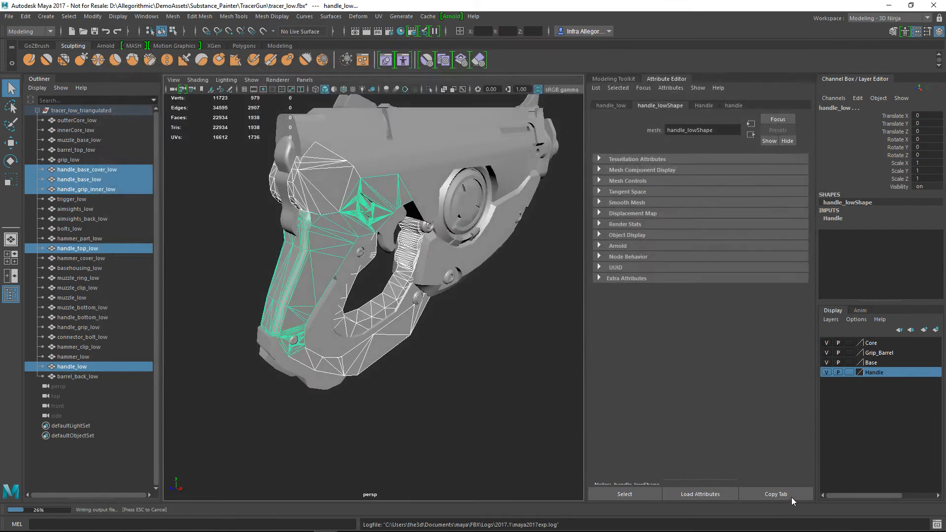
click(462, 321)
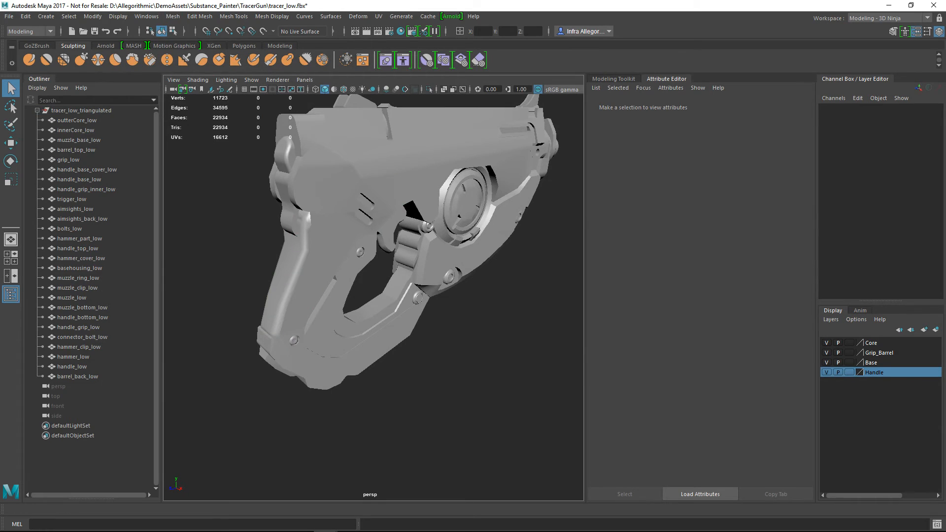
Open tracer_high.fbx from the TracerGun folder and expand the tracer_high_triangulated group to list its parts
click(9, 16)
click(27, 44)
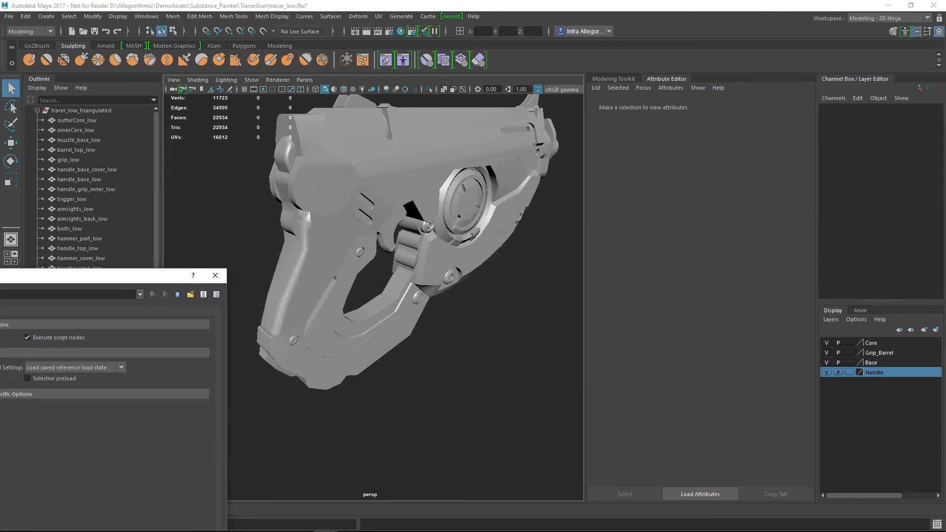
key(Return)
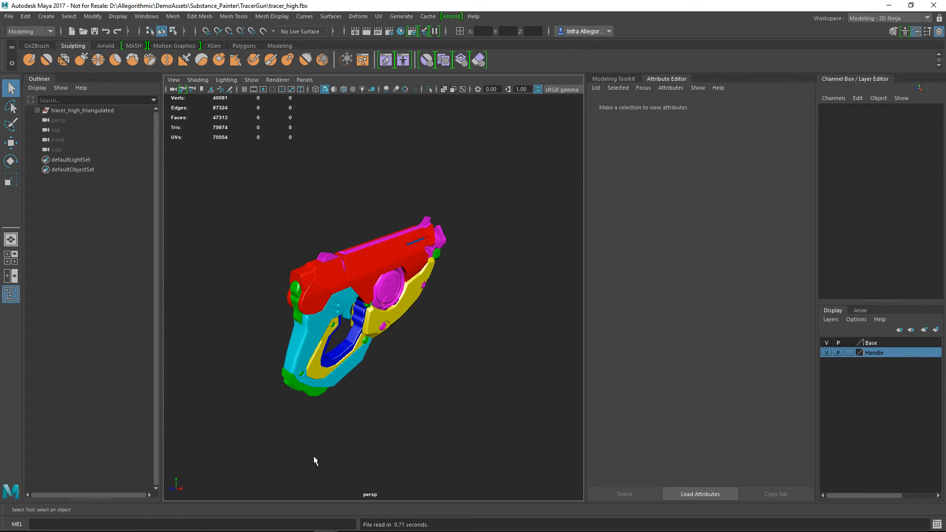
click(37, 110)
scroll(426, 316, up, 6)
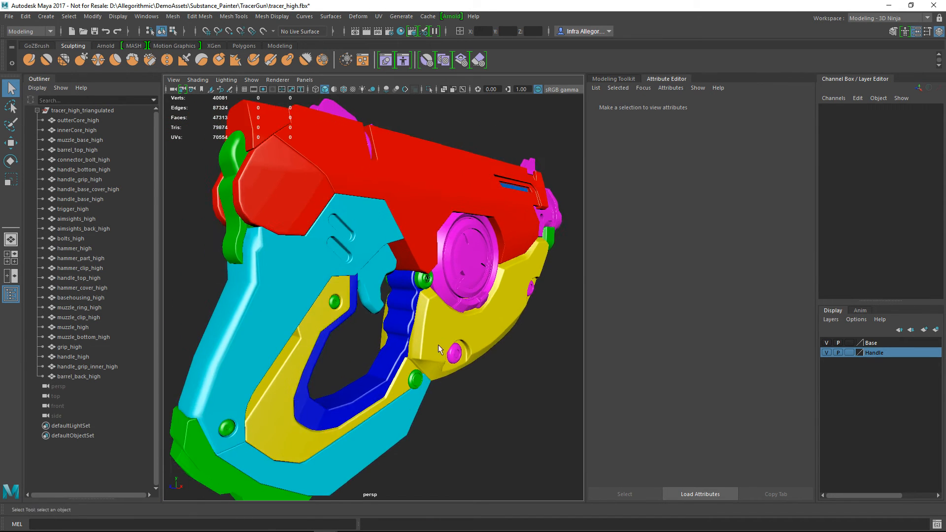
alt+drag(438, 344, 414, 341)
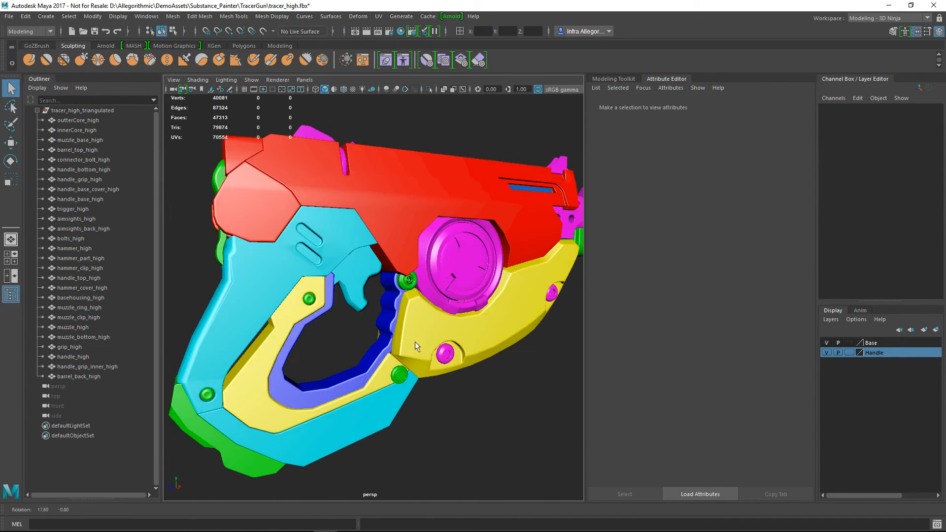
Examine the high-poly handle by selecting handle_high, handle_base_high, handle_base_cover_high and handle_grip_high together, and clear the selection
click(283, 295)
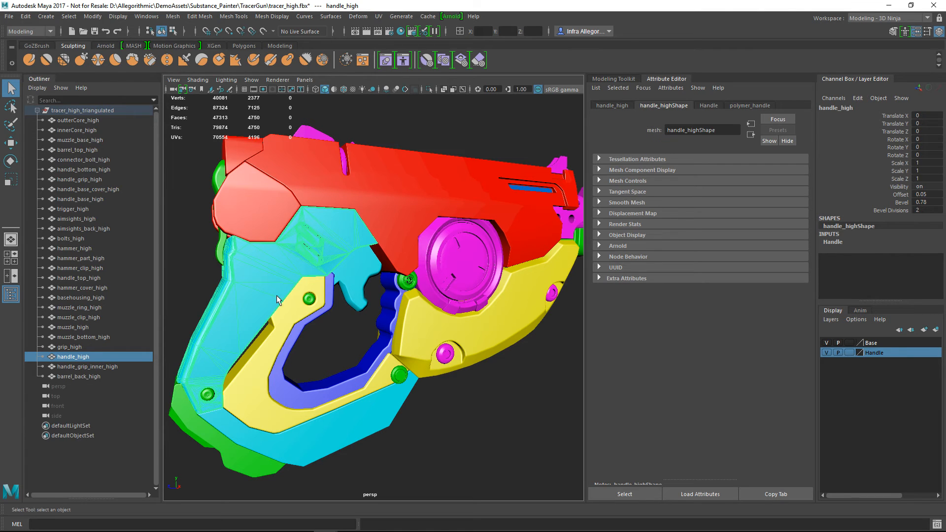
alt+drag(294, 280, 333, 318)
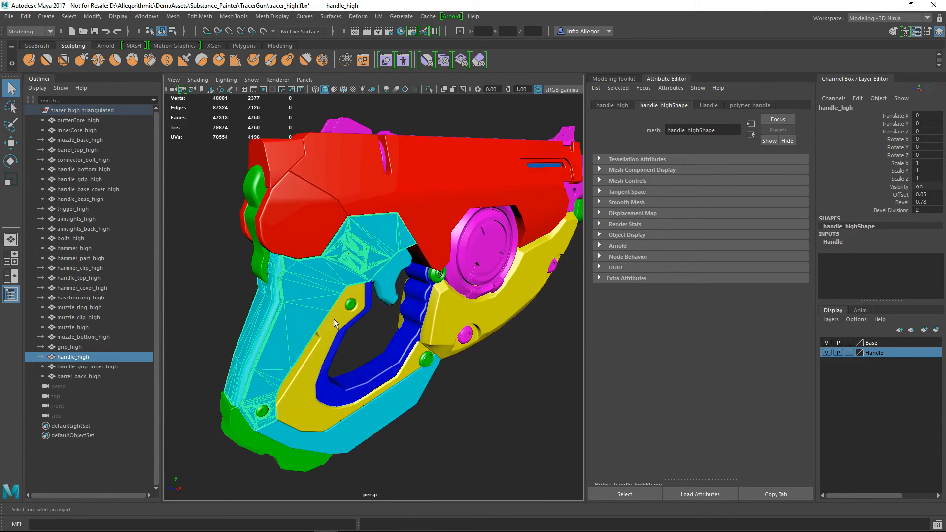
alt+drag(322, 379, 371, 312)
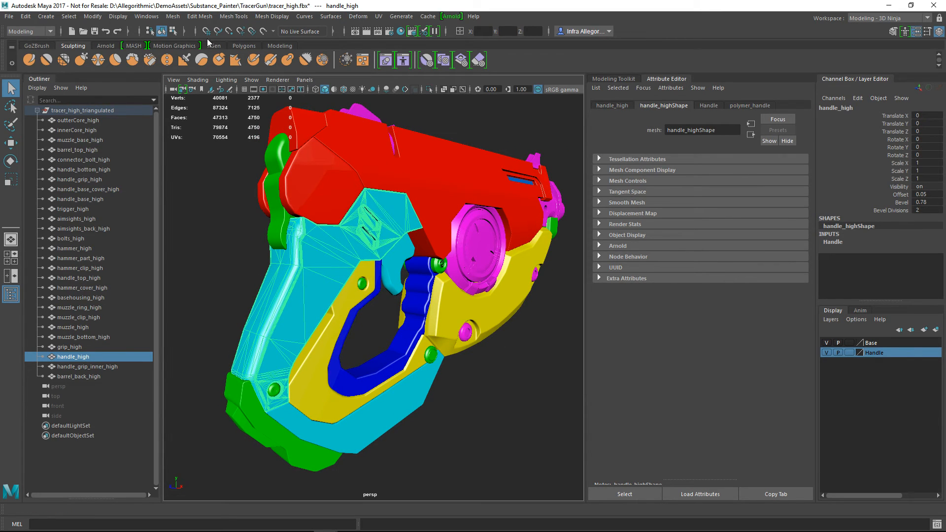
click(483, 415)
key(ctrl+z)
ctrl+click(87, 199)
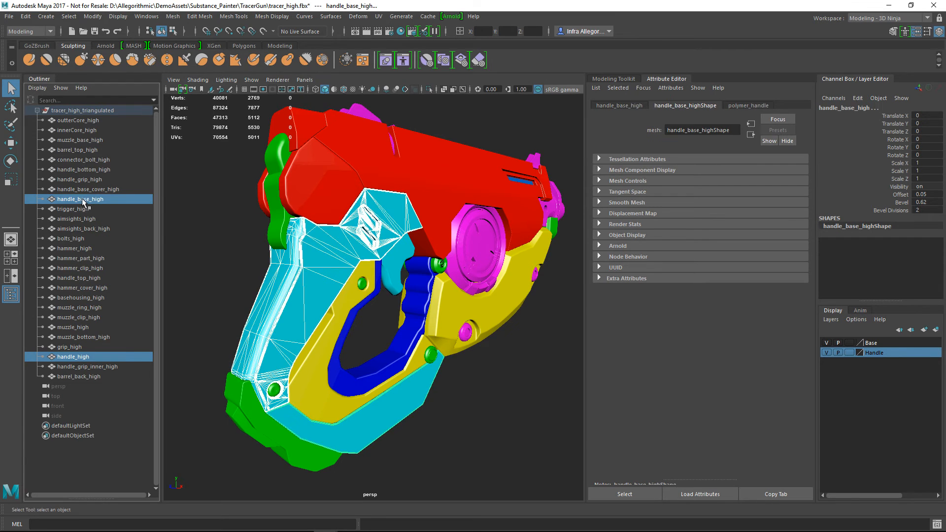
ctrl+click(92, 190)
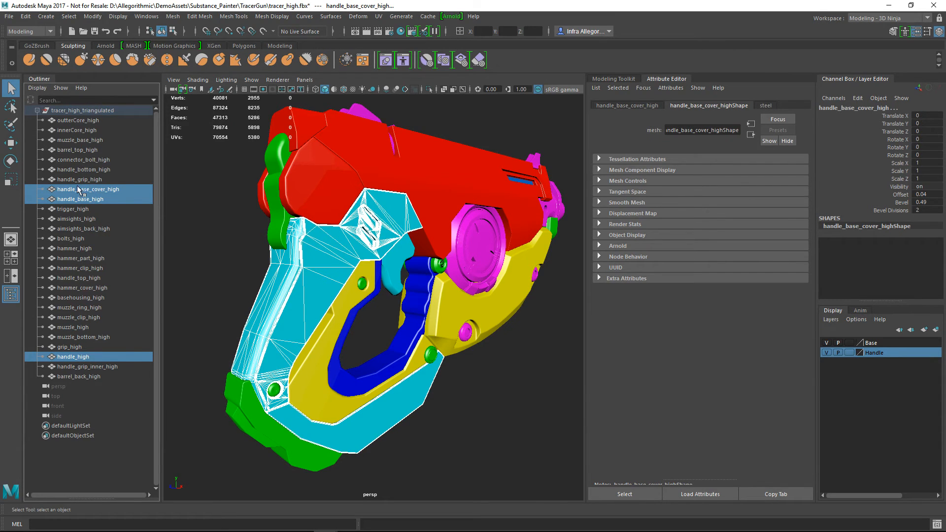
ctrl+click(81, 179)
key(f)
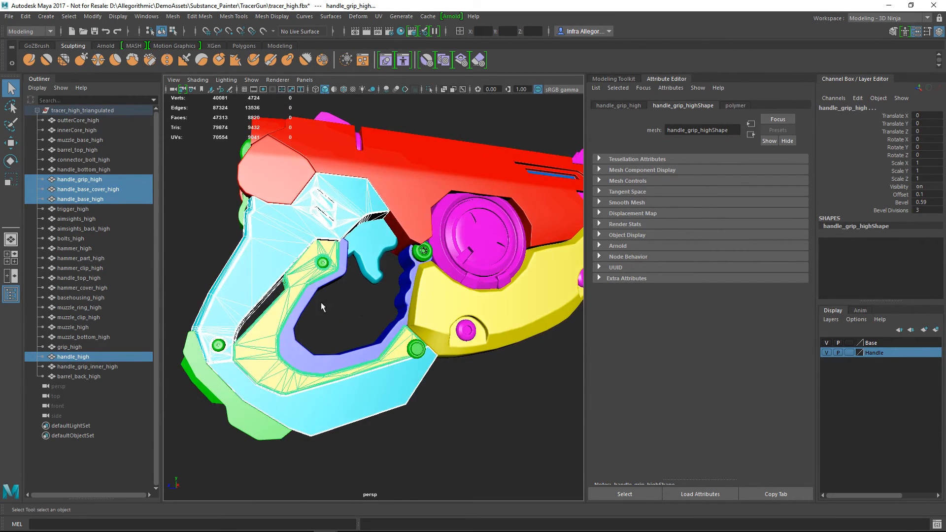
click(502, 438)
key(f)
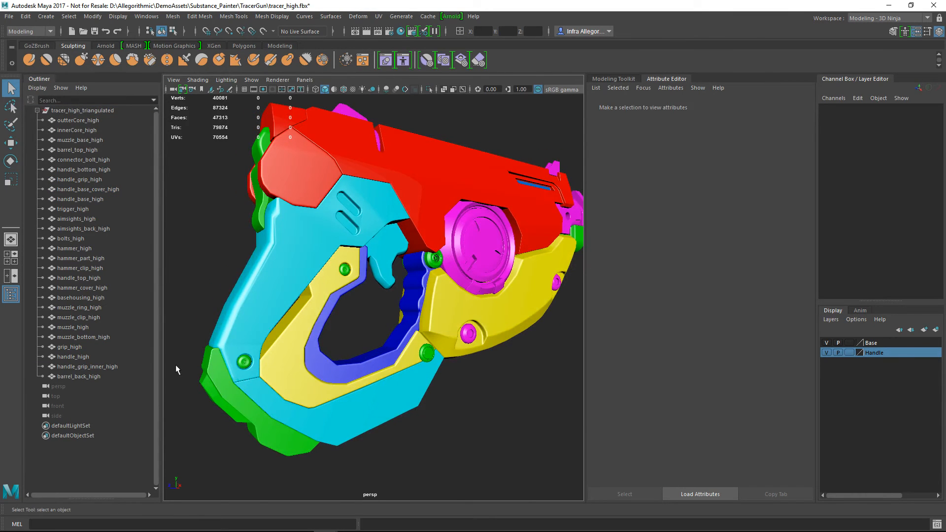
Export only the handle_high part as an FBX named handle_high in the TracerGun folder
click(253, 320)
click(8, 16)
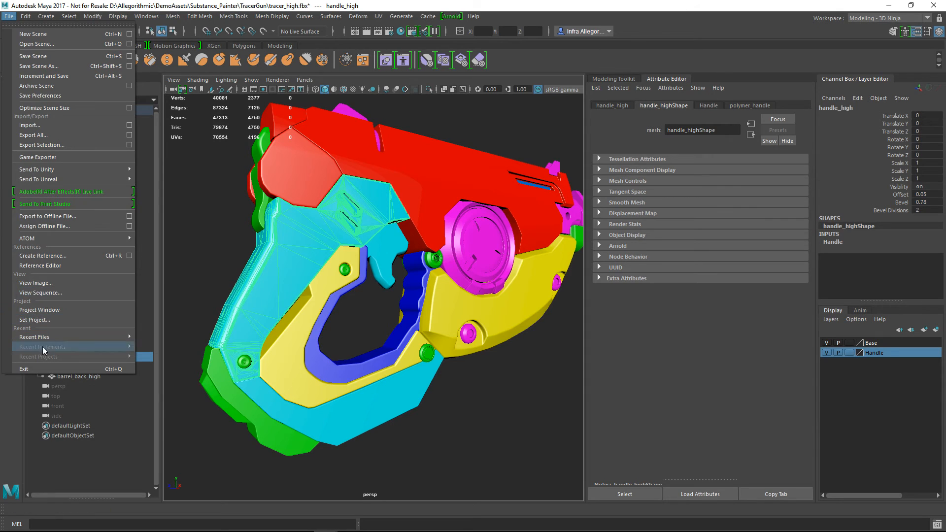
click(60, 145)
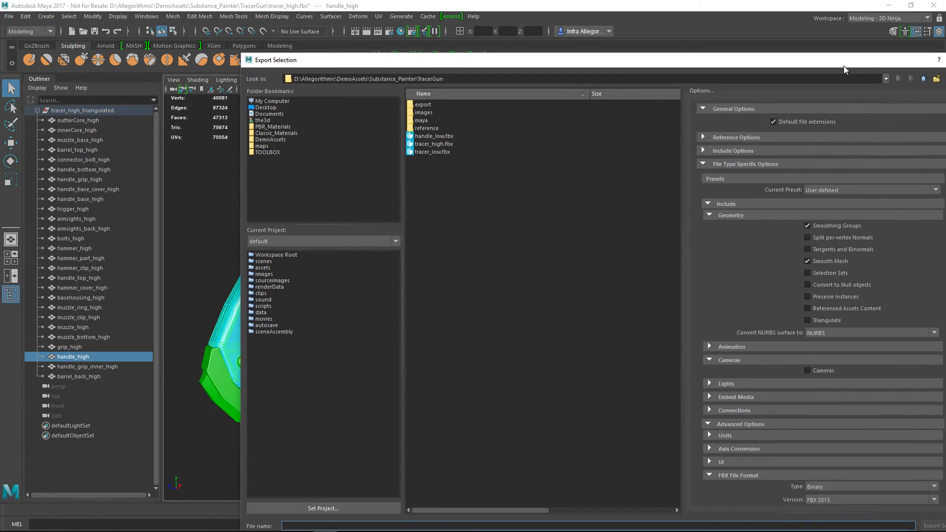
drag(773, 46, 398, 77)
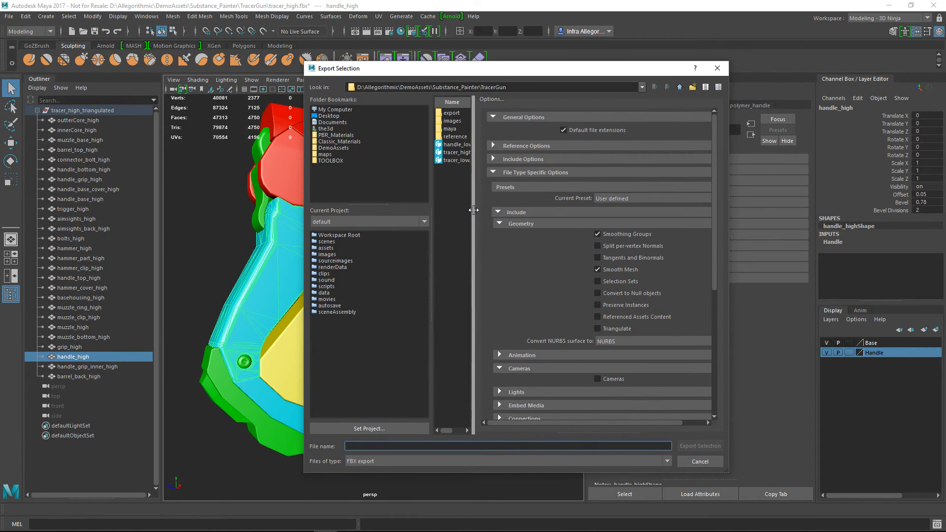
drag(475, 215, 578, 215)
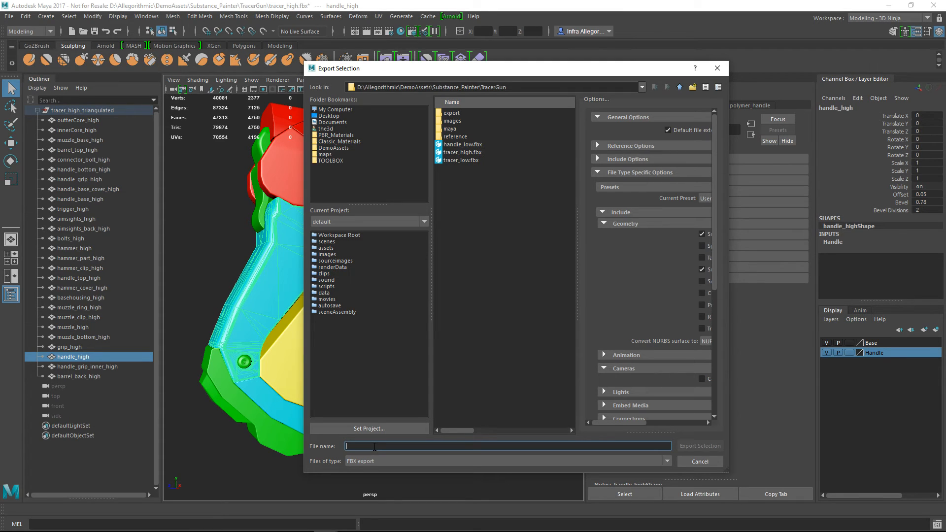
text(handl)
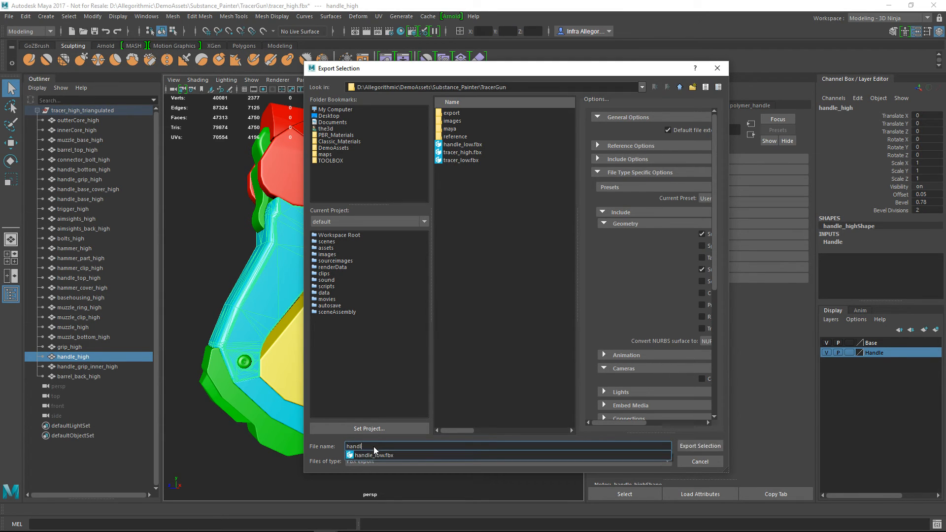
text(e_high)
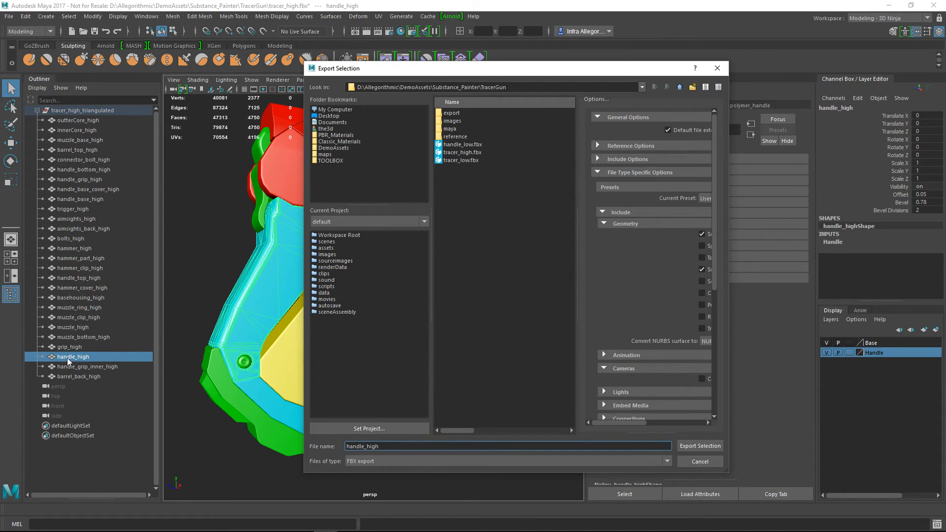
click(700, 445)
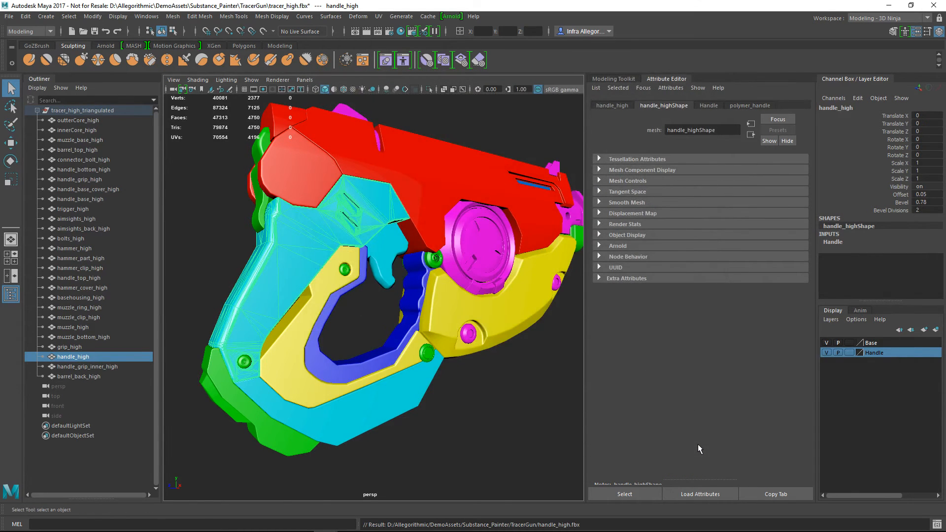
Copy the object name of the handle_base_high part and clear the selection
click(288, 411)
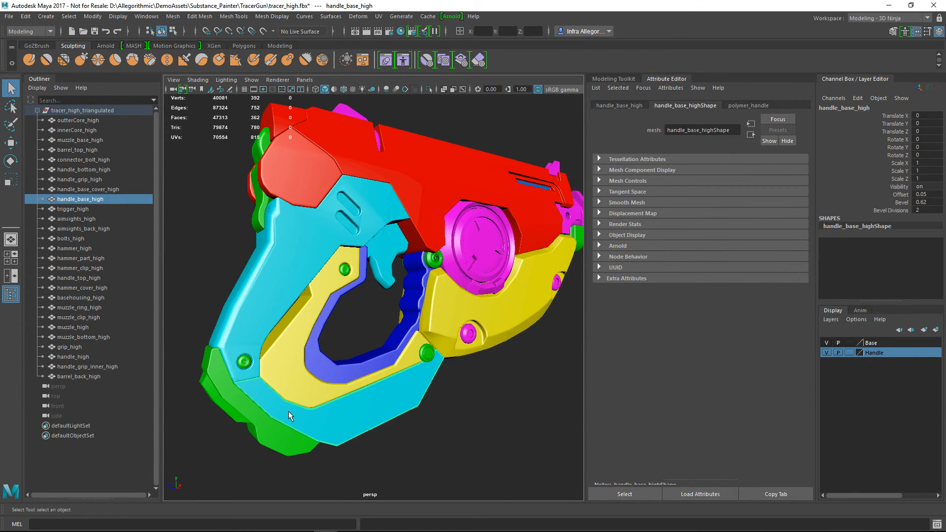
double_click(105, 199)
key(ctrl+c)
click(220, 245)
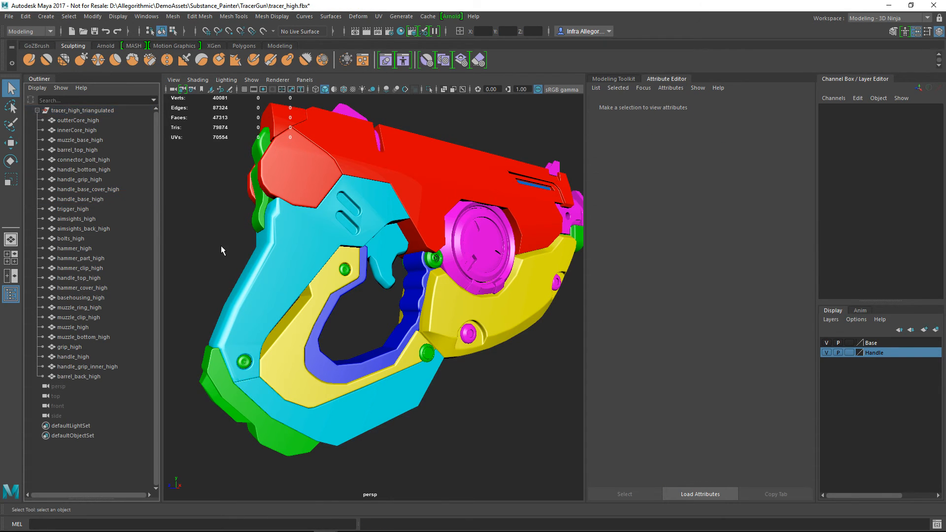
Export only the handle_base_high part as an FBX named handle_base_high in the TracerGun folder, keeping Smoothing Groups and Smooth Mesh enabled
click(347, 424)
click(9, 16)
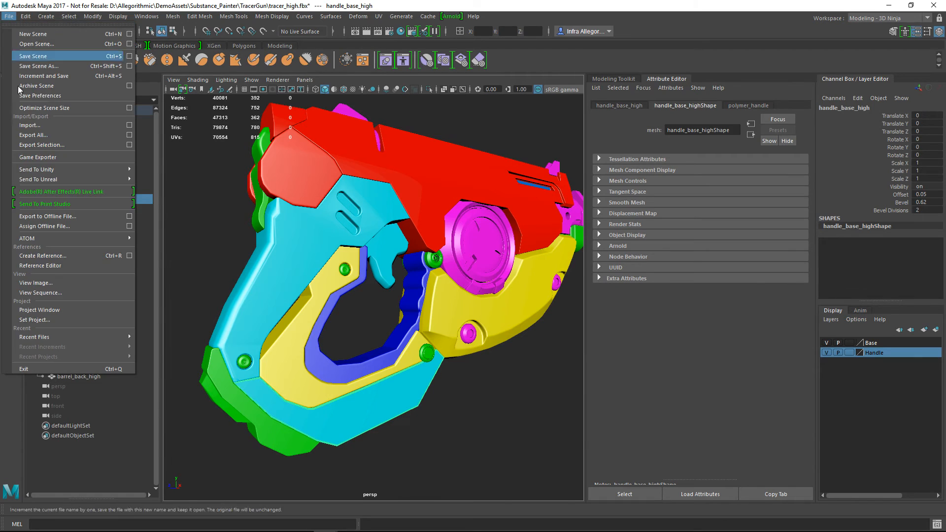
click(30, 144)
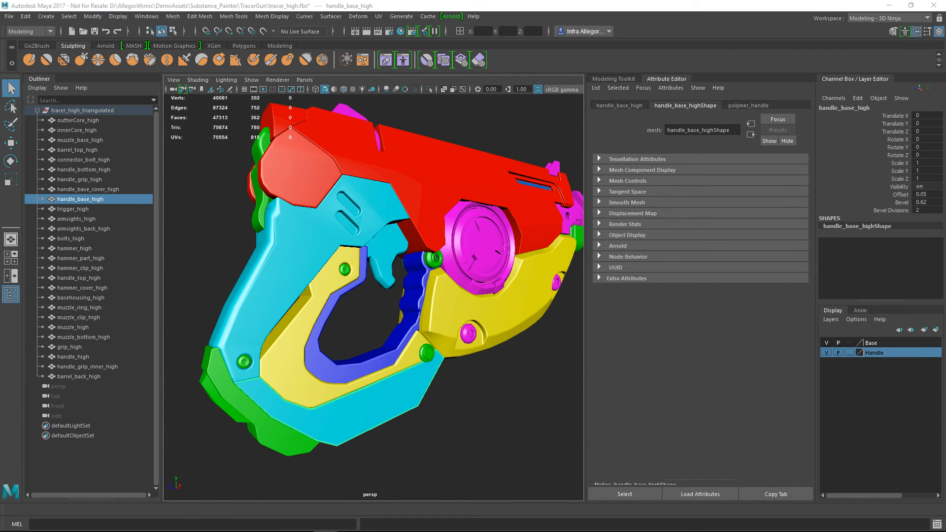
drag(298, 294, 459, 46)
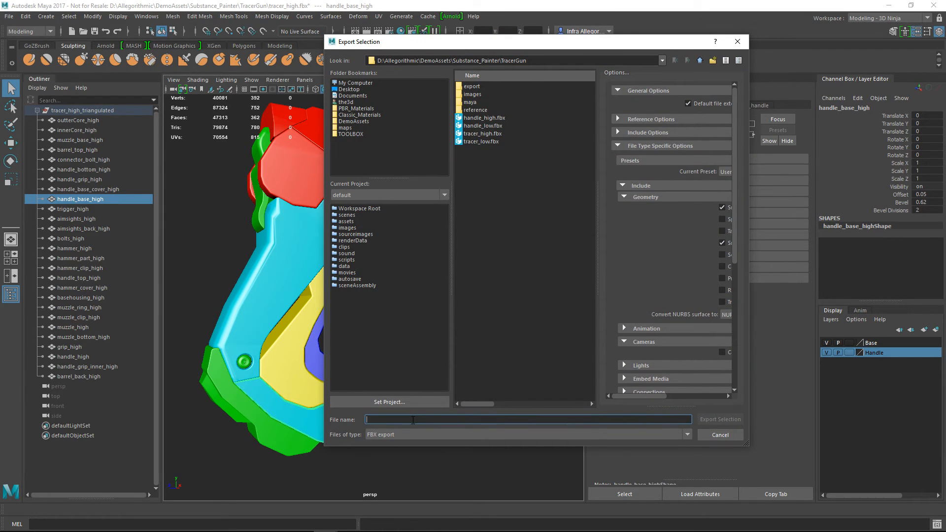
key(ctrl+v)
click(546, 342)
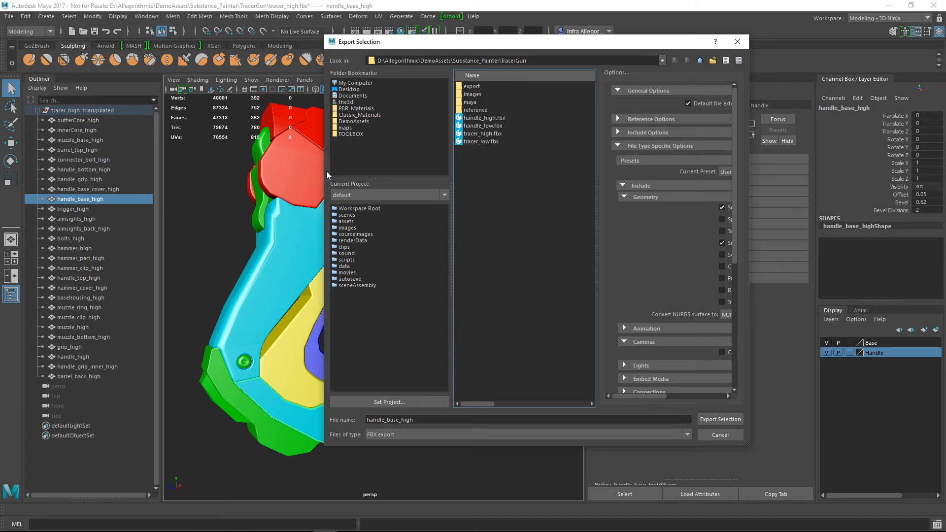
drag(325, 173, 156, 173)
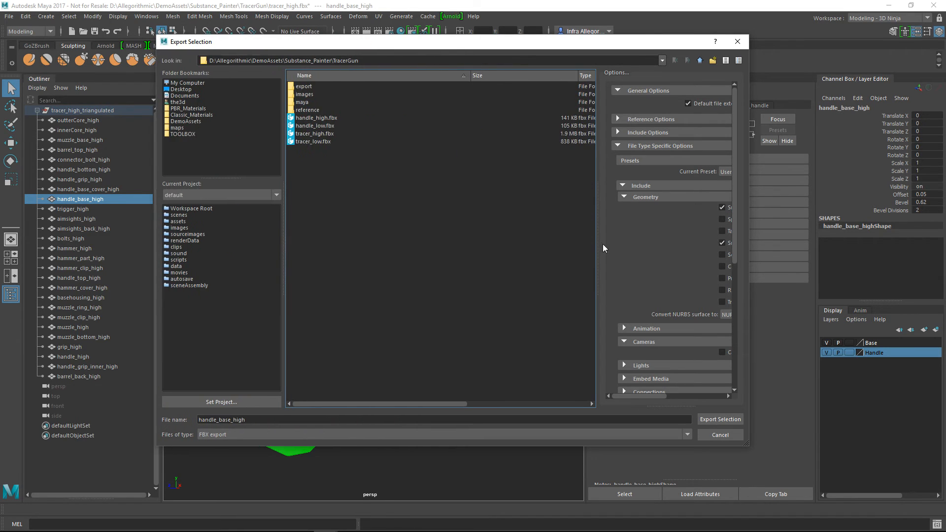
drag(598, 244, 476, 238)
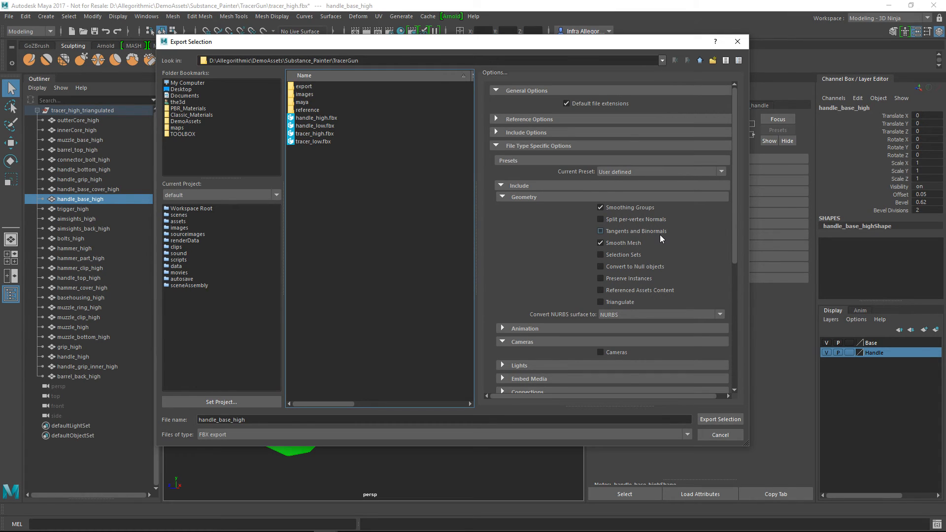
click(630, 232)
click(723, 418)
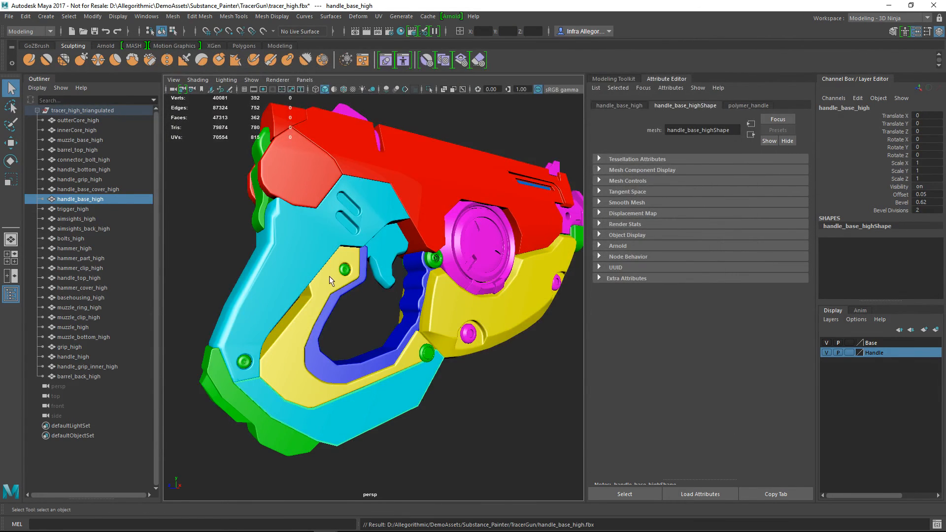
Export only the handle_grip_high part as an FBX in the TracerGun folder, reusing the copied object name as its file name
click(321, 316)
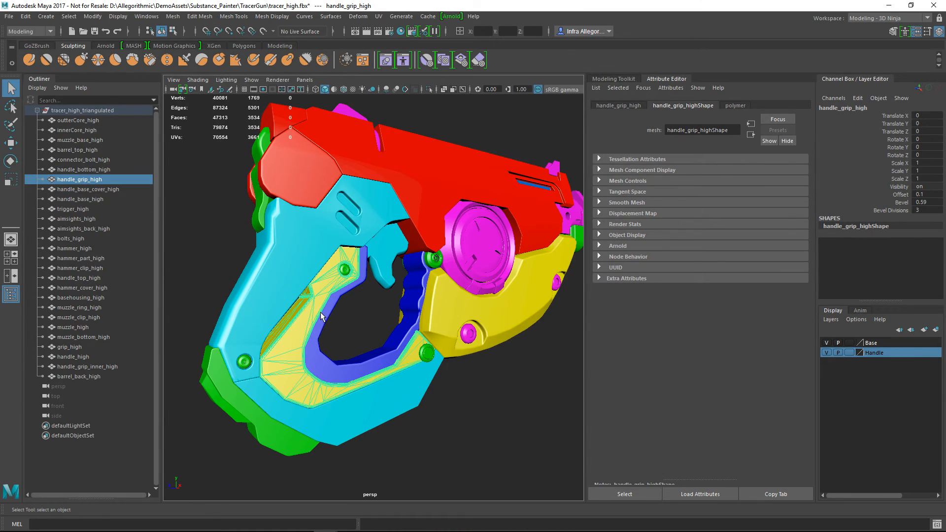
double_click(99, 179)
key(ctrl+c)
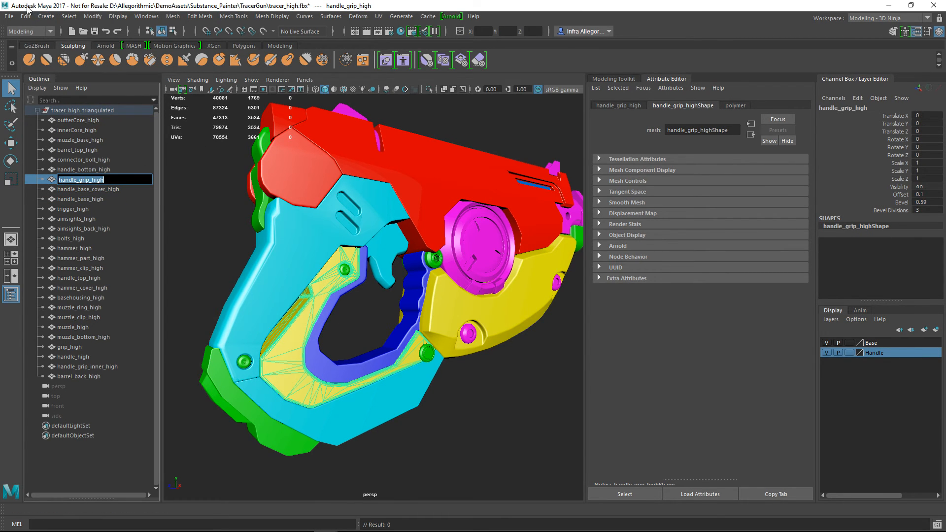
click(9, 16)
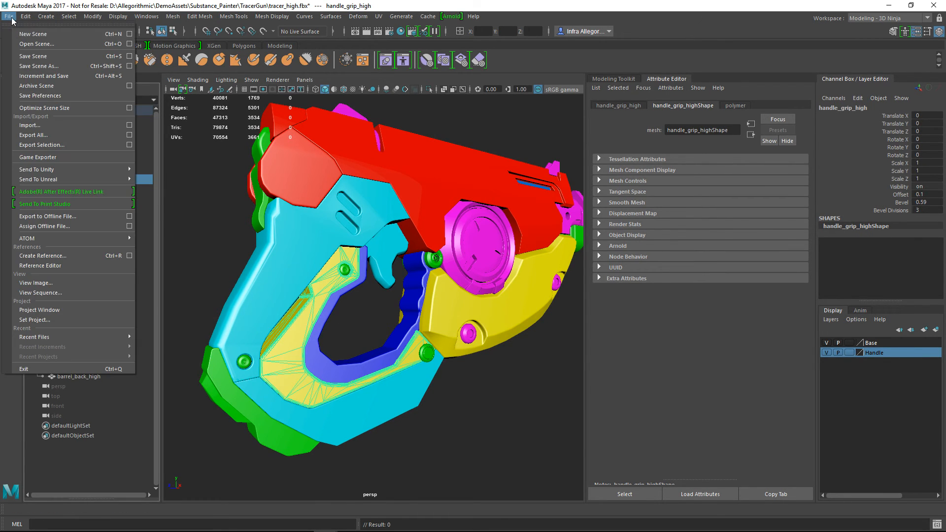
click(42, 144)
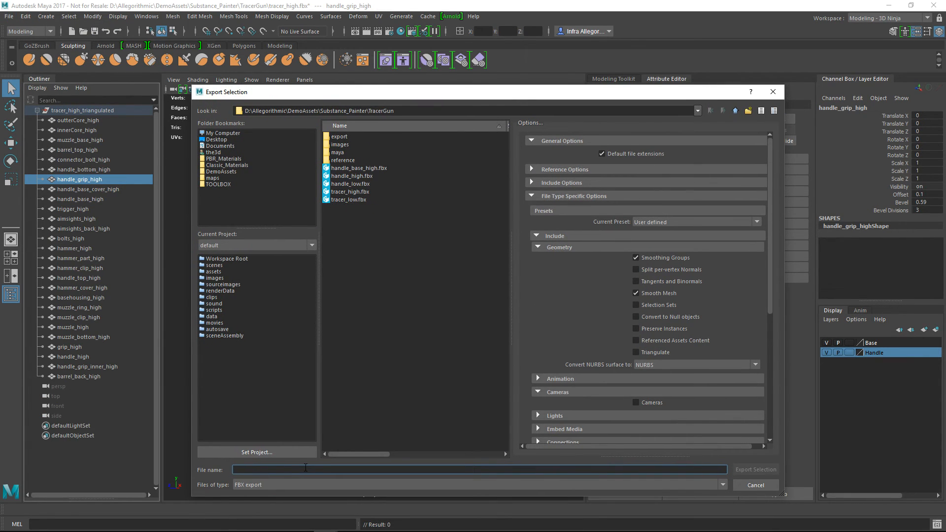
key(ctrl+v)
click(756, 470)
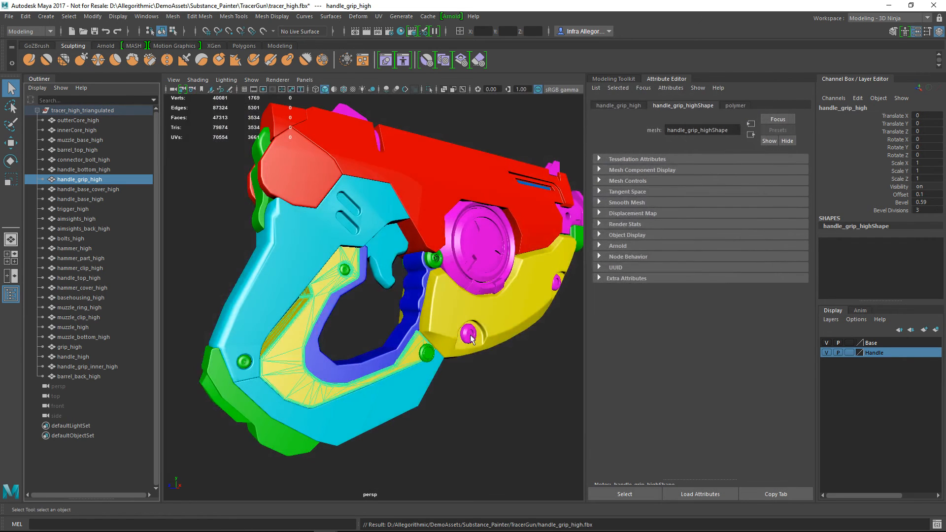
Export only the handle_grip_inner_high part as an FBX named handle_grip_inner_high in the TracerGun folder, then clear the selection
click(339, 361)
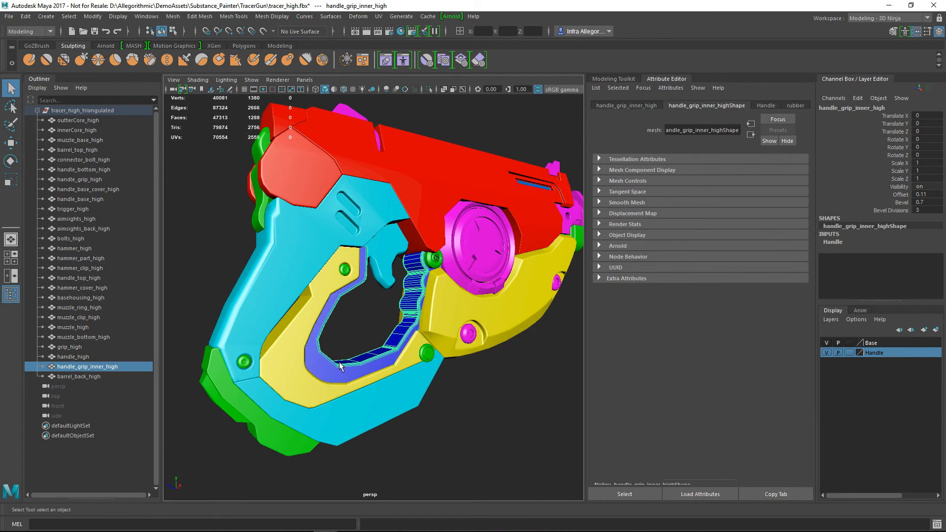
double_click(113, 366)
key(ctrl+c)
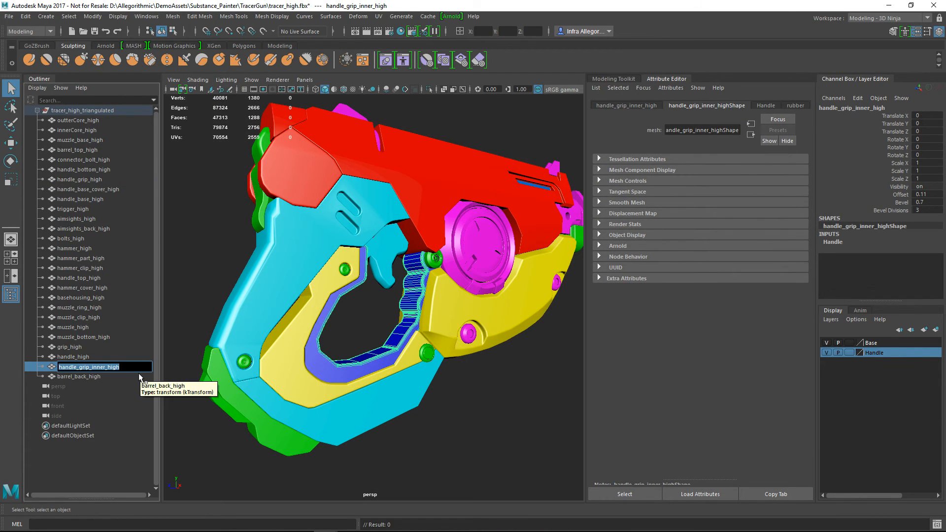
click(504, 416)
click(339, 361)
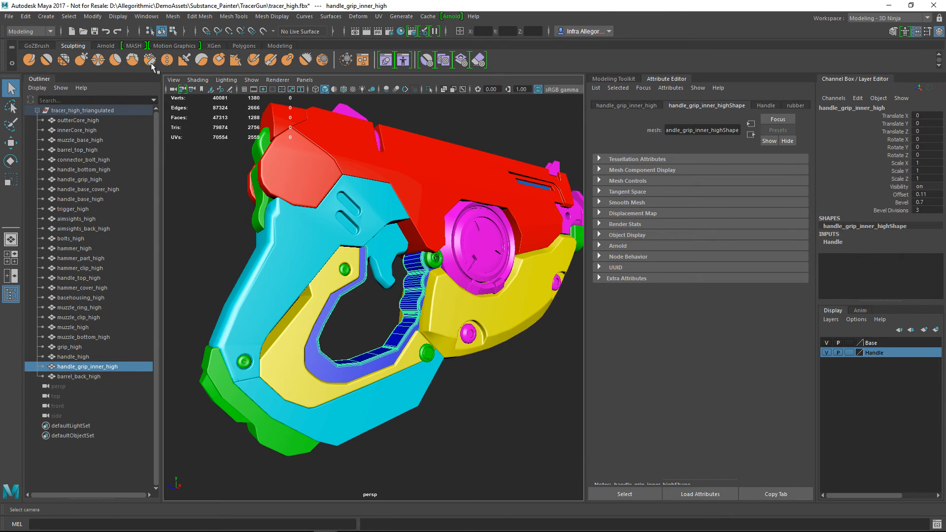
click(10, 16)
click(42, 144)
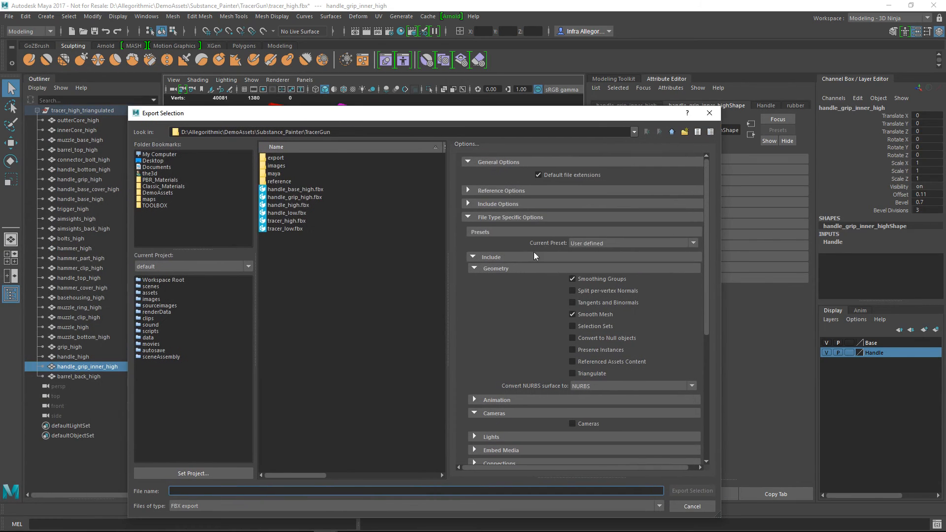
key(ctrl+v)
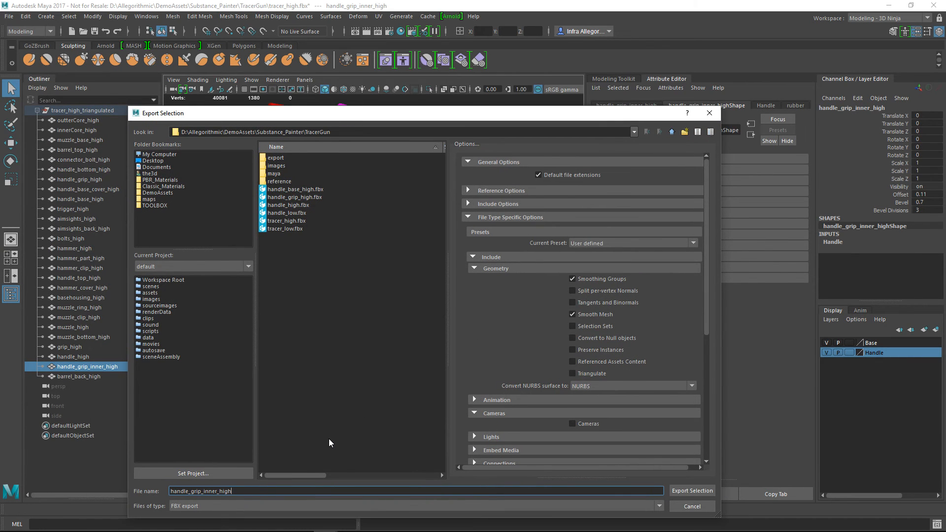
click(696, 492)
click(510, 433)
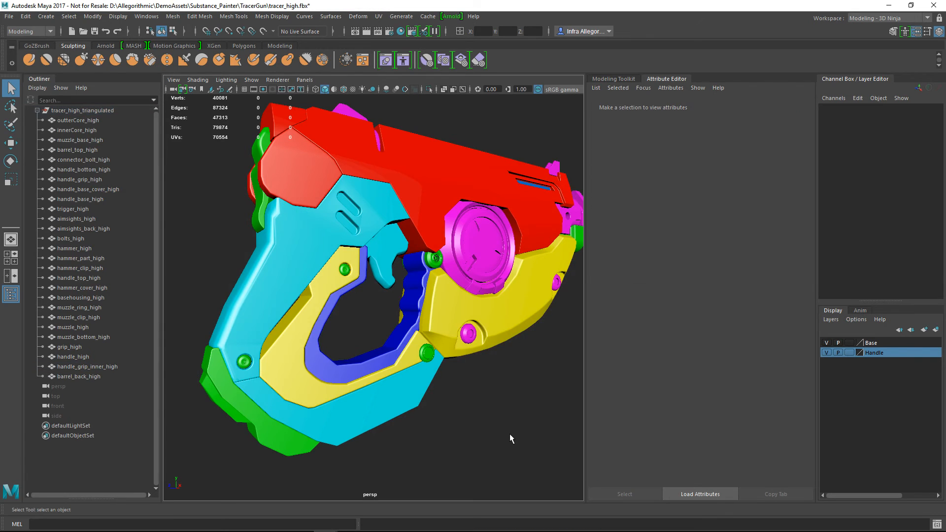
Export only the handle_bottom_high part as an FBX in the TracerGun folder, using its copied object name as the file name
click(264, 431)
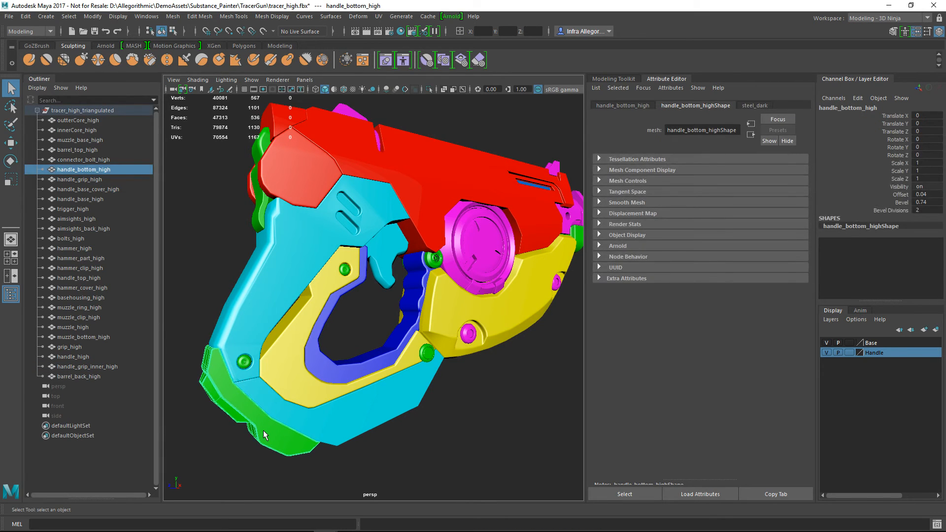
double_click(89, 168)
key(ctrl+c)
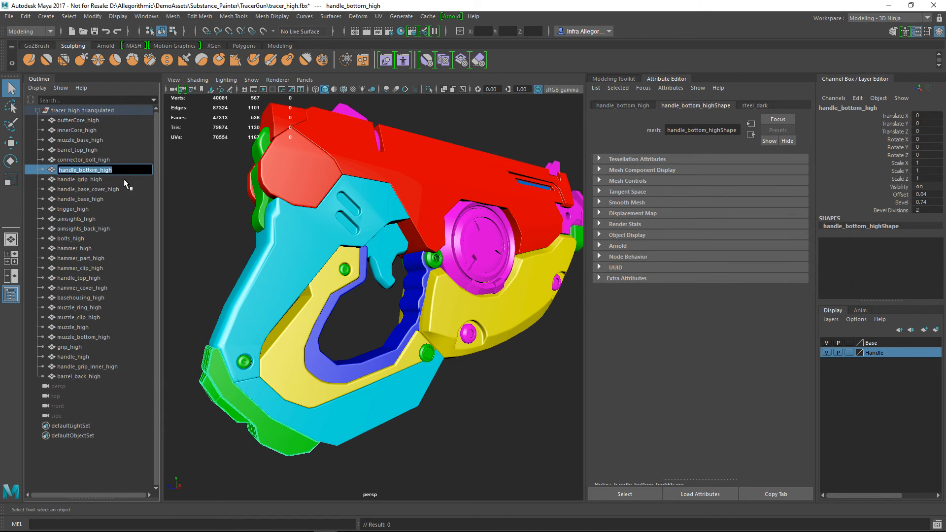
key(Return)
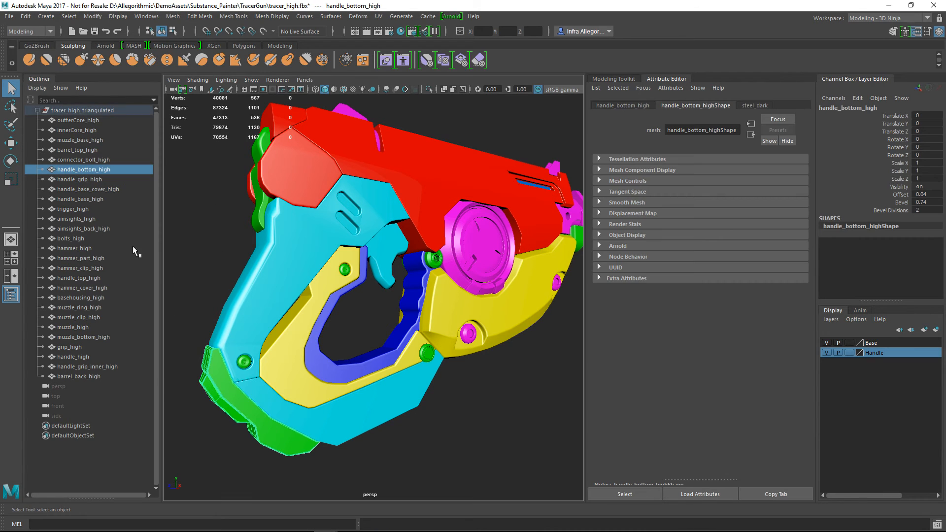
click(9, 17)
click(36, 145)
drag(24, 281, 642, 90)
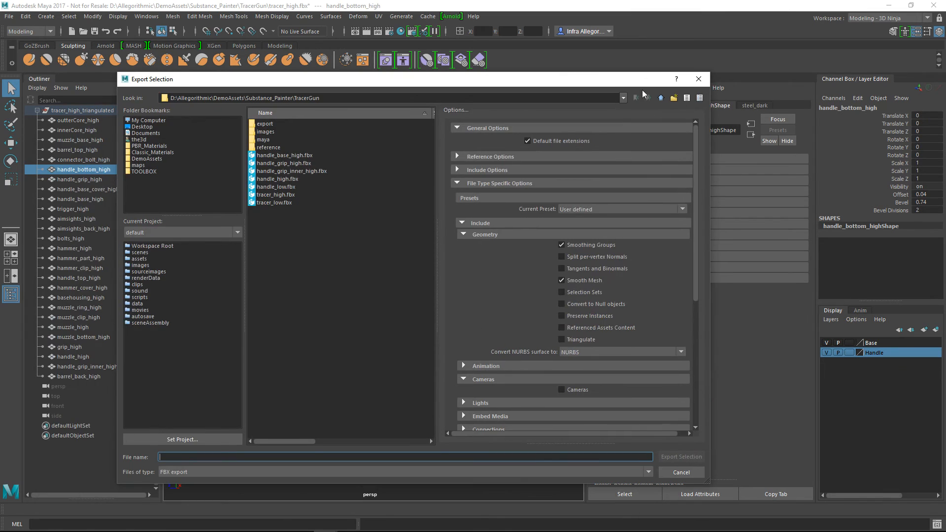
key(ctrl+v)
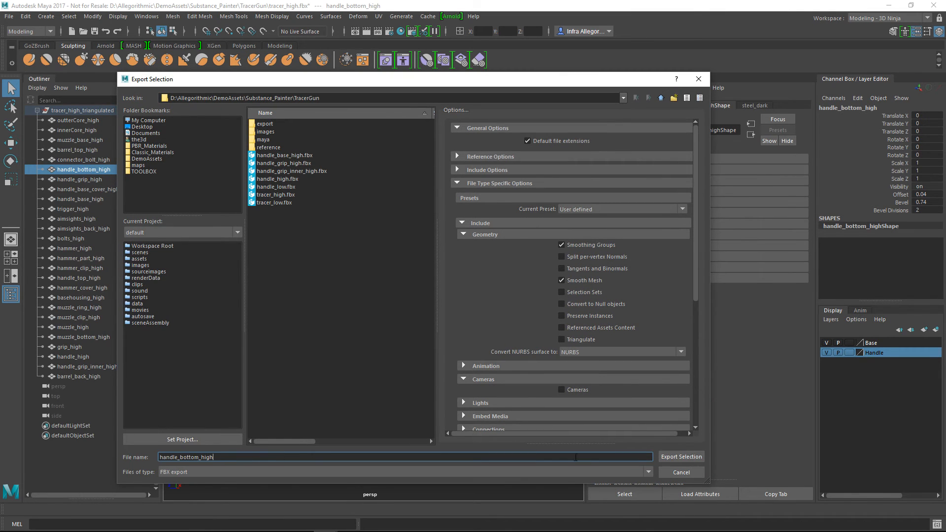
click(684, 456)
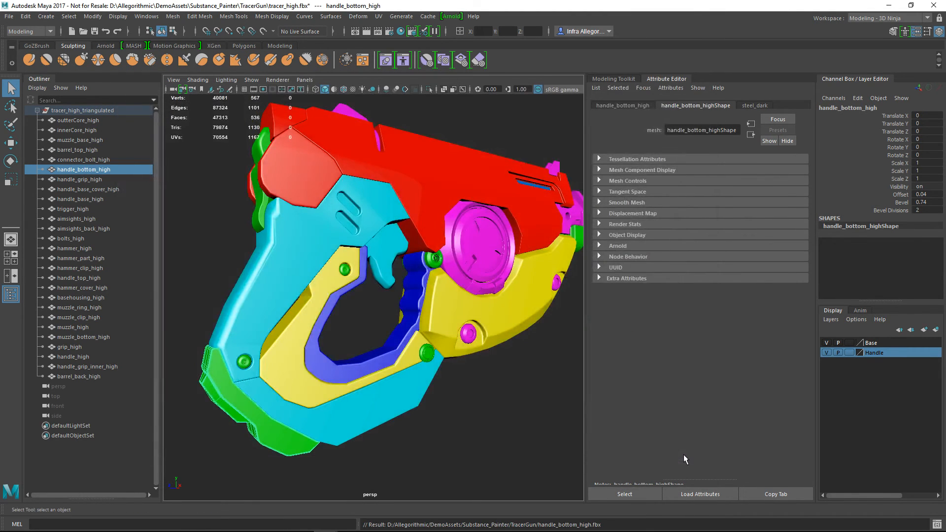
click(525, 434)
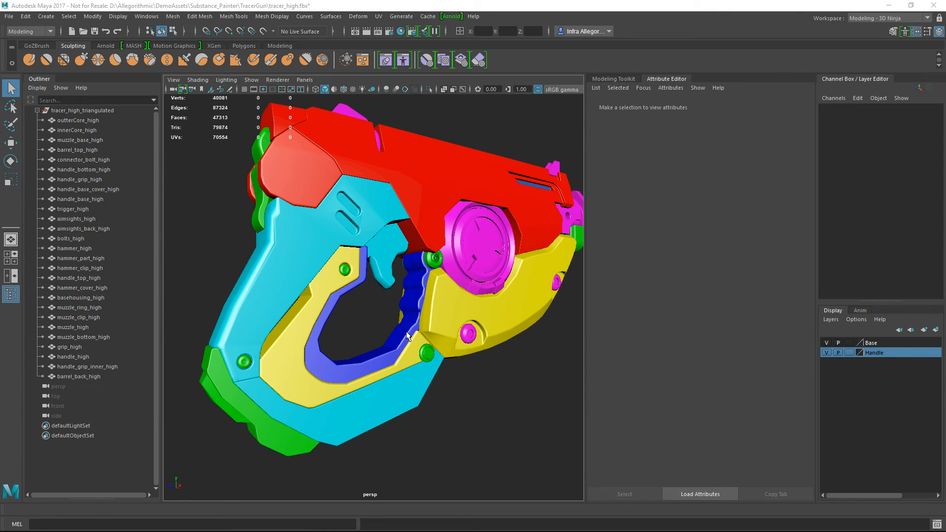
Switch to Substance Painter and start a new project, discarding the changes to the open one
key(alt+Tab)
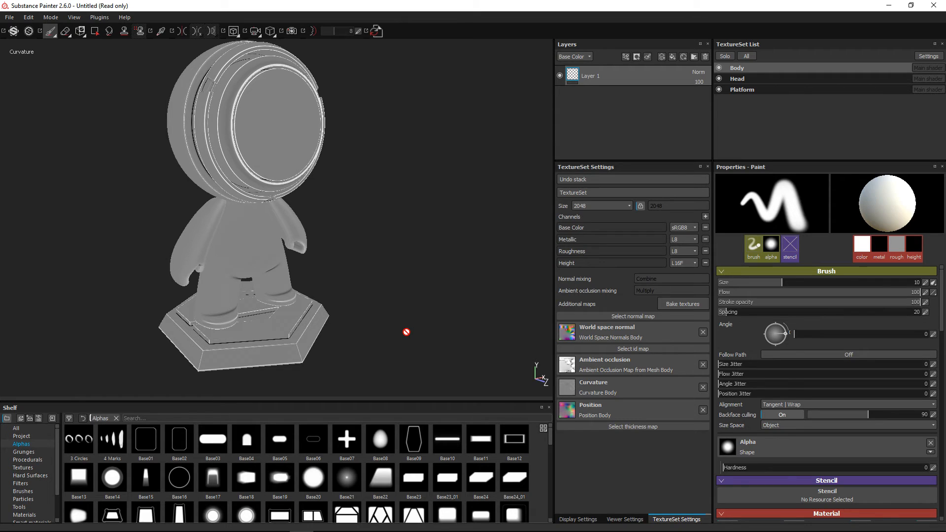
click(14, 19)
click(17, 29)
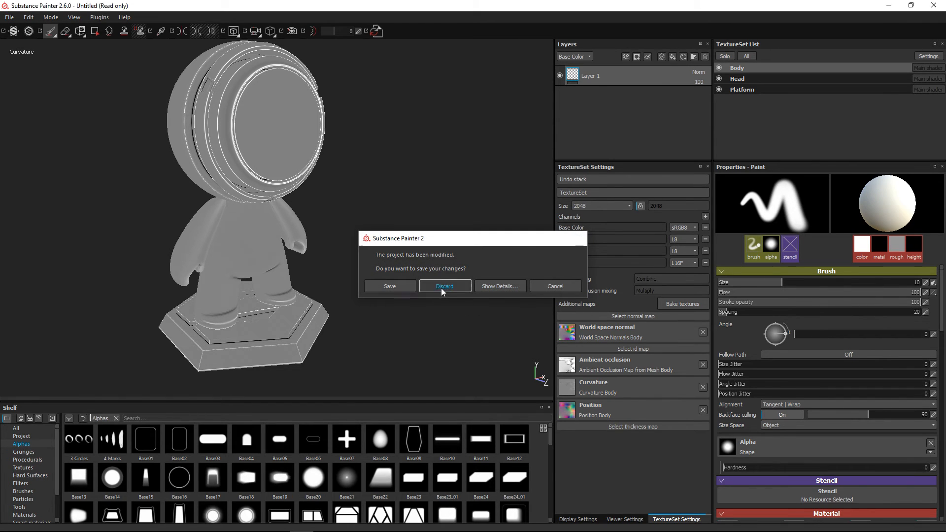
click(441, 288)
click(564, 178)
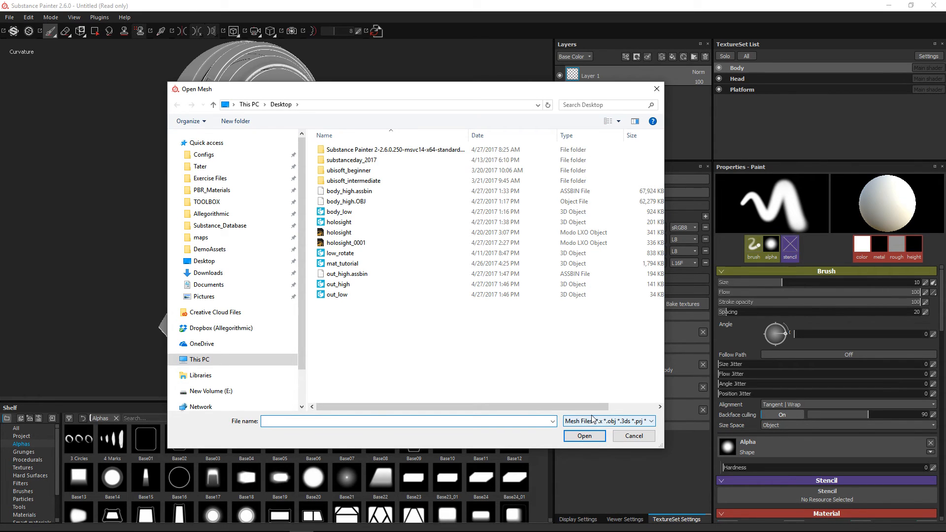
click(632, 436)
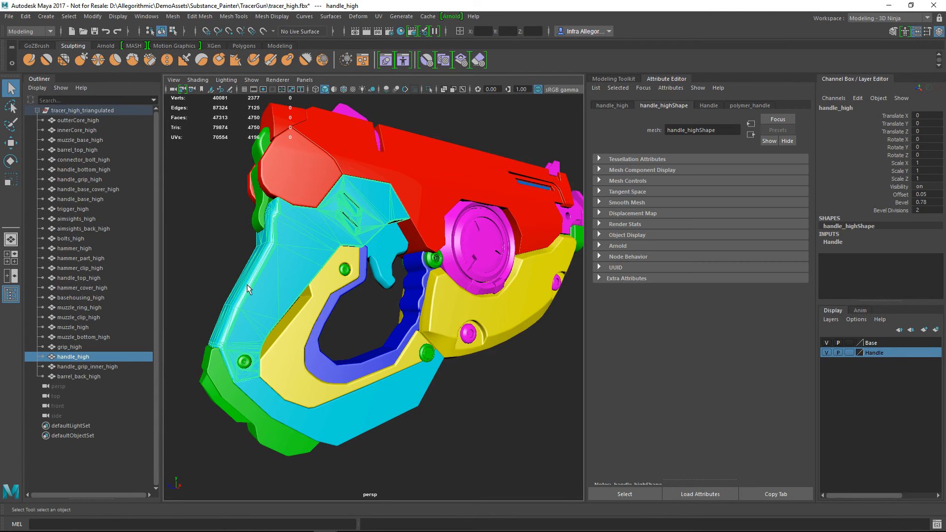
click(8, 17)
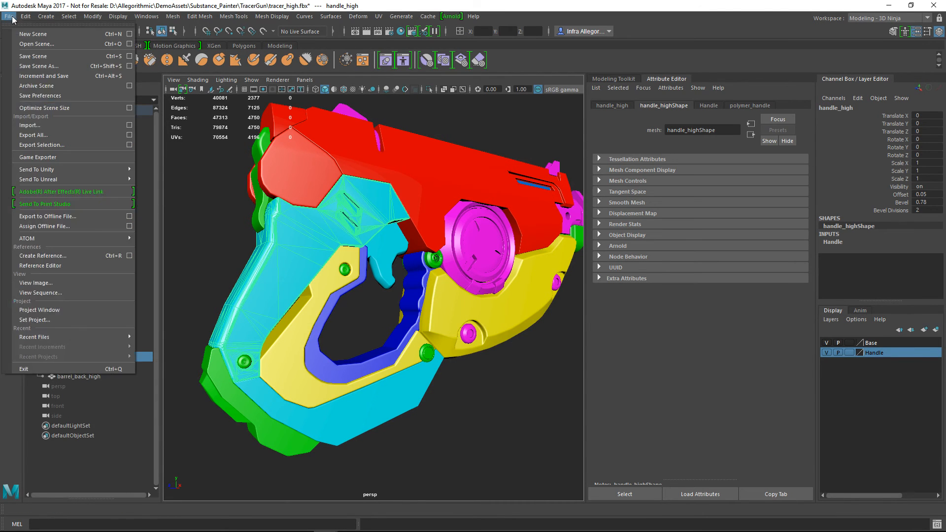
click(42, 145)
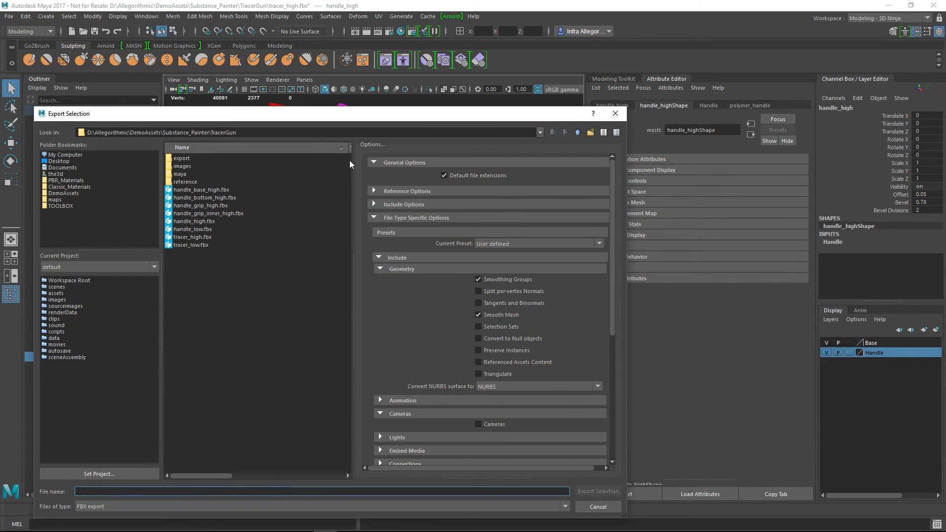
click(598, 506)
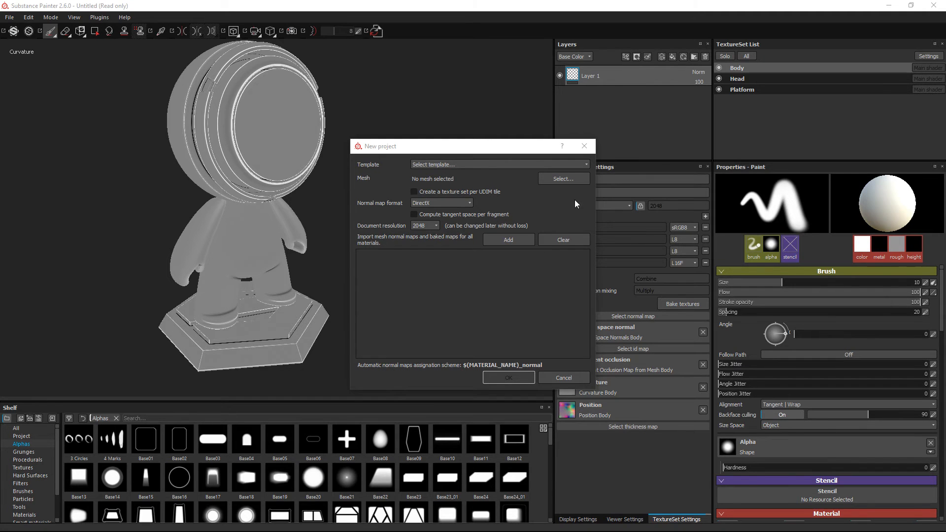
Create the new project with the handle_low mesh from the DemoAssets Substance_Painter TracerGun folder
click(563, 178)
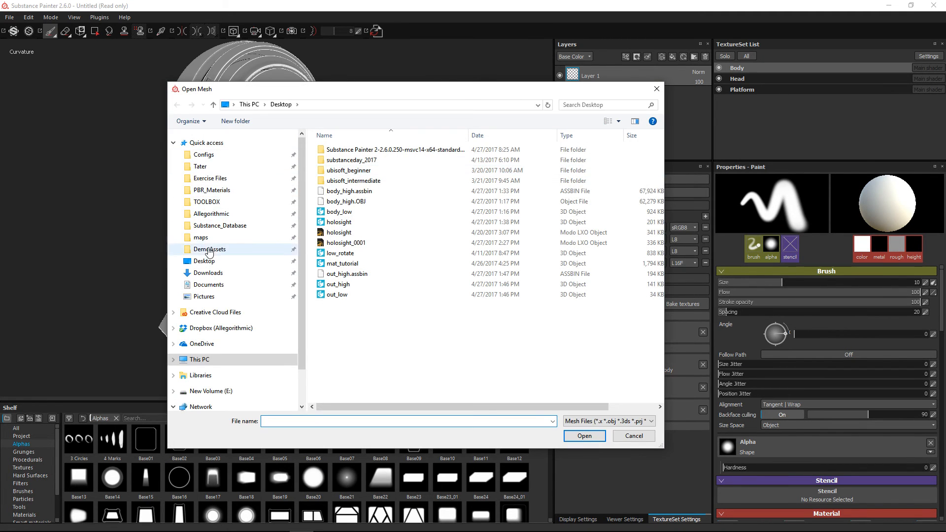
click(208, 250)
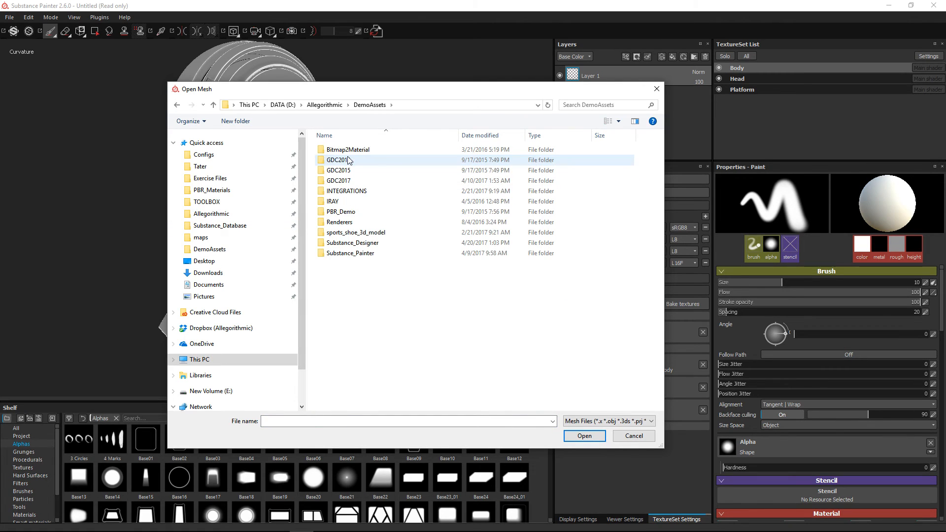
double_click(355, 254)
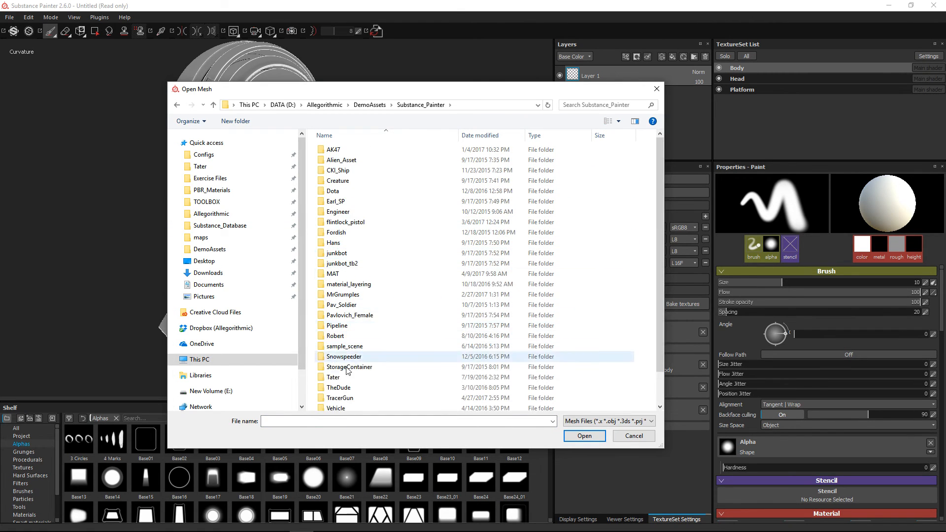
double_click(342, 398)
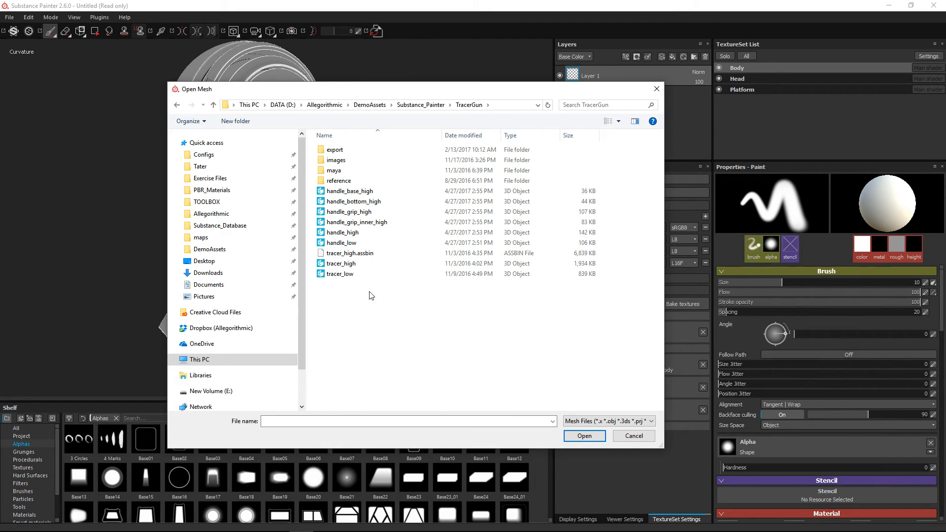
double_click(342, 243)
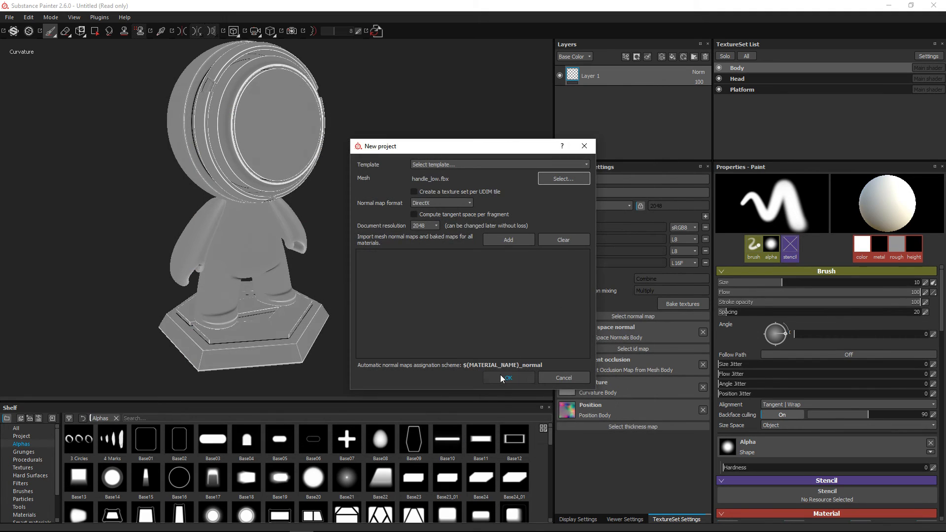
click(504, 377)
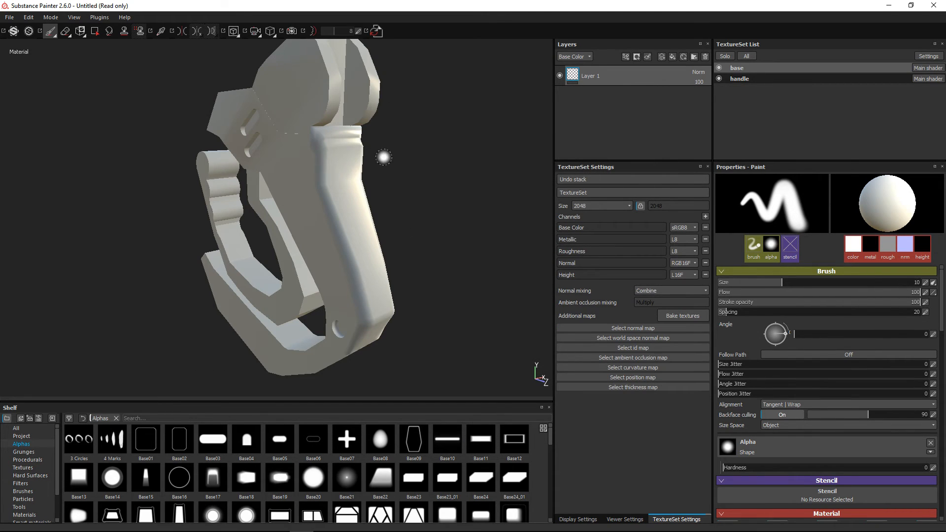
Set up texture baking for the base texture set with only the Normal map enabled and an output size of 2048
mouse_move(226, 162)
alt+mouse_down()
mouse_move(217, 173)
mouse_move(315, 212)
mouse_move(302, 196)
alt+mouse_up()
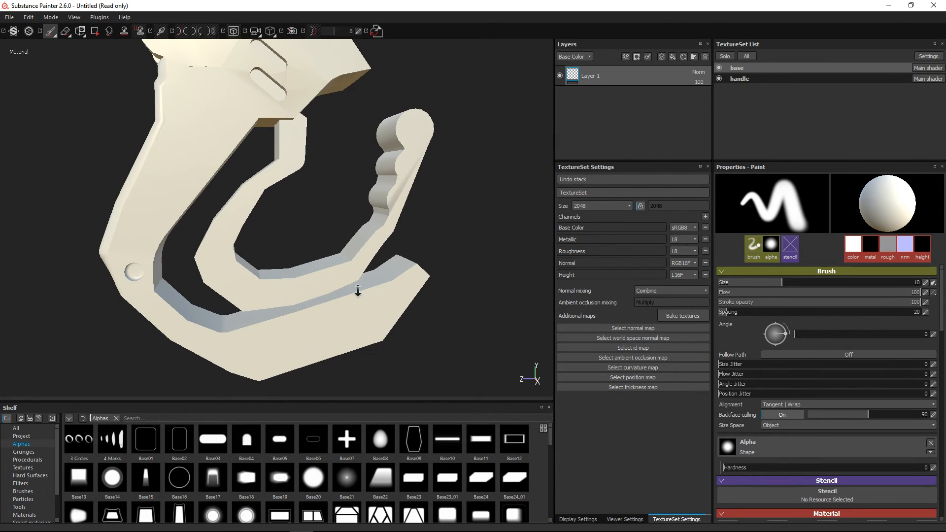
alt+drag(358, 291, 312, 261)
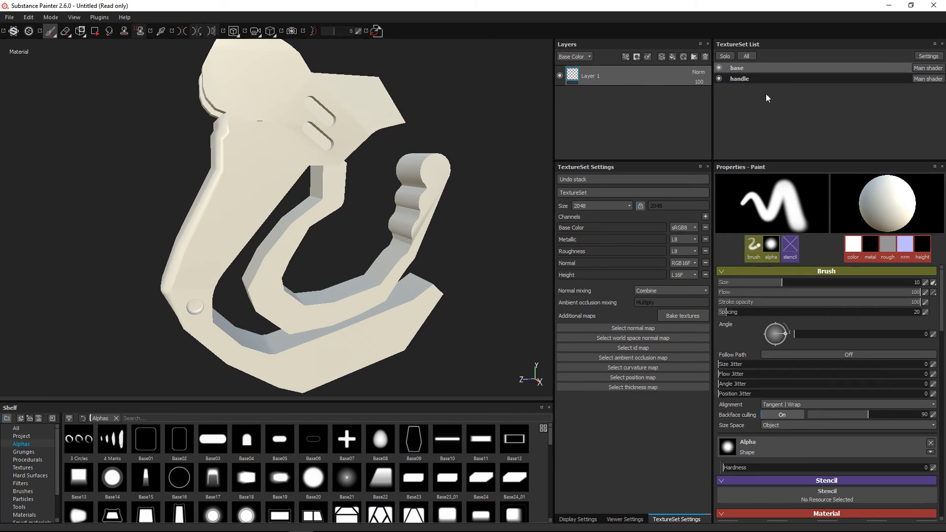
click(697, 309)
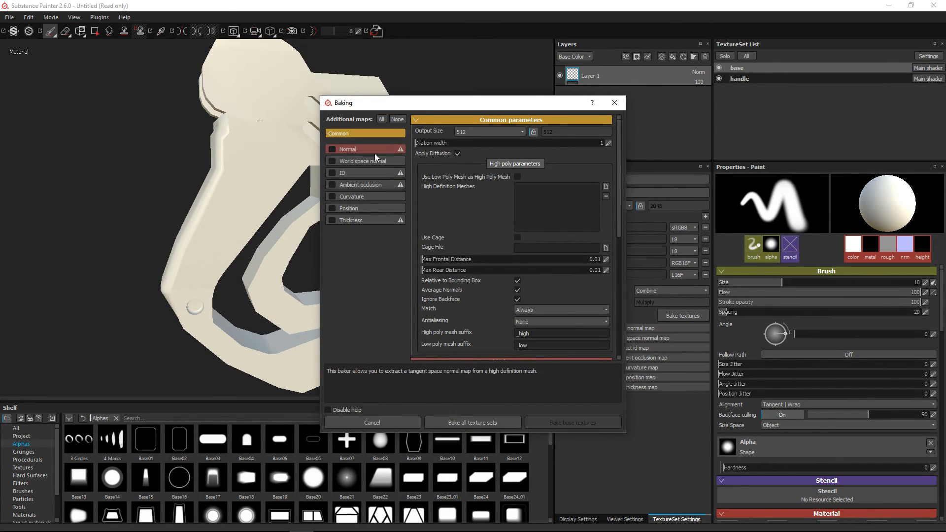
click(340, 149)
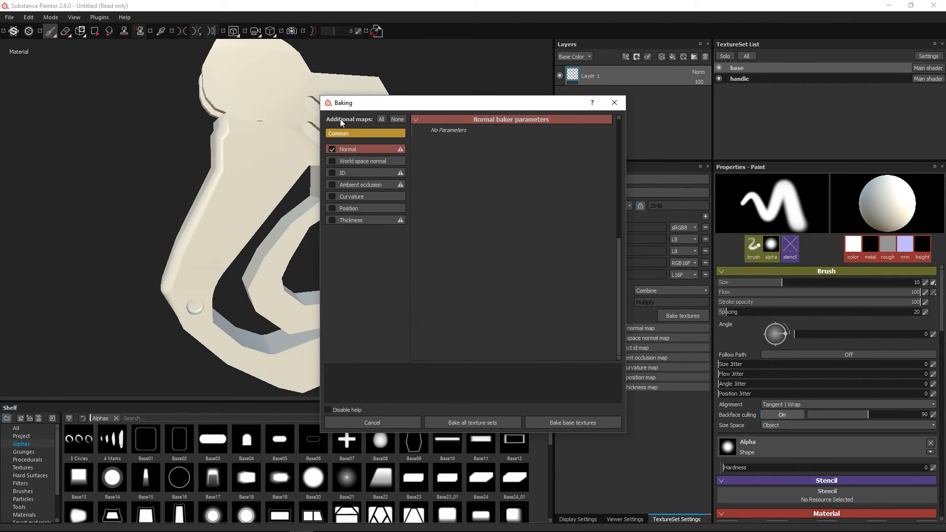
click(342, 133)
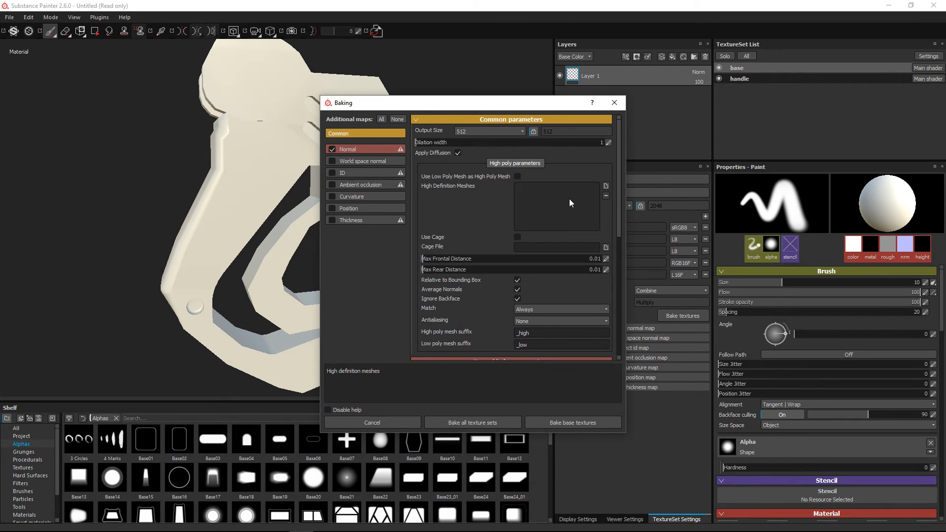
click(474, 131)
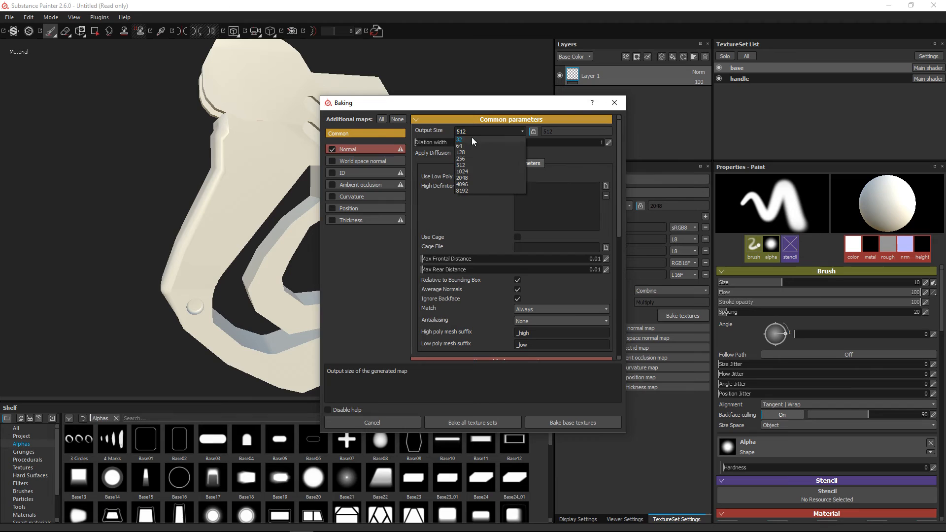
click(465, 177)
Add handle_base_high and handle_bottom_high from the TracerGun folder as high definition meshes for the bake
click(606, 187)
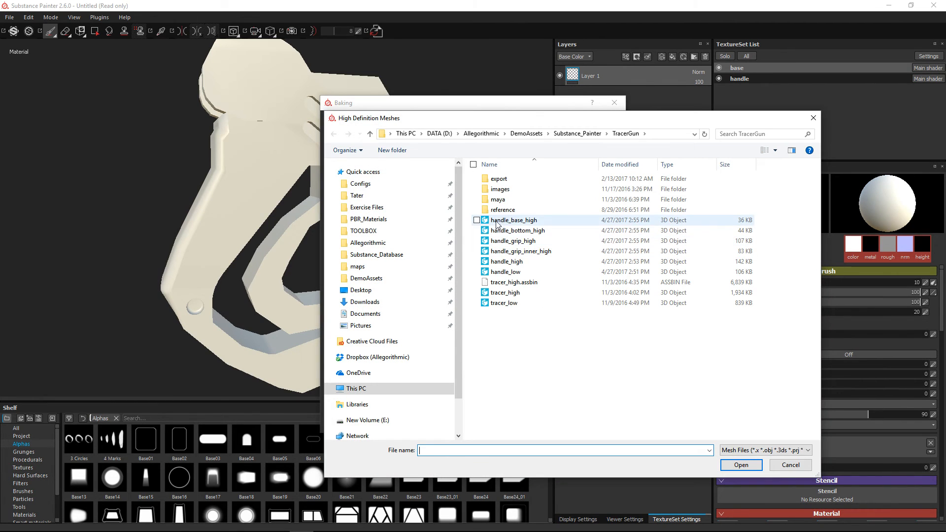
double_click(521, 222)
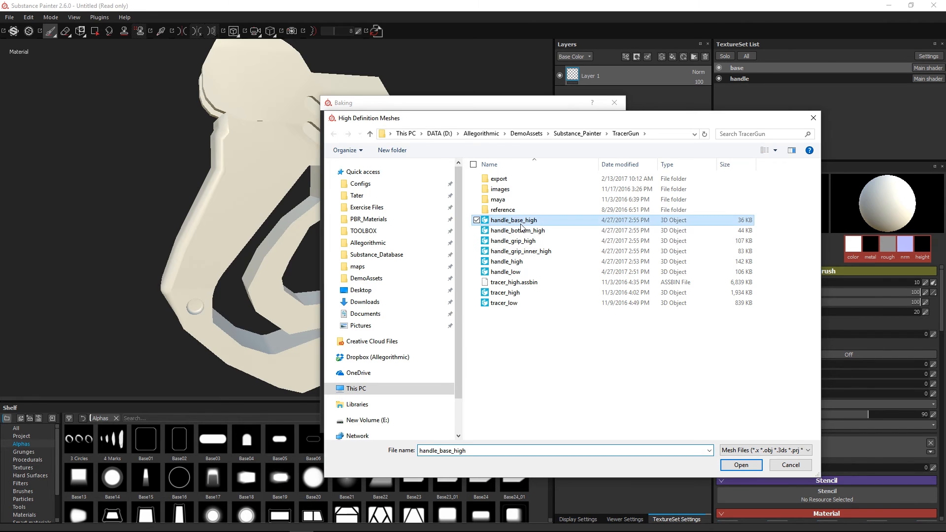
click(605, 188)
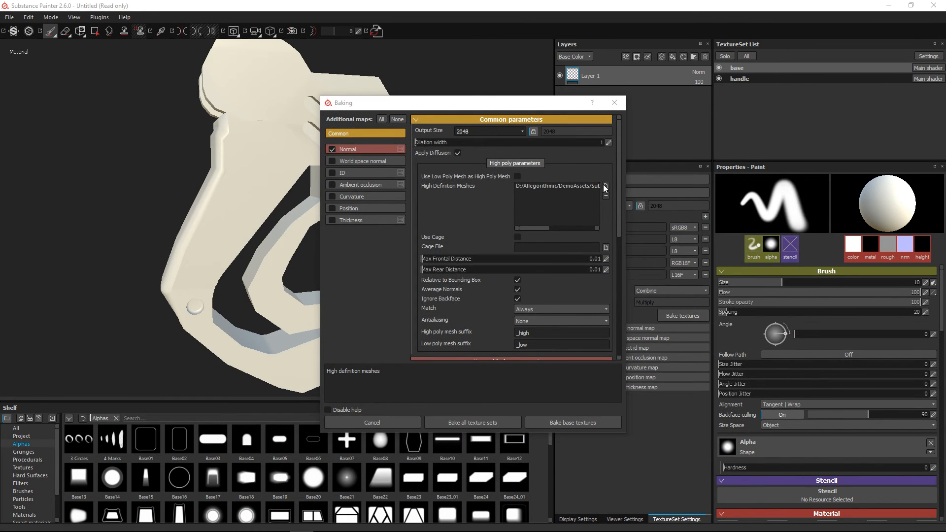
click(521, 232)
double_click(521, 232)
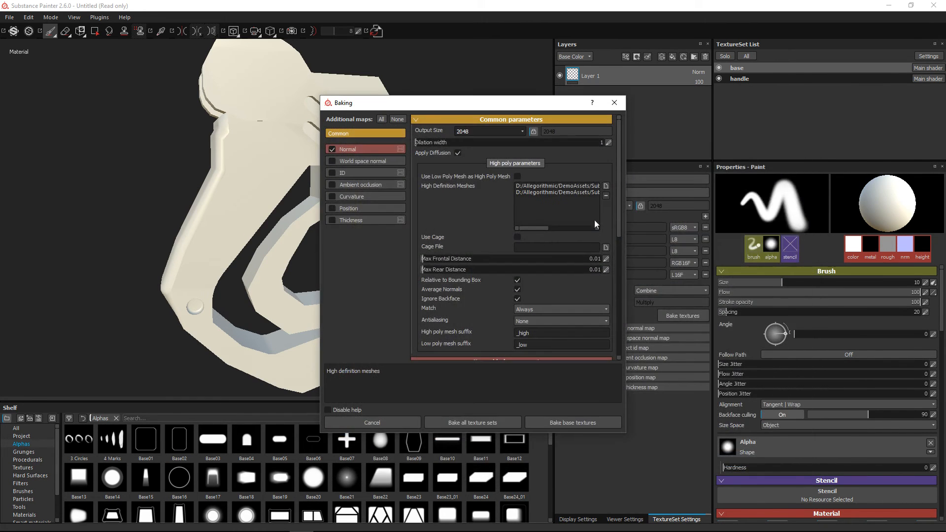
Add handle_grip_high, handle_grip_inner_high and handle_low to the bake's high definition meshes
click(605, 188)
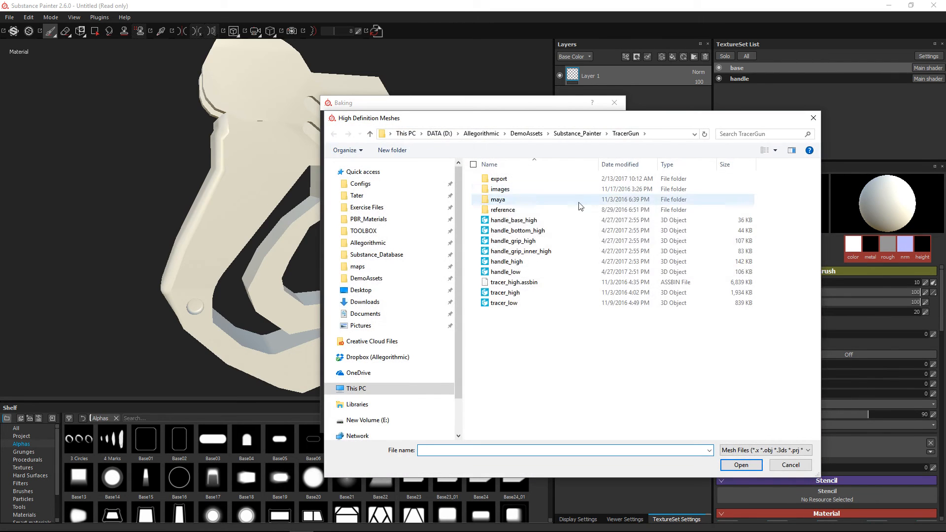
double_click(516, 245)
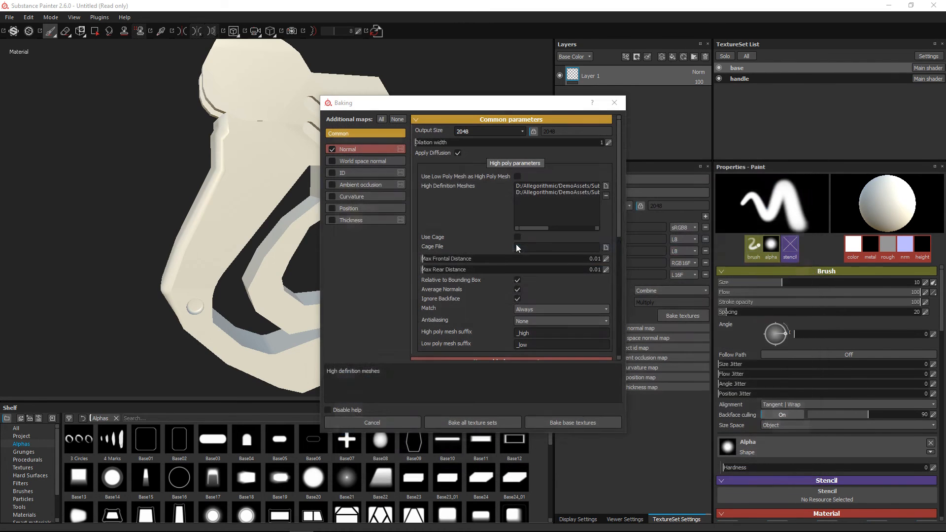
click(607, 186)
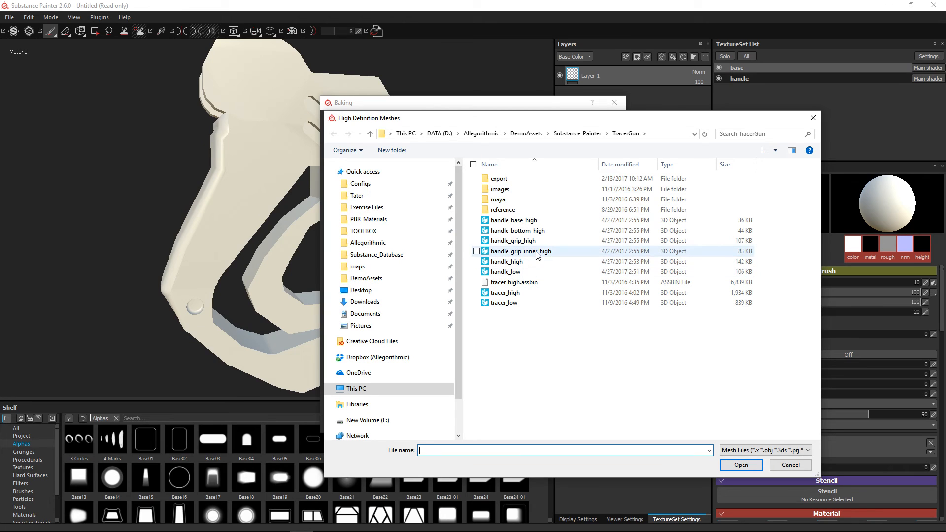
double_click(536, 251)
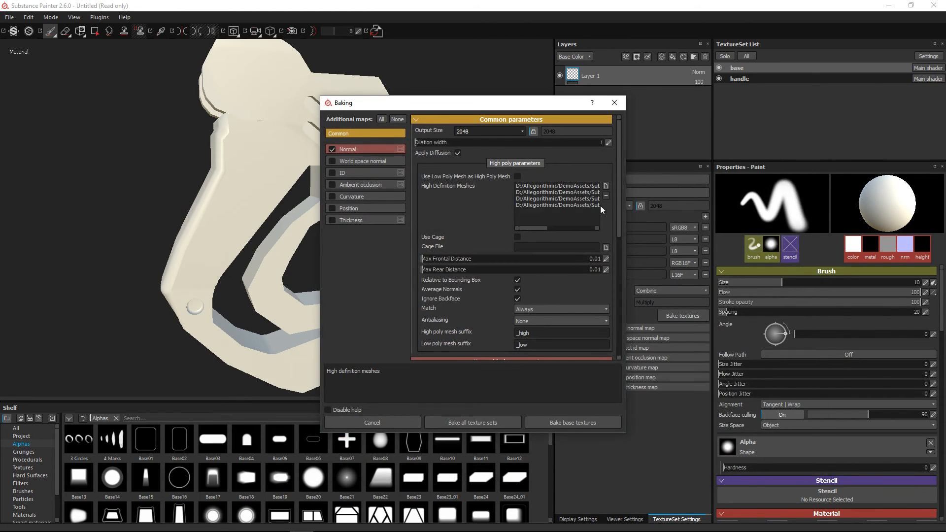
click(607, 185)
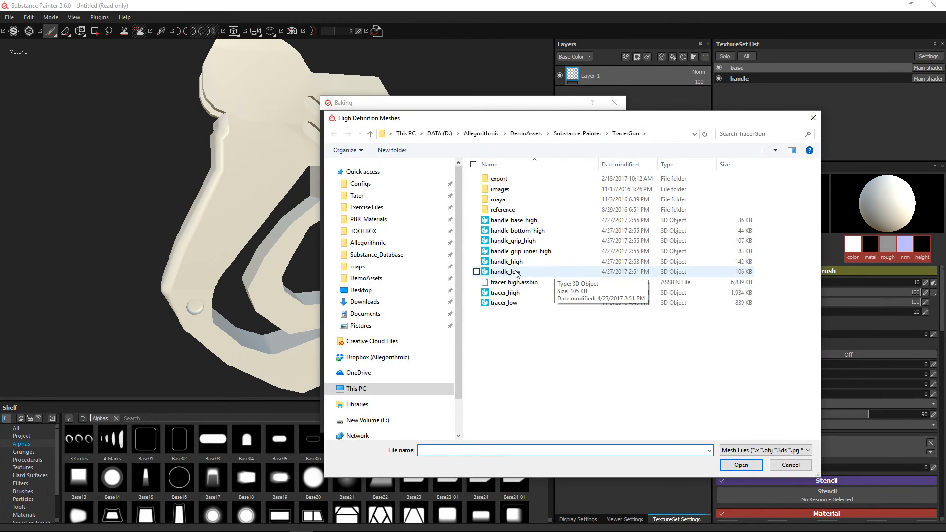
double_click(522, 270)
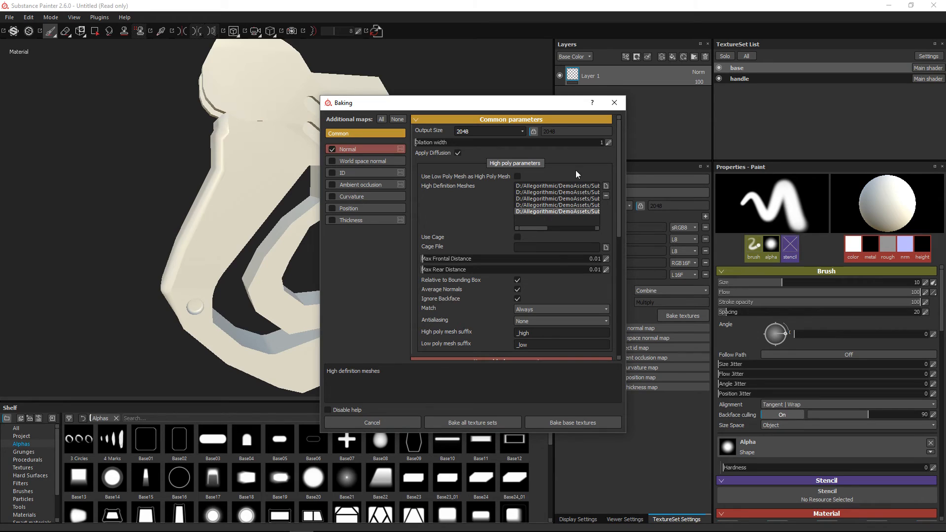
Set mesh matching to By Mesh Name, check the high definition file names, and bake all texture sets
click(542, 311)
click(539, 324)
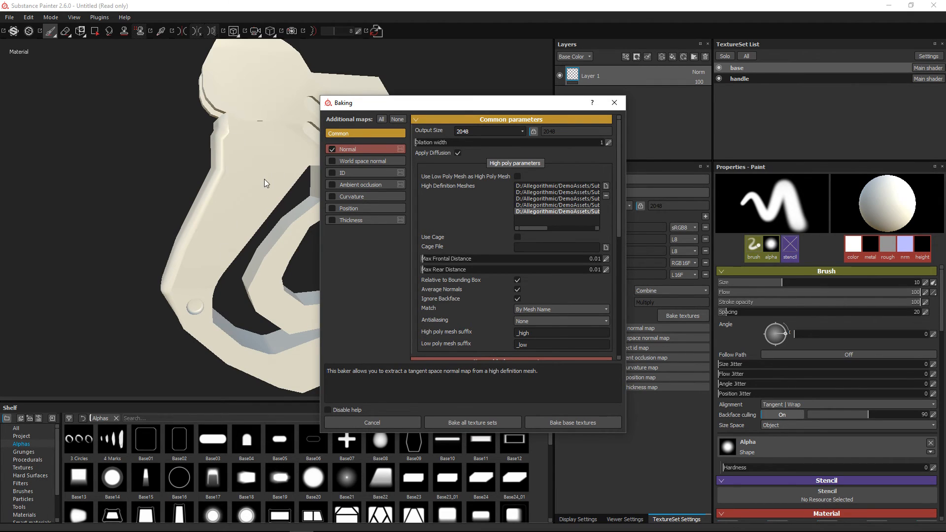
drag(538, 229, 591, 233)
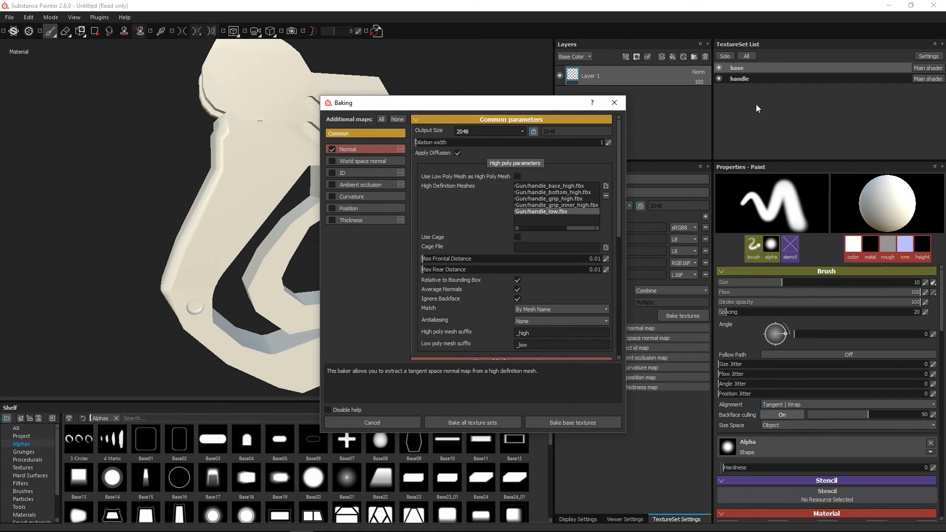
click(473, 423)
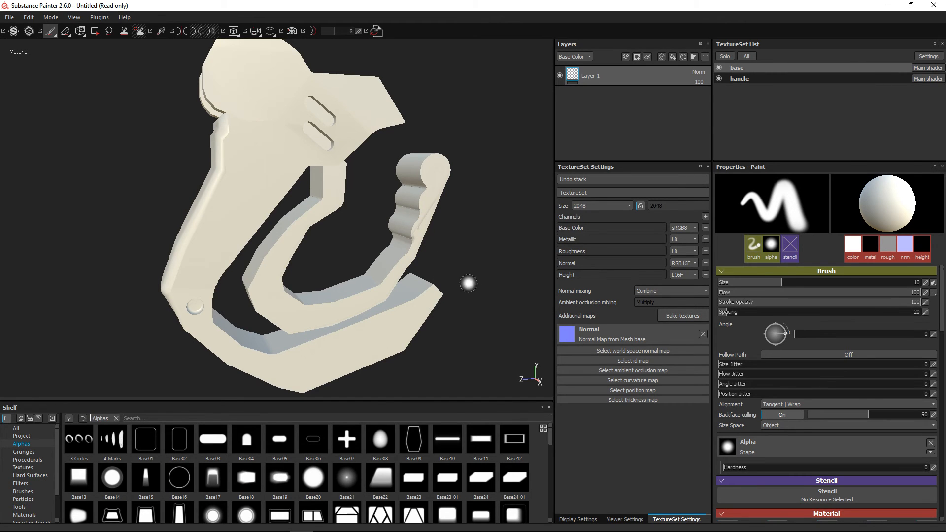
Display the baked Normal additional map on the handle model in the viewport
alt+drag(488, 272, 441, 265)
scroll(441, 271, up, 3)
alt+middle_drag(442, 265, 400, 250)
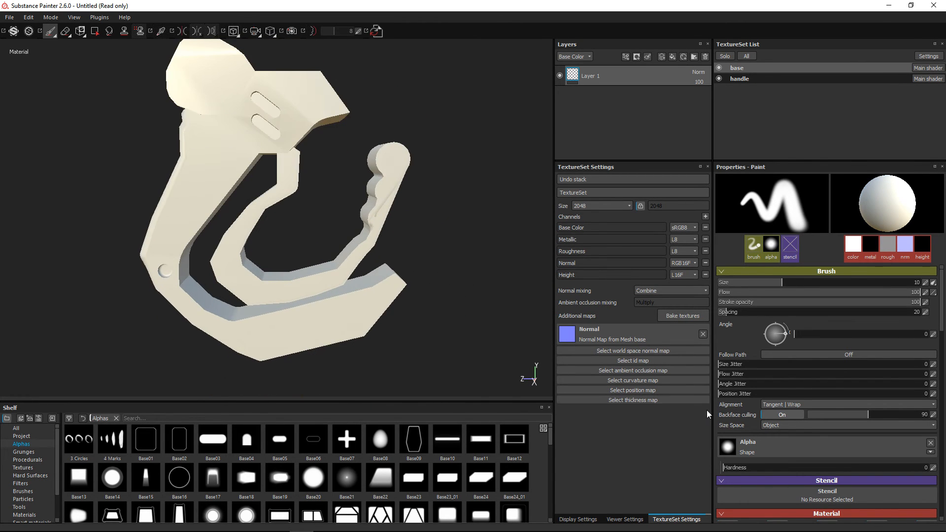
click(630, 520)
click(577, 519)
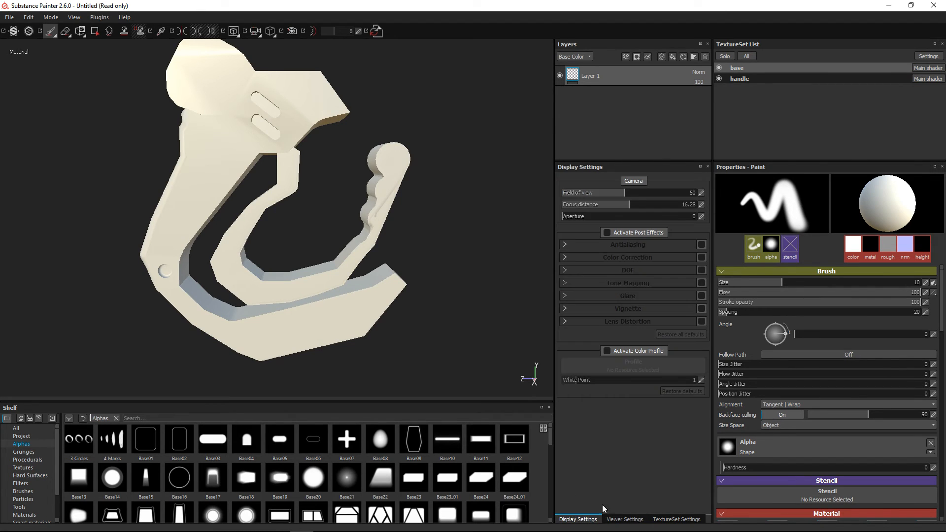
click(676, 520)
click(579, 520)
click(619, 521)
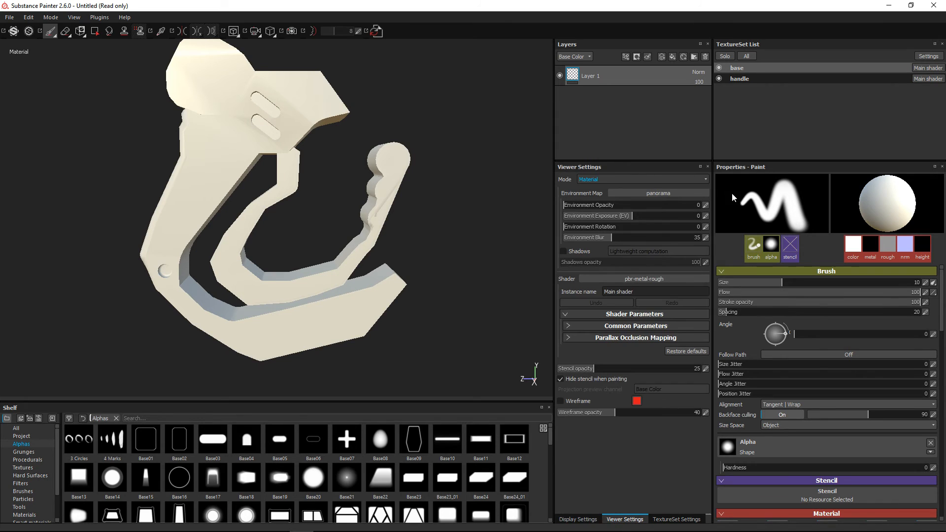
click(605, 178)
click(597, 193)
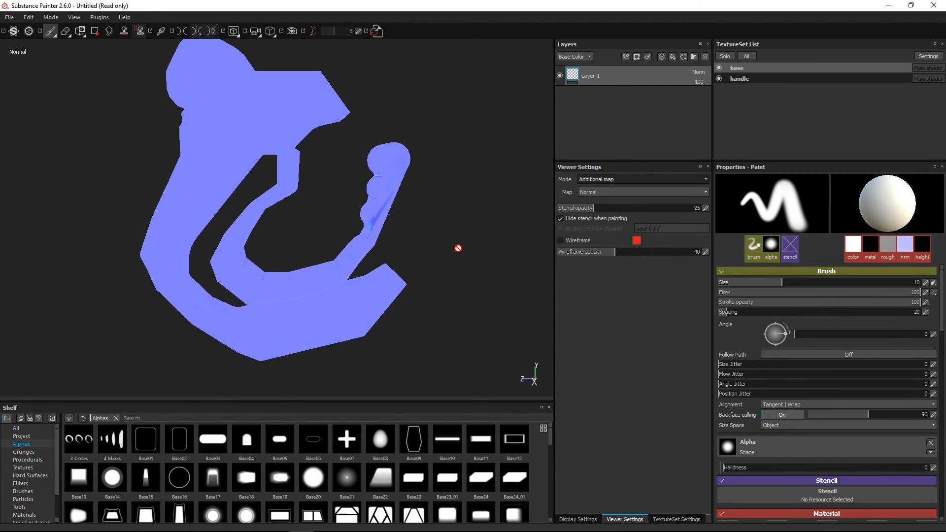
Examine the baked normal map across the handle, the grip and the curved inner edges
alt+drag(456, 247, 308, 350)
scroll(327, 300, up, 3)
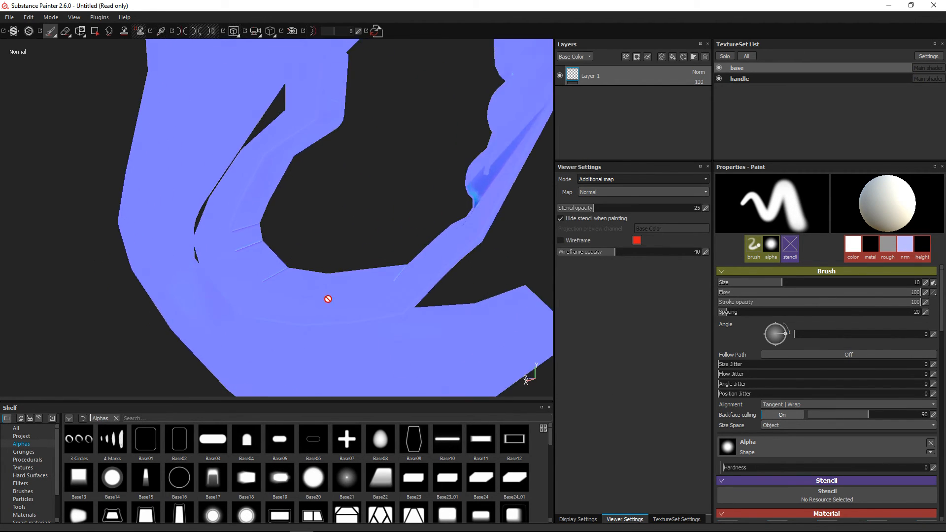
alt+drag(327, 300, 362, 220)
scroll(492, 281, down, 3)
scroll(377, 210, down, 1)
alt+middle_drag(323, 208, 344, 217)
alt+drag(344, 217, 299, 239)
alt+drag(287, 75, 386, 289)
scroll(423, 319, up, 3)
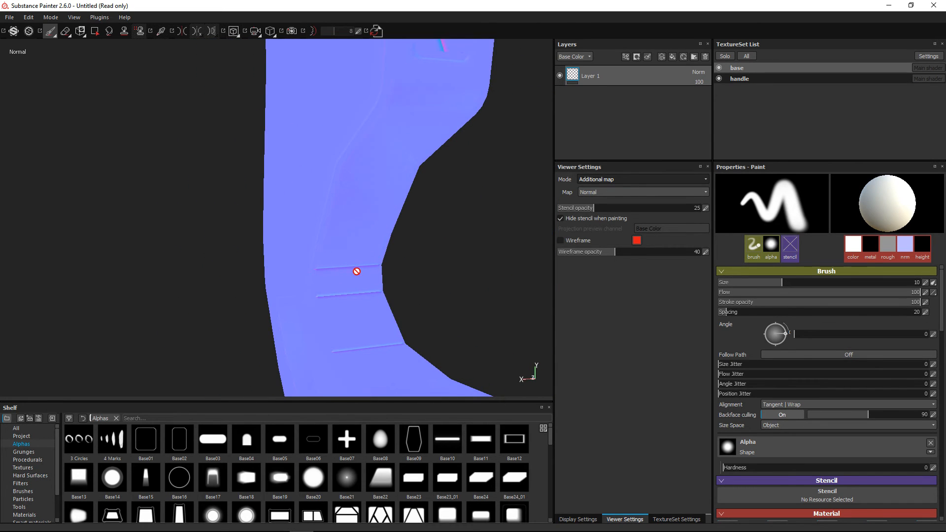
alt+drag(467, 332, 547, 301)
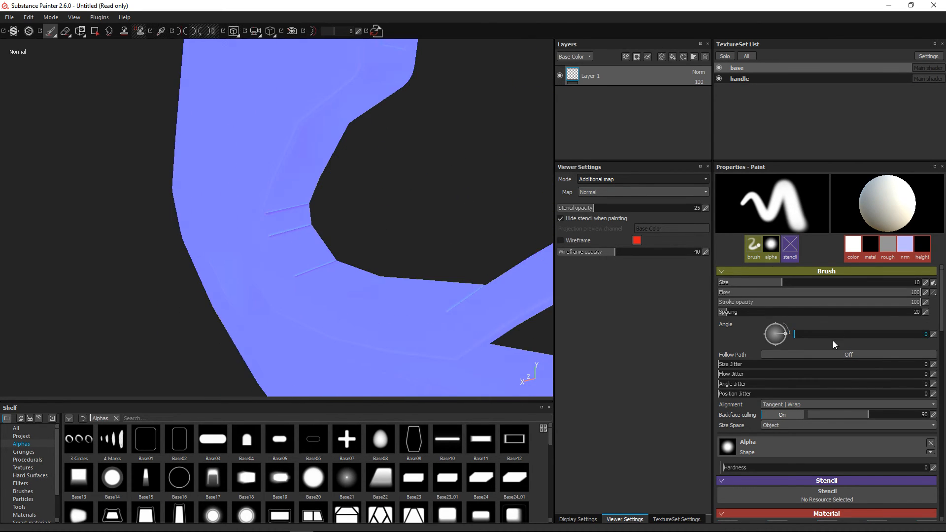
Reopen the texture baking settings in a larger window and review the full high definition mesh file names
click(685, 519)
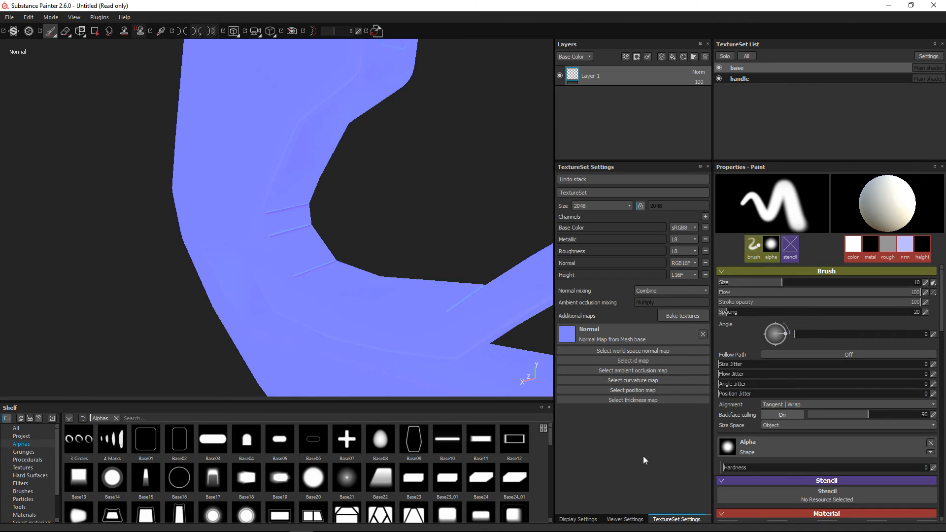
click(675, 316)
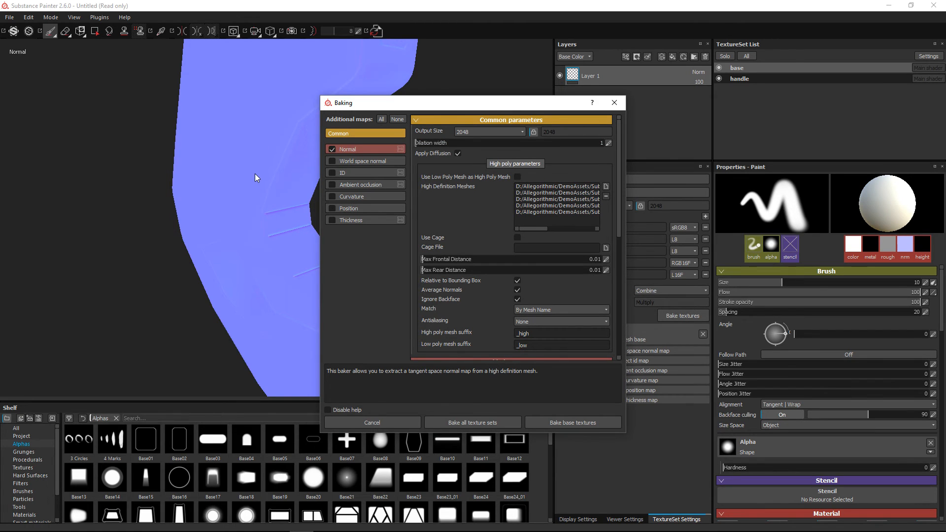
drag(420, 105, 283, 77)
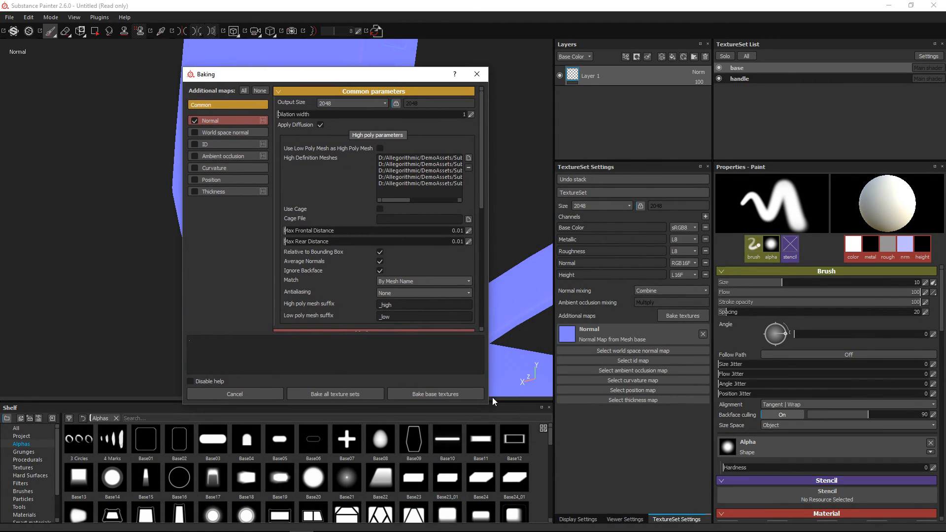
drag(487, 405, 591, 439)
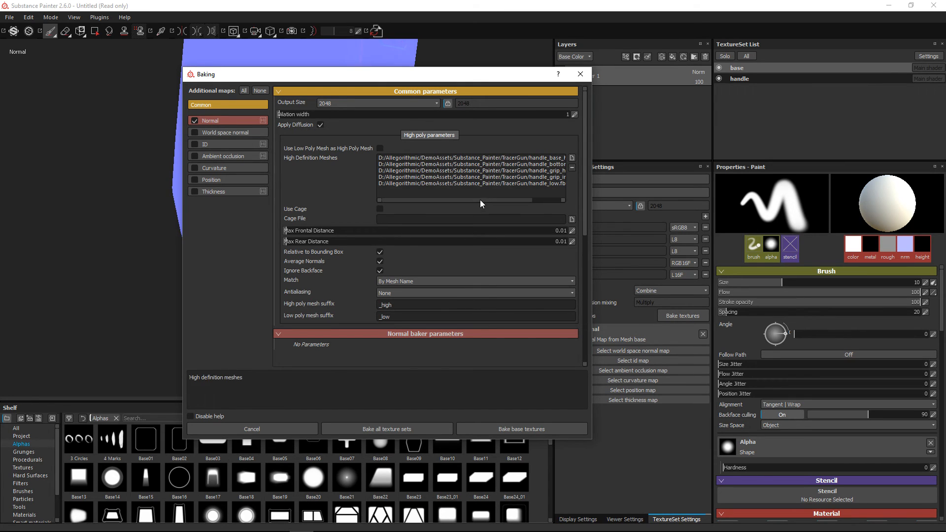
drag(479, 199, 531, 211)
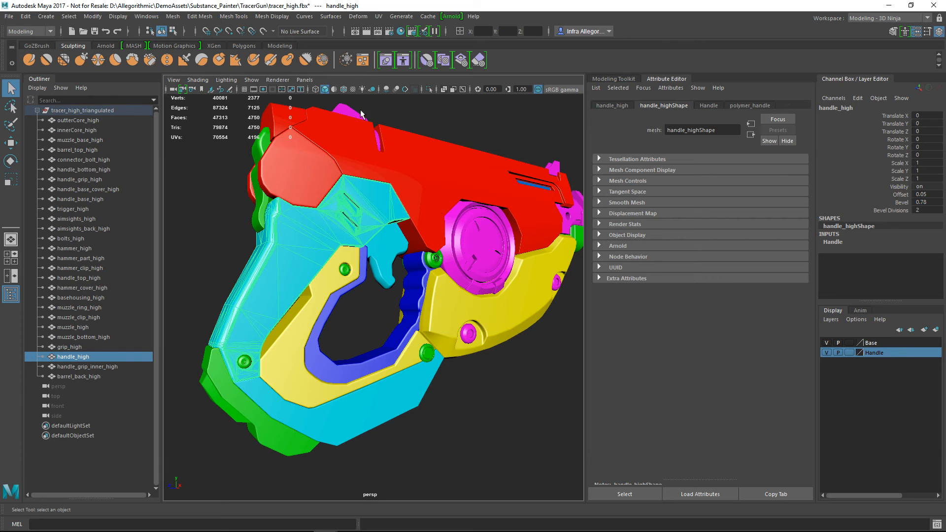
Switch to Maya and review the separately named high-poly parts, including the cores, bolts, handle top and hammer part
click(94, 121)
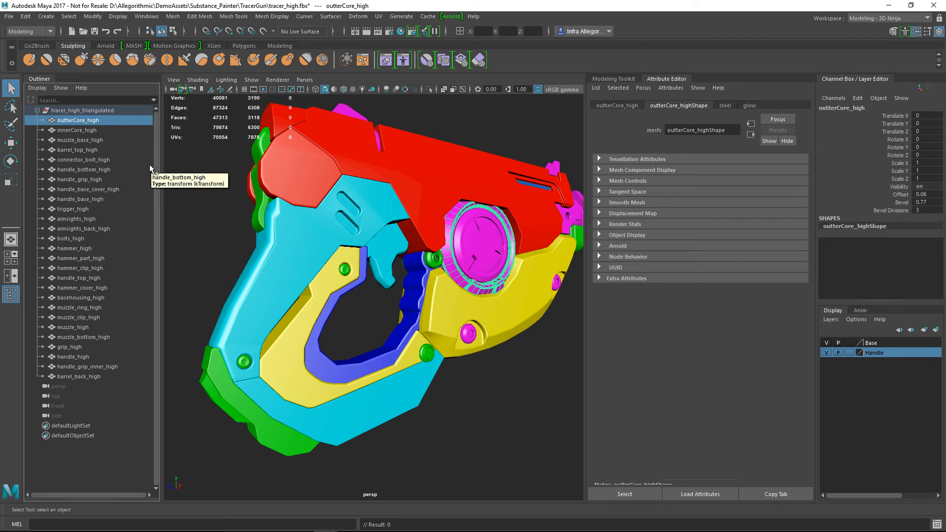
click(96, 110)
drag(96, 120, 96, 127)
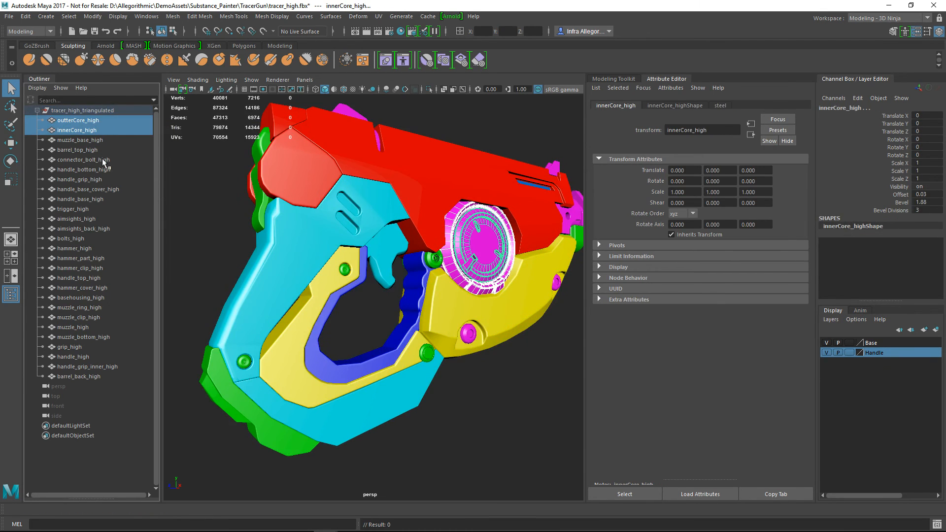
click(105, 199)
click(92, 239)
click(91, 279)
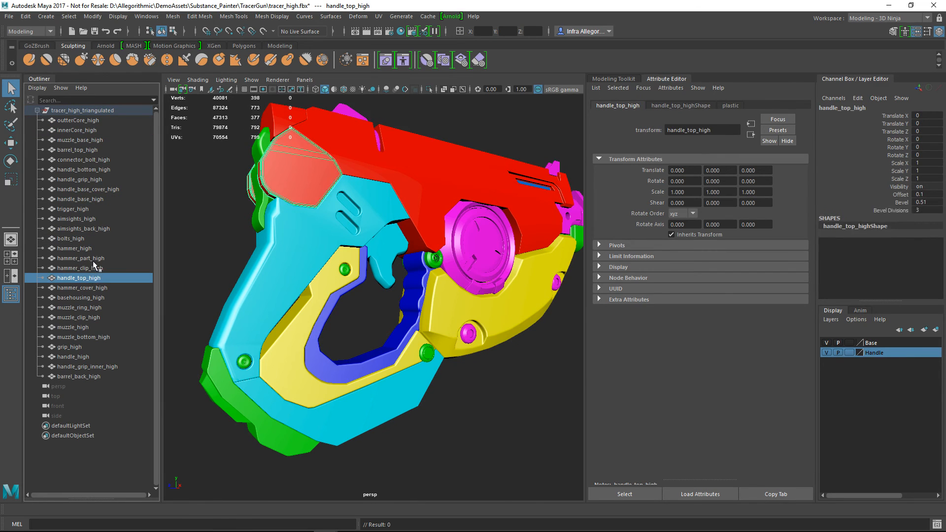
click(93, 260)
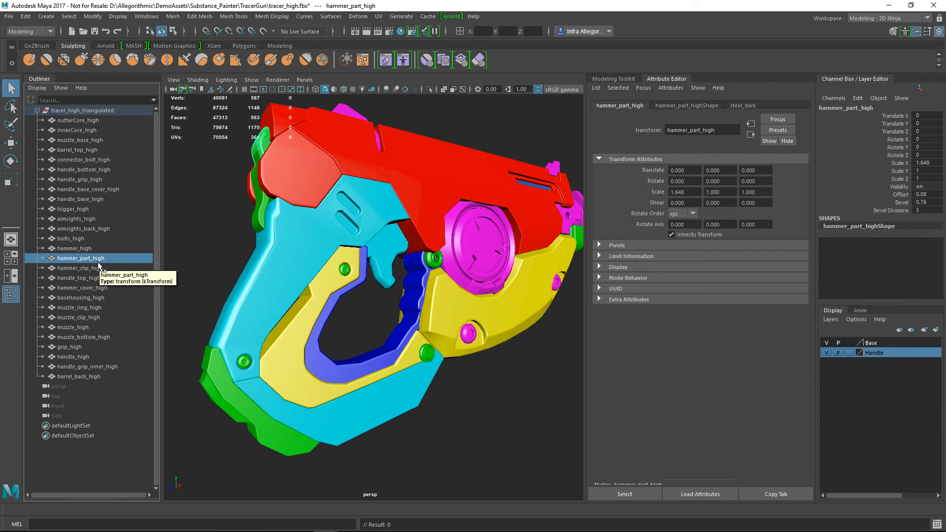
Select handle_high, handle_grip_high and handle_grip_inner_high in turn, and compare them with Substance Painter's high definition mesh list
click(301, 249)
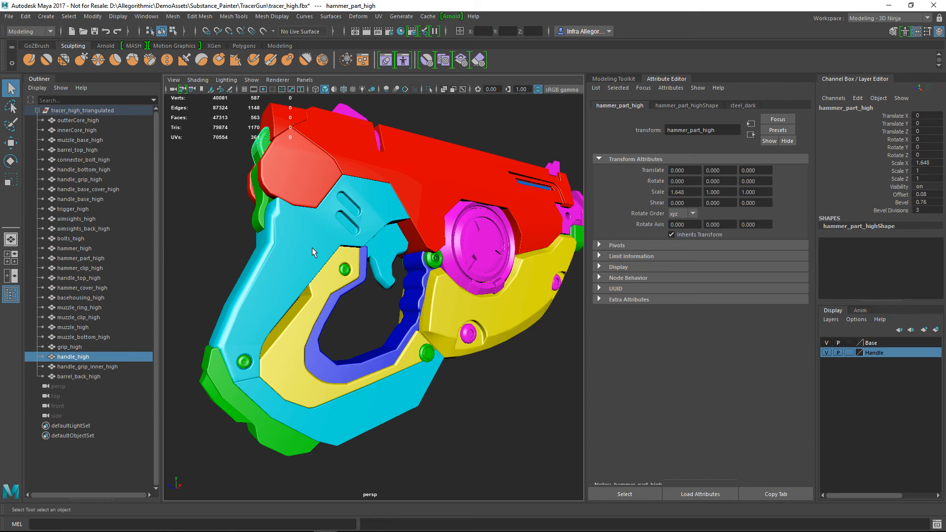
click(305, 307)
shift+click(318, 360)
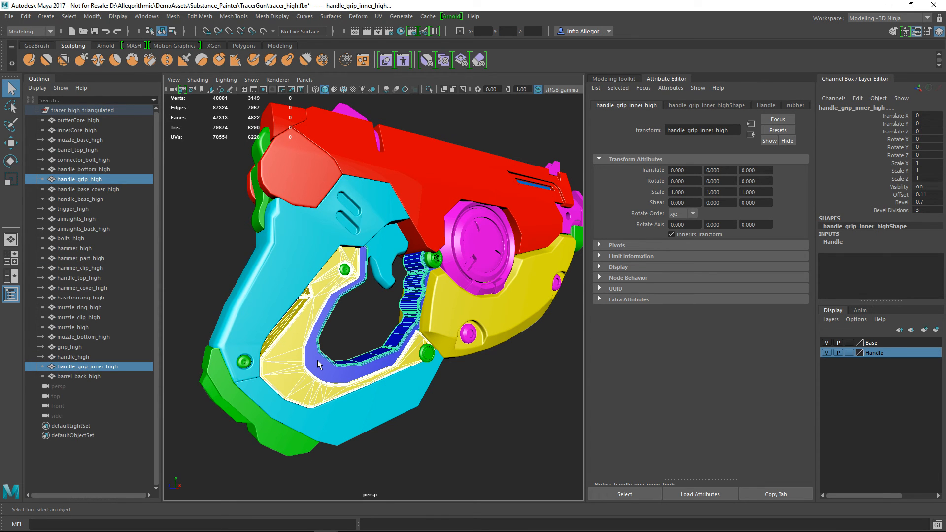
key(alt+Tab)
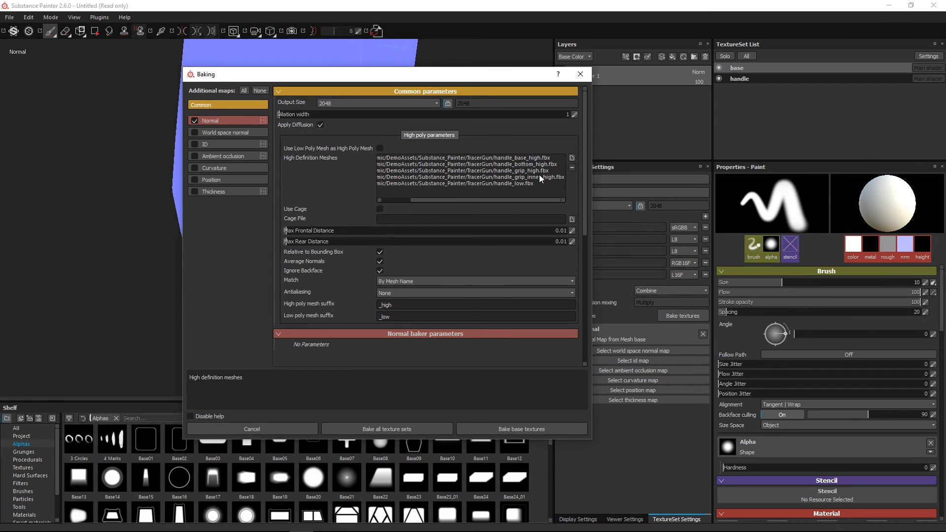
Return to Maya and delete the handle_grip_high part to expose the inner grip
key(alt+Tab)
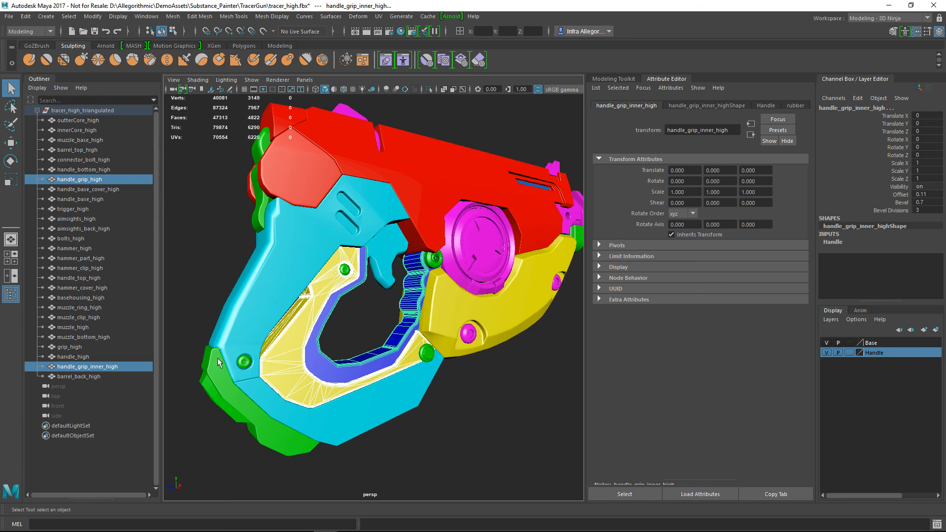
key(Delete)
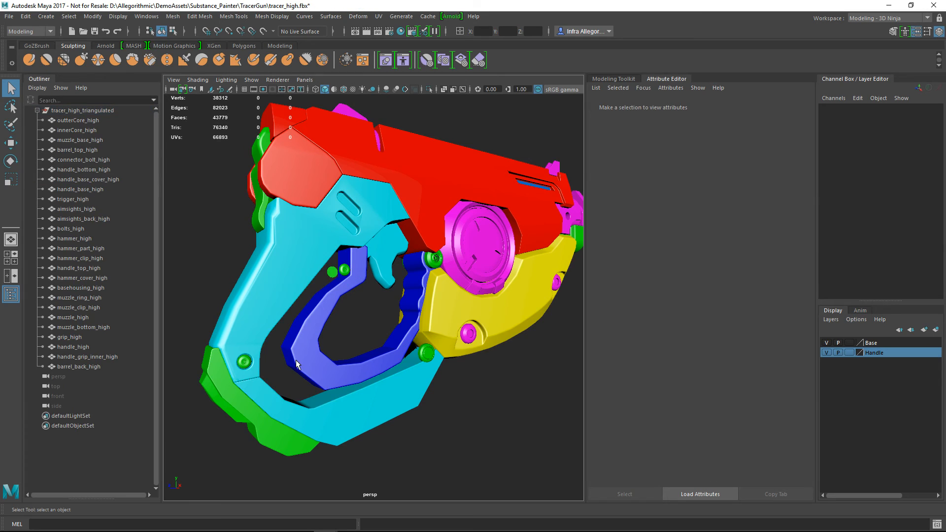
scroll(335, 357, up, 2)
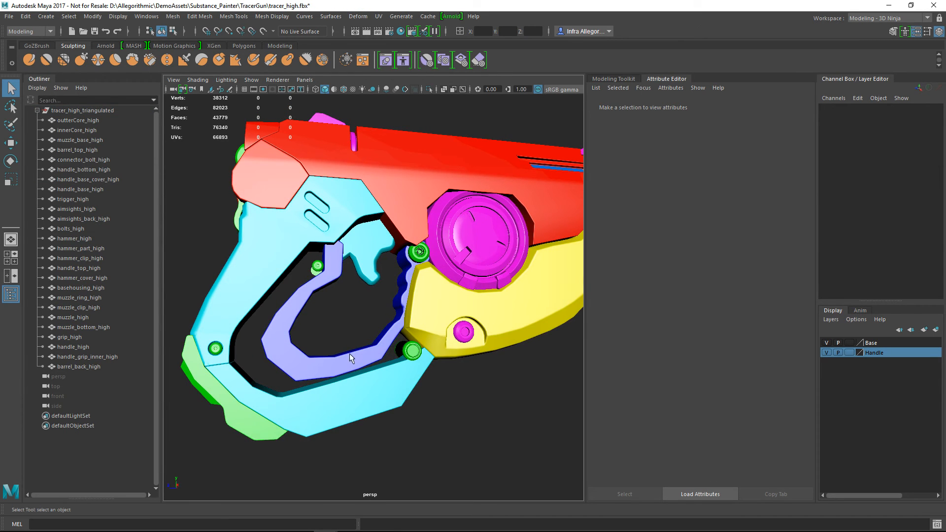
Inspect the handle parts around the exposed inner grip in Maya, and compare them with Substance Painter's high definition mesh list
alt+drag(295, 410, 302, 410)
click(272, 416)
key(ctrl+z)
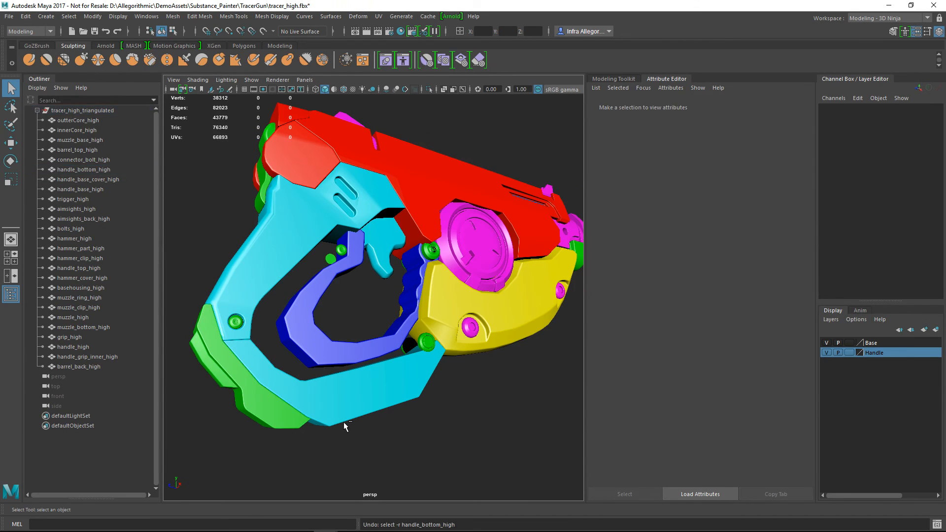
click(343, 421)
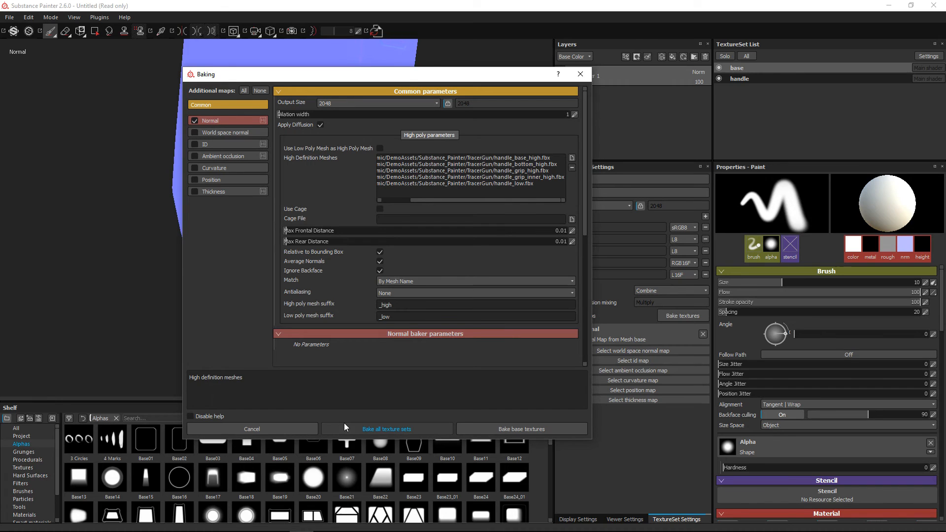
drag(447, 200, 416, 203)
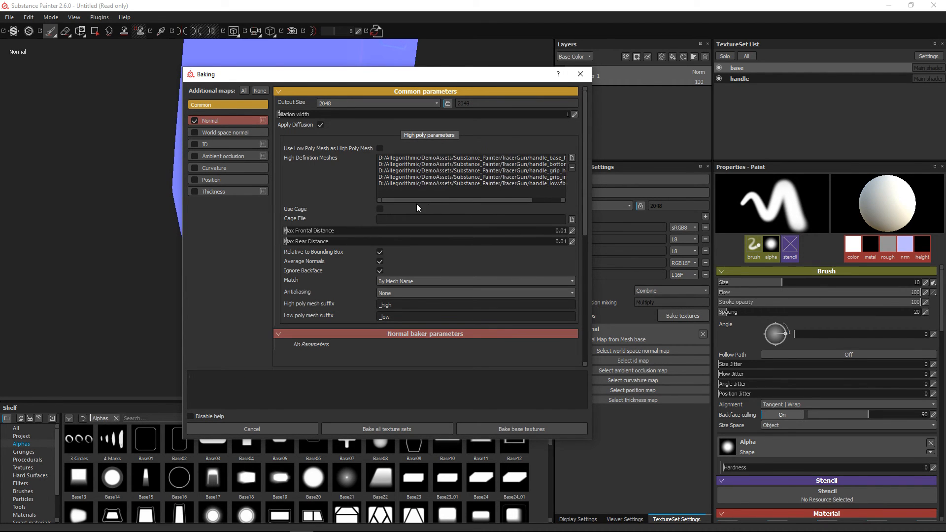
drag(518, 200, 551, 199)
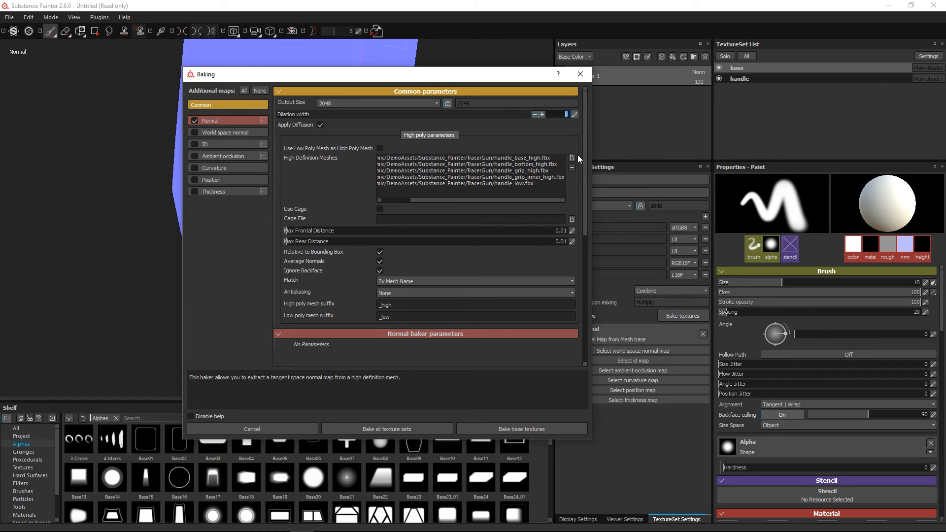
text(25)
key(Return)
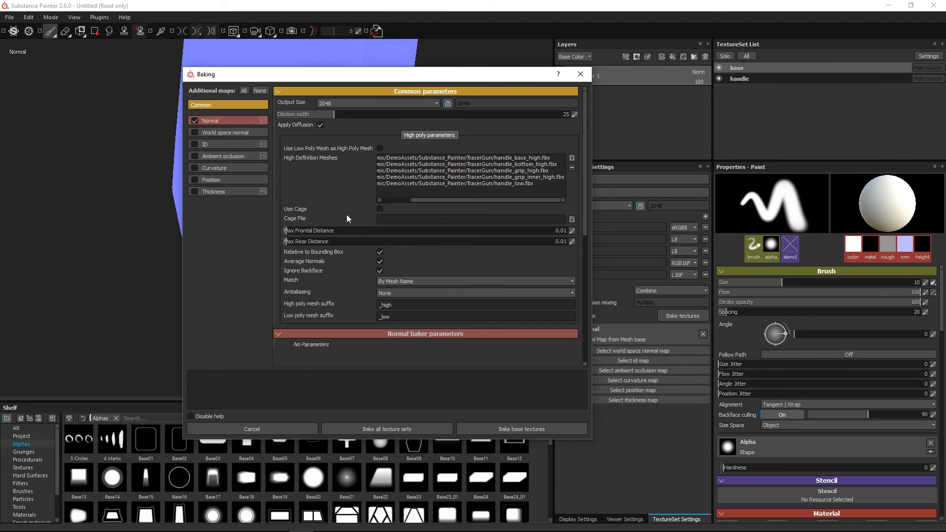
click(264, 430)
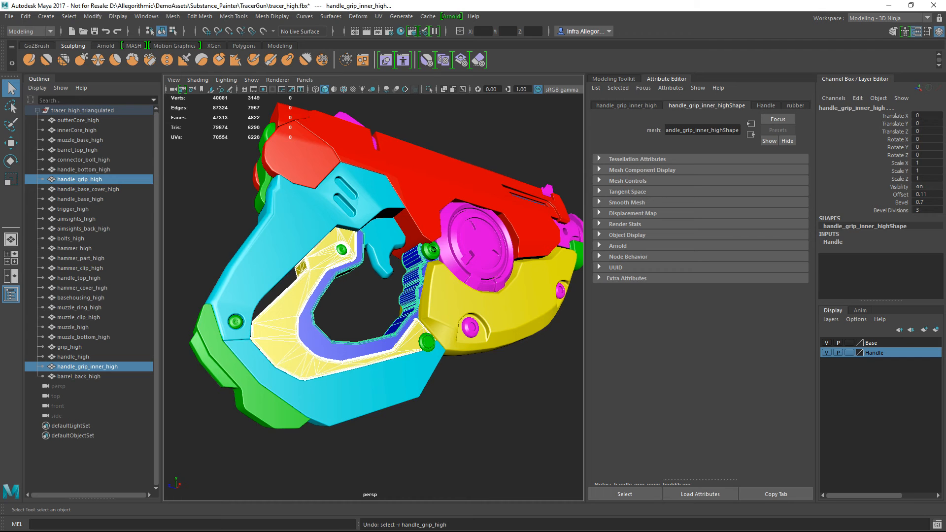
Switch to Maya and open the recent scene tracer_low.fbx without saving the changes to tracer_high.fbx
alt+drag(304, 220, 307, 250)
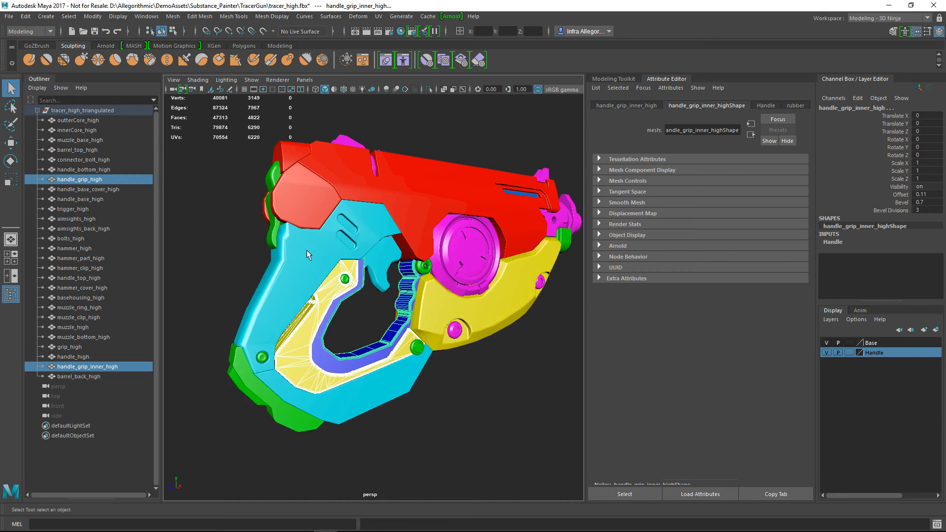
click(317, 258)
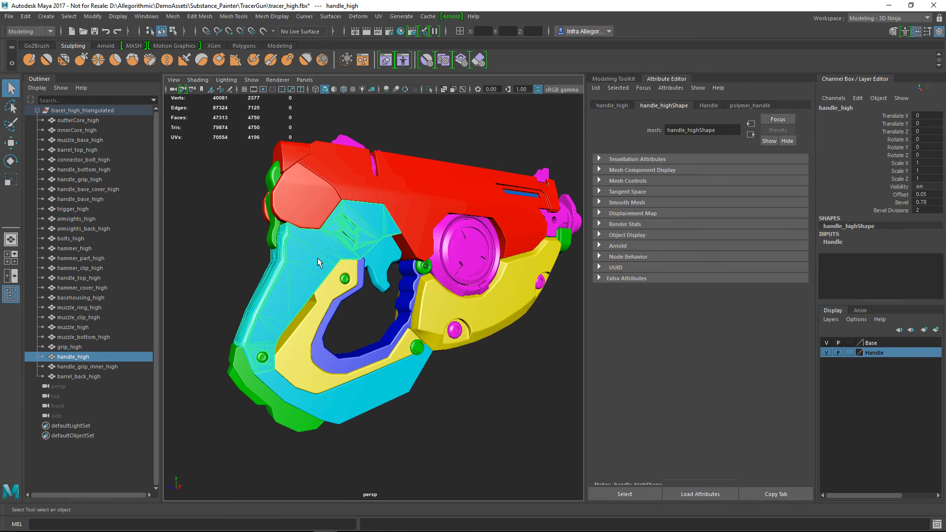
click(9, 16)
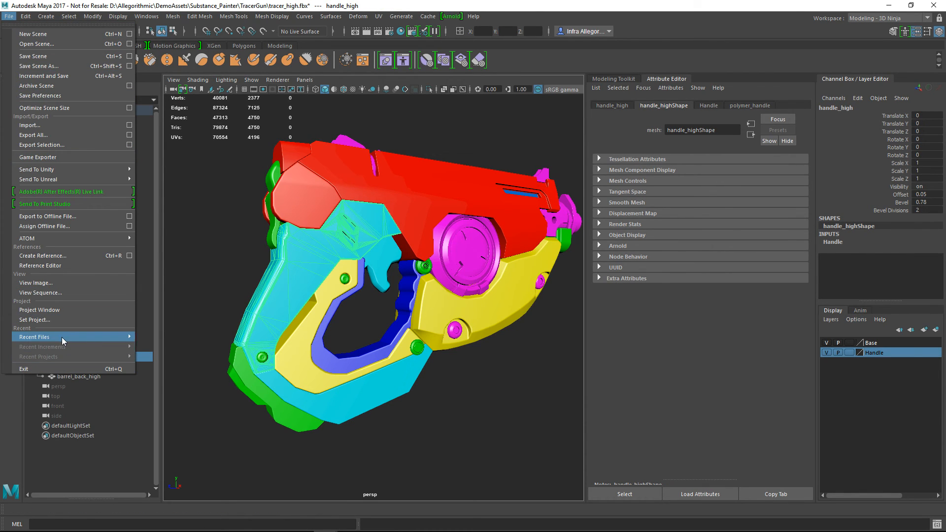
mouse_move(93, 336)
click(201, 339)
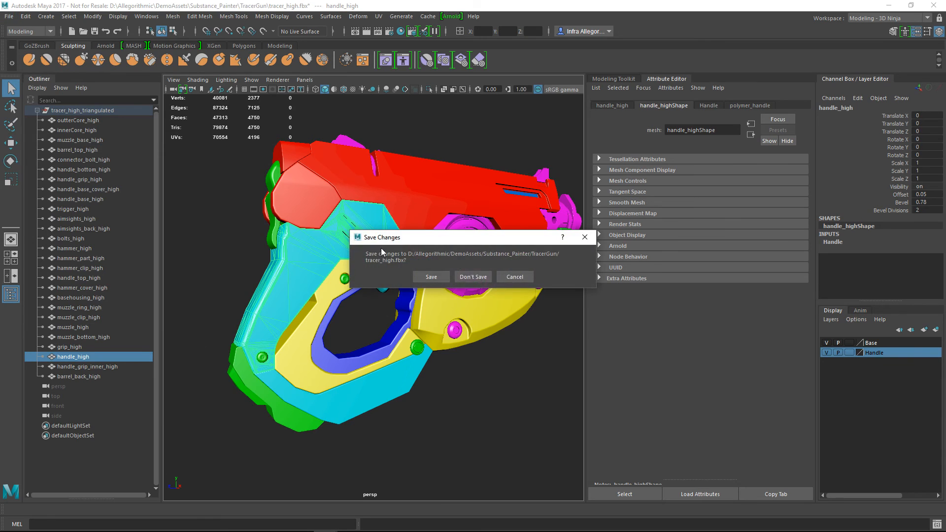
click(473, 277)
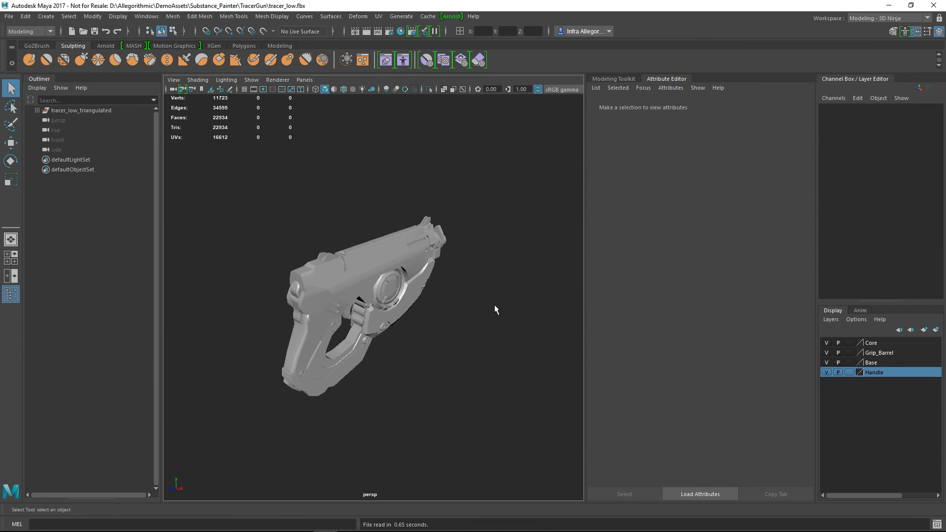
Inspect handle_base_low on the low-poly gun and display the wireframe over the shaded model around the grip
alt+right_drag(355, 239, 354, 330)
alt+drag(354, 330, 353, 309)
alt+middle_drag(347, 357, 397, 310)
alt+right_drag(397, 310, 398, 375)
click(398, 388)
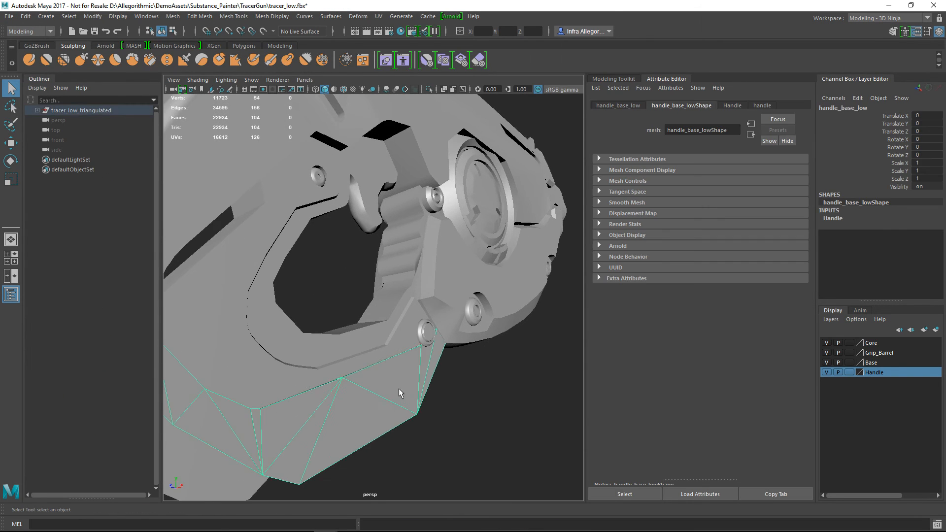
mouse_move(428, 320)
alt+mouse_down()
mouse_move(431, 288)
mouse_move(444, 301)
mouse_move(450, 365)
mouse_move(394, 344)
mouse_move(421, 321)
mouse_move(439, 348)
mouse_move(445, 246)
alt+mouse_up()
click(343, 89)
click(450, 307)
click(446, 196)
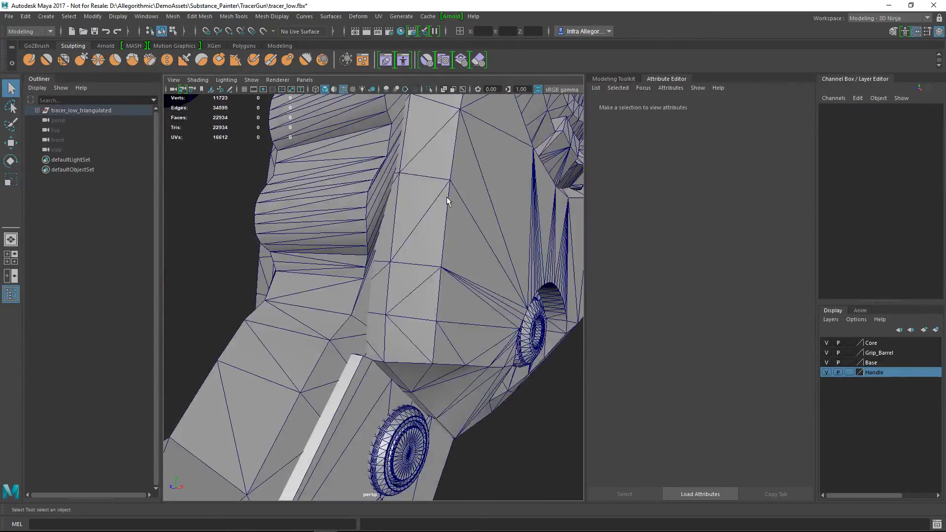
Select three edges running down the beveled corner of grip_low
right_drag(482, 174, 481, 148)
click(456, 189)
shift+click(451, 238)
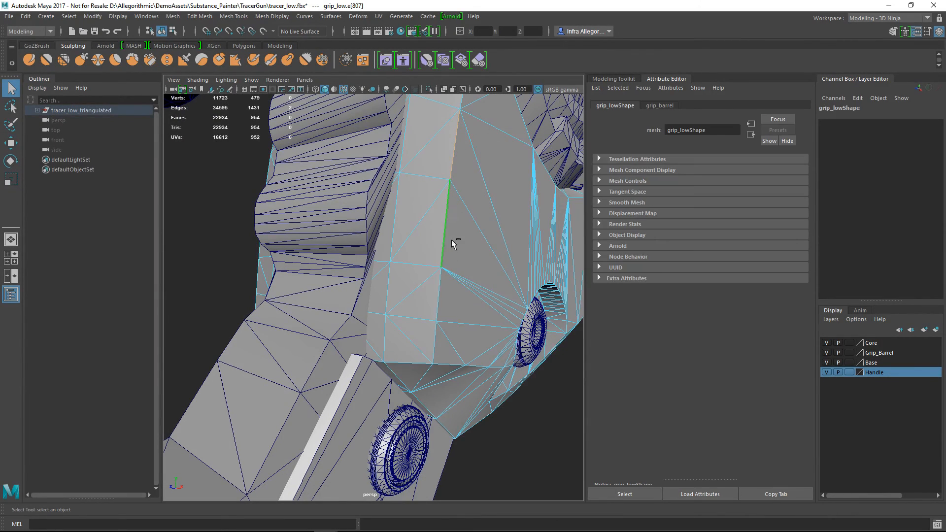
alt+drag(453, 297, 410, 289)
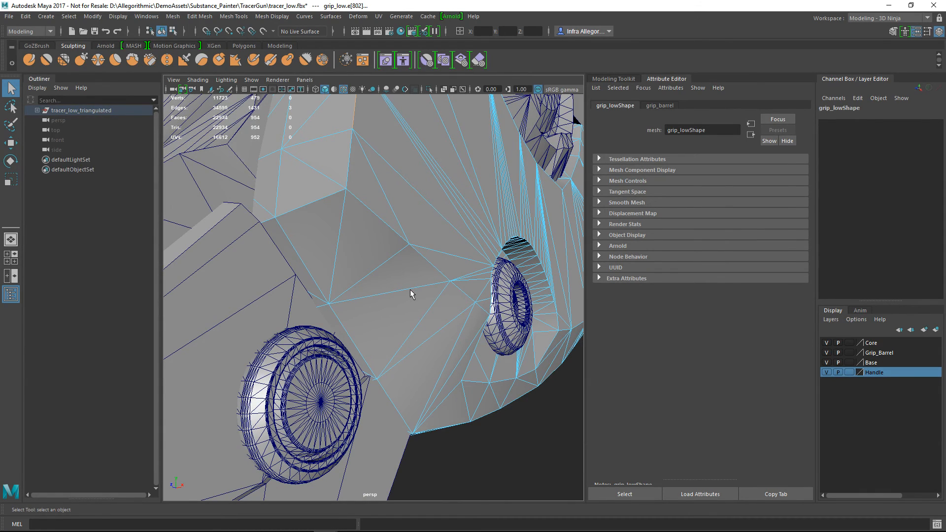
Switch to the UV Mapping - 3D Ninja workspace and widen the UV Editor beside the 3D view
click(887, 18)
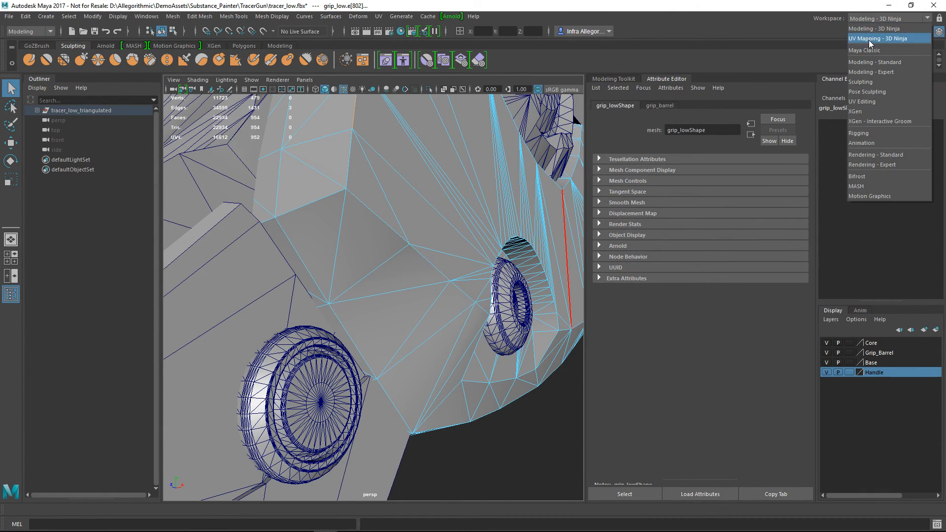
click(869, 39)
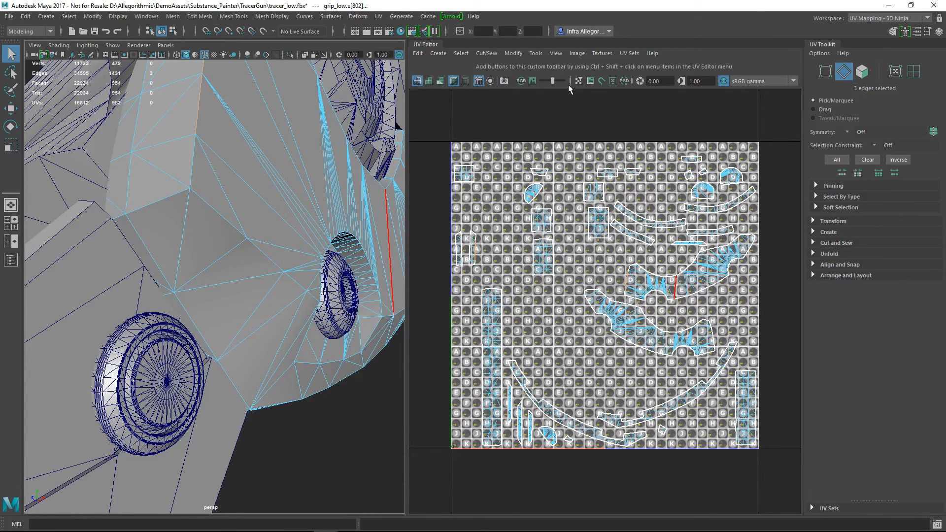
click(591, 82)
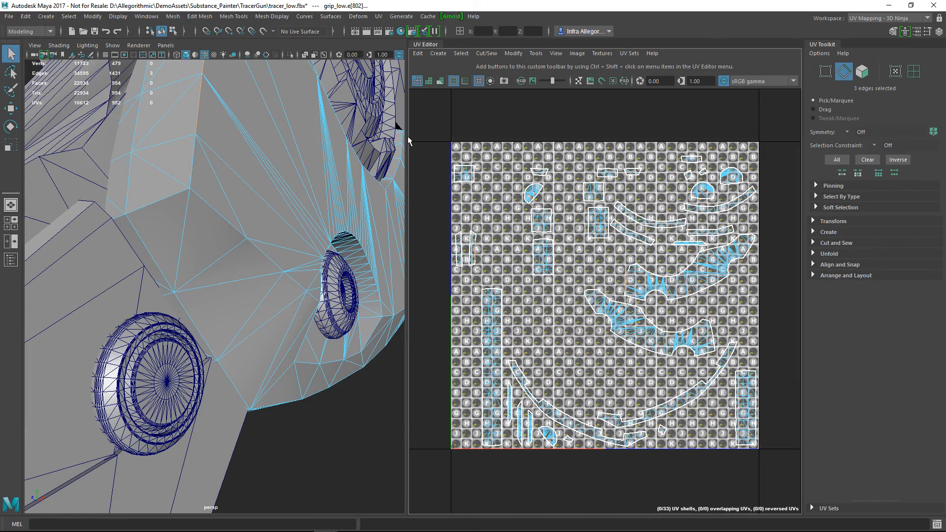
drag(407, 139, 323, 135)
alt+right_drag(640, 254, 593, 224)
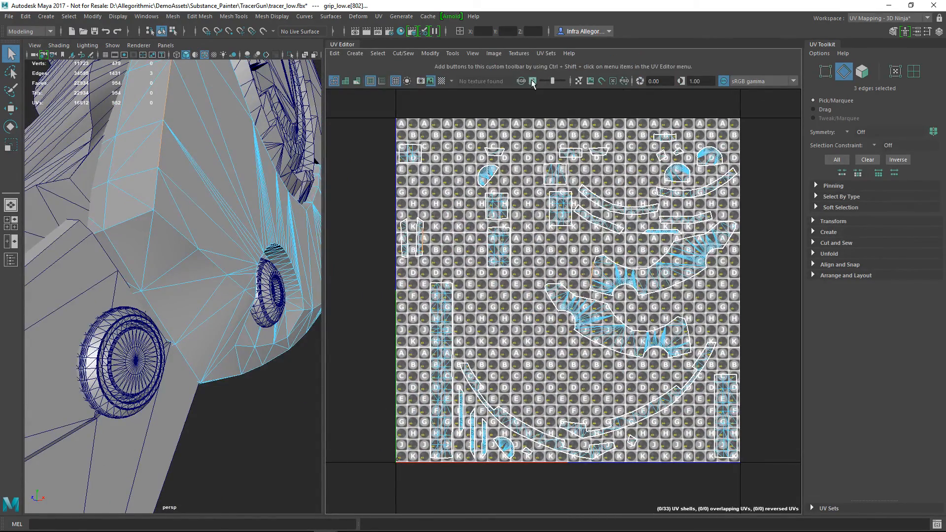
Hide the checker pattern behind the grip_low UV shells
click(579, 82)
click(579, 81)
click(431, 81)
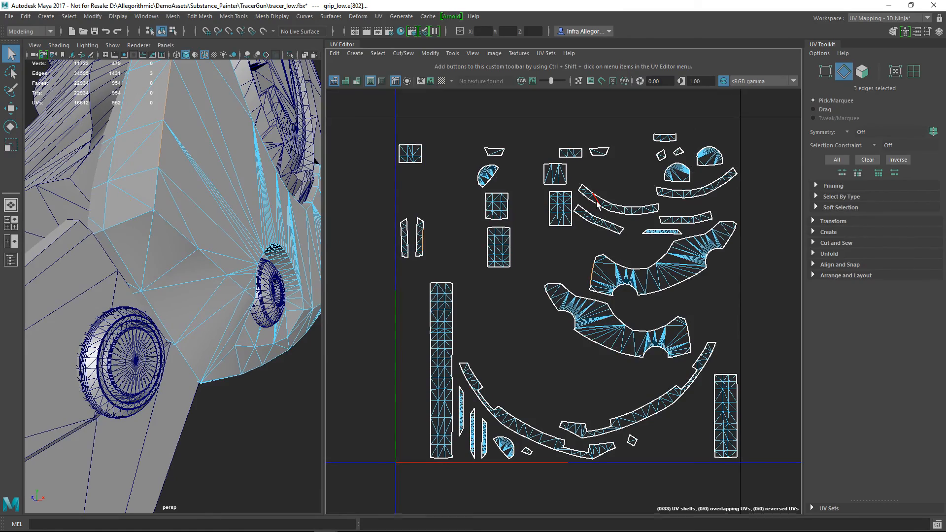
Compare the selected grip_low edges in the 3D view with the border of their UV shell in the UV Editor
scroll(398, 312, up, 3)
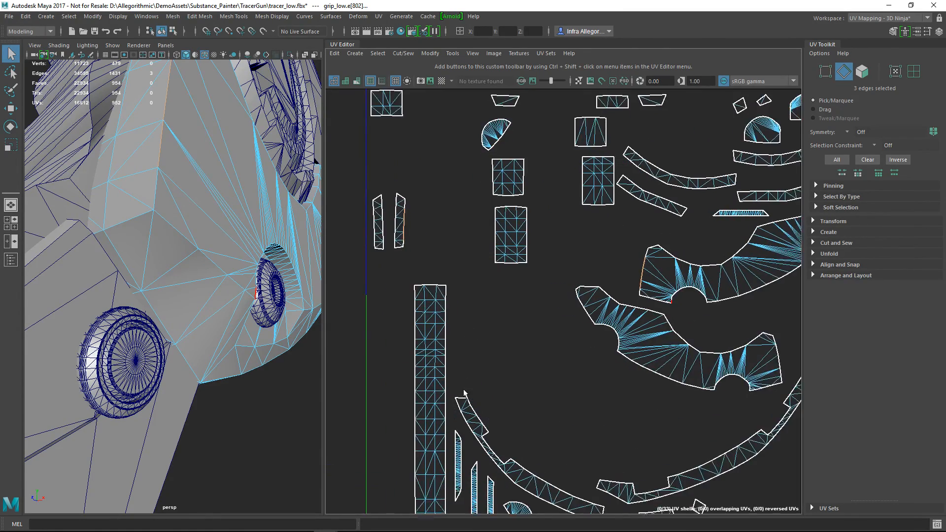
scroll(553, 249, up, 6)
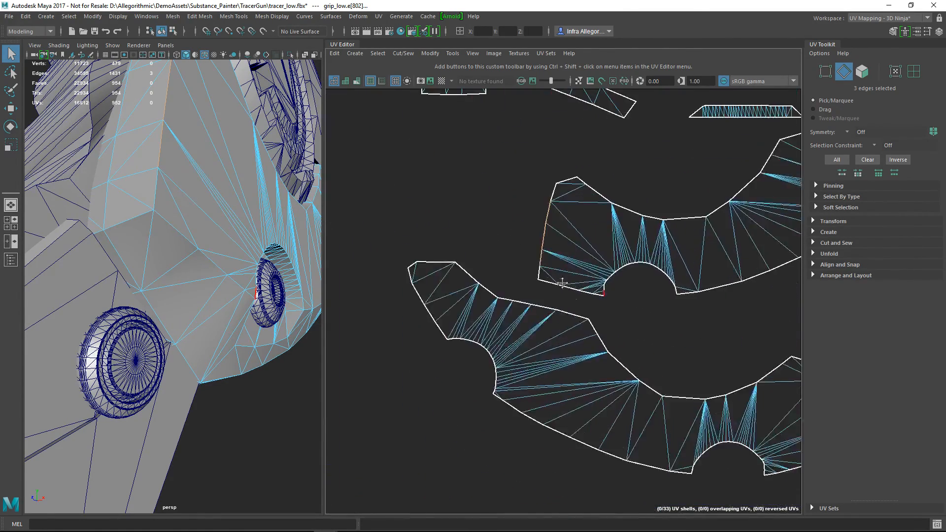
alt+drag(228, 135, 203, 170)
scroll(473, 281, down, 2)
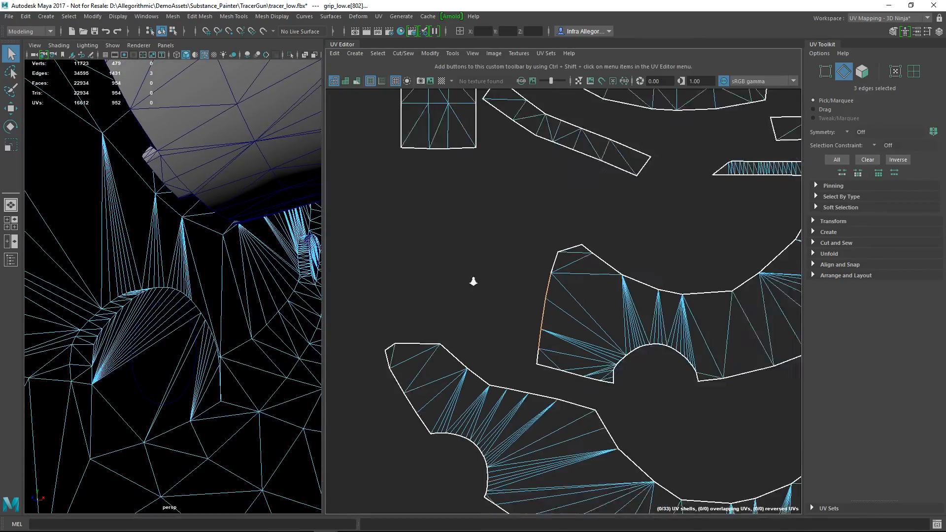
scroll(196, 240, down, 1)
scroll(197, 240, down, 5)
alt+drag(196, 240, 232, 270)
scroll(238, 340, up, 5)
alt+drag(238, 340, 183, 241)
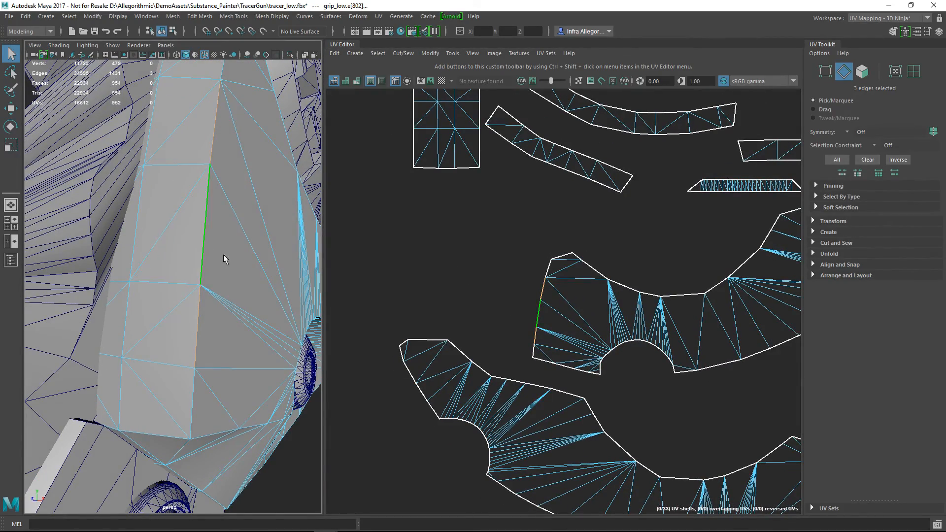
scroll(224, 262, up, 3)
scroll(224, 262, up, 2)
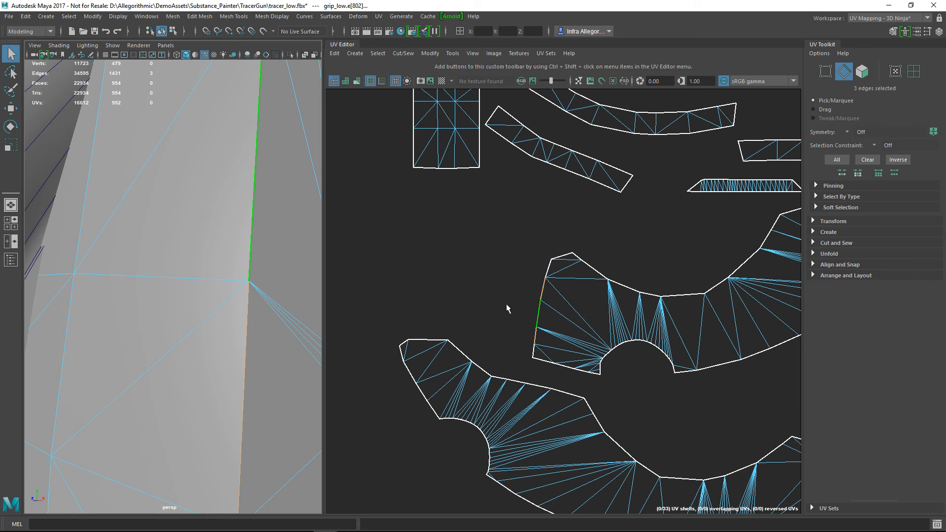
scroll(586, 293, up, 5)
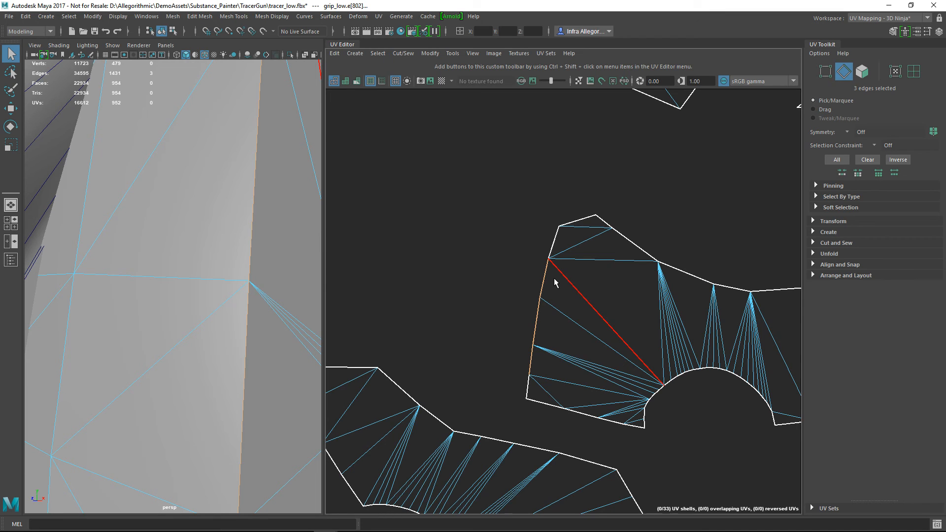
Switch to Substance Painter, set the baking dilation width to 20, and bake the base textures
key(alt+Tab)
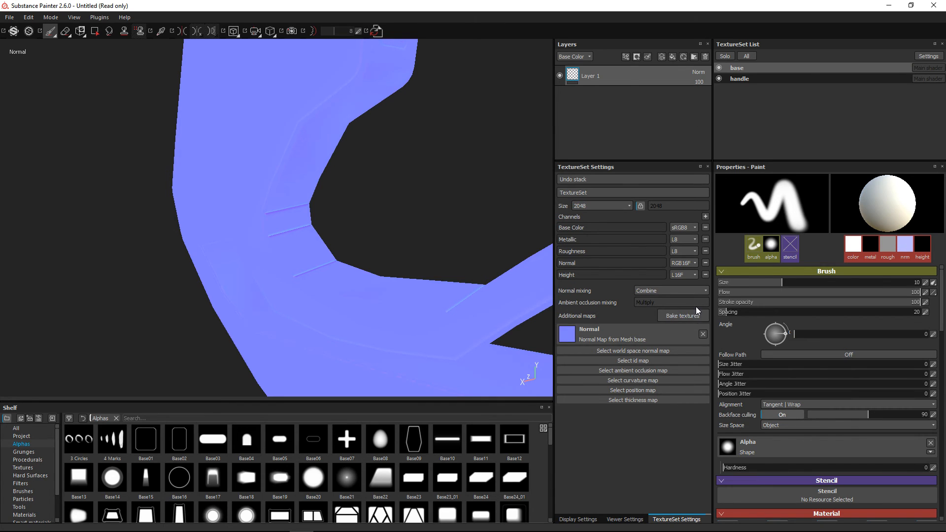
click(686, 315)
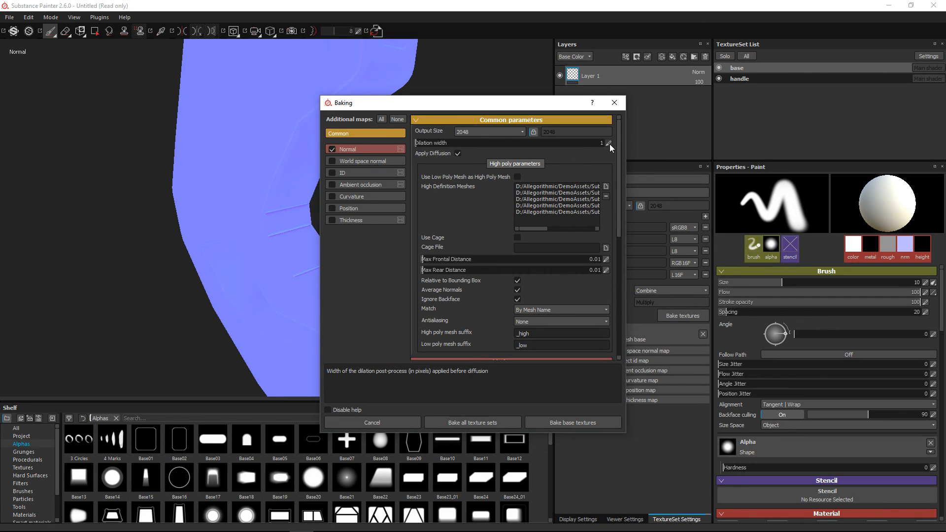
click(609, 143)
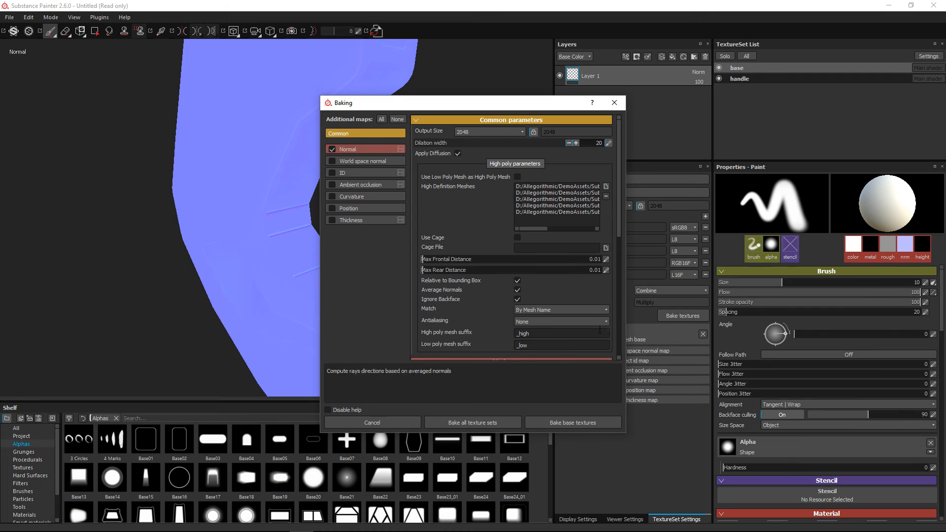
click(537, 423)
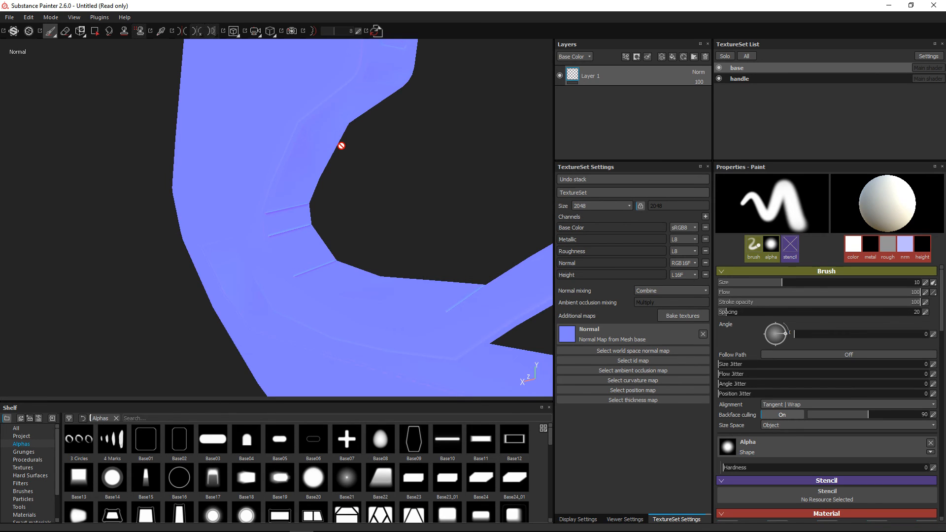
Examine the baked normal map's seam area, and check the spacing between the grip_low UV shells in Maya
mouse_move(344, 192)
alt+mouse_down()
mouse_move(294, 152)
mouse_move(310, 220)
alt+mouse_up()
key(alt+Tab)
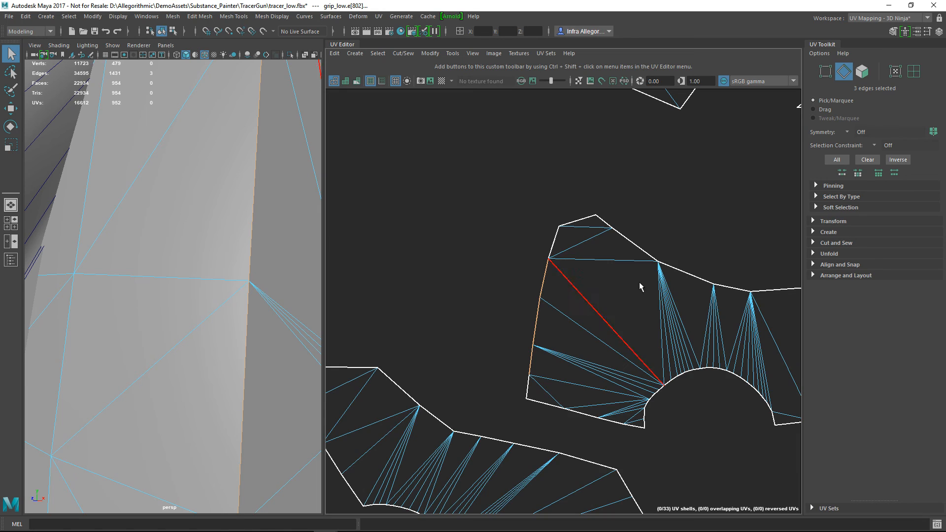
scroll(574, 271, down, 6)
scroll(616, 291, down, 3)
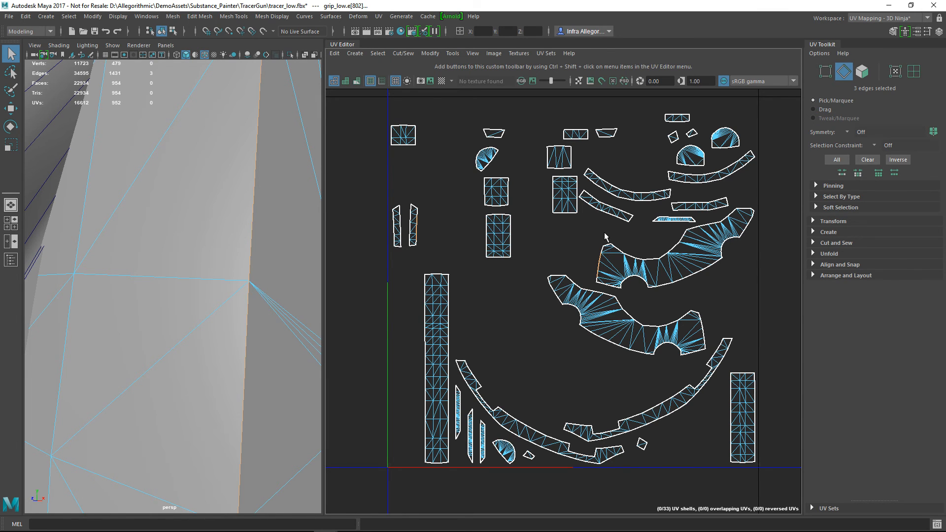
Return to Substance Painter, reopen the texture baking settings, and reveal the ends of the high definition mesh file names
key(alt+Tab)
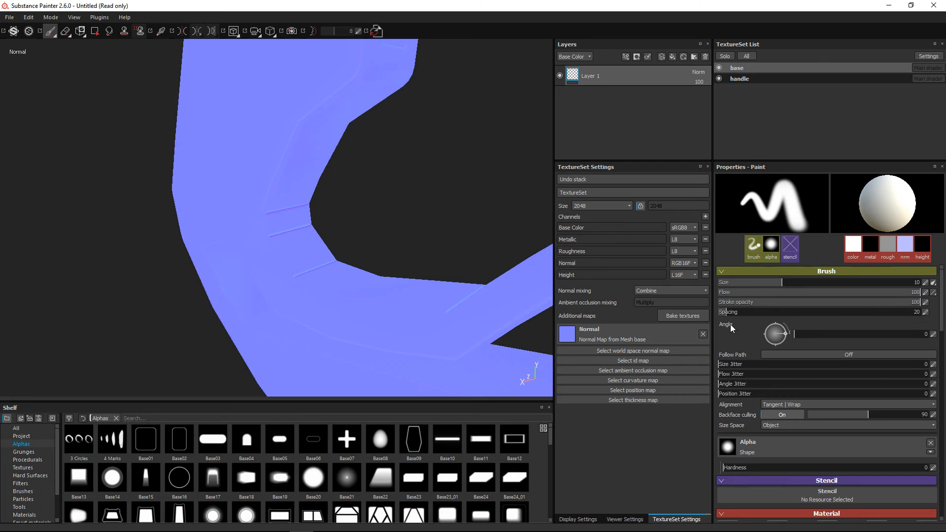
click(681, 315)
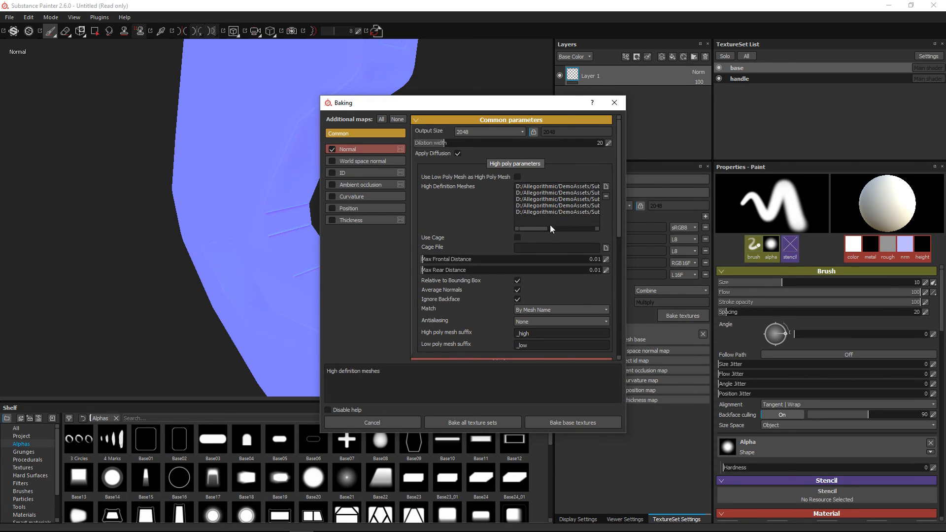
drag(543, 229, 596, 227)
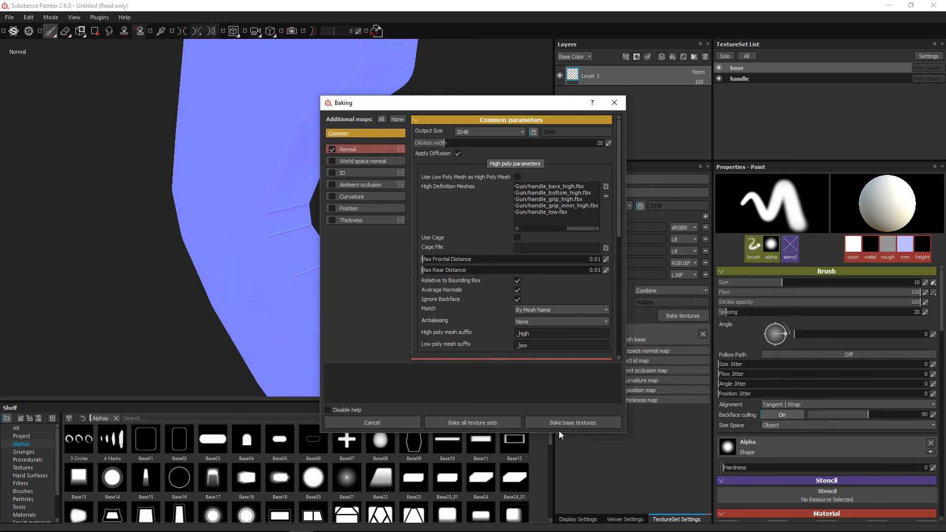
Close the baking settings without baking, switch the viewport to 2D only, and show the handle texture set's normal map up close
click(398, 423)
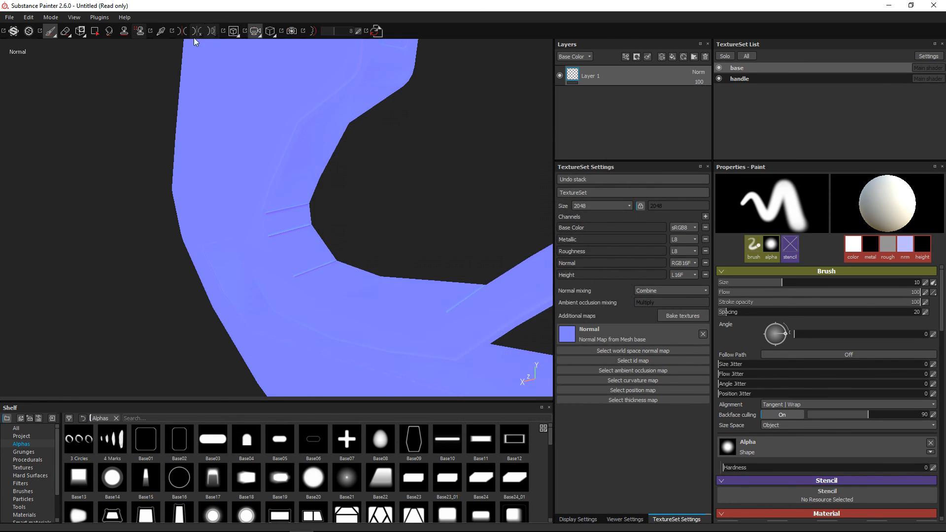
click(240, 31)
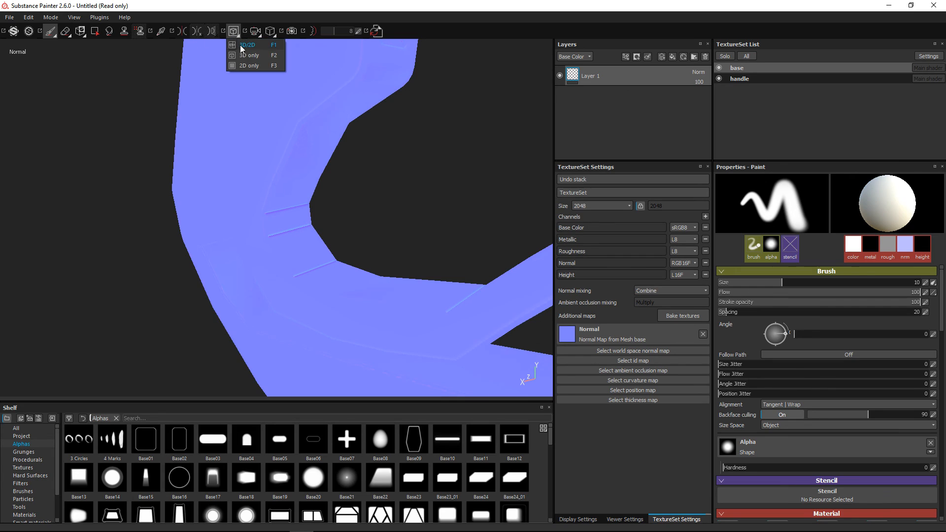
click(240, 70)
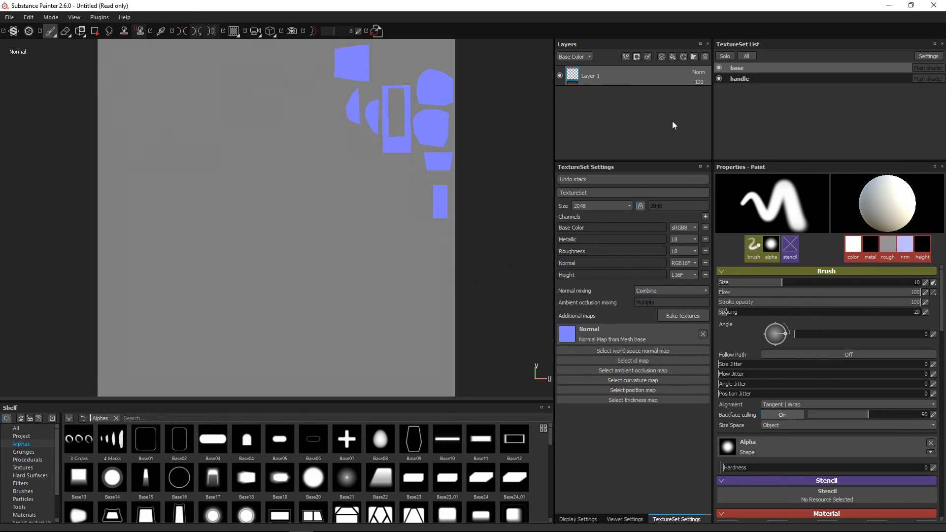
click(739, 79)
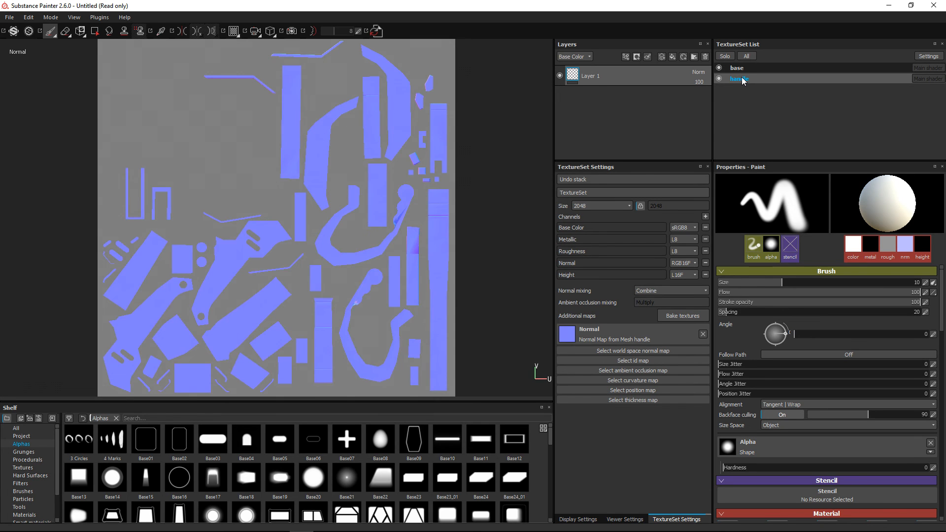
scroll(361, 214, up, 8)
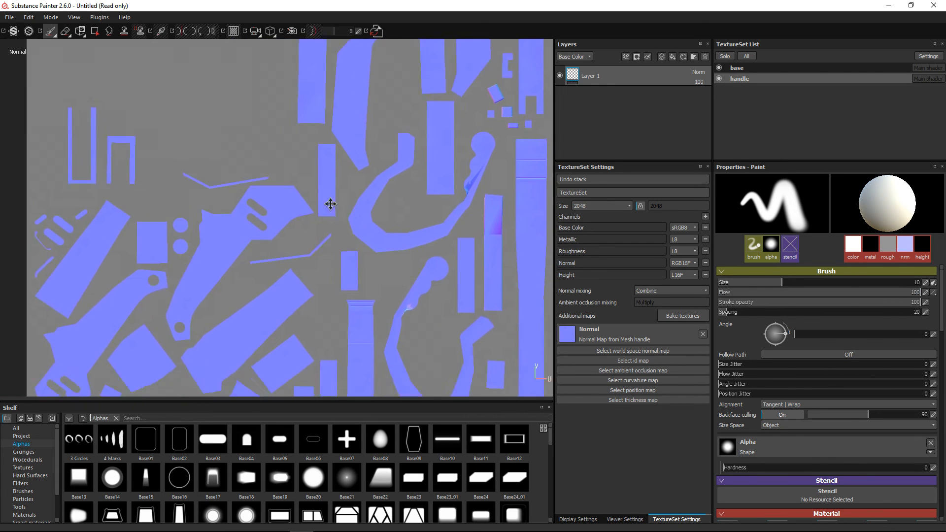
scroll(342, 208, up, 1)
alt+middle_drag(271, 121, 305, 198)
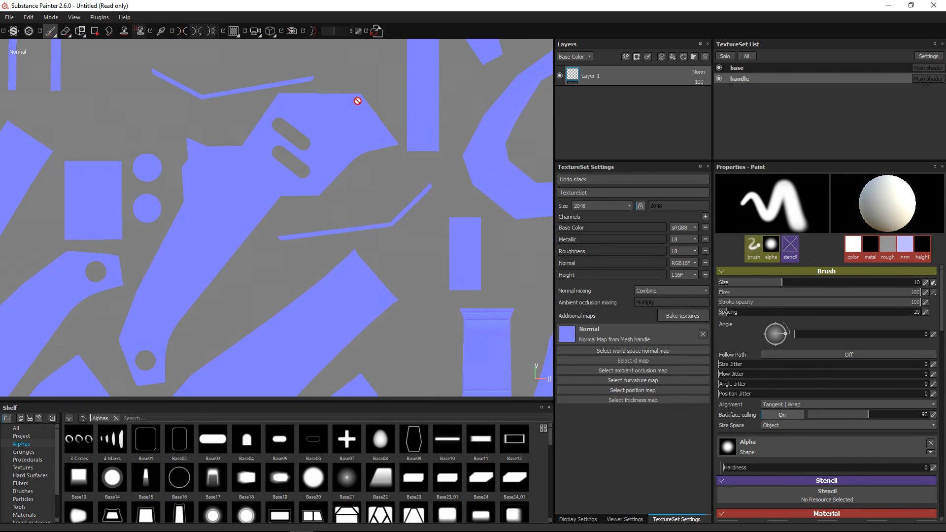
scroll(338, 95, up, 1)
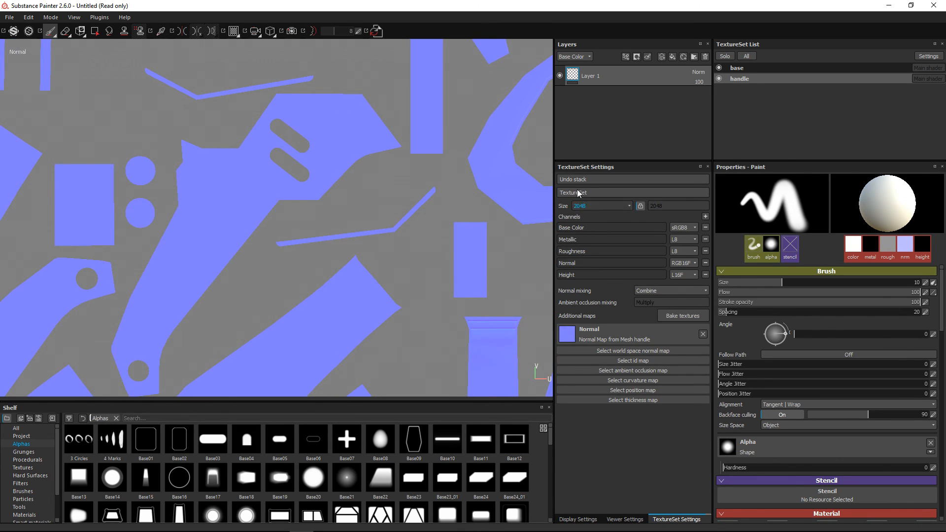
Turn on the wireframe overlay and examine the handle UV shell's border at the inner corner beside the two slots
click(625, 520)
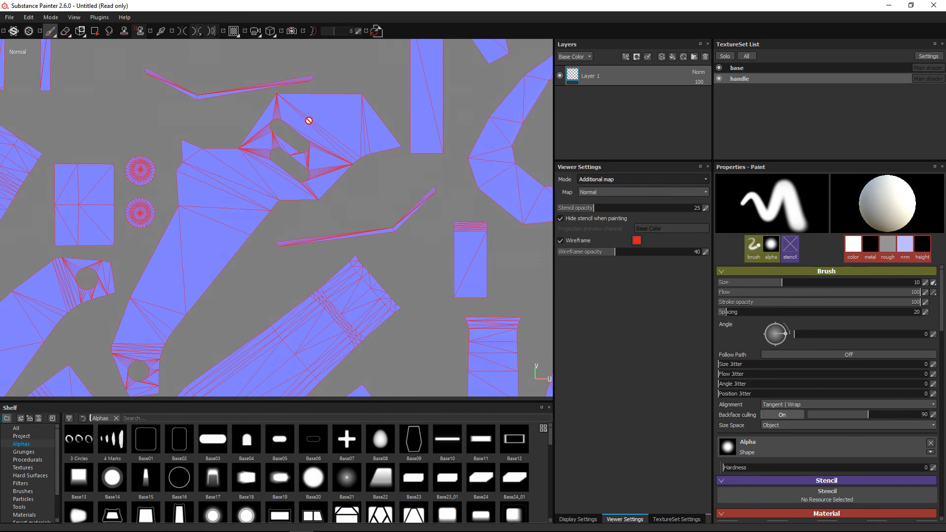
scroll(309, 120, up, 5)
scroll(300, 123, up, 5)
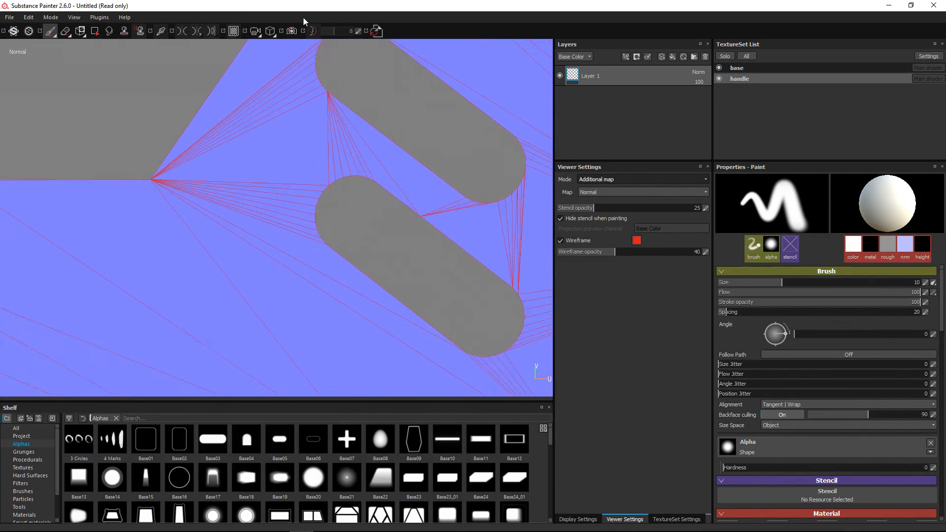
scroll(327, 268, up, 2)
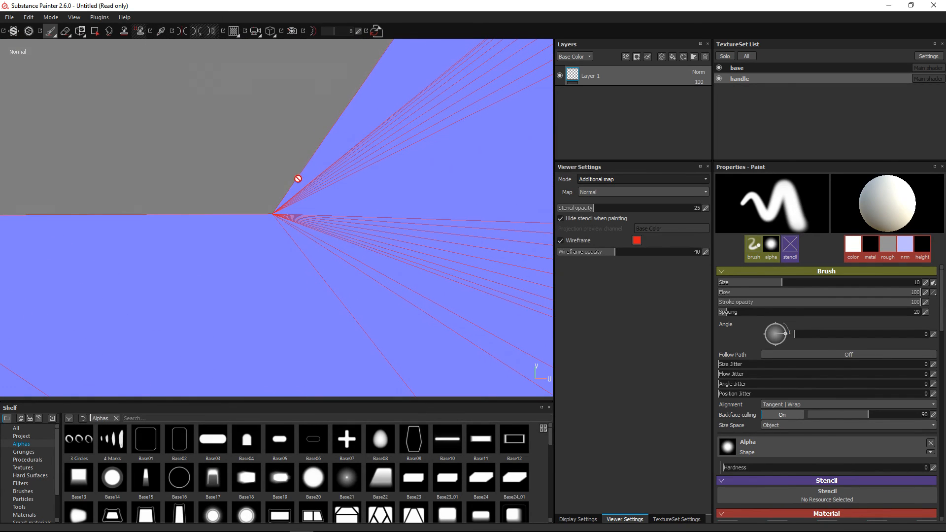
alt+right_drag(376, 215, 271, 120)
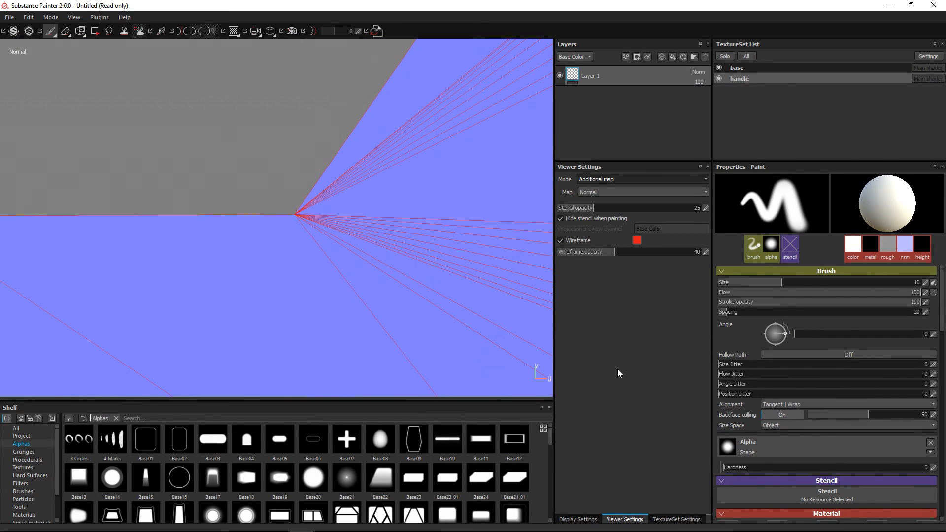
Review the handle's baking settings beside the UV layout, cancel them, and examine the spacing between the wireframed UV shells
click(682, 520)
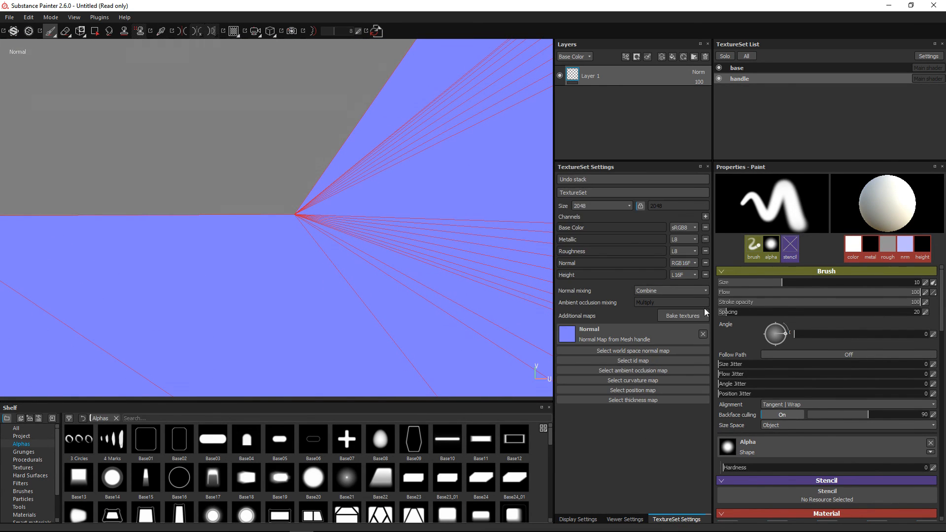
click(688, 316)
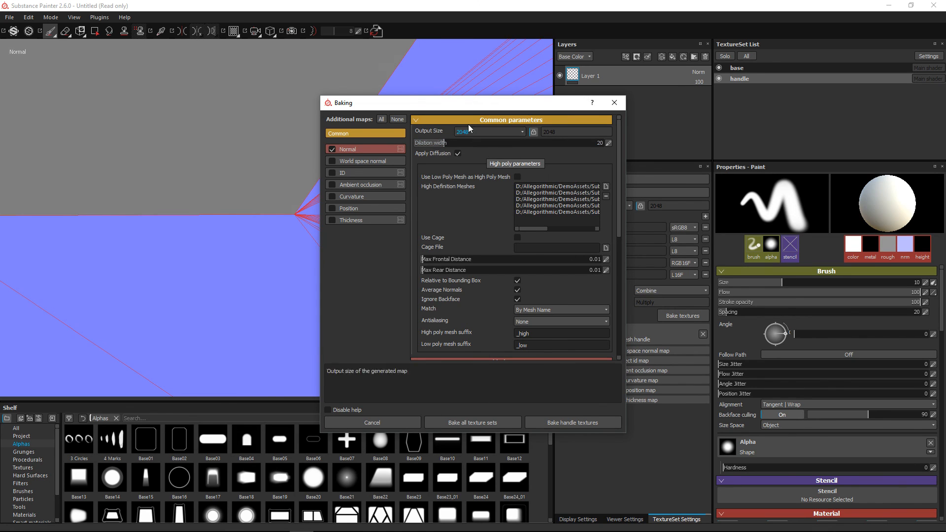
drag(472, 105, 657, 97)
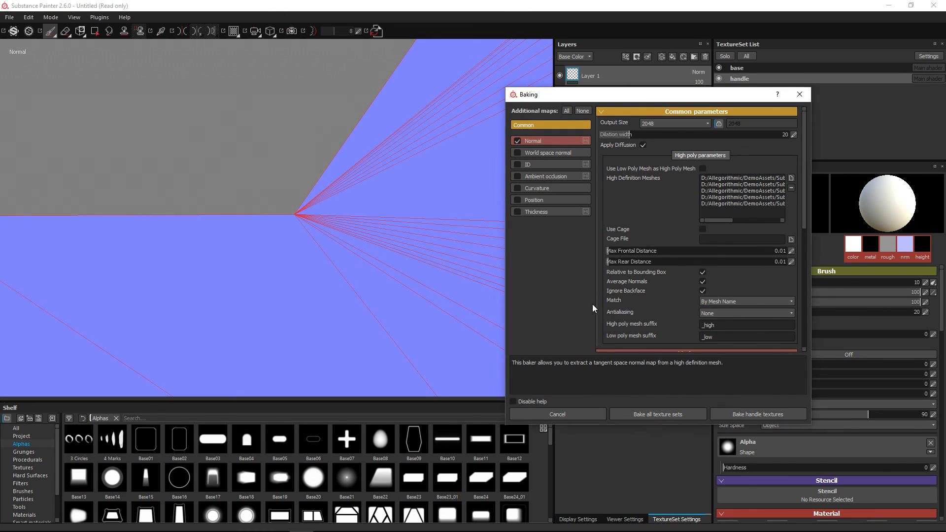
click(583, 417)
alt+right_drag(338, 213, 230, 84)
alt+right_drag(326, 193, 210, 79)
drag(310, 182, 279, 88)
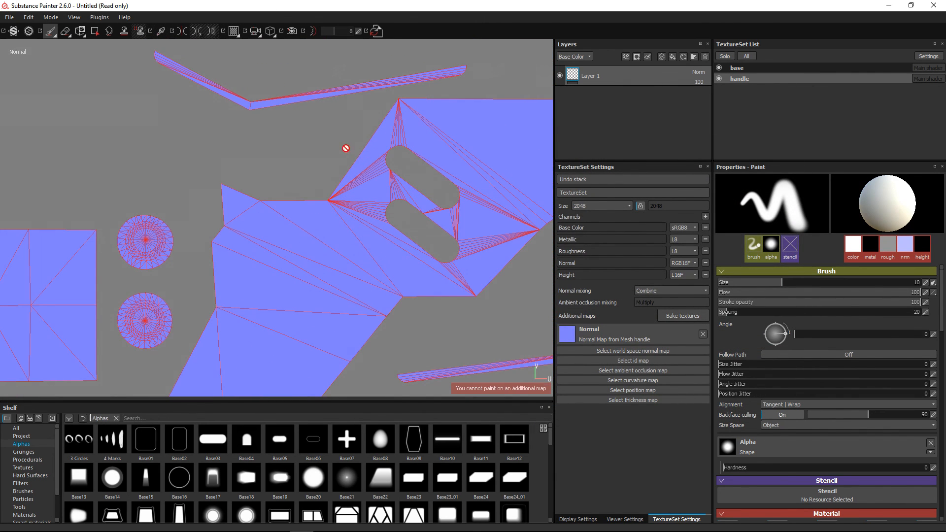
alt+middle_drag(332, 146, 364, 235)
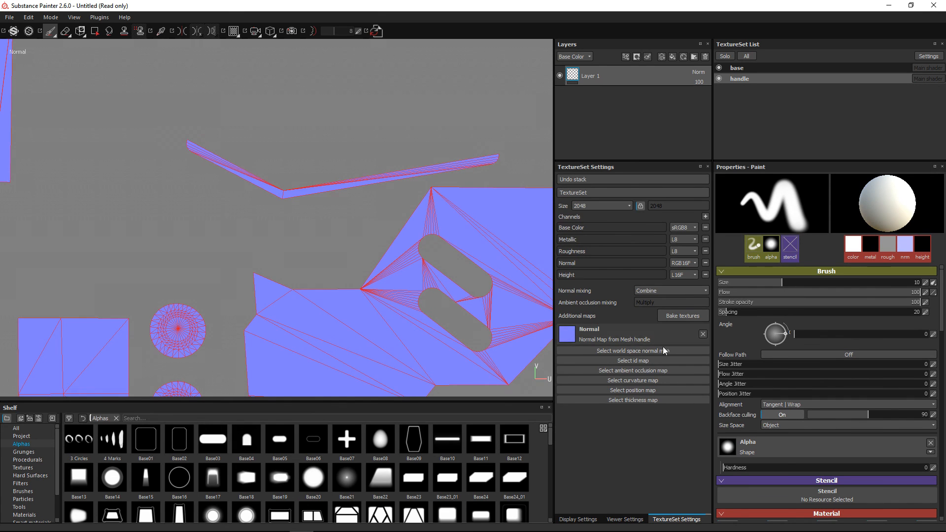
Reopen the baking settings, move them clear of the UV layout to review the common parameters, and close them without baking
click(683, 316)
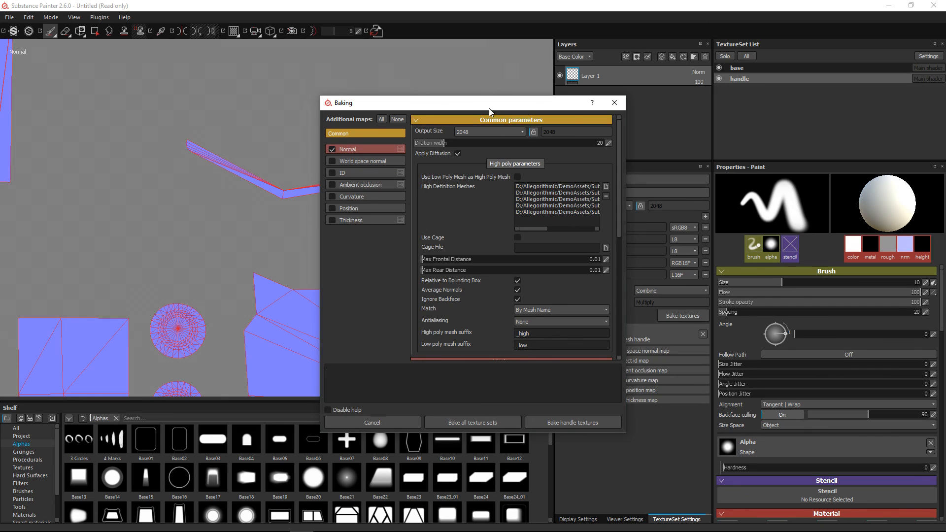
drag(493, 102, 766, 57)
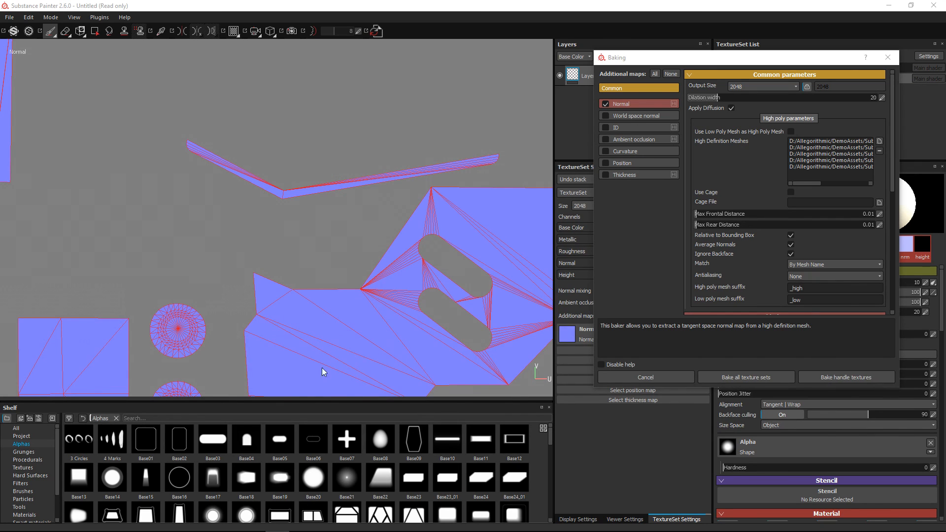
click(632, 375)
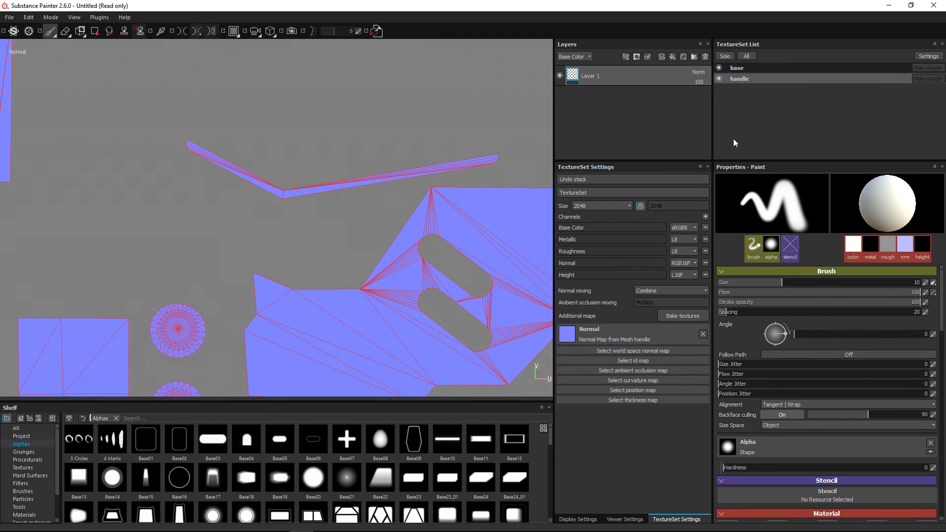
View how the base and handle texture sets are assigned to the mesh materials, and leave the reassignment without applying it
click(928, 56)
click(890, 108)
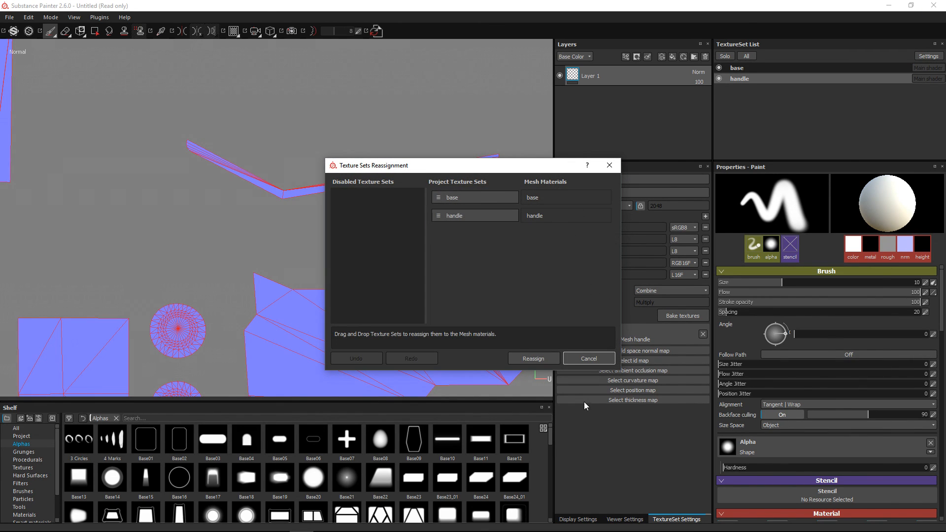
click(582, 362)
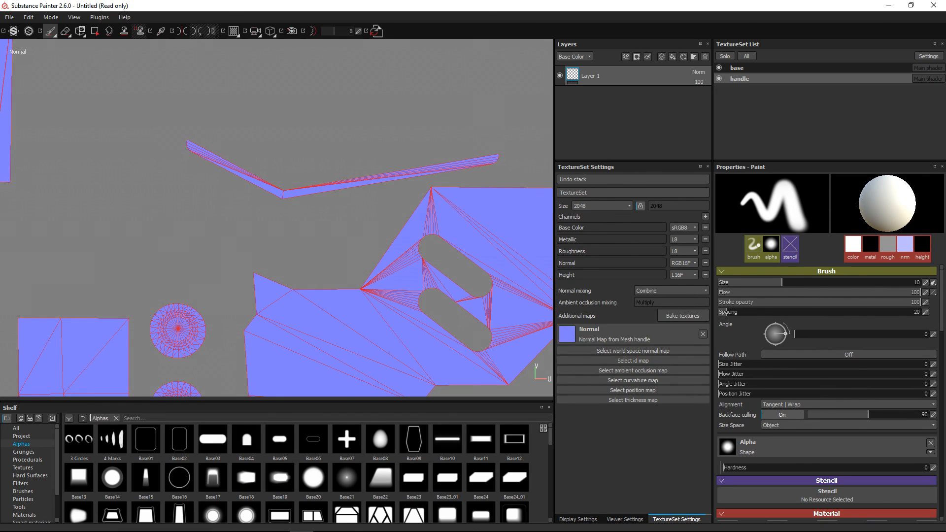
key(alt+Tab)
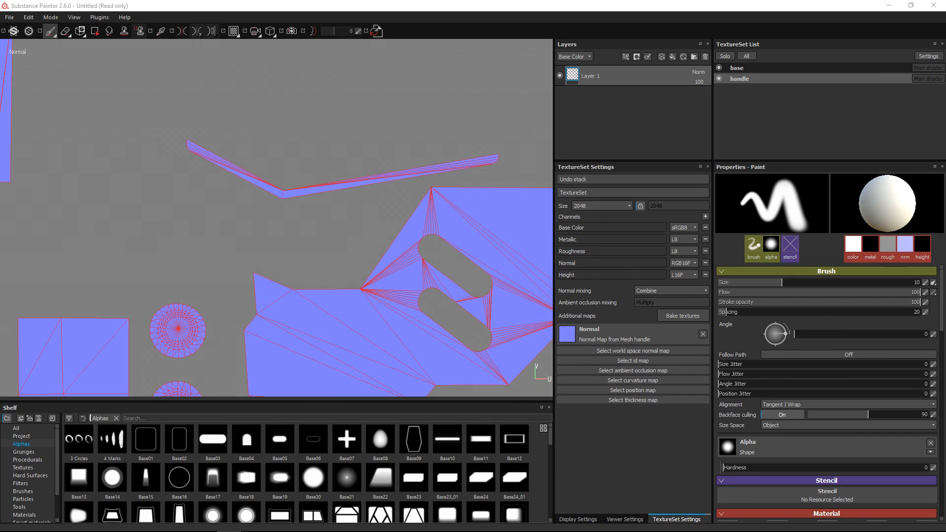